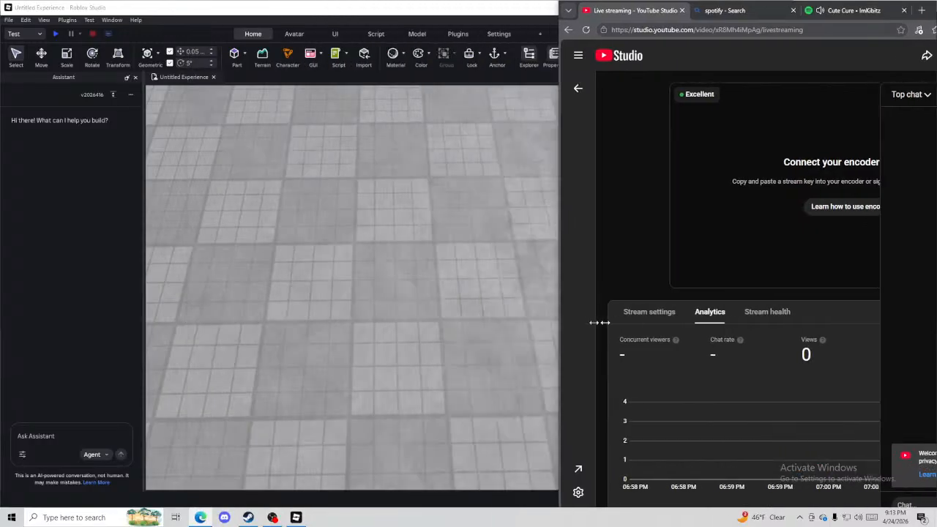
Narrow the browser window to uncover the workspace beside it and bring Roblox Studio to the front
drag(695, 322, 627, 308)
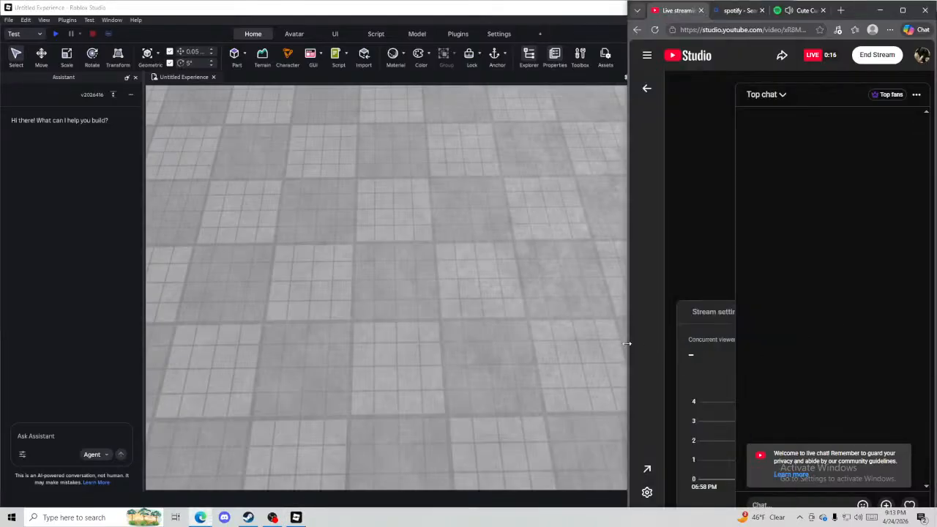
drag(627, 344, 662, 362)
click(619, 354)
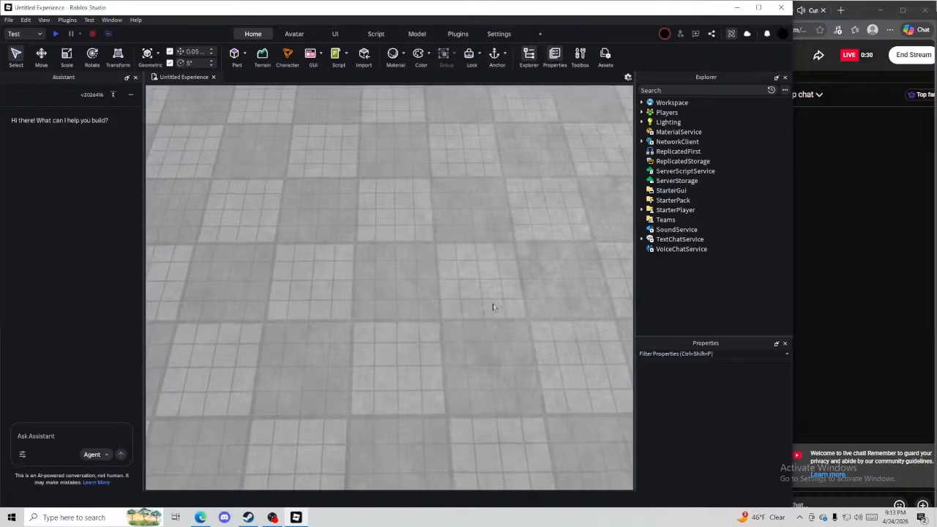
Look over the baseplate, the floating islands and the ore nodes standing on the baseplate
right_drag(492, 303, 490, 306)
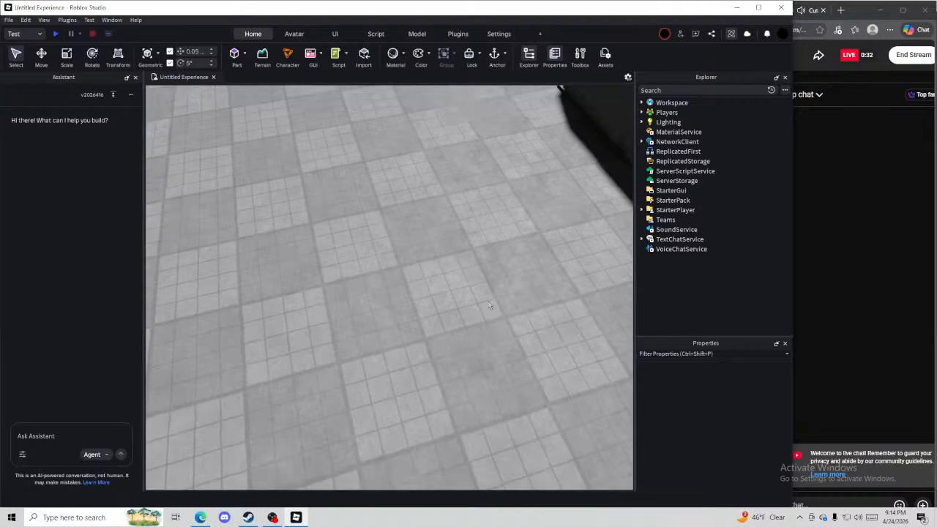
scroll(452, 354, down, 10)
right_drag(453, 355, 452, 357)
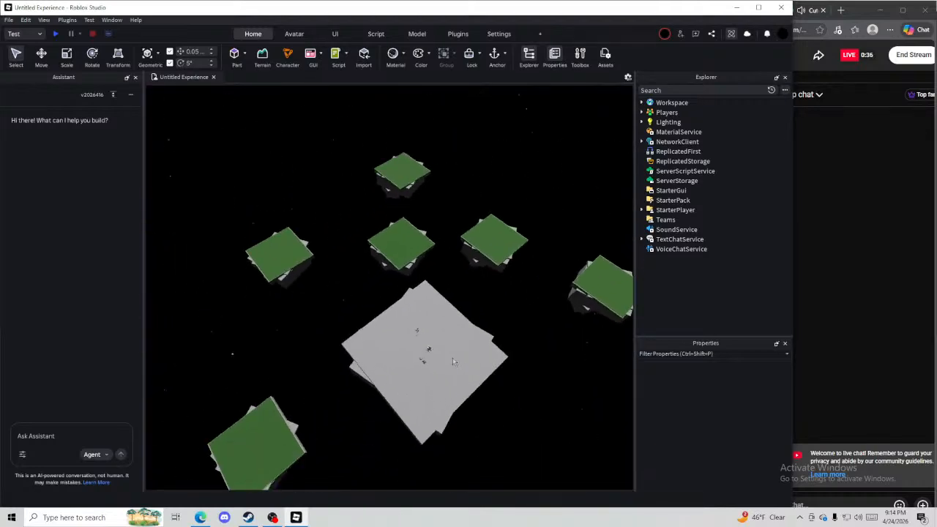
scroll(437, 374, up, 8)
scroll(379, 400, down, 10)
right_drag(382, 398, 383, 397)
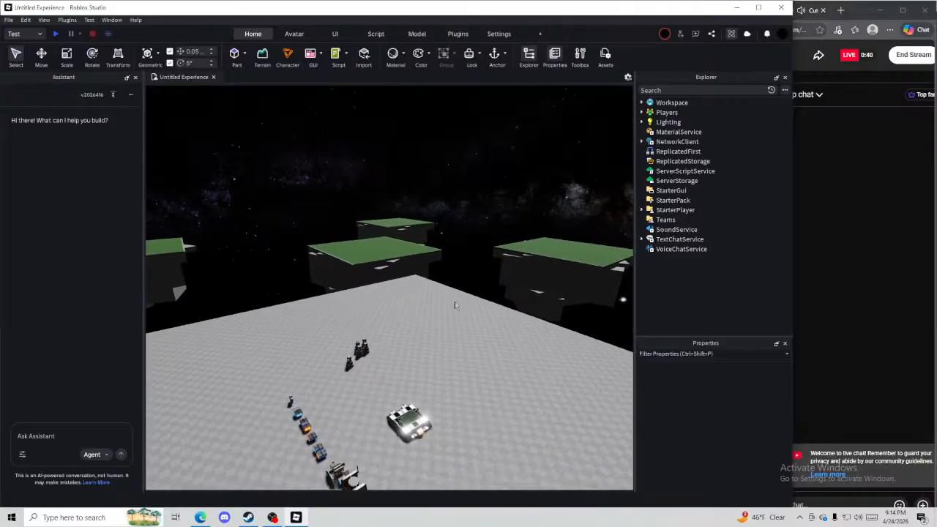
scroll(390, 218, up, 6)
right_drag(370, 262, 370, 261)
scroll(417, 256, up, 15)
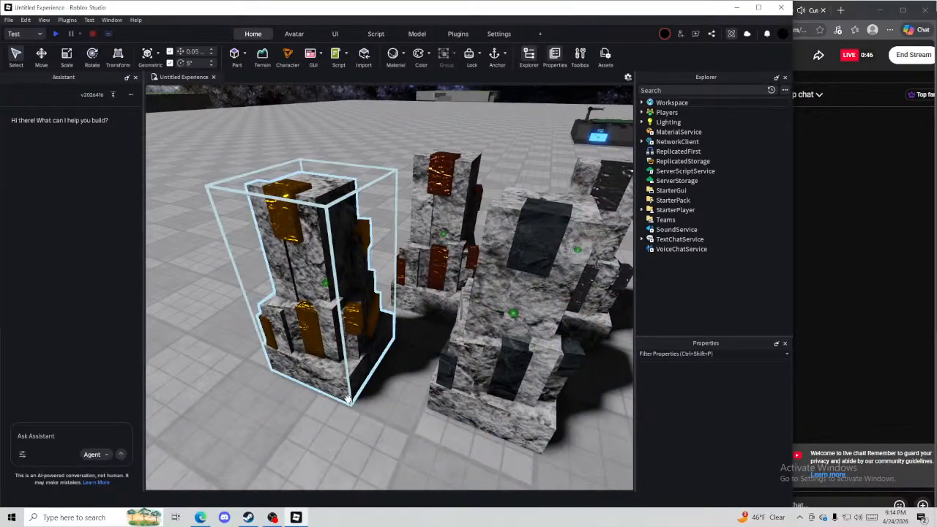
Try resizing the Gold Ore model sideways with the Scale tool
click(349, 398)
key(ctrl+3)
drag(366, 250, 366, 250)
click(388, 377)
right_drag(388, 378, 380, 372)
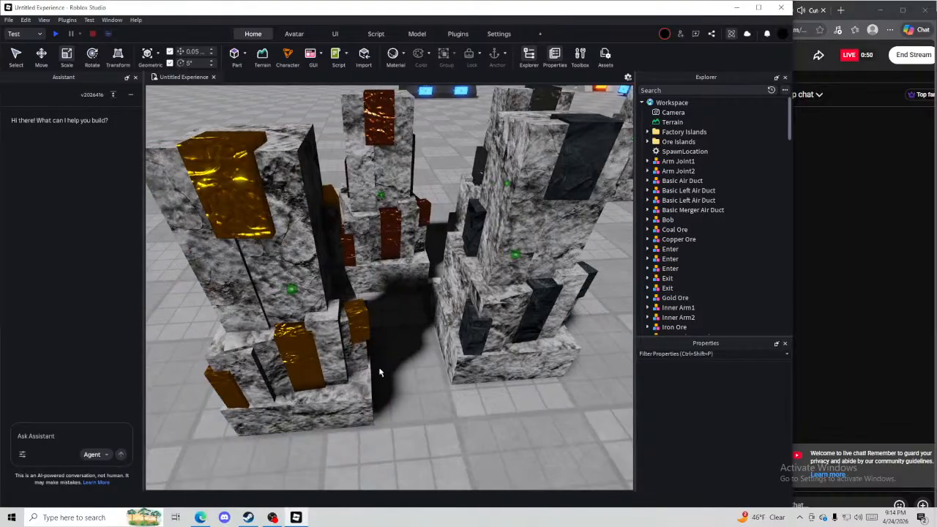
key(w)
click(335, 354)
drag(383, 288, 377, 320)
click(405, 378)
Adjust the lower side ore piece of the Gold Ore node with the Scale tool
alt+click(355, 327)
right_drag(378, 322, 372, 324)
key(s)
click(436, 346)
click(367, 335)
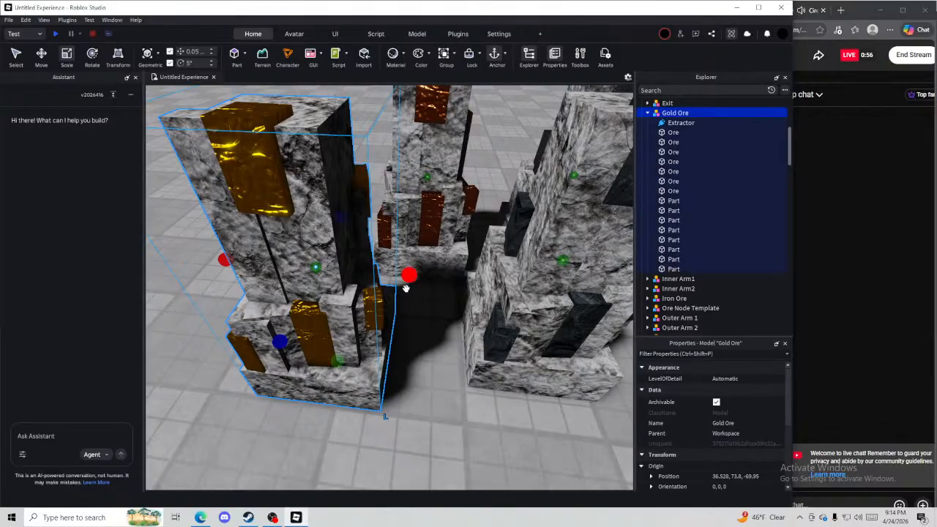
drag(407, 279, 406, 280)
click(440, 352)
Resize the lower side ore pieces of the Copper, Coal and Iron Ore nodes, by 0.45 studs on the copper and coal ones
key(d)
key(d)
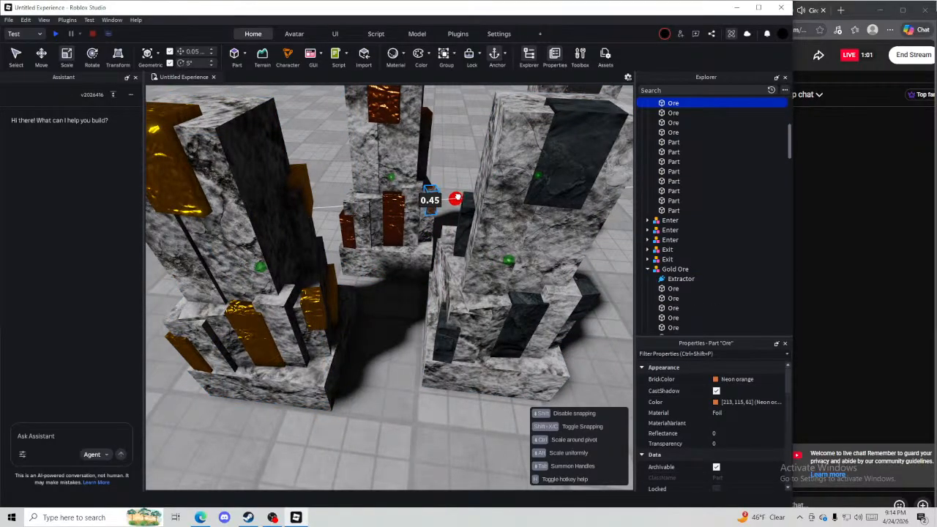
drag(457, 197, 458, 198)
key(d)
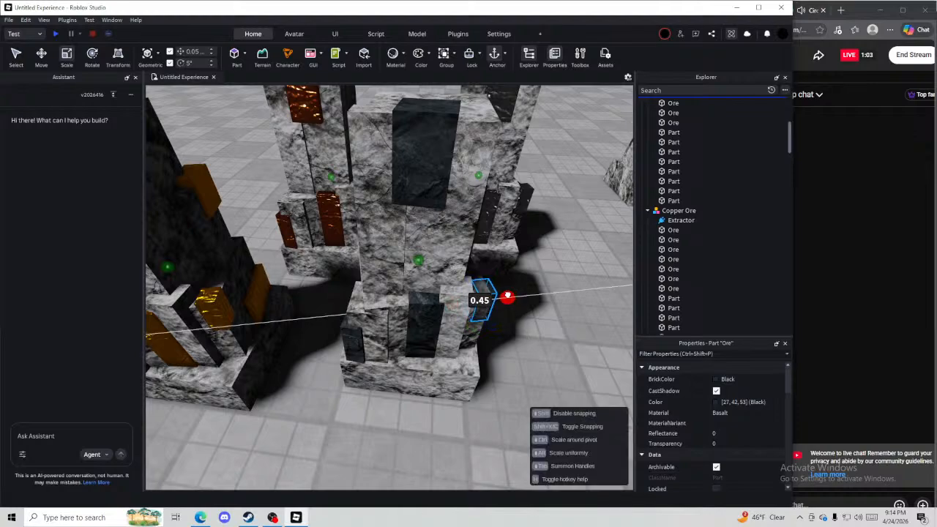
drag(507, 296, 507, 297)
key(d)
click(462, 196)
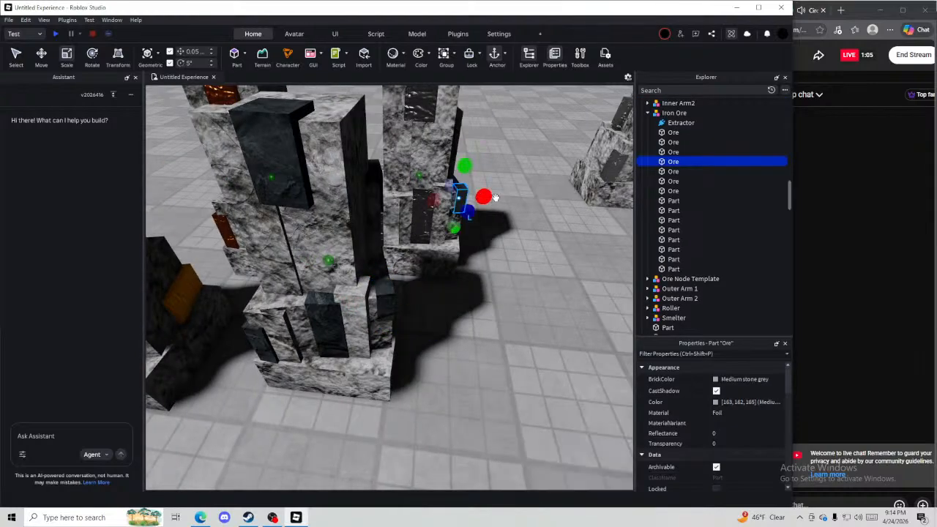
click(533, 295)
Examine the baseplate and the surrounding grass-topped ore islands from several sides
right_drag(533, 296, 533, 295)
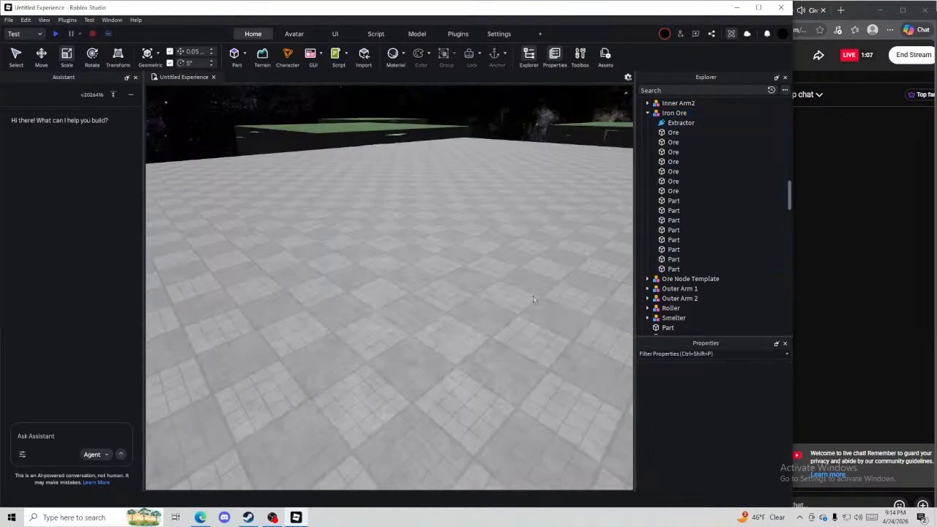
key(s)
right_drag(370, 169, 355, 328)
key(w)
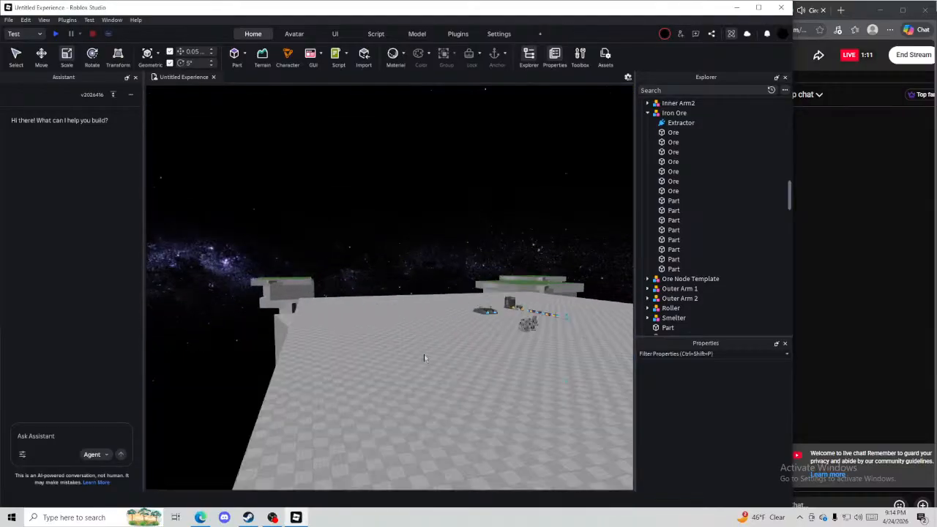
right_drag(422, 357, 426, 353)
key(a)
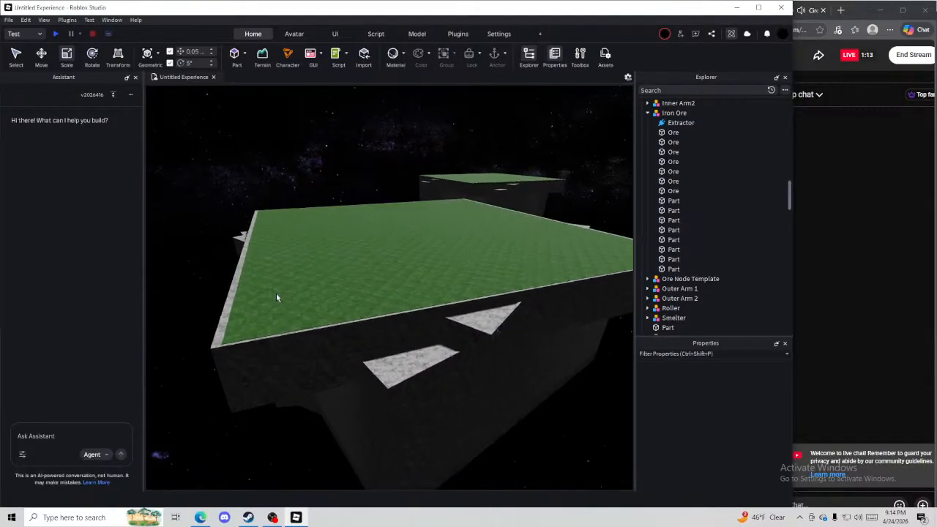
key(a)
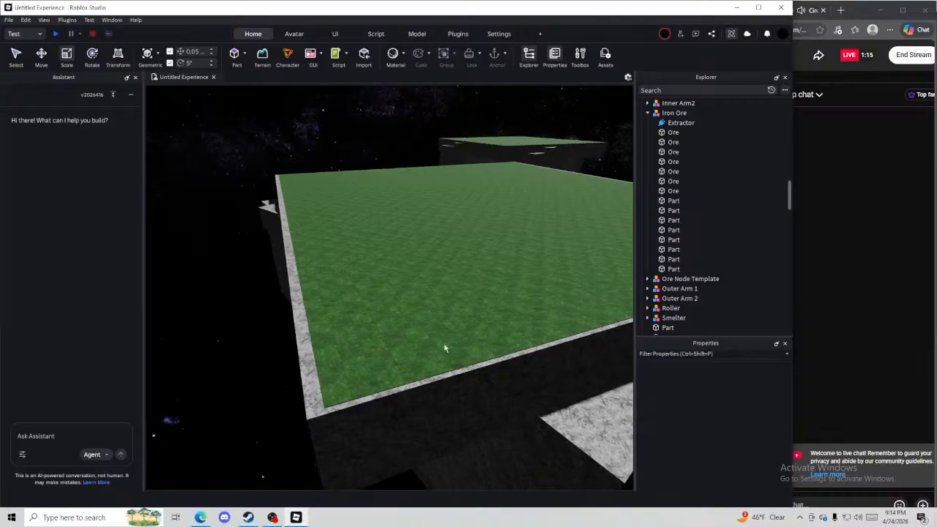
right_drag(398, 359, 338, 198)
key(w)
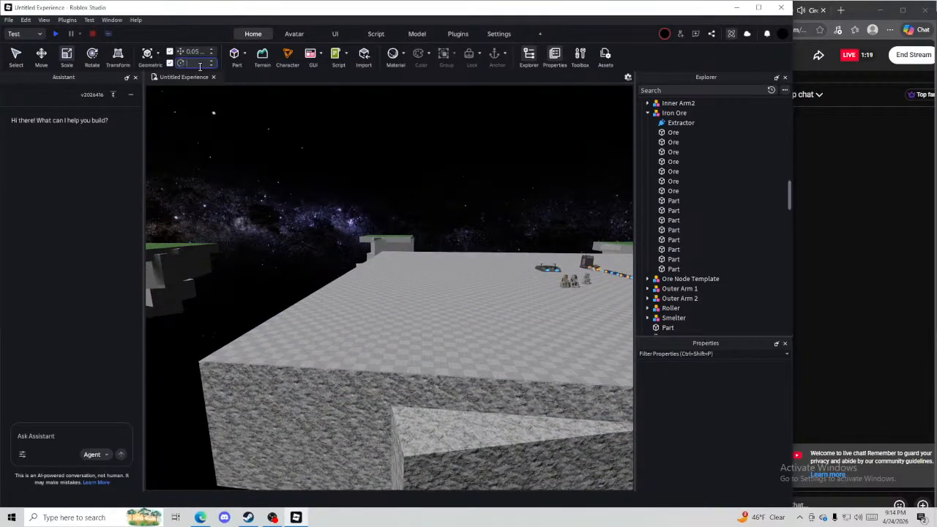
Try rotating one Ore Island about its vertical axis with 90° snapping, and set the rotation snap back to 5°
key(q)
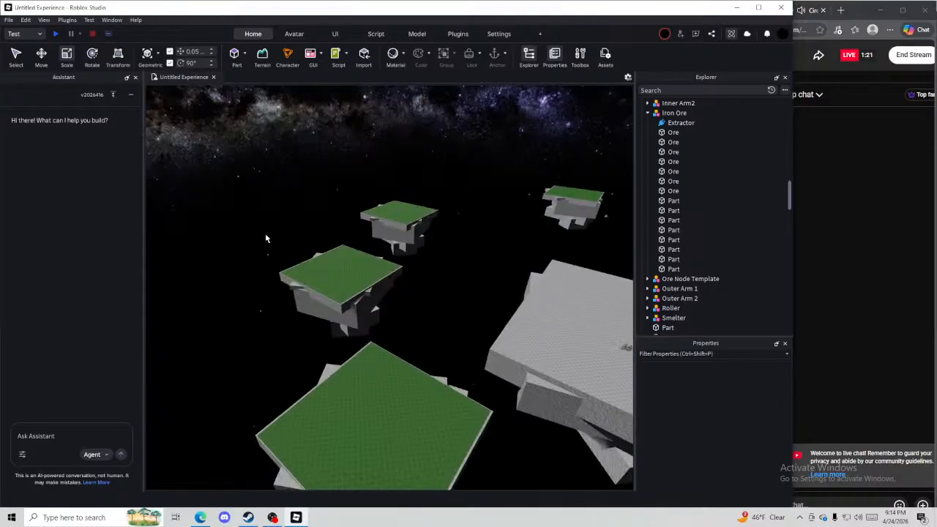
click(357, 298)
key(ctrl+4)
drag(363, 327, 374, 325)
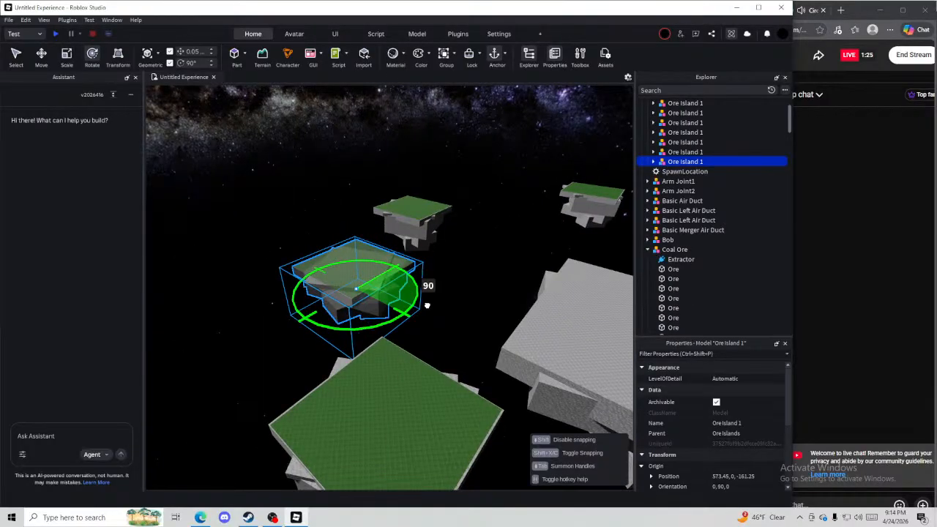
drag(408, 314, 388, 300)
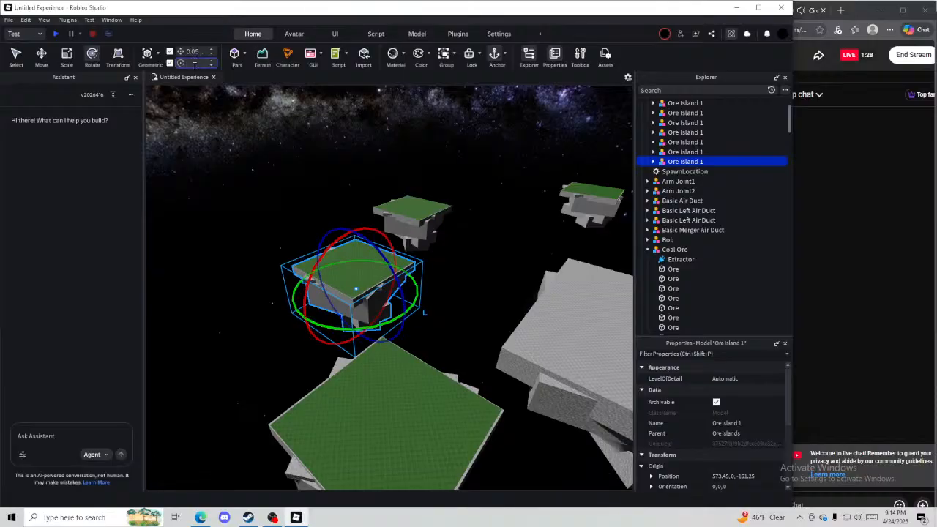
click(216, 147)
Examine the row of air duct pieces and their Enter and Exit ends on the baseplate
key(w)
right_drag(216, 146, 562, 180)
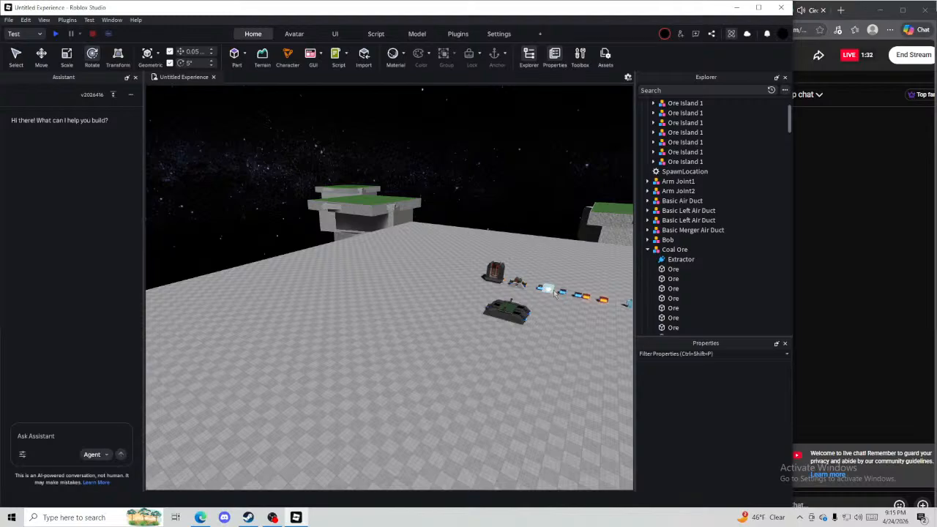
key(w)
right_drag(553, 292, 439, 281)
key(d)
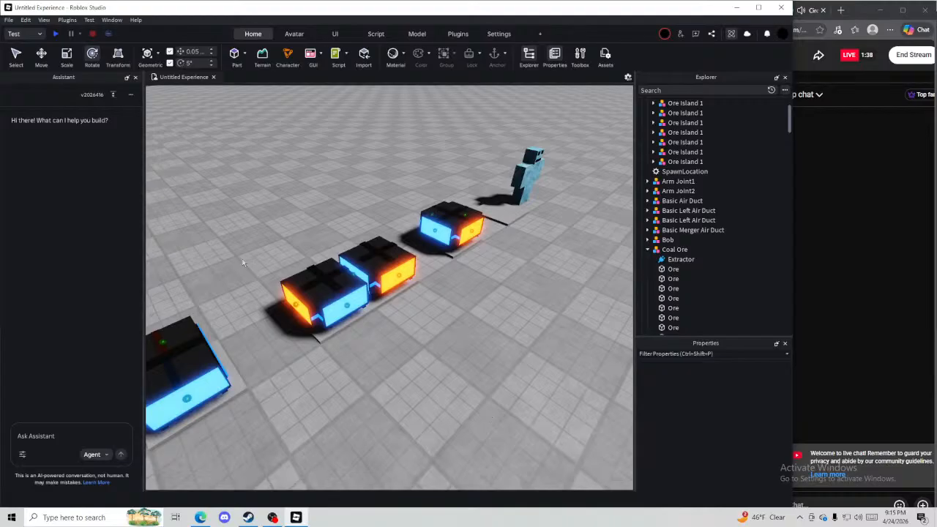
key(w)
click(383, 278)
right_drag(382, 278, 415, 320)
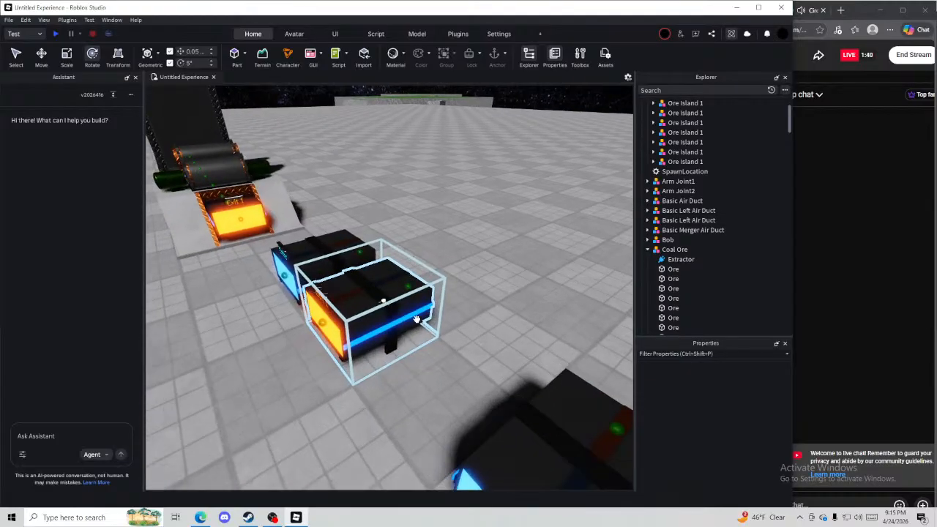
key(w)
key(a)
right_drag(286, 299, 337, 460)
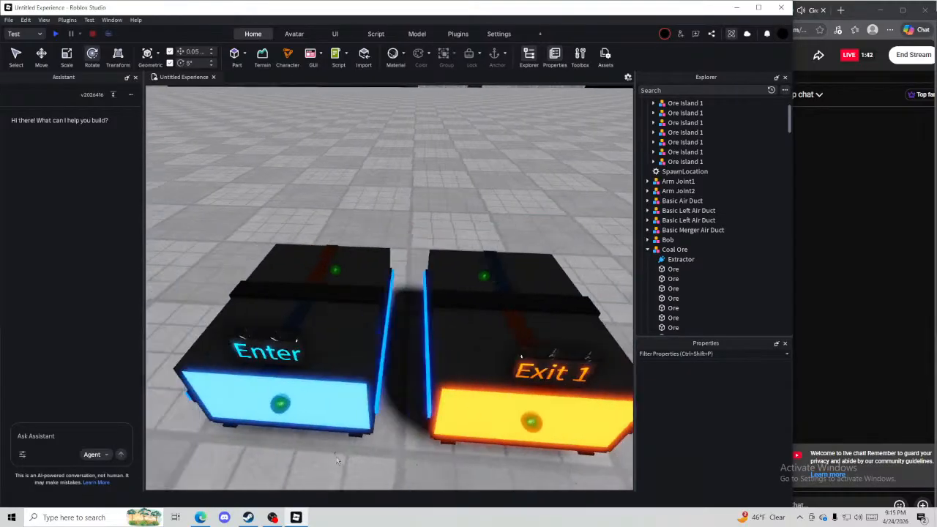
key(s)
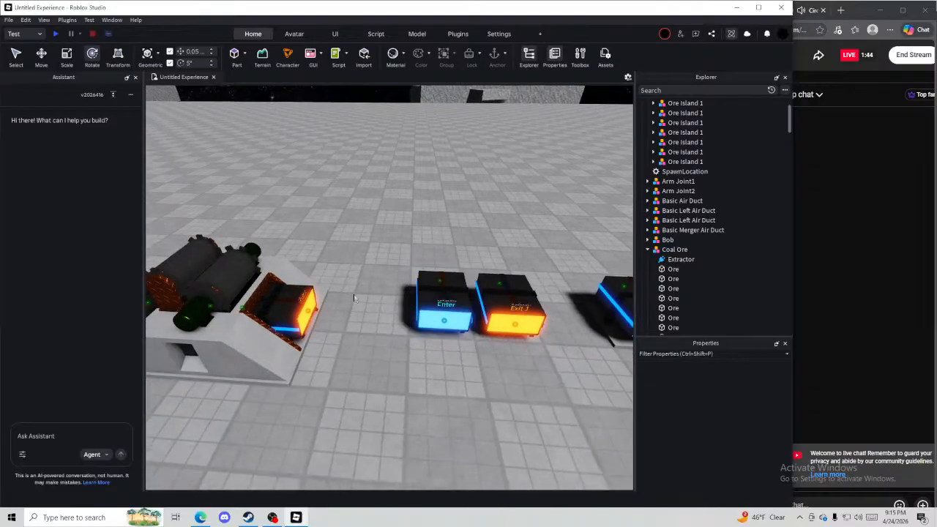
right_drag(356, 300, 437, 340)
key(s)
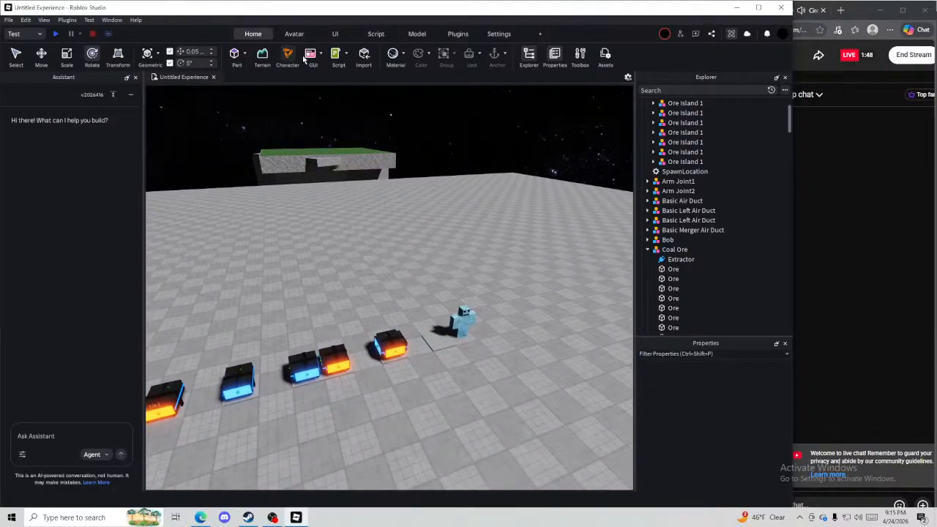
Search the Creator Store for "space skybox" and insert the Purple Nebula skybox
click(579, 59)
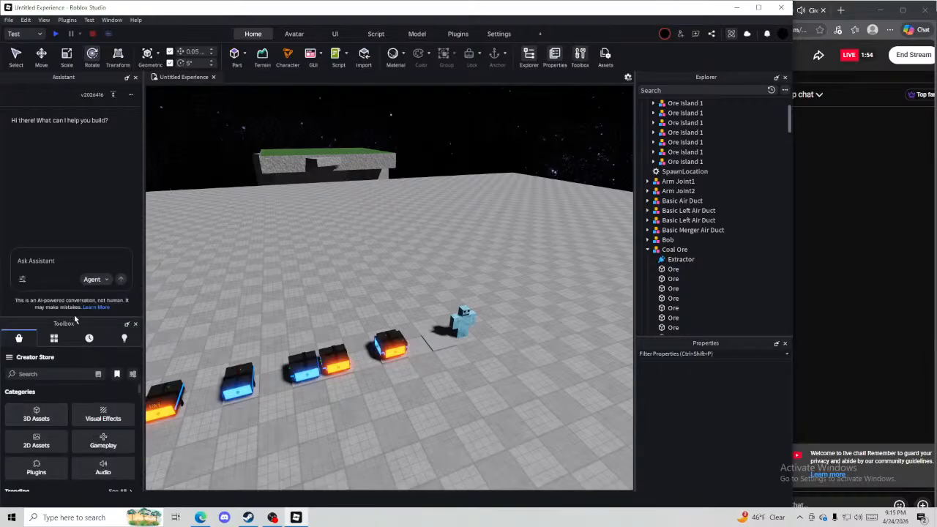
click(135, 78)
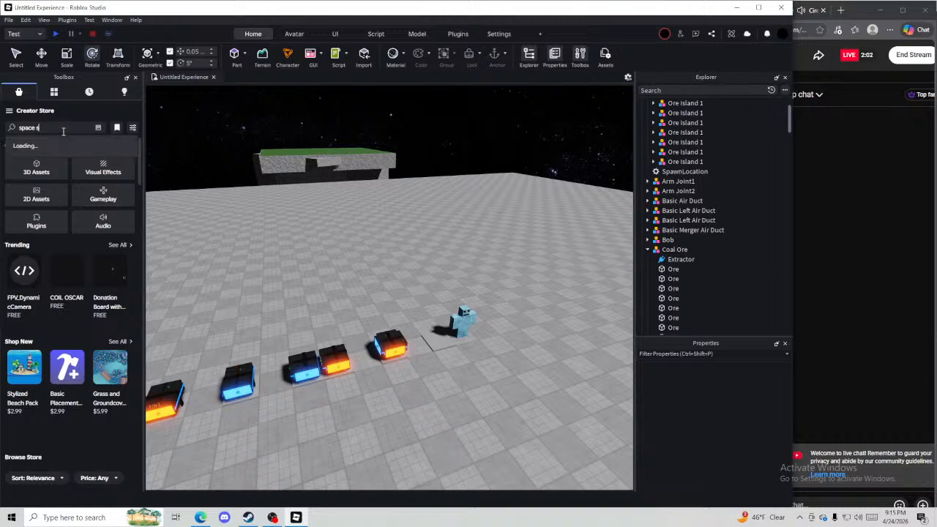
text(kybox)
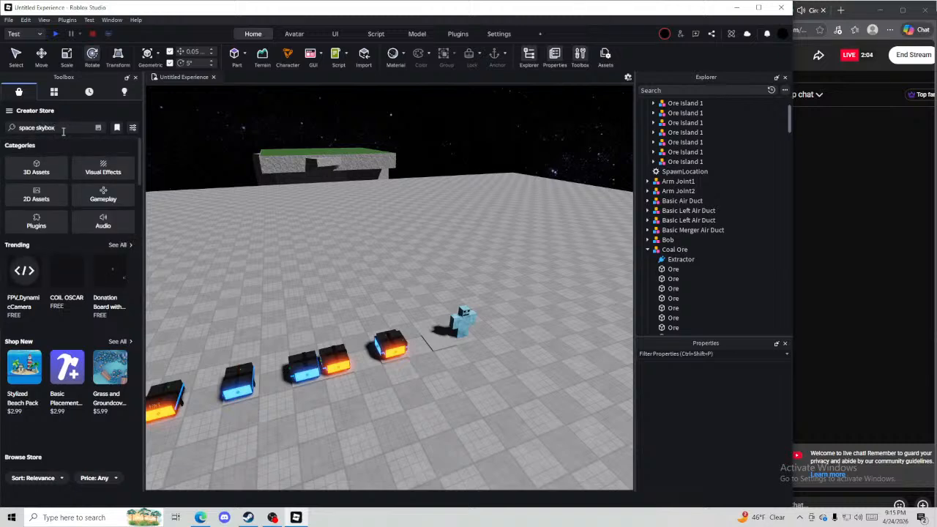
key(Return)
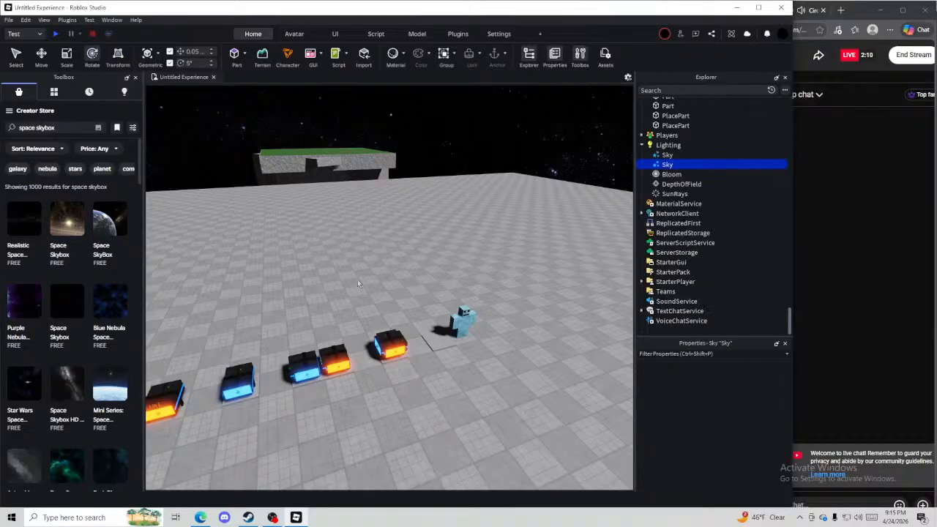
right_drag(322, 275, 322, 278)
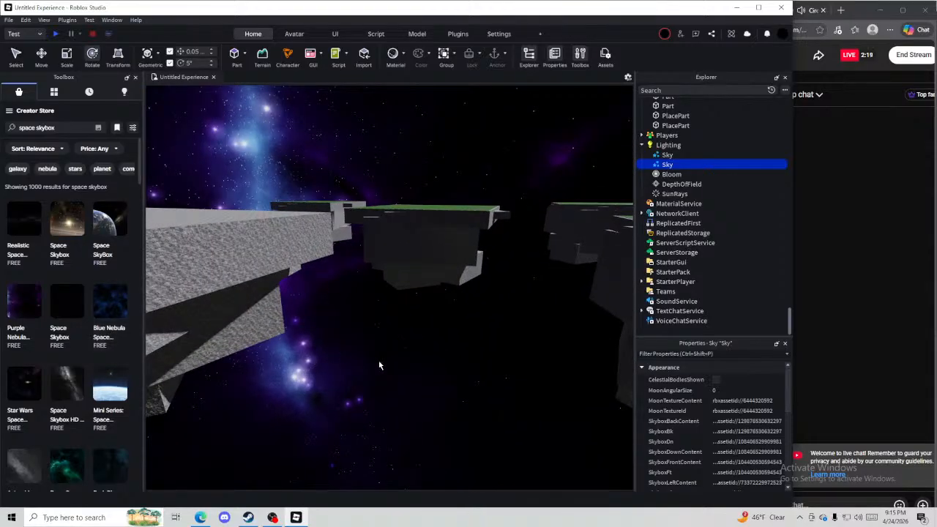
Try the Blue Nebula Space skybox in the scene
click(101, 337)
right_drag(330, 371, 330, 371)
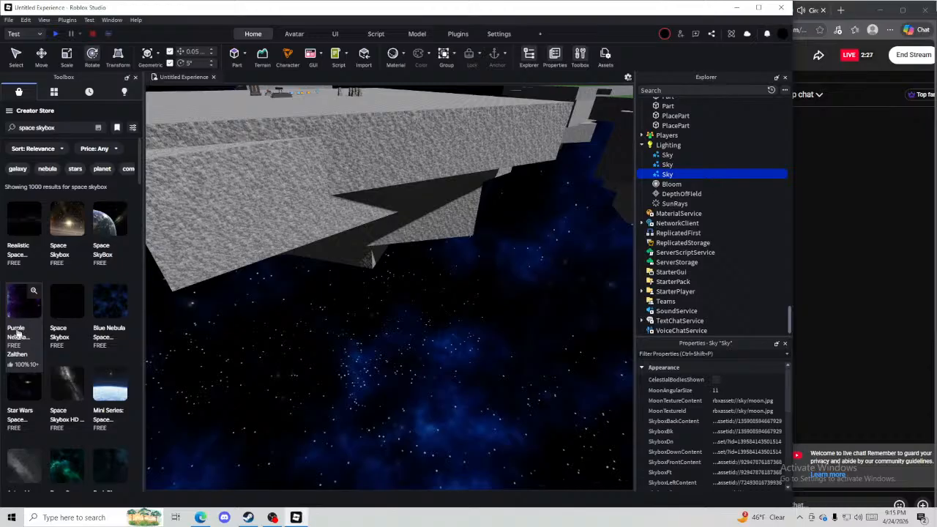
right_drag(158, 330, 158, 330)
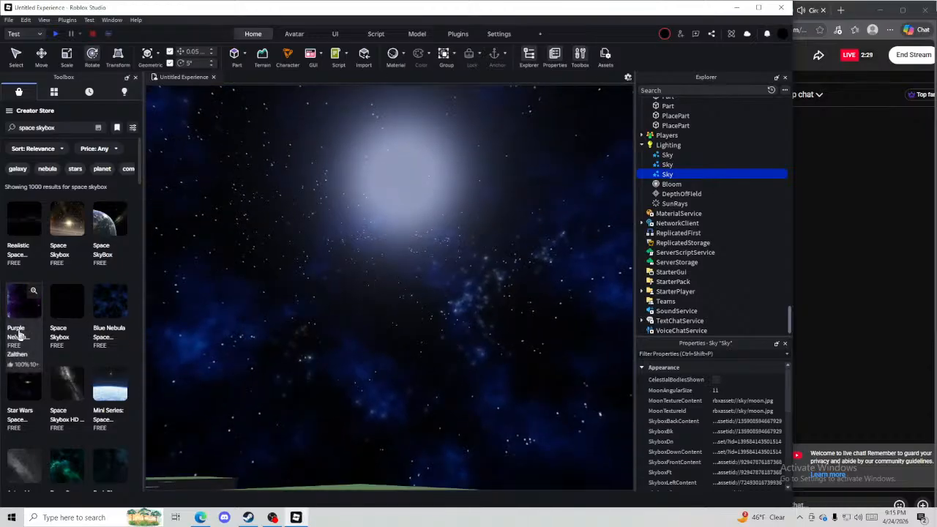
Insert the Purple Nebula skybox again and look through the other skybox results
scroll(111, 374, down, 5)
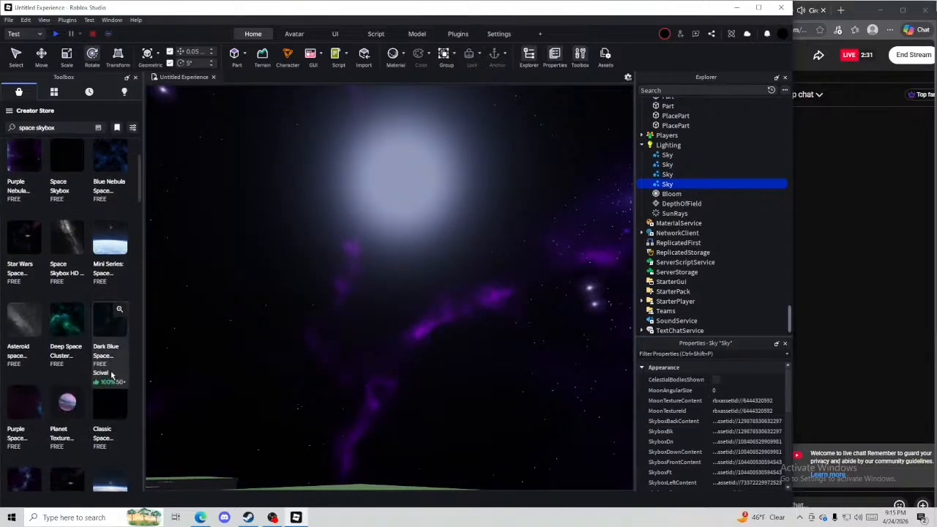
scroll(114, 377, down, 2)
scroll(115, 373, up, 6)
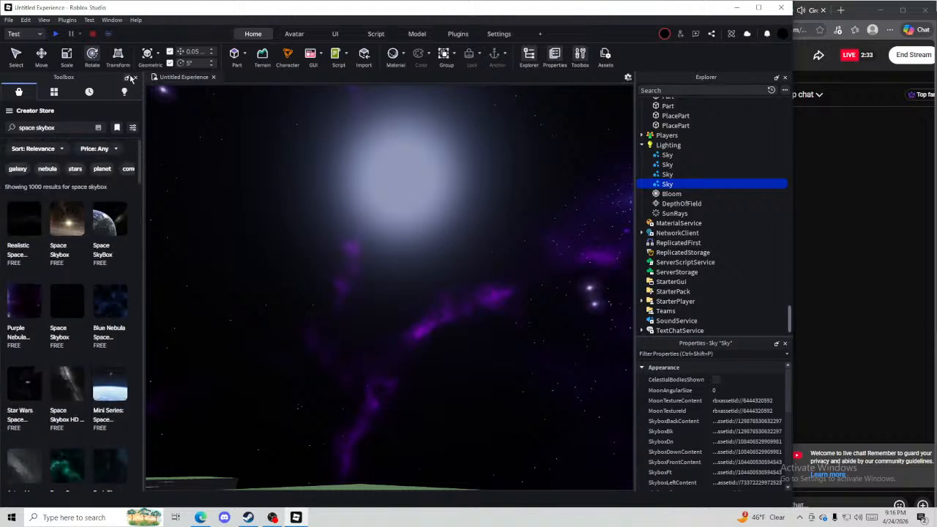
Close the Toolbox and reopen the Assistant
click(136, 78)
click(427, 225)
right_drag(426, 225, 427, 226)
click(731, 34)
Inspect the dark green-topped machine and its recessed black panels up close
right_drag(386, 190, 385, 190)
key(w)
key(w)
right_drag(389, 250, 389, 249)
scroll(392, 196, down, 3)
click(373, 336)
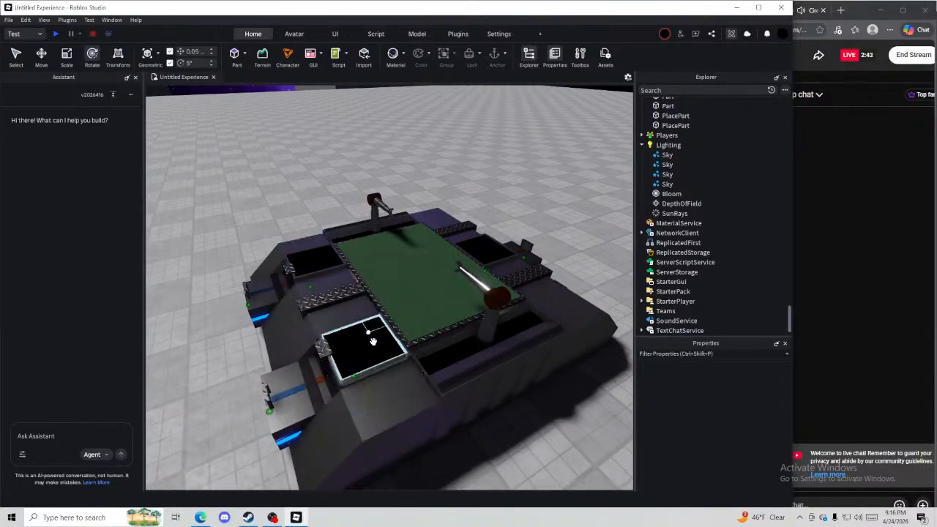
Examine the green-topped machine's recessed black panels up close, along with the row of glowing orange and blue machines
right_drag(455, 345, 456, 345)
scroll(344, 369, up, 3)
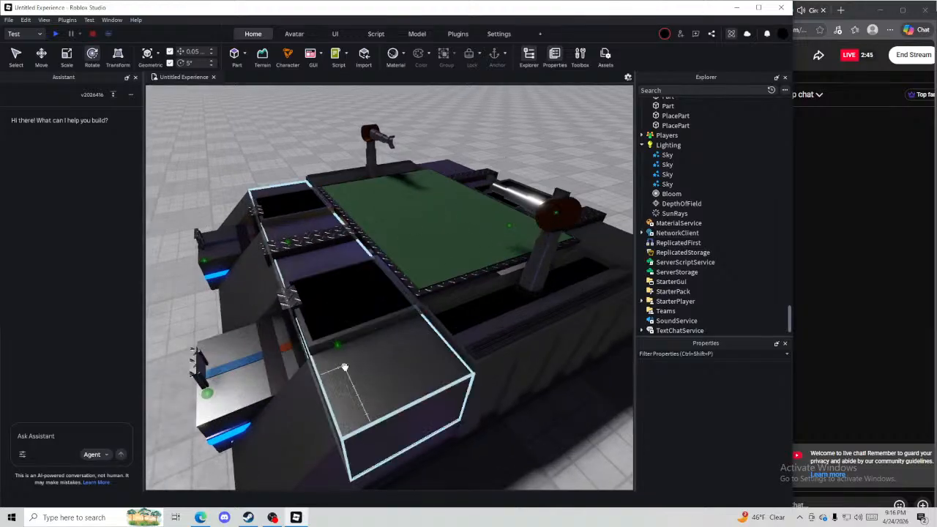
right_drag(334, 291, 352, 311)
click(351, 311)
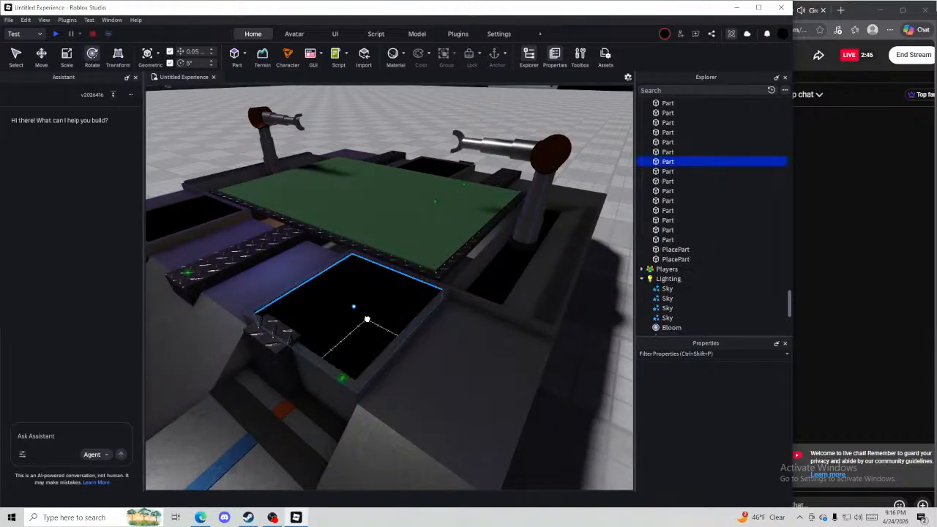
key(s)
right_drag(392, 341, 455, 418)
key(a)
key(s)
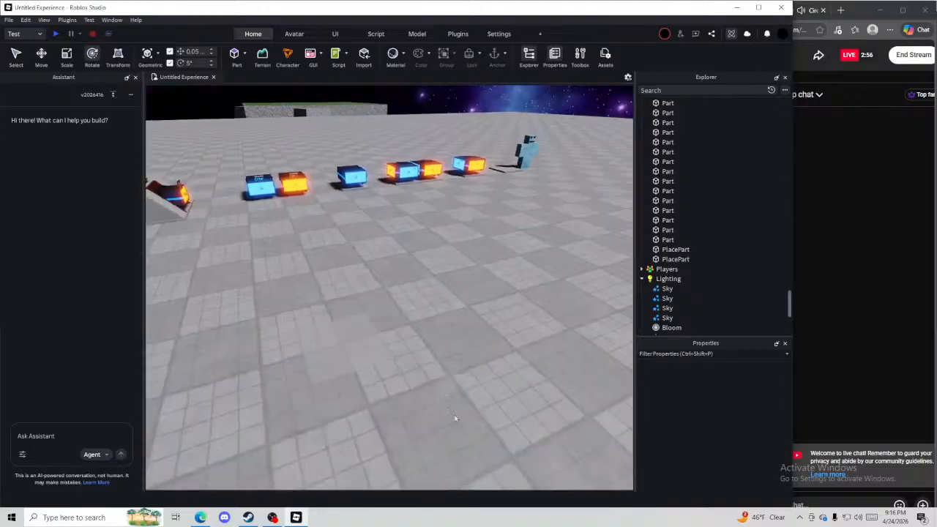
right_drag(410, 376, 400, 395)
key(w)
key(w)
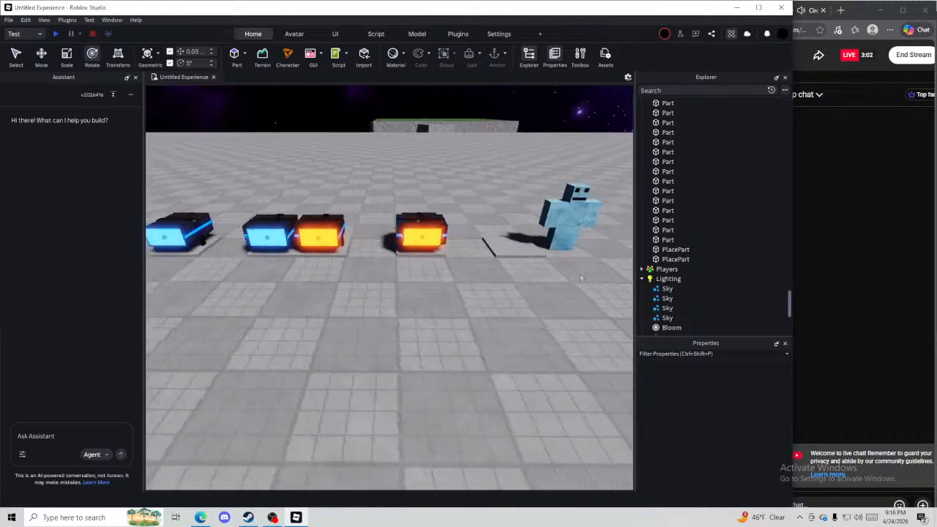
Place a copy of the flat PlacePart base plate on the open floor in front of the glowing machines
click(494, 241)
drag(483, 247, 368, 358)
click(477, 328)
right_drag(477, 327, 478, 333)
key(w)
Insert a block part on the new base plate with the Metal material and Mid gray BrickColor
click(234, 56)
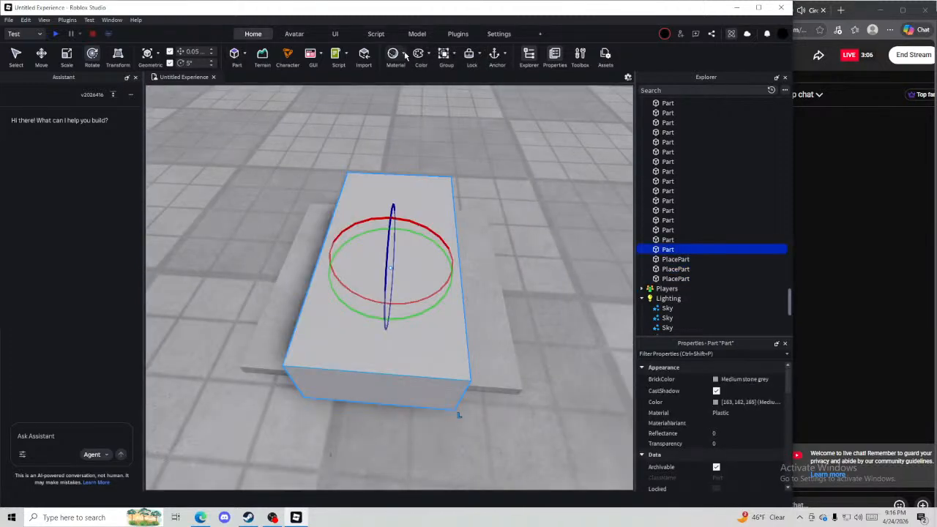
click(404, 55)
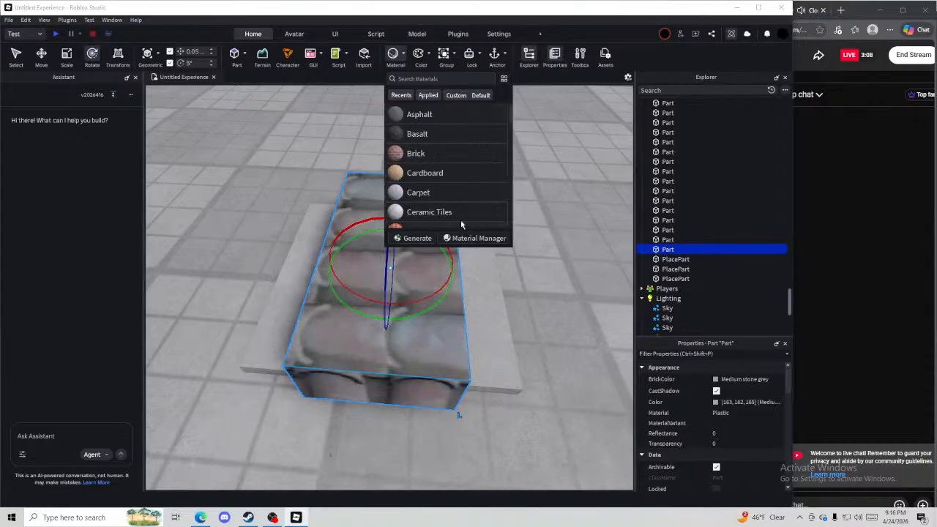
scroll(458, 212, down, 5)
scroll(438, 191, down, 2)
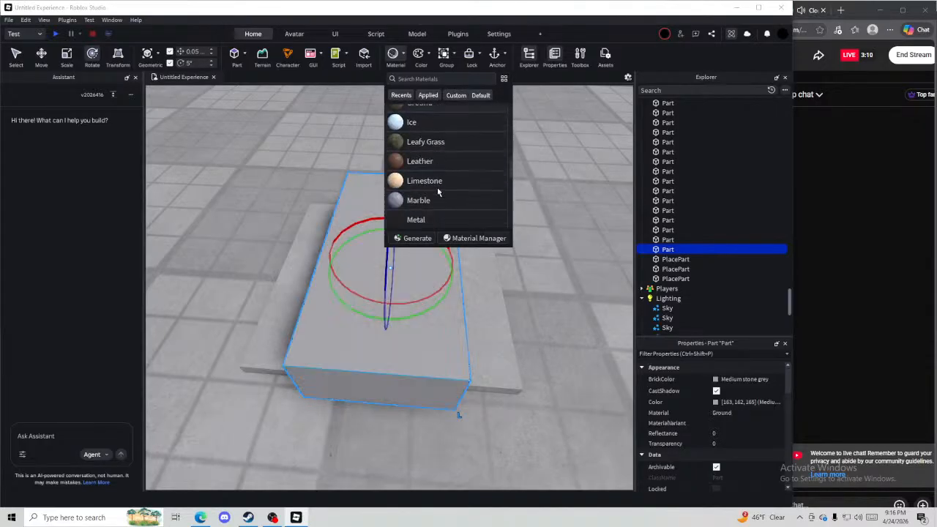
click(421, 208)
click(736, 379)
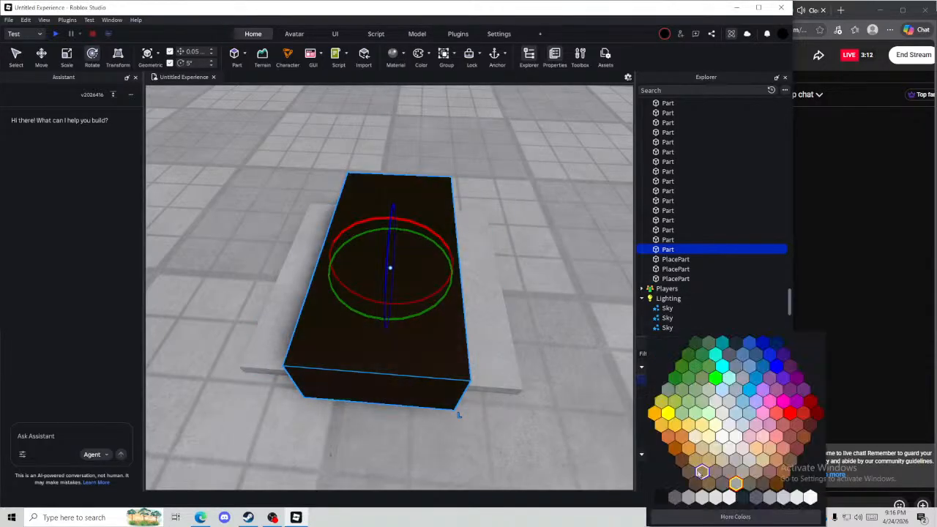
click(705, 498)
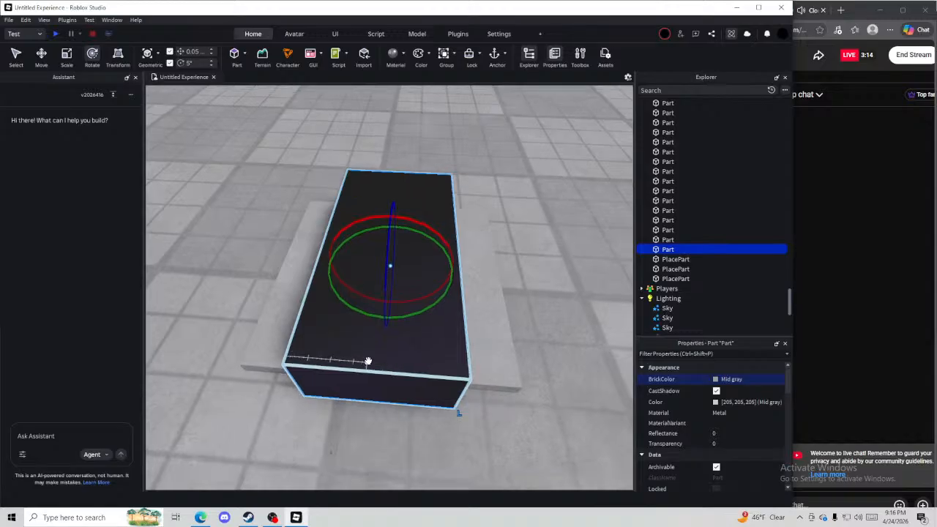
Reshape the metal block into a wide, flat slab over the base plate
key(a)
right_drag(368, 361, 432, 378)
drag(432, 378, 356, 352)
click(799, 373)
click(510, 396)
right_drag(524, 396, 374, 281)
key(d)
click(373, 282)
drag(390, 240, 520, 268)
drag(346, 187, 327, 197)
Raise the metal slab about 0.9 studs above the base plate and narrow its width
key(ctrl+2)
right_drag(327, 197, 327, 197)
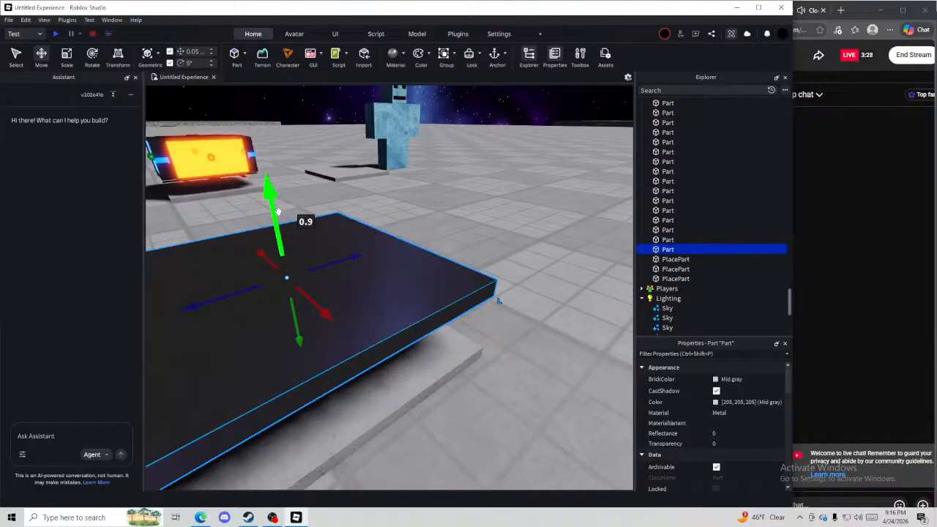
drag(277, 210, 274, 202)
right_drag(275, 203, 219, 210)
key(ctrl+3)
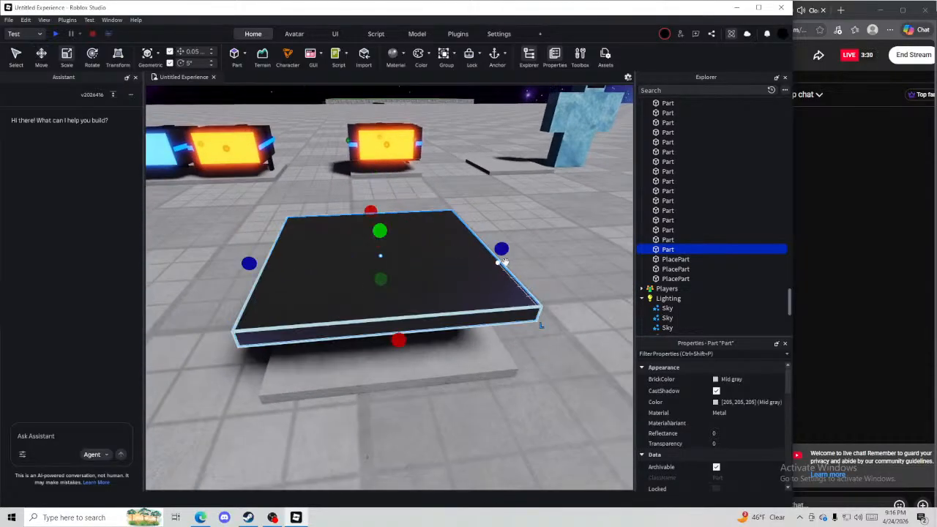
drag(502, 261, 464, 249)
key(w)
mouse_move(460, 249)
right_down()
mouse_move(443, 255)
mouse_move(460, 253)
right_up()
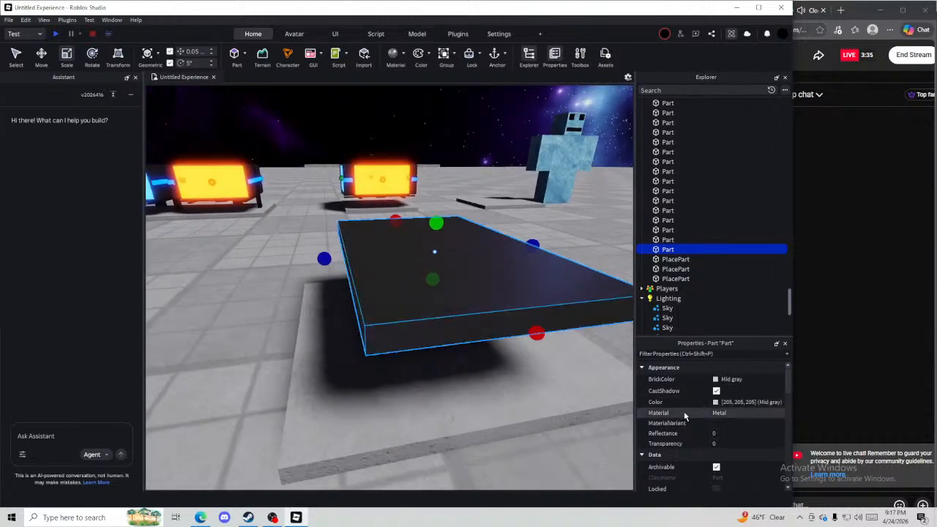
Duplicate the metal slab, set the copy's shape to Wedge and move it out beside the original
scroll(686, 416, down, 14)
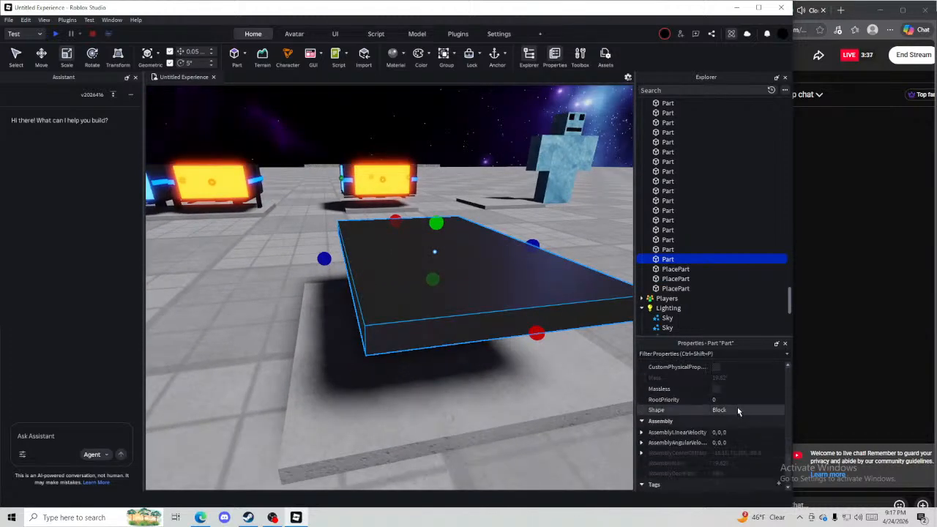
click(737, 410)
click(731, 444)
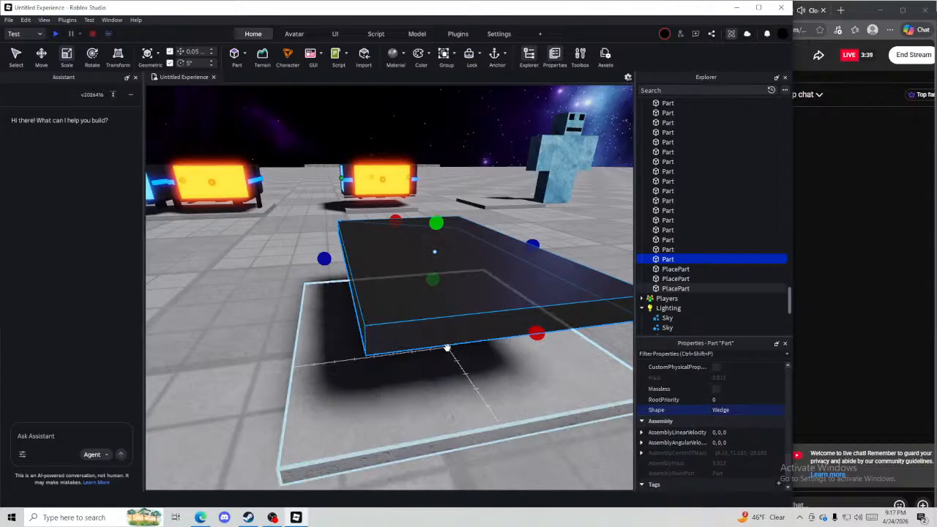
key(a)
right_drag(447, 347, 447, 344)
key(d)
key(ctrl+2)
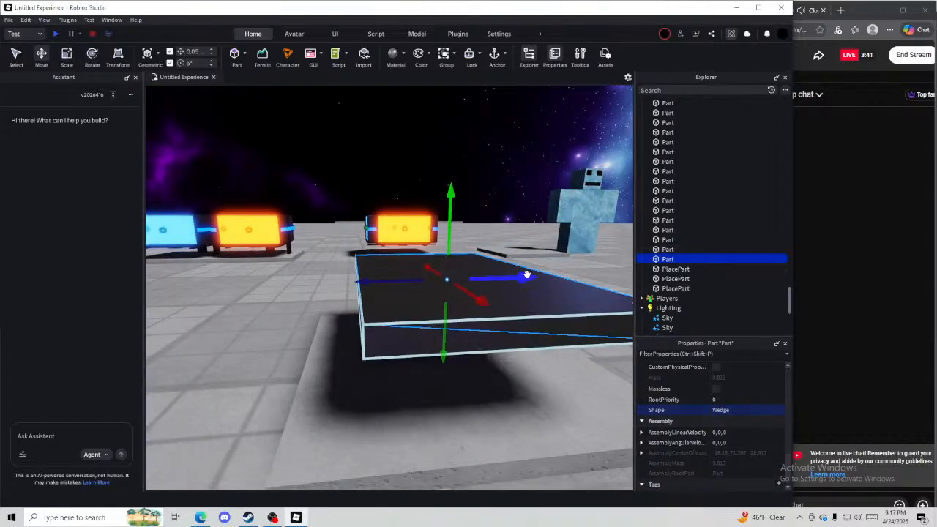
drag(527, 275, 345, 273)
Narrow the wedge copy to a slim strip running along the slab's side edge
key(ctrl+3)
right_drag(256, 322, 255, 320)
key(q)
key(a)
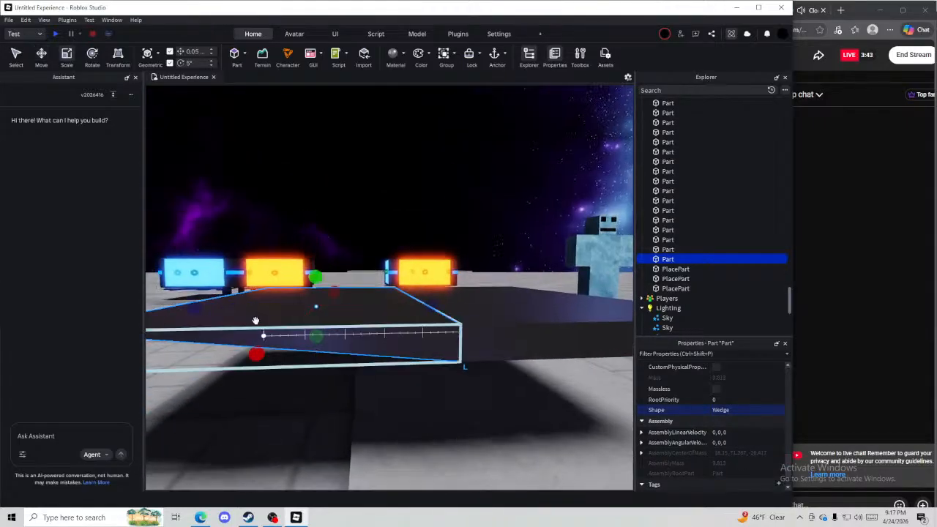
shift+drag(192, 308, 341, 323)
key(ctrl+z)
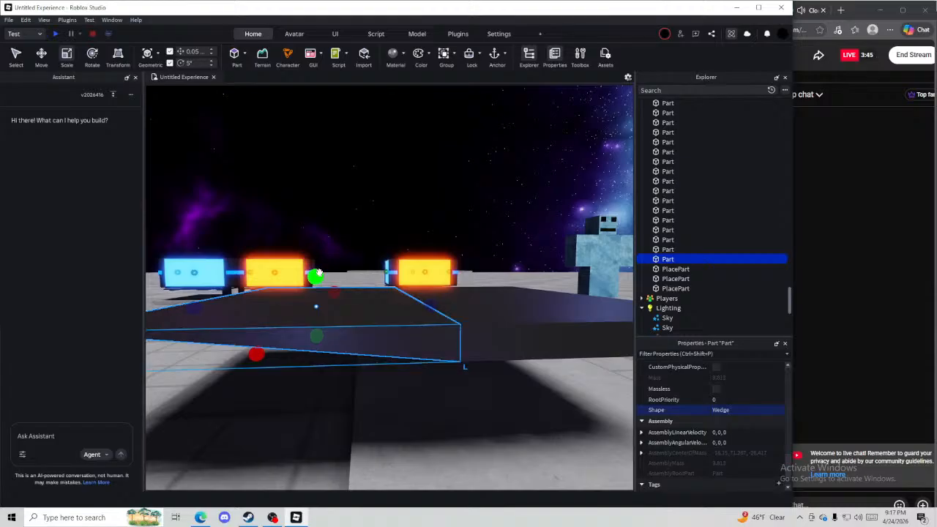
drag(200, 306, 372, 305)
right_drag(375, 310, 375, 311)
key(ctrl+2)
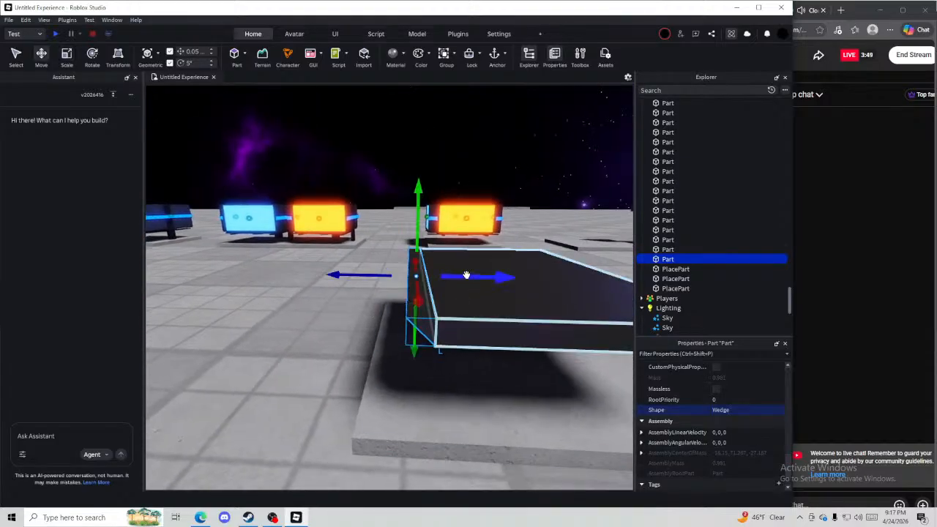
Align the slim wedge flush with the slab's side edge and fine-tune its width
drag(468, 275, 440, 272)
right_drag(440, 272, 440, 272)
shift+drag(440, 272, 440, 272)
right_drag(440, 272, 440, 272)
drag(440, 272, 462, 273)
click(462, 267)
key(ctrl+3)
drag(423, 233, 405, 233)
click(413, 262)
Duplicate the slim wedge, turn the copy 180° and move it about 3.25 studs to the slab's opposite edge
right_drag(419, 276, 421, 272)
key(ctrl+d)
key(ctrl+r)
key(ctrl+r)
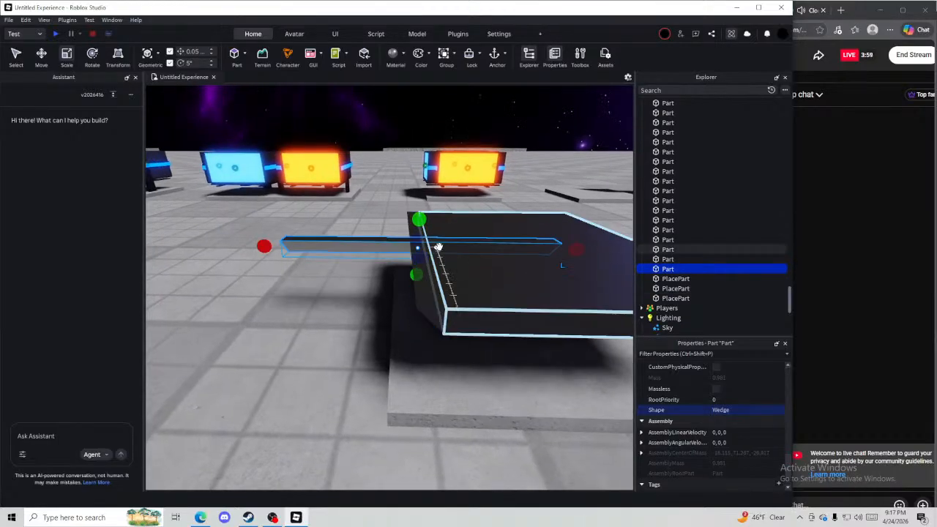
key(ctrl+2)
drag(453, 248, 475, 254)
key(d)
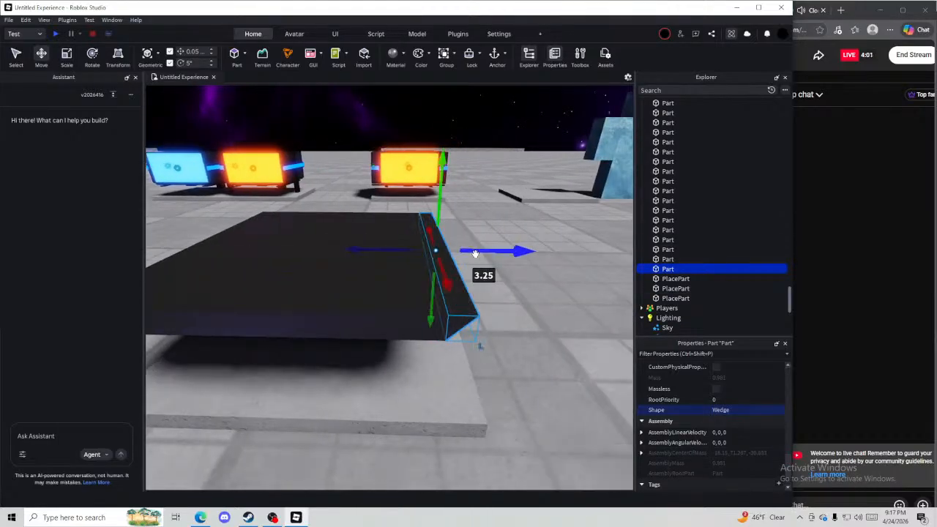
click(551, 359)
right_drag(551, 359, 551, 359)
click(451, 368)
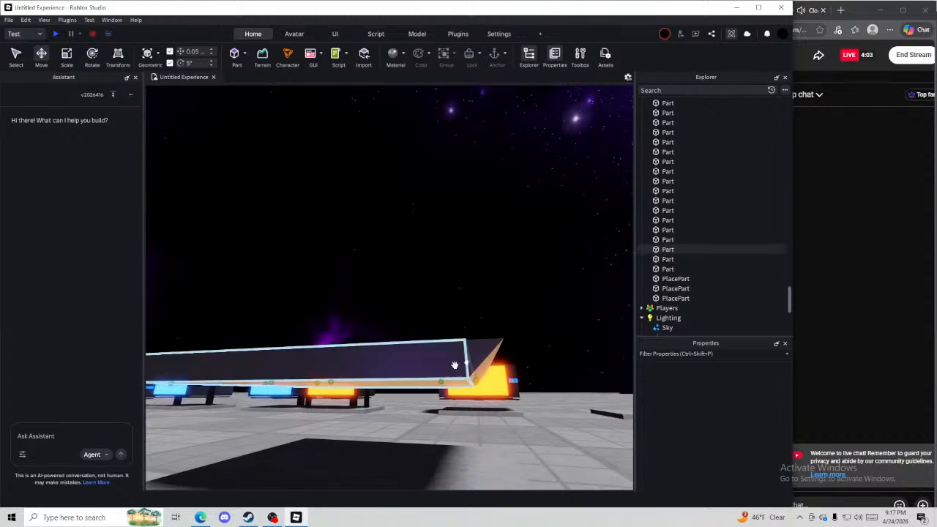
click(451, 368)
key(Delete)
key(e)
right_drag(478, 362, 477, 361)
key(ctrl+z)
Narrow the slab to a thin strip against one wedge and place a duplicate about 2.95 studs across, against the other wedge
key(ctrl+3)
drag(341, 322, 529, 341)
right_drag(529, 341, 521, 311)
key(ctrl+d)
key(ctrl+2)
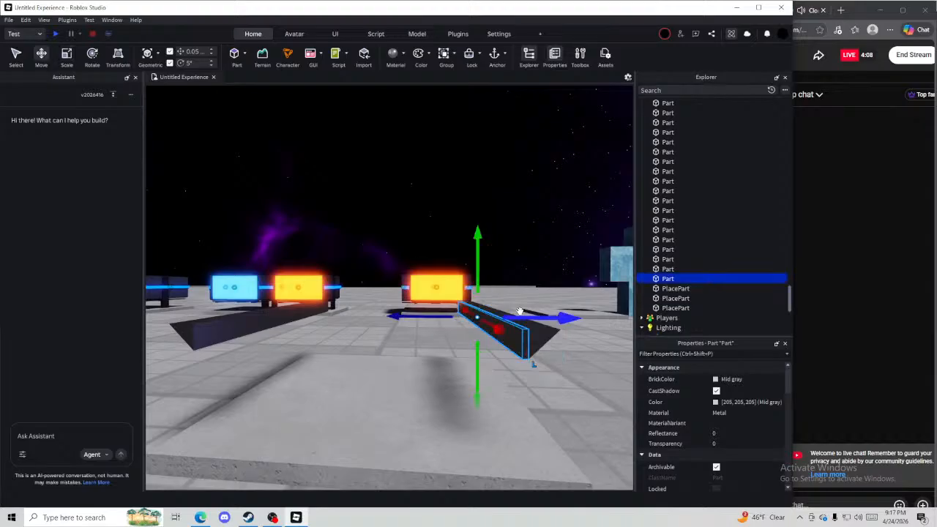
drag(521, 311, 413, 324)
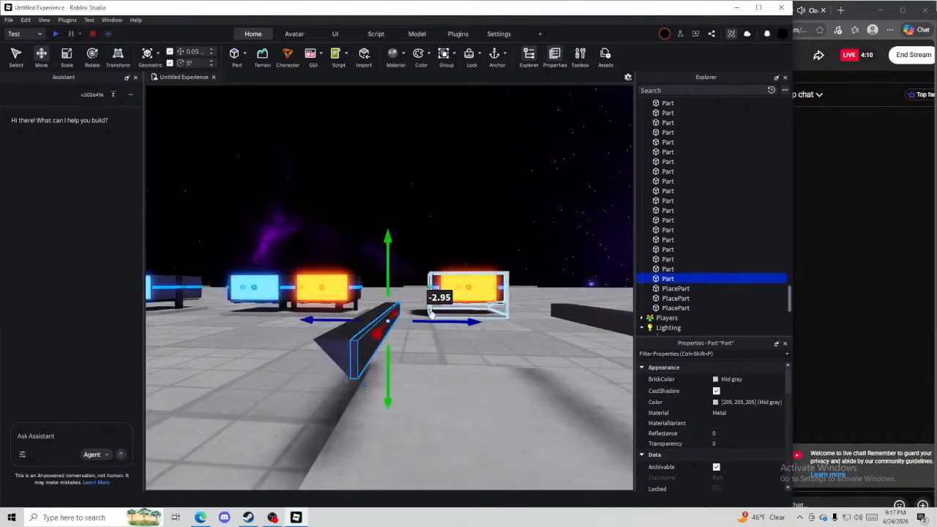
Duplicate the thin strip above its wedge and enlarge the copy into a block rail covering the wedge and strip
right_drag(413, 323, 408, 328)
key(ctrl+d)
drag(359, 341, 357, 338)
key(ctrl+3)
drag(370, 287, 382, 243)
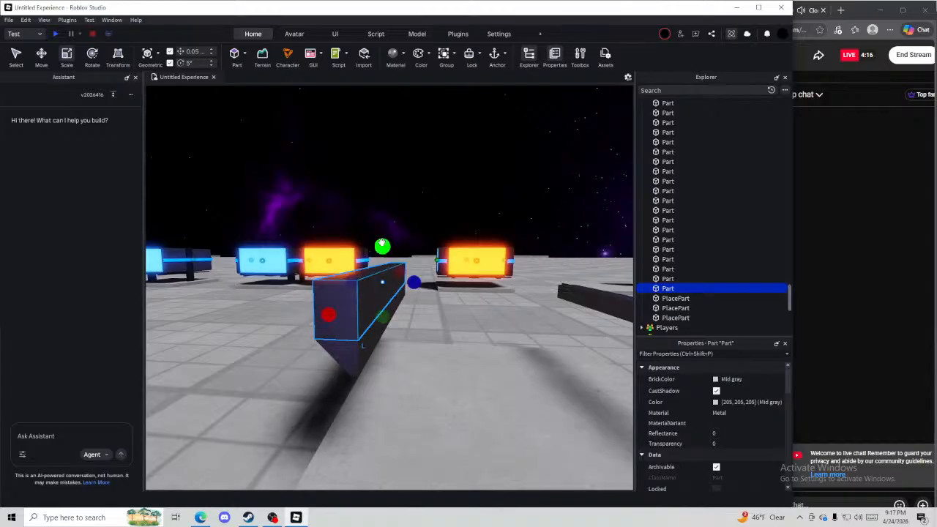
Duplicate the block rail and move the copy on top of the opposite wedge
key(ctrl+d)
key(ctrl+2)
key(d)
drag(426, 283, 503, 286)
click(544, 358)
Duplicate one rail block and move the copy lower and inward, between the two side rails
right_drag(545, 358, 427, 310)
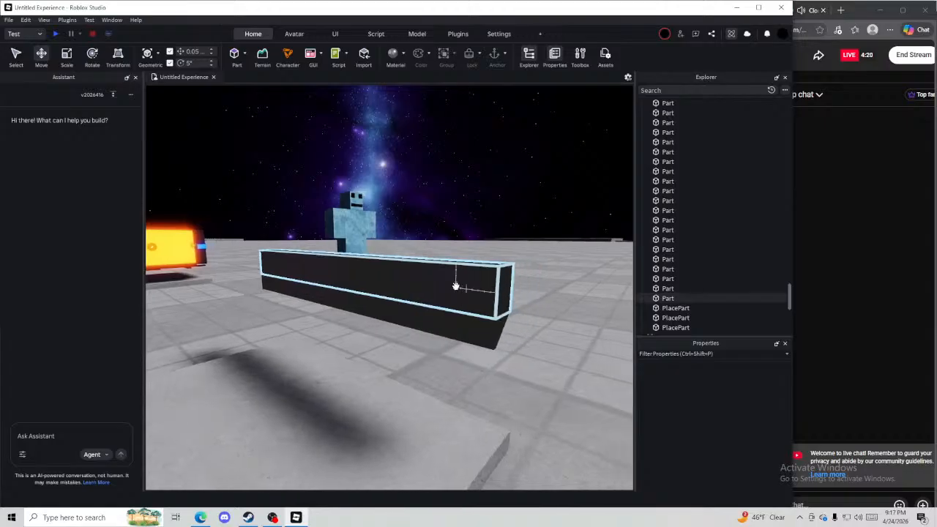
click(456, 278)
key(ctrl+d)
drag(512, 267, 512, 286)
key(d)
right_drag(512, 286, 493, 285)
right_drag(369, 336, 379, 354)
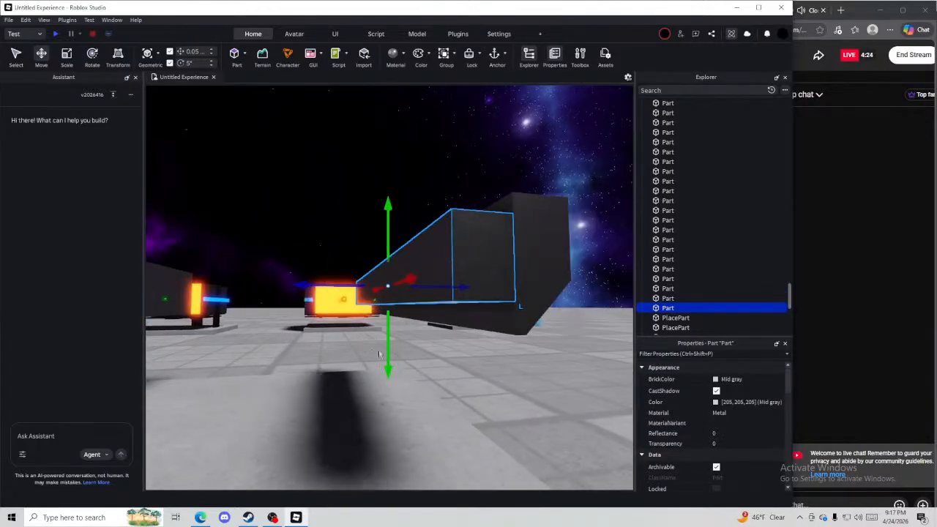
drag(389, 349, 388, 352)
Resize the lowered copy into a centre panel spanning the gap between the rails and set its BrickColor to black
key(ctrl+3)
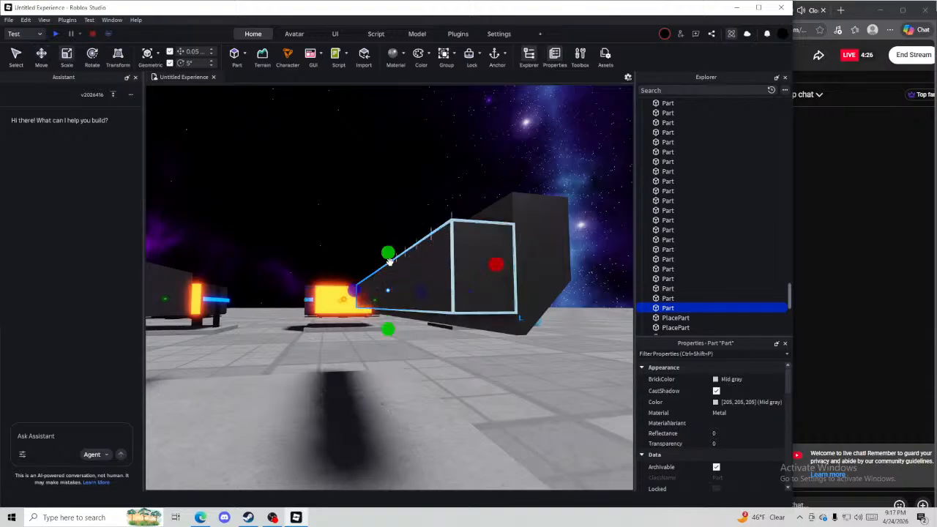
drag(388, 259, 388, 268)
drag(352, 296, 353, 297)
right_drag(356, 297, 352, 296)
key(d)
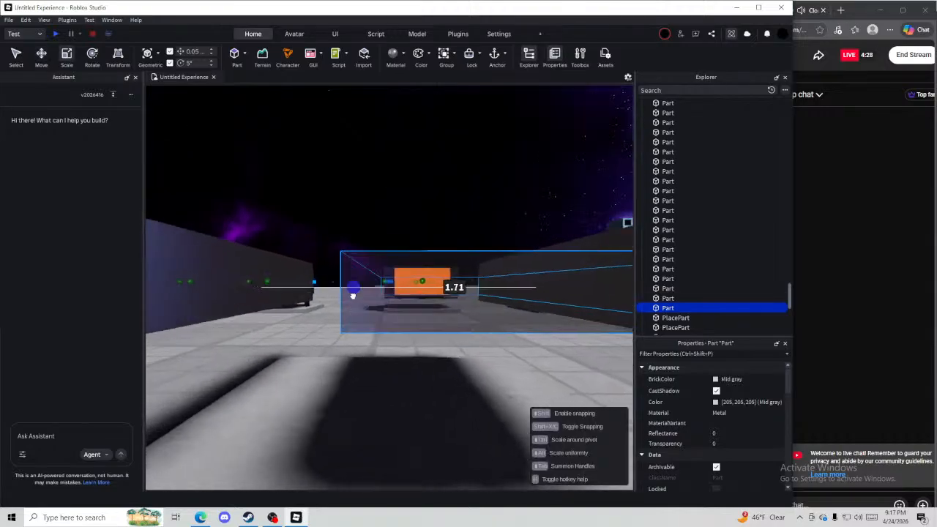
drag(352, 297, 326, 295)
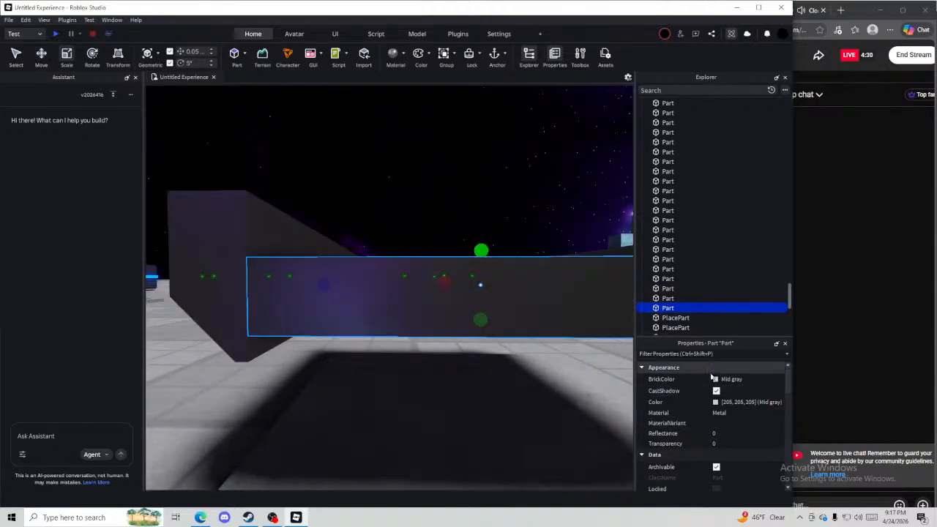
click(714, 379)
click(674, 496)
Duplicate the wedge under one side rail and move the copy up on top of that rail
key(s)
right_drag(512, 360, 575, 274)
key(a)
click(594, 442)
key(d)
key(q)
click(461, 361)
key(a)
right_drag(463, 361, 465, 363)
key(ctrl+d)
key(d)
key(ctrl+2)
drag(517, 383, 518, 319)
right_drag(517, 320, 517, 319)
Shrink the wedge copy into a thin bevel strip along the rail's top edge
key(a)
key(e)
key(ctrl+3)
drag(439, 211, 428, 250)
right_drag(428, 250, 428, 250)
key(d)
Duplicate the thin bevel strip and position the copy along the other top edge of the same rail
key(ctrl+d)
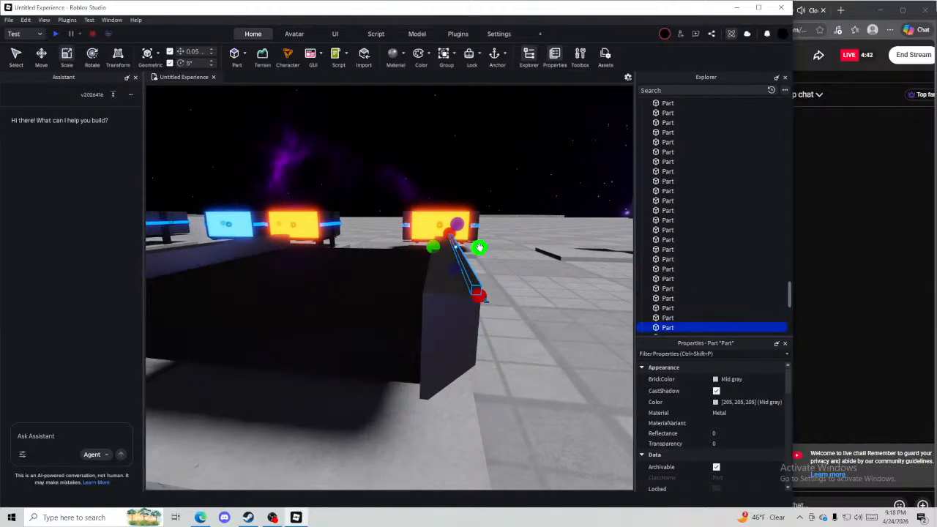
key(ctrl+2)
mouse_move(482, 248)
mouse_down()
mouse_move(467, 248)
mouse_move(476, 249)
mouse_up()
Duplicate the bevel strip, set the copy's shape to Block and position it on top of the rail
key(ctrl+d)
key(ctrl+3)
scroll(730, 446, down, 10)
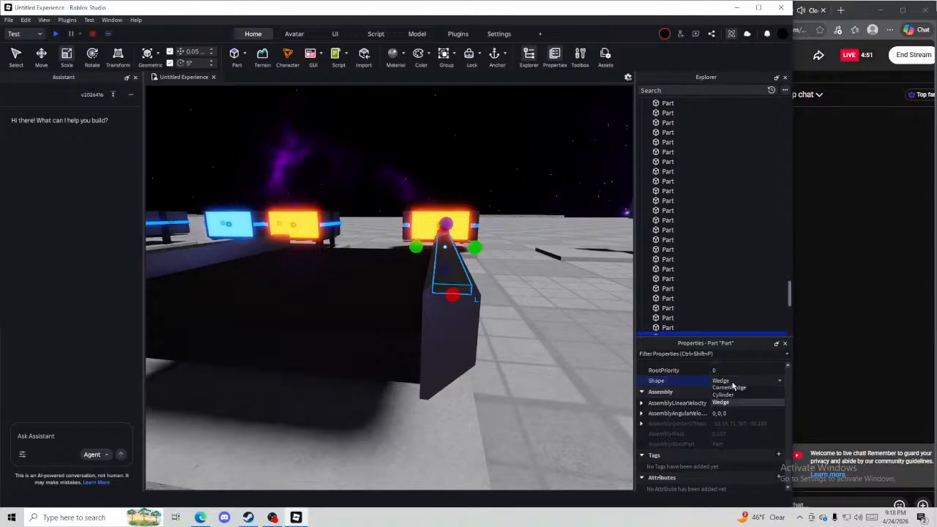
click(719, 396)
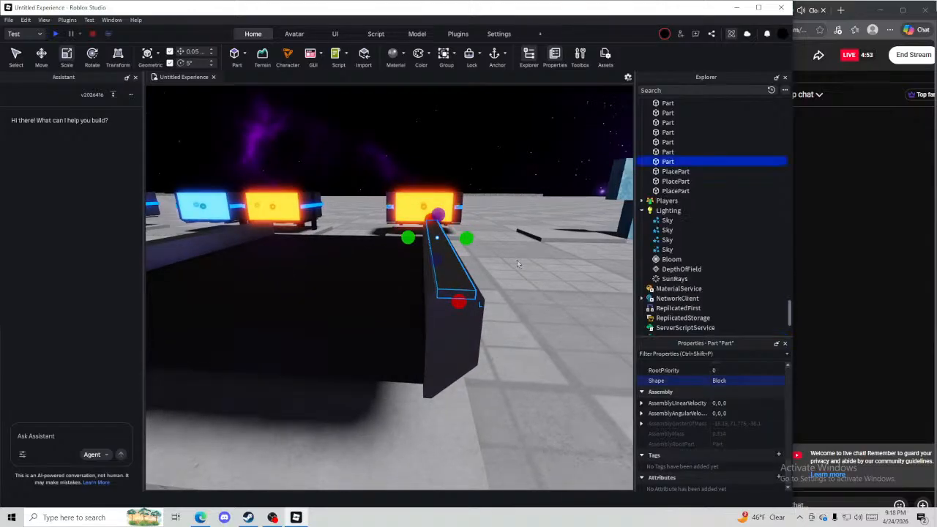
key(ctrl+2)
drag(510, 243, 448, 242)
key(d)
Duplicate the rail's two bevel strips together and move the copies about 3.2 studs onto the opposite rail
click(524, 292)
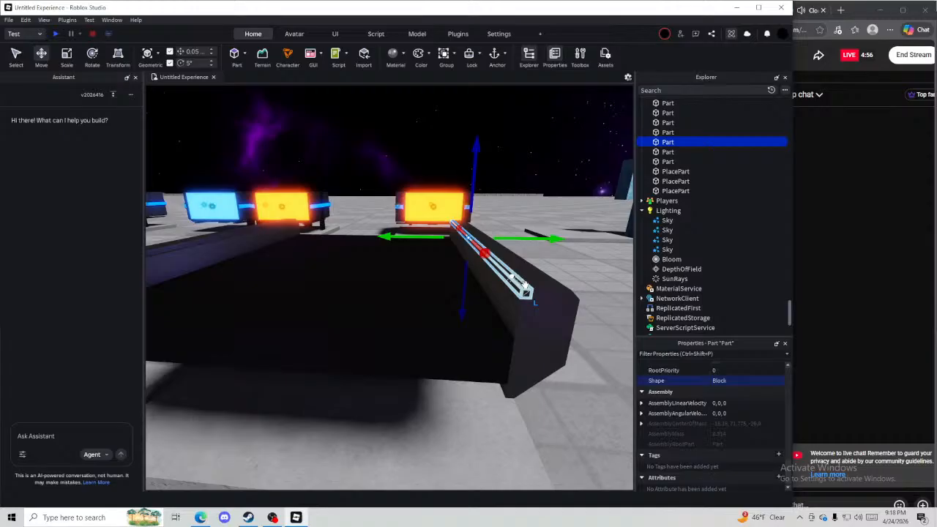
shift+click(572, 294)
key(ctrl+d)
key(a)
drag(550, 240, 440, 229)
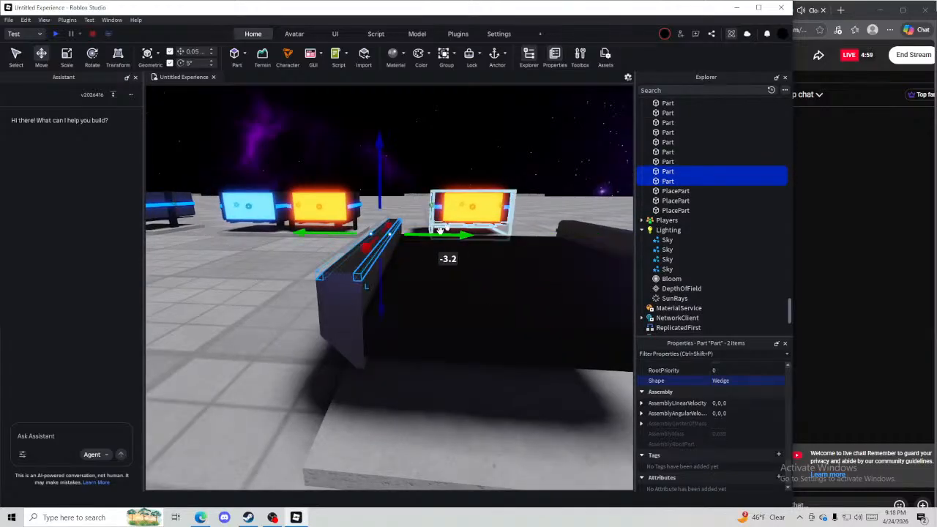
click(289, 314)
key(s)
right_drag(289, 314, 290, 314)
key(s)
key(w)
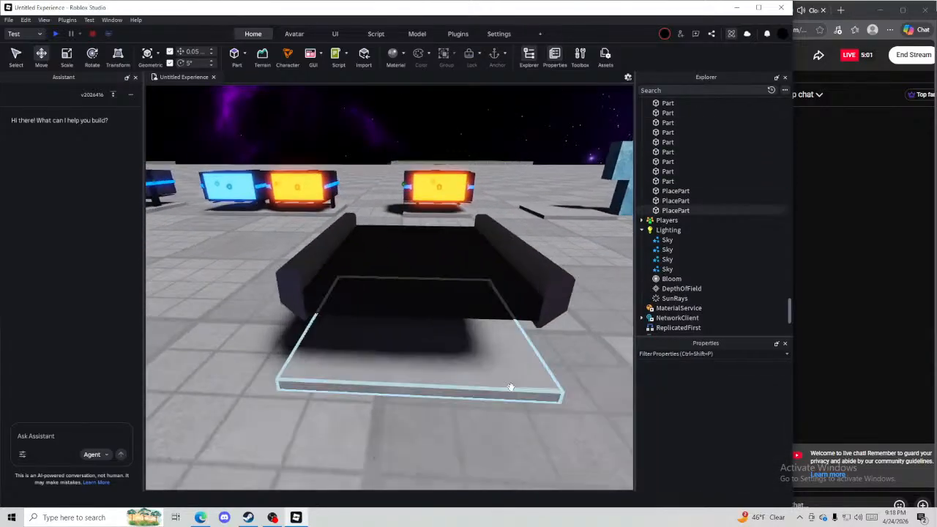
Reduce the height of a bevel wedge along the underside of one conveyor rail
right_drag(511, 391, 510, 391)
key(a)
key(s)
key(w)
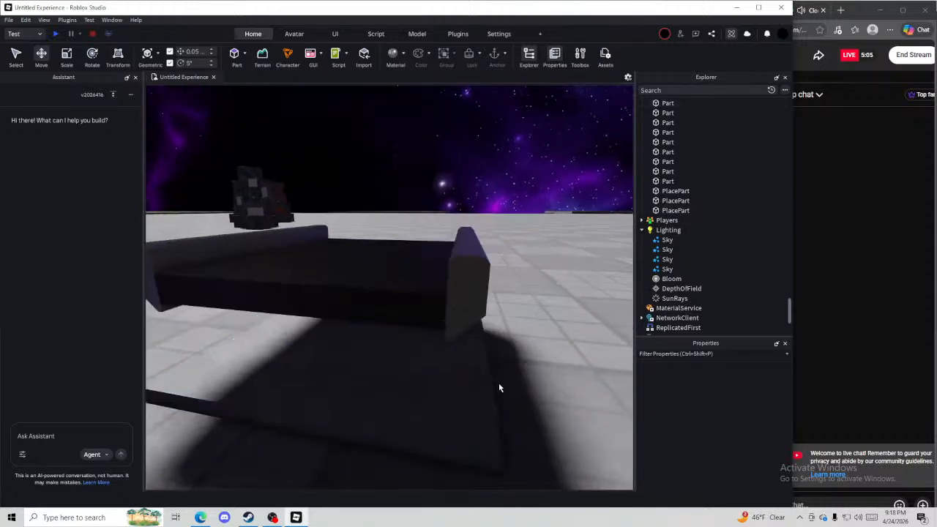
click(478, 338)
key(ctrl+3)
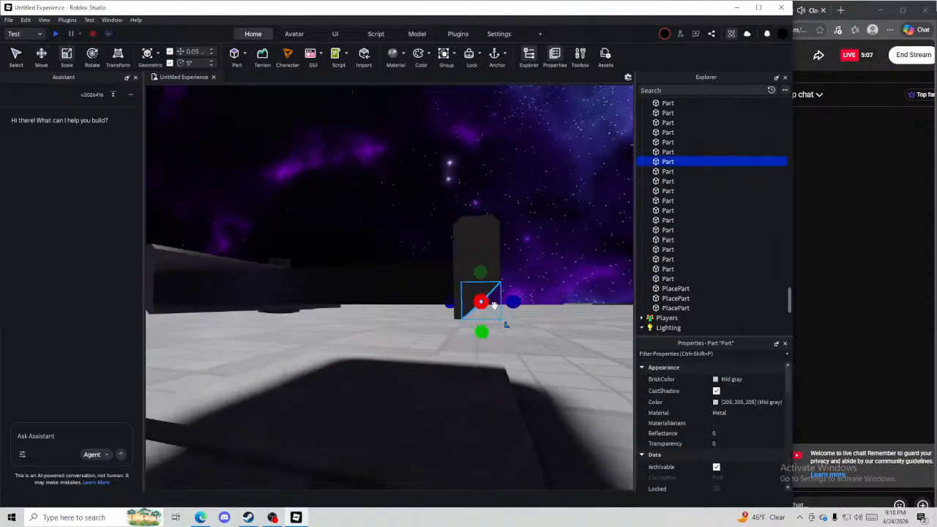
drag(481, 330, 470, 322)
click(449, 312)
right_drag(472, 309, 361, 301)
key(a)
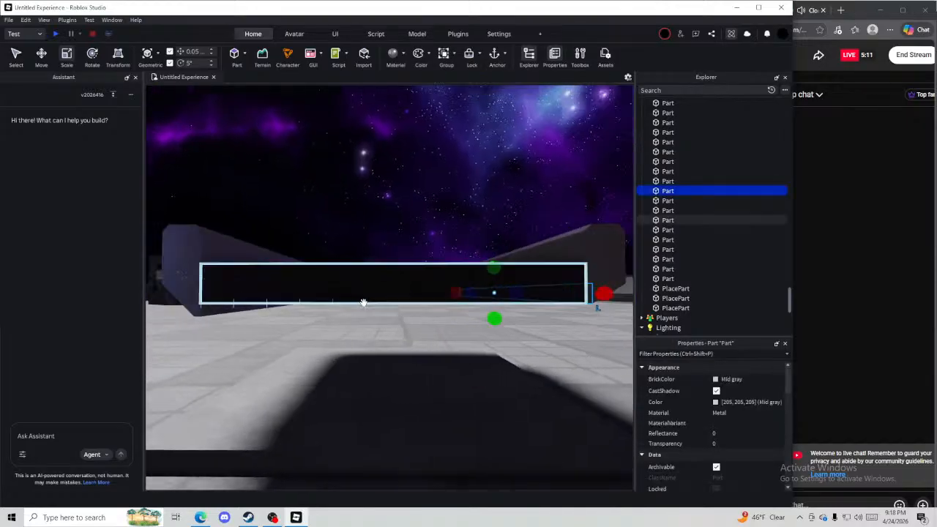
Reduce the height of the bevel wedges along the underside of the opposite rail to match
click(304, 311)
drag(341, 325, 327, 318)
click(275, 288)
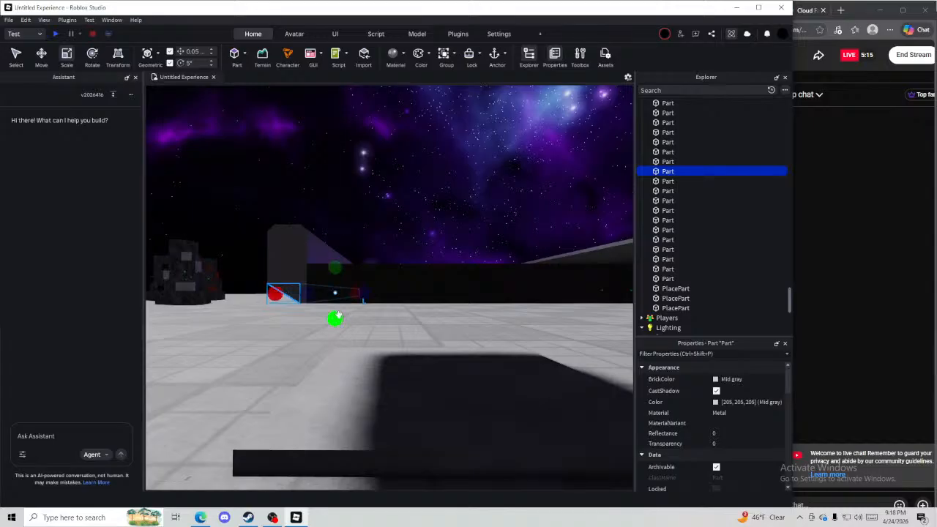
click(417, 296)
drag(447, 317, 448, 311)
click(468, 328)
Duplicate the dark plate between the rails and scale the copy into a thin slab on top of it
right_drag(468, 329, 529, 355)
click(474, 254)
right_drag(475, 254, 463, 252)
key(ctrl+d)
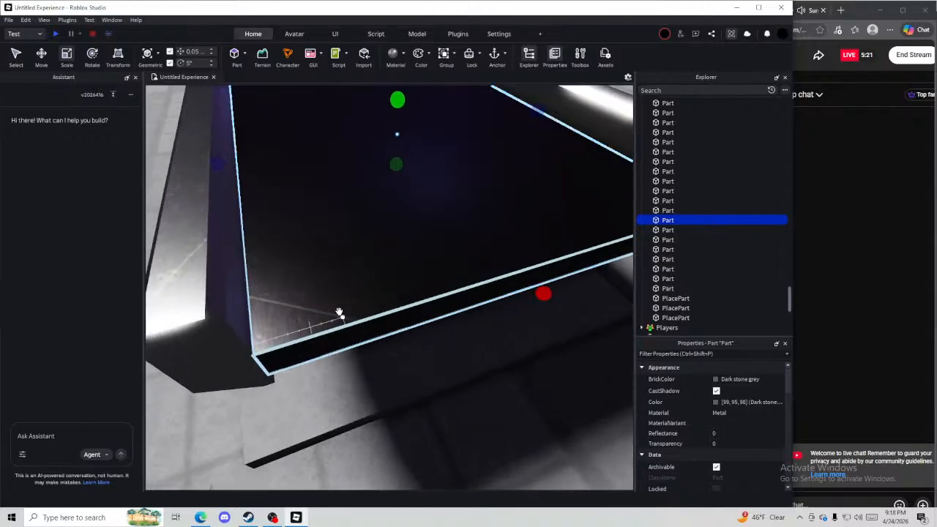
drag(339, 313, 342, 308)
right_drag(410, 185, 412, 181)
drag(398, 147, 400, 156)
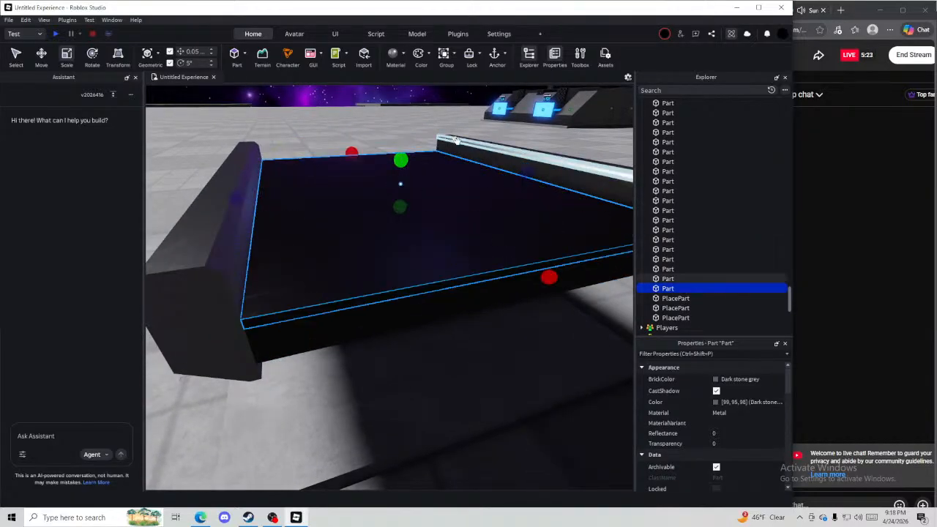
Set the material of the thin top slab to Rubber
click(408, 57)
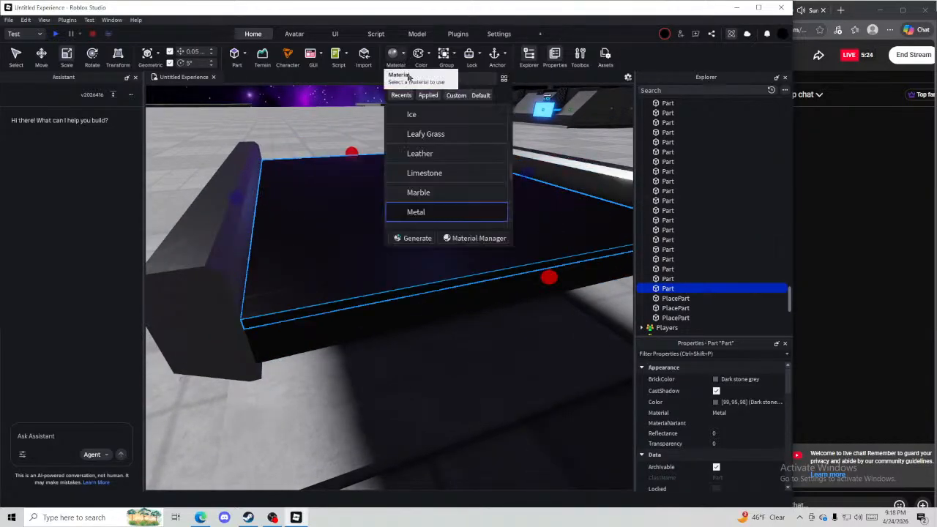
scroll(432, 190, up, 5)
click(429, 184)
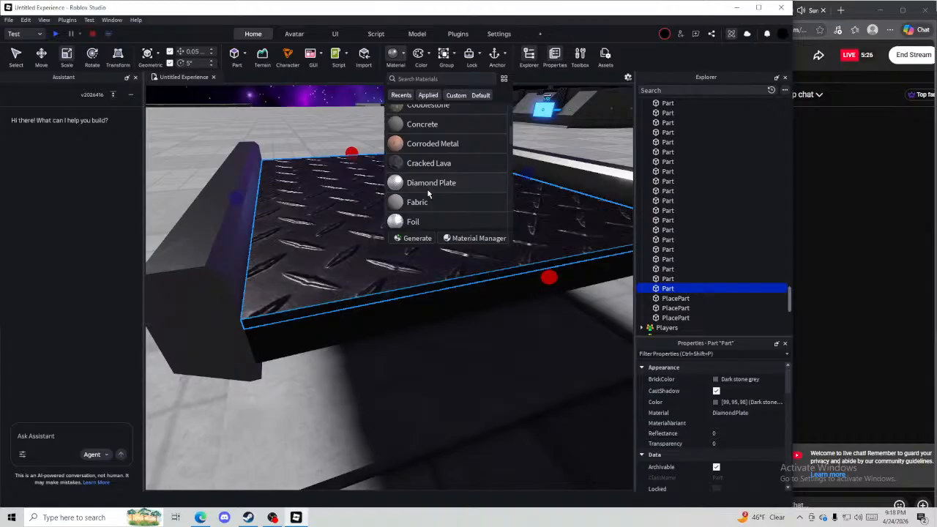
scroll(428, 193, down, 5)
scroll(429, 192, down, 4)
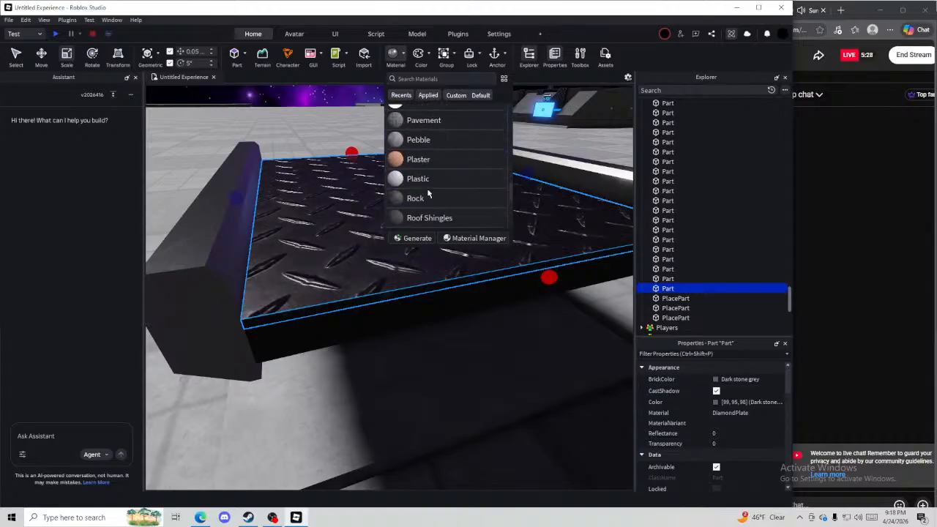
click(421, 189)
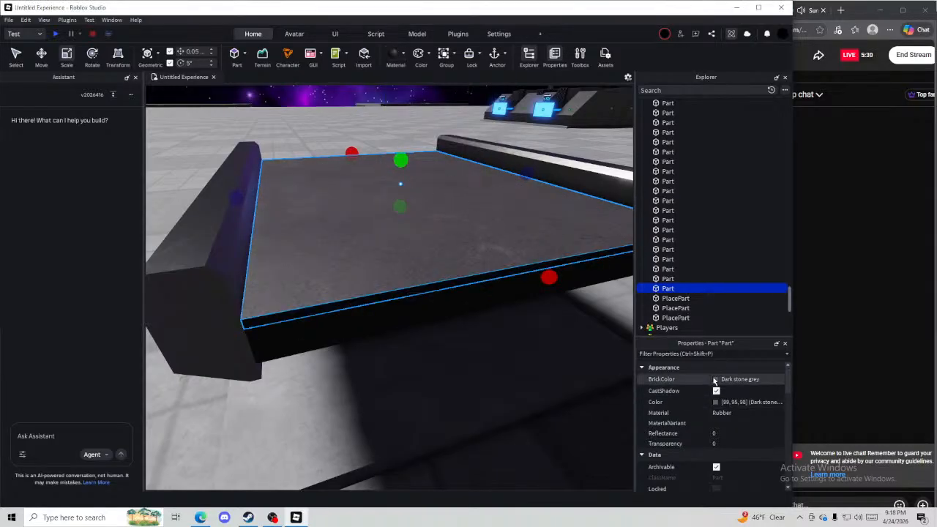
Set the BrickColor of the thin rubber slab to Black
click(732, 379)
click(661, 497)
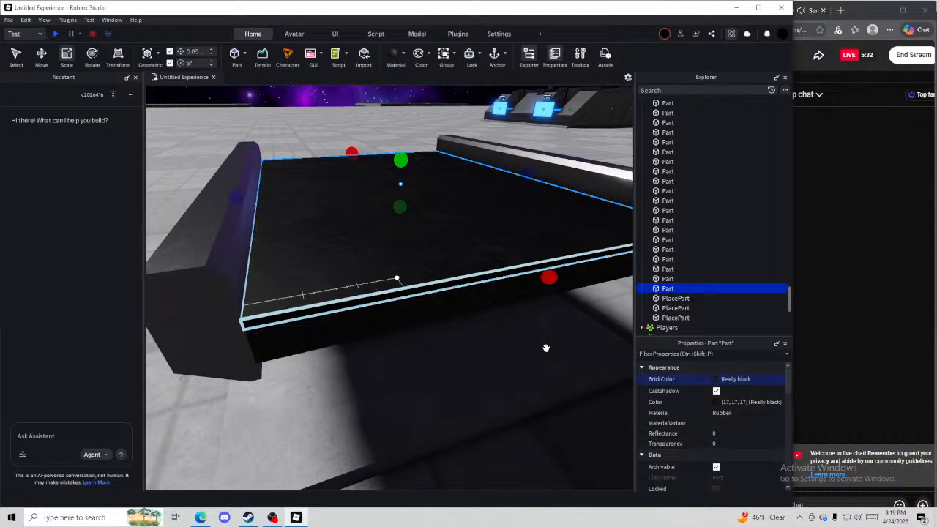
click(711, 386)
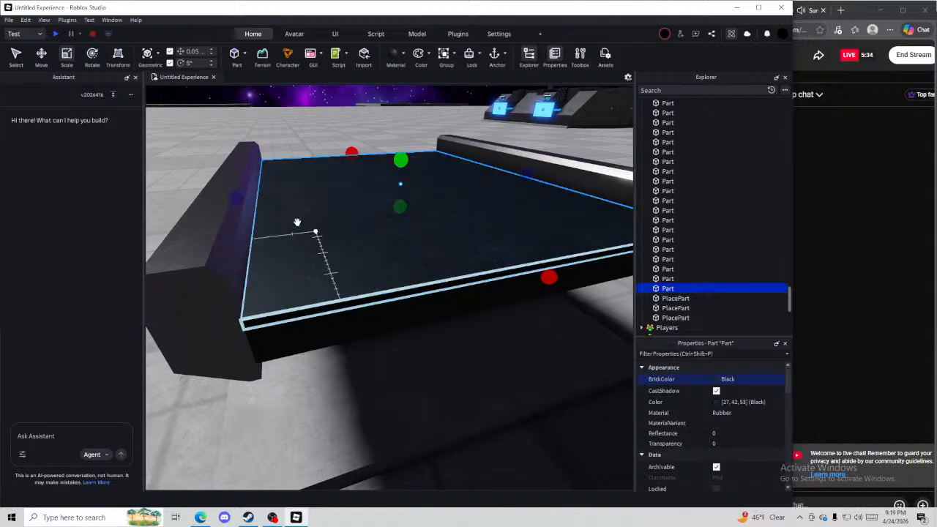
Narrow the rubber slab on both sides to leave a small gap beside each rail, and rename it Move
ctrl+drag(235, 197, 247, 193)
click(283, 133)
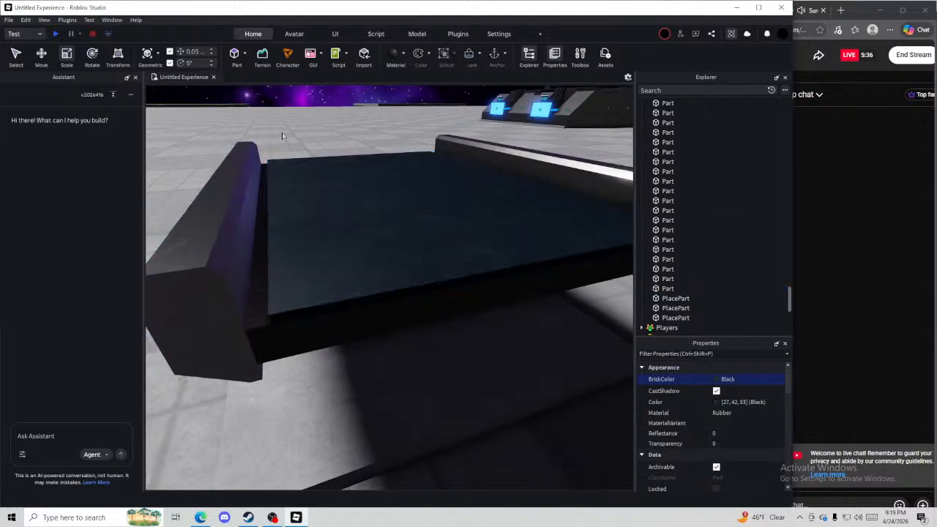
scroll(284, 133, down, 4)
right_drag(289, 134, 426, 176)
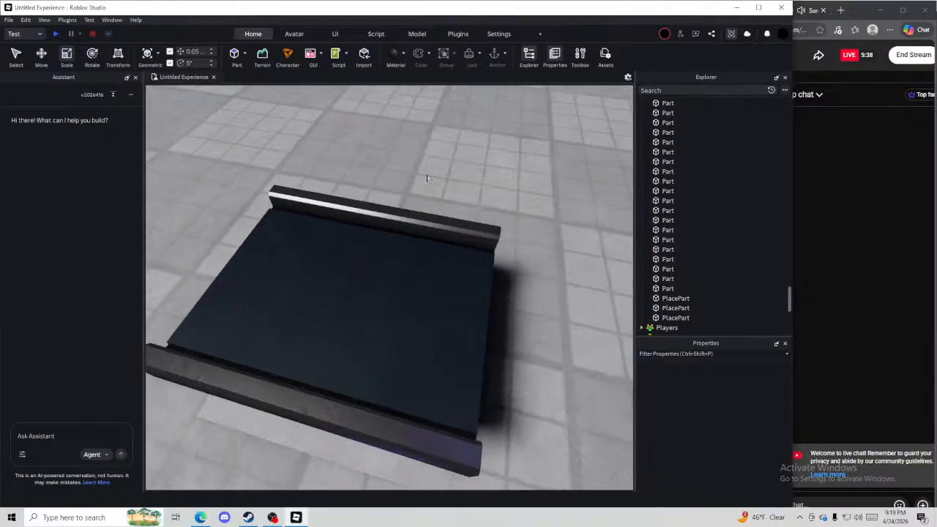
click(397, 324)
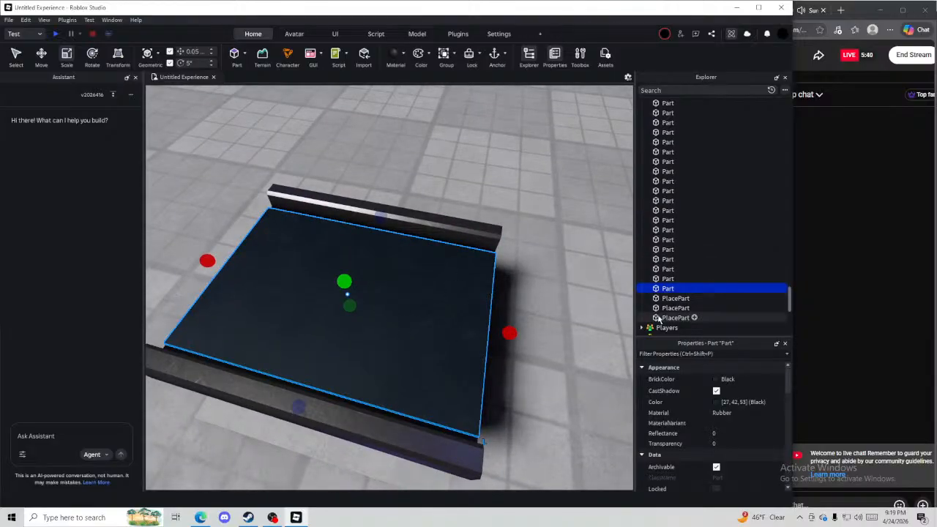
Search the Creator Store for "Conveyor Decal" and look through the results for a suitable belt decal
click(578, 53)
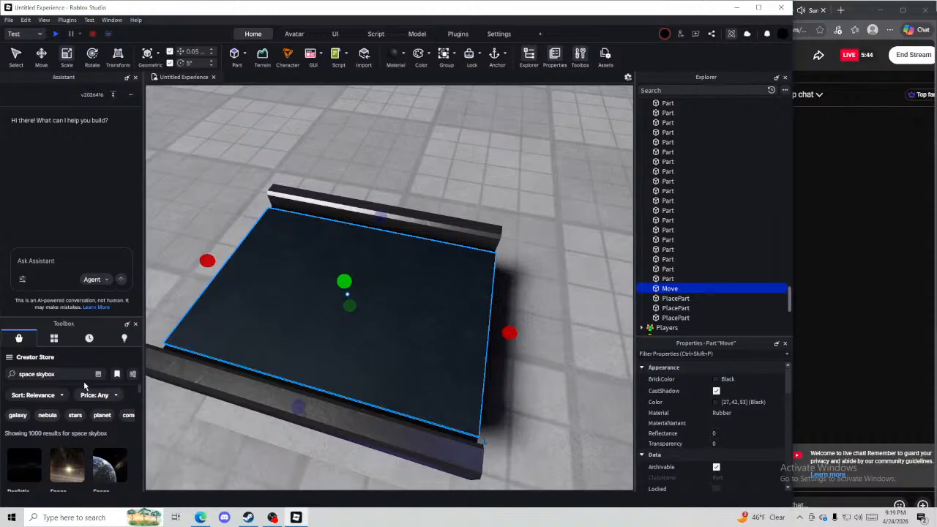
click(56, 371)
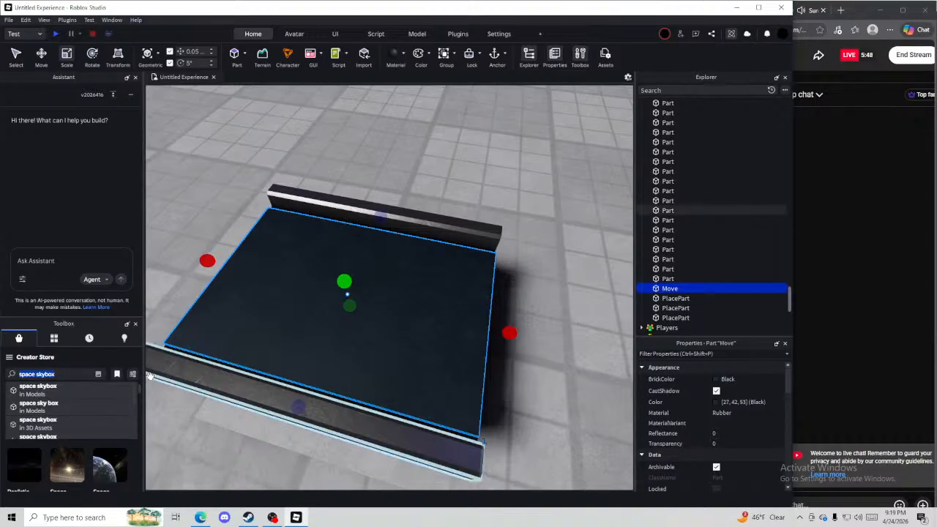
text(Conveyor D)
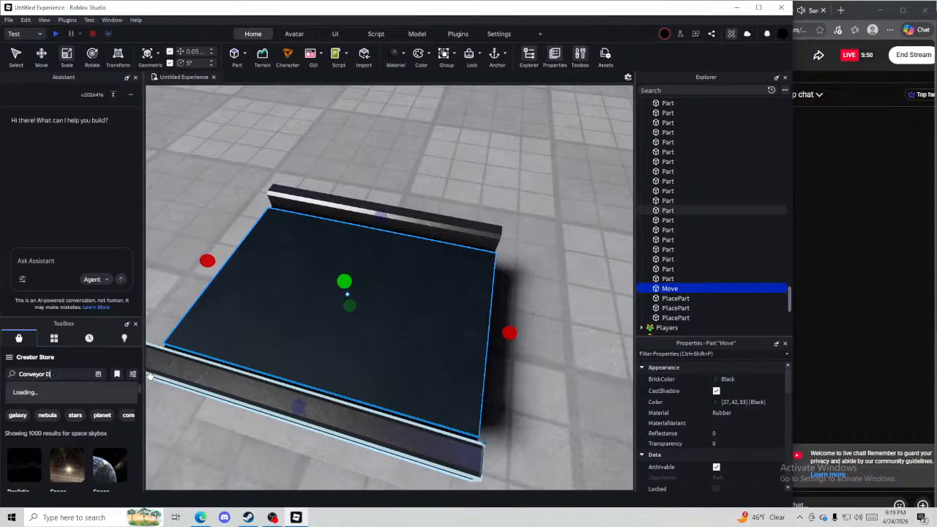
text(ecal)
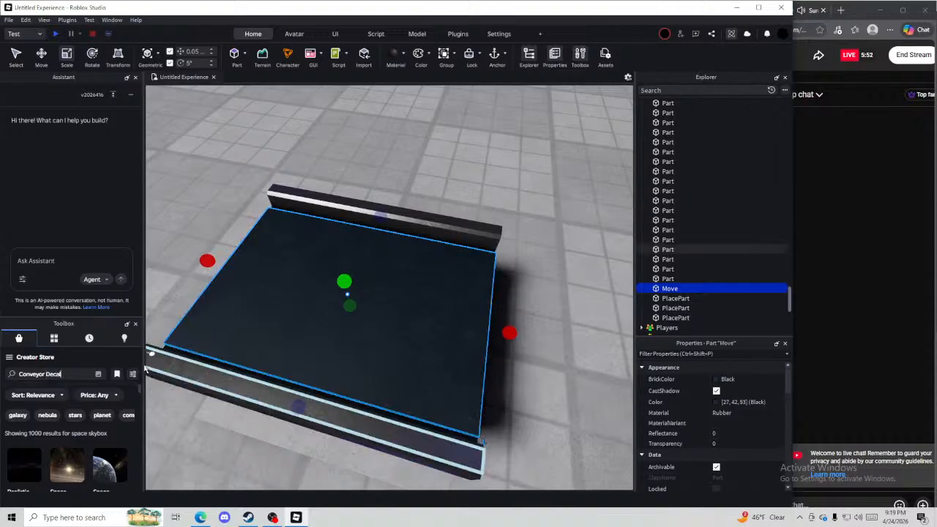
key(Return)
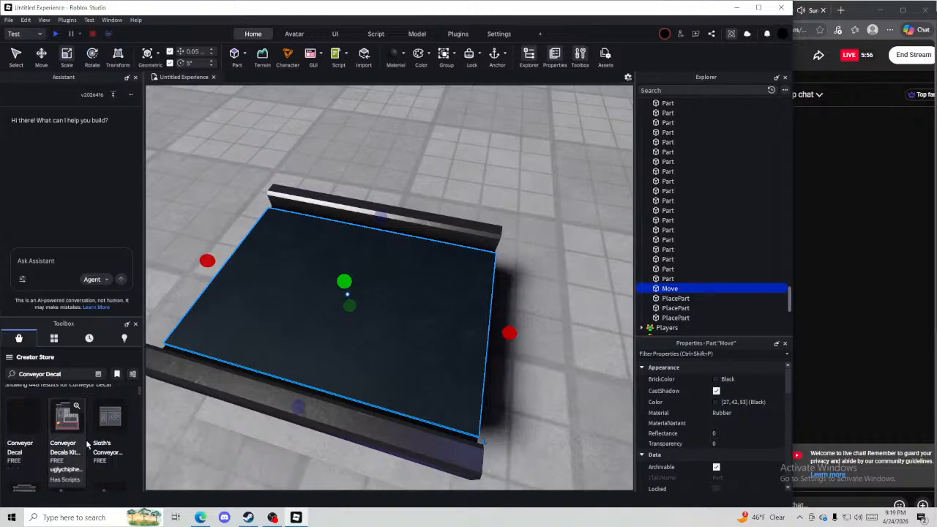
scroll(86, 443, down, 1)
scroll(90, 448, down, 1)
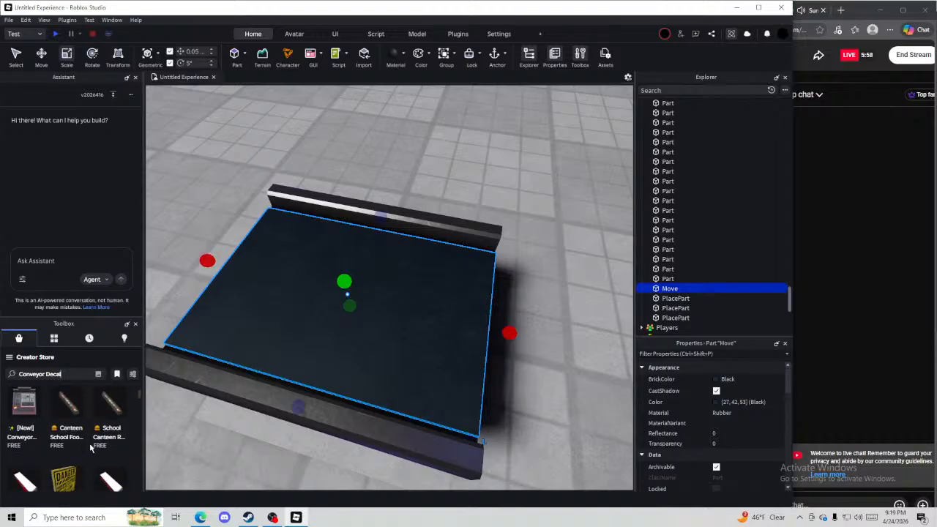
scroll(90, 447, down, 1)
scroll(80, 425, up, 3)
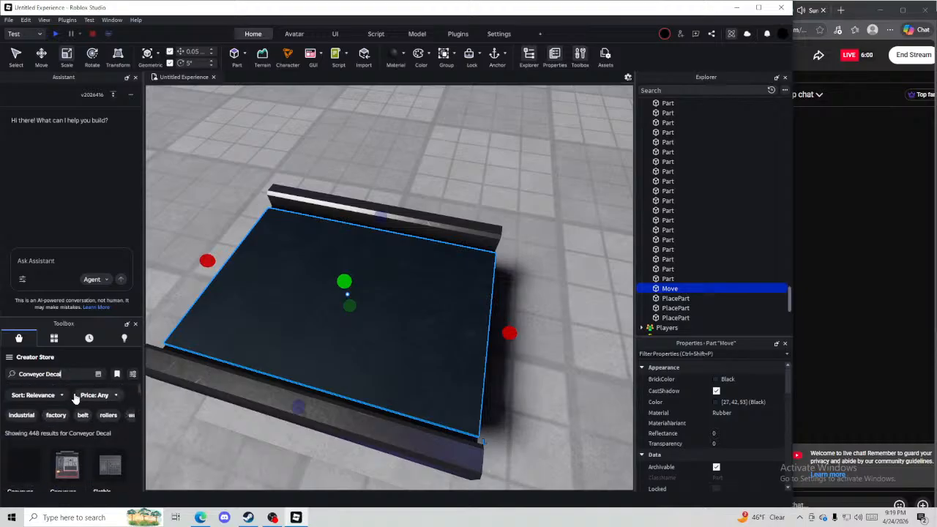
Search the Creator Store for "Conveyor texture" and check the results and filter options
key(BackSpace)
key(BackSpace)
text(te)
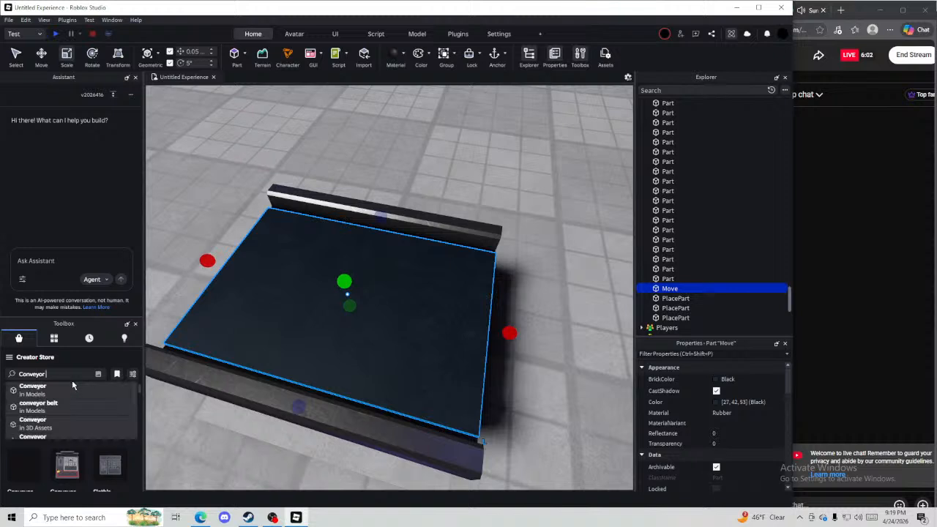
text(xture)
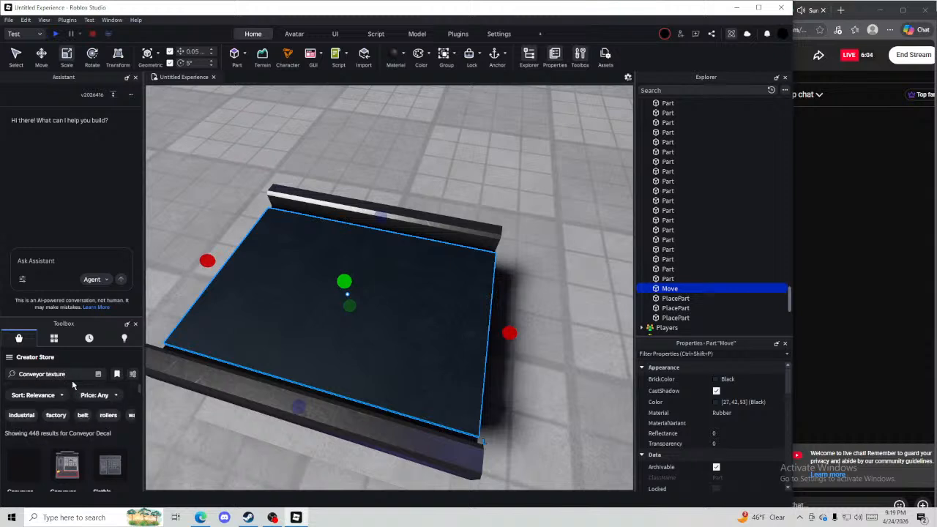
key(Return)
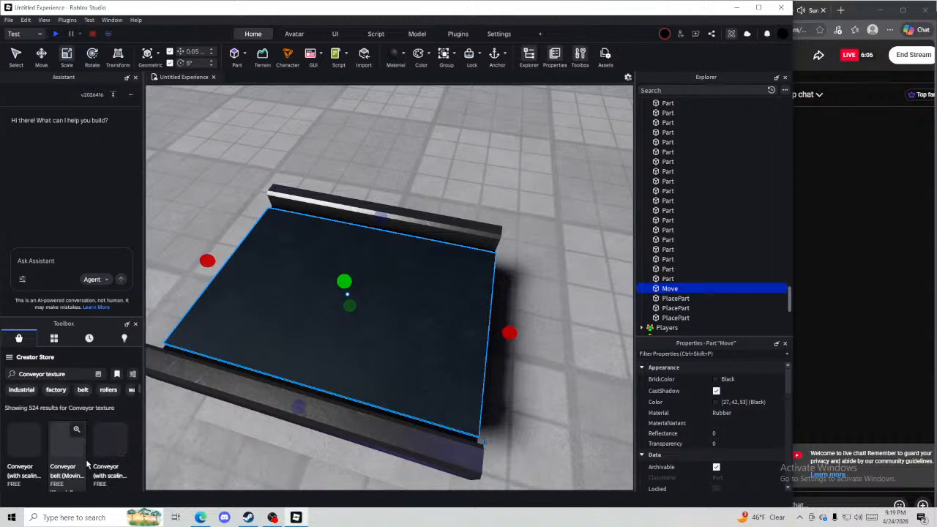
scroll(91, 463, down, 1)
scroll(90, 462, down, 1)
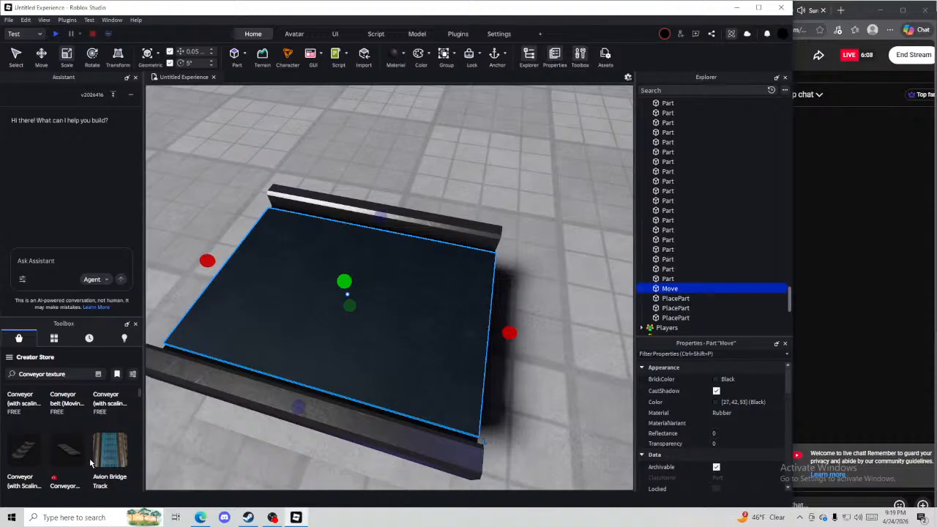
scroll(106, 404, up, 2)
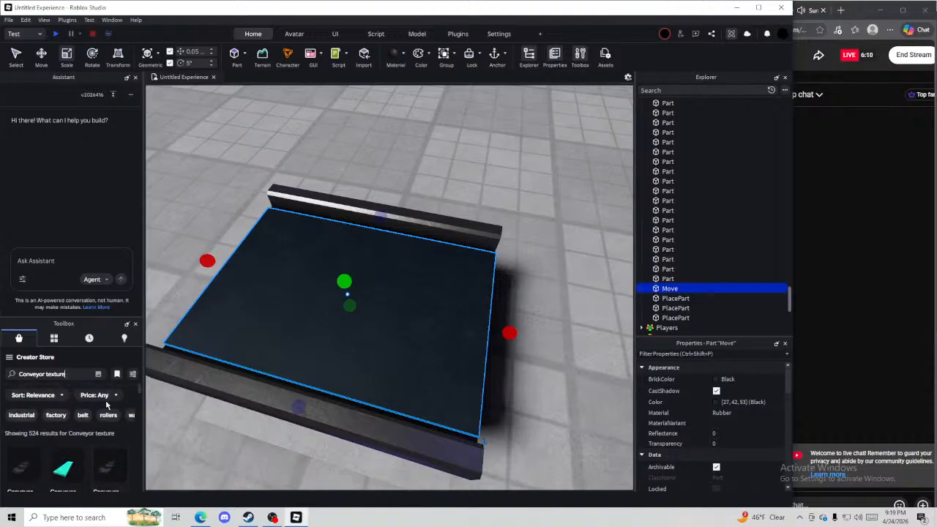
click(133, 375)
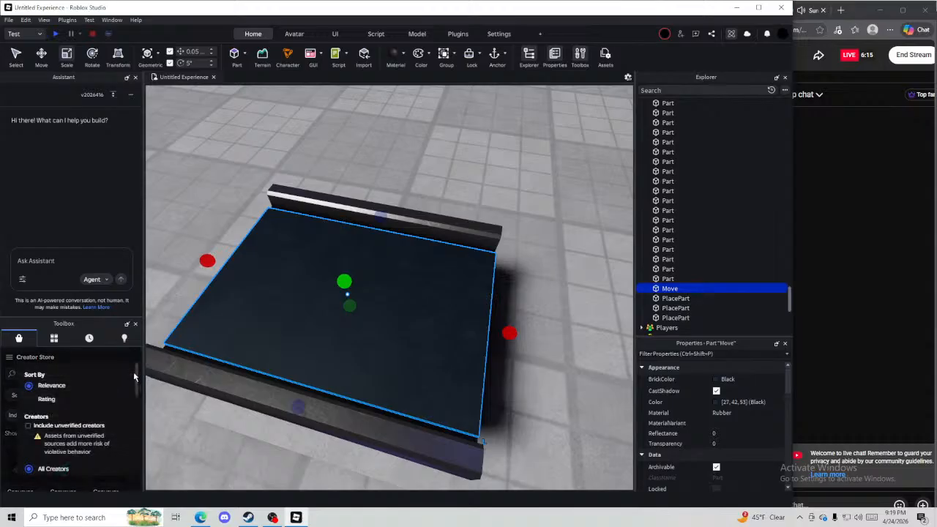
click(90, 352)
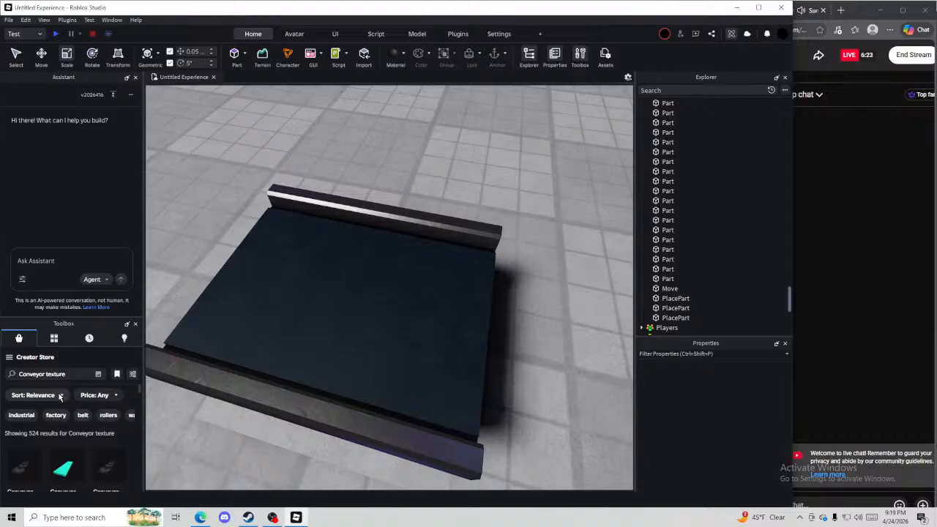
Browse the Textured Assets category under Visual Effects in the Creator Store
click(11, 358)
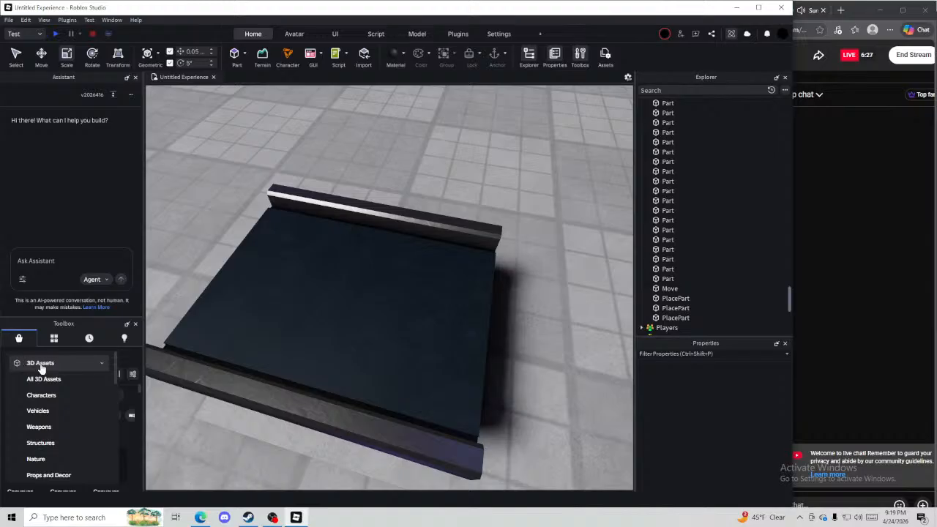
scroll(46, 387, down, 3)
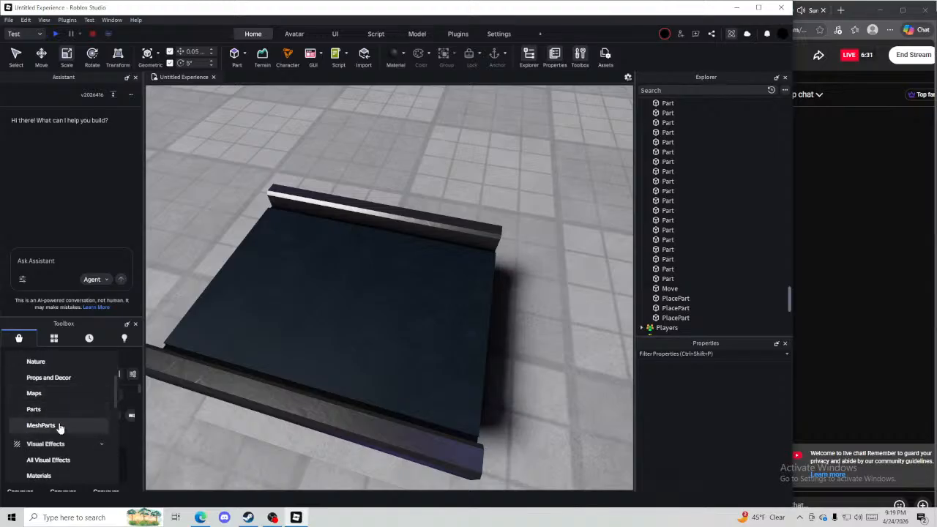
scroll(57, 421, down, 3)
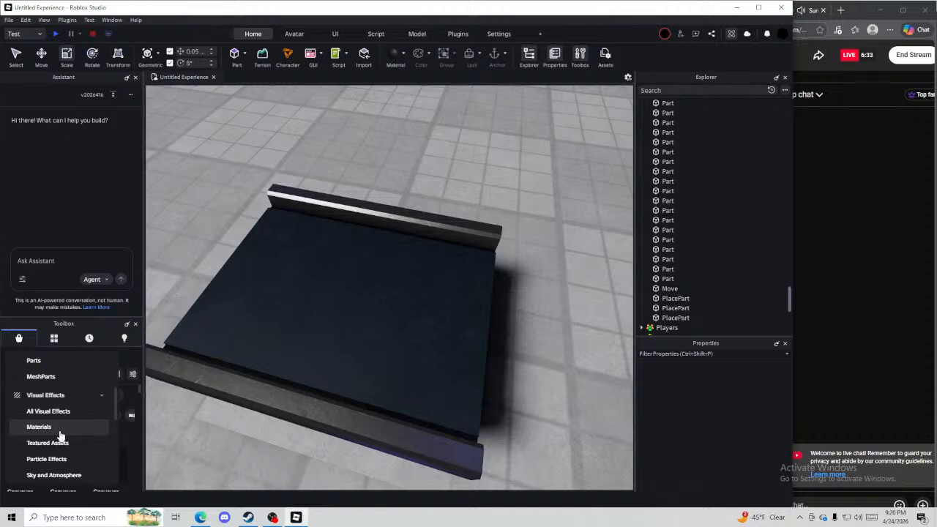
scroll(65, 458, down, 3)
click(48, 394)
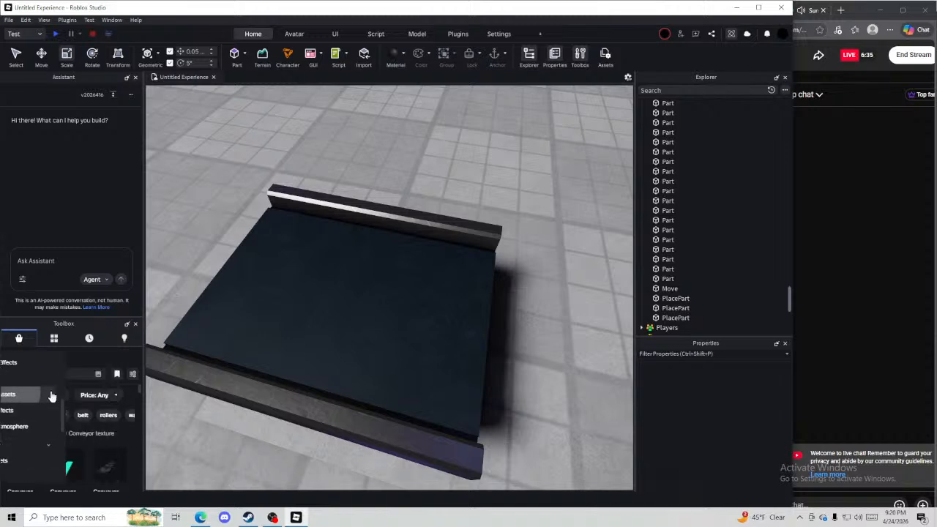
scroll(79, 437, down, 2)
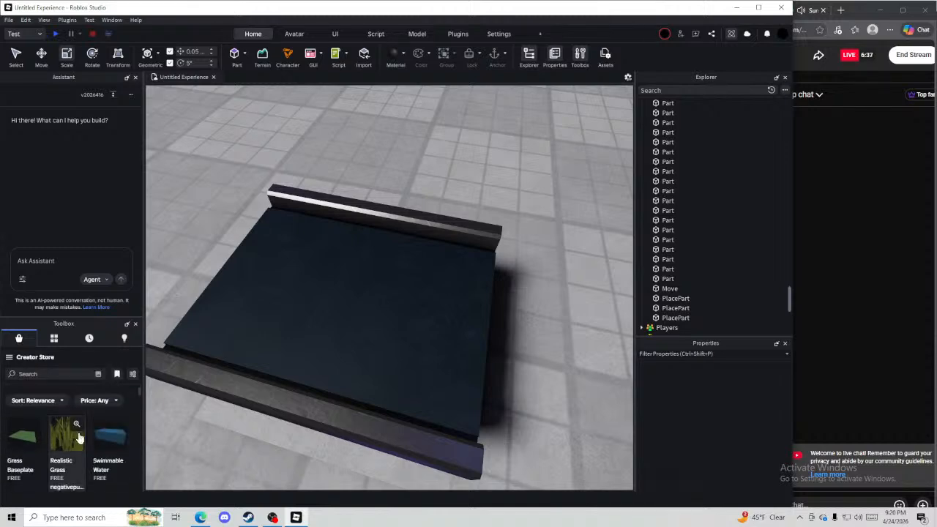
scroll(79, 437, up, 2)
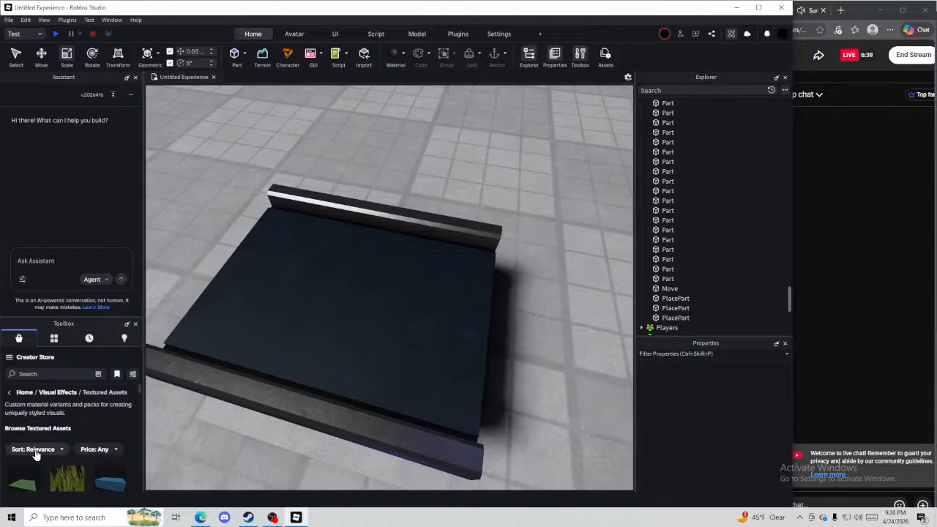
Look through the Creator Store's full category list for one that could hold belt textures
click(9, 360)
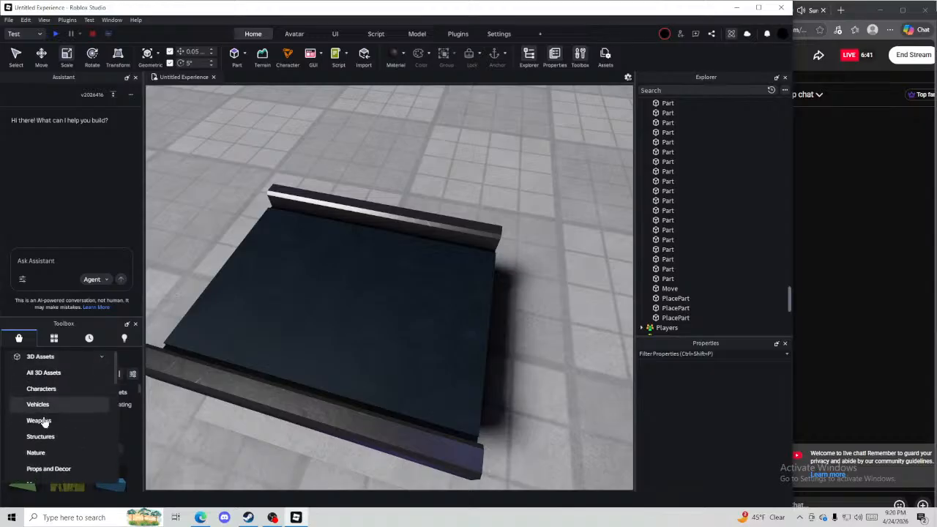
scroll(45, 419, down, 3)
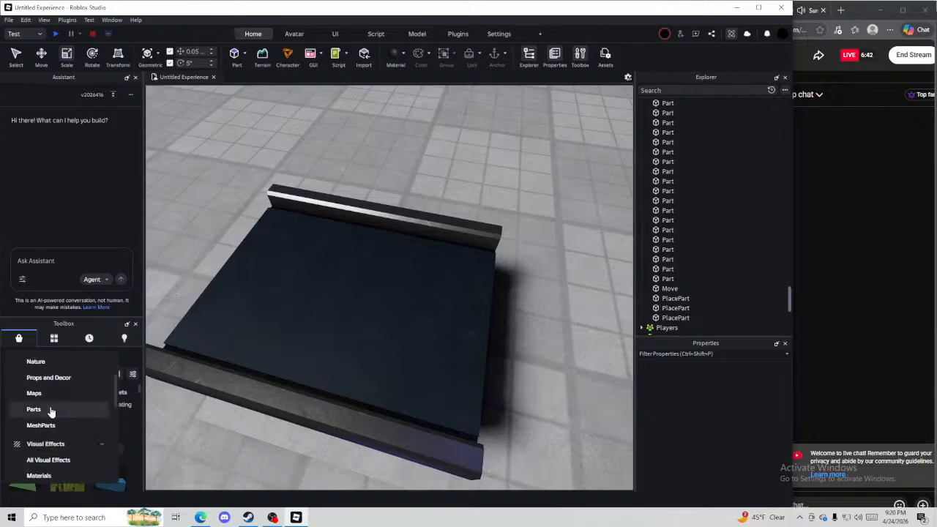
scroll(79, 442, down, 1)
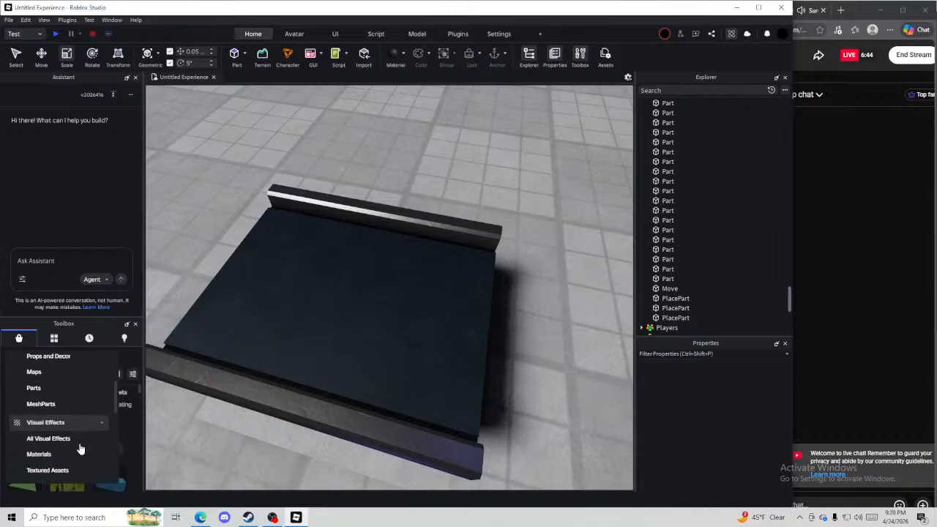
scroll(77, 442, up, 4)
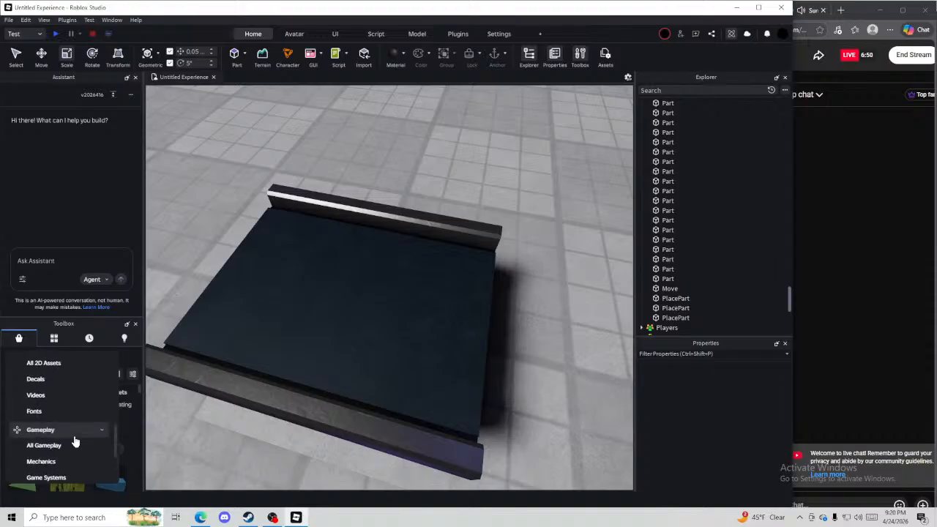
scroll(74, 441, up, 2)
scroll(73, 440, down, 5)
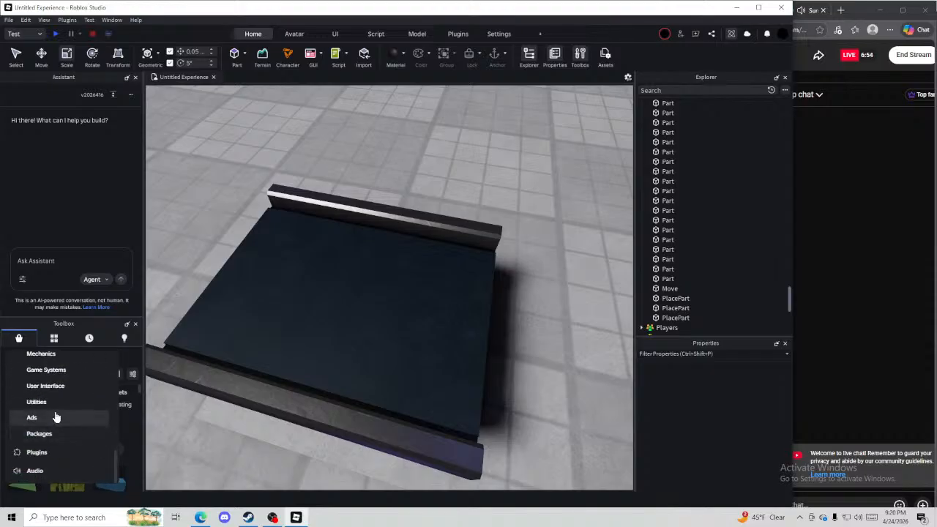
scroll(55, 416, up, 3)
scroll(58, 417, up, 4)
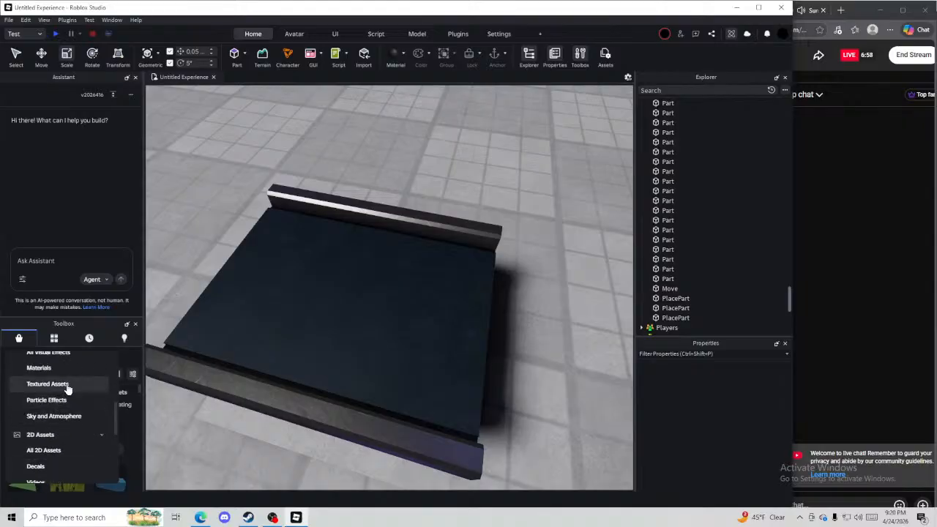
scroll(73, 390, up, 2)
Browse the Materials category under Visual Effects for a material suited to the conveyor belt
click(70, 416)
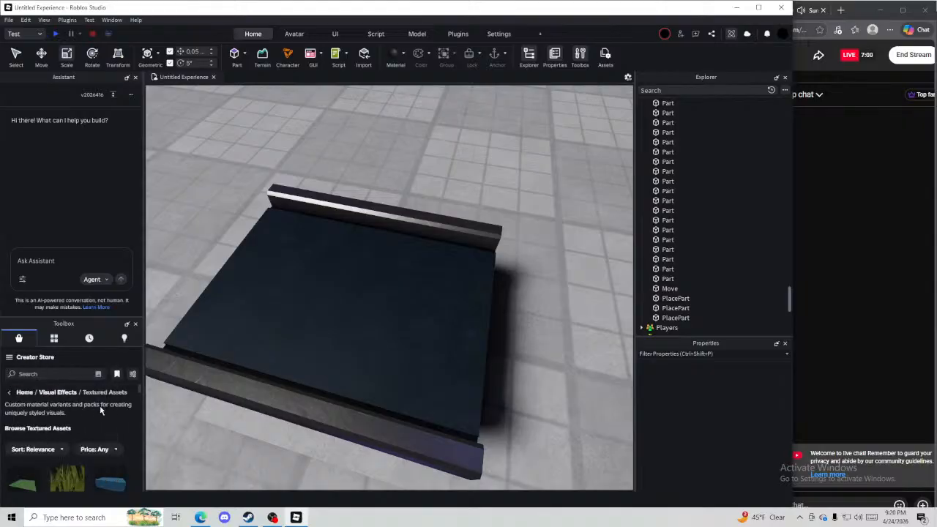
scroll(120, 422, down, 1)
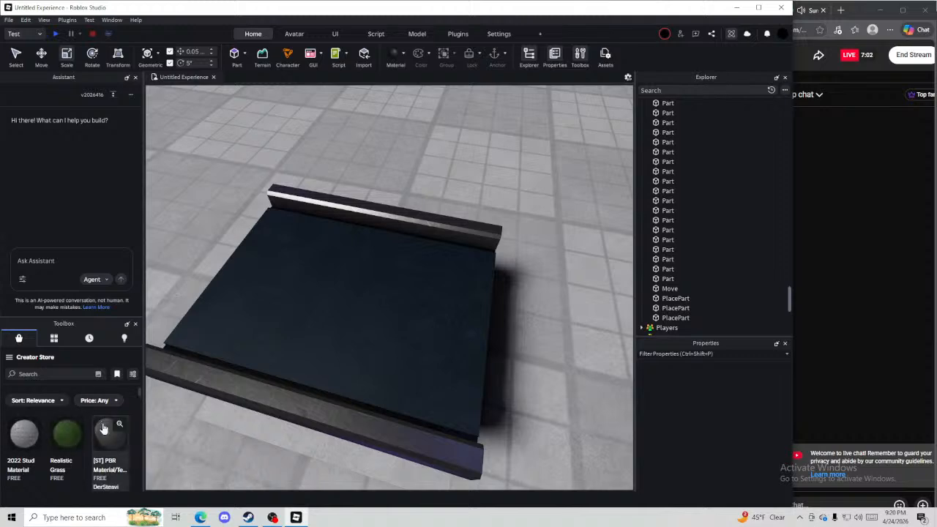
scroll(108, 437, down, 3)
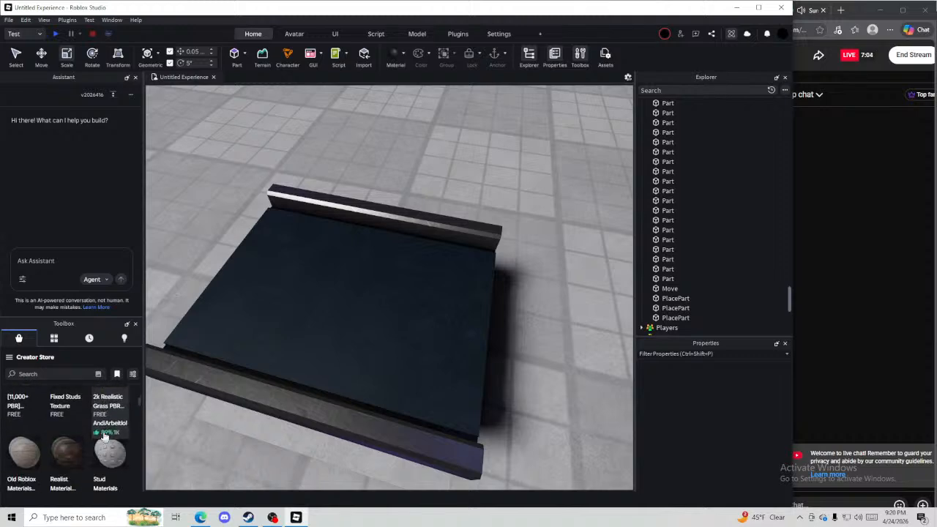
scroll(102, 436, down, 3)
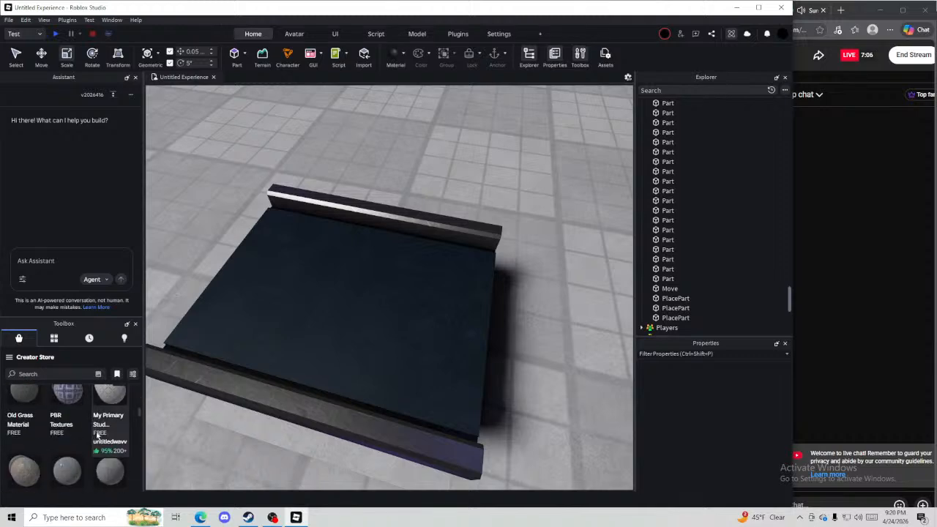
scroll(58, 459, down, 2)
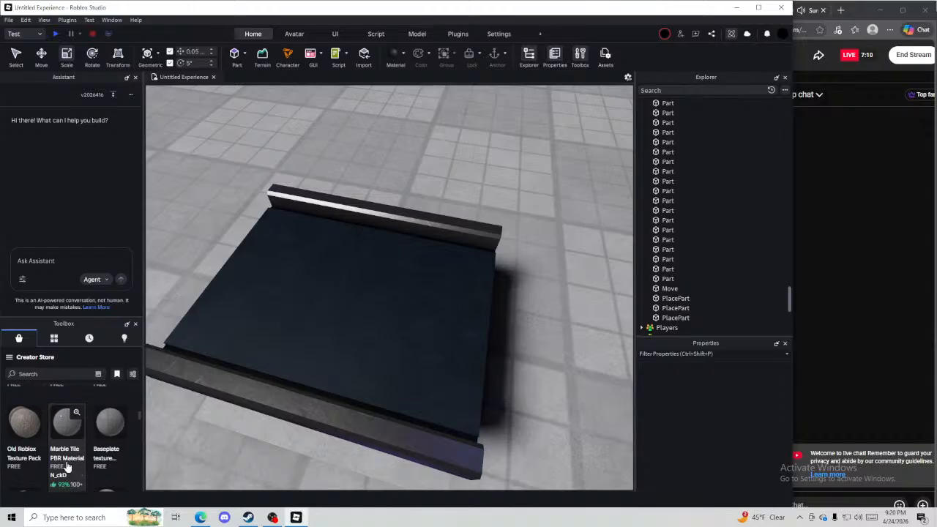
scroll(69, 461, up, 5)
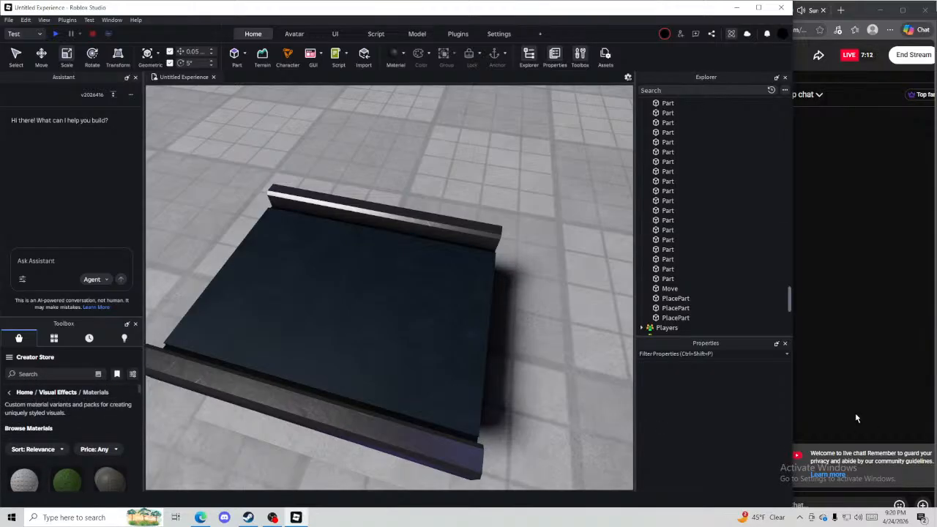
click(857, 418)
click(124, 439)
Switch the Creator Store back to the Textured Assets category and look through its listings
click(12, 357)
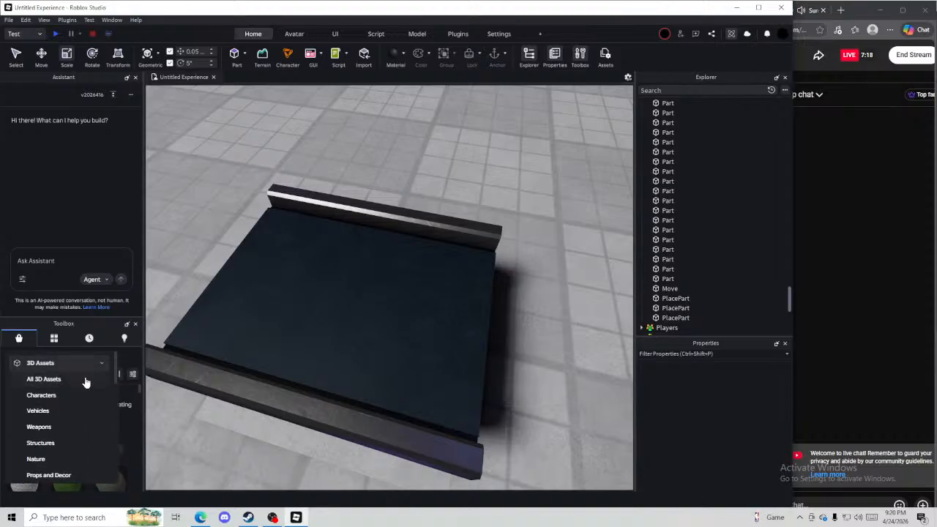
scroll(85, 383, down, 3)
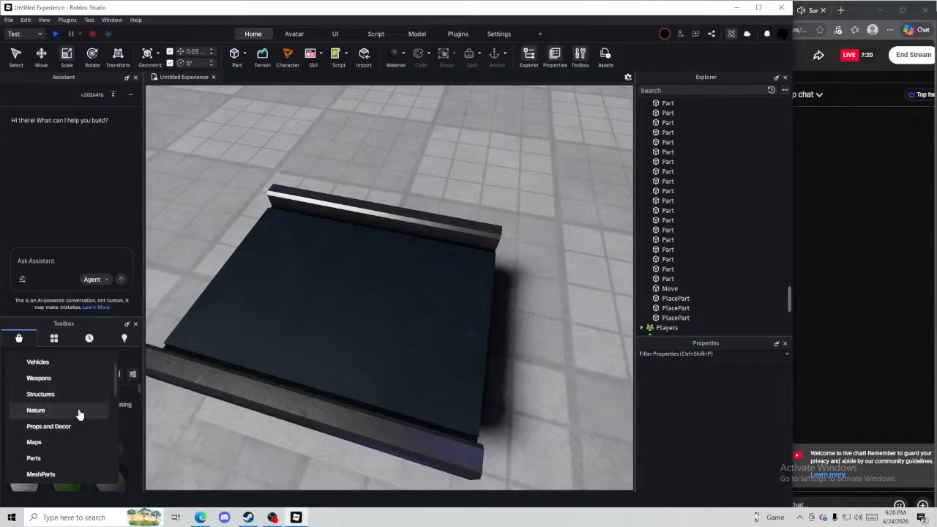
scroll(79, 412, down, 3)
scroll(76, 412, down, 3)
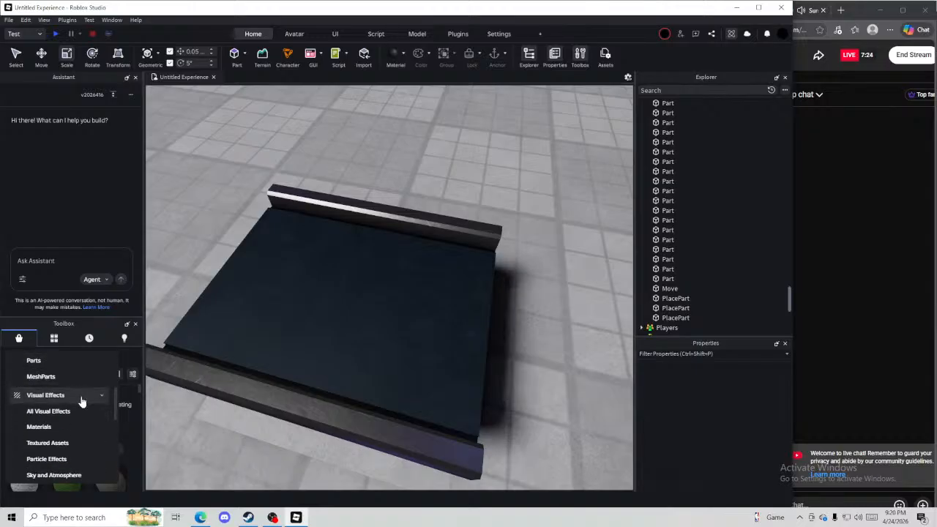
scroll(82, 402, down, 3)
click(81, 394)
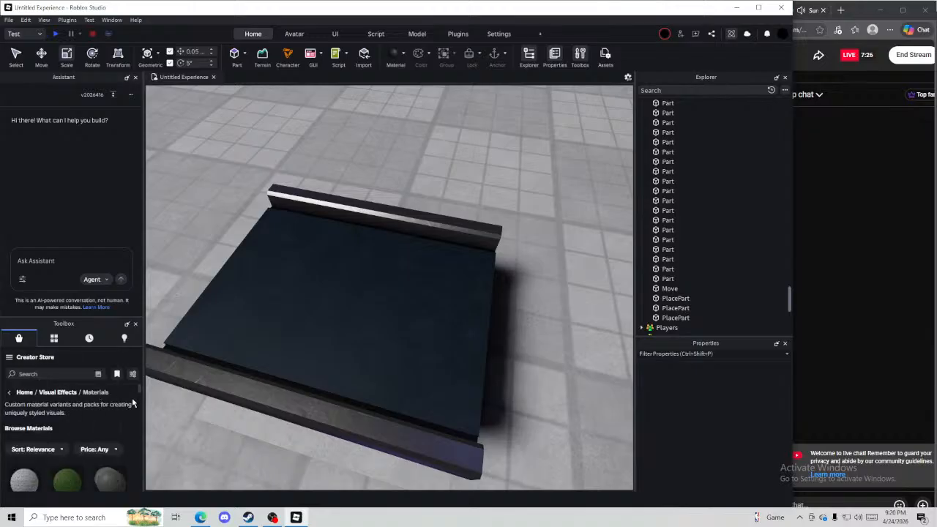
scroll(80, 428, down, 10)
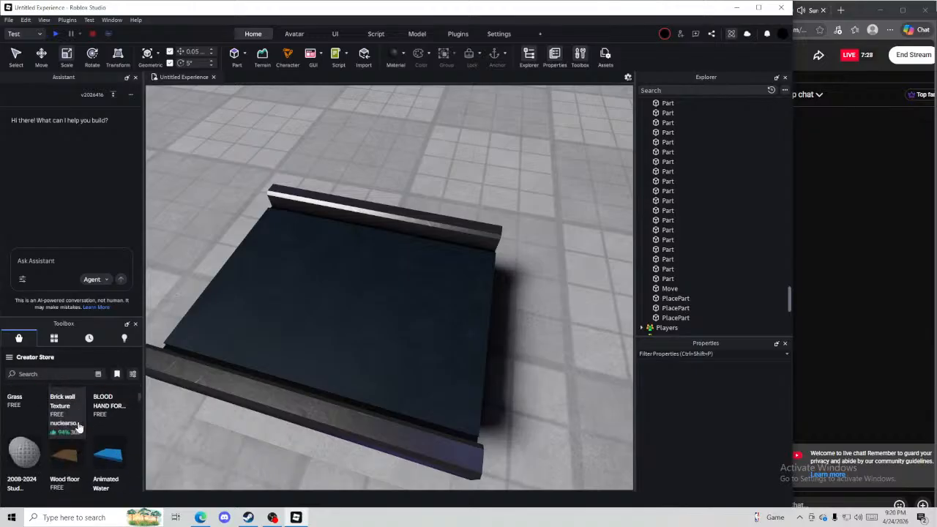
scroll(80, 428, up, 10)
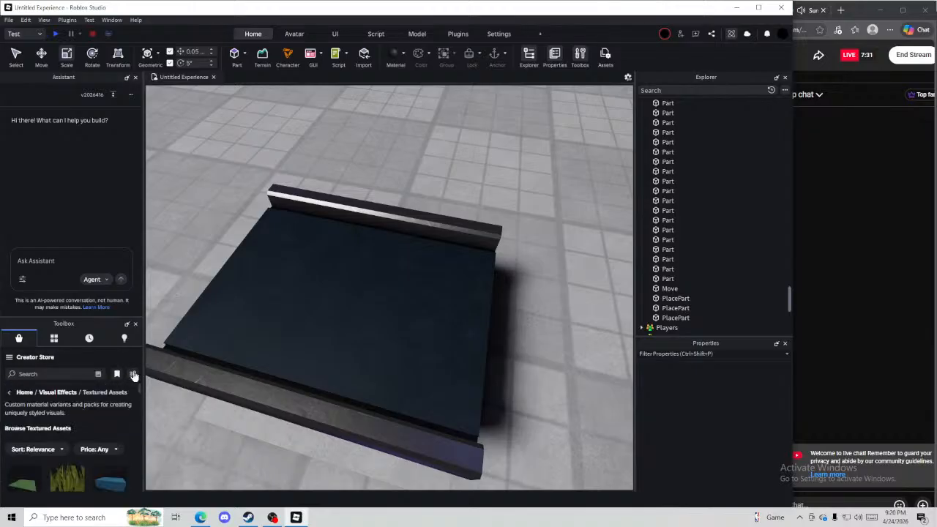
Check the Toolbox inventory, recent models and own creations for a usable asset, and return to the Creator Store
click(57, 339)
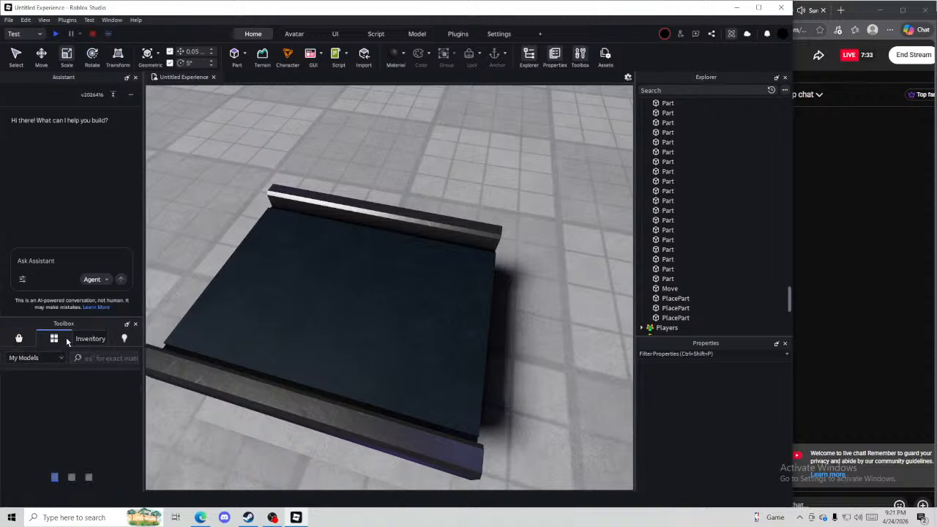
click(89, 339)
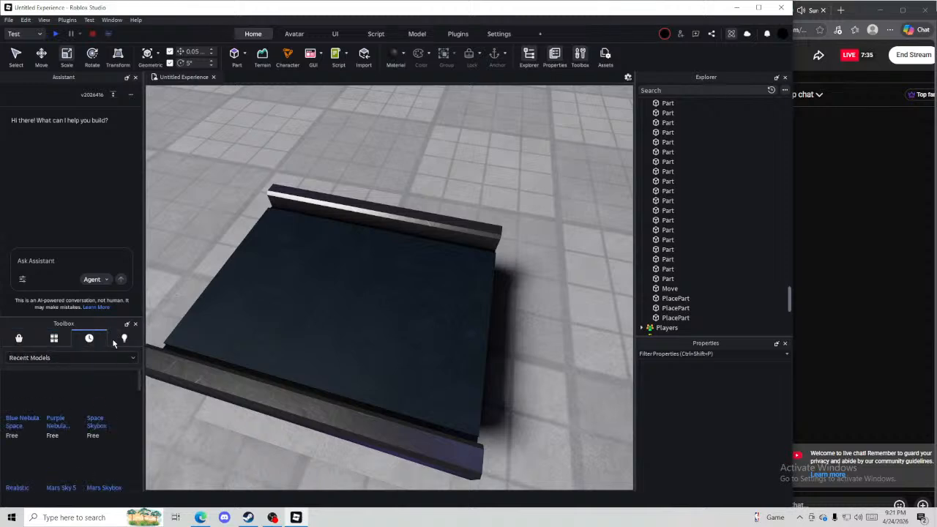
scroll(85, 399, down, 6)
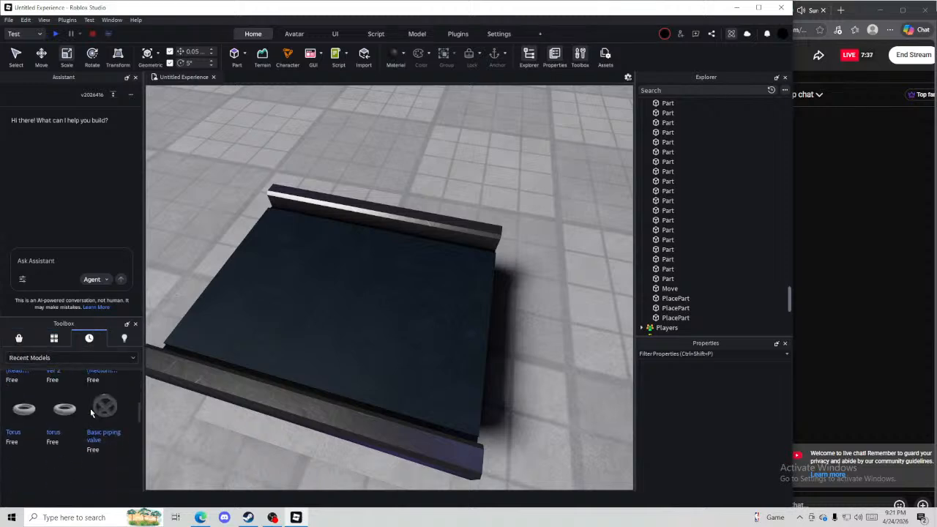
scroll(97, 421, down, 5)
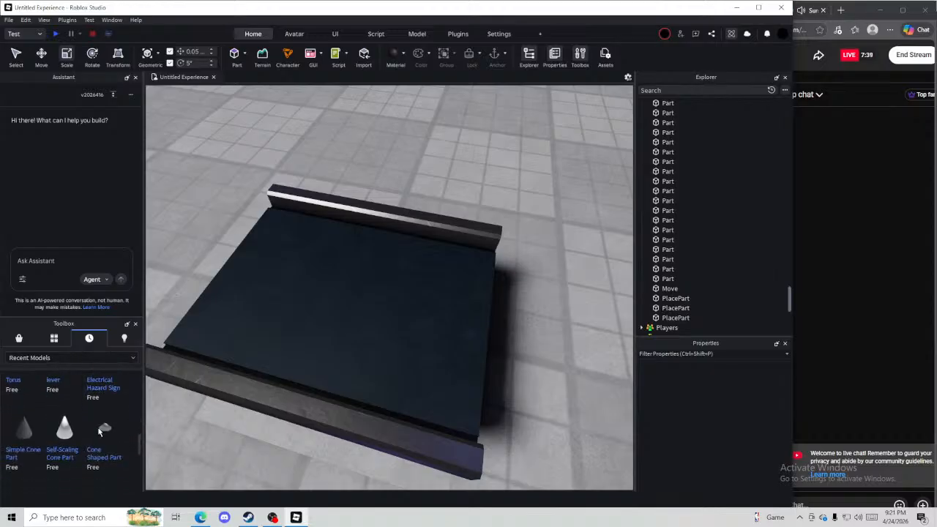
scroll(104, 429, up, 5)
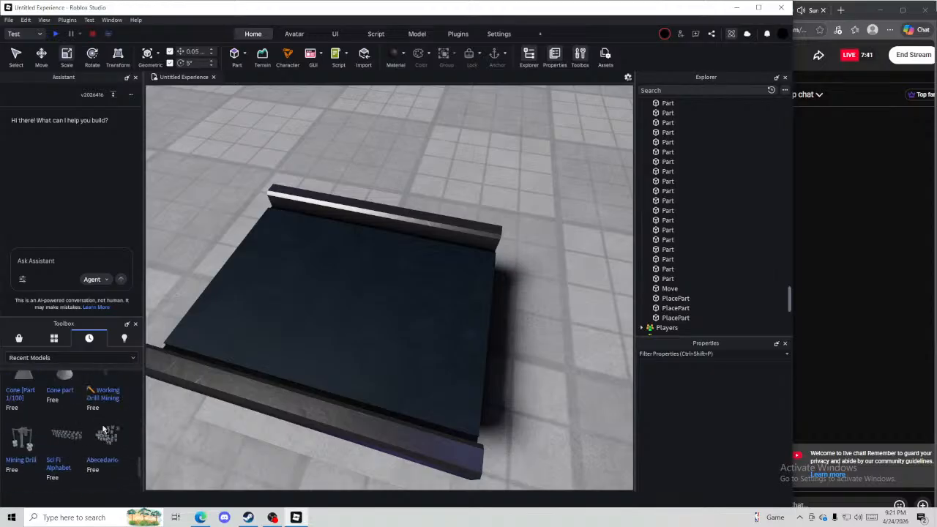
scroll(103, 429, up, 6)
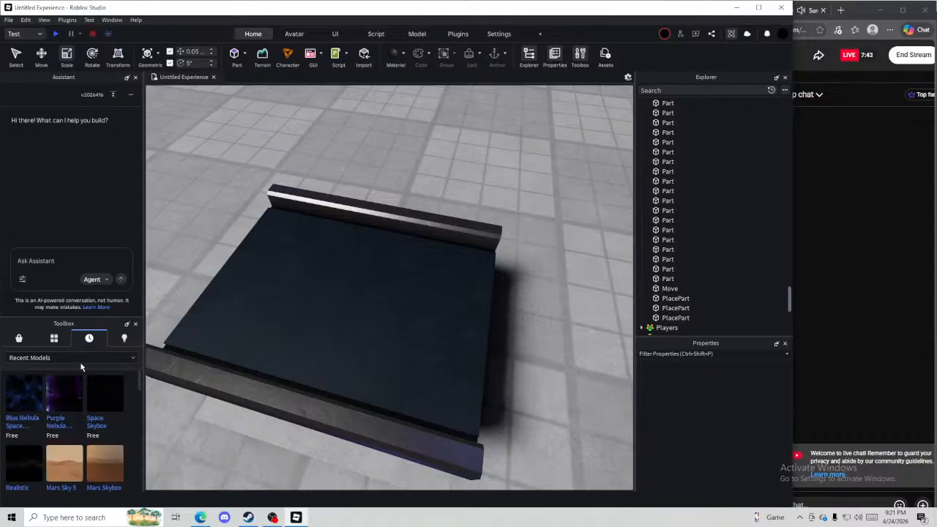
click(124, 339)
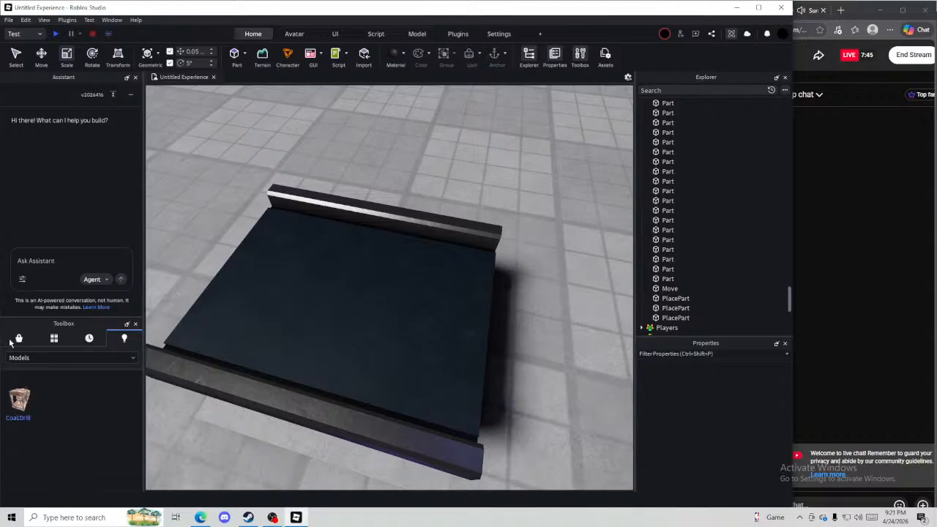
click(19, 339)
click(121, 341)
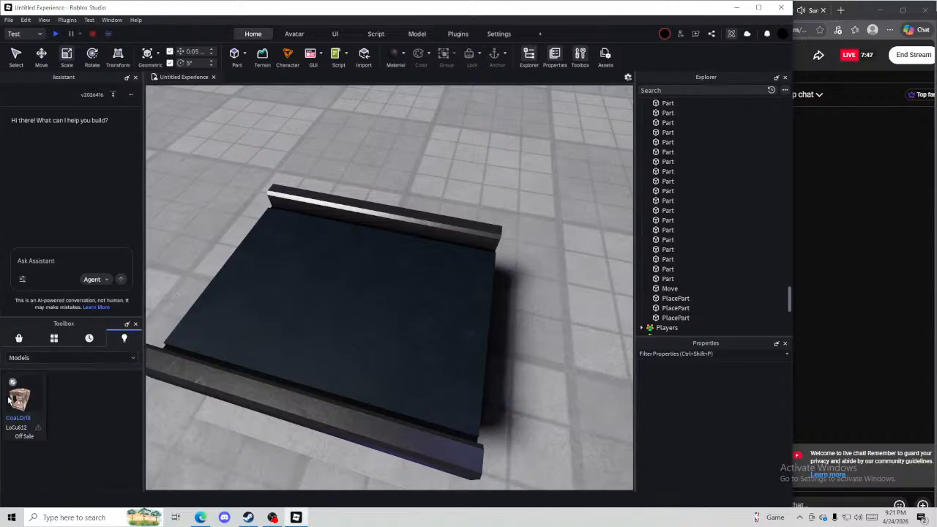
click(20, 339)
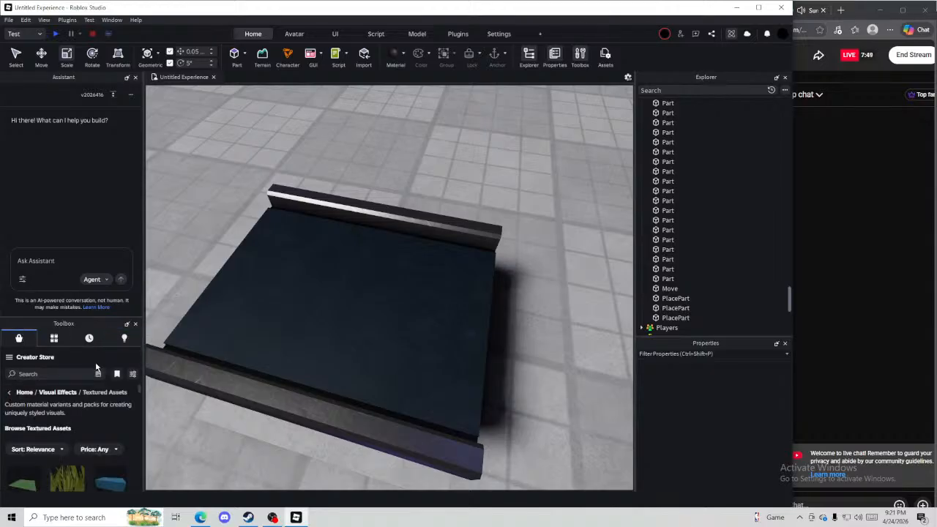
Reopen the Toolbox, return to the Creator Store home and look through the Visual Effects category
click(135, 324)
click(578, 56)
click(10, 394)
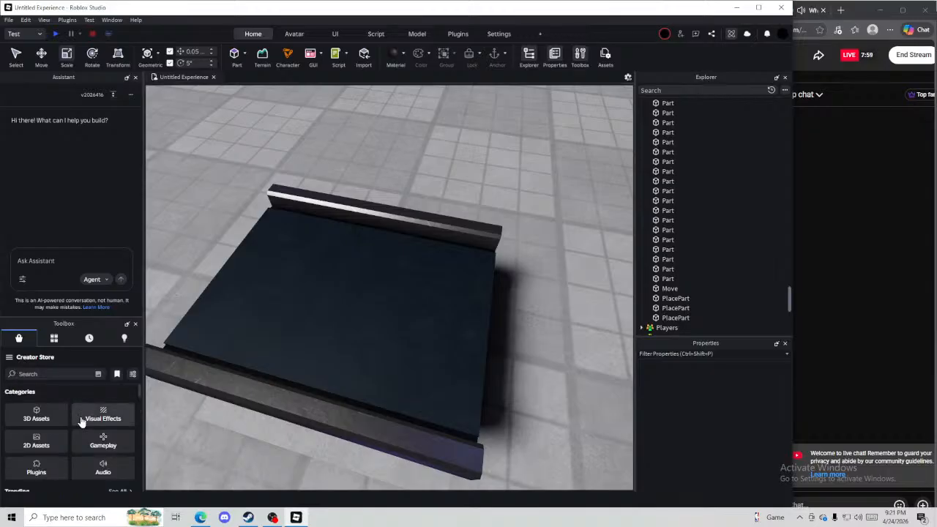
scroll(83, 419, down, 3)
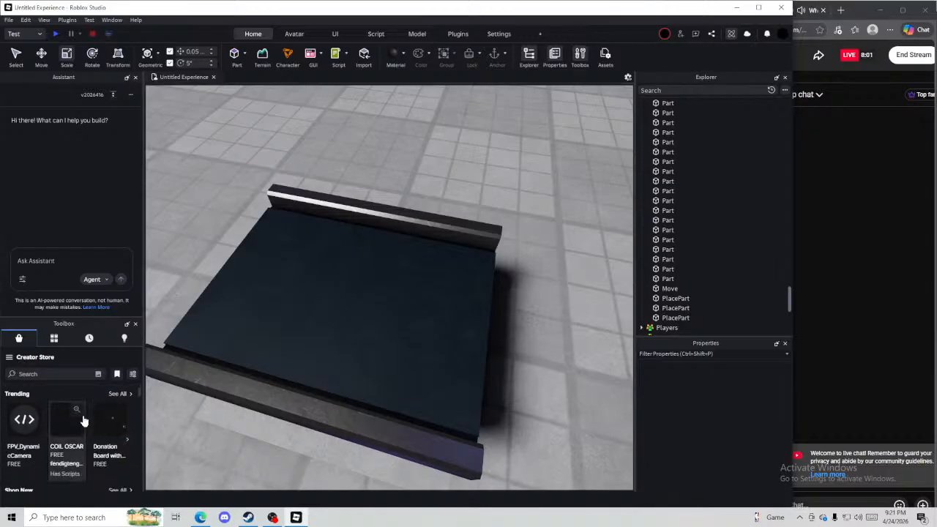
scroll(91, 416, up, 3)
click(95, 416)
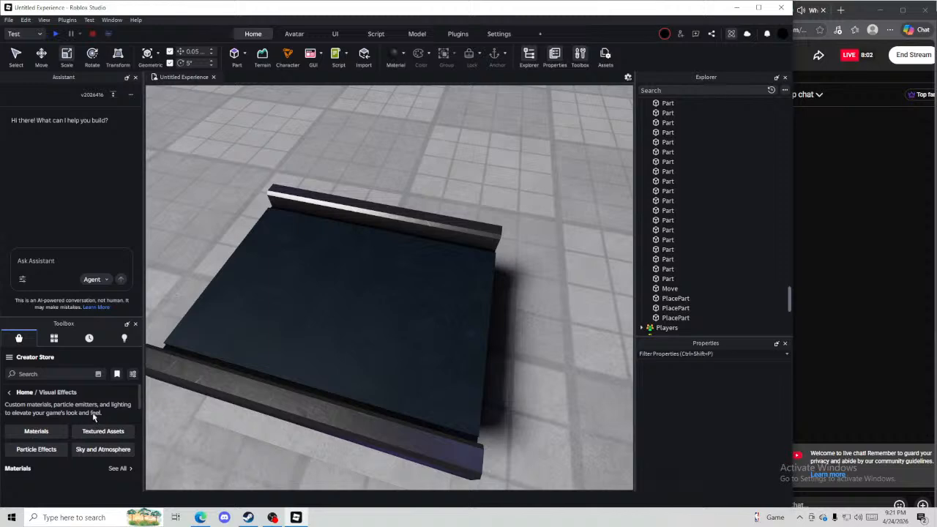
scroll(82, 410, down, 2)
scroll(74, 414, up, 2)
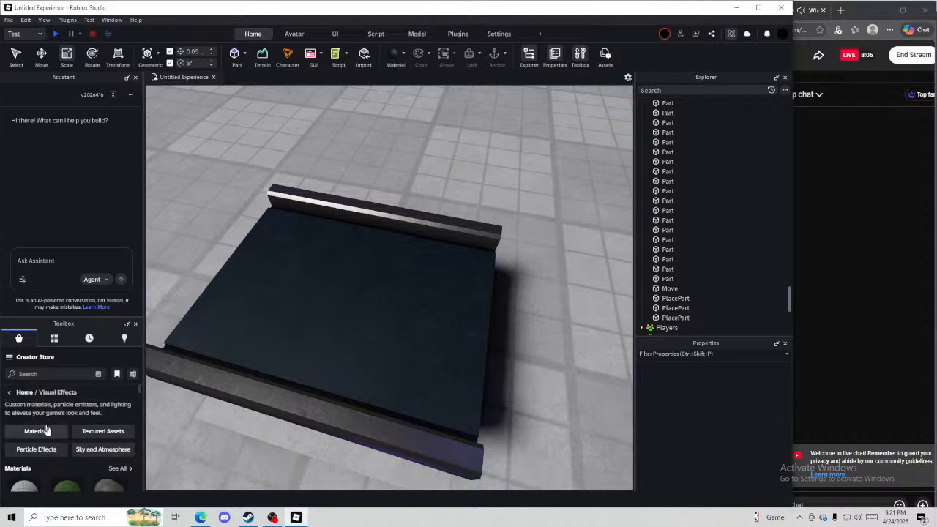
scroll(46, 429, down, 6)
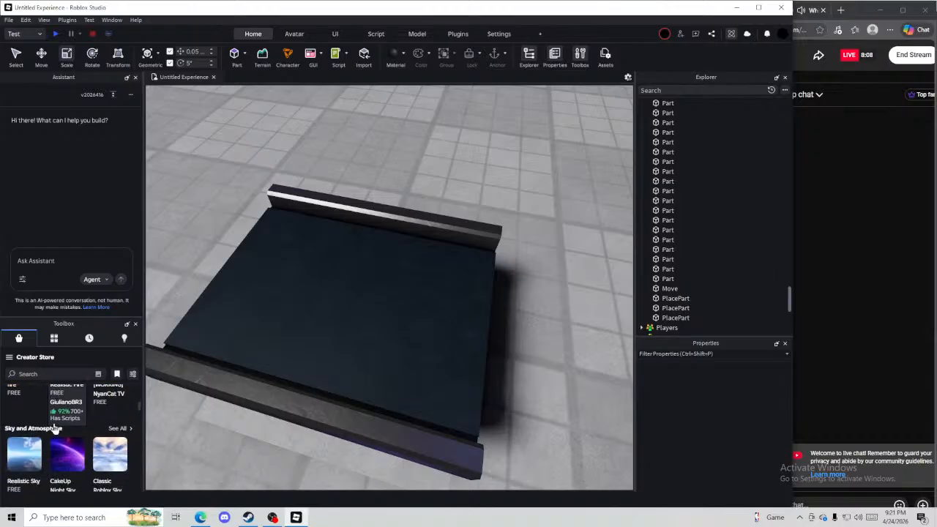
scroll(51, 424, up, 6)
Look through the Materials listings under Visual Effects for a conveyor belt surface
click(45, 432)
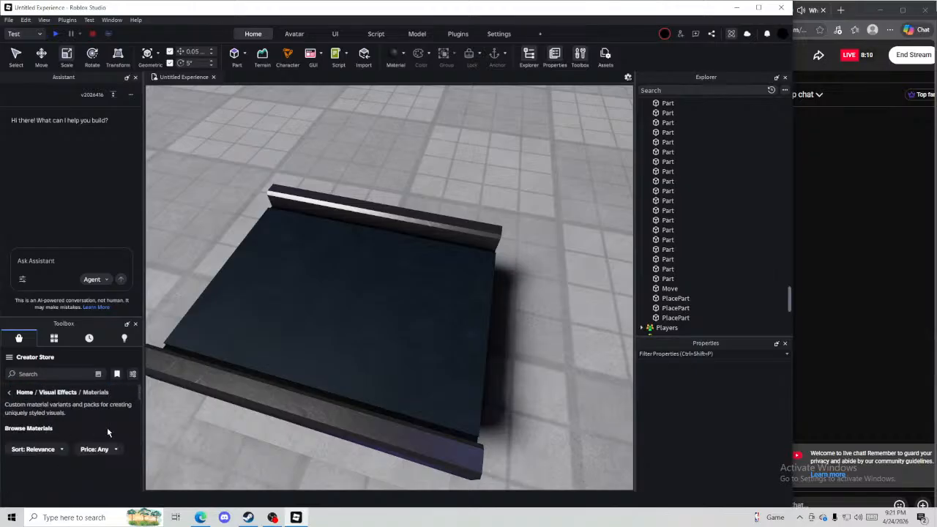
scroll(106, 436, down, 2)
scroll(106, 436, down, 5)
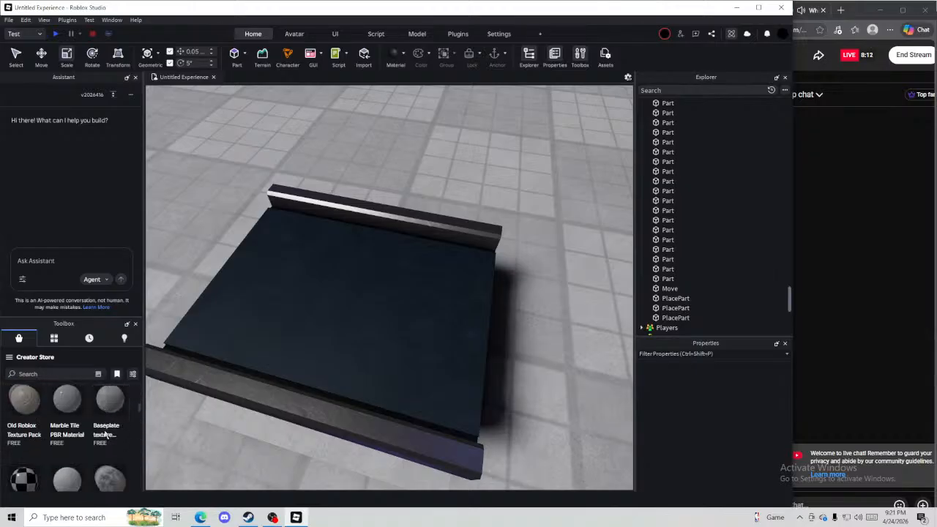
scroll(102, 437, down, 5)
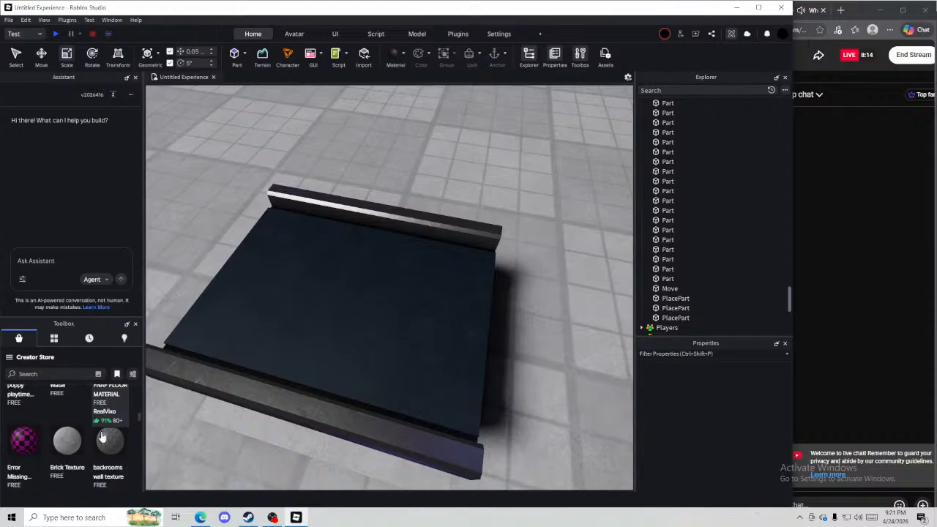
scroll(102, 436, down, 3)
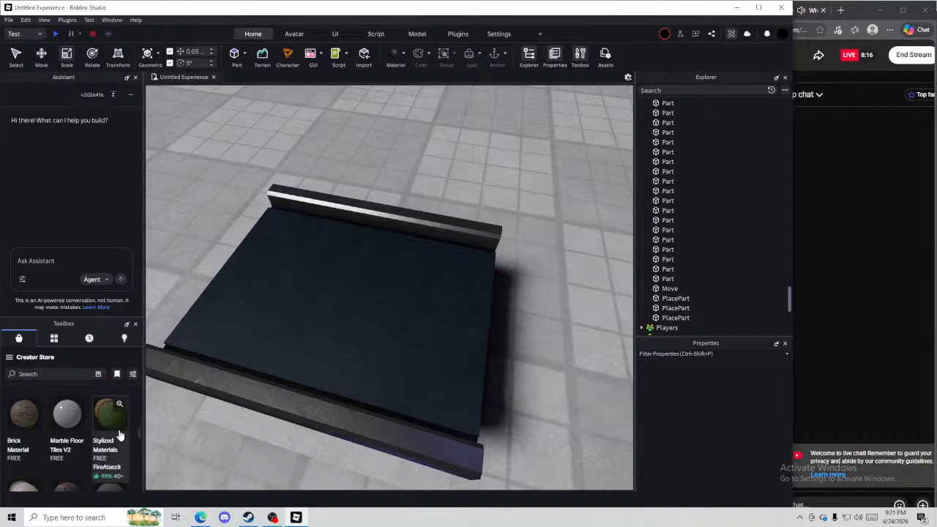
click(874, 396)
click(565, 436)
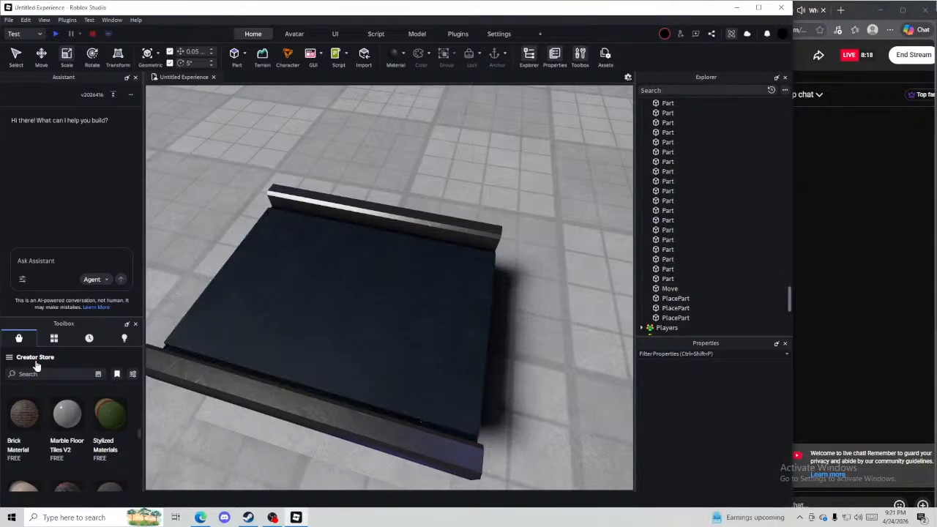
scroll(105, 432, up, 6)
scroll(104, 432, down, 5)
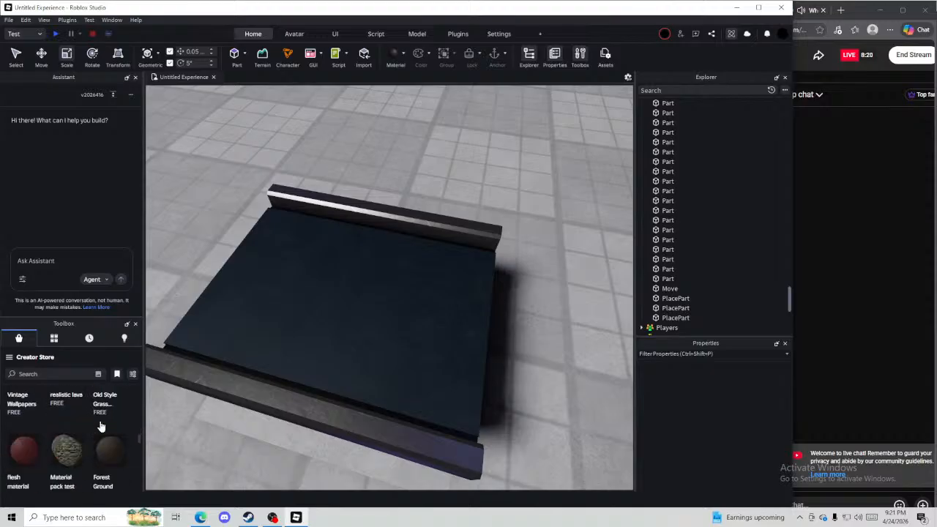
scroll(103, 422, down, 8)
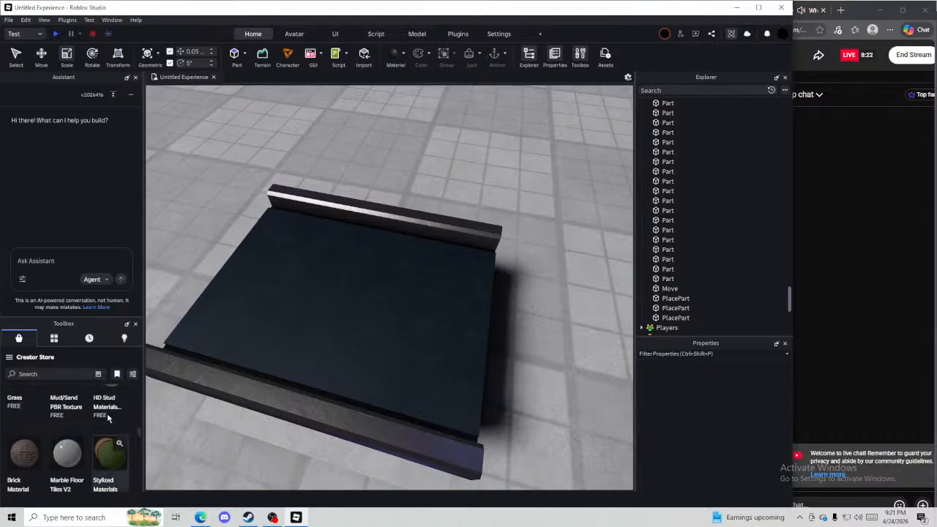
click(106, 419)
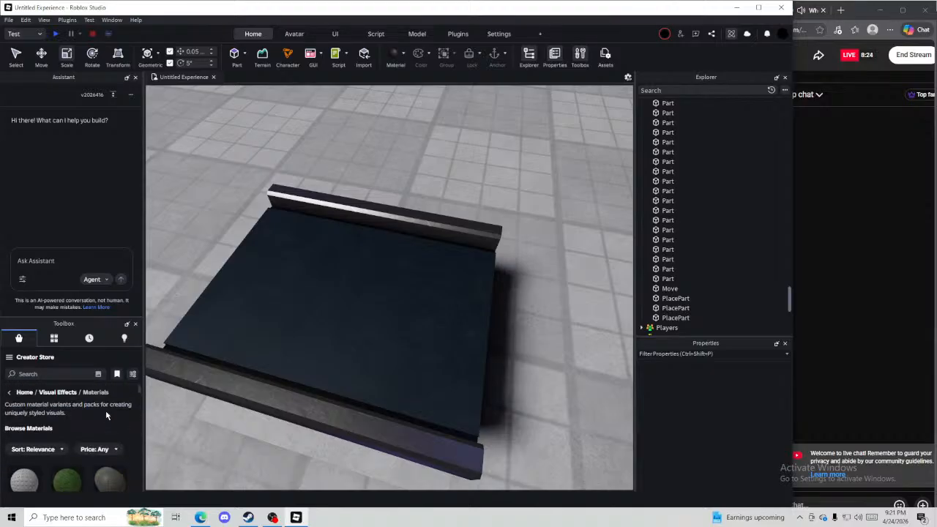
Close the Assistant panel and search the Creator Store's 2D Assets category for "conveyor"
click(22, 393)
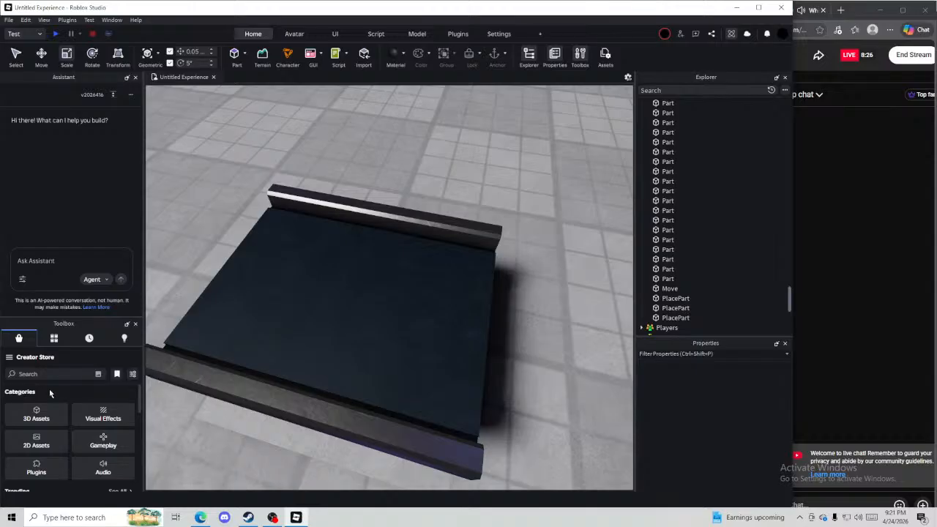
click(134, 77)
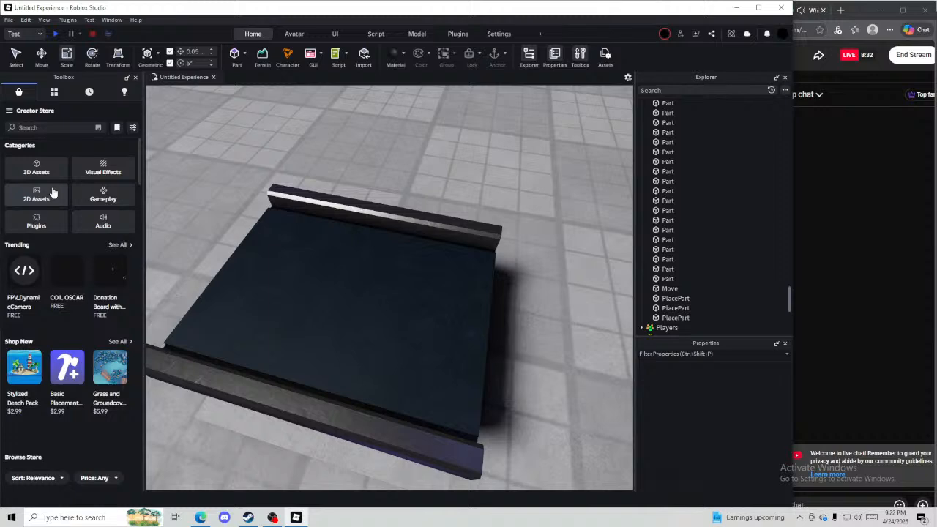
click(37, 194)
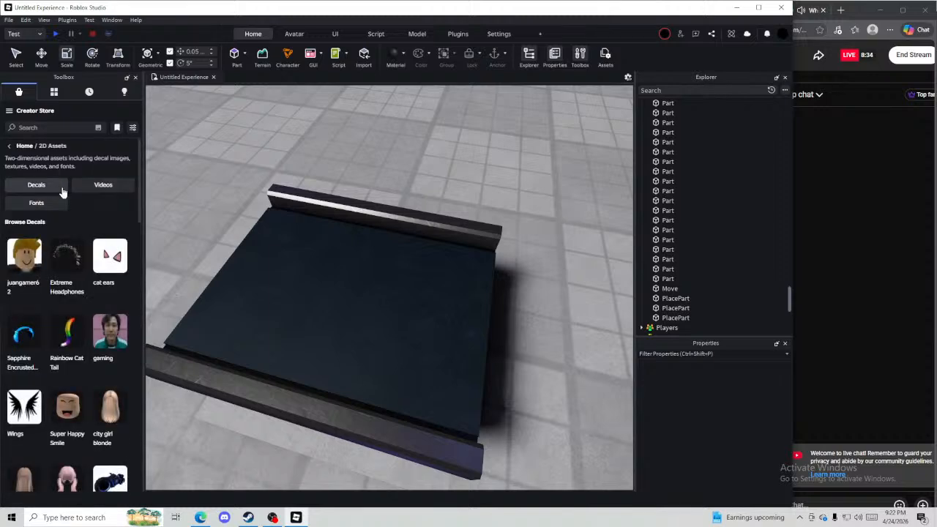
click(40, 128)
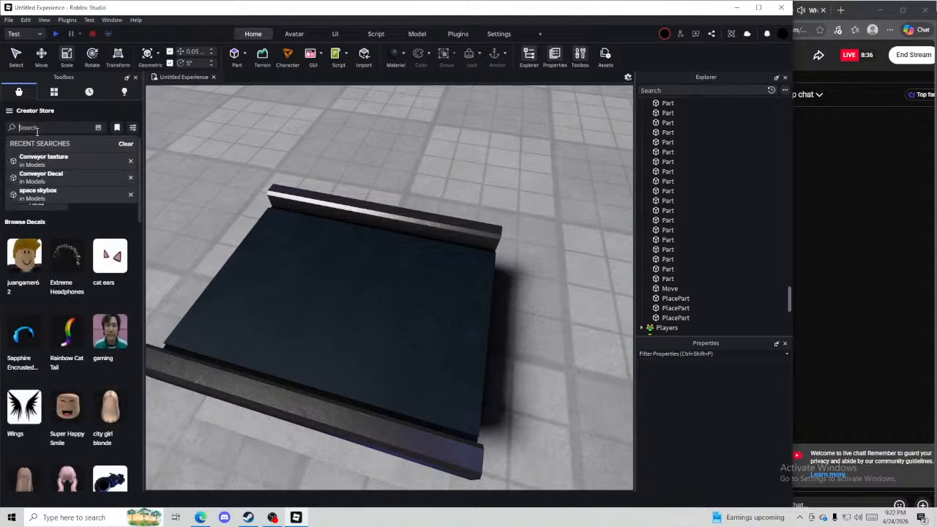
text(conveyor)
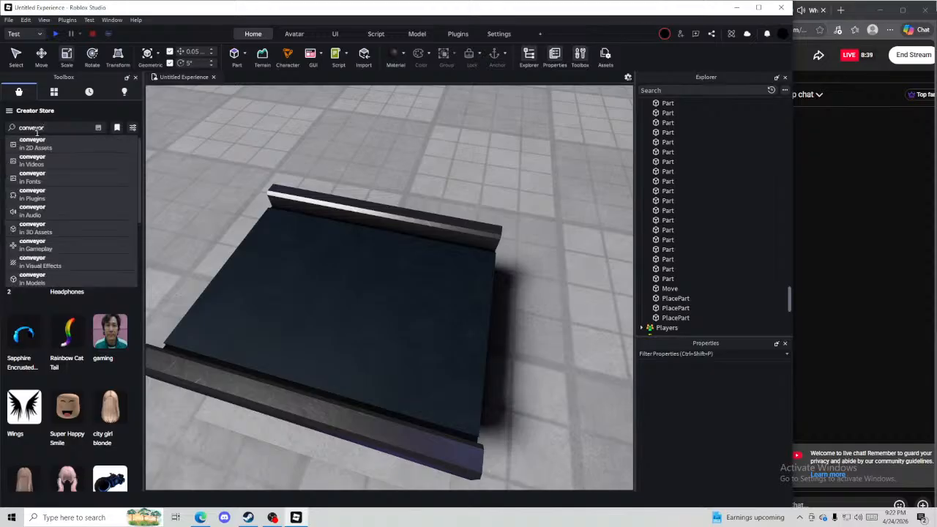
key(Return)
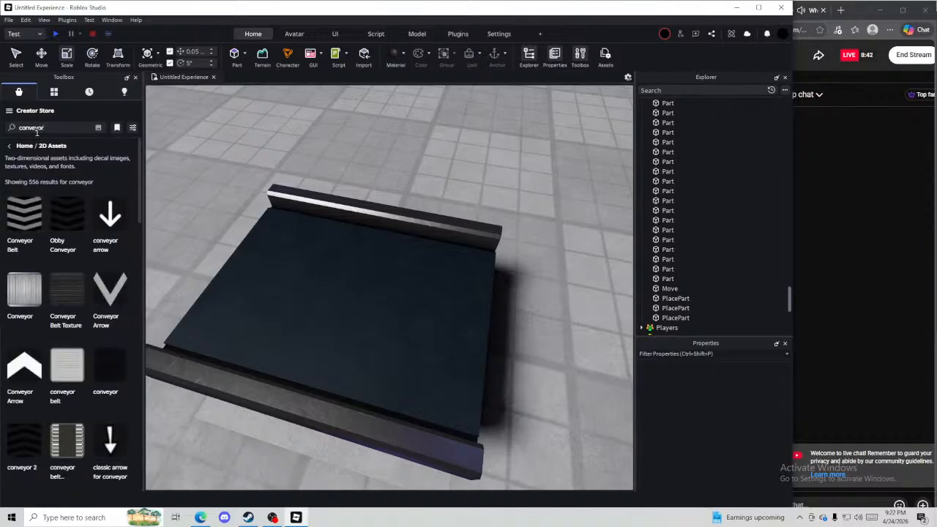
Browse the conveyor results and insert the Conveyor Belt Texture decal onto the Move belt part
click(335, 386)
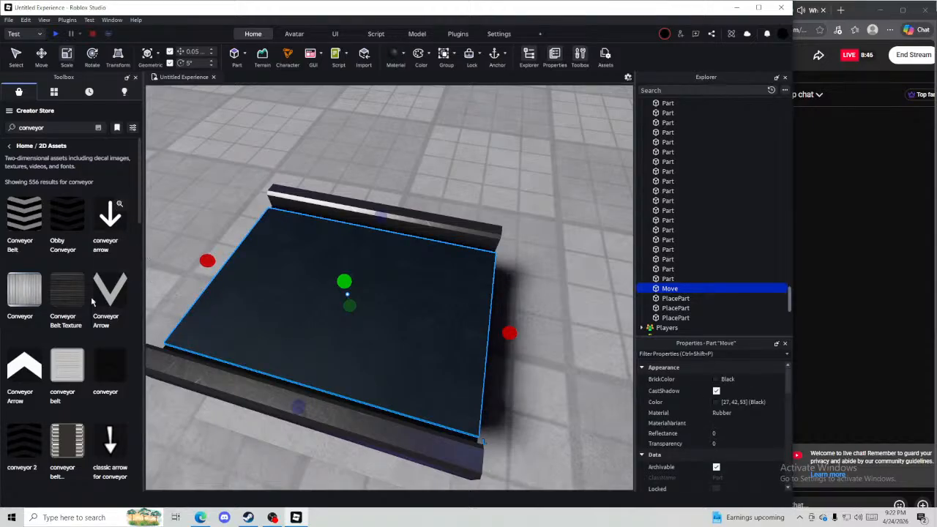
scroll(91, 300, down, 4)
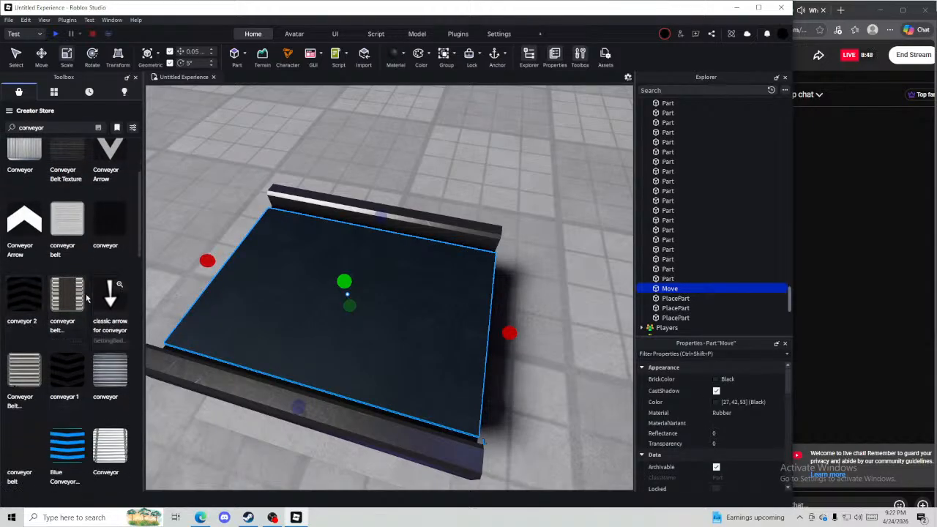
scroll(99, 344, down, 6)
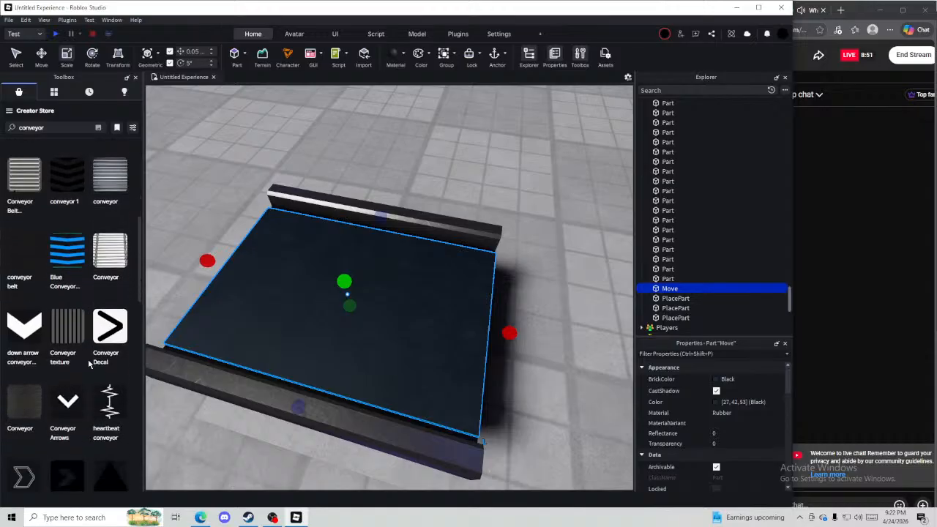
scroll(91, 357, down, 1)
scroll(66, 293, up, 10)
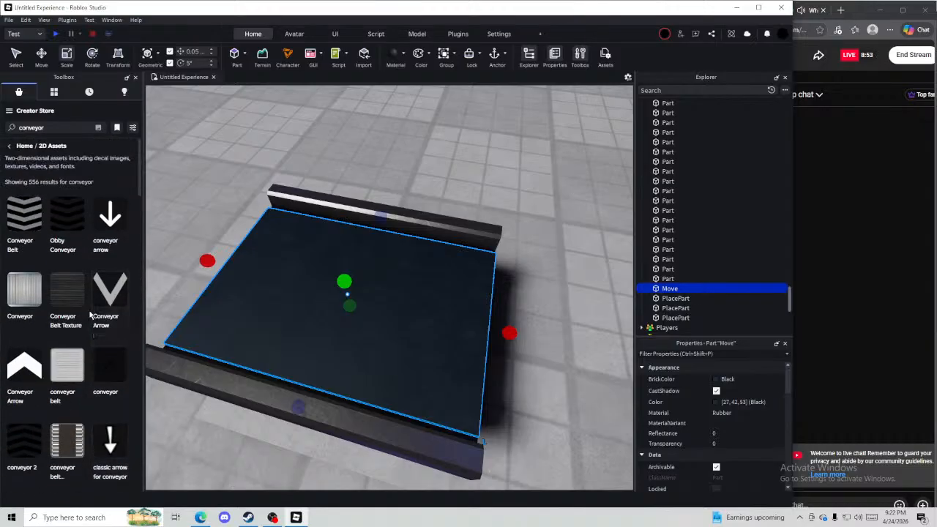
scroll(44, 249, down, 1)
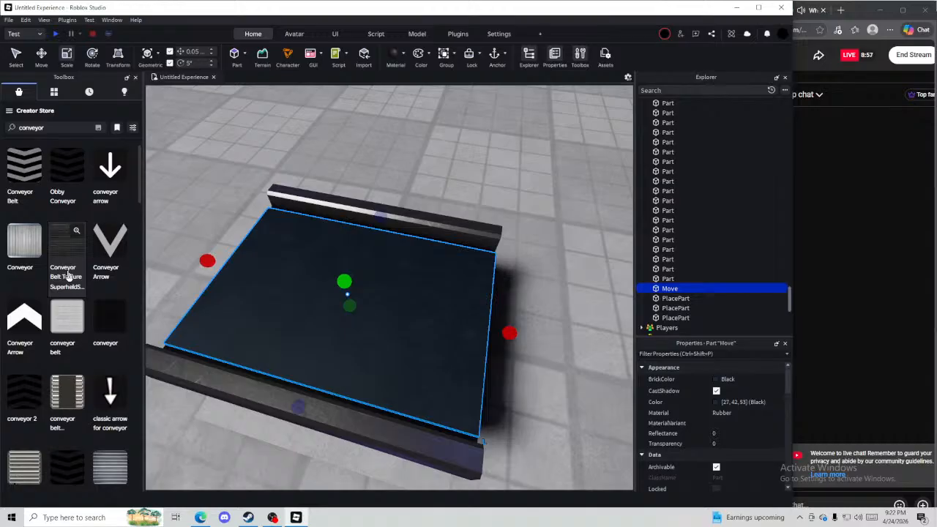
drag(169, 276, 286, 265)
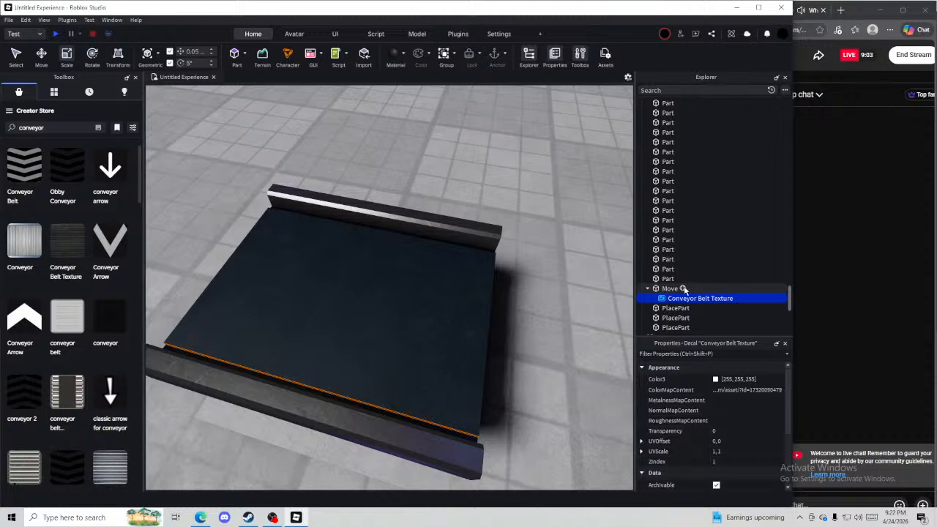
Add a Texture object to the Move belt part
click(684, 289)
text(tex)
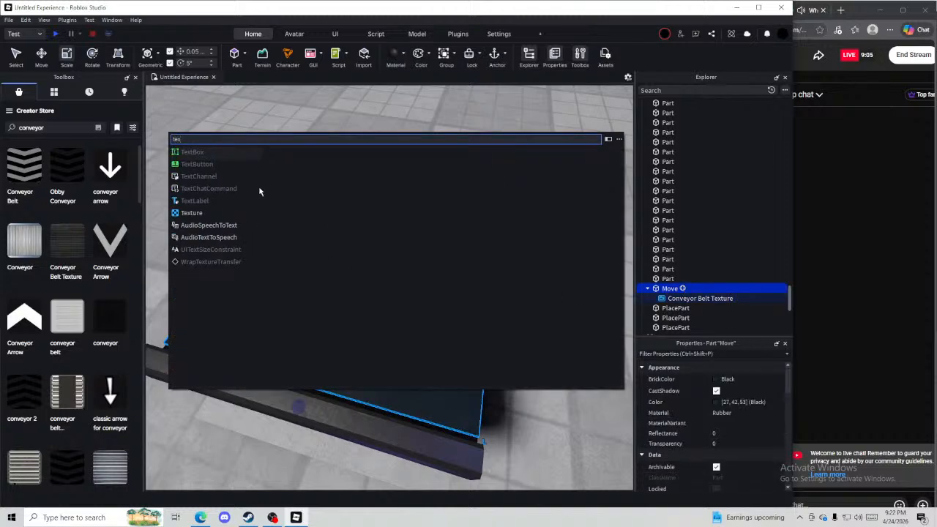
click(196, 213)
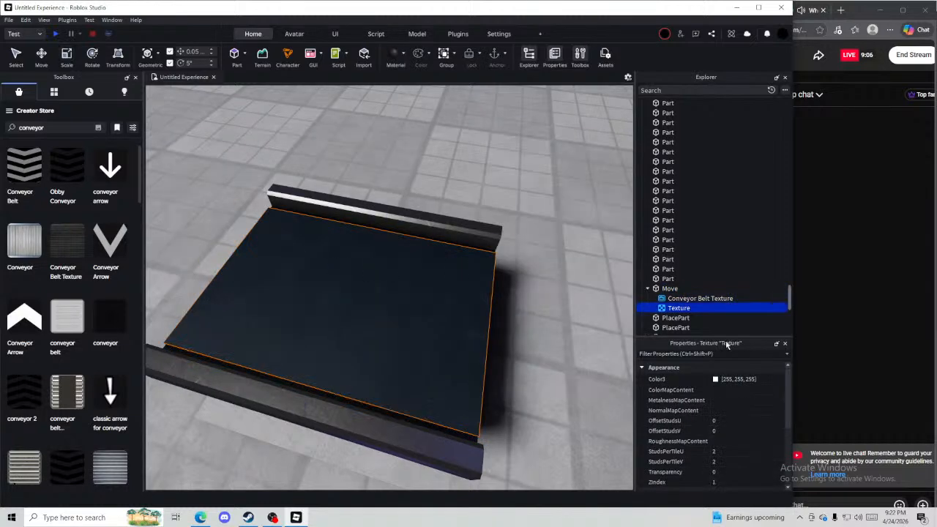
Transfer the Conveyor Belt Texture decal's image ID to the Texture's ColorMapContent and remove the decal
click(691, 298)
click(746, 390)
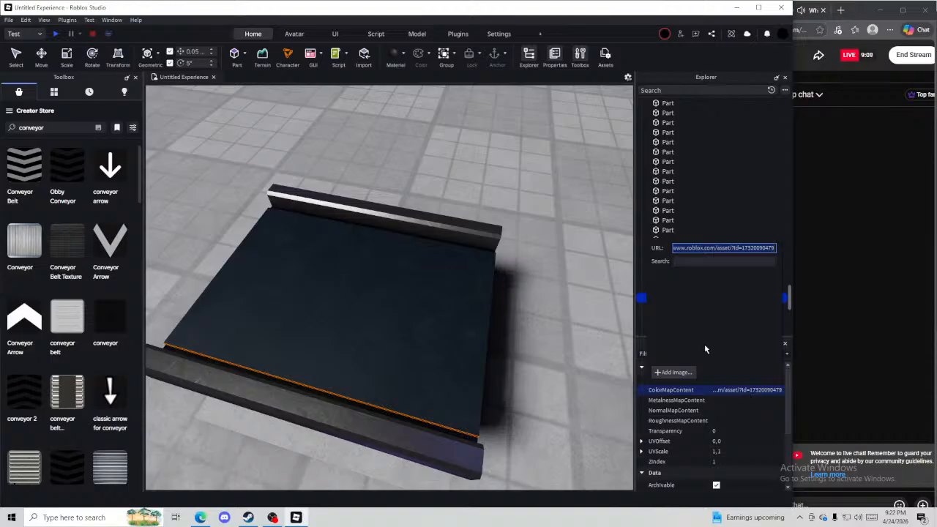
click(645, 288)
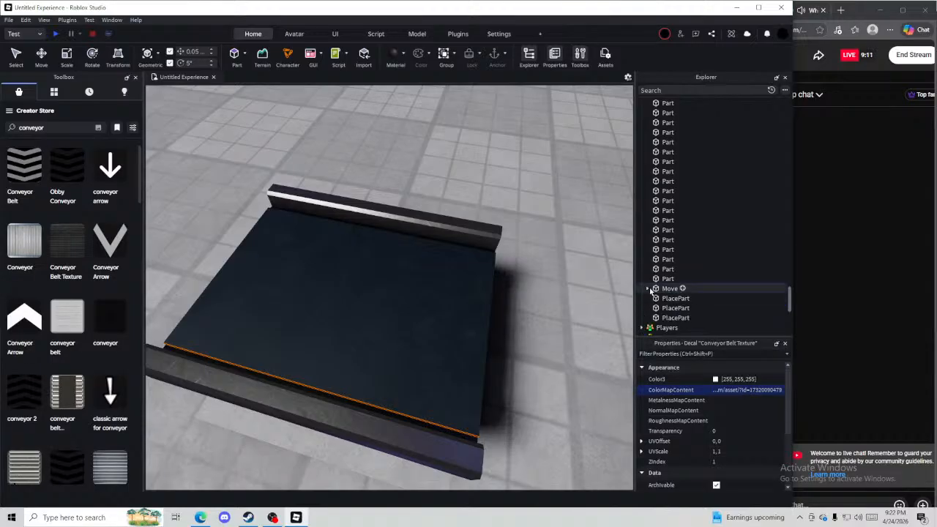
click(647, 288)
click(677, 307)
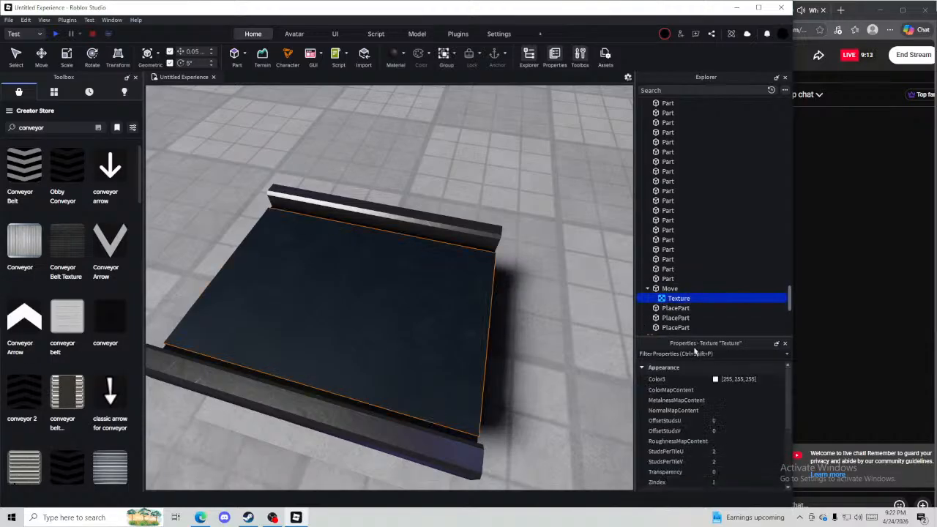
click(721, 396)
key(ctrl+v)
key(Return)
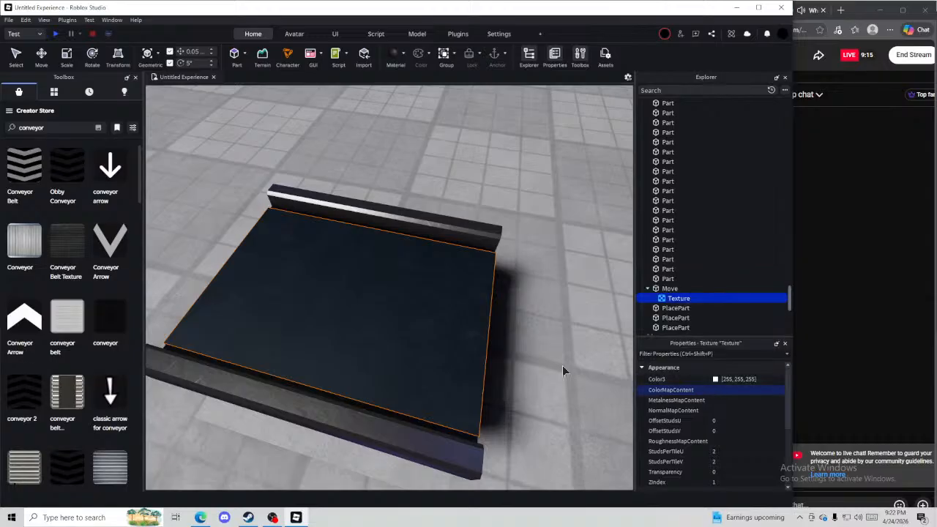
Rotate the Move belt part a quarter turn so its ribs run across the conveyor, and reposition it between the rails
key(w)
right_drag(553, 366, 588, 375)
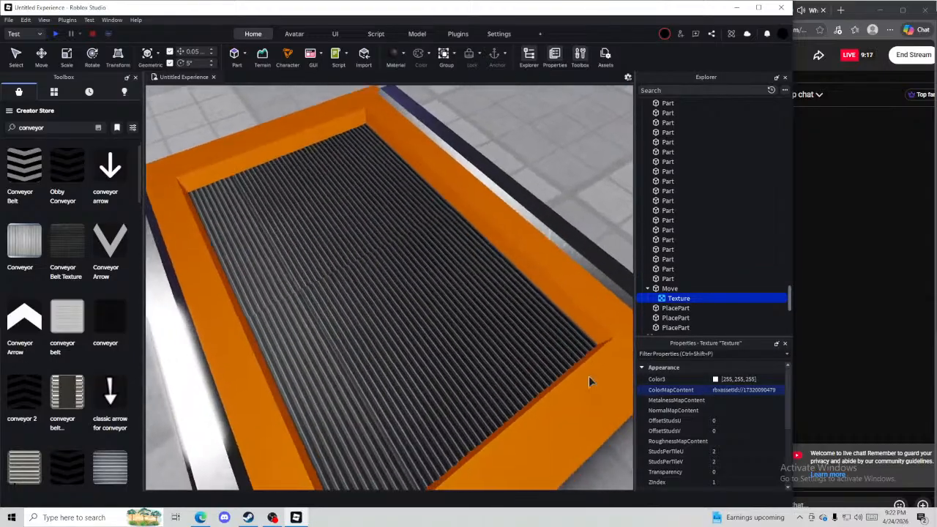
right_drag(442, 366, 442, 366)
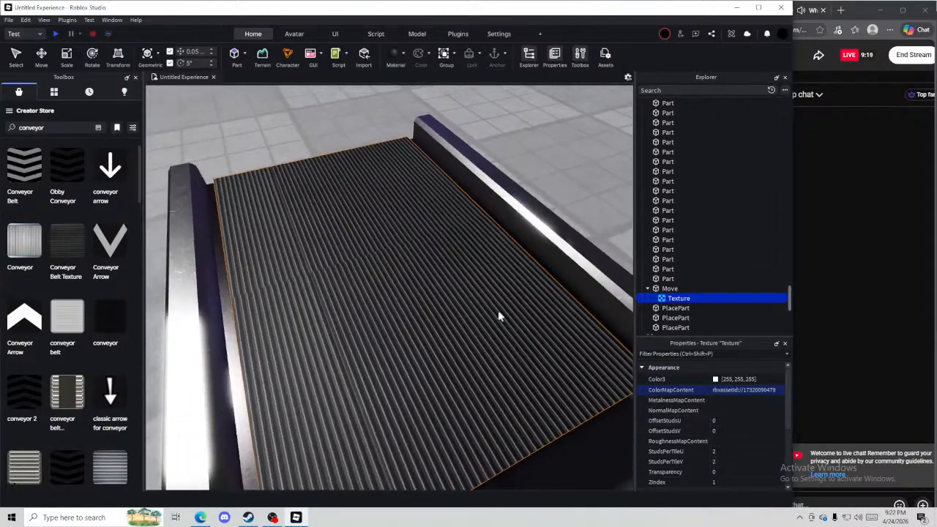
click(541, 141)
click(418, 280)
right_drag(418, 280, 418, 281)
key(w)
key(d)
key(ctrl+r)
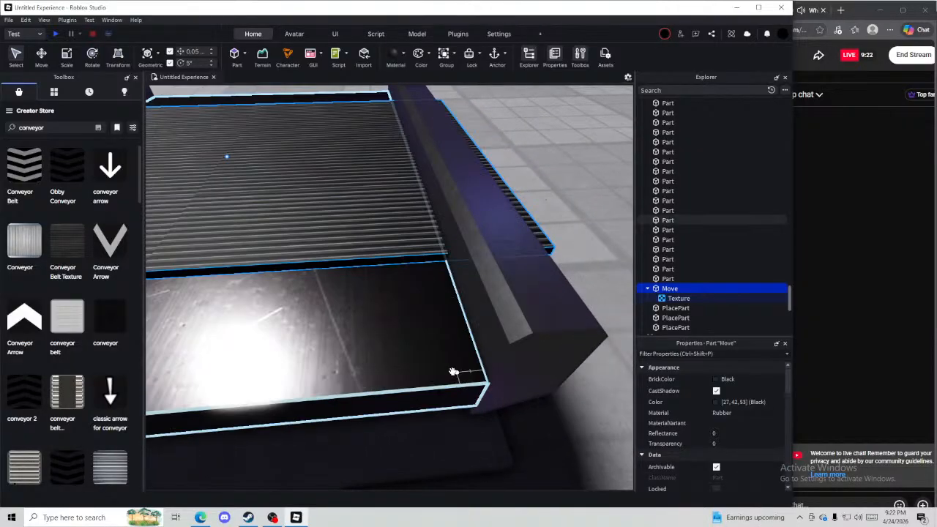
drag(426, 227, 268, 349)
key(a)
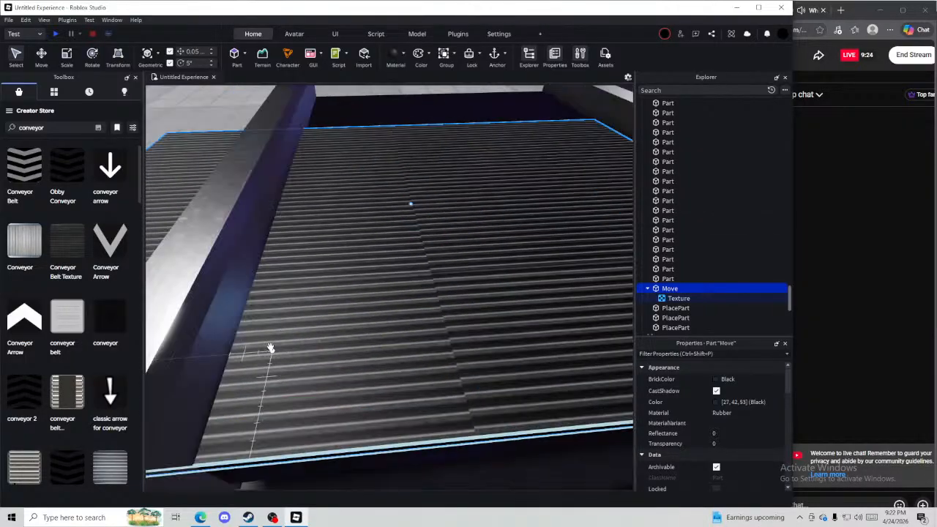
Scale the rotated Move belt part to fit the width between the side rails and the length of the conveyor
key(ctrl+3)
scroll(198, 270, down, 3)
drag(278, 249, 304, 255)
key(a)
right_drag(304, 254, 304, 254)
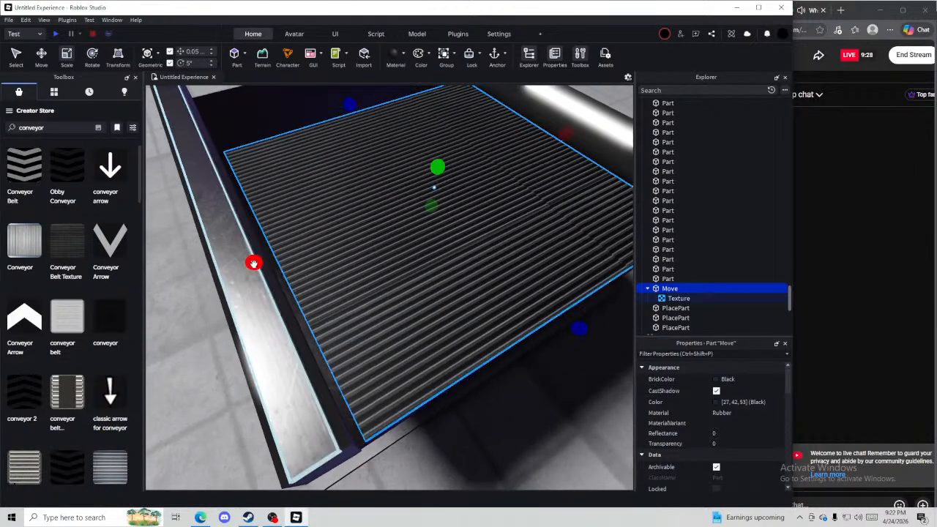
drag(253, 263, 257, 266)
right_drag(257, 265, 357, 220)
drag(328, 199, 280, 209)
Set the belt Texture's StudsPerTileU to 4
click(680, 297)
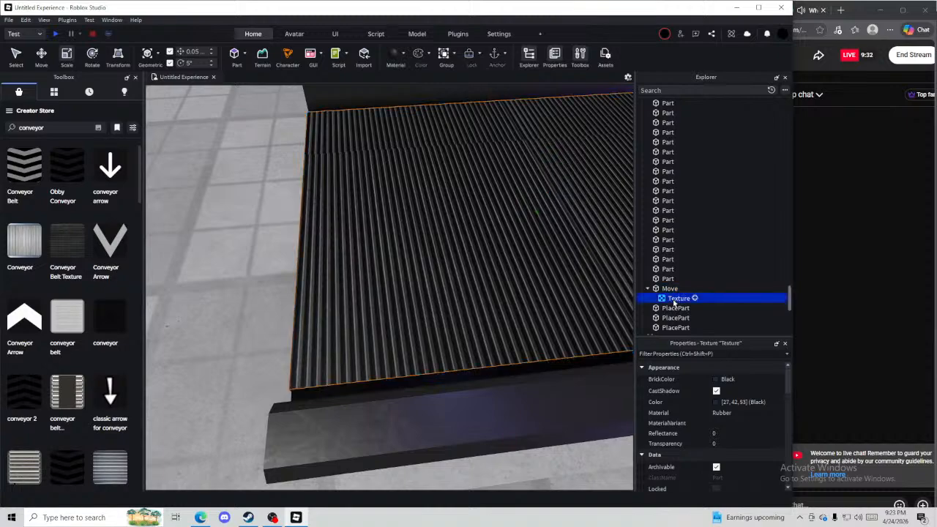
key(f)
right_drag(395, 254, 420, 289)
click(420, 289)
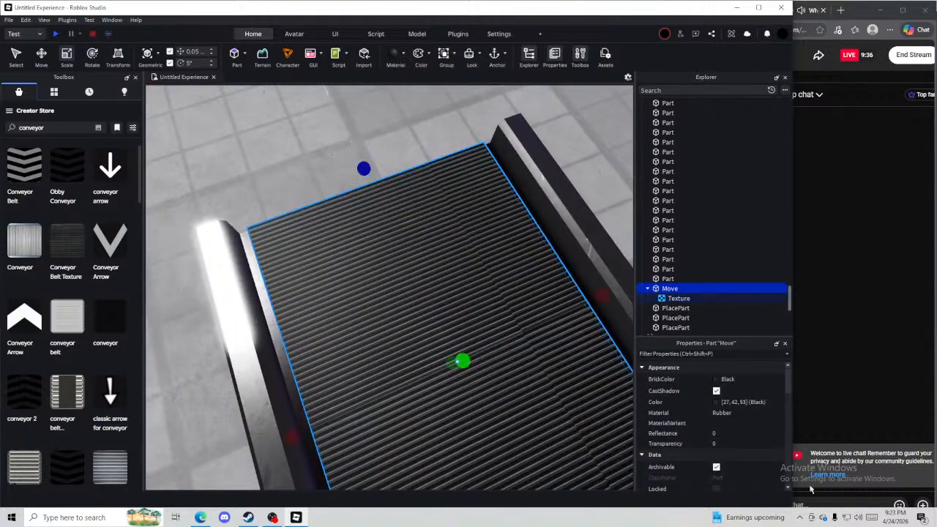
click(664, 298)
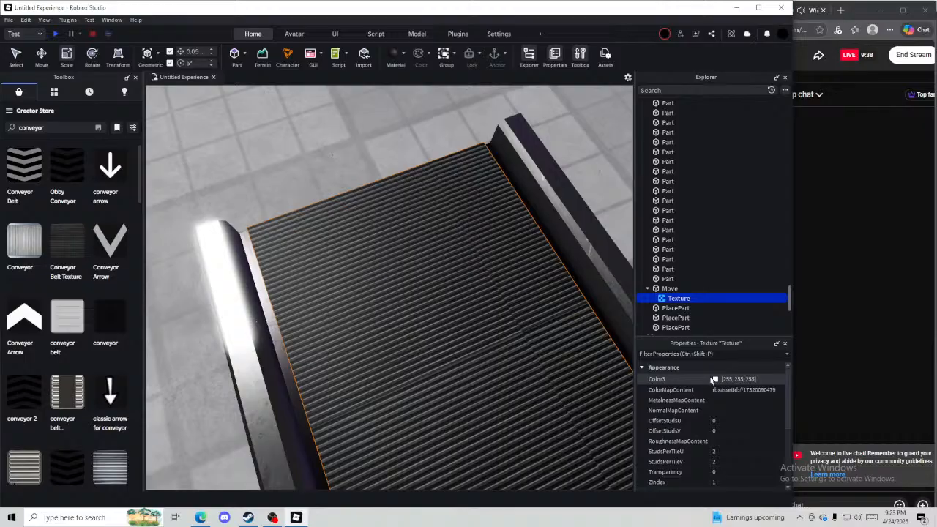
click(733, 453)
text(4)
key(Return)
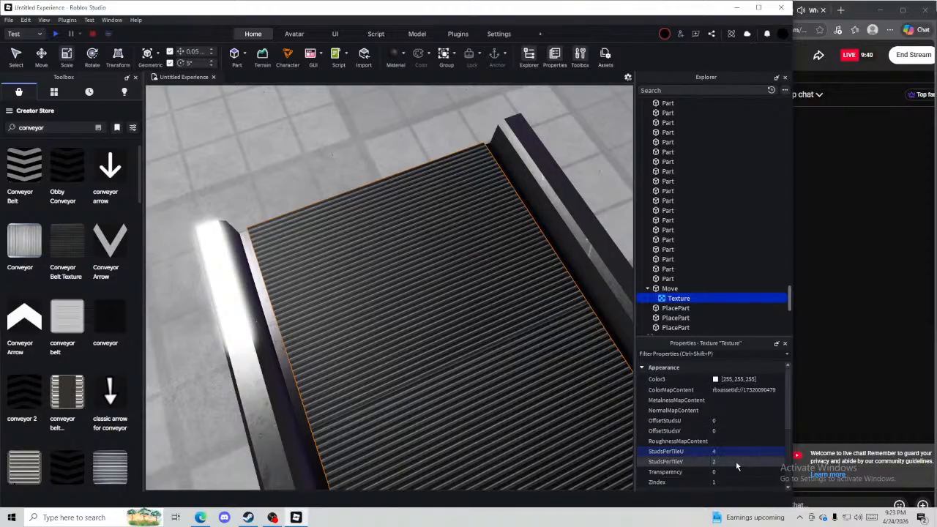
Set the belt Texture's StudsPerTileV to 4
scroll(514, 370, down, 5)
key(w)
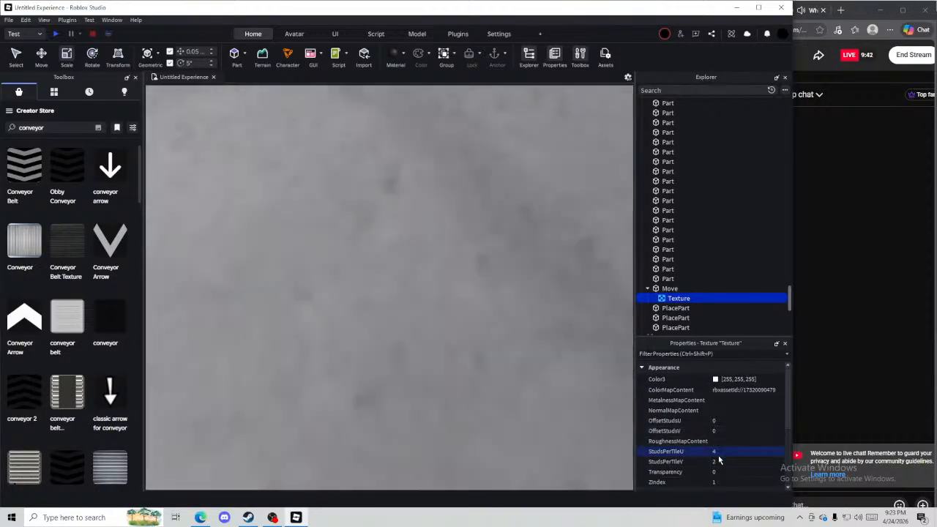
key(a)
key(d)
click(715, 462)
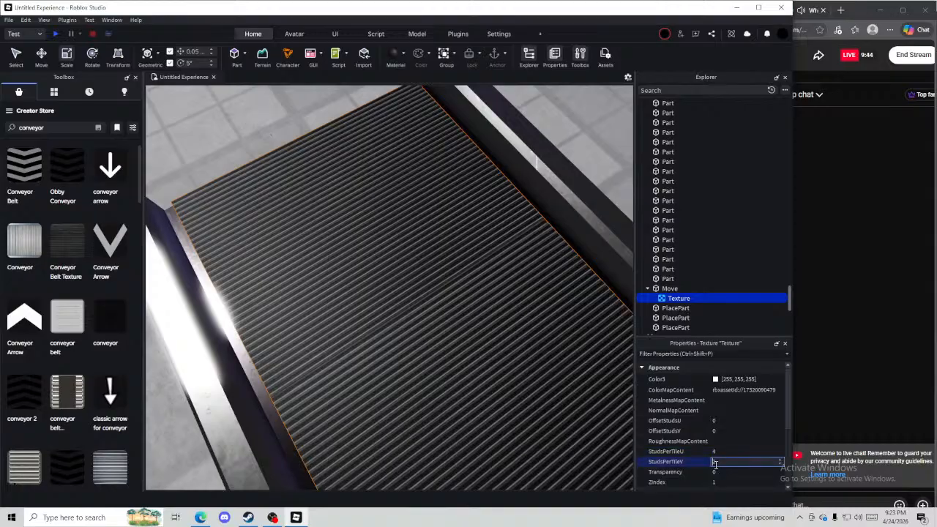
text(4)
key(Return)
click(418, 282)
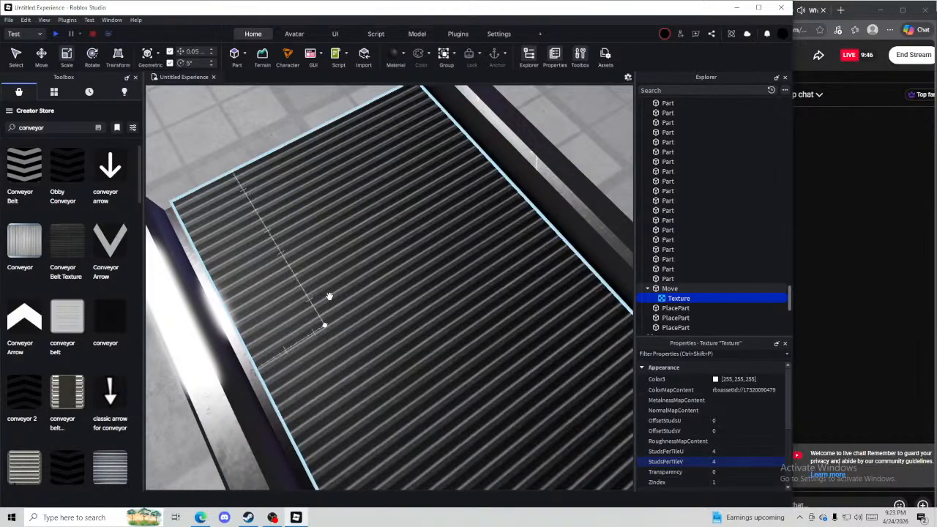
Set the belt Texture's StudsPerTileU to 2.7
click(678, 298)
click(721, 451)
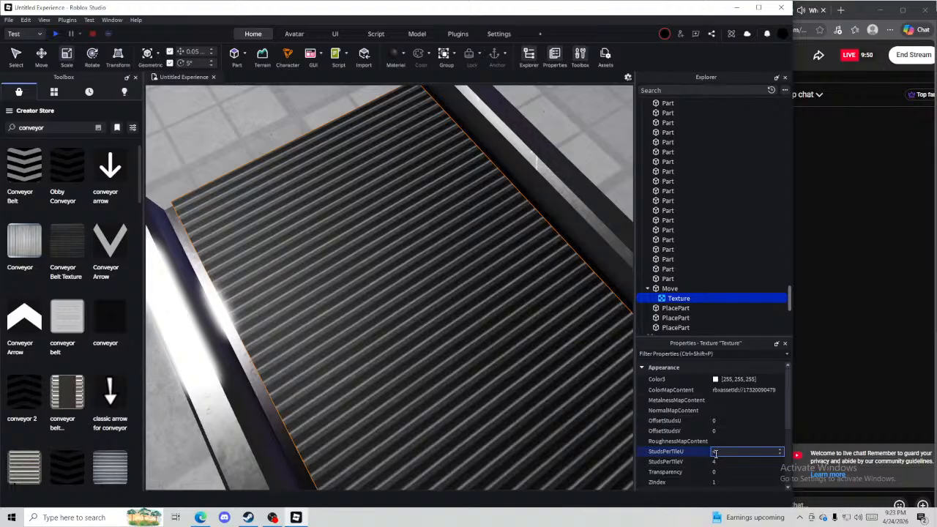
text(2.7)
key(Return)
right_drag(469, 259, 473, 258)
click(596, 187)
right_drag(596, 186, 594, 185)
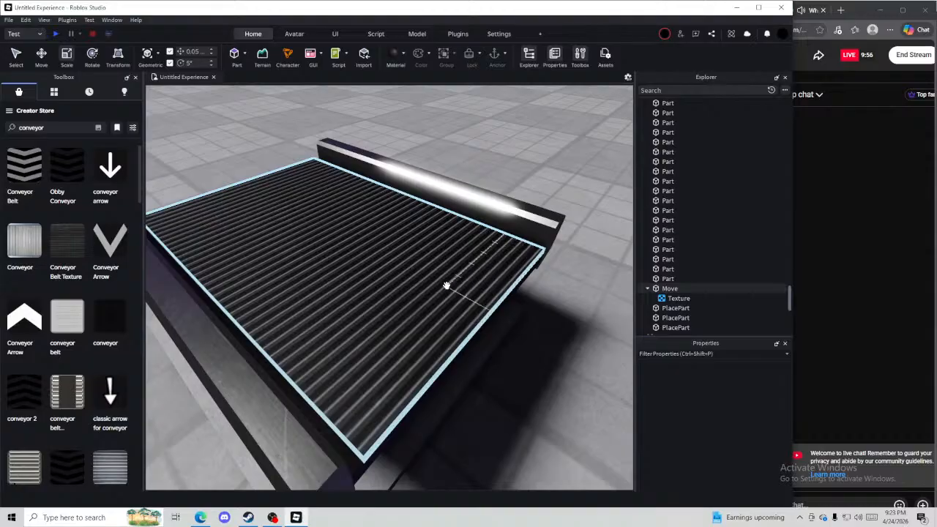
Close the Toolbox and open the Assistant in its place, keeping the whole conveyor in view
click(446, 285)
click(135, 76)
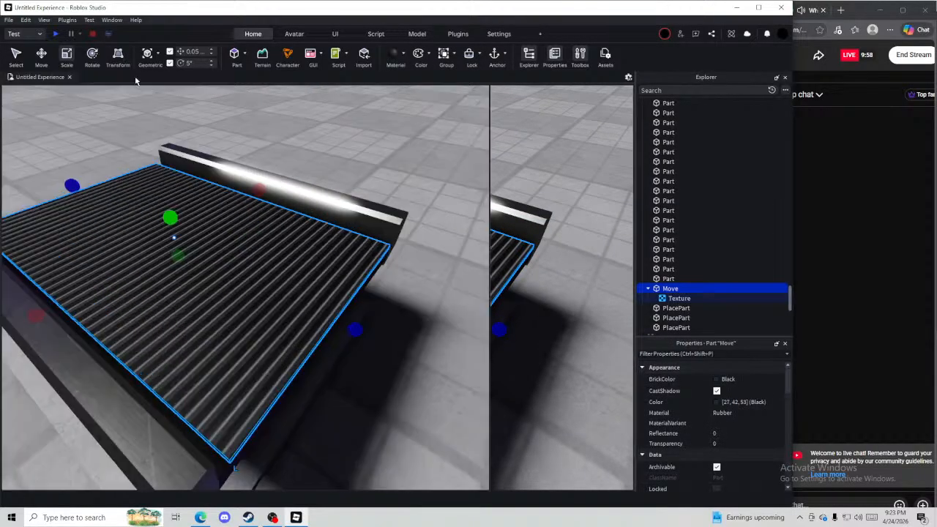
click(730, 36)
click(559, 137)
right_drag(559, 137, 508, 318)
scroll(508, 318, down, 4)
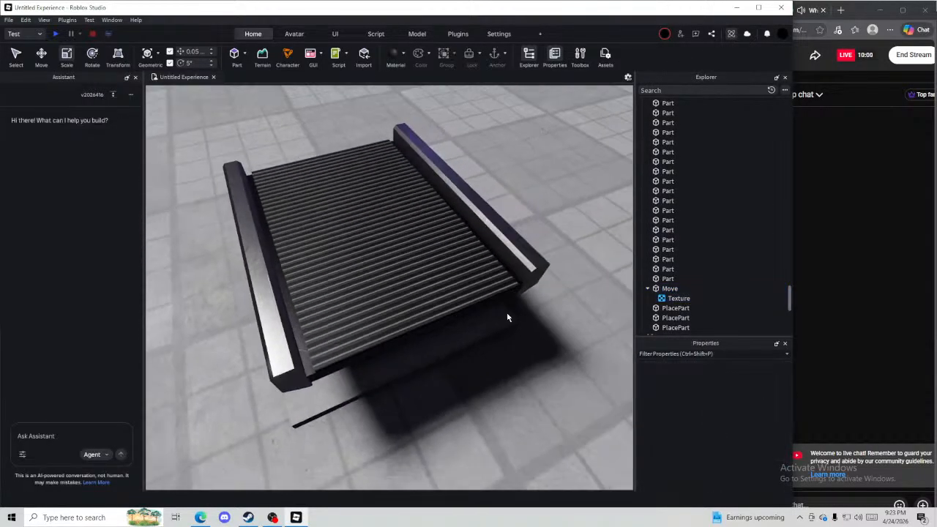
drag(561, 379, 230, 144)
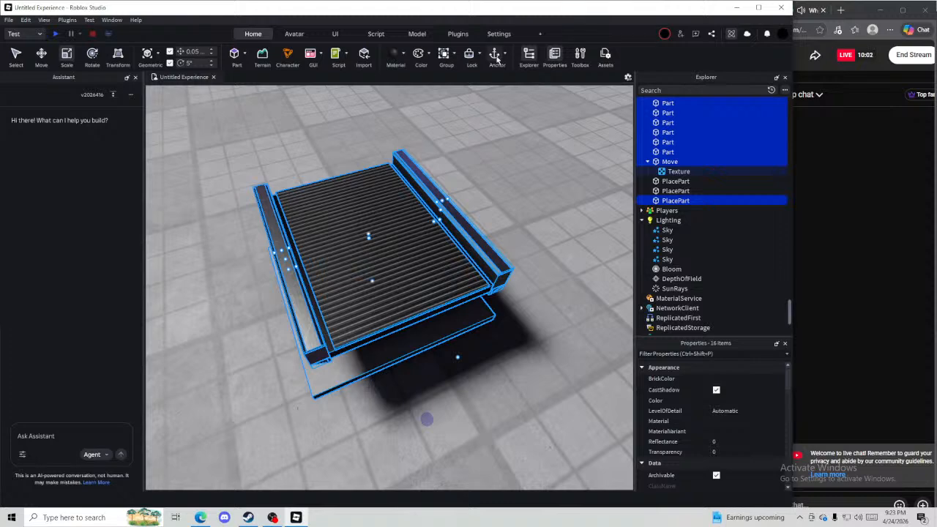
click(574, 117)
click(671, 172)
click(578, 161)
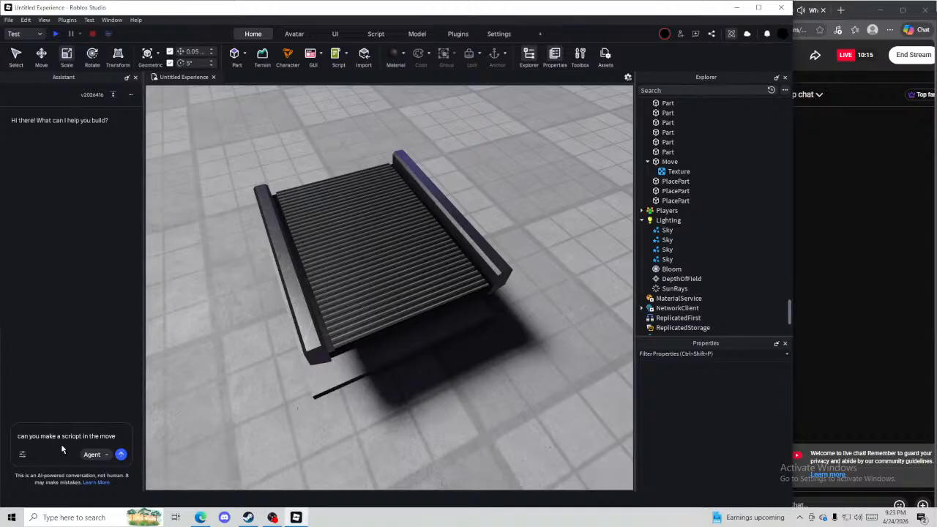
Draft the Assistant request "can you make a script in the move part so the texture in .parent", checking the Texture's properties
key(BackSpace)
text(art so the text)
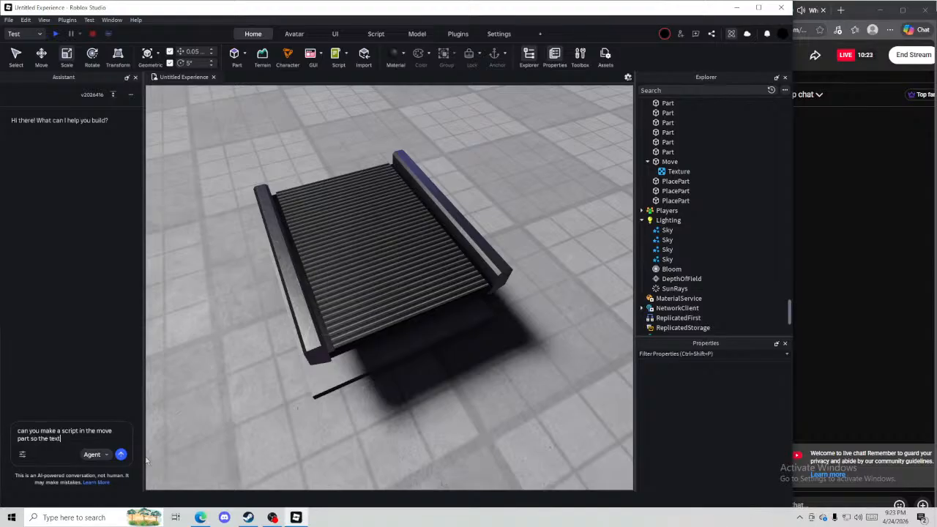
text(ure in .parent)
click(417, 299)
click(678, 171)
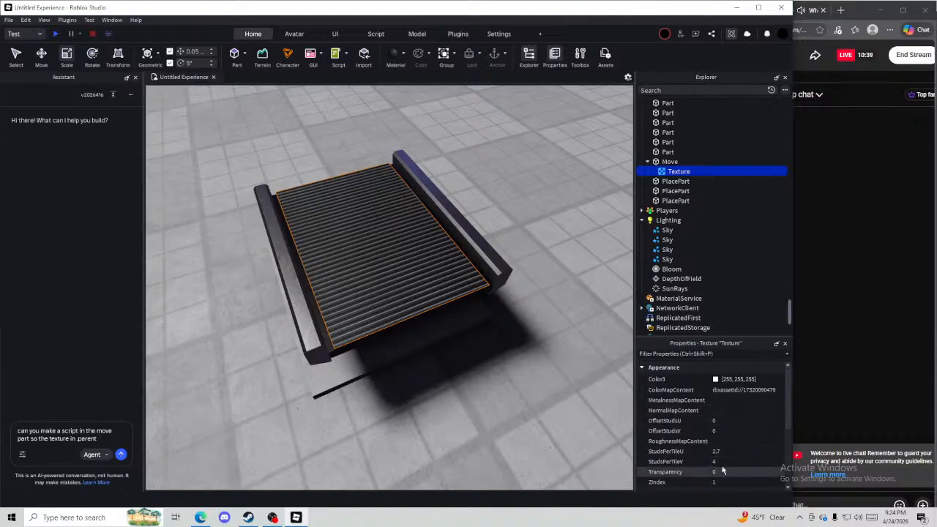
click(368, 199)
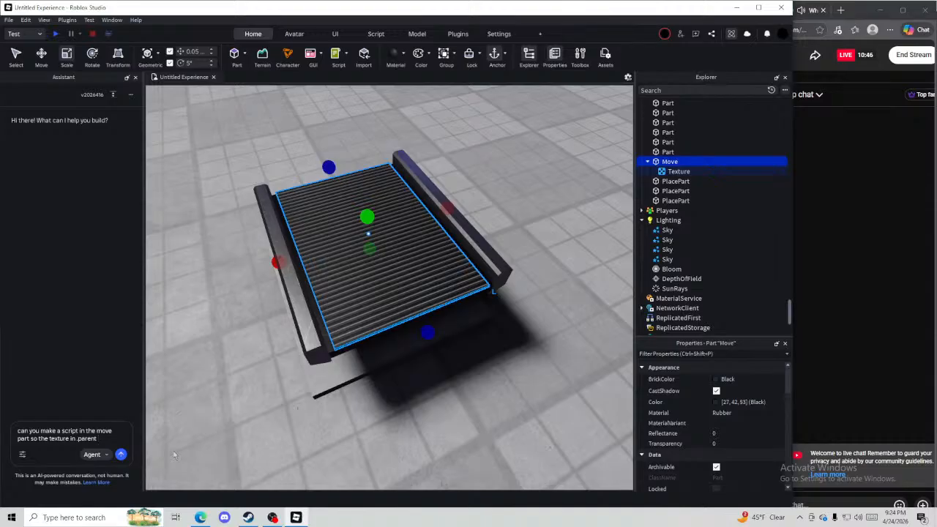
text(smoothly move)
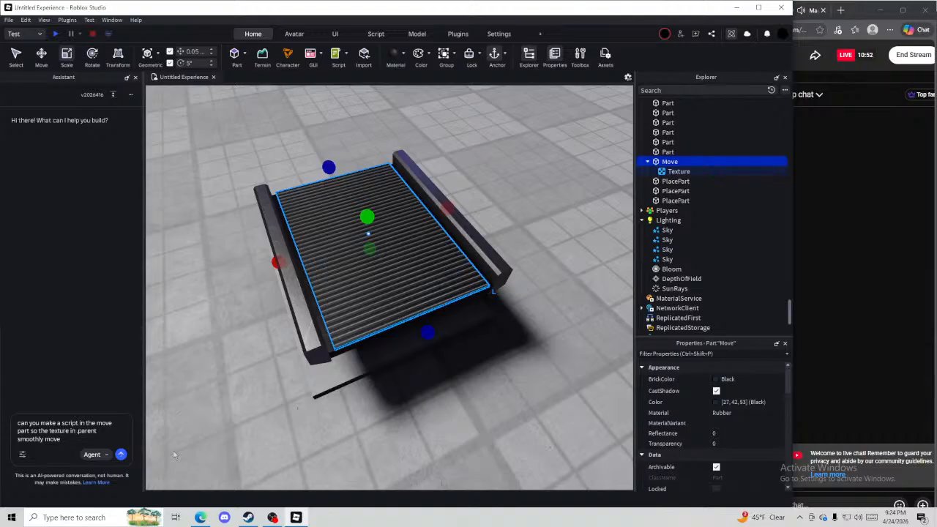
key(BackSpace)
key(BackSpace)
key(BackSpace)
key(BackSpace)
key(BackSpace)
key(BackSpace)
key(BackSpace)
key(BackSpace)
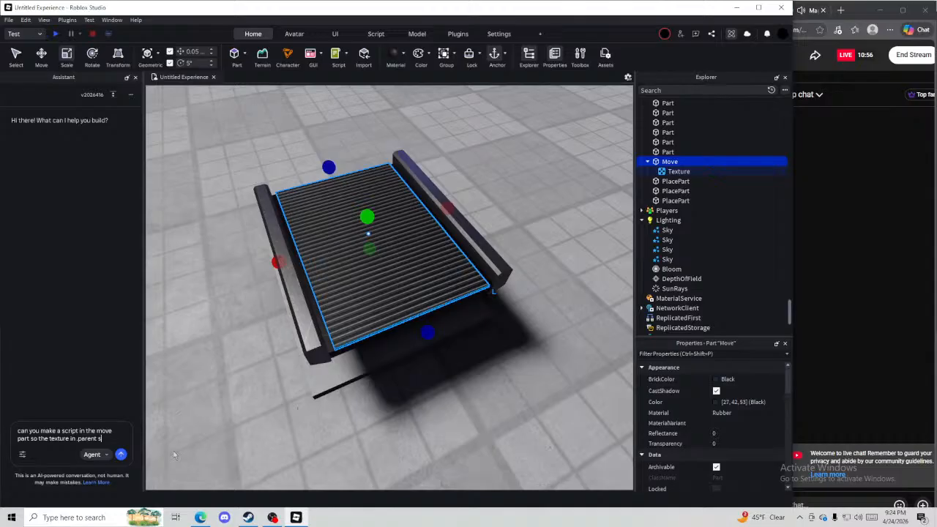
Extend the Assistant request with "to increase the studs per tile v", checking the property name on the Texture
text(to incr)
key(BackSpace)
key(BackSpace)
key(BackSpace)
text(move the)
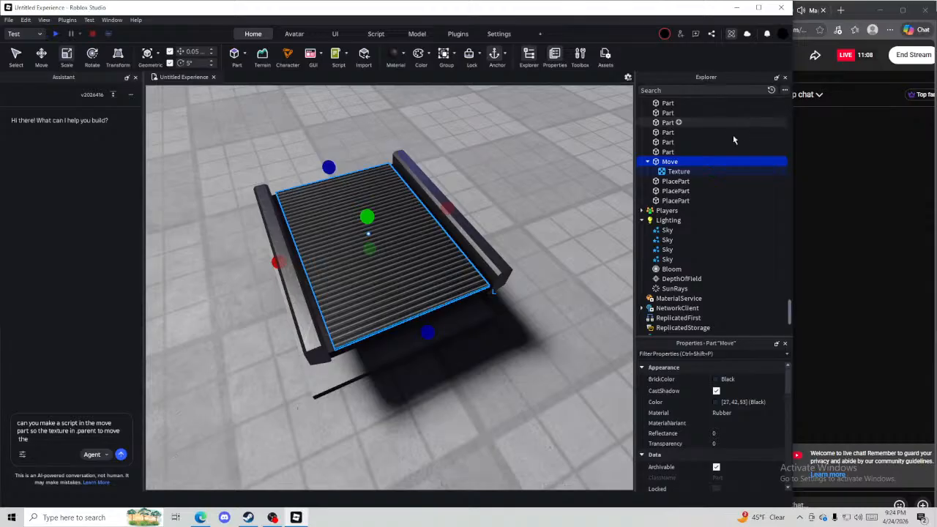
click(678, 171)
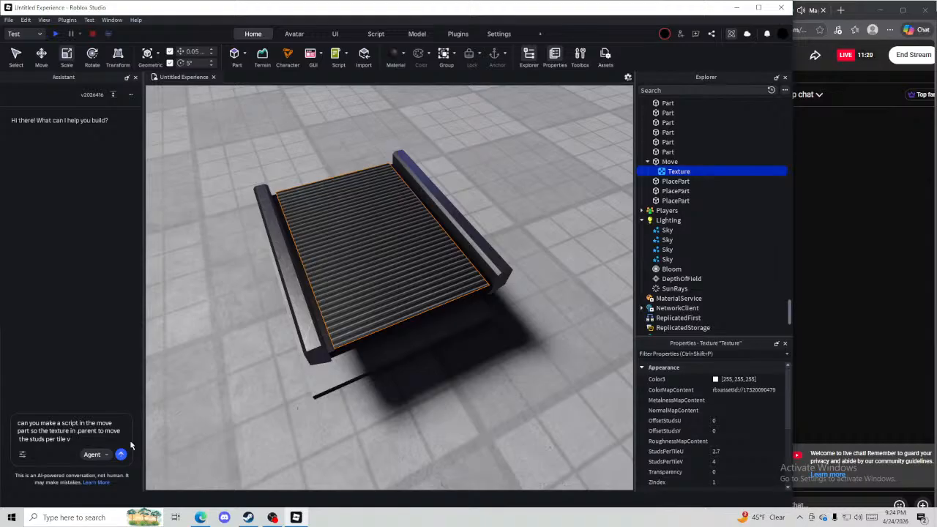
double_click(114, 432)
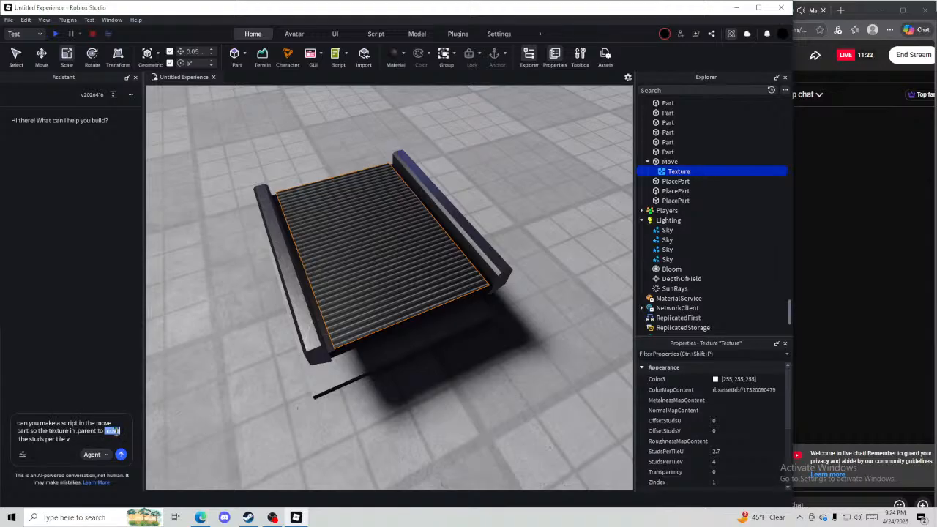
text(increase the studs per tile v)
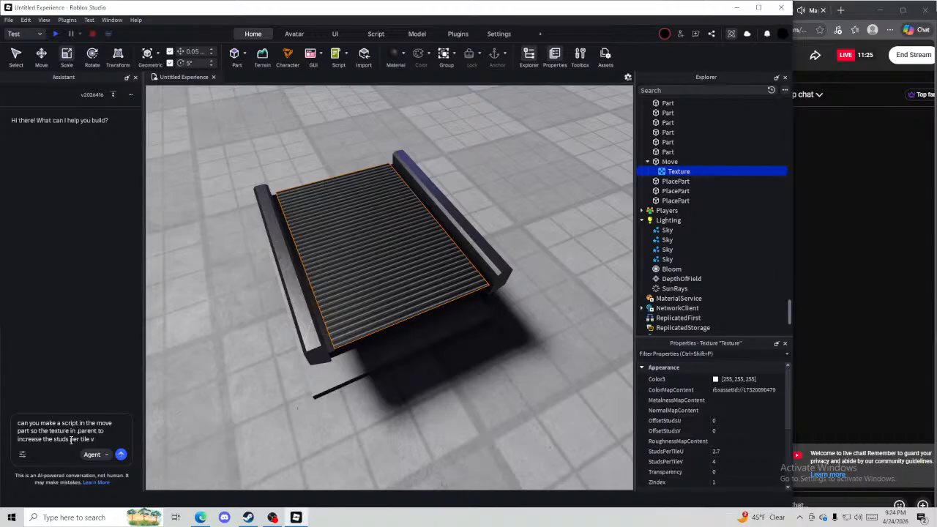
Join the property name into "studspertilev", add "at a speed of 1 stud a second" and send the request
click(71, 440)
key(BackSpace)
click(79, 439)
key(BackSpace)
text(r)
text(eed of)
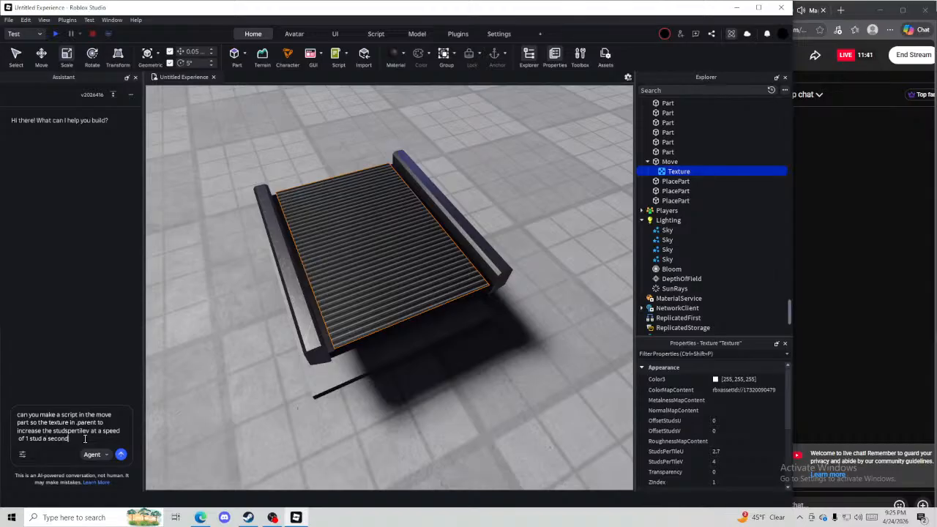
text(1 stud a second)
key(Return)
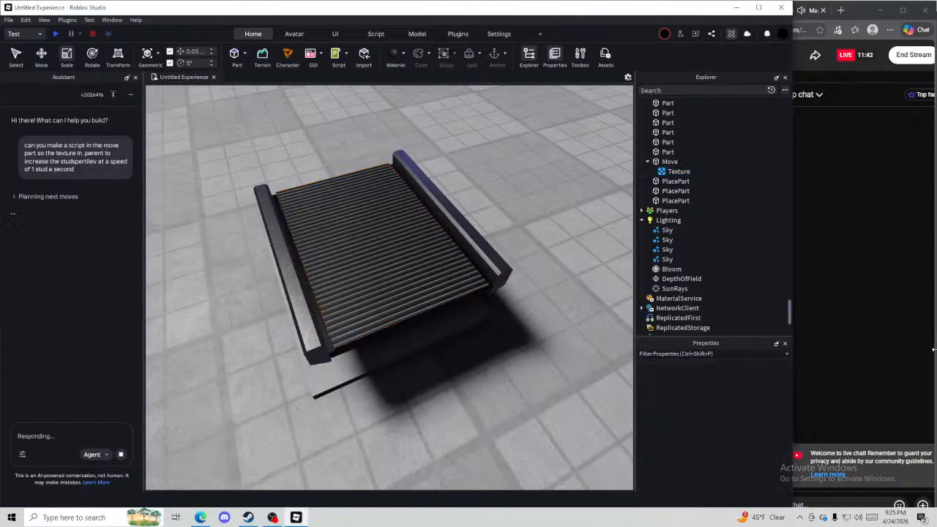
drag(665, 379, 726, 401)
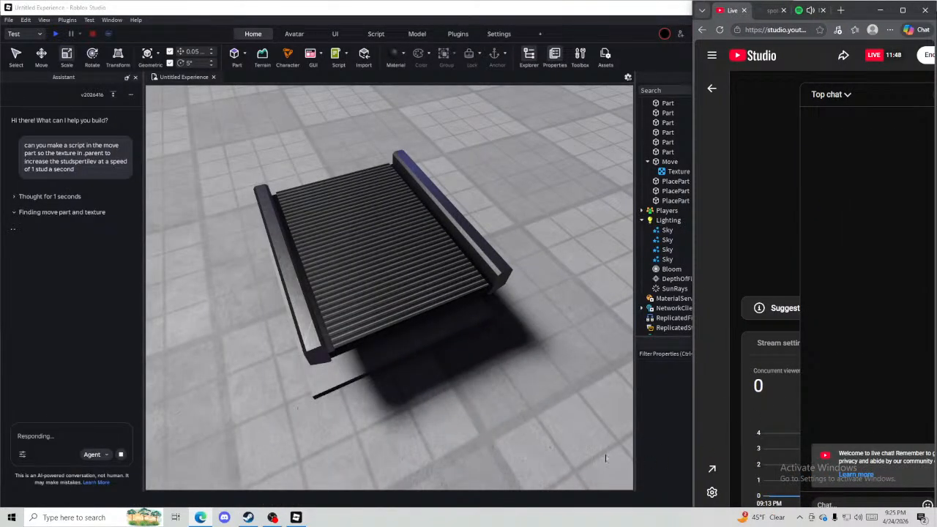
click(524, 435)
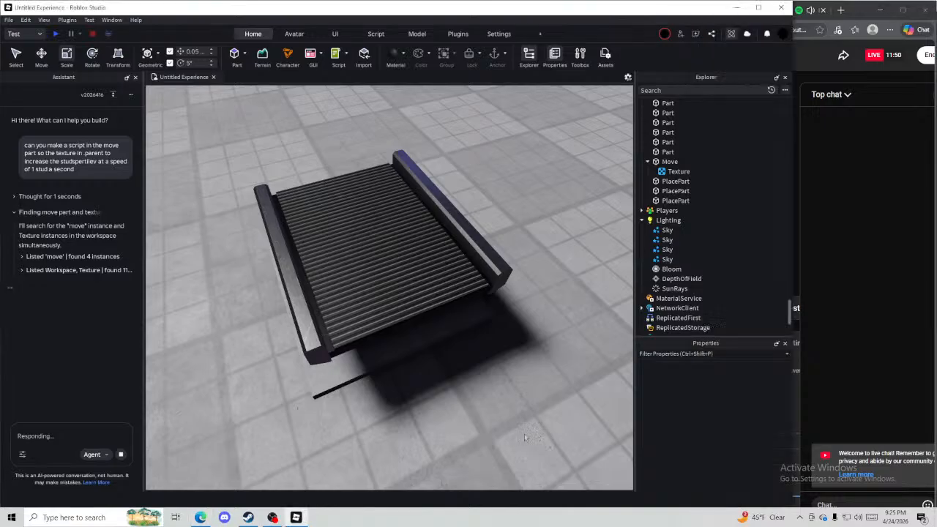
right_drag(524, 437, 508, 244)
right_drag(312, 419, 310, 419)
key(s)
key(w)
key(e)
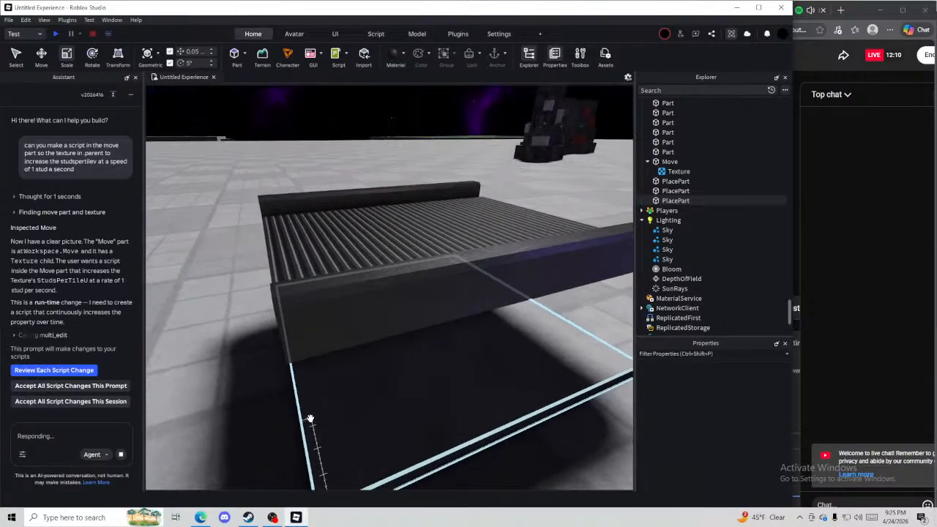
Accept all of the Assistant's script changes for this session
click(113, 403)
key(e)
right_drag(376, 403, 375, 404)
key(q)
Duplicate the metal strip on top of the conveyor's side rail and set the movement snap increment to 0.02
click(410, 324)
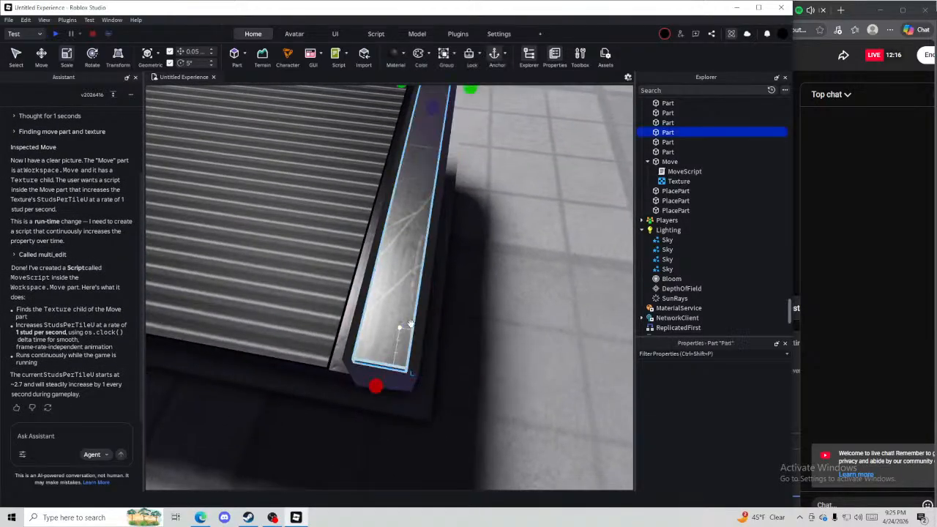
right_drag(454, 255, 455, 254)
key(ctrl+d)
drag(397, 301, 399, 281)
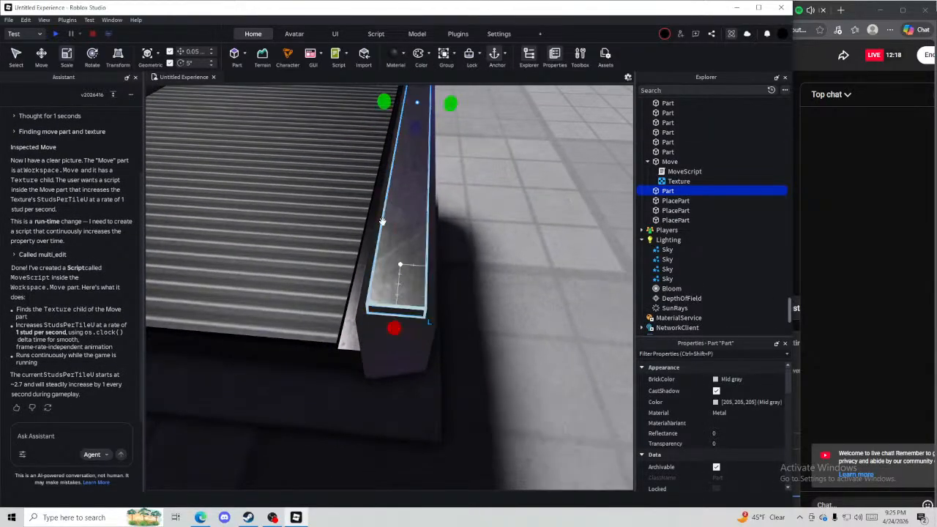
drag(382, 221, 382, 221)
click(197, 53)
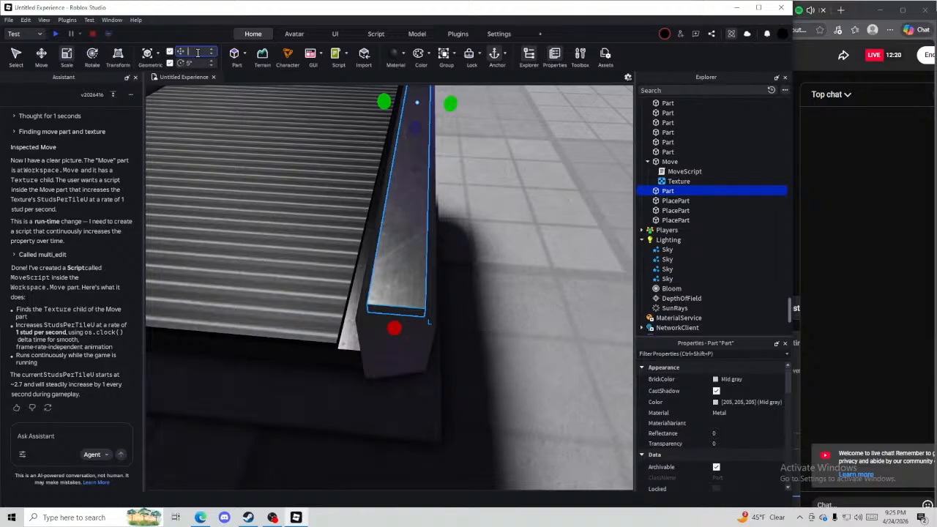
key(Return)
Scale the duplicated strip down to a short, narrow block on the rail and color it CGA brown
right_drag(401, 167, 401, 167)
drag(377, 151, 396, 169)
right_drag(395, 170, 395, 170)
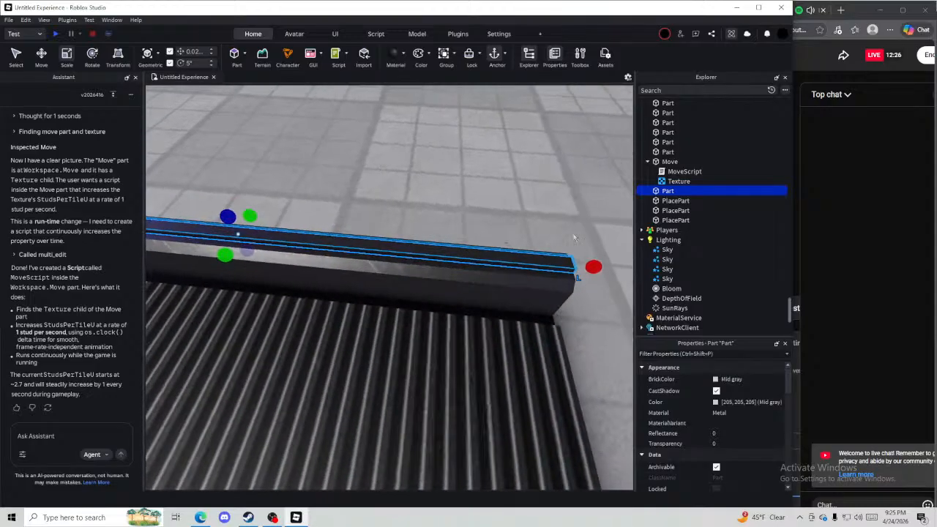
drag(592, 264, 285, 223)
right_drag(285, 223, 286, 222)
click(725, 379)
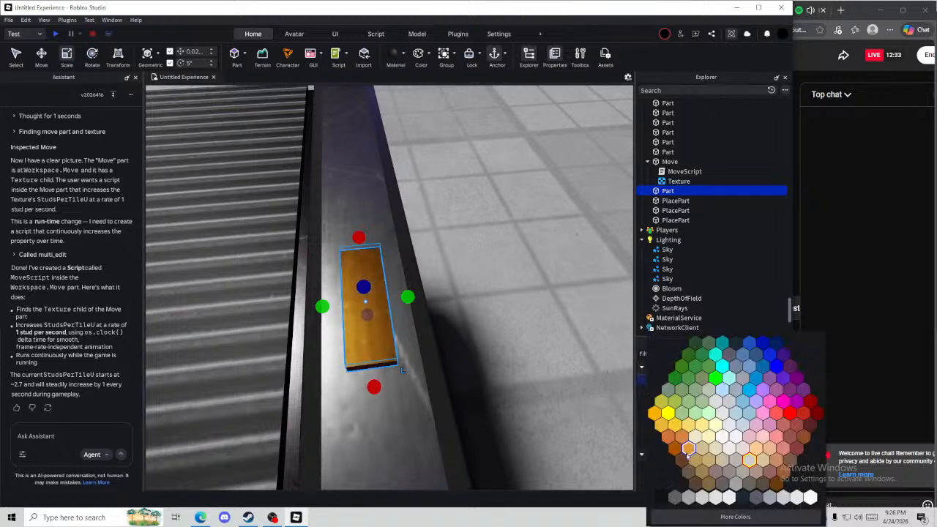
click(684, 450)
Duplicate, reposition and scale the brown block into bars that form a raised rectangular frame on the rail
drag(402, 293, 385, 299)
key(ctrl+d)
drag(310, 301, 359, 294)
key(ctrl+2)
key(ctrl+d)
key(ctrl+d)
key(ctrl+3)
drag(350, 237, 364, 340)
drag(377, 355, 417, 354)
key(ctrl+d)
drag(381, 381, 357, 296)
key(ctrl+d)
key(ctrl+2)
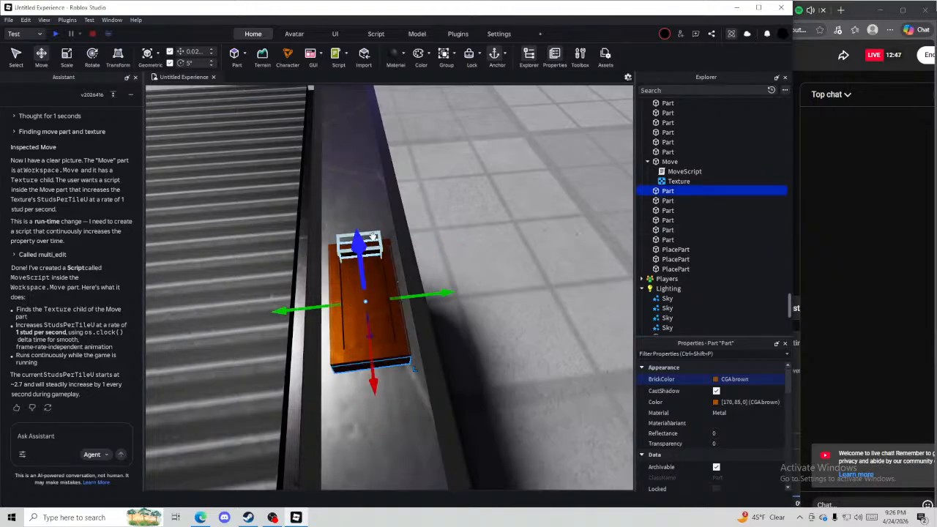
Duplicate the bar at the far end of the brown frame and stretch the copy to fill the frame's interior
click(360, 246)
key(ctrl+d)
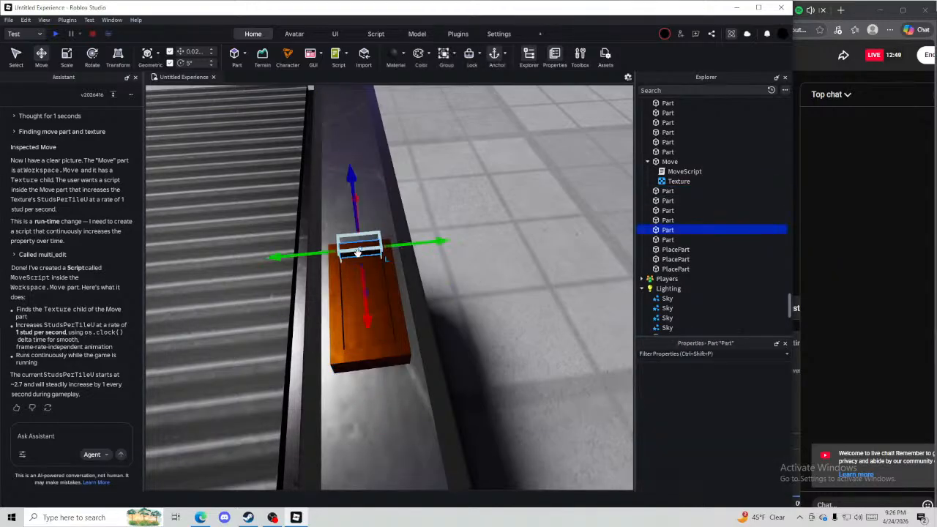
drag(360, 246, 373, 378)
key(ctrl+3)
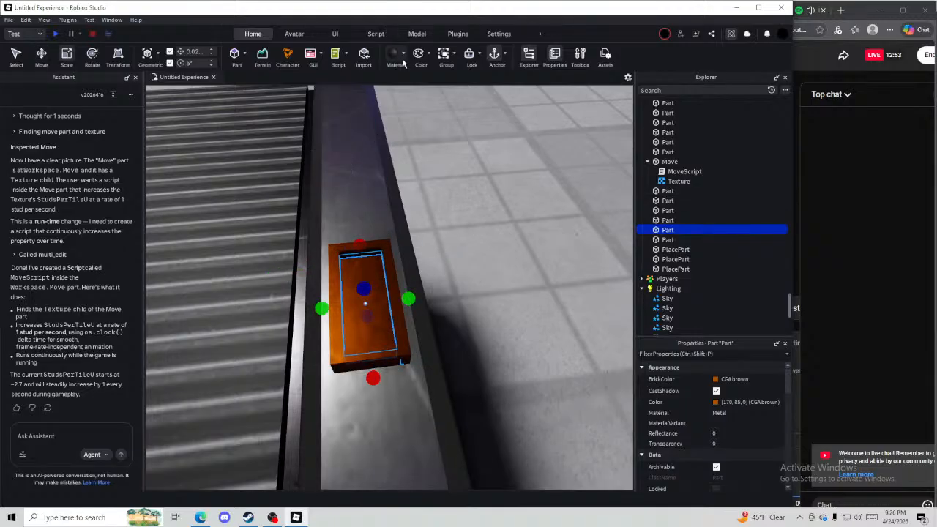
Change the inner panel's material to Neon
click(396, 55)
scroll(446, 169, down, 5)
click(450, 125)
scroll(450, 125, down, 1)
click(438, 178)
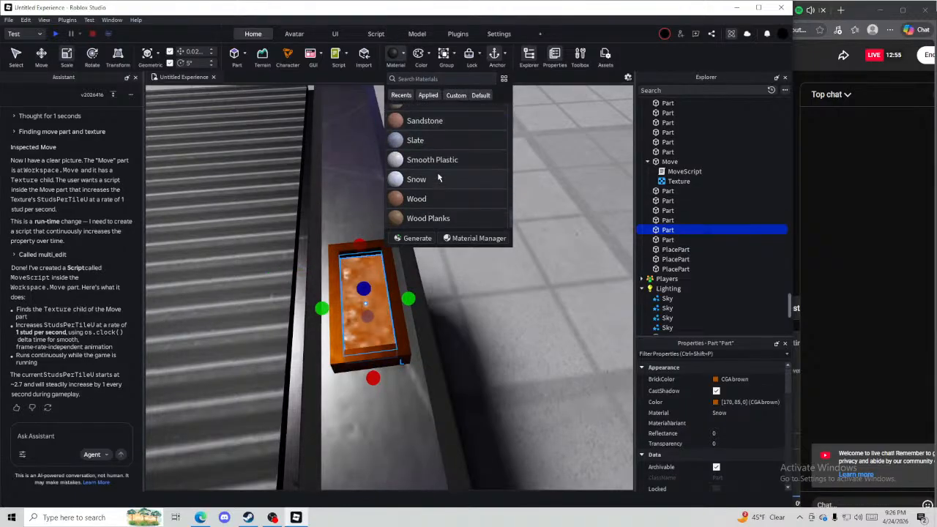
scroll(434, 178, up, 3)
click(434, 178)
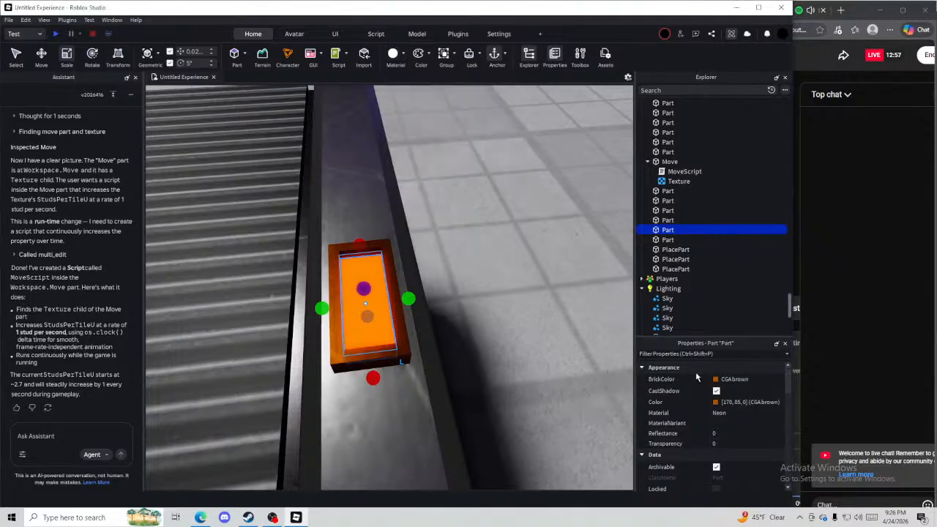
Color the neon inner panel white and inspect the framed light on the rail
click(715, 380)
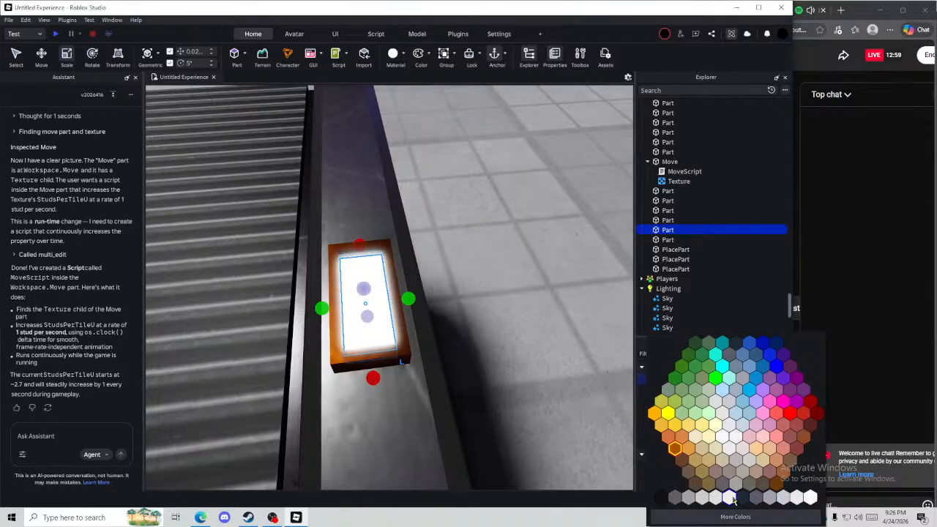
click(733, 498)
click(528, 359)
key(s)
right_drag(529, 360, 517, 357)
key(w)
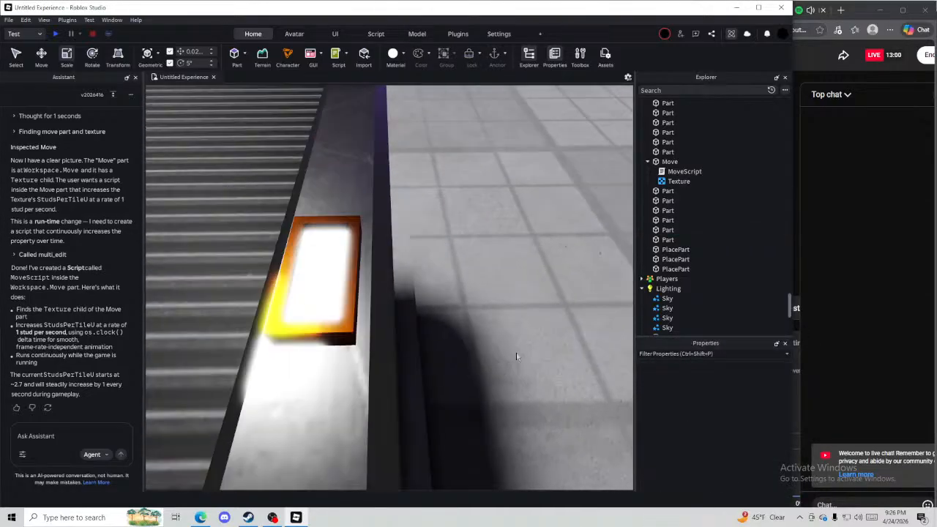
Check the brown frame's side bar and delete the surplus part at the frame's near corner
click(355, 271)
key(ctrl+2)
drag(352, 272, 352, 271)
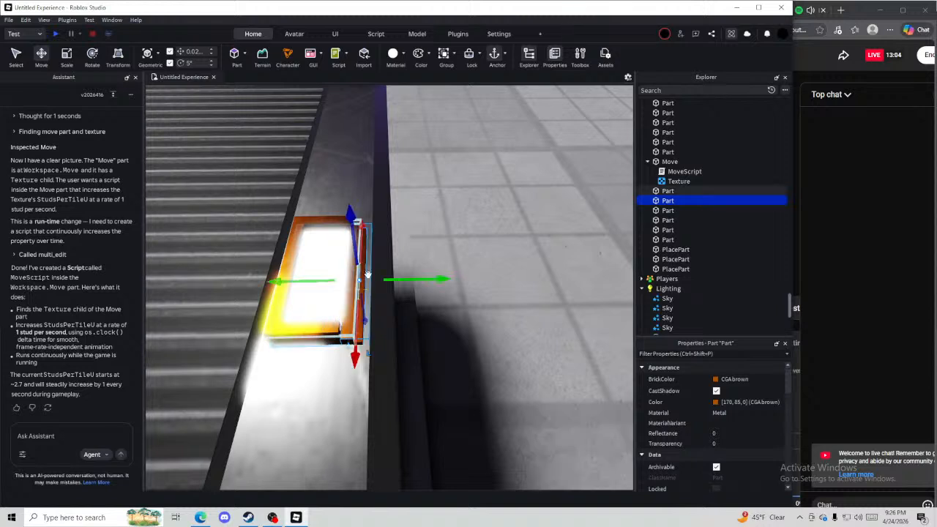
click(456, 300)
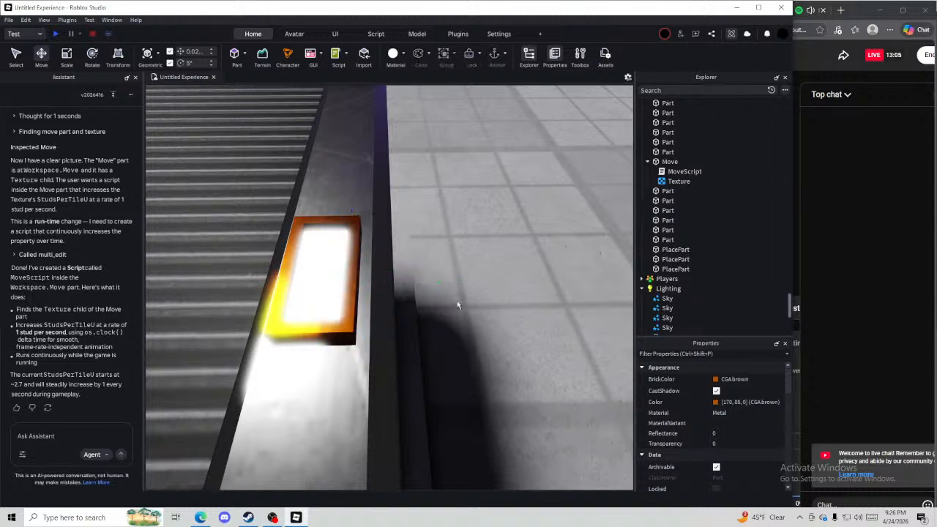
click(352, 343)
key(Delete)
click(350, 322)
ctrl+click(315, 329)
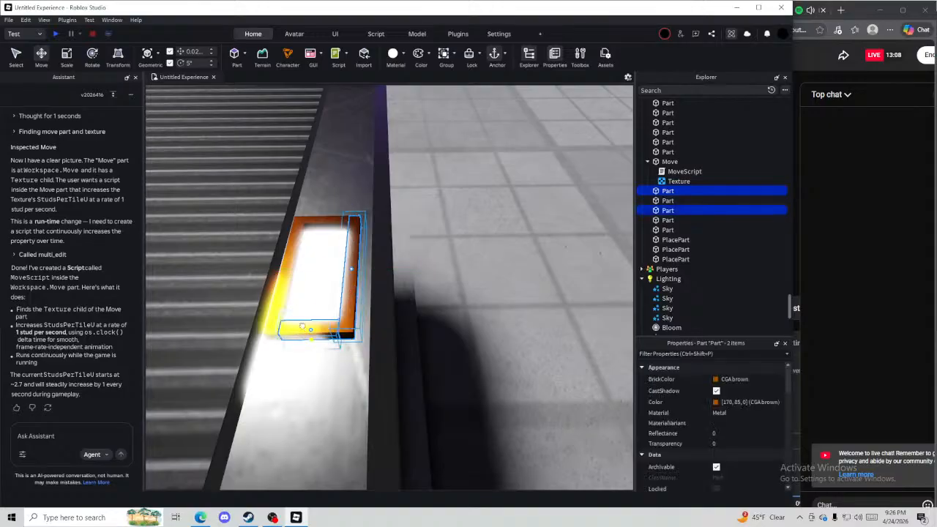
ctrl+click(290, 329)
ctrl+click(271, 311)
key(ctrl+1)
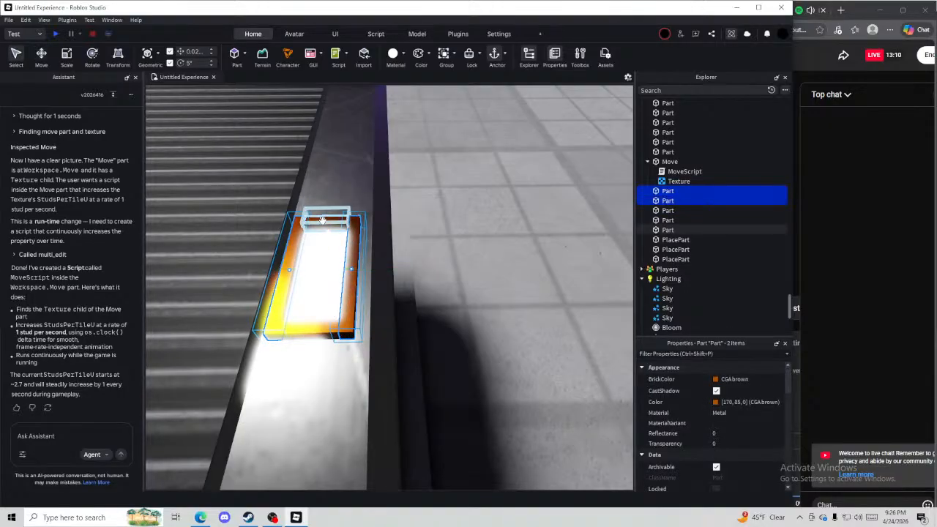
ctrl+click(321, 221)
key(ctrl+2)
right_drag(350, 276, 351, 266)
key(q)
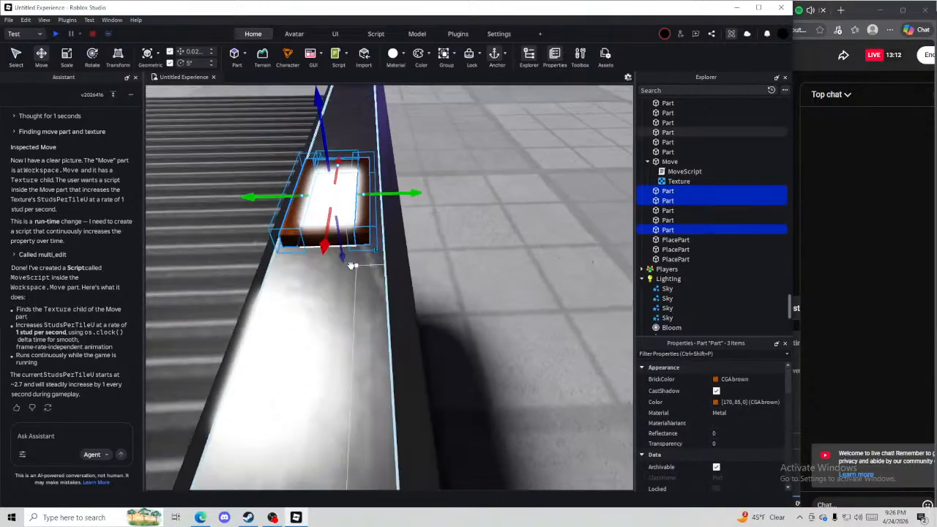
key(w)
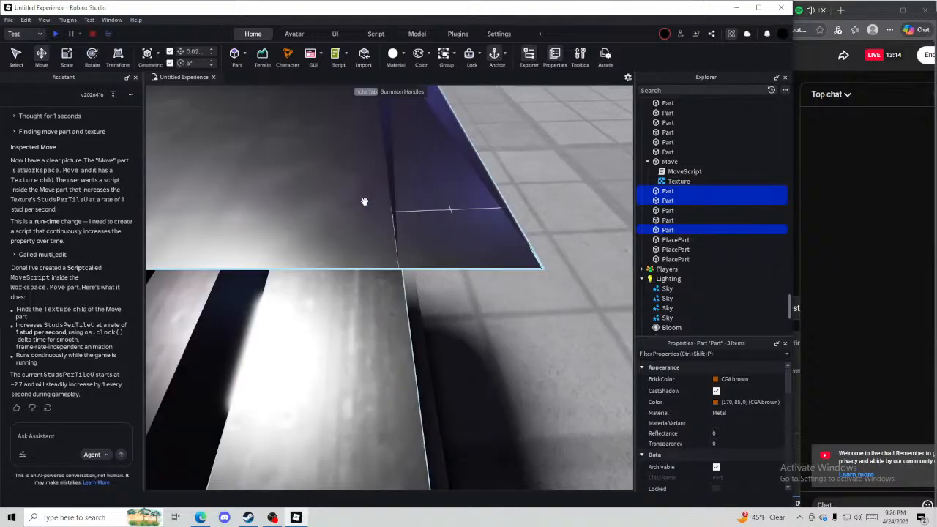
key(s)
key(w)
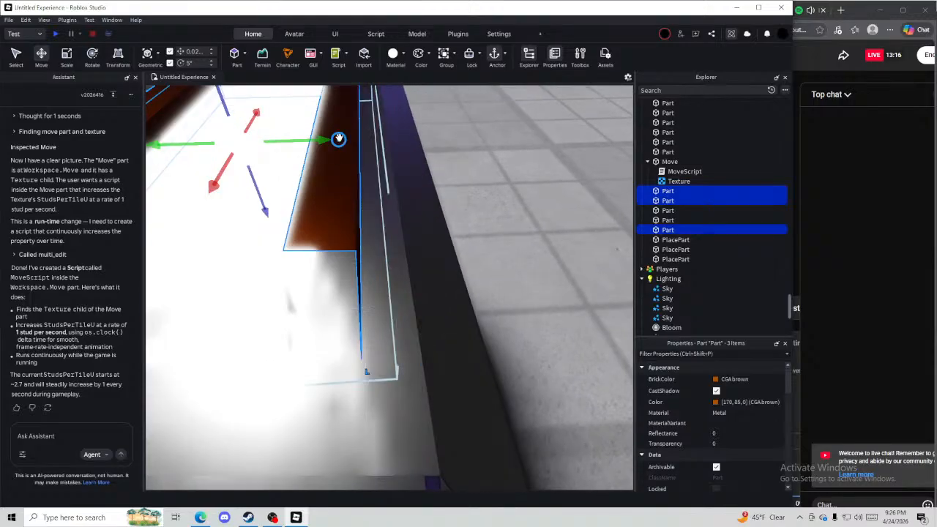
key(f)
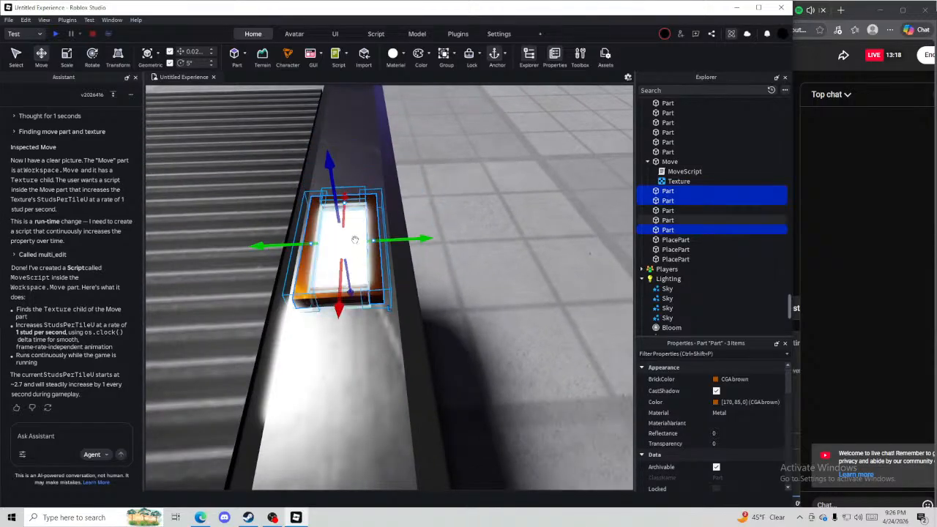
key(ctrl+z)
key(ctrl+z)
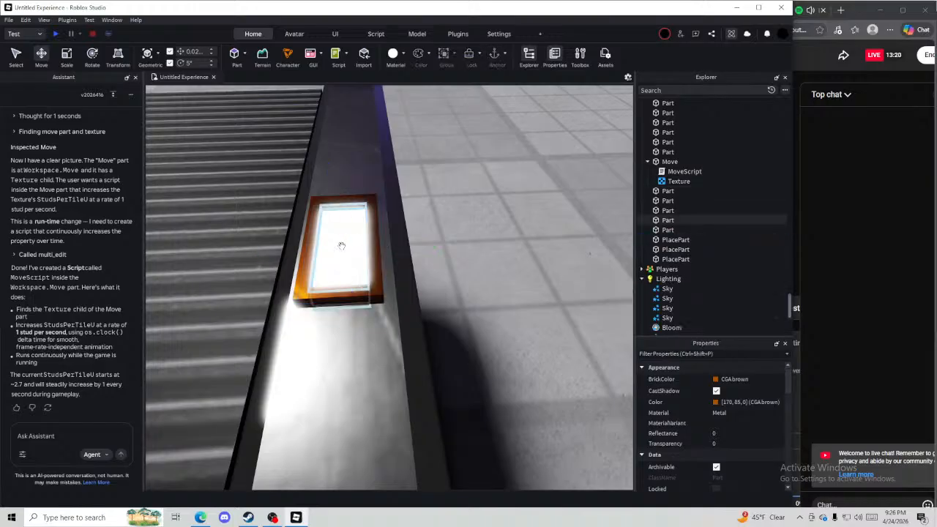
Select the four frame bars and neon panel together, leaving out the rail parts, and shift the light slightly on the rail
right_drag(385, 246, 393, 180)
key(a)
drag(404, 119, 485, 145)
key(e)
right_drag(481, 142, 481, 141)
drag(399, 233, 514, 201)
right_drag(388, 223, 386, 223)
key(d)
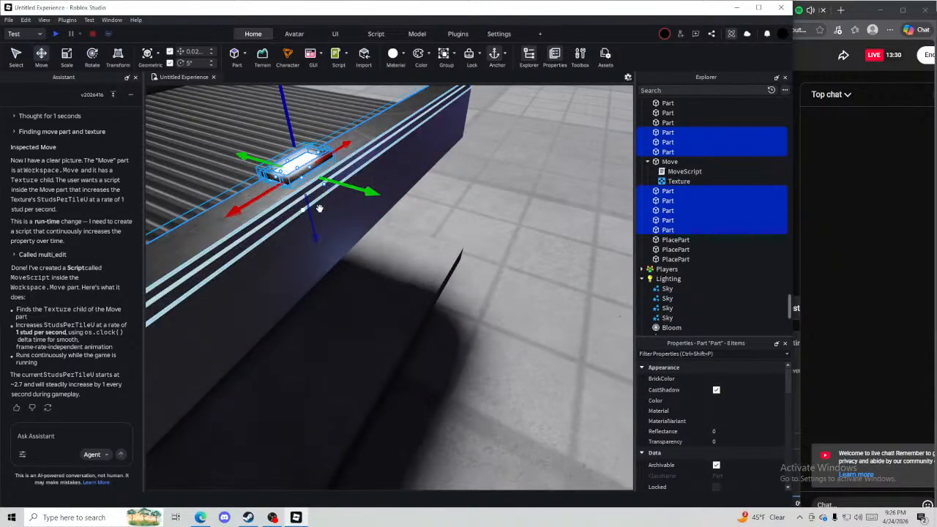
right_drag(319, 209, 348, 219)
ctrl+click(372, 230)
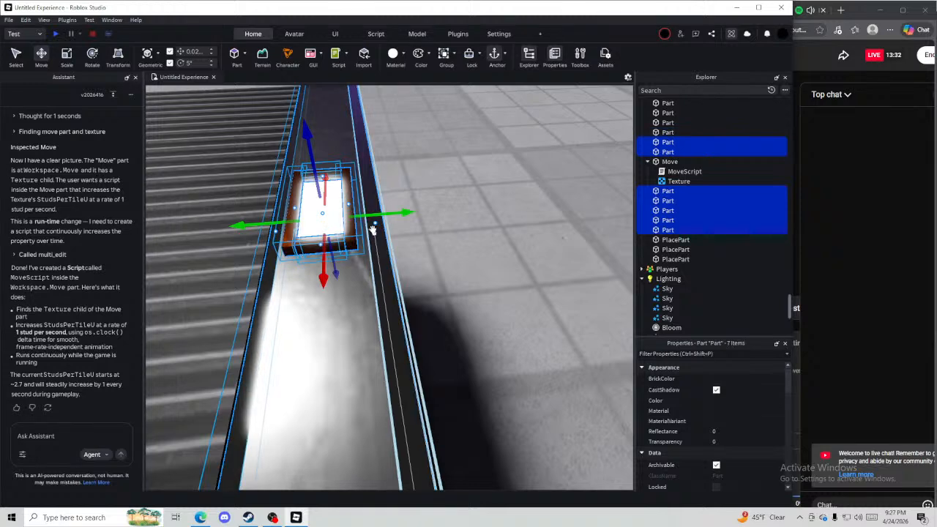
ctrl+click(375, 243)
ctrl+click(264, 289)
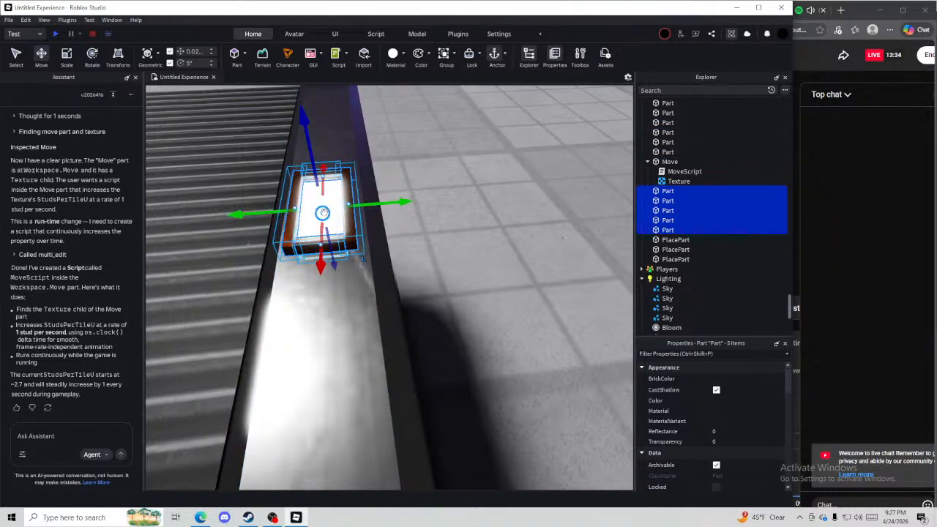
mouse_move(322, 213)
mouse_down()
mouse_move(318, 220)
mouse_move(325, 219)
mouse_up()
click(468, 251)
Look over the whole conveyor and switch the playtest mode to Run
key(d)
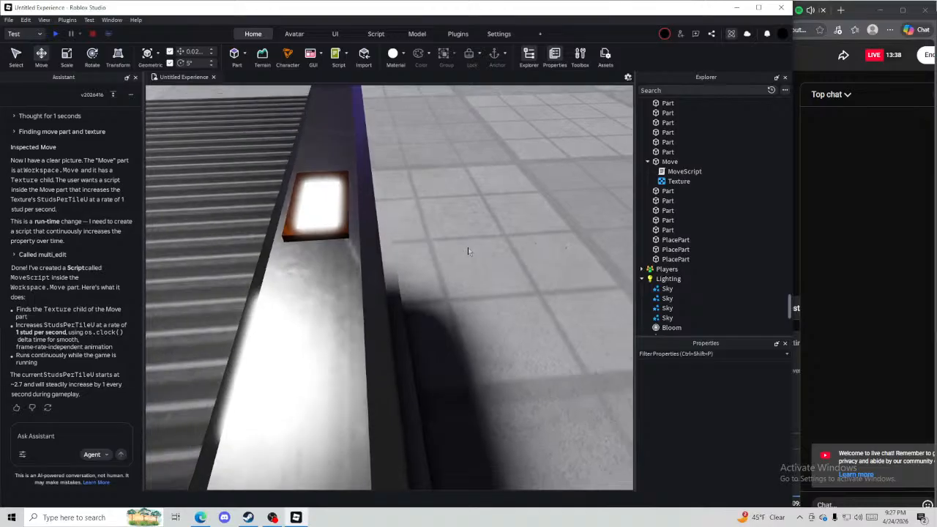
key(s)
right_drag(468, 251, 458, 238)
key(d)
key(s)
scroll(273, 245, up, 1)
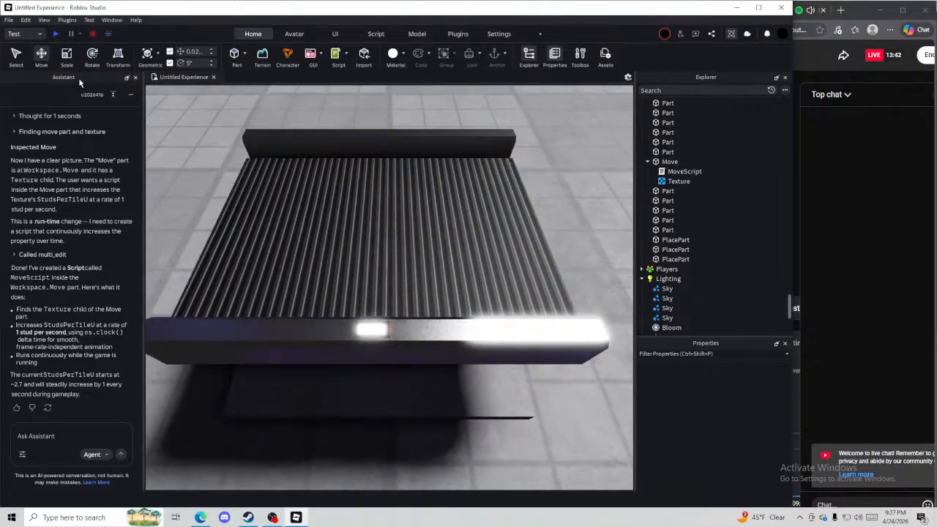
click(27, 35)
click(23, 94)
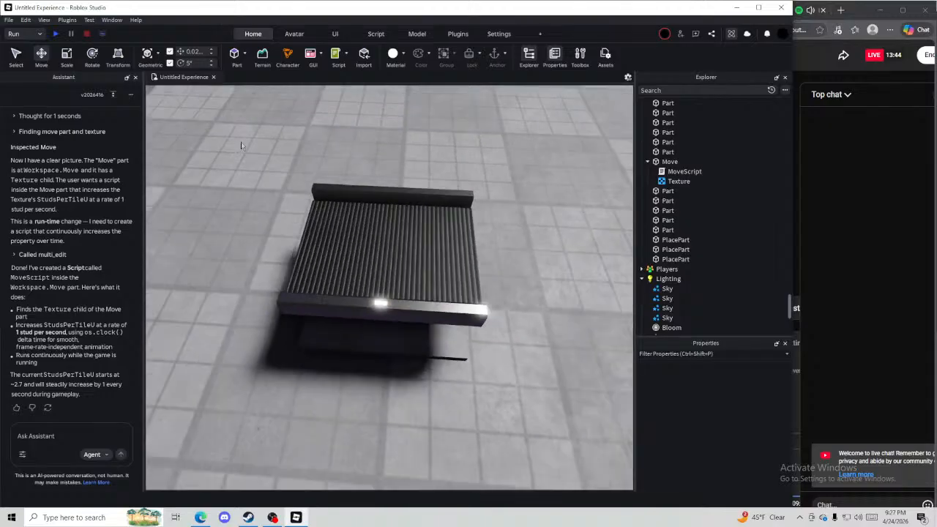
Run the simulation, check how the belt texture moves, and stop it
drag(242, 144, 579, 365)
click(418, 117)
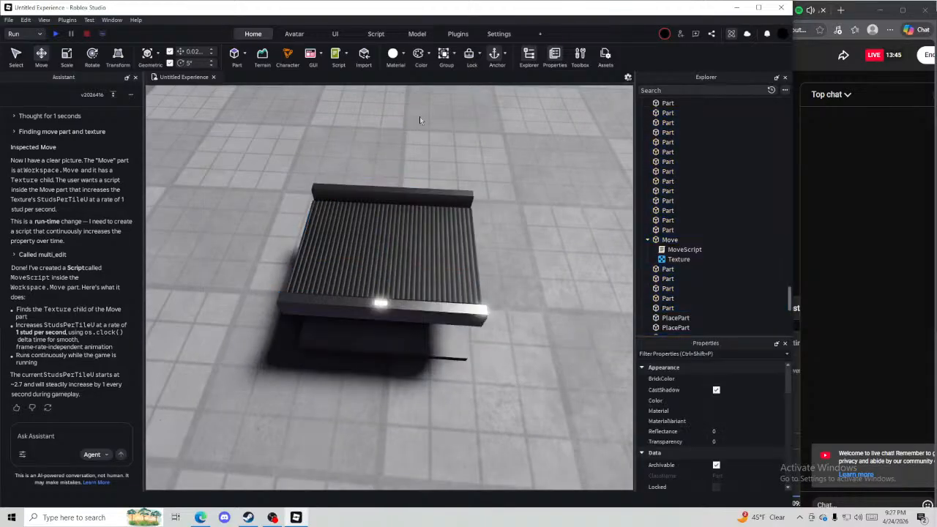
click(55, 34)
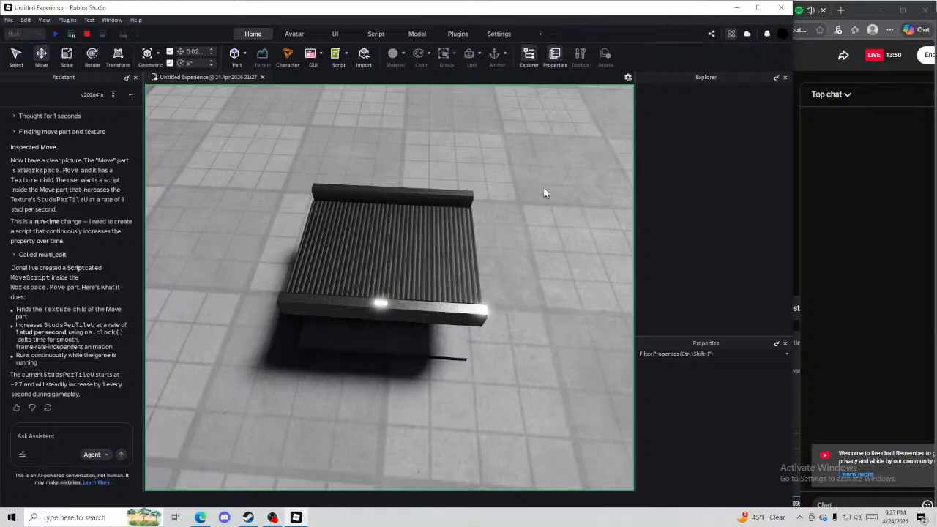
right_drag(436, 239, 434, 233)
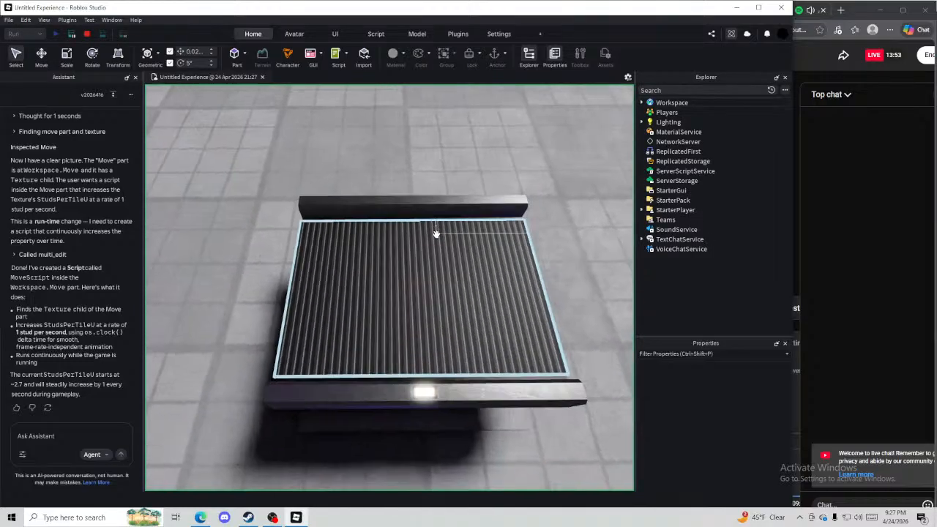
key(w)
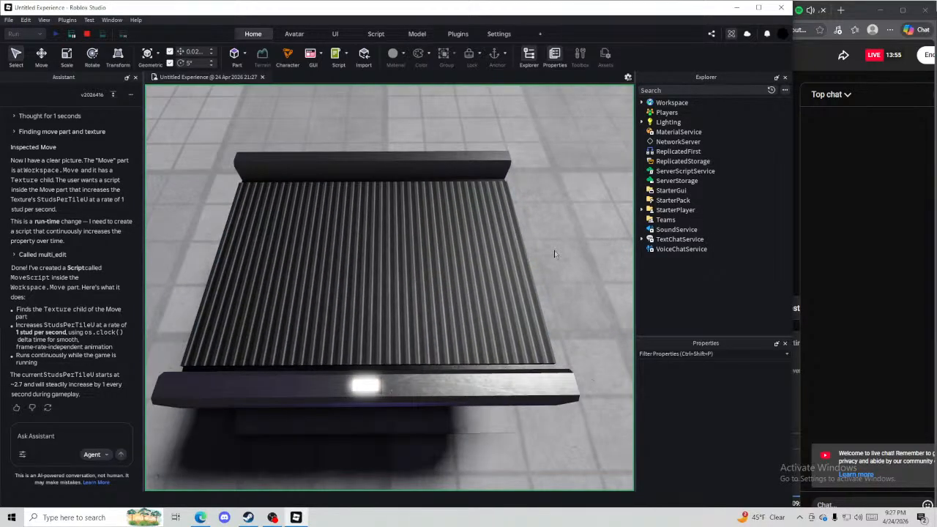
click(86, 34)
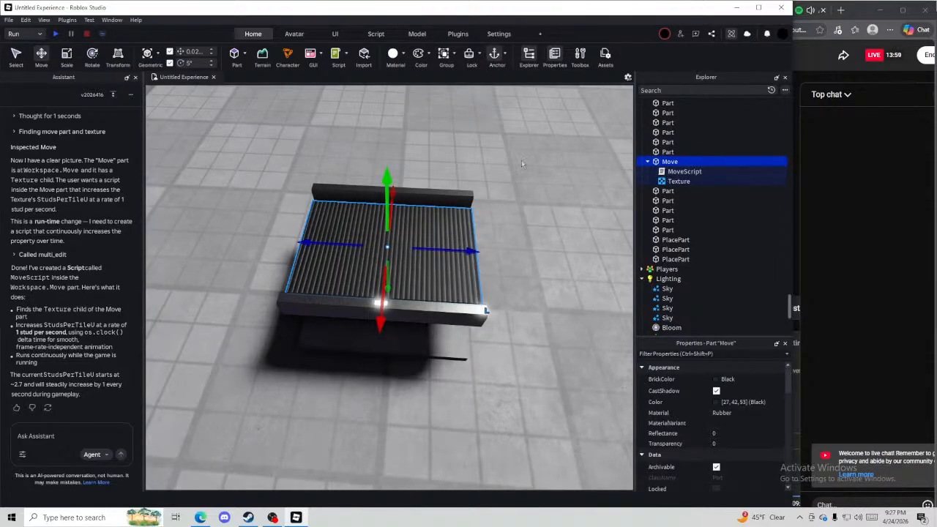
Set StudsPerTileV to 4 on the Move part's texture
key(w)
click(669, 184)
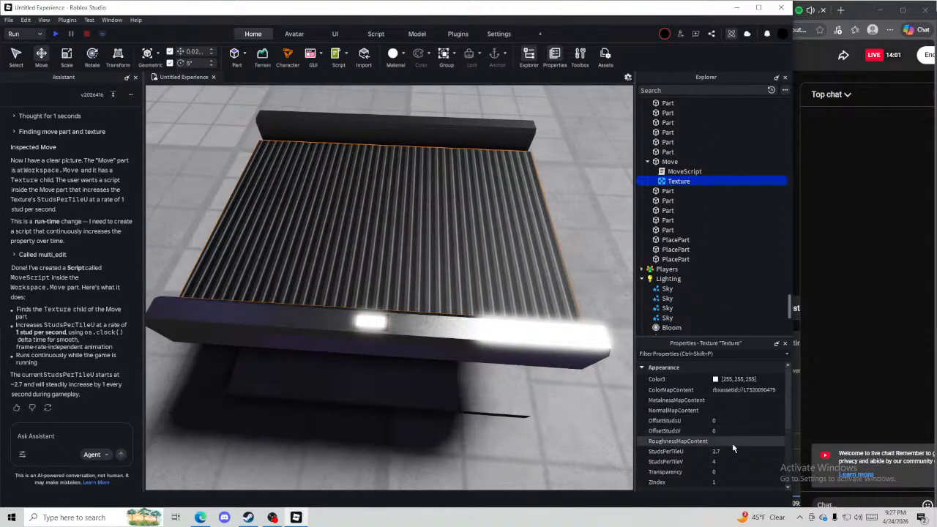
right_drag(604, 190, 601, 195)
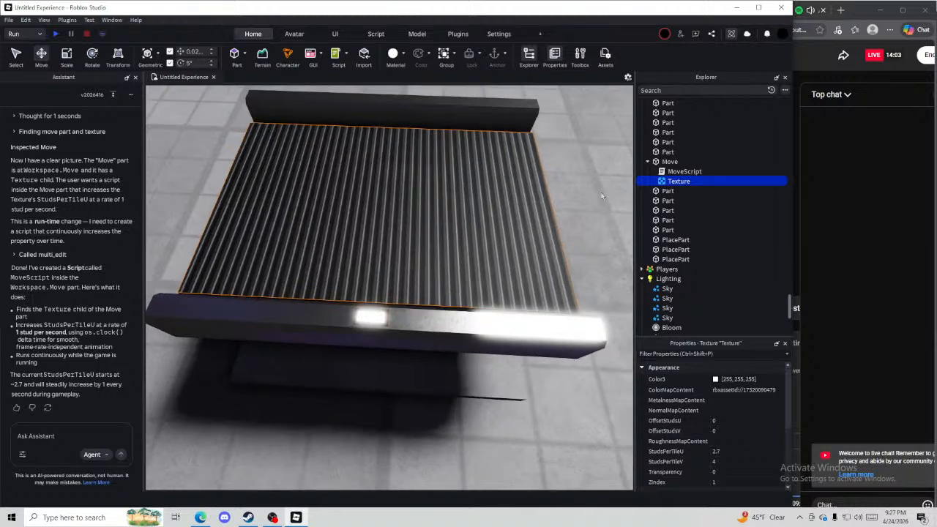
click(729, 459)
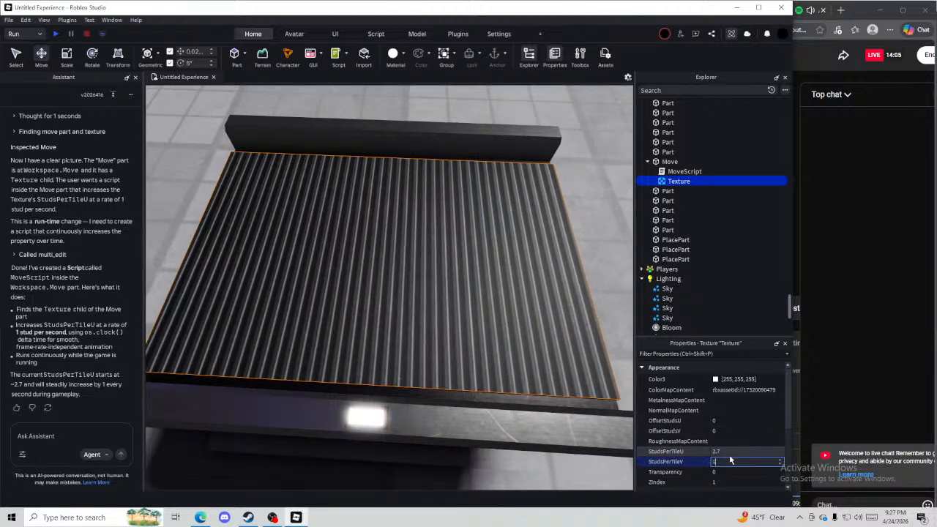
text(4)
key(Return)
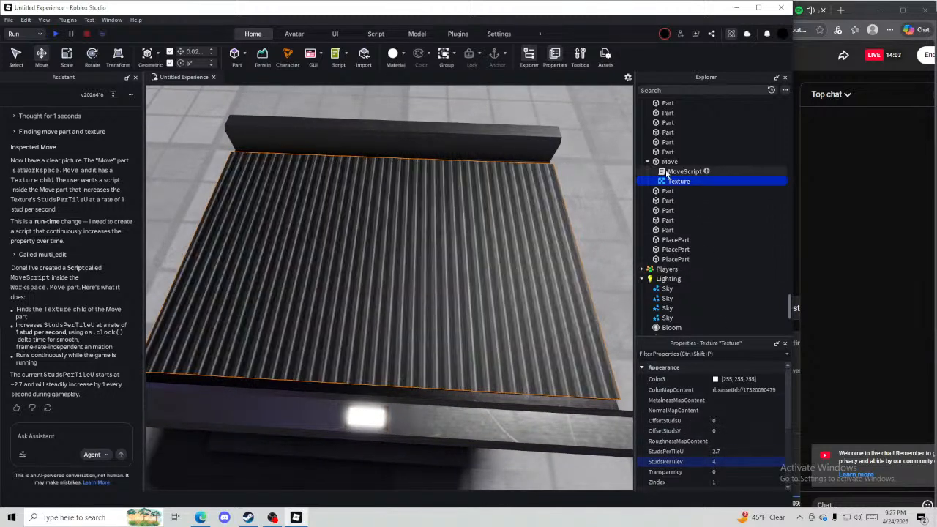
Edit line 16 of MoveScript so the loop increases the texture's StudsPerTilev property, and close the script
double_click(669, 171)
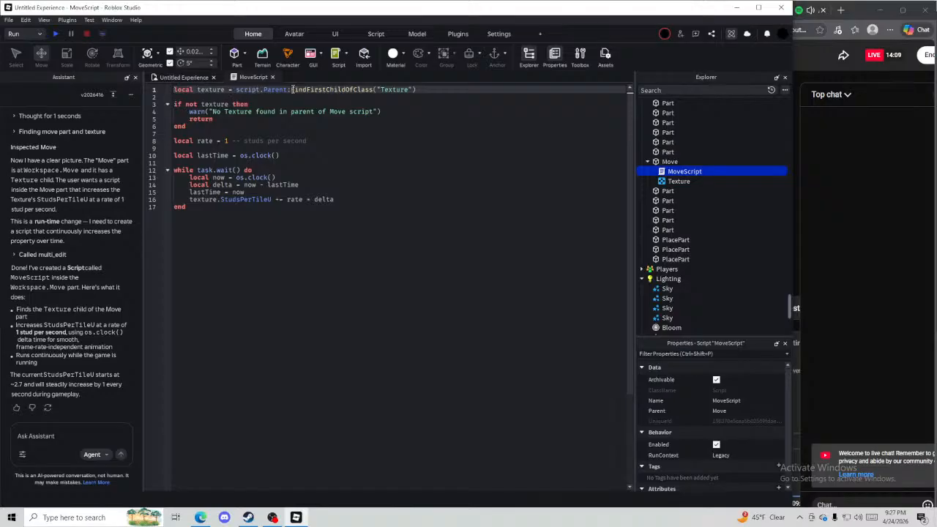
click(271, 199)
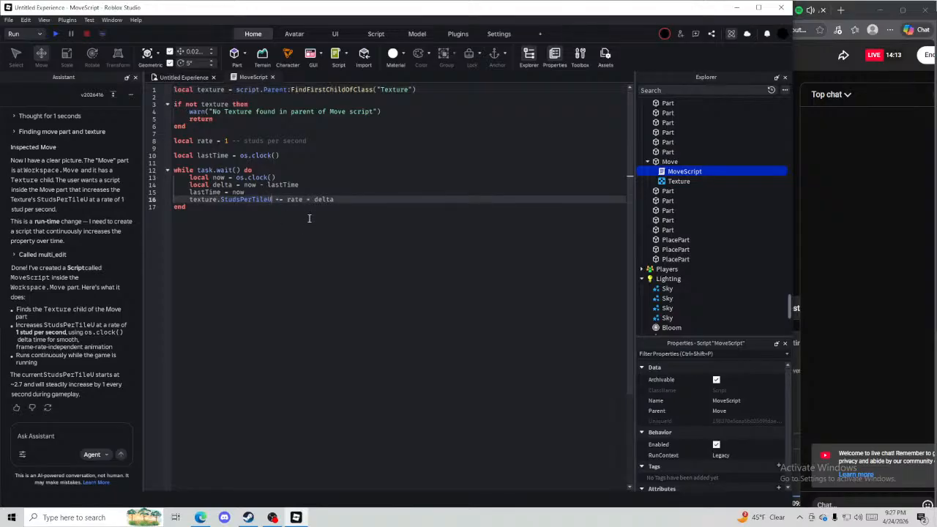
key(BackSpace)
text(ver)
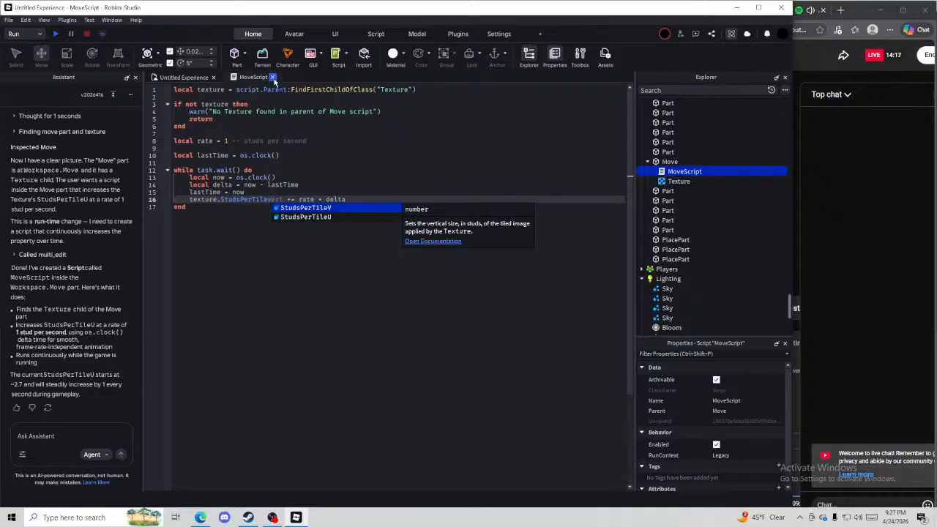
click(271, 77)
Run the simulation with the edited script, examine the belt from another angle, and stop it
key(F8)
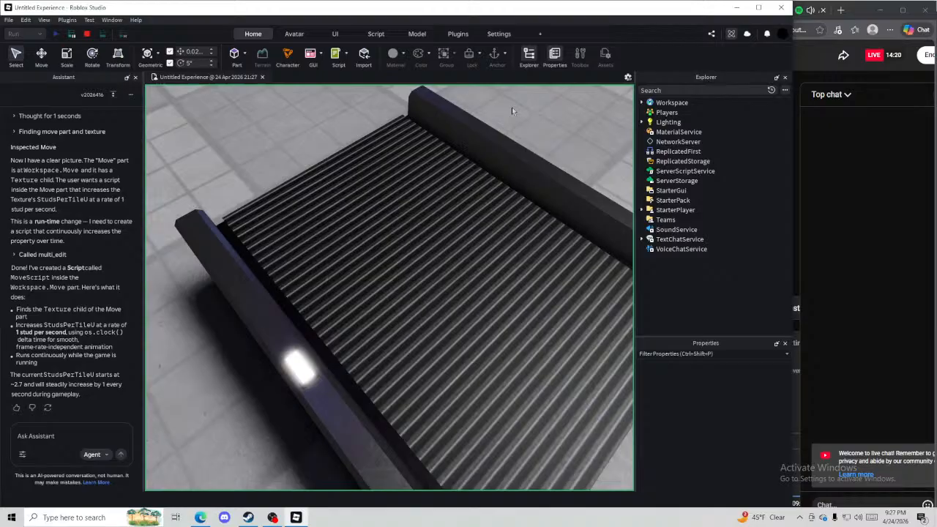
right_drag(512, 111, 512, 111)
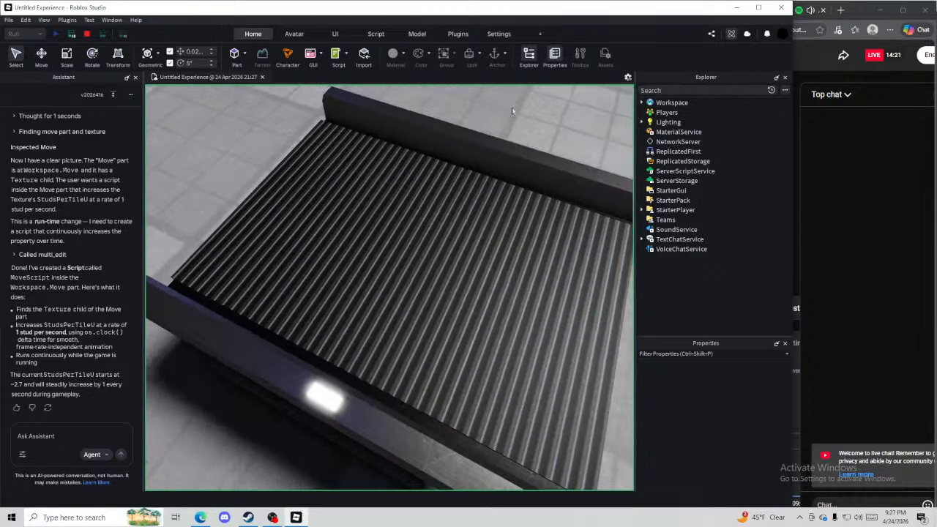
click(86, 33)
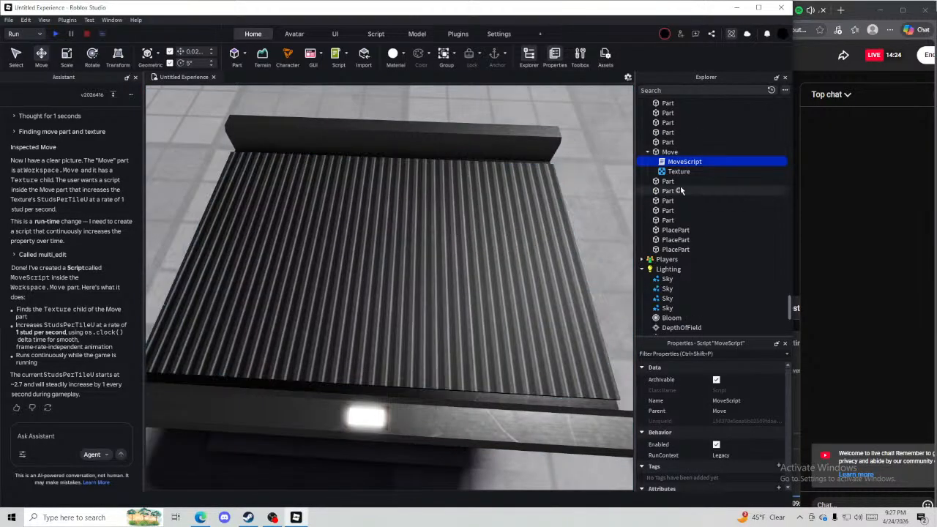
Set the property increased in MoveScript's loop to StudsPerTileV using the suggested completion, and run the simulation
double_click(673, 162)
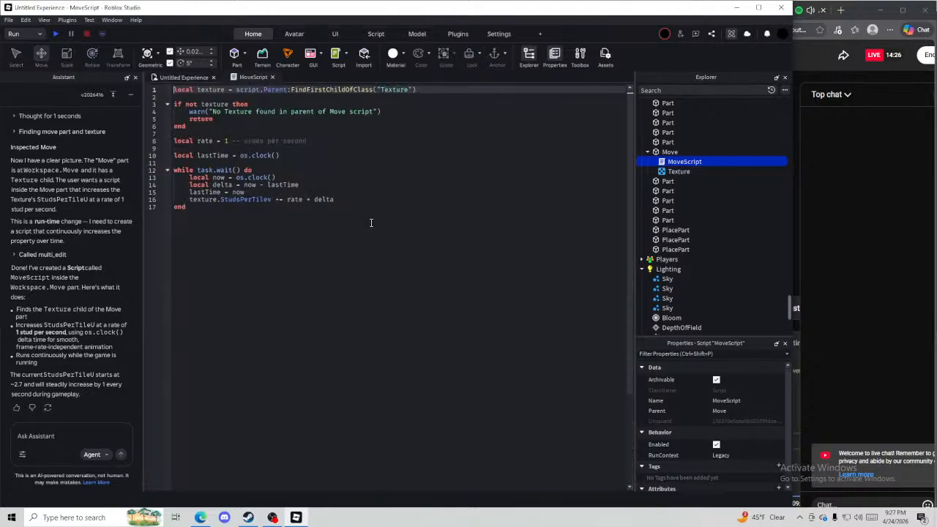
click(271, 198)
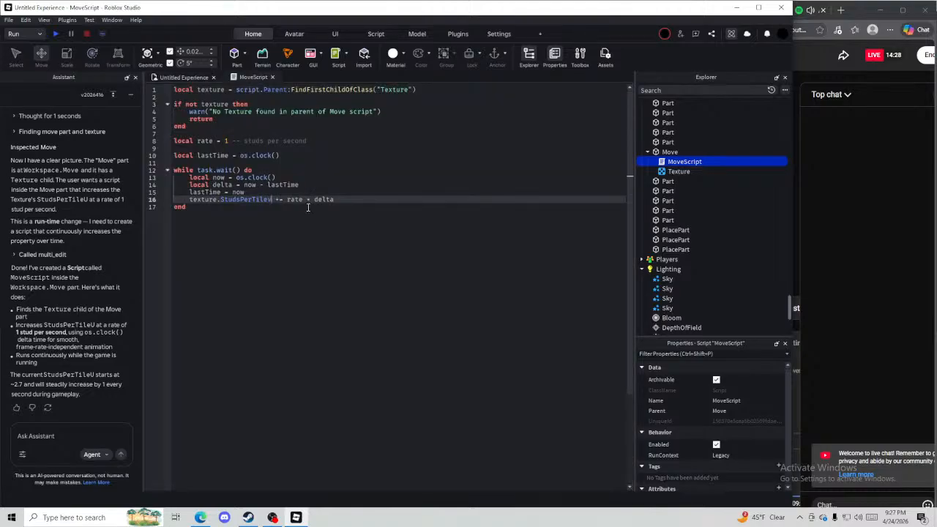
text(v)
key(BackSpace)
text(vert)
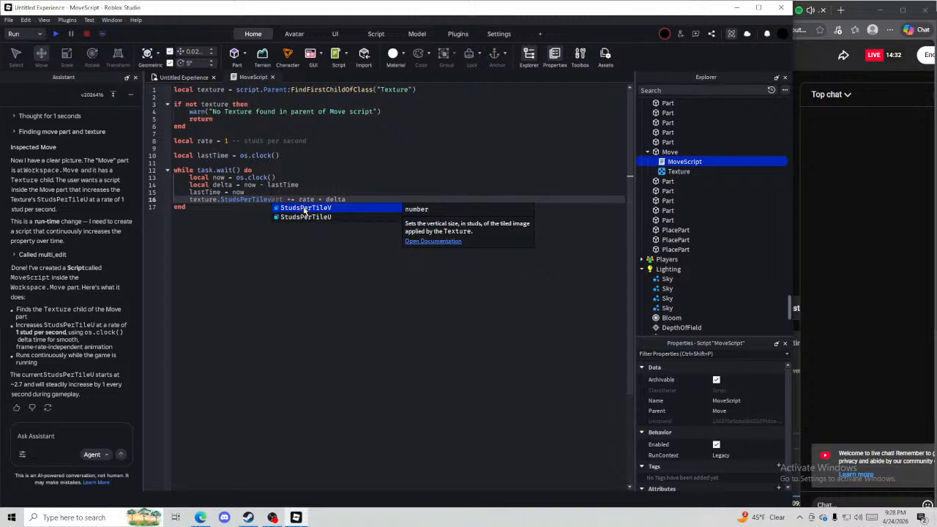
click(305, 208)
click(272, 77)
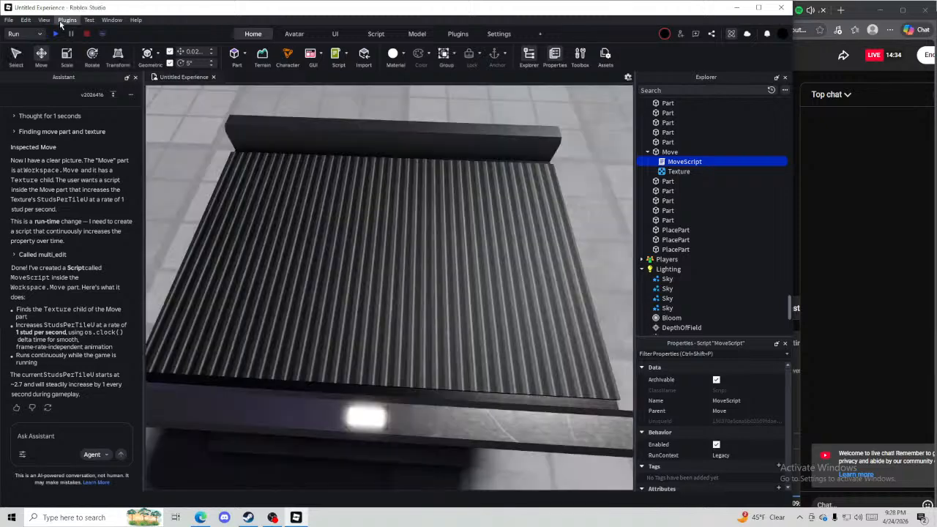
click(55, 34)
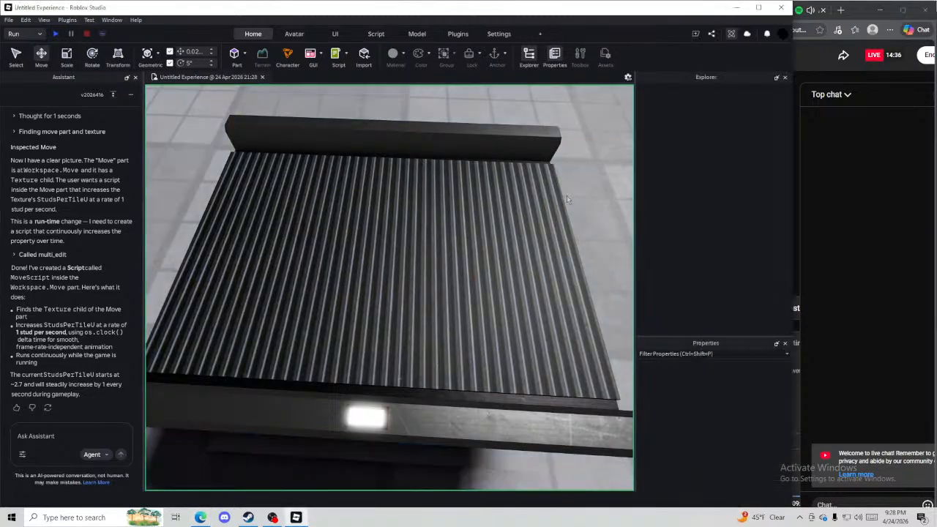
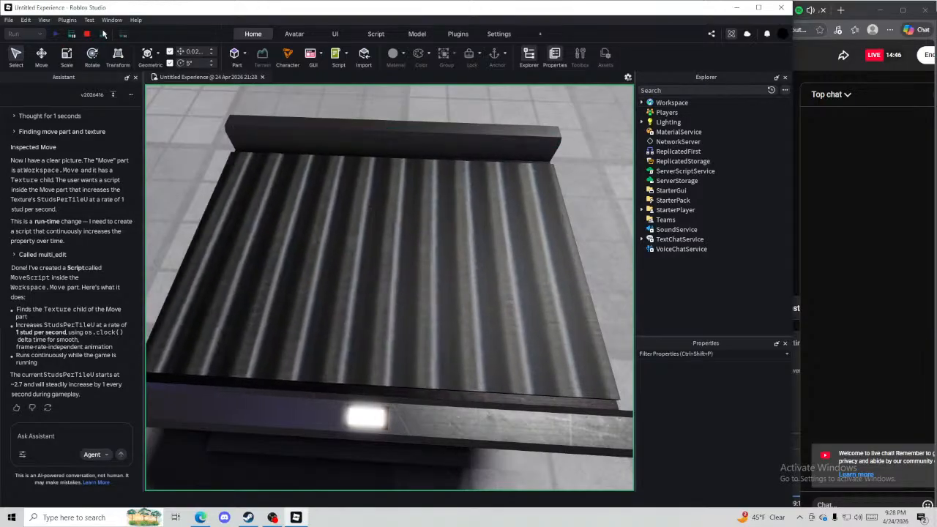
Stop the simulation, change line 16 of MoveScript so the loop increases the texture's OffsetStudsV, and close the script
key(shift+F5)
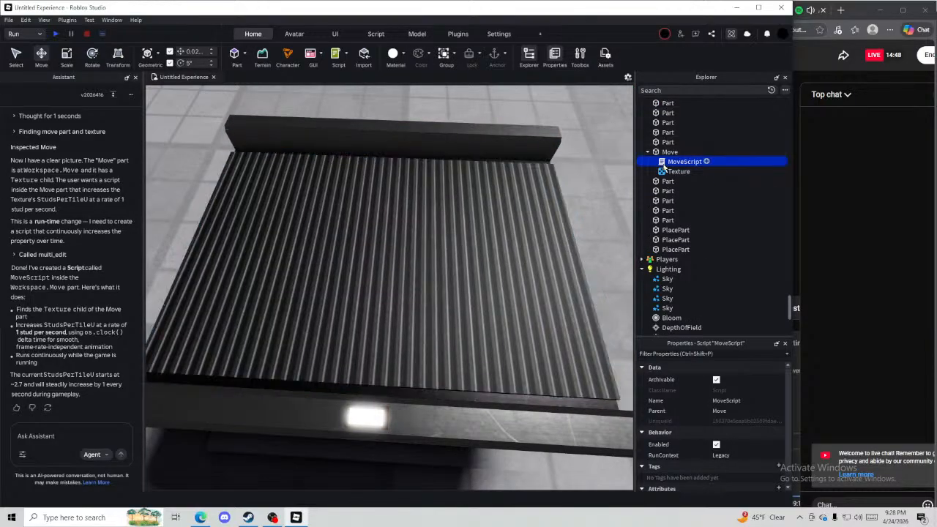
click(673, 171)
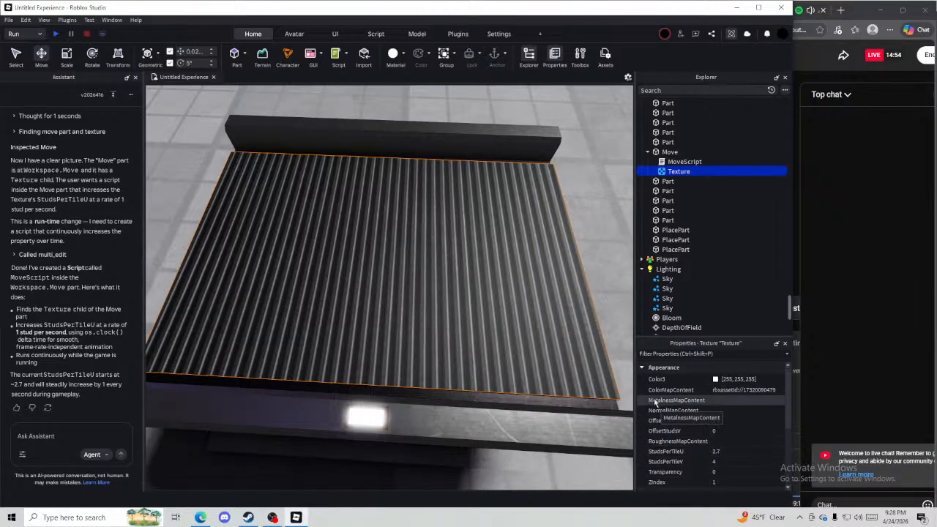
double_click(680, 161)
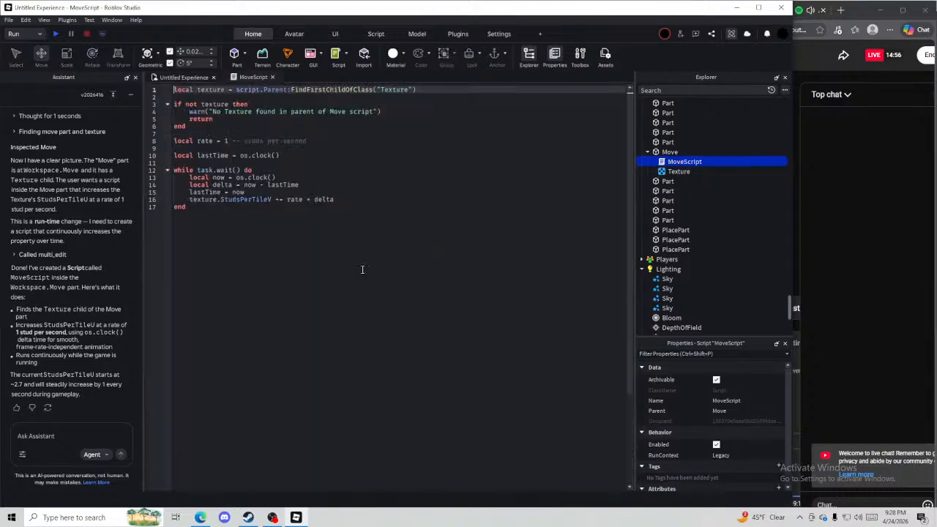
double_click(271, 198)
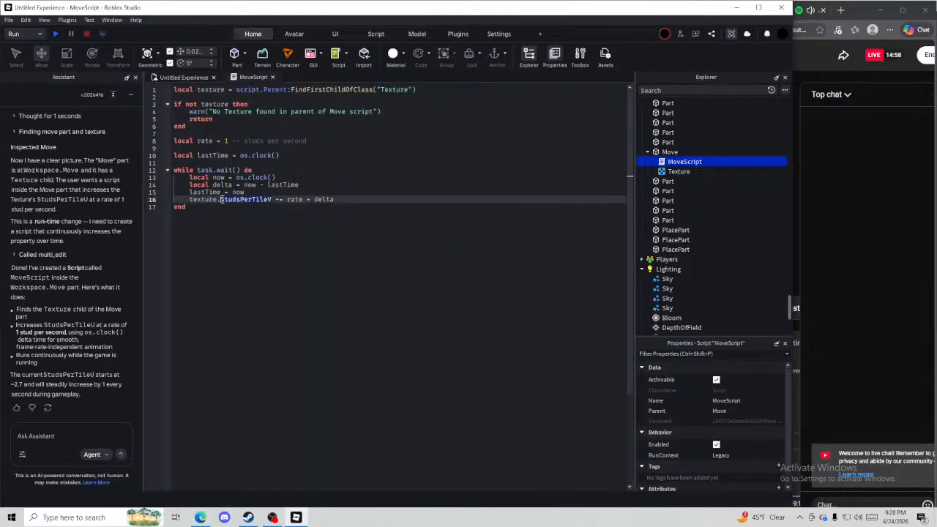
text(Offset)
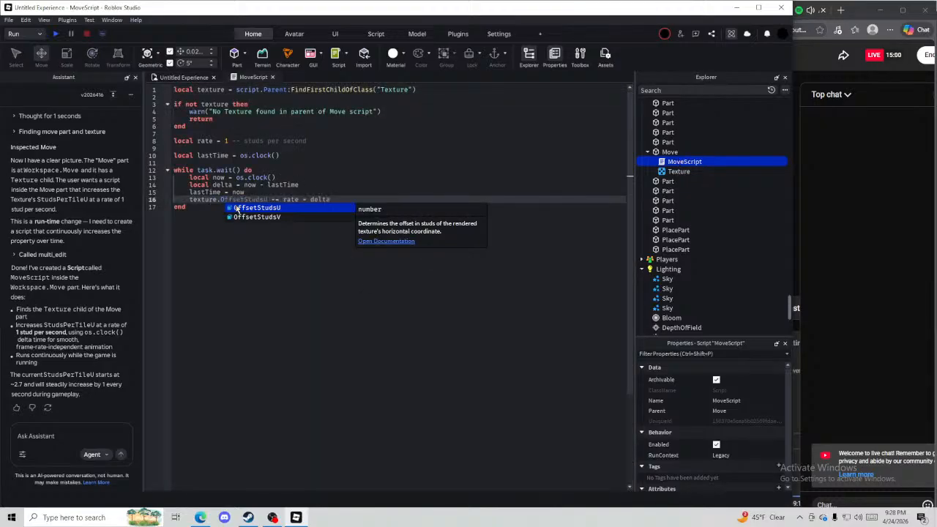
key(Down)
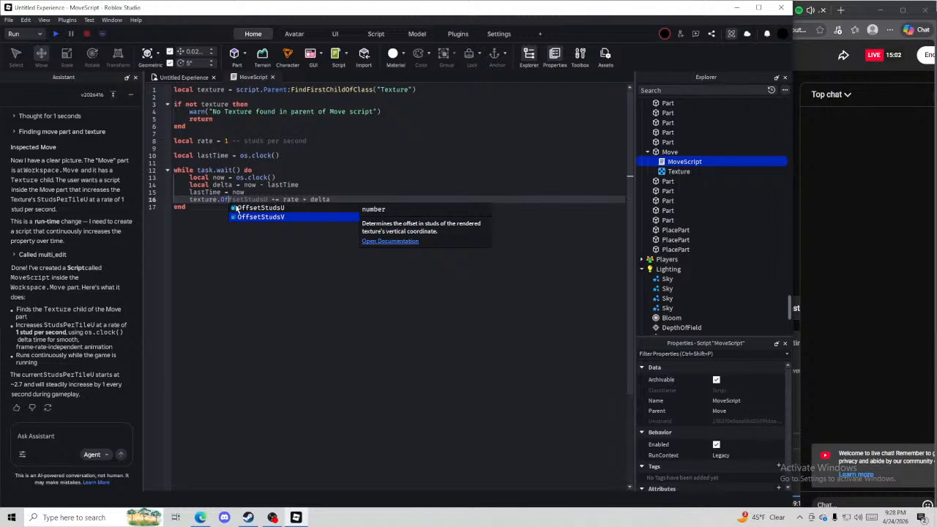
key(Return)
click(273, 77)
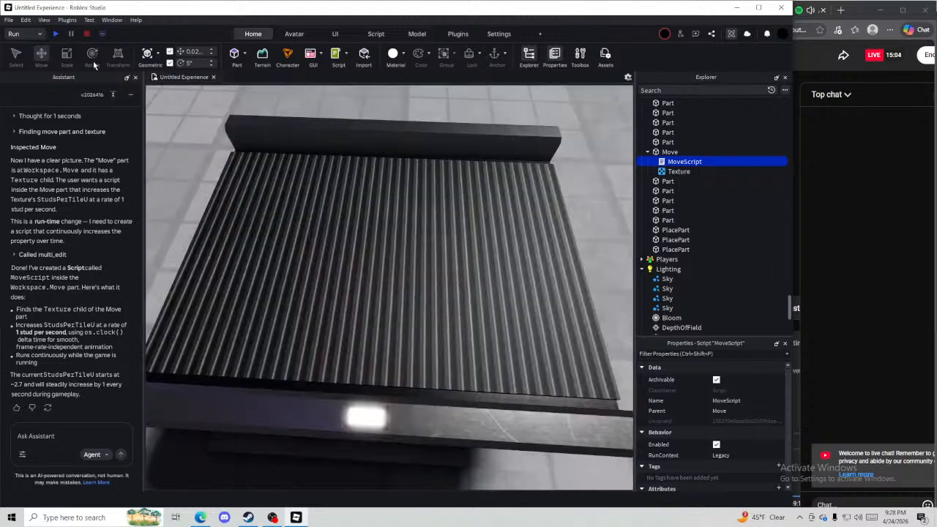
Run the simulation and place a copy of the whole conveyor section end to end with the original to test the belt
click(55, 33)
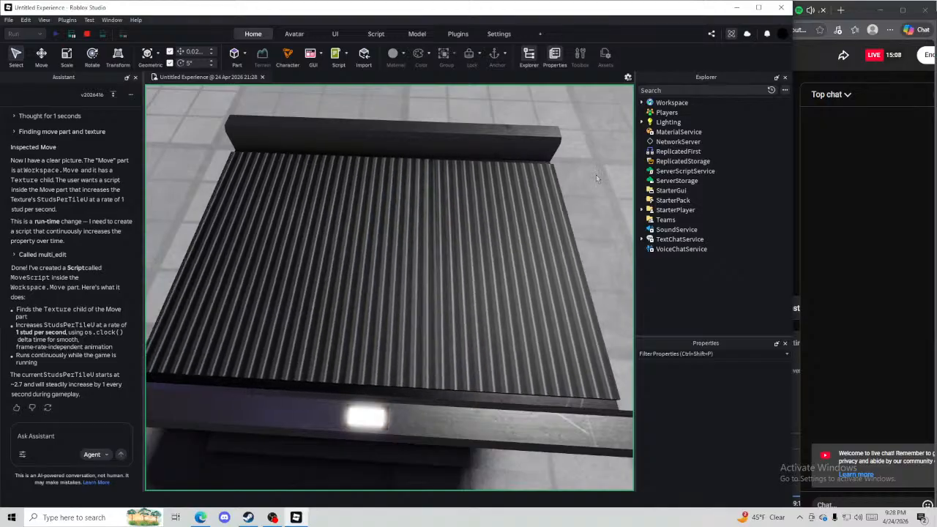
scroll(595, 174, down, 3)
right_click(596, 174)
right_click(542, 395)
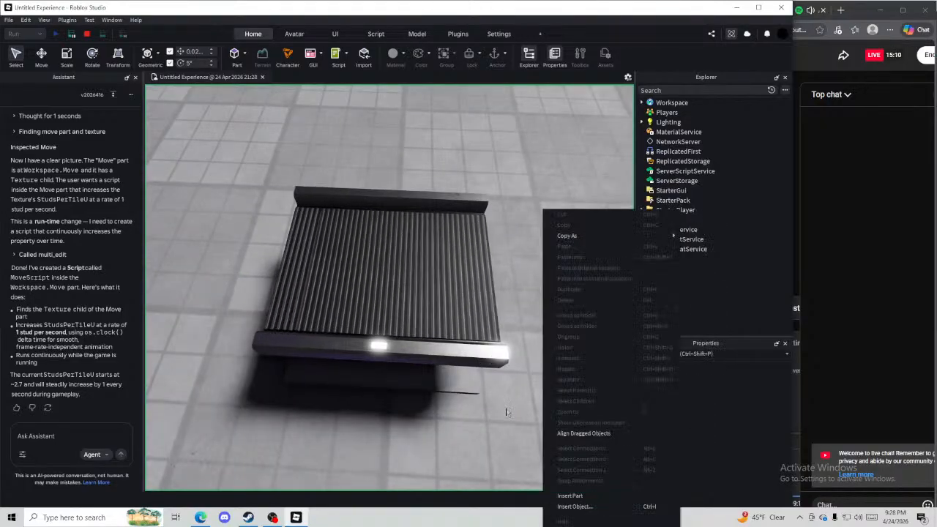
click(507, 412)
scroll(507, 412, down, 2)
drag(507, 412, 281, 207)
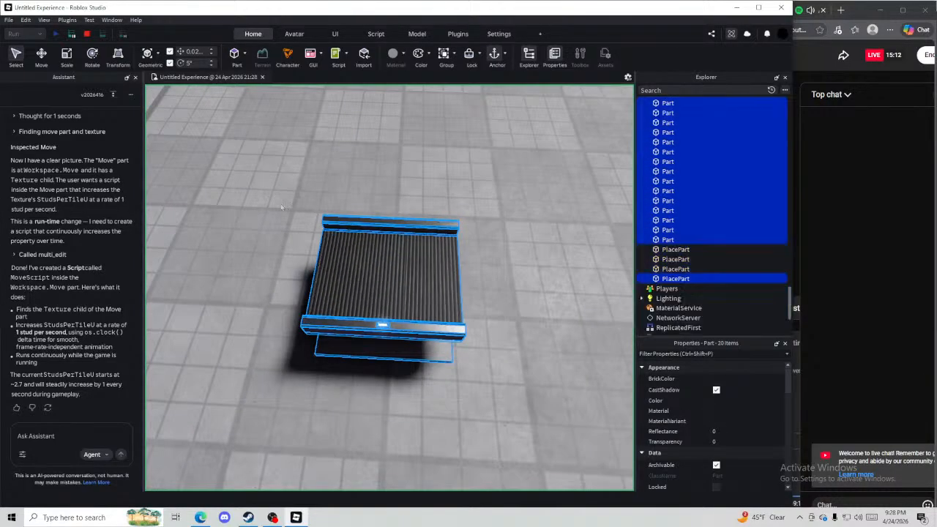
key(ctrl+2)
drag(322, 275, 540, 302)
Examine the moving belt texture across the seam between the two conveyor sections, and stop the simulation
key(d)
key(w)
key(s)
click(413, 167)
key(s)
key(d)
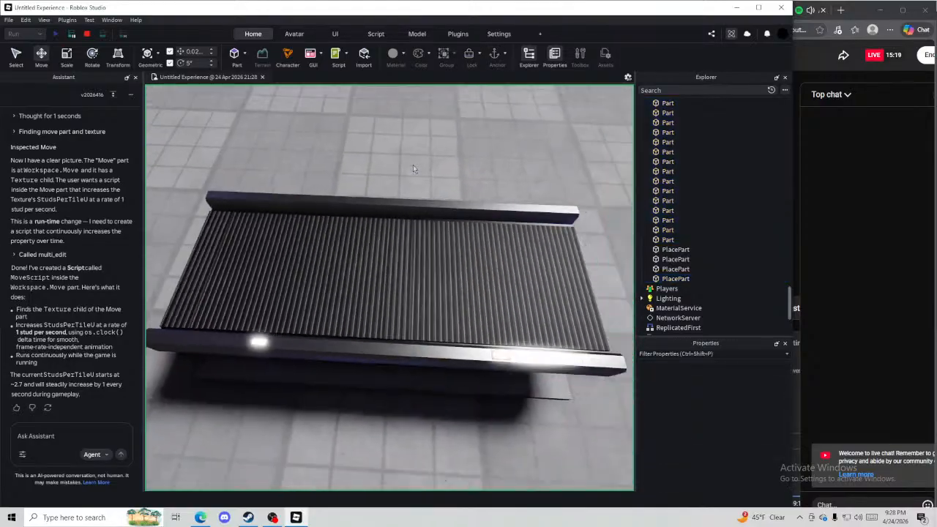
key(s)
key(d)
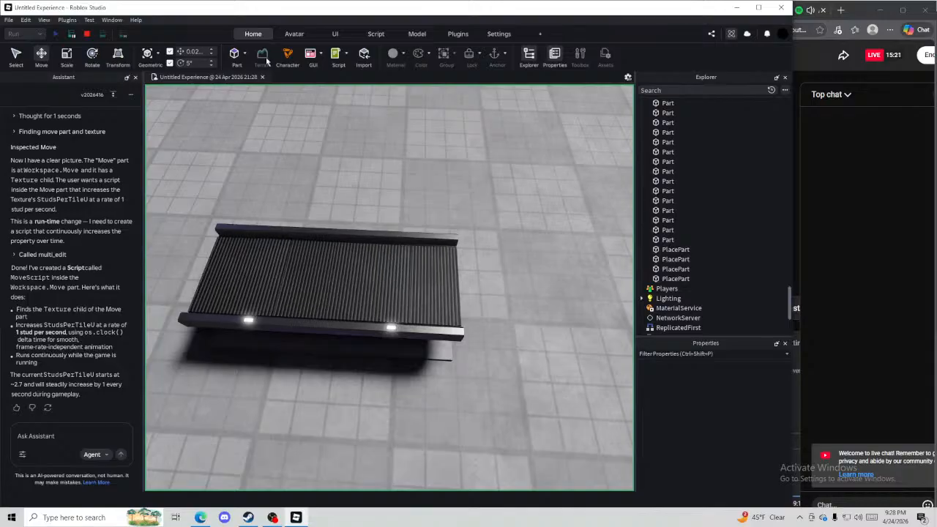
click(86, 35)
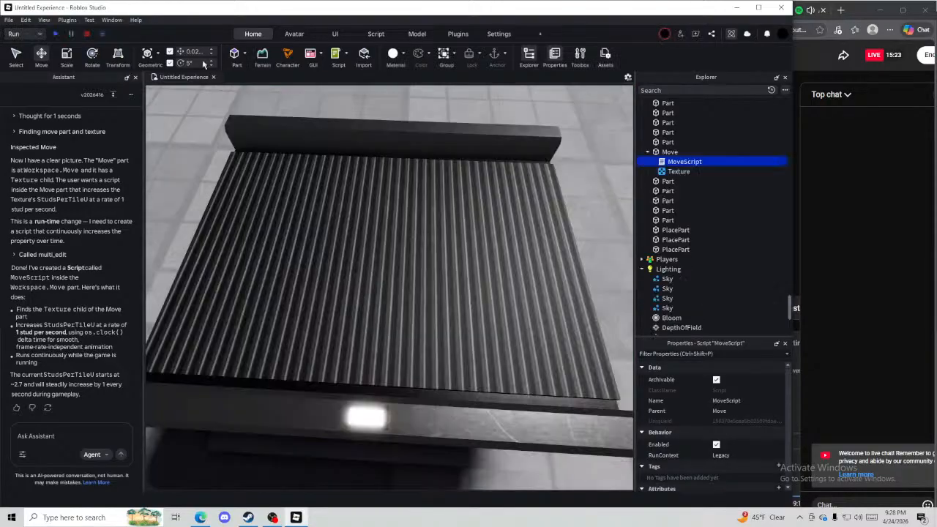
Set the move snapping increment to 0.05 and clear the selection
click(198, 52)
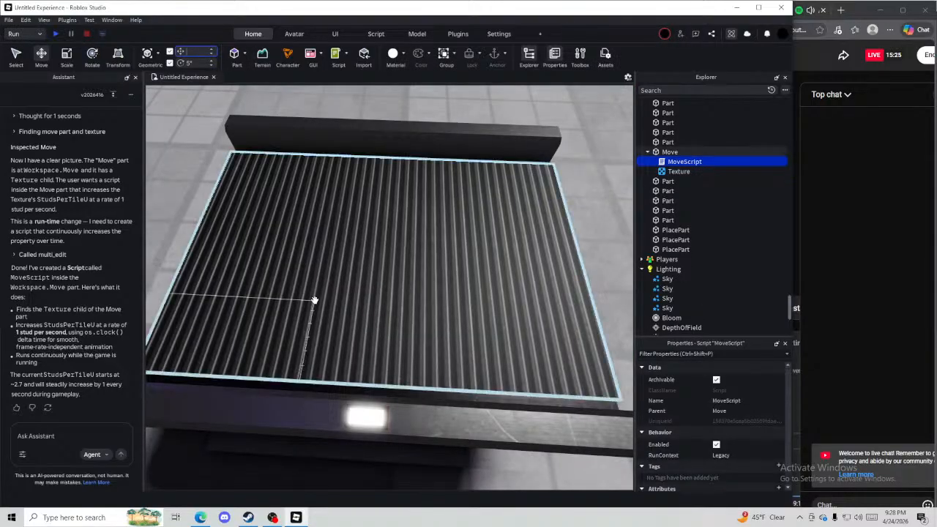
key(Return)
click(209, 157)
scroll(330, 375, down, 2)
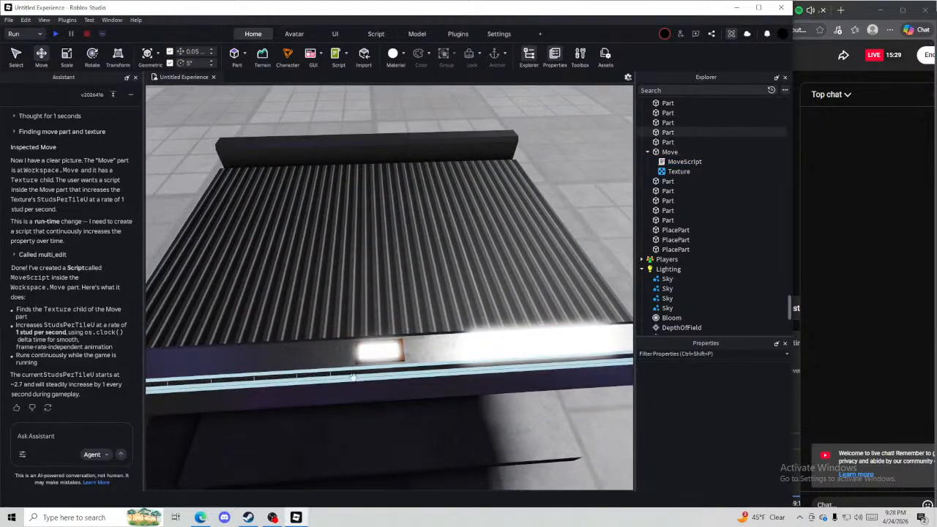
Ask the Assistant to keep the changes but make textures on multiple lined-up Move parts align in position, without hard lines in their movement
click(669, 152)
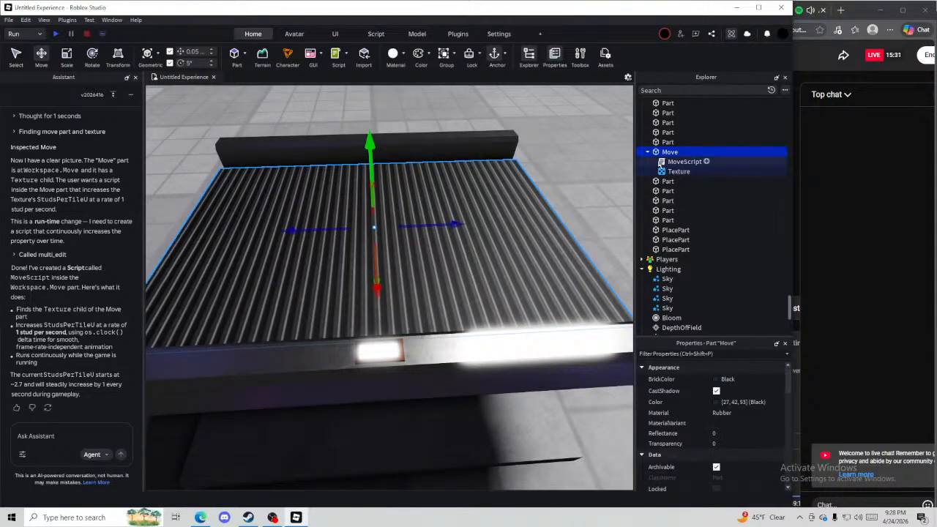
click(51, 435)
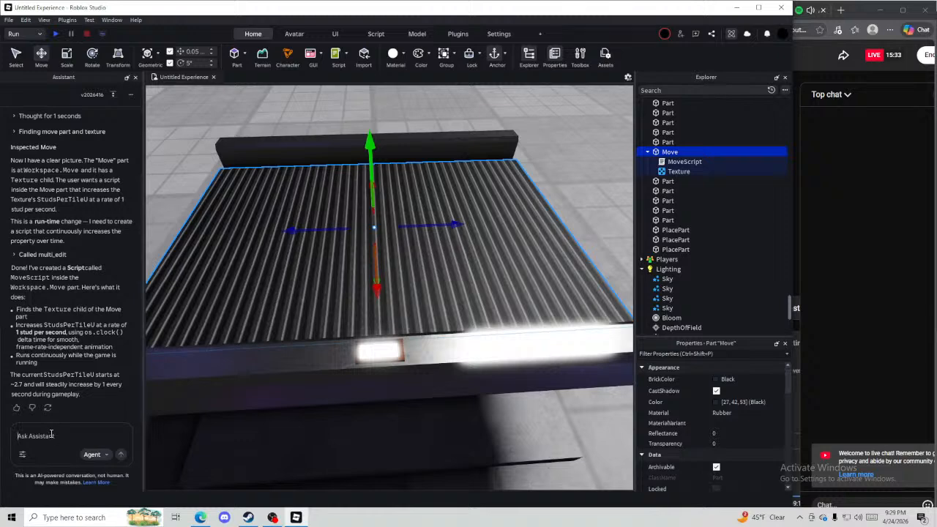
text(keep my changes but make)
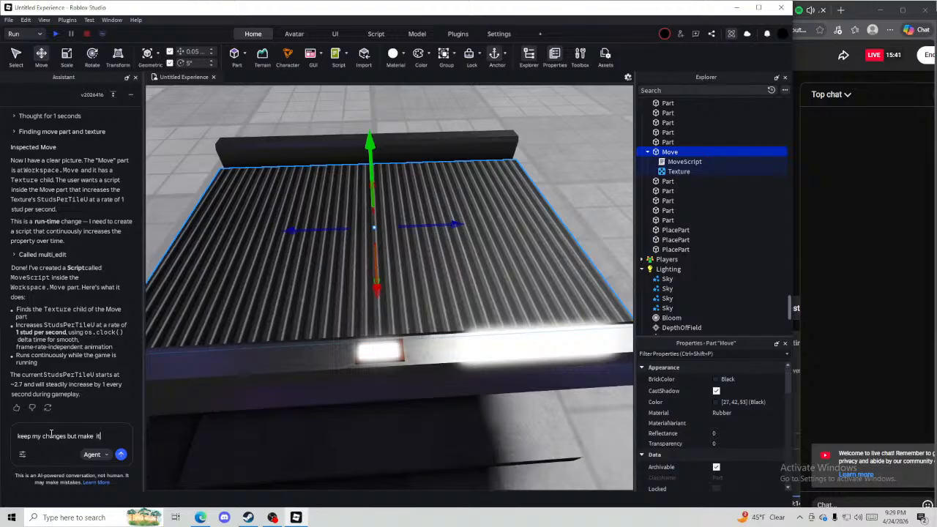
text(  it so if theres multiple of the mov)
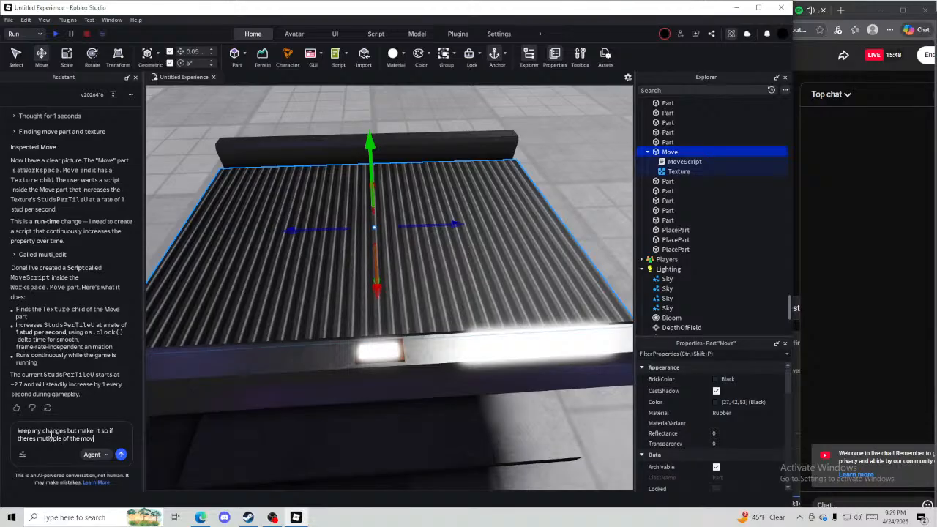
text(rts lined up the texture move)
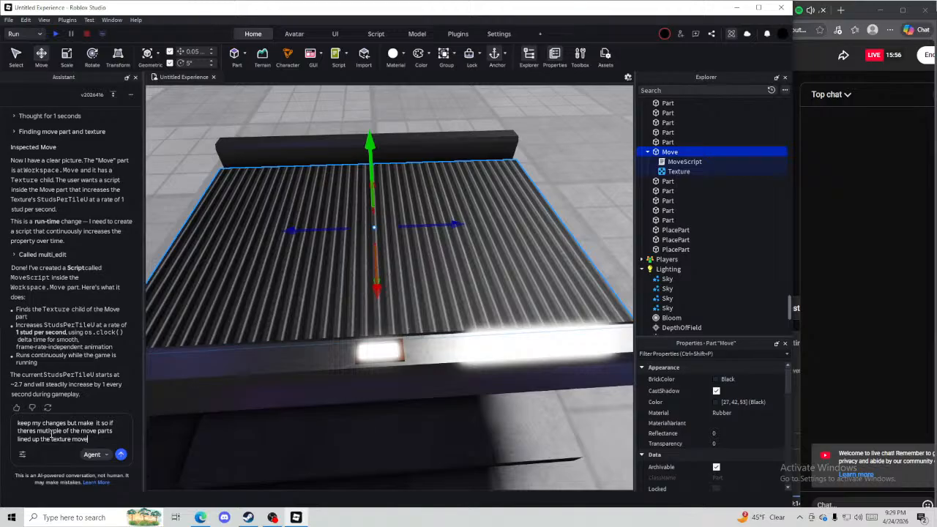
text(ment)
text(snt have any hard lines and alig)
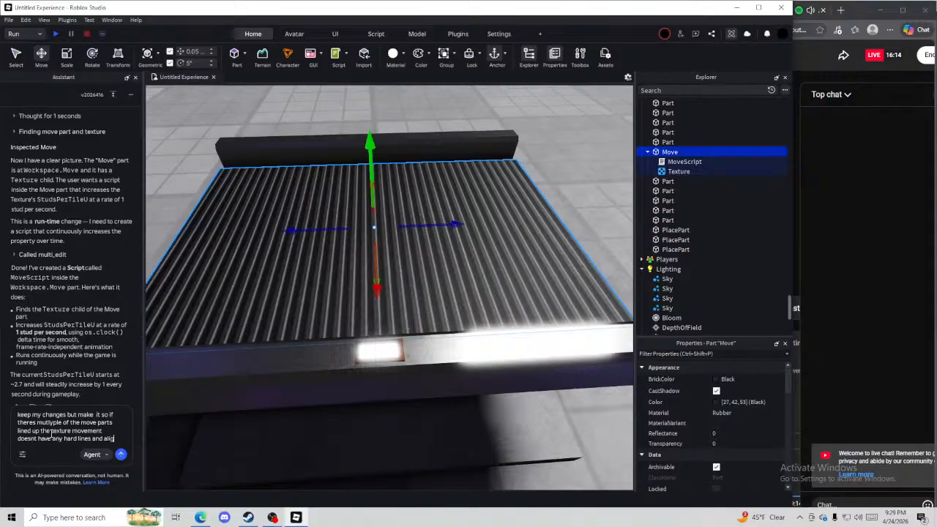
text(ns)
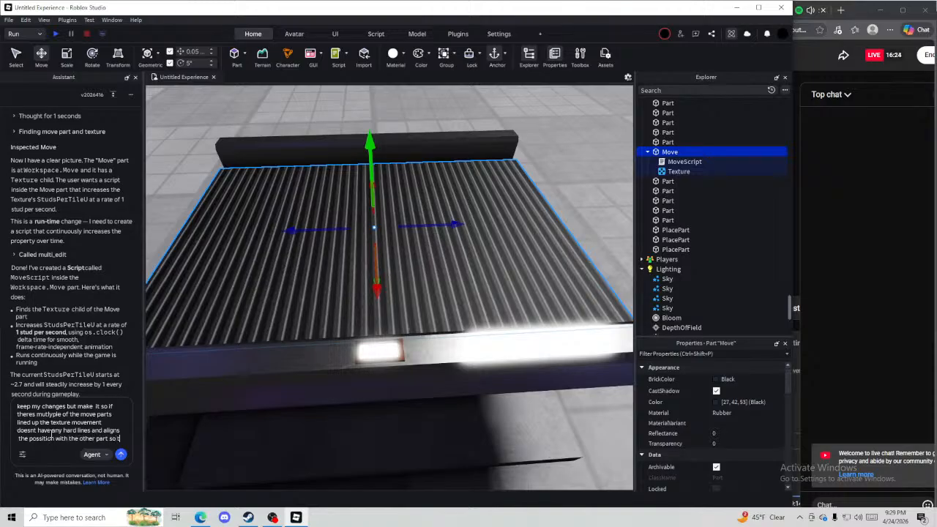
text(heyre the same)
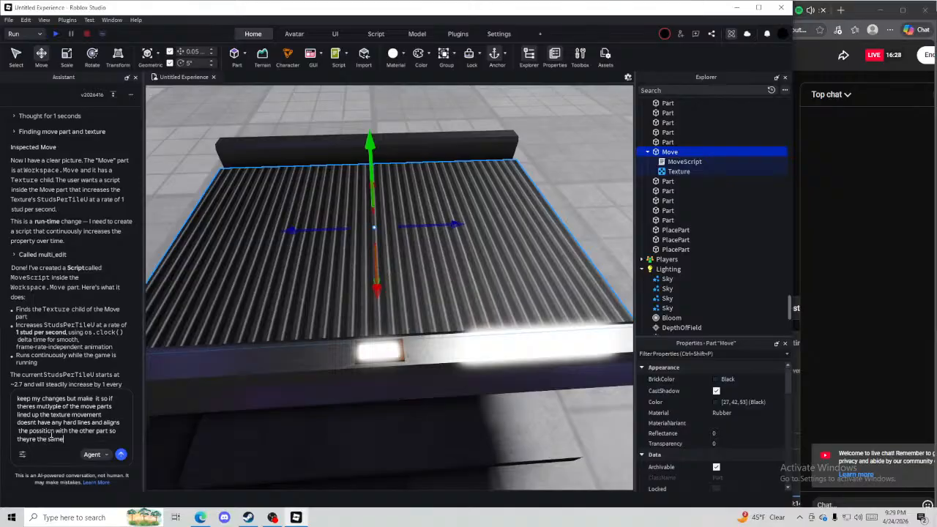
key(Return)
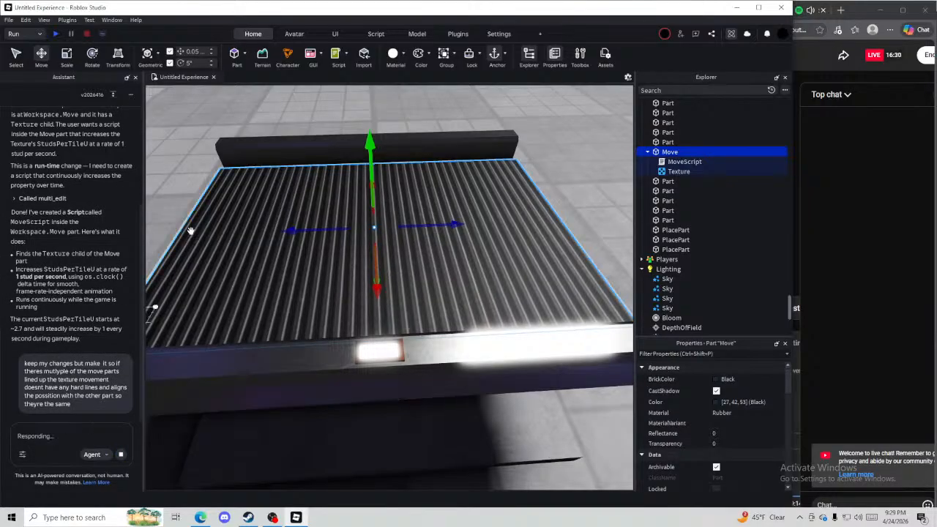
Select the five parts of the framed neon light and shift them along the rail by 0.925 studs
click(197, 156)
click(597, 167)
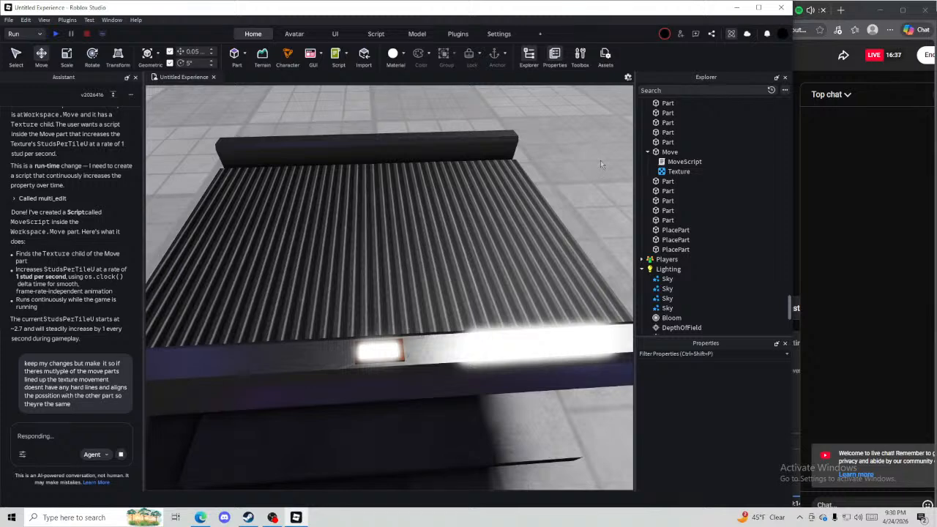
right_drag(346, 382, 346, 380)
right_drag(390, 278, 384, 275)
drag(367, 259, 252, 282)
key(f)
drag(251, 282, 251, 280)
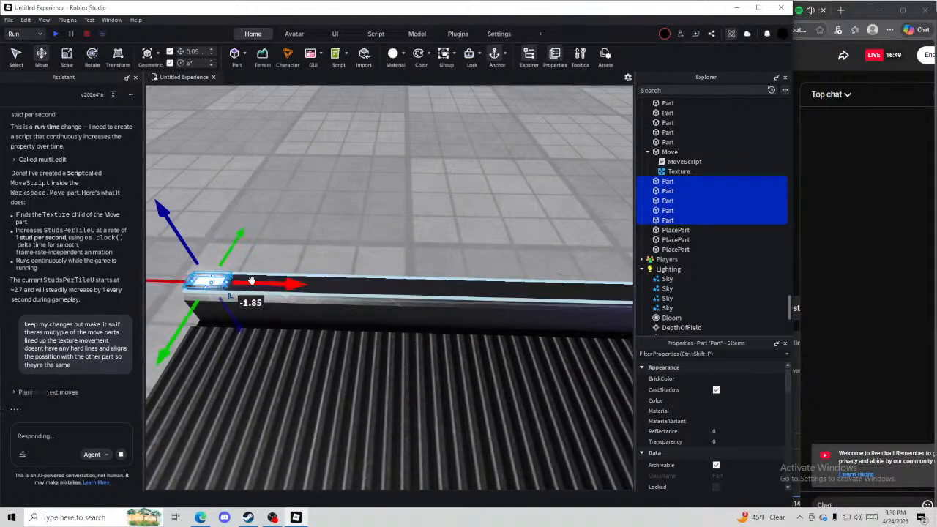
right_drag(251, 280, 291, 293)
scroll(291, 293, up, 2)
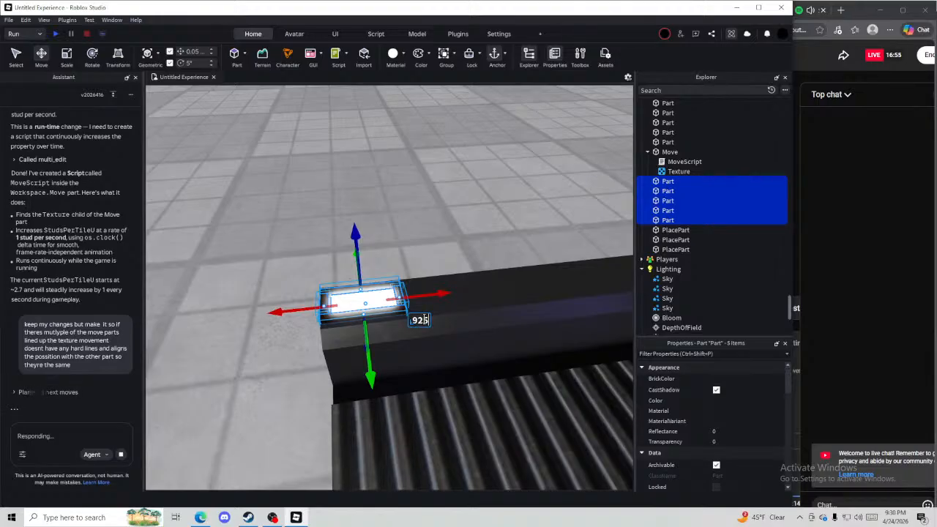
key(Return)
Duplicate the framed neon light and move the copy 1.85 studs back along the same rail
scroll(487, 223, down, 5)
right_drag(487, 223, 490, 228)
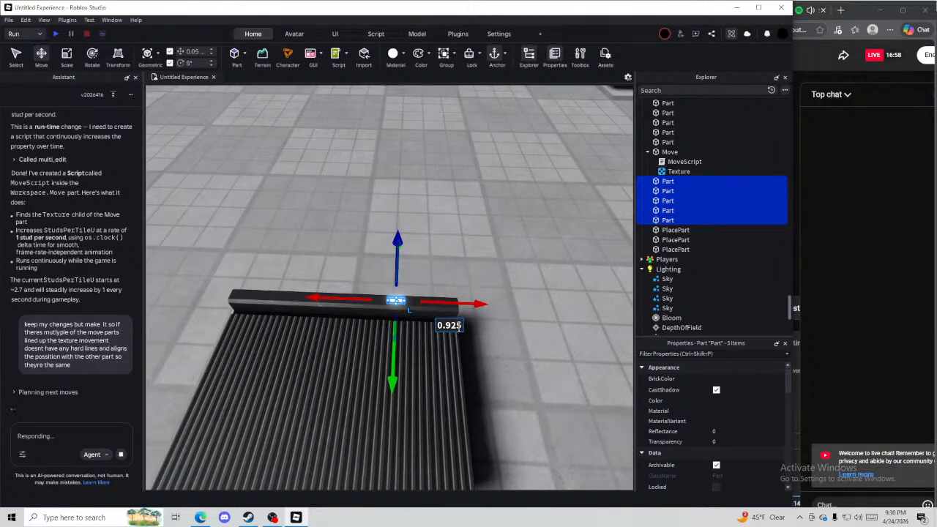
key(ctrl+d)
drag(472, 303, 369, 300)
Copy the pair of framed neon lights onto the conveyor's opposite rail and clear the selection
key(w)
right_drag(436, 243, 432, 262)
key(s)
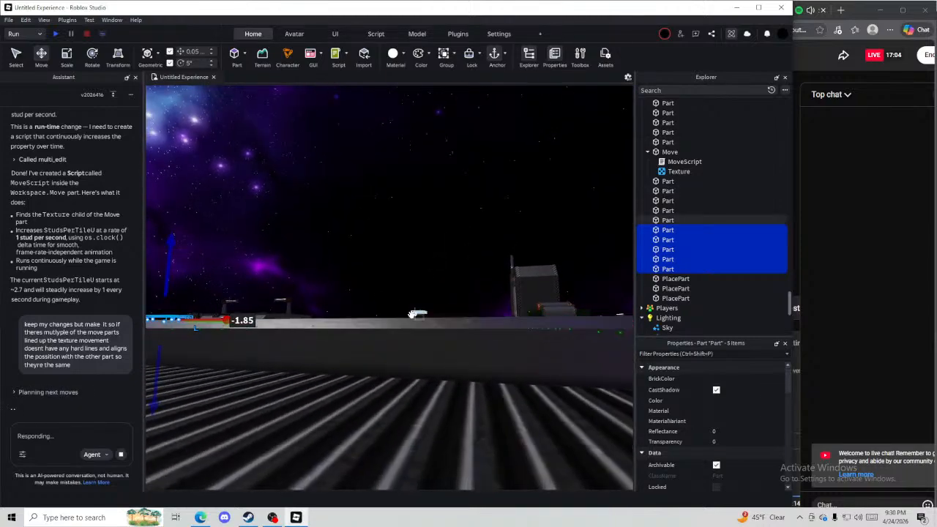
drag(457, 321, 490, 325)
right_drag(490, 325, 489, 325)
key(a)
drag(482, 289, 412, 291)
click(439, 215)
right_drag(439, 215, 439, 215)
key(s)
right_drag(503, 333, 503, 333)
key(w)
click(890, 345)
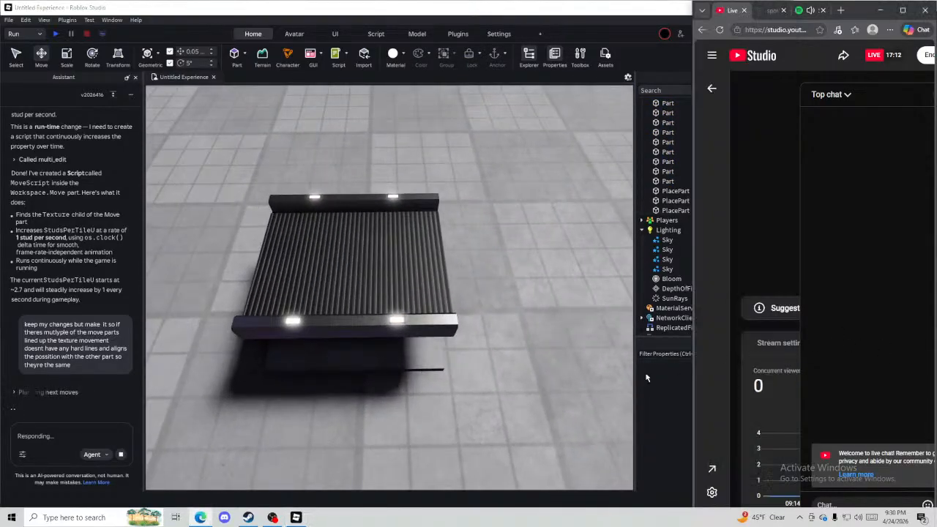
mouse_move(695, 398)
mouse_down()
mouse_move(293, 397)
mouse_move(694, 397)
mouse_up()
Examine the conveyor's rail ends, light frames and underside from low angles
key(w)
right_drag(536, 377, 556, 400)
key(s)
key(s)
key(w)
key(w)
right_drag(443, 321, 466, 322)
key(s)
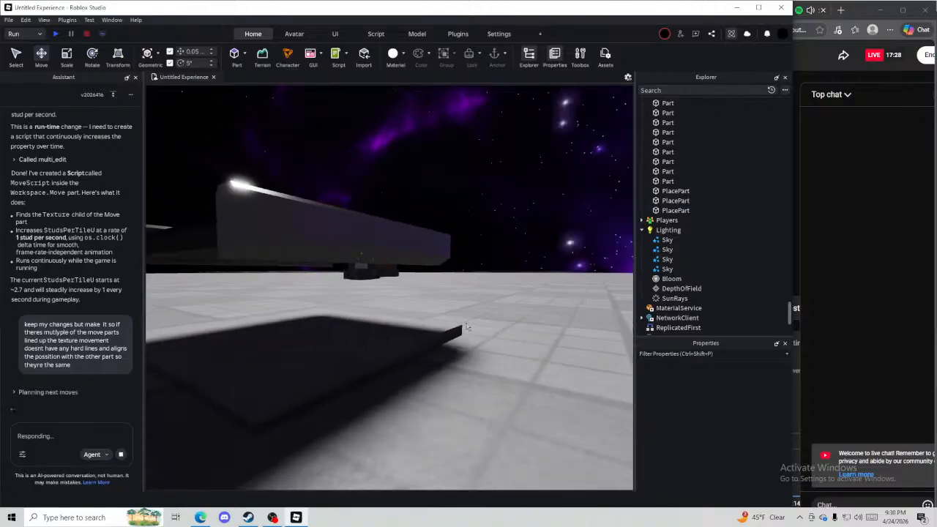
right_drag(466, 327, 466, 321)
key(w)
key(s)
right_drag(411, 286, 411, 285)
key(s)
key(w)
right_drag(497, 262, 489, 266)
right_drag(414, 358, 414, 358)
Duplicate the mid-gray metal part at the conveyor's corner and scale the copy down lengthwise into a short block
click(439, 286)
key(ctrl+d)
key(s)
right_drag(439, 286, 439, 286)
key(ctrl+3)
drag(504, 304, 339, 299)
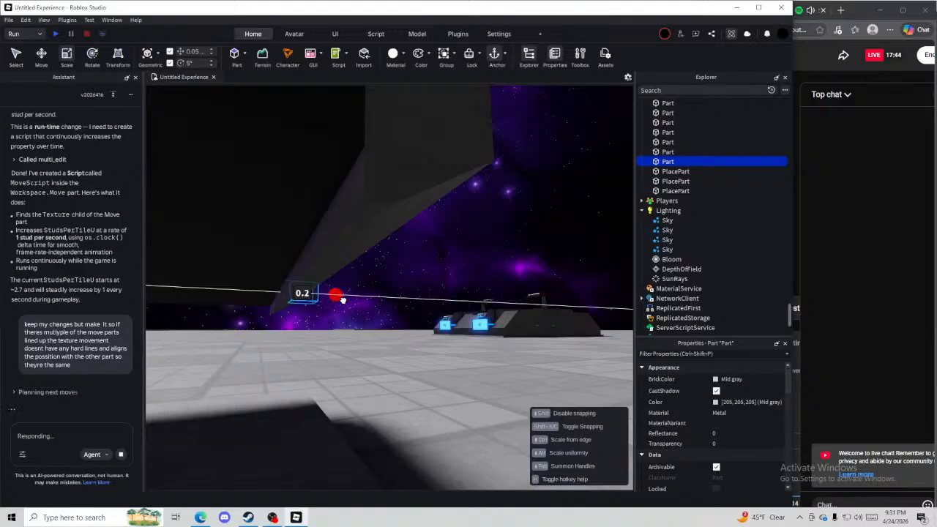
right_drag(348, 300, 348, 300)
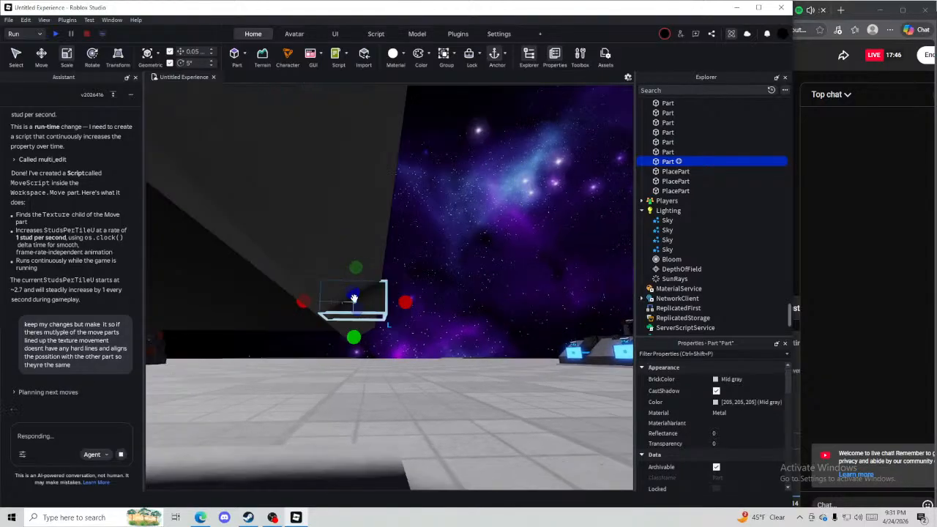
drag(393, 300, 394, 300)
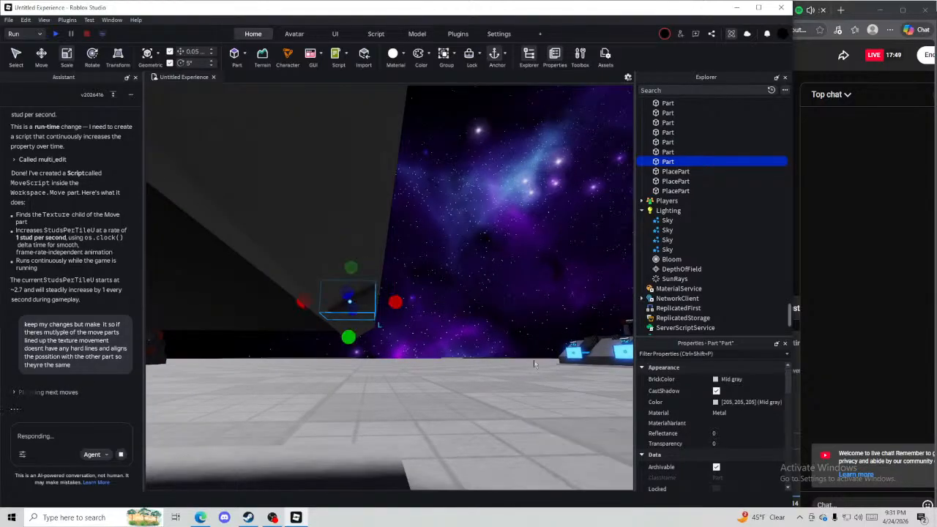
Scale the short block under the conveyor's corner slightly and move it 0.025 studs against the rail's underside
right_drag(294, 298, 295, 299)
drag(318, 290, 308, 288)
drag(392, 293, 404, 274)
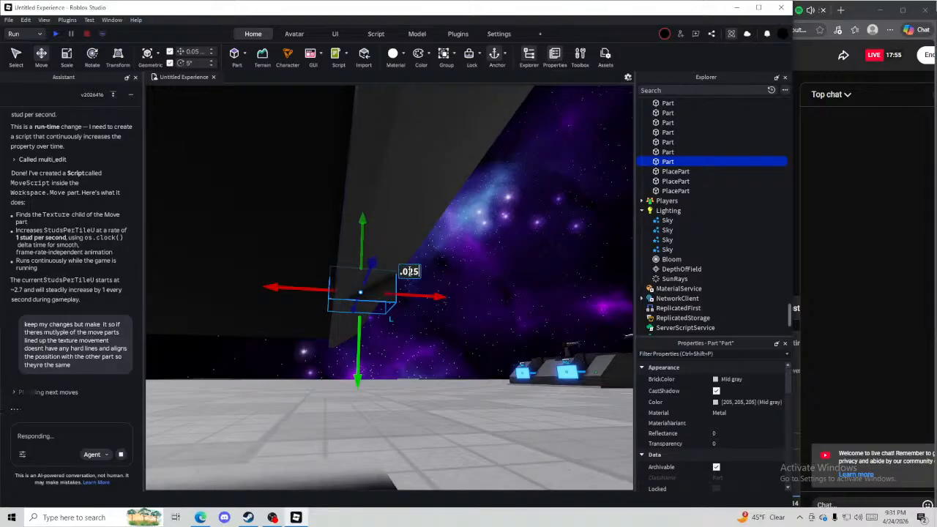
right_drag(502, 280, 503, 361)
key(ctrl+3)
scroll(717, 469, down, 4)
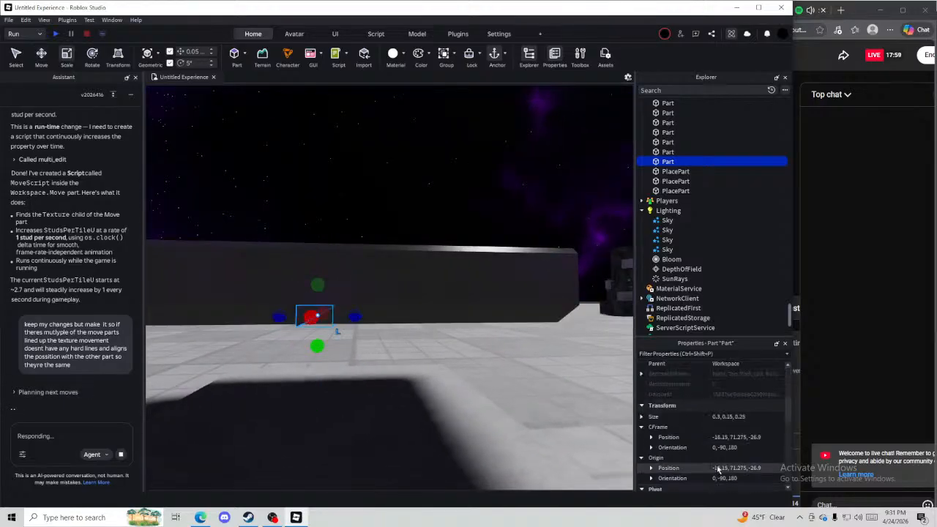
scroll(734, 451, down, 1)
Duplicate the short wedge under the rail and move the copy aside along the rail's length
key(ctrl+d)
key(ctrl+2)
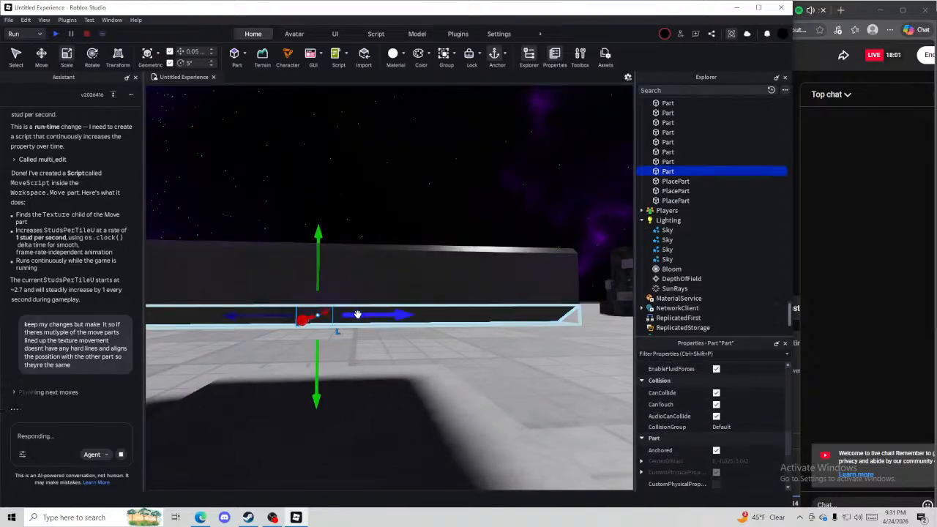
drag(351, 316, 439, 323)
Set the original short wedge's shape to Block and stretch it from both ends to about 0.75 studs long
click(308, 318)
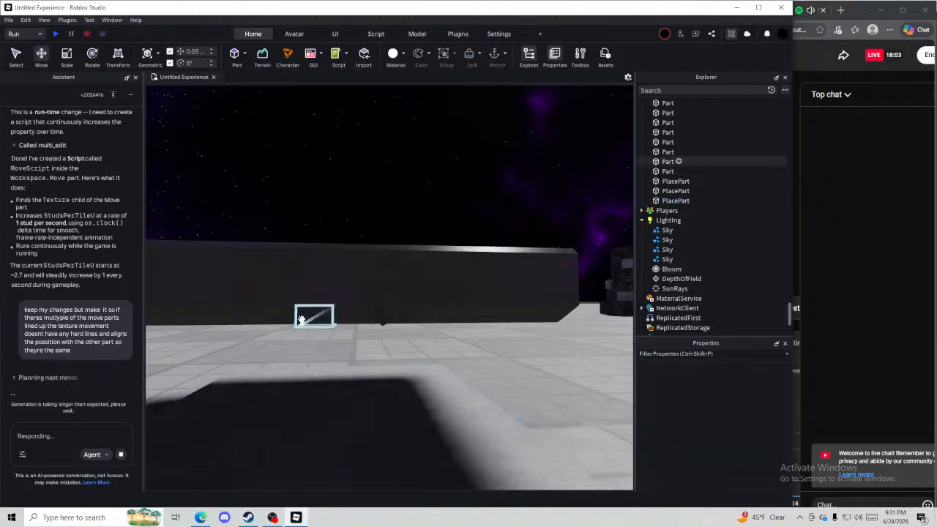
scroll(739, 454, down, 5)
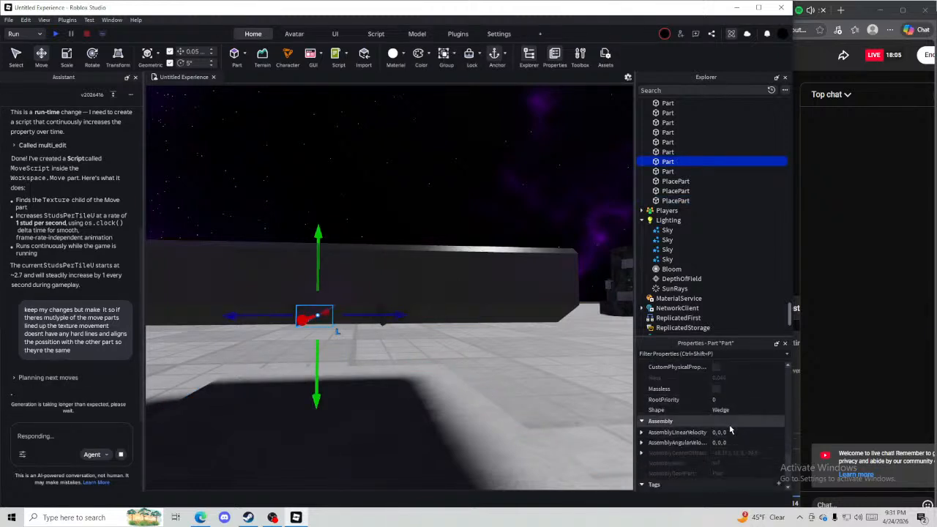
click(719, 426)
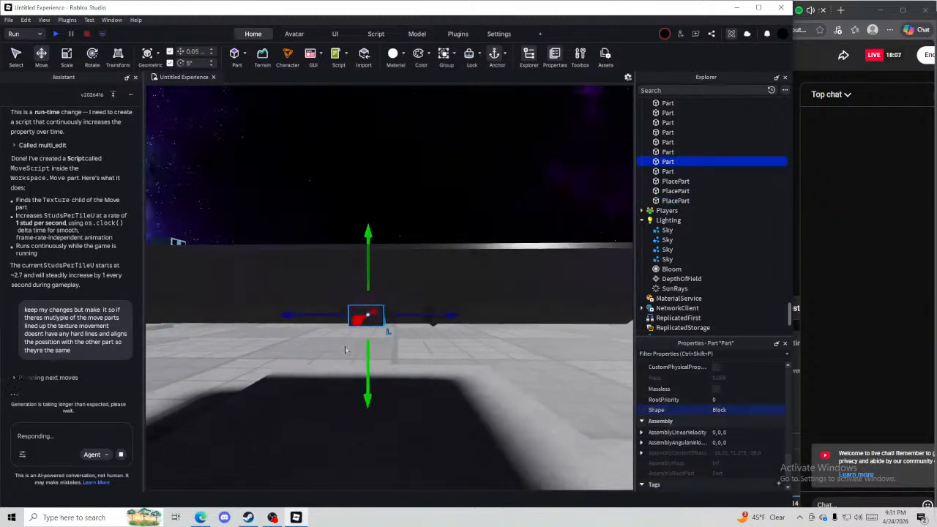
key(ctrl+3)
drag(404, 314, 436, 316)
scroll(692, 396, down, 1)
scroll(696, 397, up, 6)
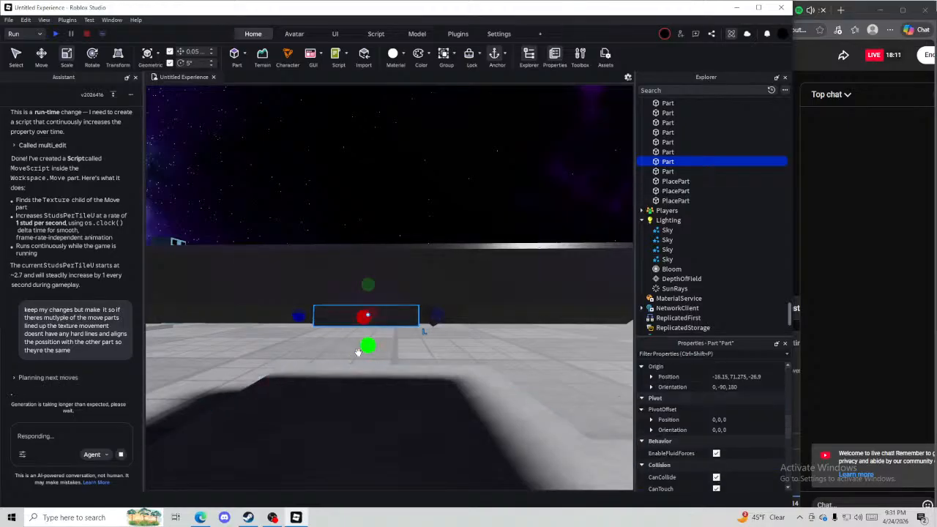
Place the wedge copy beneath one end of the stretched block and scale it downward into a taller brace
right_drag(464, 320, 465, 273)
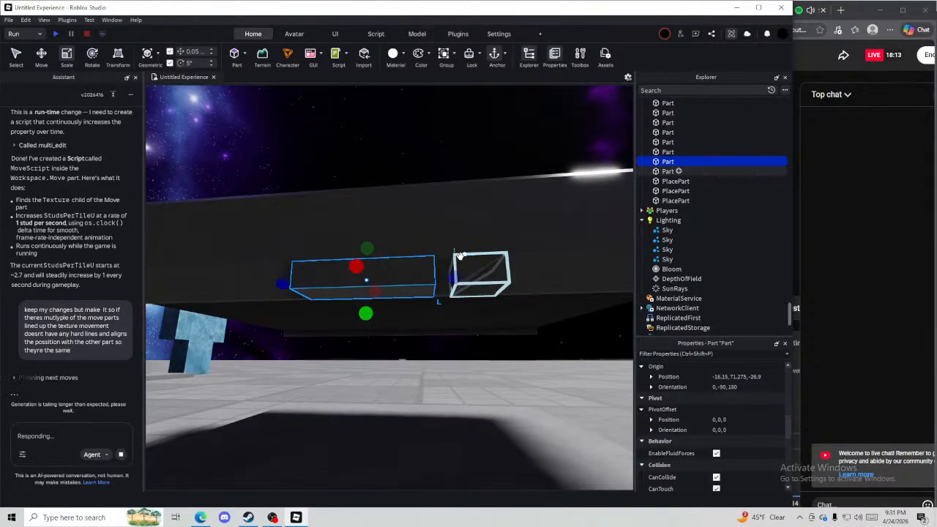
drag(459, 255, 390, 265)
right_drag(392, 267, 392, 266)
drag(391, 267, 390, 260)
right_drag(403, 285, 407, 293)
drag(408, 319, 409, 356)
Duplicate the brace wedge, turn the copy to face the opposite way and move it to the block's other end
key(ctrl+r)
key(ctrl+2)
drag(445, 308, 445, 308)
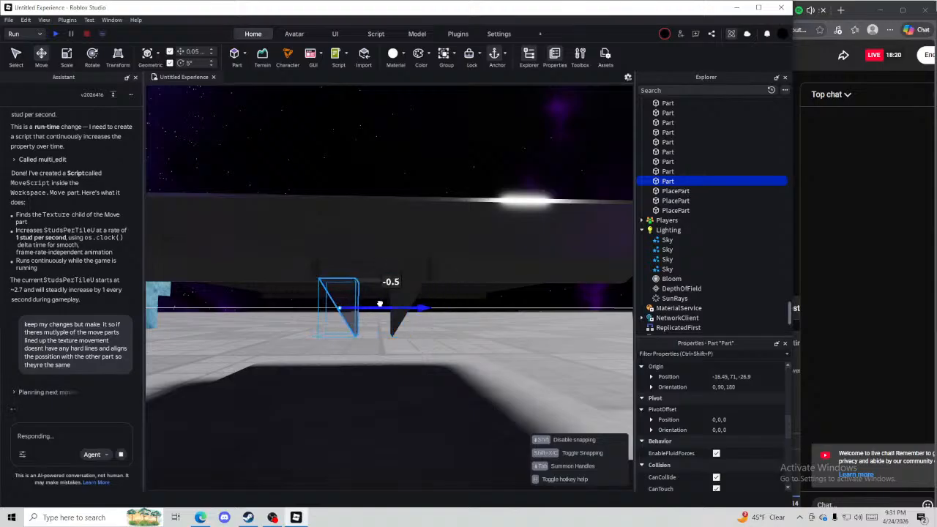
drag(379, 303, 409, 294)
Duplicate a bracket part between the two wedges and scale it down into a support leg about 1.1 studs tall
click(409, 267)
key(ctrl+3)
shift+drag(377, 320, 375, 341)
key(q)
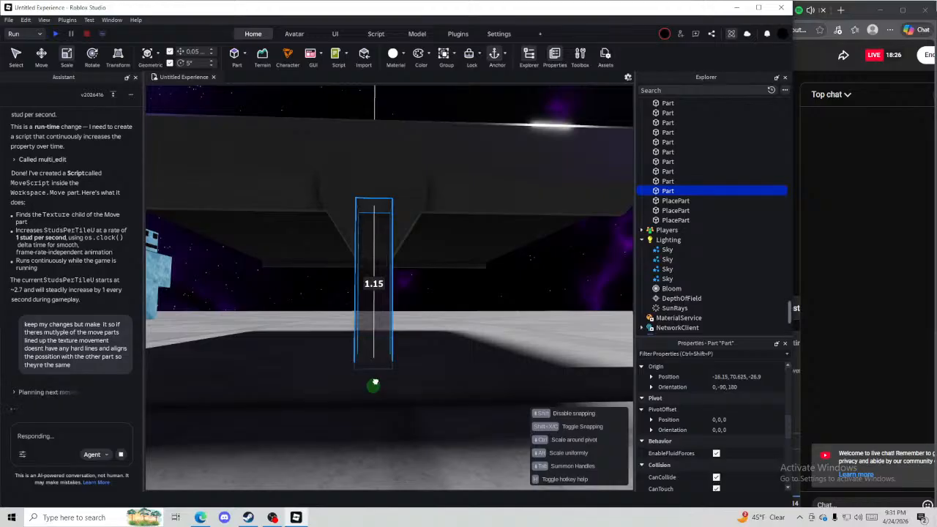
drag(377, 377, 376, 378)
Clear the selection and examine the conveyor's new support leg and wedges from several angles
click(470, 285)
right_drag(471, 290, 485, 329)
key(s)
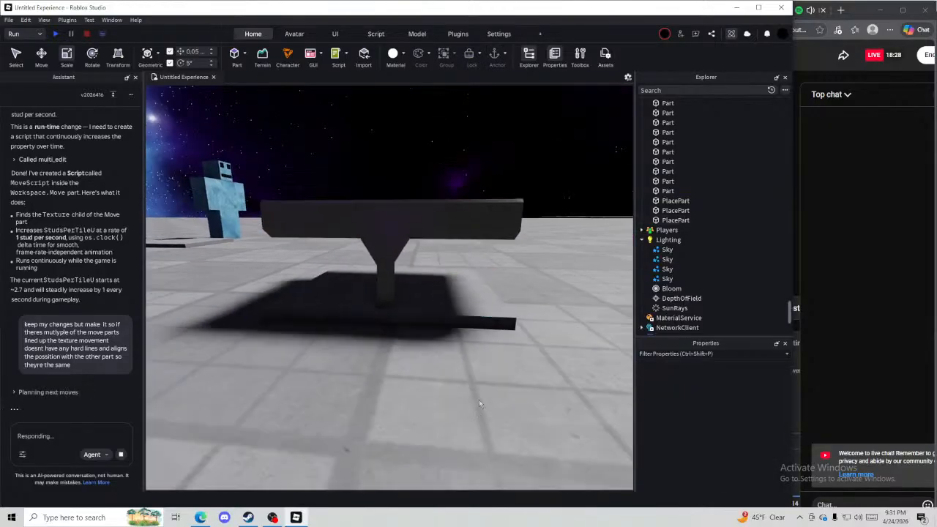
right_drag(478, 400, 478, 398)
key(w)
key(s)
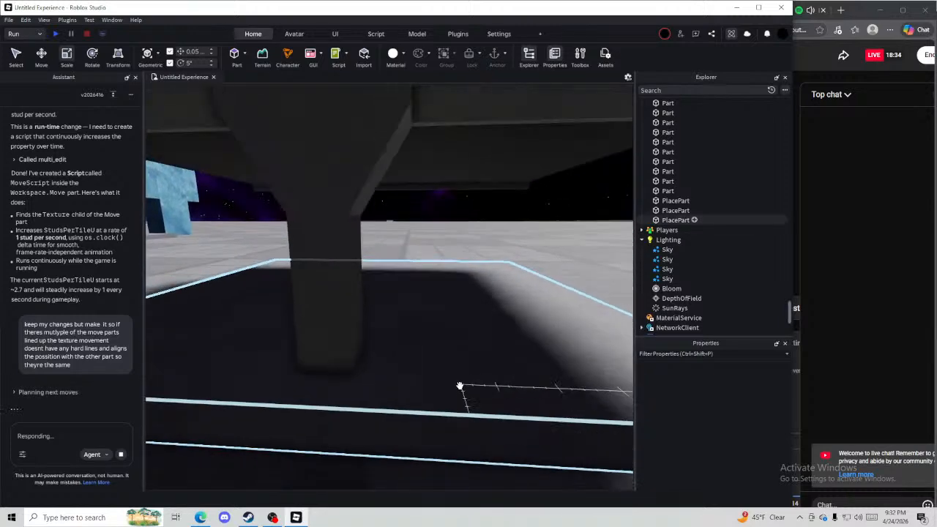
scroll(445, 381, down, 1)
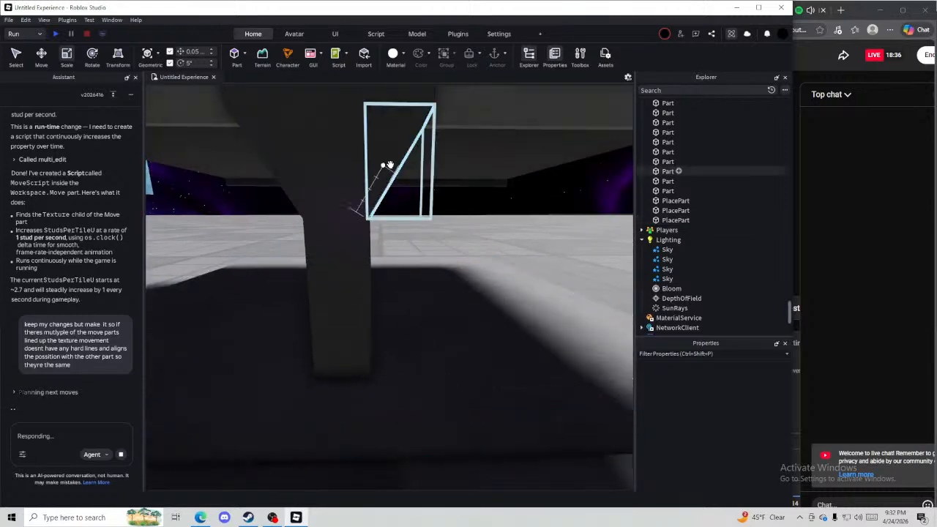
right_drag(404, 174, 404, 174)
Insert a corner wedge part, set its material to Metal and its BrickColor to Mid gray
click(245, 54)
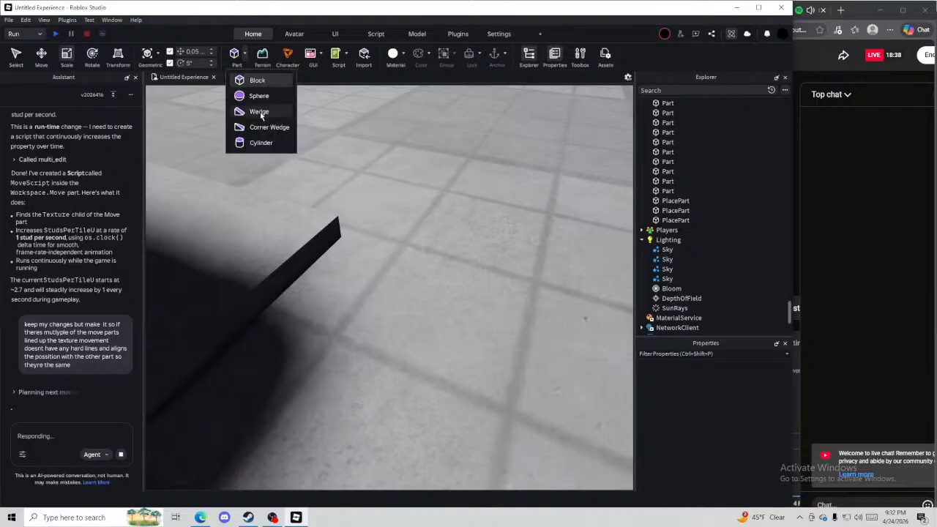
click(265, 128)
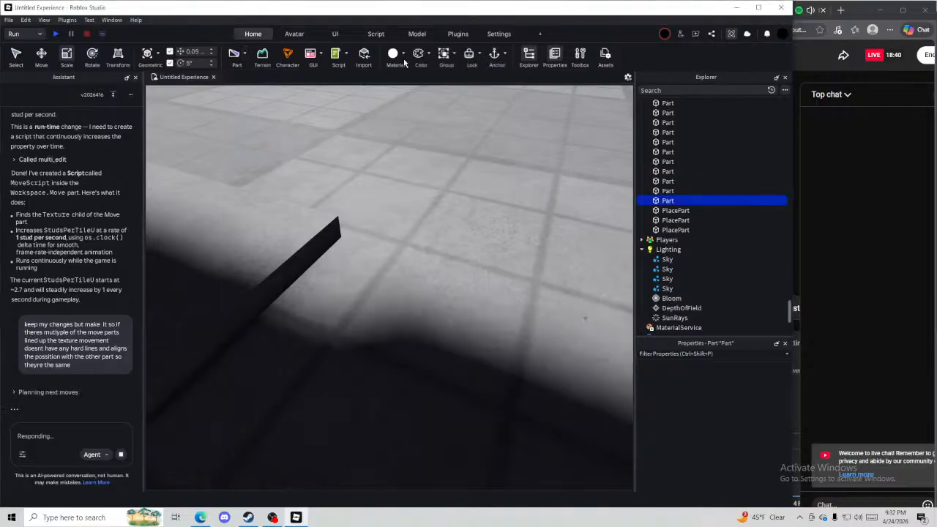
click(395, 56)
click(414, 149)
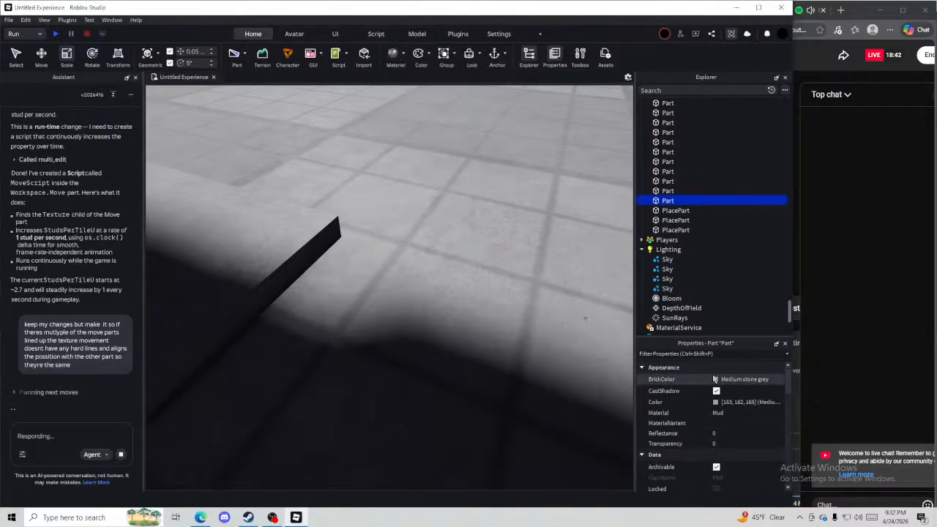
scroll(410, 277, down, 5)
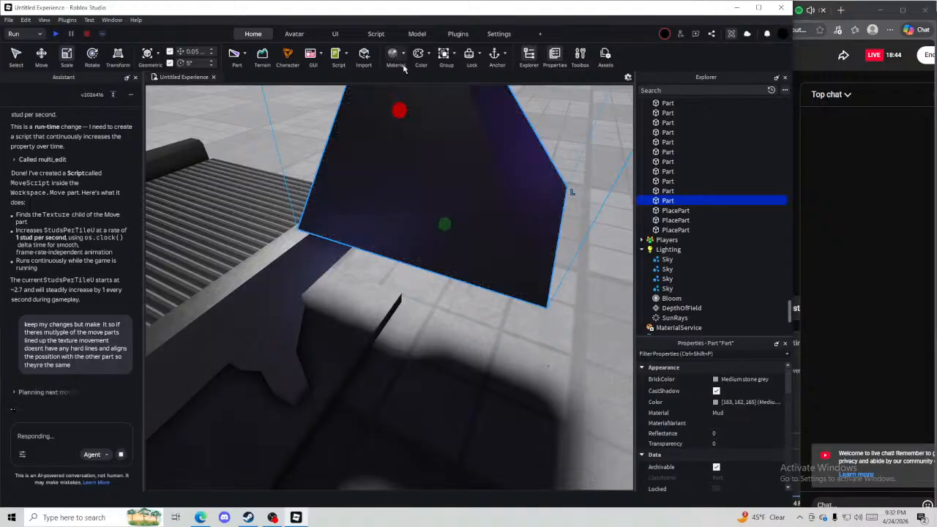
click(742, 379)
click(700, 517)
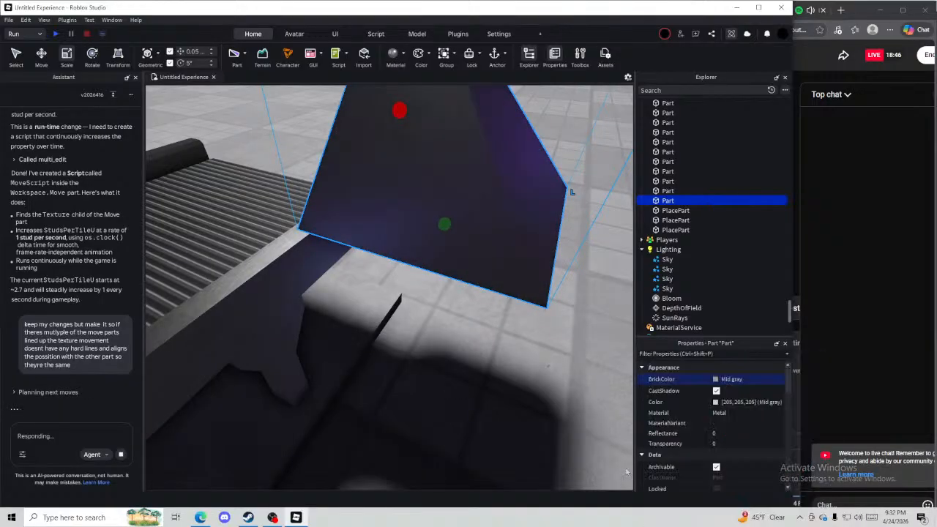
Place the new corner wedge on the floor beside the conveyor
click(284, 253)
drag(446, 239, 507, 351)
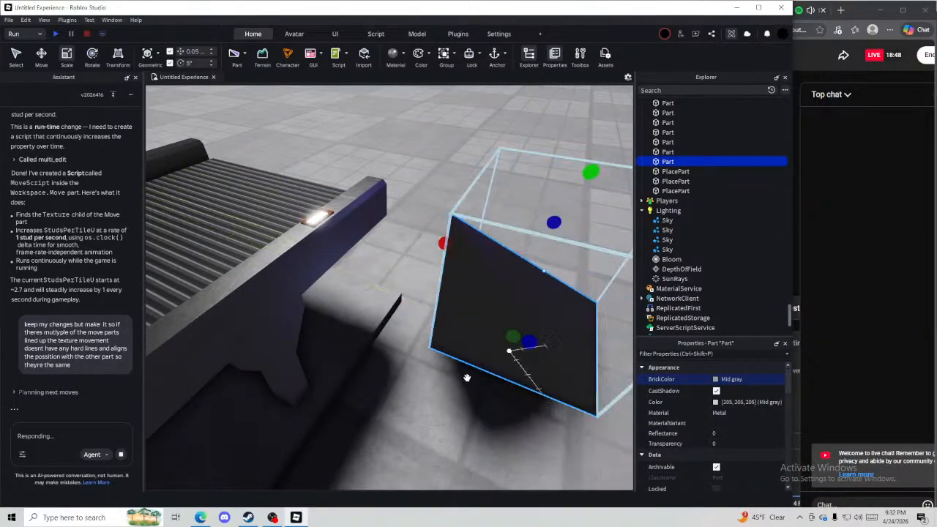
click(466, 378)
drag(436, 347, 455, 344)
right_drag(493, 356, 455, 345)
drag(455, 345, 456, 344)
right_drag(455, 344, 455, 345)
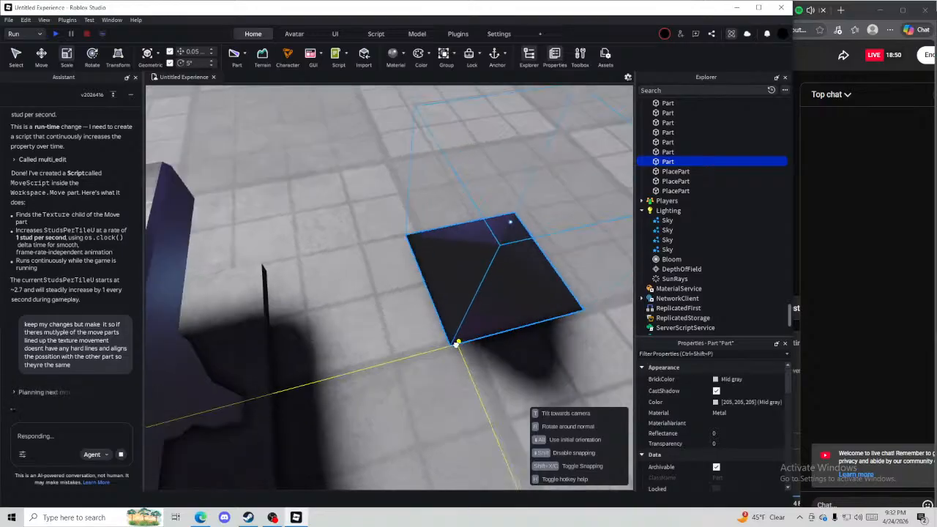
drag(456, 344, 456, 345)
right_drag(456, 345, 455, 344)
Try to fit the corner wedge against the base of the conveyor's support leg
scroll(448, 358, up, 5)
drag(448, 358, 341, 333)
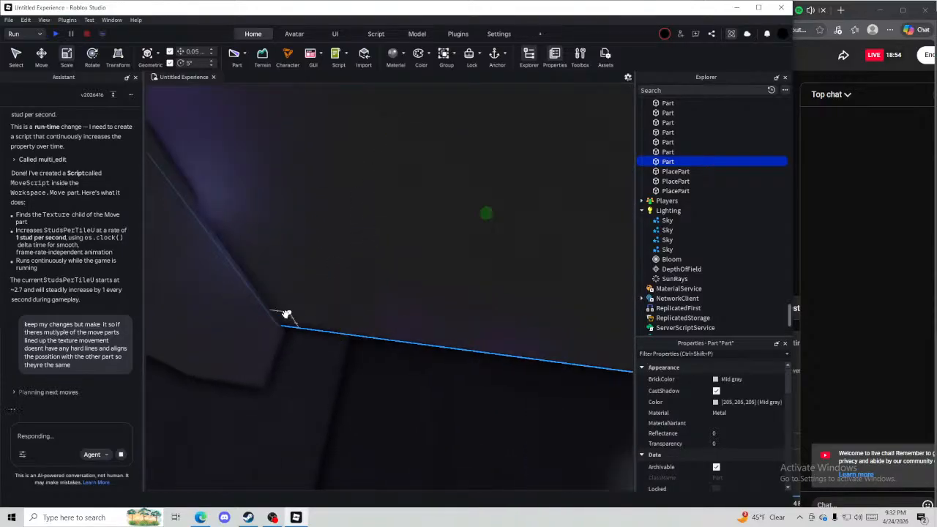
drag(284, 320, 267, 340)
scroll(302, 332, down, 1)
scroll(301, 333, up, 2)
Inspect the support leg's base, move the corner wedge away from it and clear the selection
key(f)
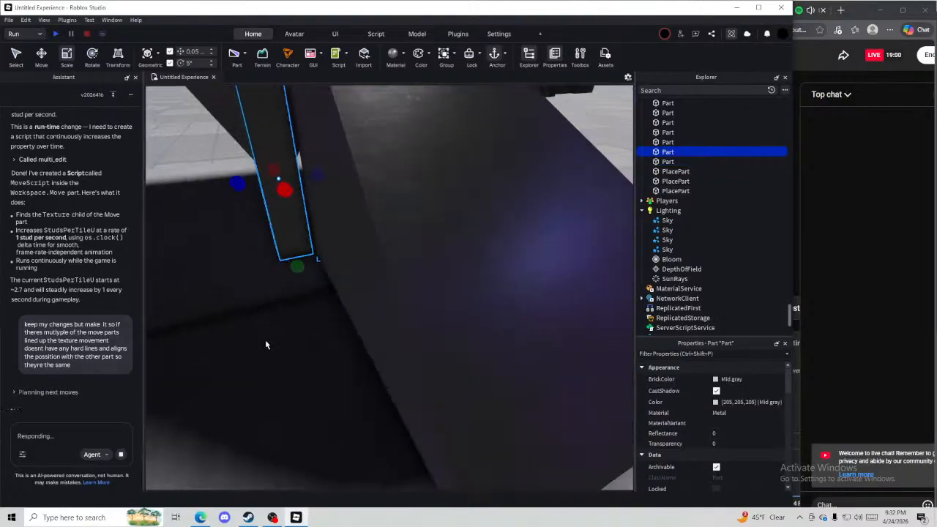
scroll(728, 442, down, 3)
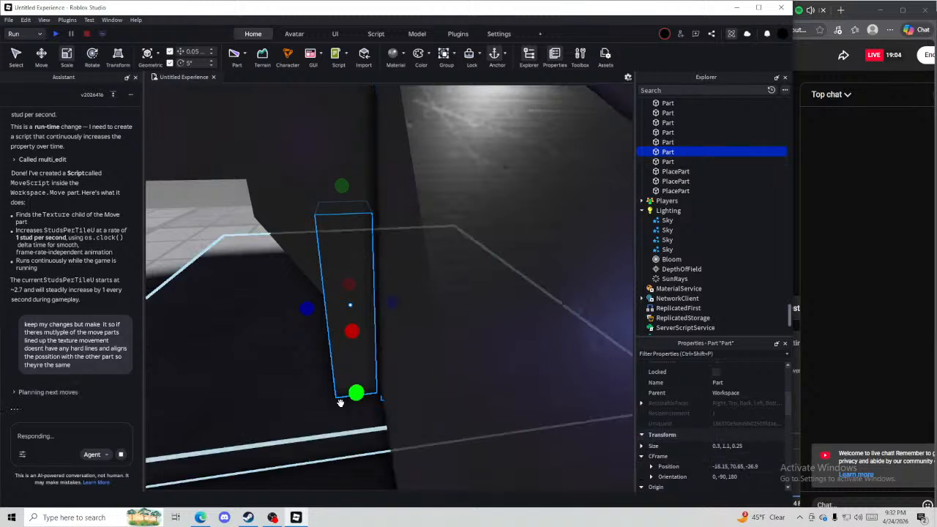
right_drag(341, 403, 330, 405)
key(w)
key(s)
key(s)
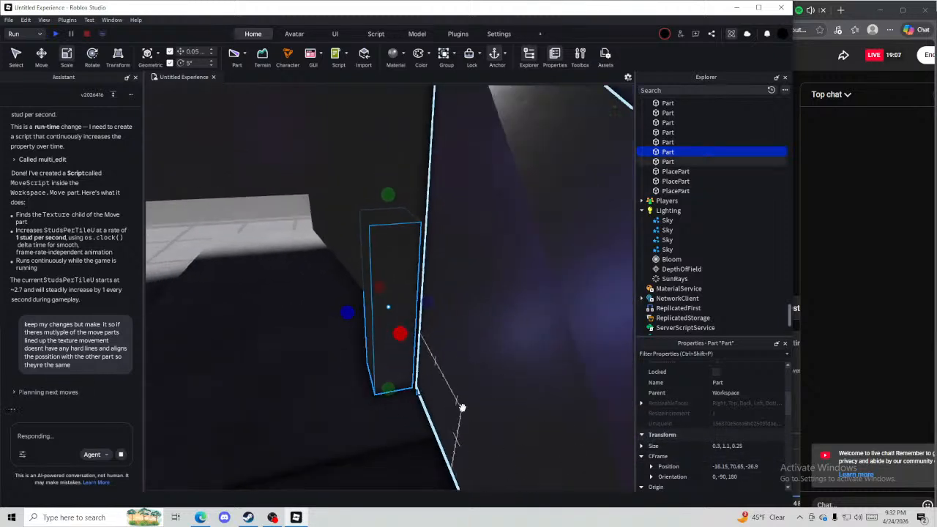
drag(462, 408, 562, 331)
click(492, 448)
Adjust the length of the bracket's top block by scaling its two ends beyond the brace wedges
right_drag(396, 294, 394, 269)
key(s)
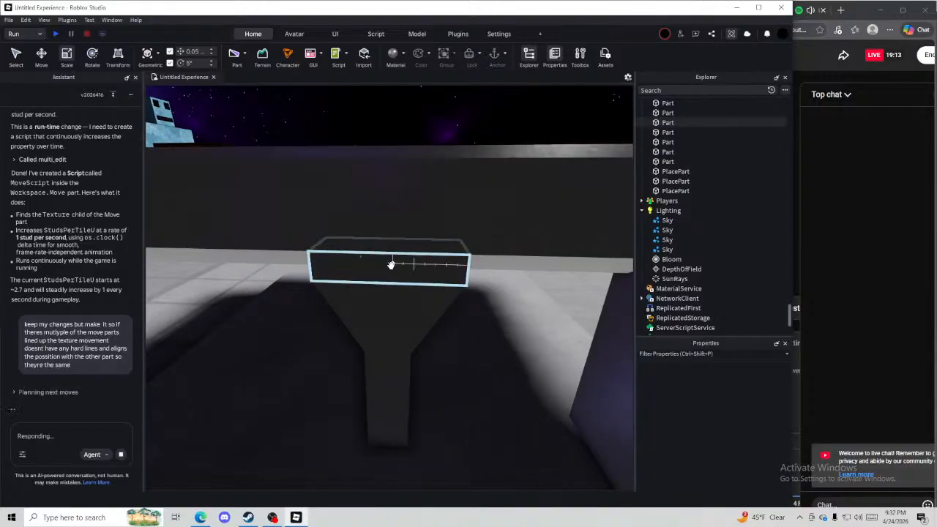
click(311, 259)
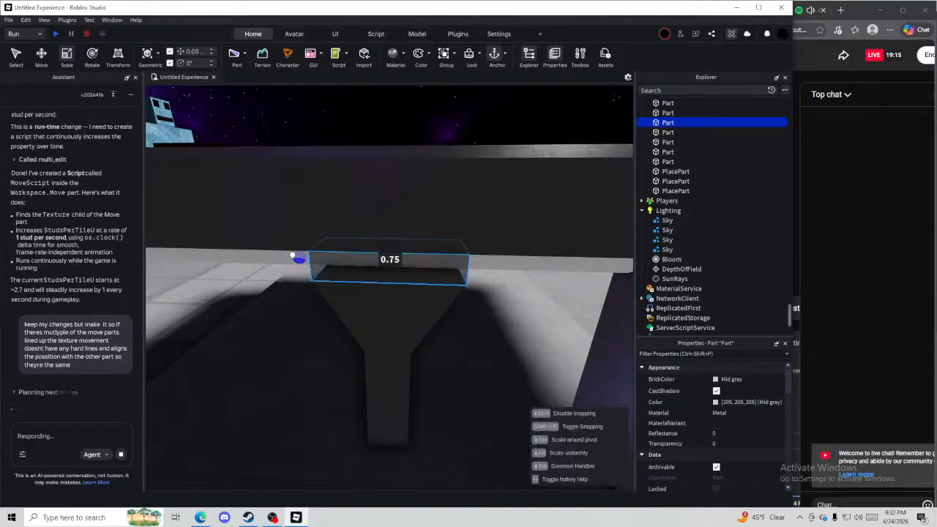
drag(287, 255, 286, 256)
click(327, 305)
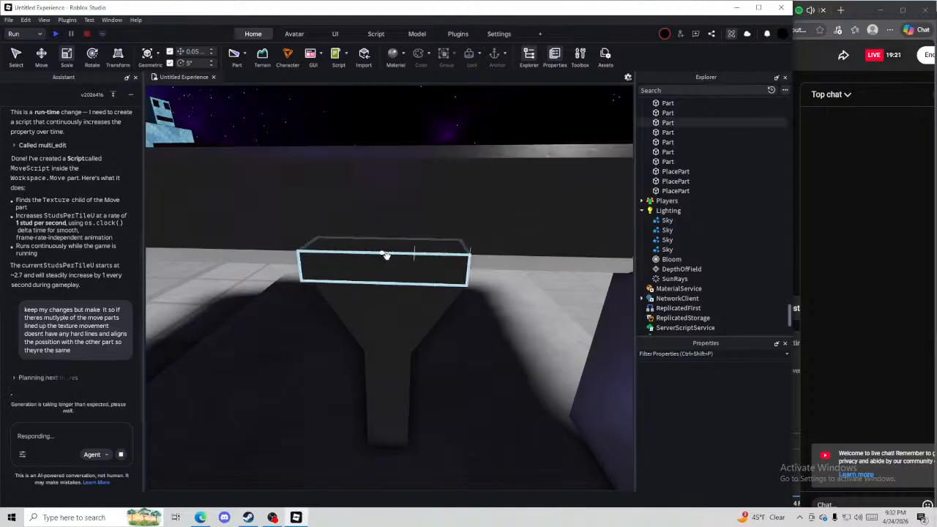
click(383, 256)
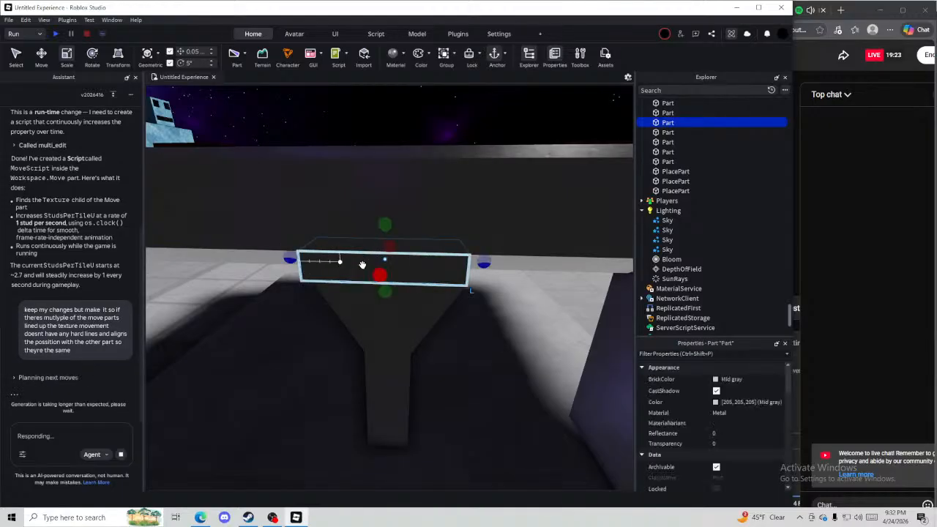
drag(481, 264, 494, 263)
drag(328, 255, 316, 258)
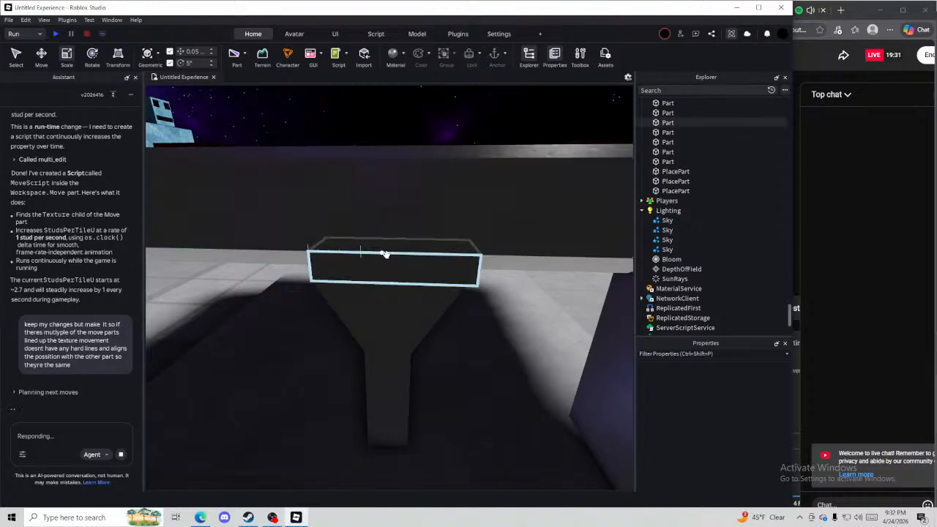
Shift the bracket's top block vertically by about 0.1 studs above the support leg
click(399, 271)
right_drag(400, 272, 399, 268)
drag(492, 237, 386, 212)
key(ctrl+2)
drag(386, 273, 385, 299)
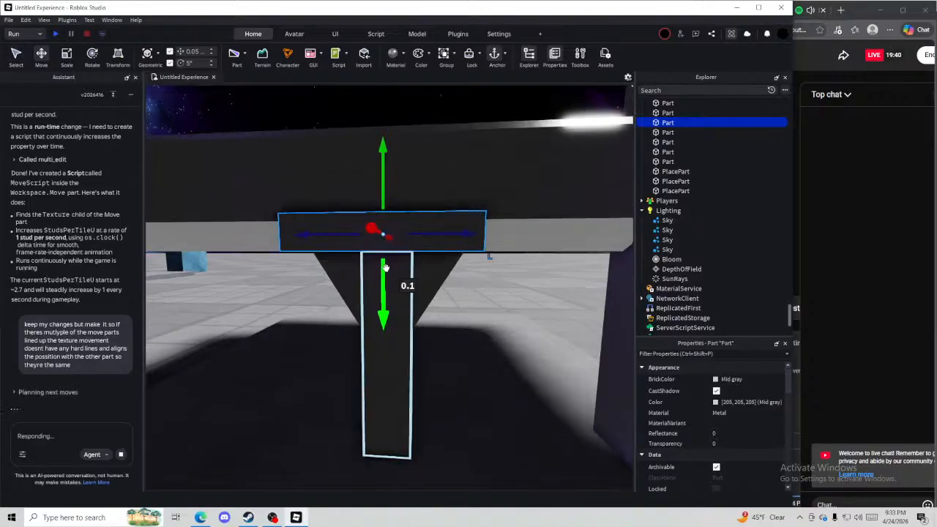
Adjust the position of the brace wedge on one side of the support leg beneath the top block
right_drag(385, 268, 380, 249)
drag(359, 255, 393, 233)
right_drag(393, 233, 392, 232)
click(344, 279)
right_drag(345, 278, 349, 276)
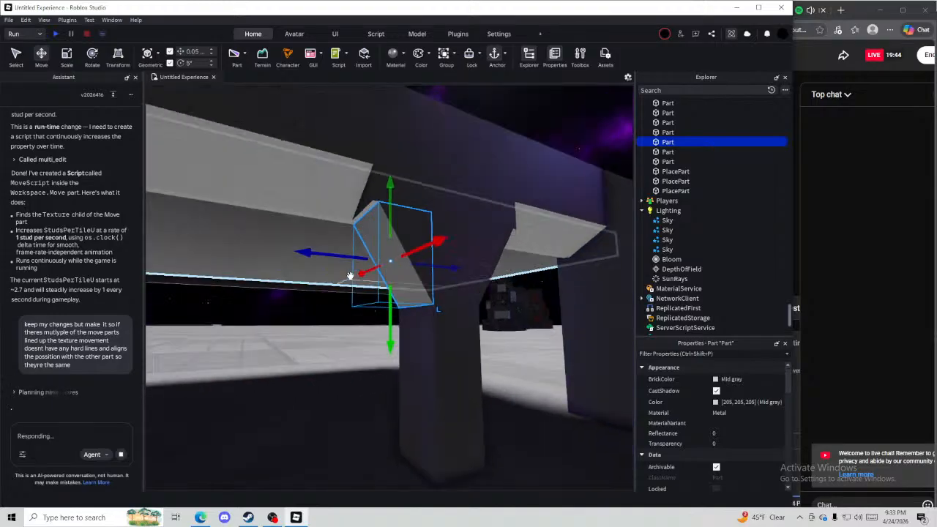
key(w)
drag(446, 188, 426, 161)
right_drag(427, 161, 426, 161)
Align the opposite brace wedge with the first one against the support leg
right_drag(320, 190, 319, 190)
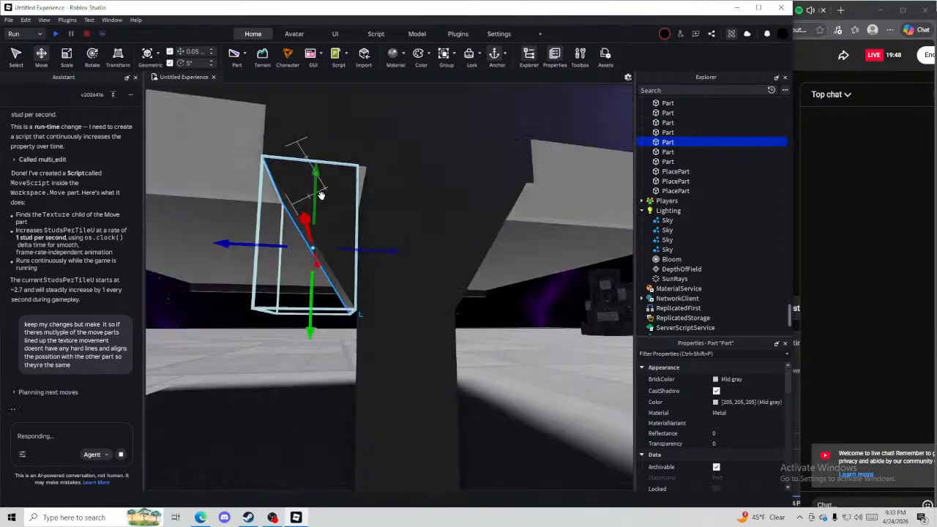
right_drag(502, 183, 503, 182)
key(a)
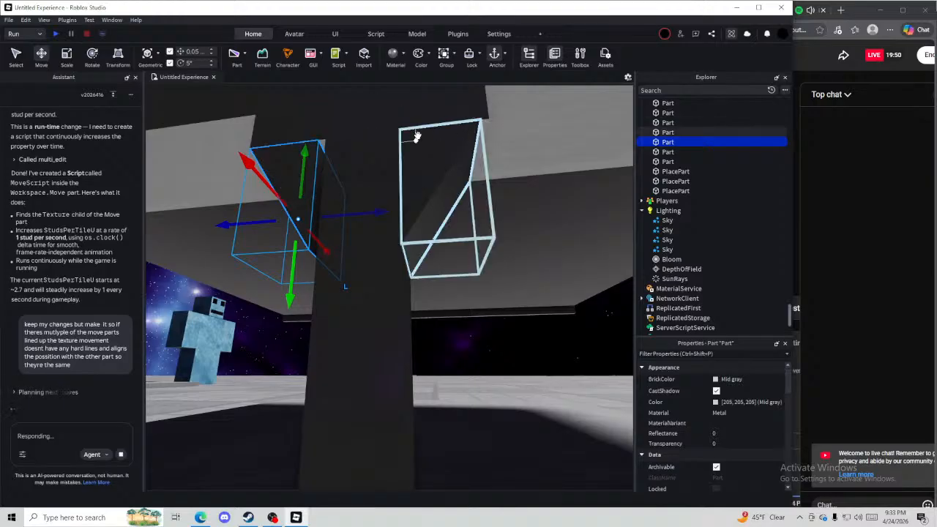
drag(417, 137, 425, 135)
Scale the support leg slightly wider on one side and clear the selection
click(370, 190)
right_drag(368, 326, 371, 335)
drag(406, 359, 413, 359)
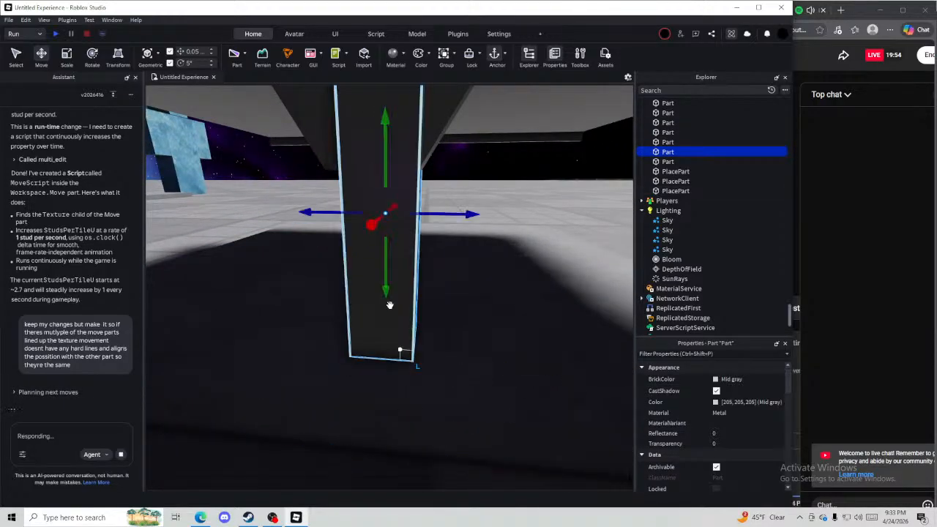
key(ctrl+3)
drag(333, 211, 320, 215)
click(514, 173)
key(s)
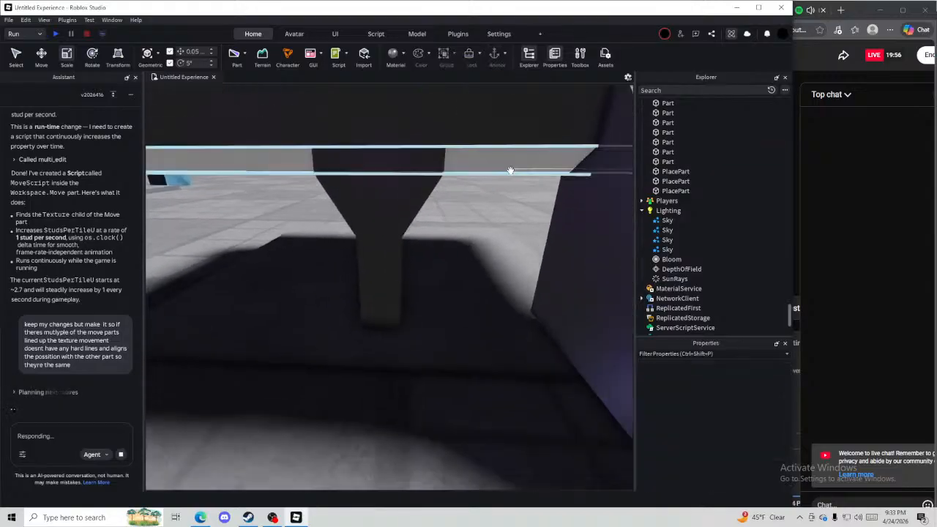
Move the oversized metal wedge toward the foot of the support leg and scale its height down to less than half
right_drag(465, 341, 466, 352)
key(w)
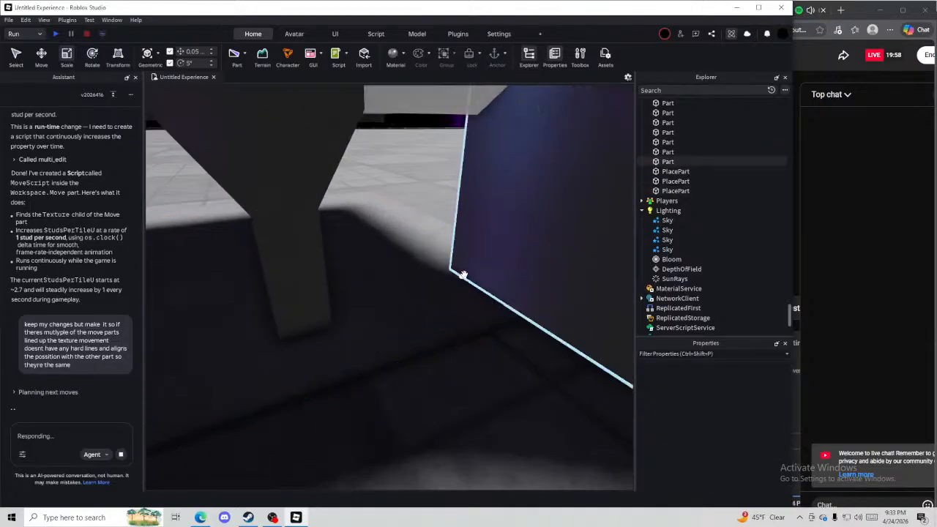
drag(461, 274, 426, 357)
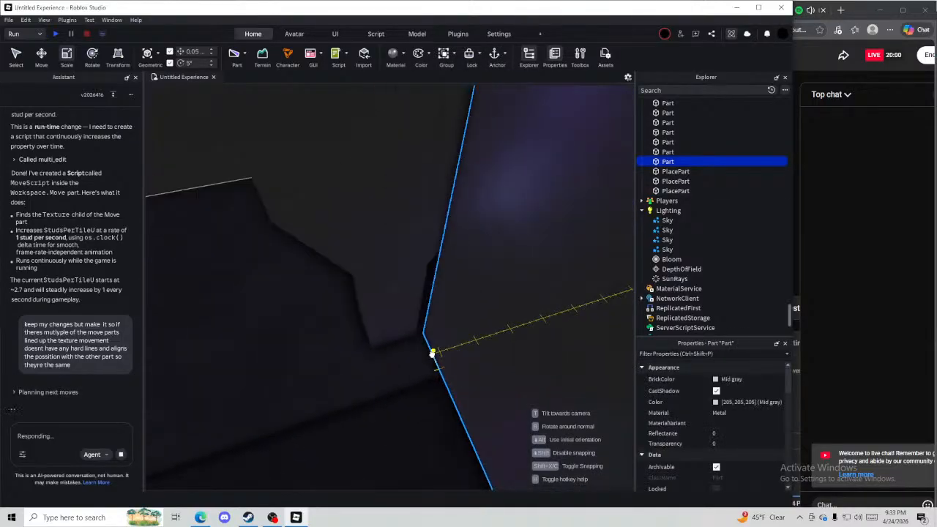
right_drag(428, 354, 487, 279)
key(s)
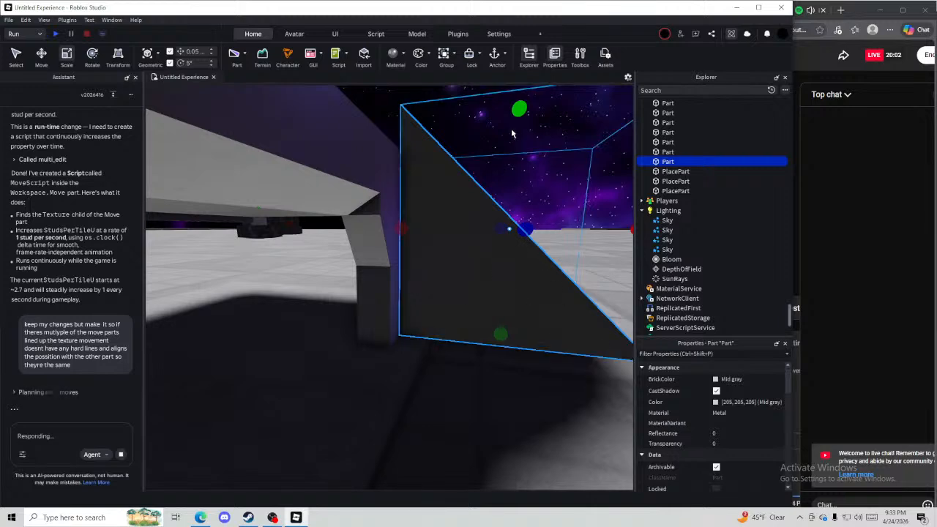
drag(518, 111, 517, 238)
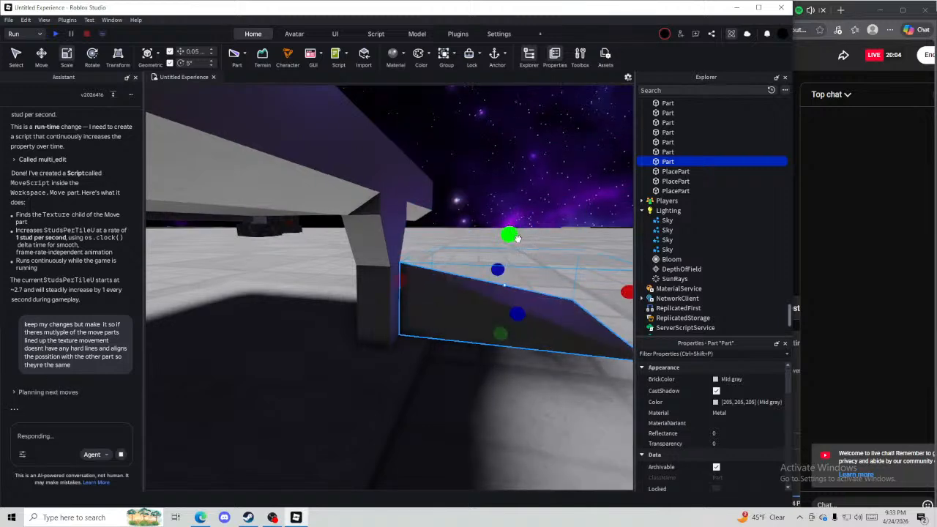
Scale the wedge's length and thickness down so it fits against the foot of the support leg
right_drag(517, 238, 515, 262)
drag(544, 263, 356, 286)
right_drag(356, 286, 403, 247)
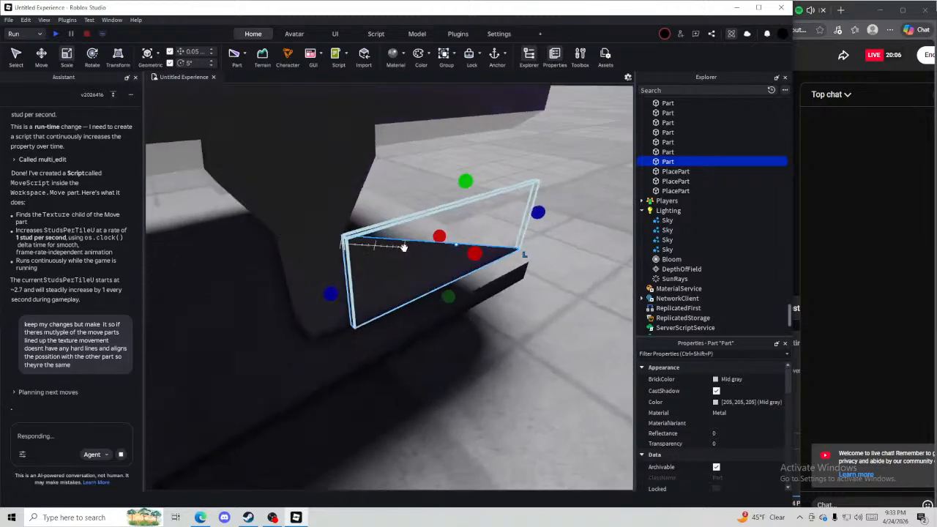
drag(536, 209, 533, 206)
right_drag(365, 283, 403, 279)
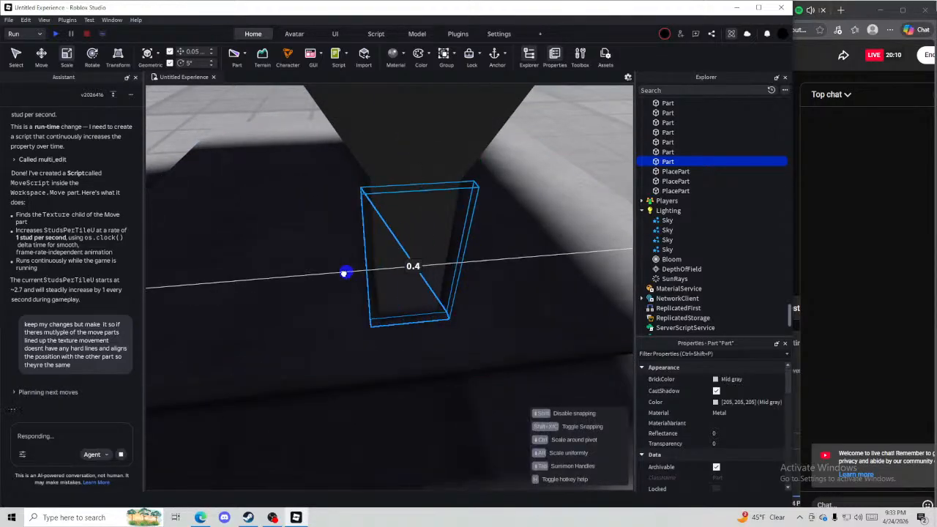
drag(390, 273, 389, 274)
right_drag(389, 274, 389, 273)
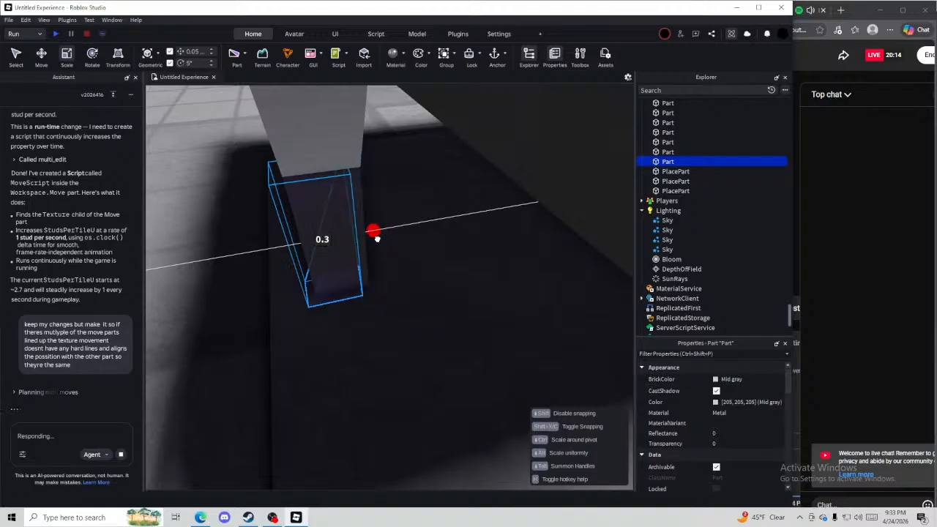
drag(359, 241, 358, 240)
right_drag(359, 240, 359, 241)
Duplicate the foot wedge, adjust the copy's width, and shift it about 0.2 studs to the other side of the support leg
key(ctrl+d)
drag(379, 231, 324, 230)
right_drag(364, 218, 364, 218)
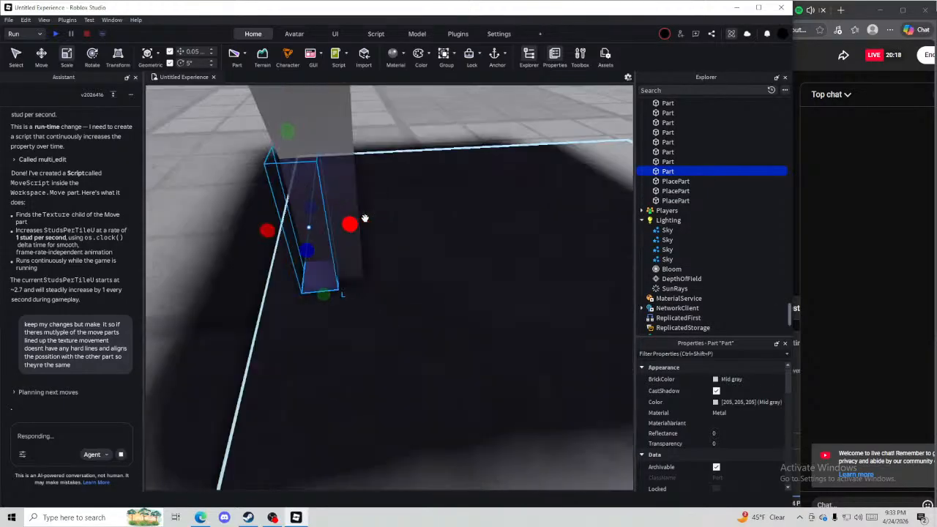
mouse_move(361, 222)
mouse_down()
mouse_move(395, 223)
mouse_move(379, 223)
mouse_up()
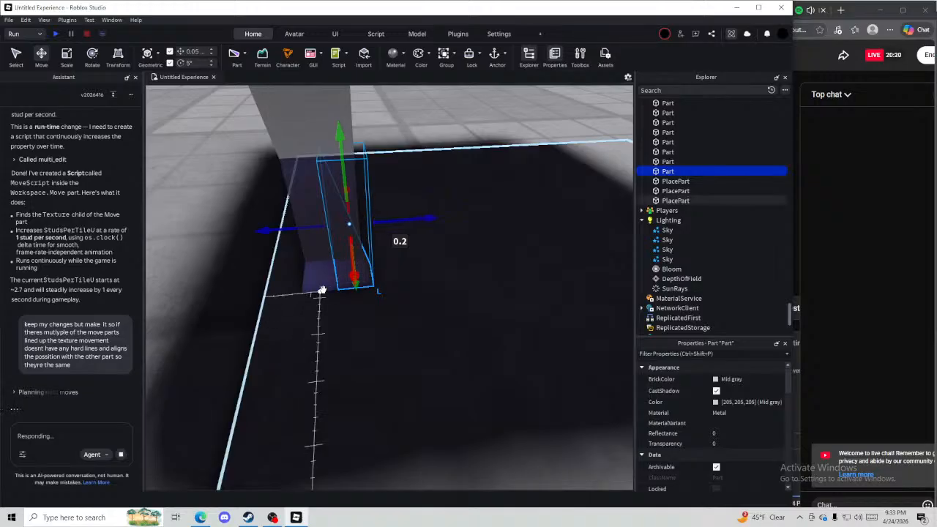
Duplicate both foot wedges together, place the copies around the support leg's foot, and clear the selection
ctrl+click(322, 291)
key(ctrl+d)
right_drag(324, 289, 325, 289)
drag(458, 249, 412, 242)
click(499, 104)
right_drag(499, 104, 499, 103)
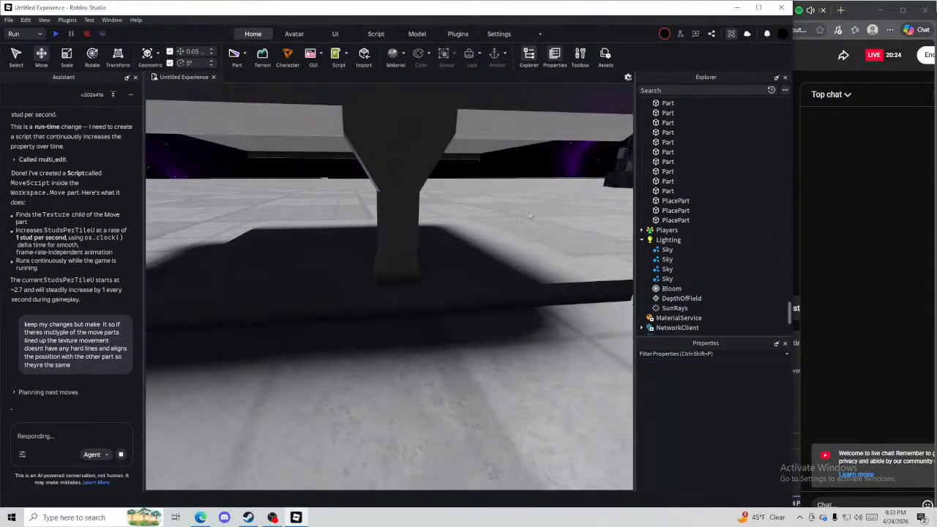
right_drag(535, 304, 534, 305)
right_drag(374, 327, 378, 327)
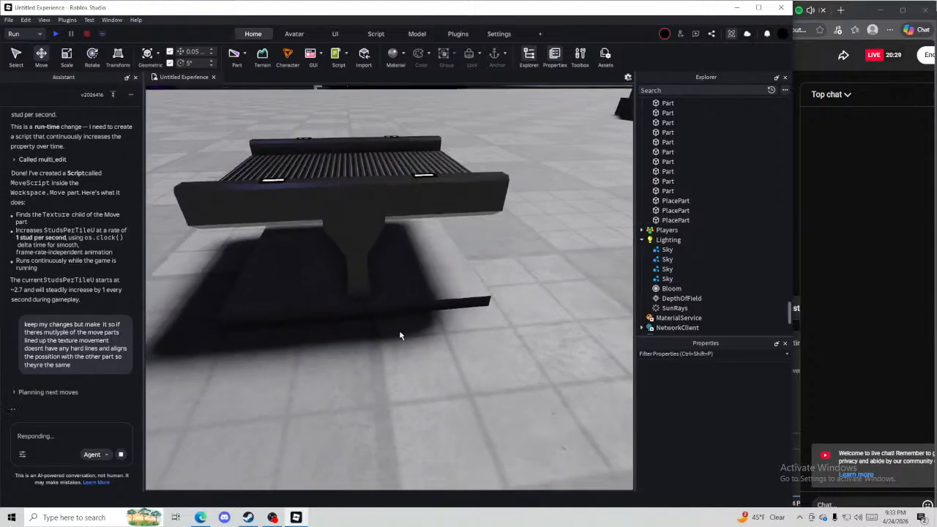
Select the support leg, its wedges and the top block without the base plate, and union them into one part
click(401, 333)
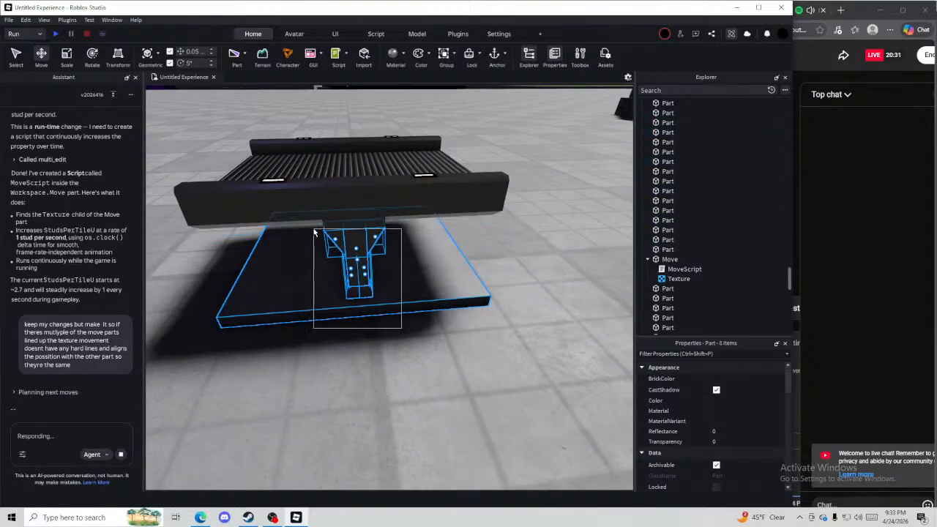
ctrl+click(374, 220)
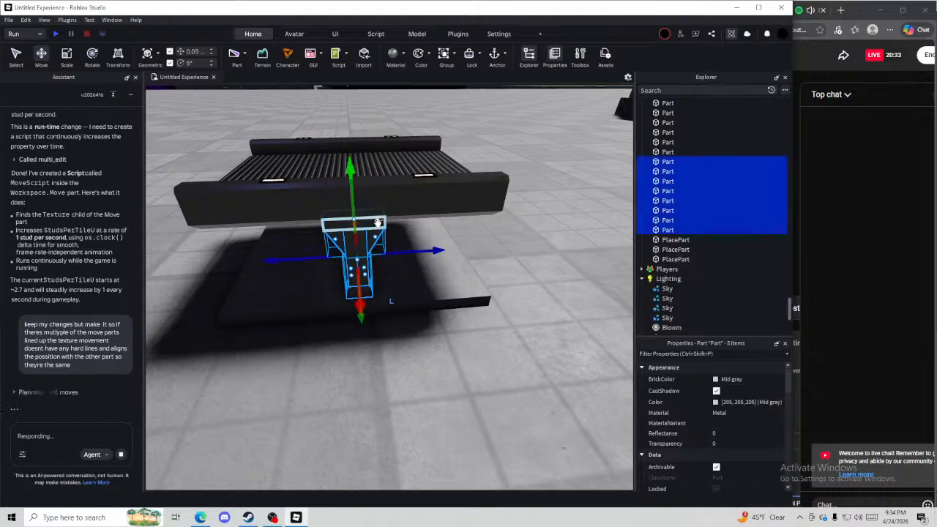
right_drag(374, 219, 379, 228)
key(ctrl+shift+g)
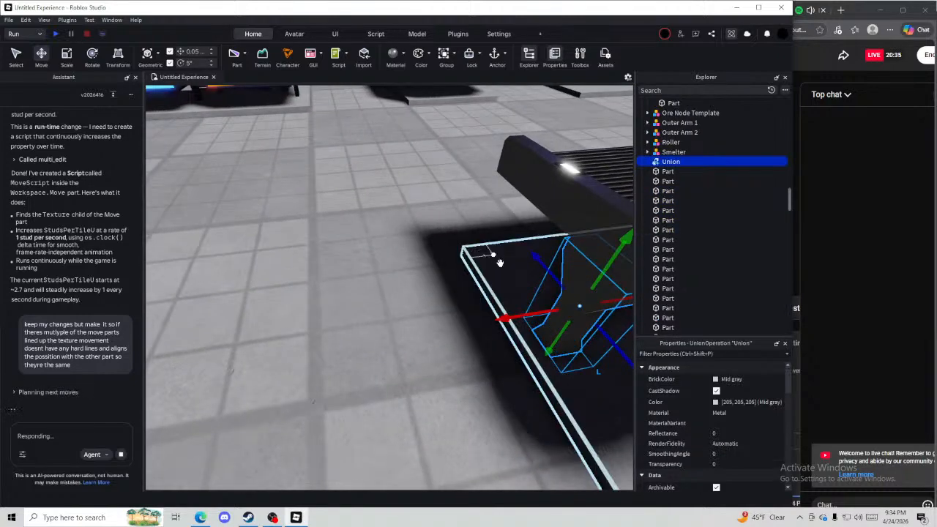
Duplicate the unioned support leg, move the copy along under the conveyor toward its opposite side, and clear the selection
right_drag(545, 328, 547, 330)
drag(451, 294, 449, 294)
right_drag(451, 293, 449, 295)
drag(449, 295, 451, 294)
right_drag(449, 295, 451, 293)
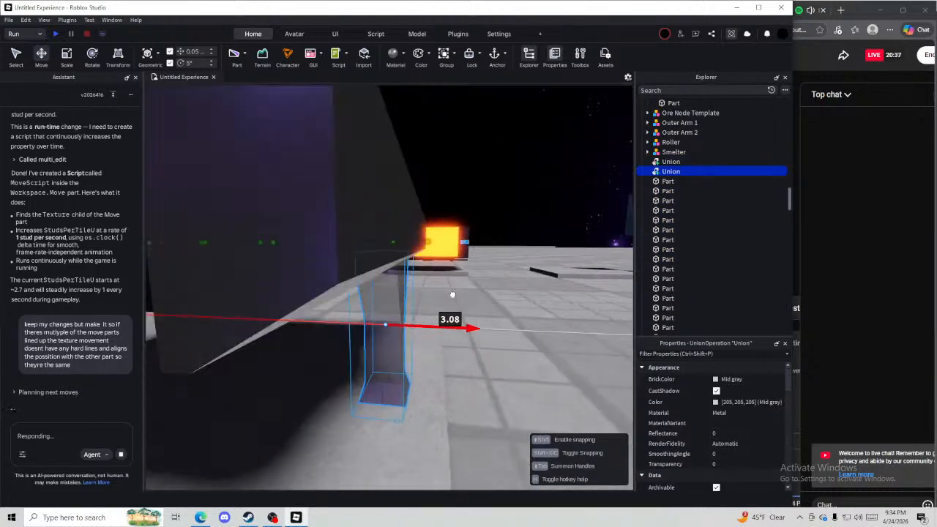
drag(451, 293, 462, 294)
right_drag(451, 293, 462, 294)
drag(462, 294, 470, 236)
click(471, 236)
key(s)
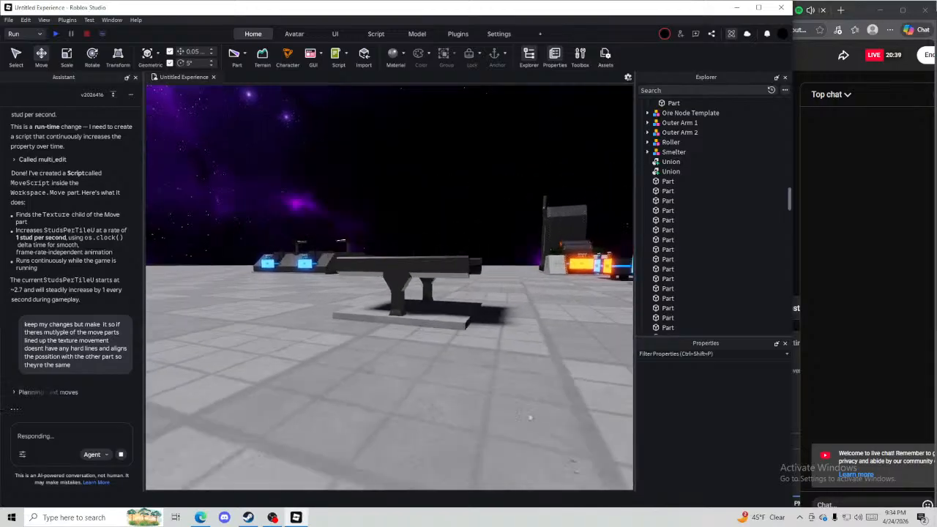
Inspect the conveyor with its two support legs from several sides and distances
right_drag(528, 413, 517, 402)
key(w)
key(w)
right_drag(452, 404, 504, 391)
key(e)
key(s)
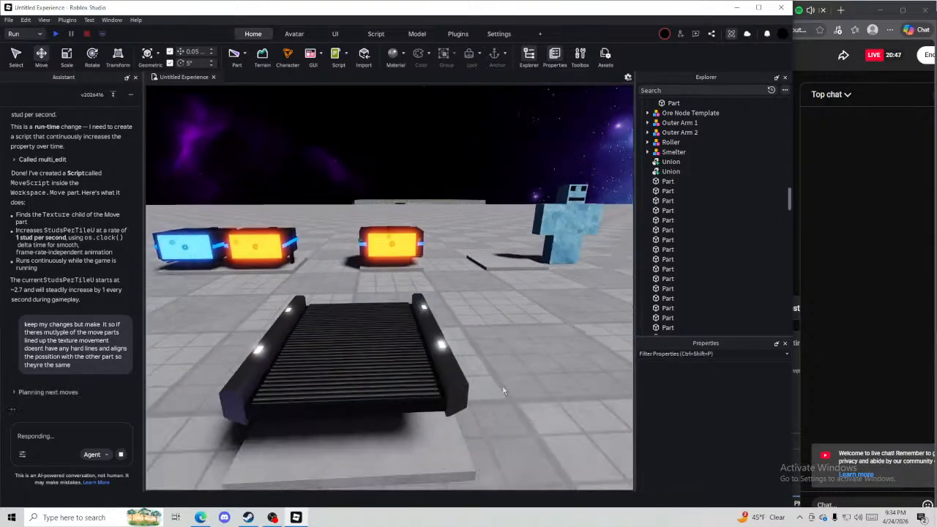
key(s)
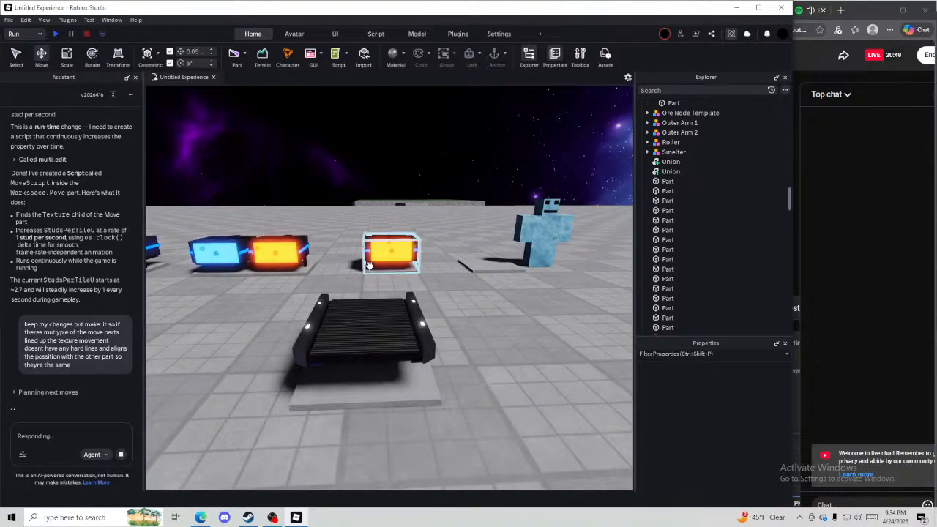
key(w)
right_drag(475, 390, 476, 391)
key(s)
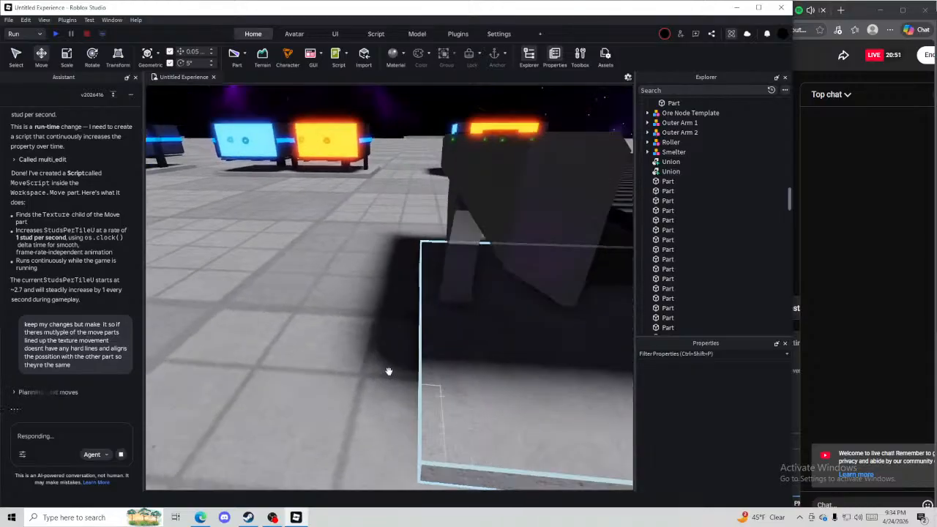
key(s)
right_drag(288, 348, 288, 349)
key(w)
right_click(288, 348)
Look over the roller machine and the row of enter and exit ports in relation to the conveyor
click(212, 228)
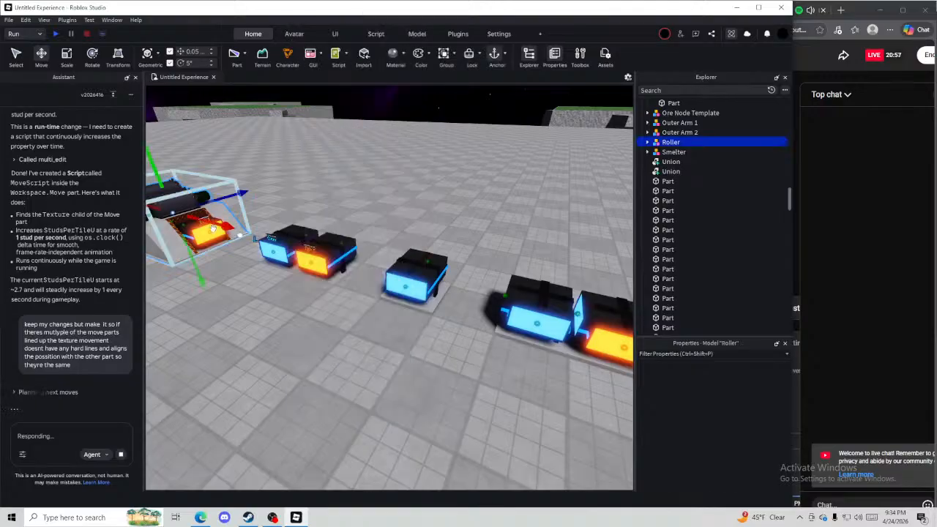
click(224, 325)
key(w)
key(a)
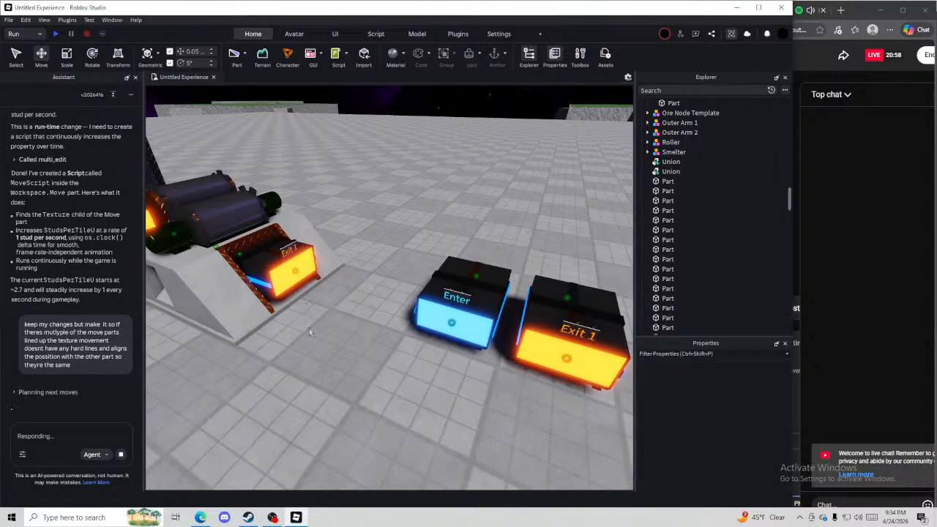
key(w)
key(s)
key(d)
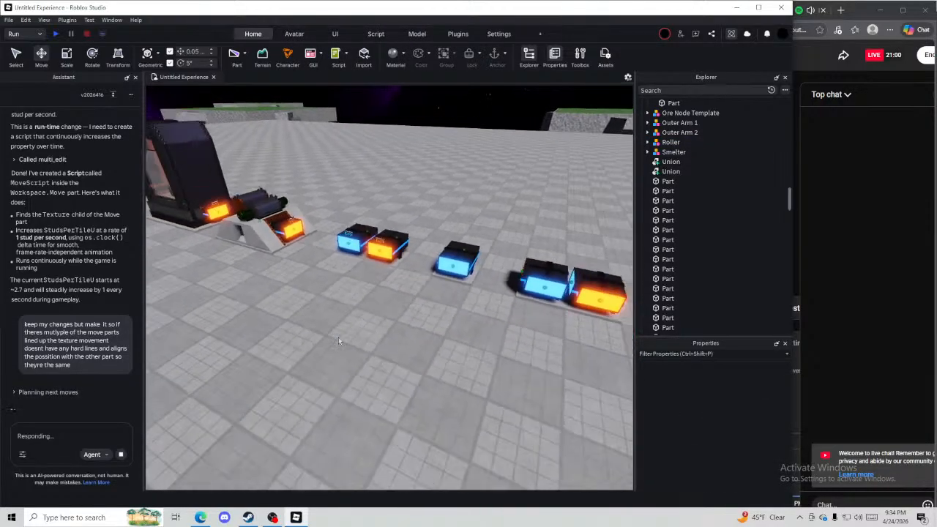
key(d)
key(q)
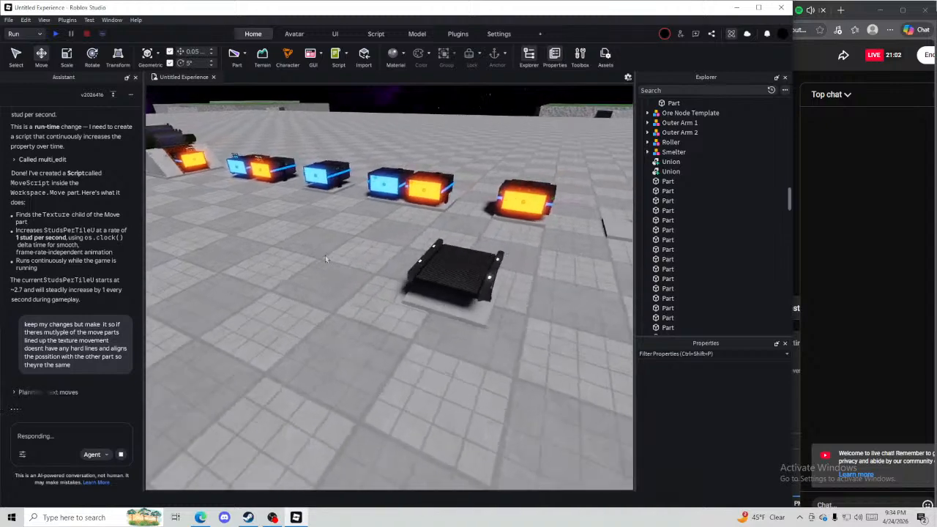
key(w)
Duplicate the concrete base plate under the conveyor and place the copy on the floor beside it
right_drag(326, 260, 325, 255)
key(s)
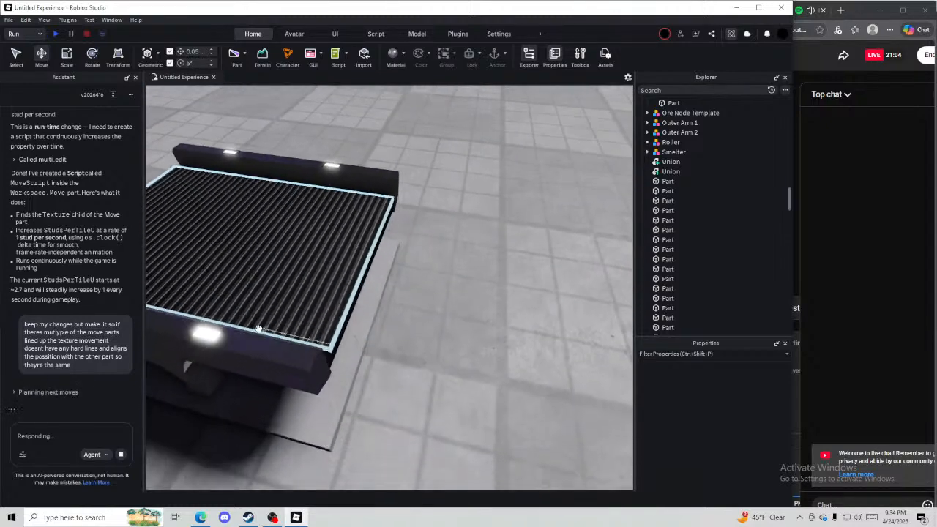
right_drag(258, 329, 258, 327)
key(s)
click(200, 328)
key(ctrl+d)
drag(199, 329, 403, 468)
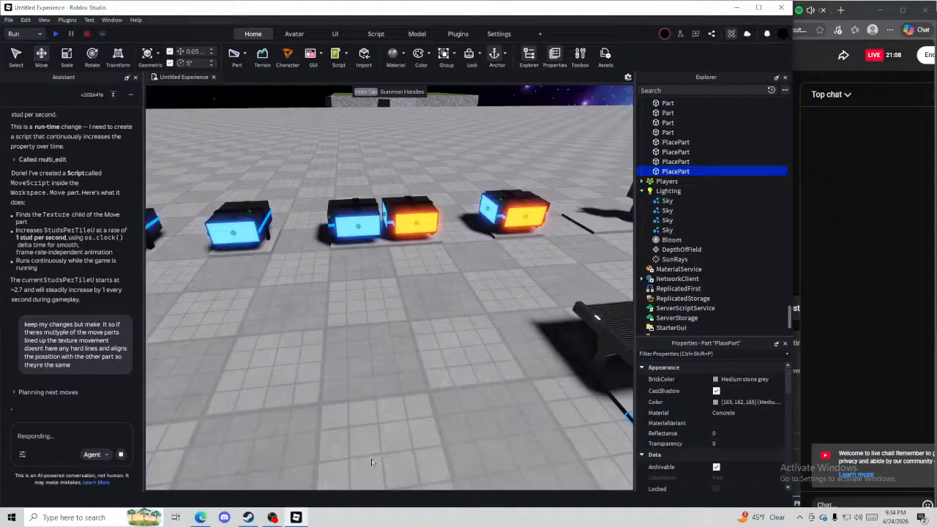
Examine the smelter's exit port and the roller's enter port up close, including the gap between the two machines
key(a)
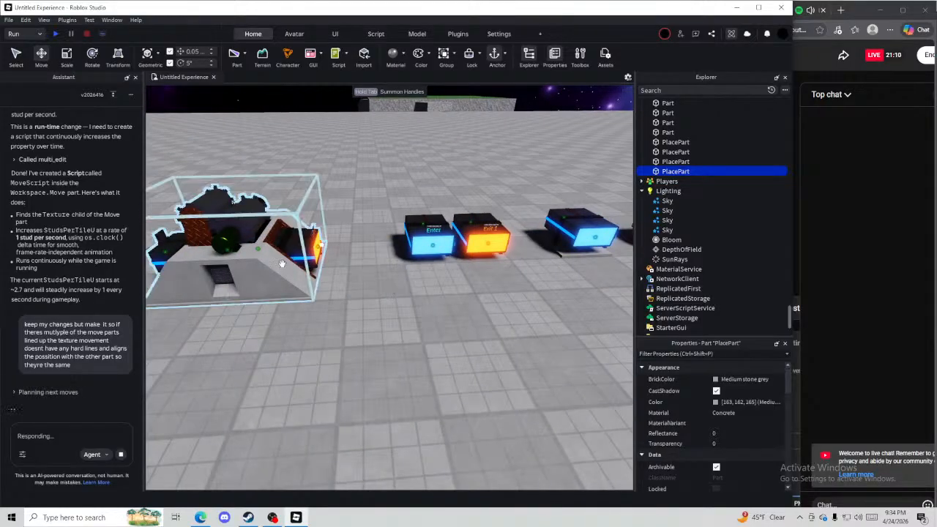
key(a)
right_drag(244, 279, 243, 279)
key(d)
key(w)
right_drag(405, 332, 405, 333)
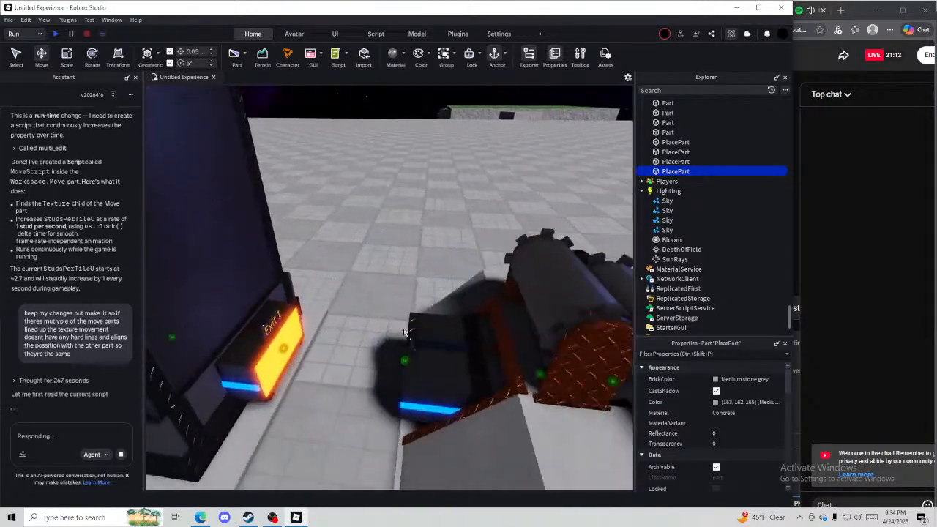
key(a)
key(a)
right_drag(355, 352, 357, 331)
key(s)
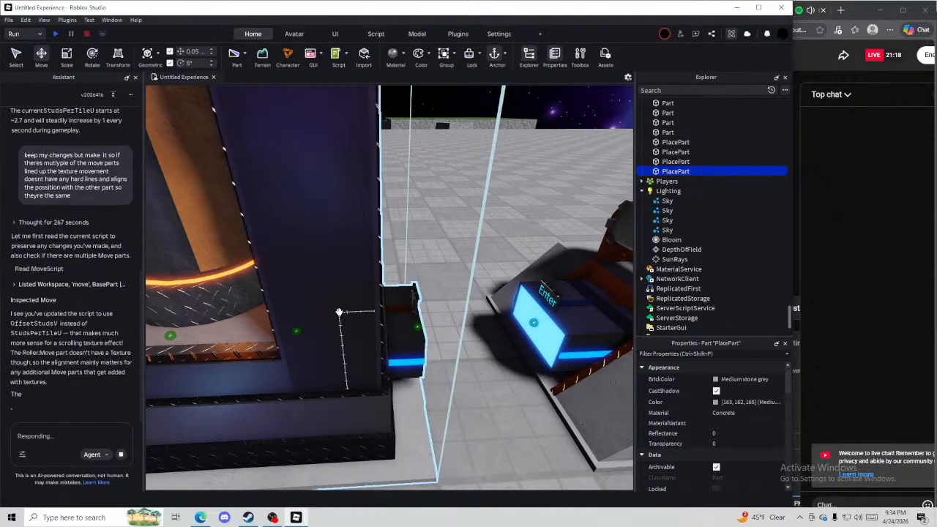
key(d)
right_drag(387, 309, 326, 251)
key(a)
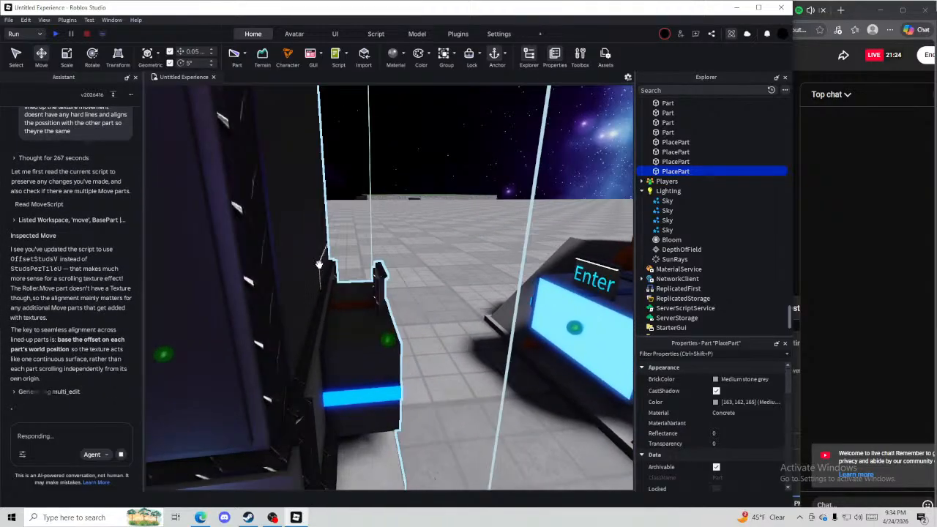
key(s)
mouse_move(378, 278)
right_down()
mouse_move(360, 274)
mouse_move(383, 283)
right_up()
Scale the copied concrete base plate down to a narrow strip beside the conveyor's original plate
key(f)
click(898, 308)
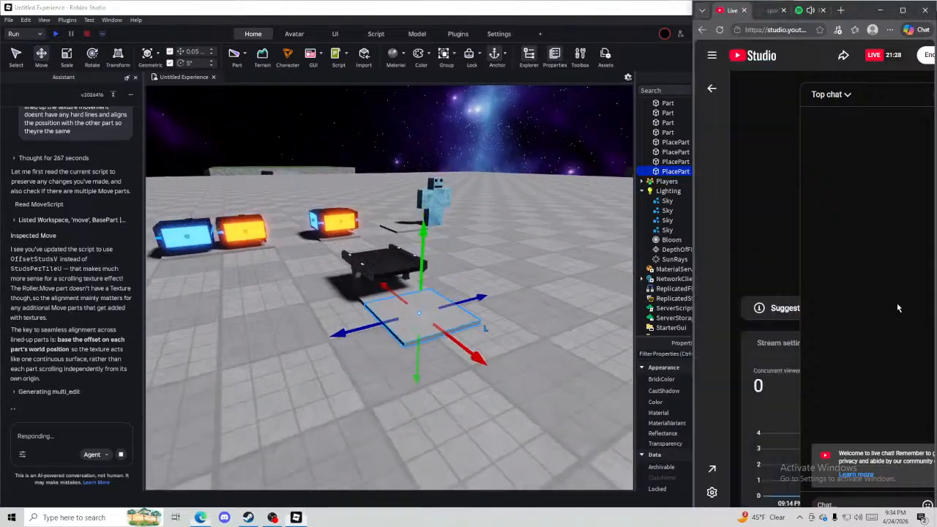
click(455, 433)
scroll(500, 406, up, 5)
right_drag(500, 406, 494, 404)
click(314, 345)
scroll(314, 345, down, 3)
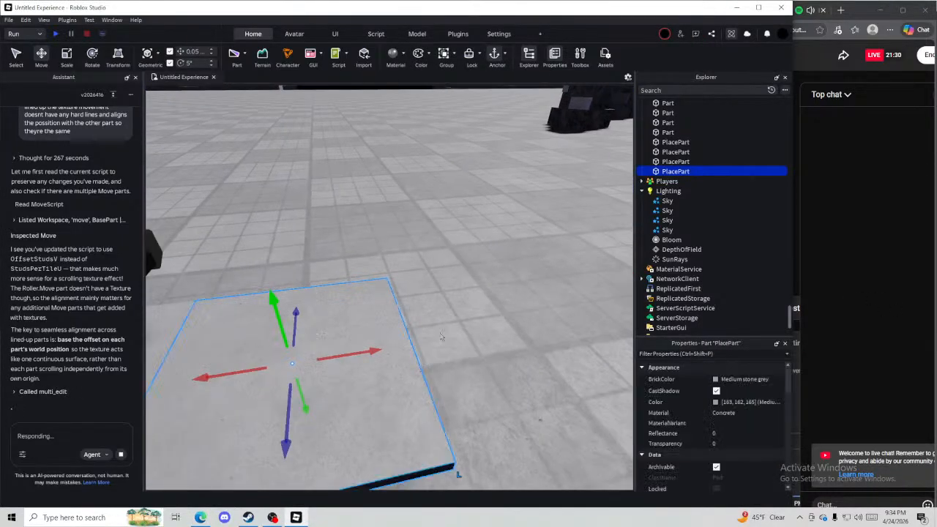
key(ctrl+3)
drag(427, 325, 339, 325)
click(381, 310)
right_drag(381, 311, 392, 348)
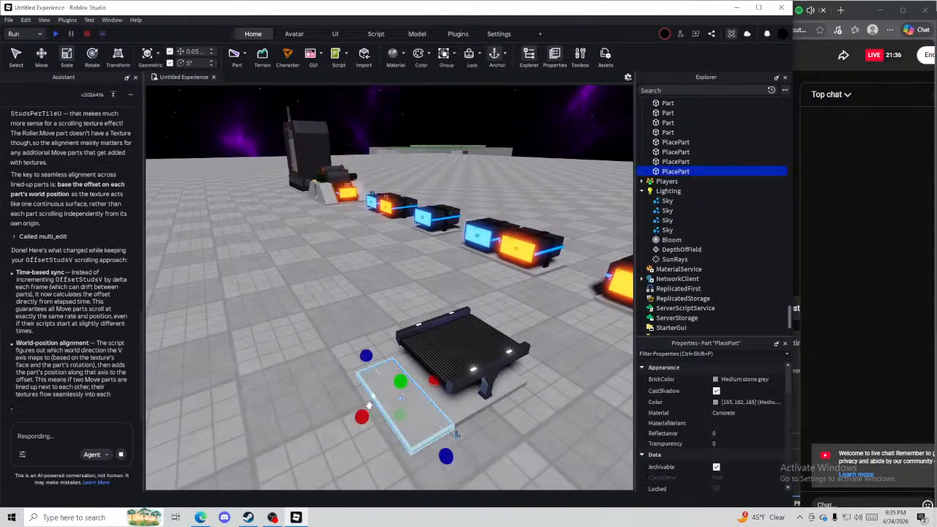
Fine-tune the narrow base plate's width from its outer edge and clear the selection
drag(362, 415, 356, 412)
click(322, 382)
right_drag(322, 381, 324, 384)
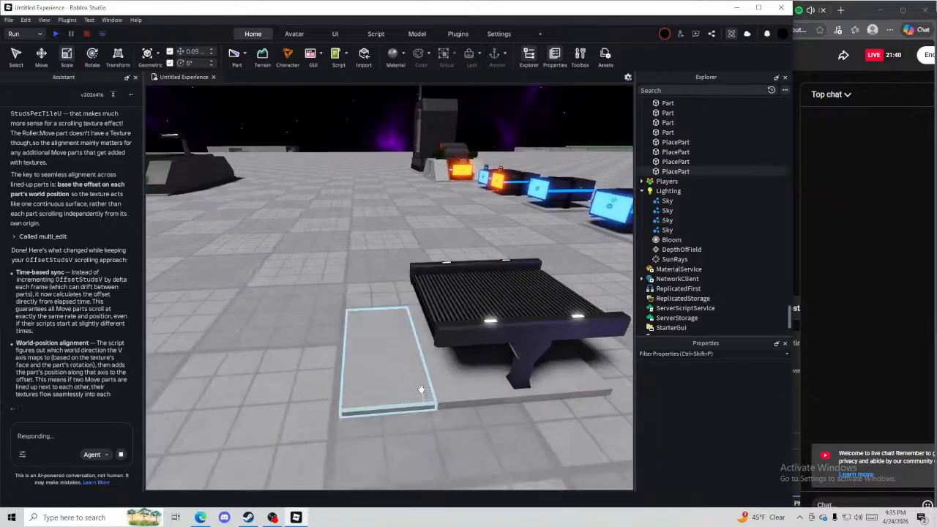
mouse_move(418, 390)
mouse_down()
mouse_move(395, 396)
mouse_move(423, 397)
mouse_up()
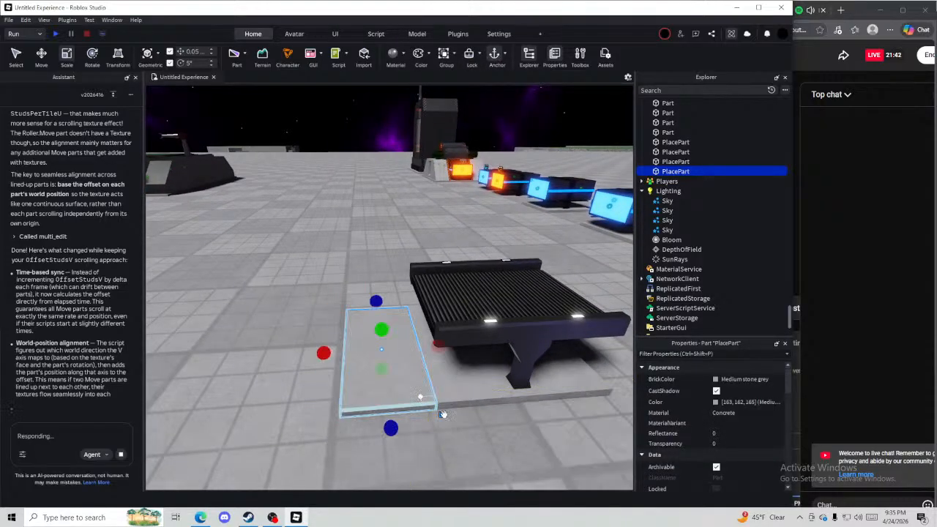
click(497, 450)
Place a copy of the conveyor's metal support leg on the narrow concrete base plate and separate its union into parts
right_drag(497, 450, 498, 296)
click(508, 286)
click(558, 265)
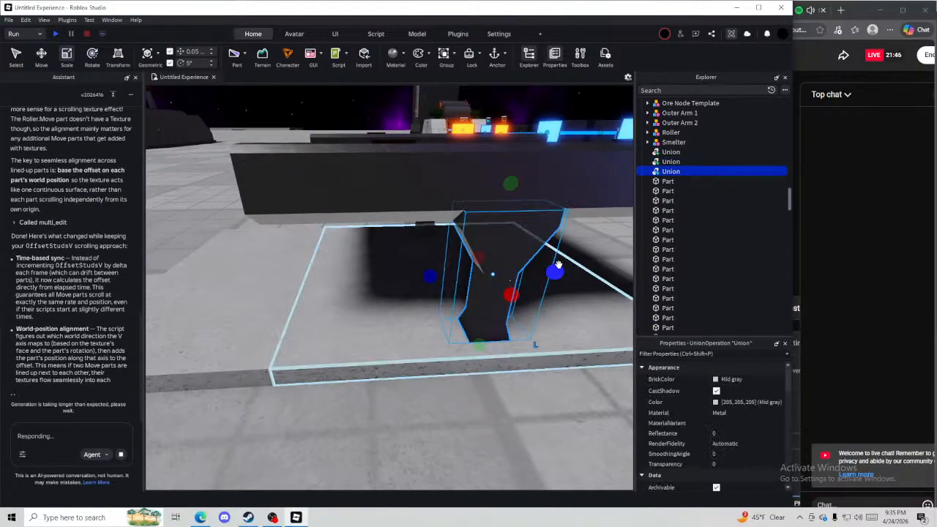
drag(558, 270, 438, 288)
key(ctrl+shift+u)
click(397, 416)
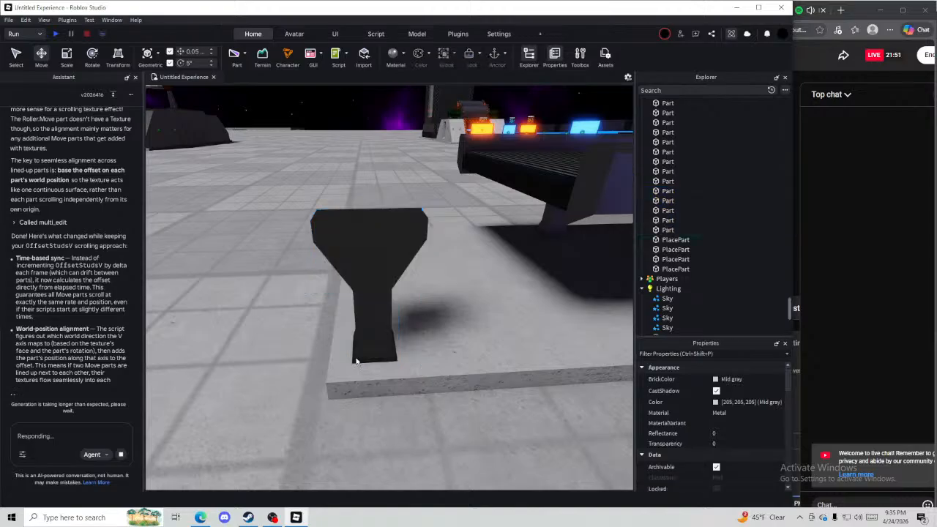
Delete the copied leg's upper wedge facing away from the conveyor and shorten its top block flush with the post
key(Delete)
click(339, 239)
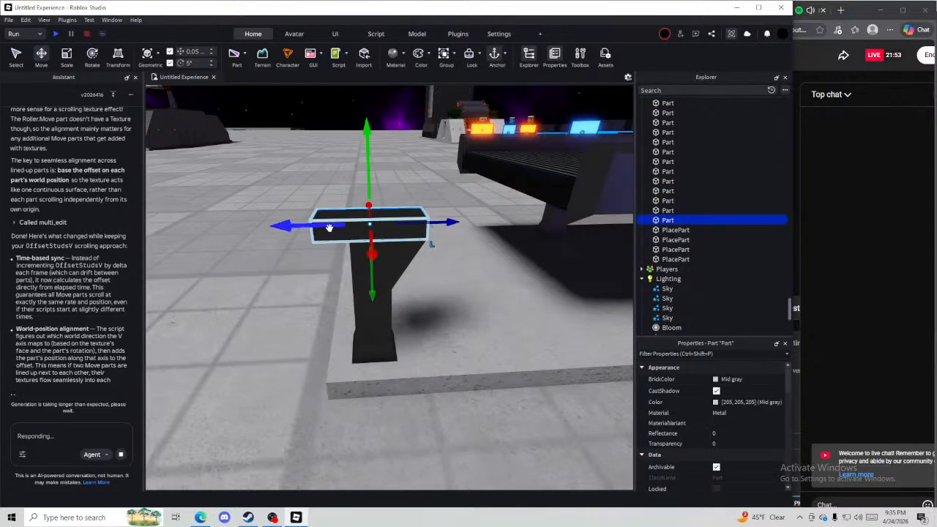
scroll(322, 227, up, 2)
key(ctrl+3)
scroll(317, 227, down, 2)
scroll(306, 233, up, 1)
drag(313, 205, 348, 195)
Delete the outer foot wedge of the copied leg and change the selected foot corner wedge's shape to Wedge
click(488, 225)
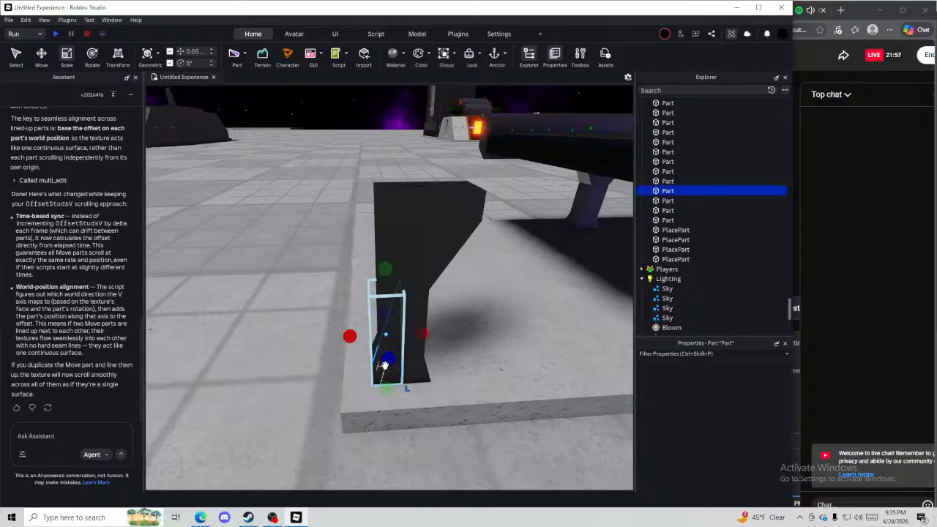
scroll(385, 362, up, 2)
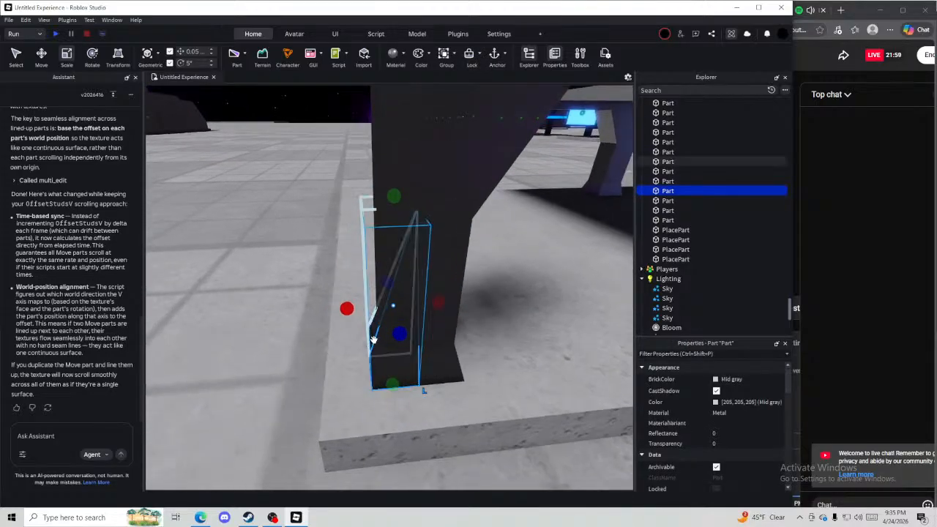
key(Delete)
click(429, 372)
scroll(718, 433, down, 5)
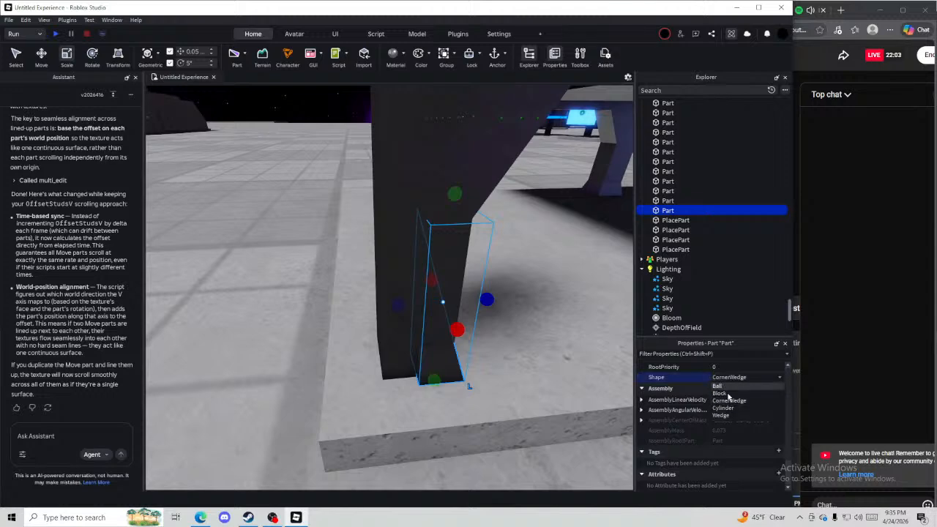
Move the reshaped wedge across the post to the leg's outer side, facing away from the conveyor
right_drag(436, 311, 493, 309)
key(ctrl+2)
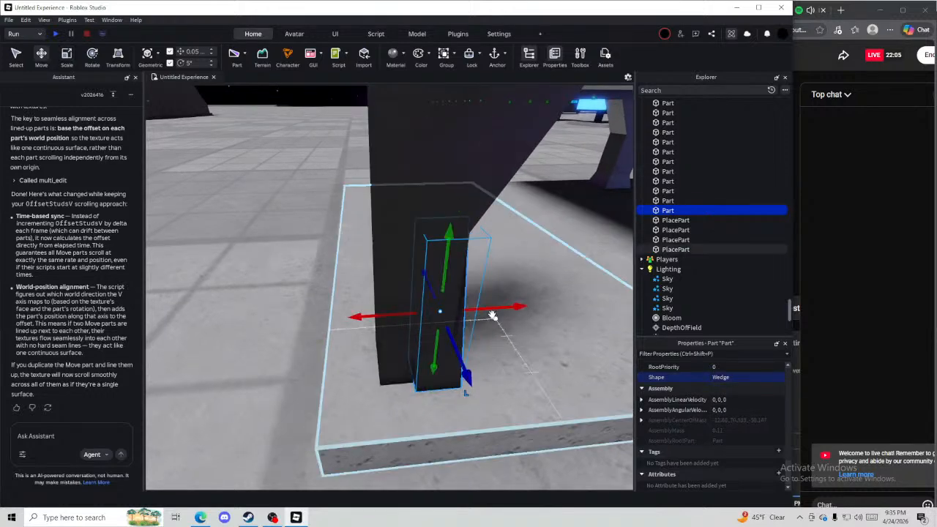
drag(493, 309, 437, 301)
key(ctrl+3)
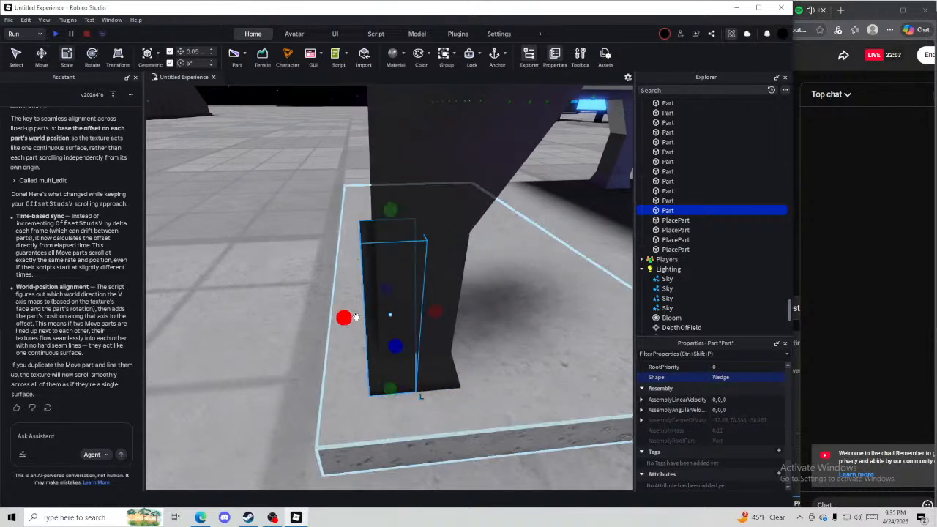
Narrow the wedge at the foot of the conveyor leg and place a duplicate on the leg's opposite side
drag(348, 318, 372, 318)
right_drag(372, 318, 558, 311)
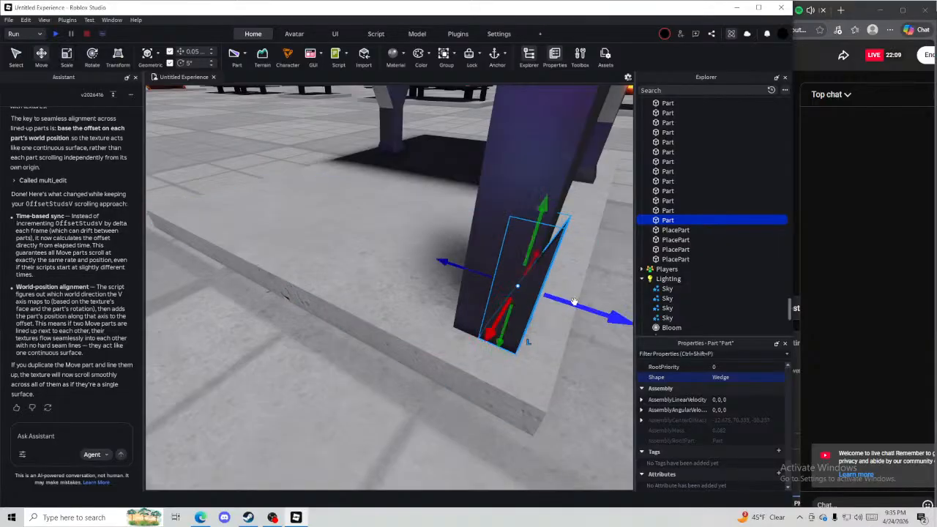
drag(573, 301, 533, 290)
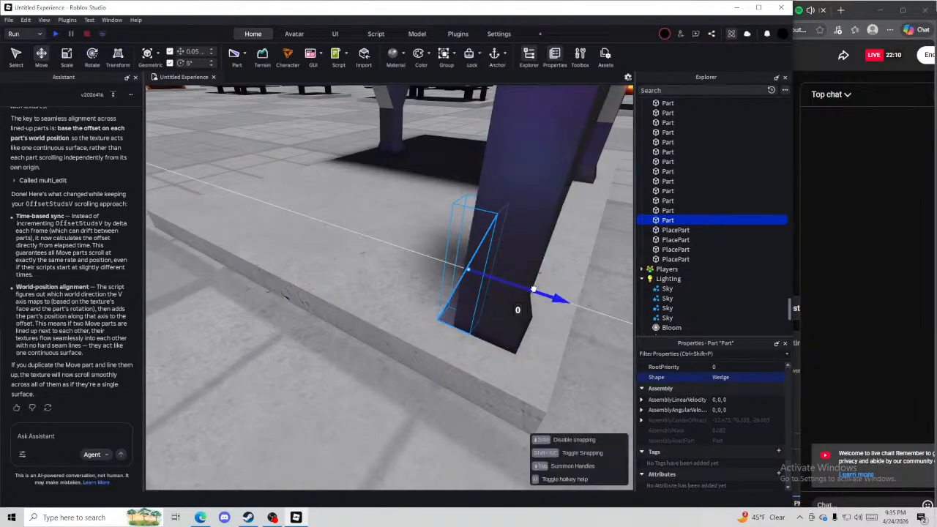
click(624, 382)
Select the support leg's parts together and shift them into position
right_drag(625, 381, 427, 425)
drag(428, 425, 319, 234)
drag(436, 312, 411, 300)
right_drag(411, 299, 411, 299)
Run the simulation to view the conveyor, try moving the spare leg with its base plate, and stop the run
click(501, 458)
right_drag(499, 455, 499, 454)
key(w)
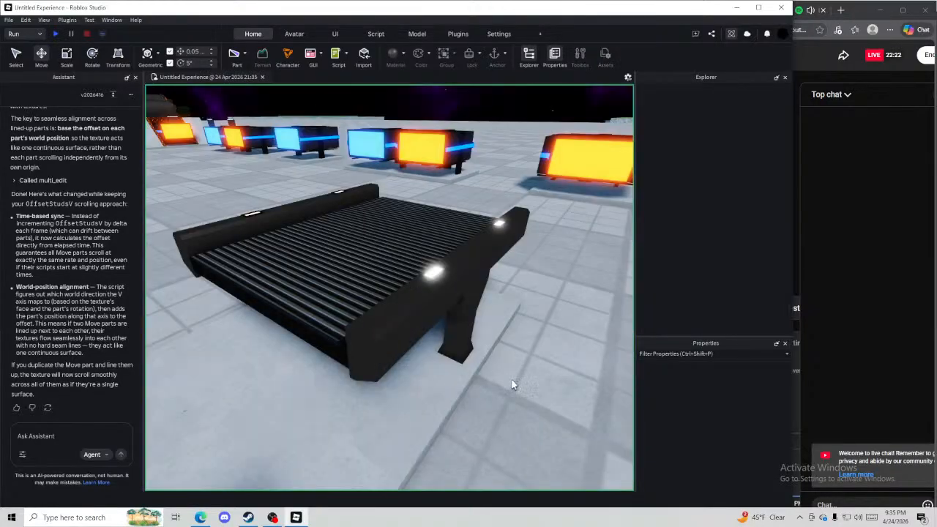
key(w)
right_drag(519, 386, 319, 373)
key(s)
click(319, 374)
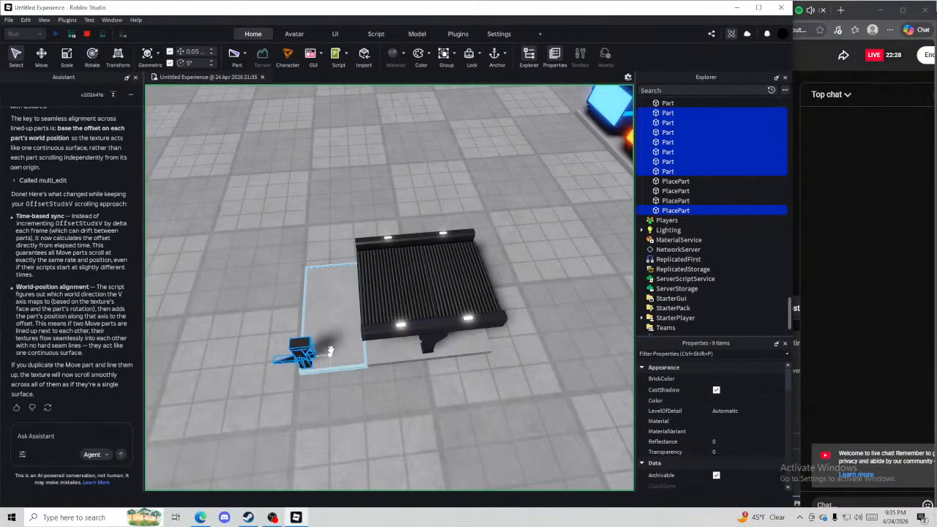
drag(331, 351, 327, 240)
click(327, 241)
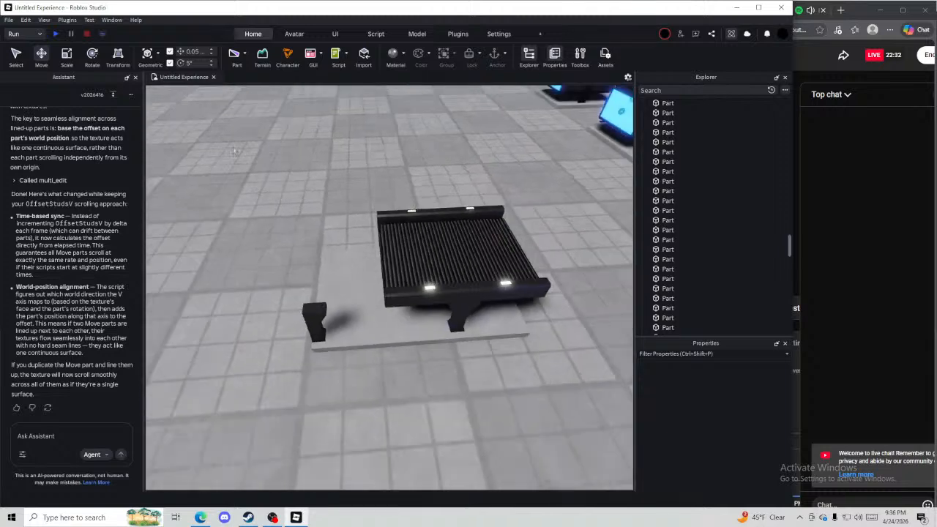
Select all parts of the conveyor, the spare leg and the base plates, and anchor them
click(542, 333)
click(542, 333)
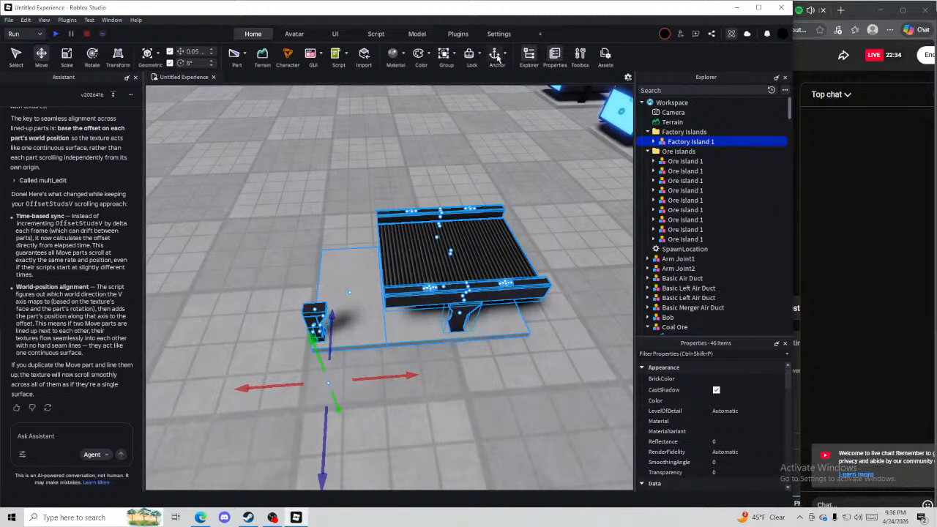
click(350, 154)
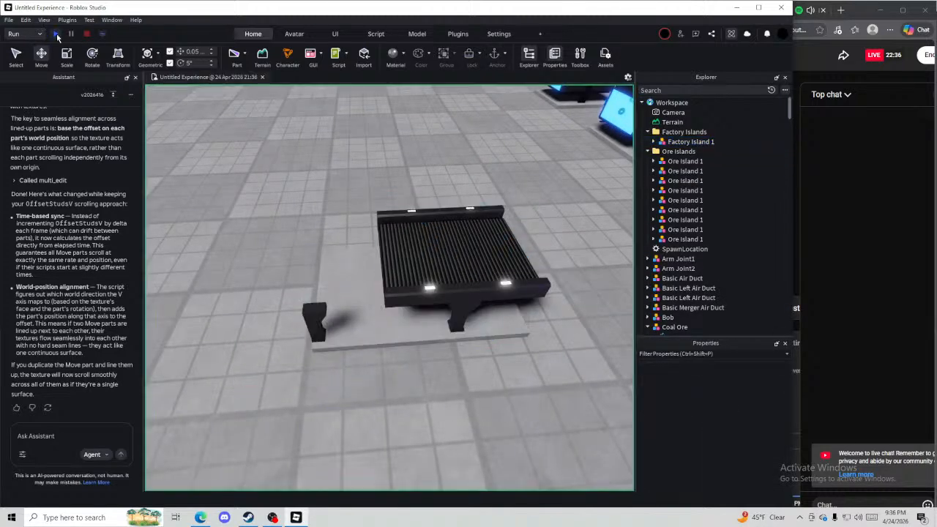
Start the simulation and move the spare leg with its base plate away from the conveyor
click(56, 34)
drag(360, 228, 378, 230)
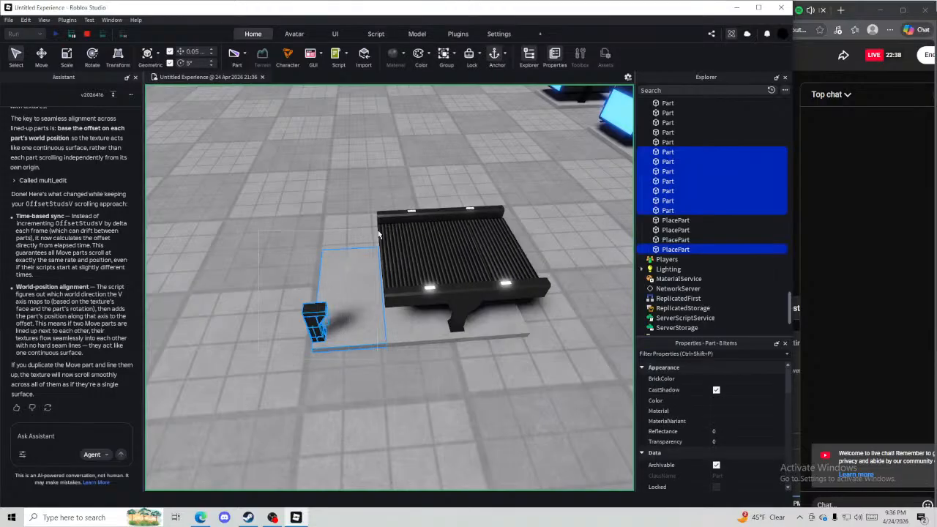
drag(354, 311, 292, 139)
click(316, 210)
right_drag(315, 211, 310, 215)
Duplicate the whole conveyor with its leg and plate, and offset the copy by -4 so it adjoins the original
drag(322, 153, 565, 366)
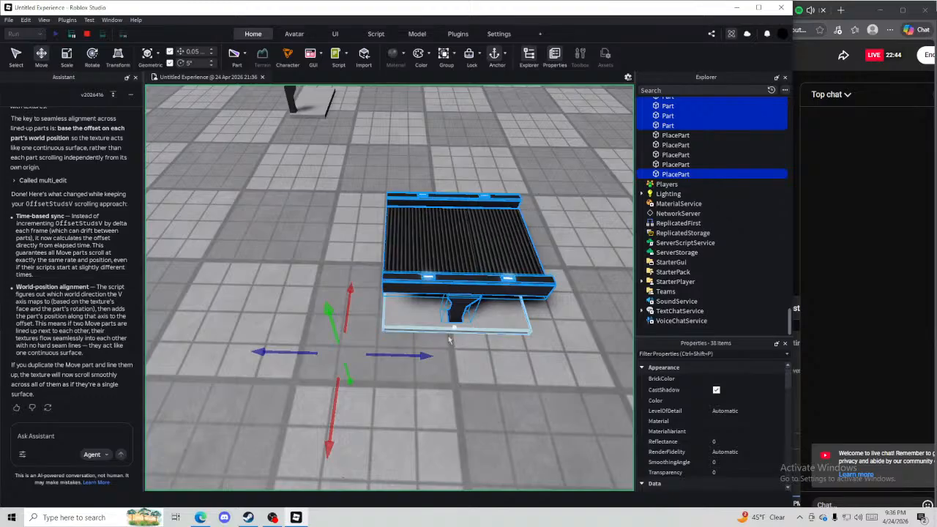
scroll(450, 336, down, 10)
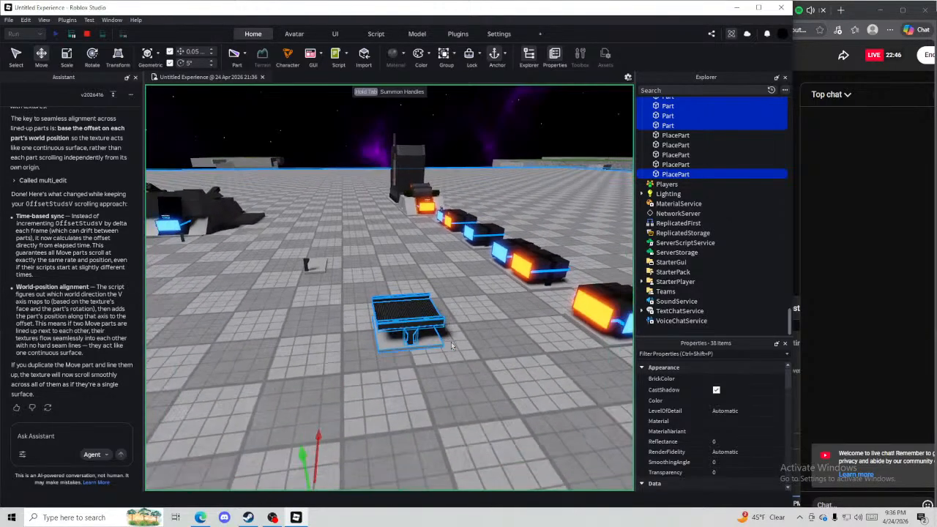
click(439, 338)
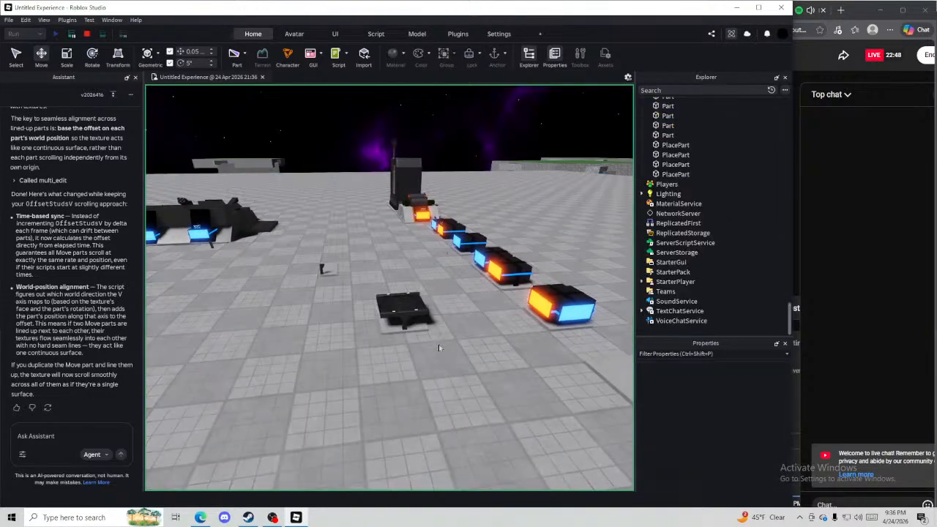
drag(438, 348, 340, 264)
right_drag(341, 265, 337, 293)
key(w)
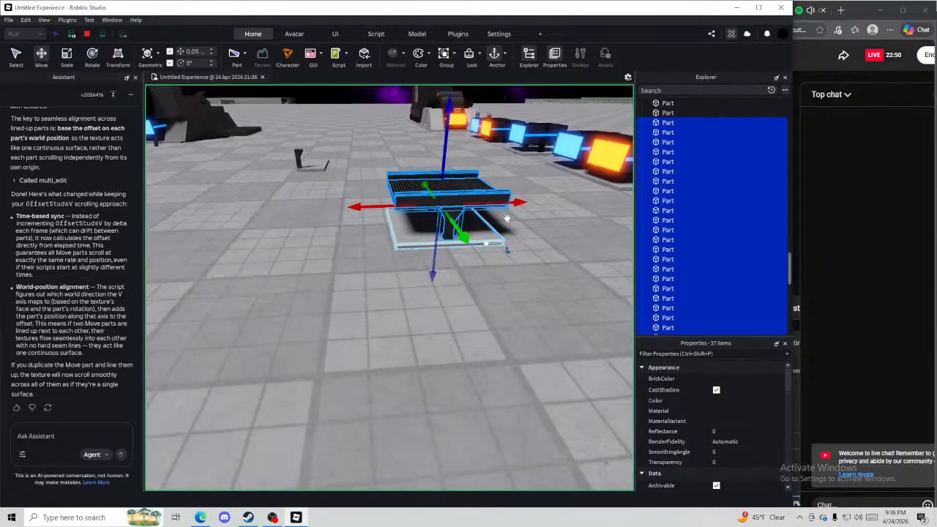
drag(498, 205, 495, 205)
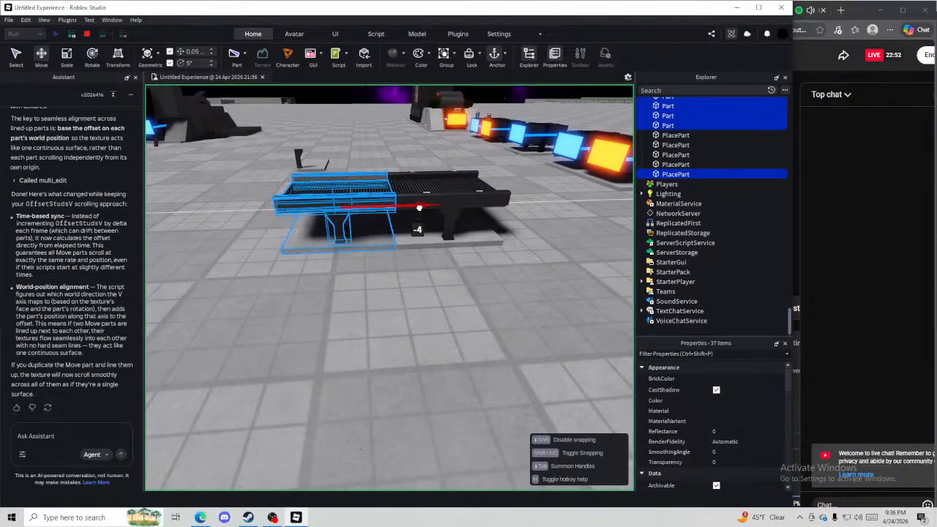
drag(419, 208, 419, 207)
Examine how the moving belt textures line up at the joint between the two conveyors, and stop the simulation
click(435, 357)
right_drag(434, 357, 435, 357)
key(w)
right_drag(395, 303, 396, 303)
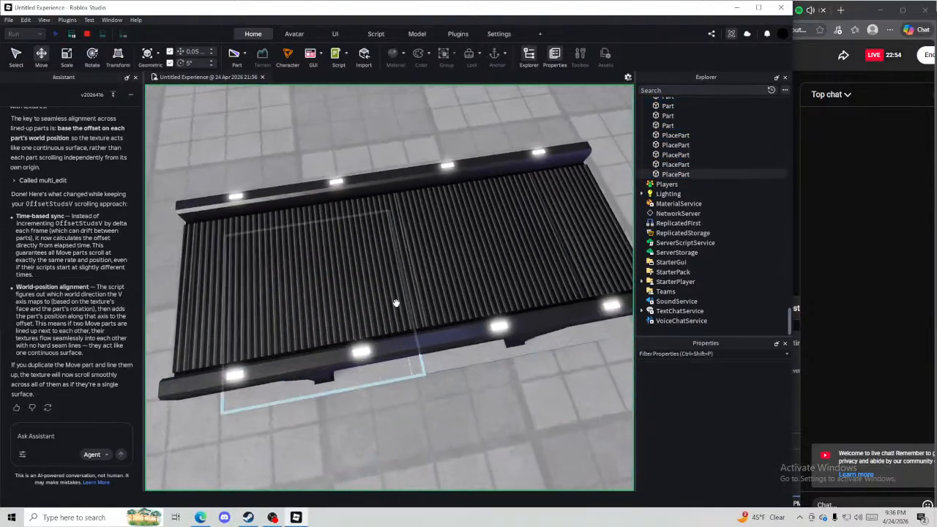
key(w)
key(d)
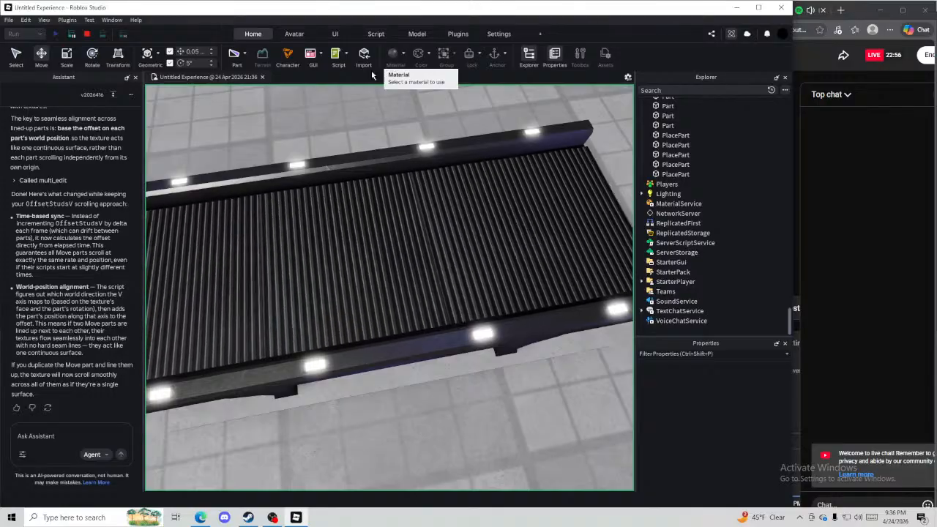
key(w)
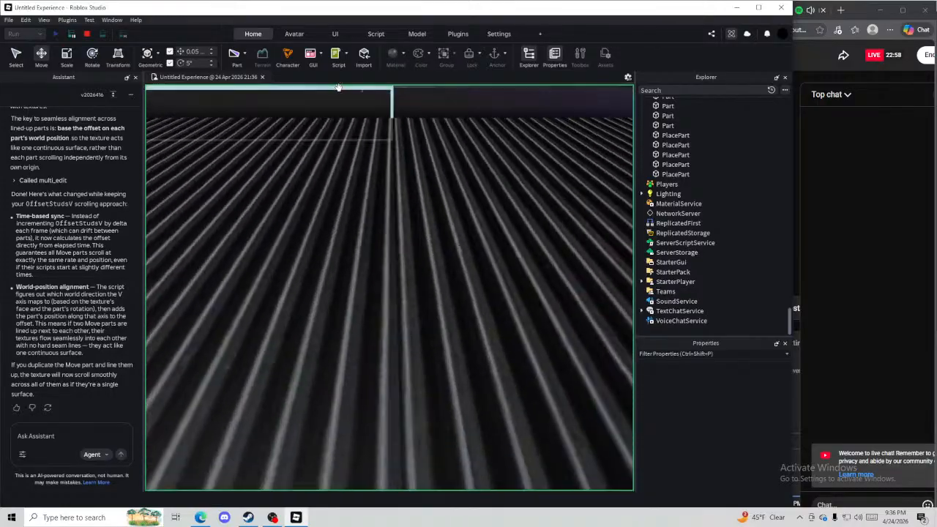
key(s)
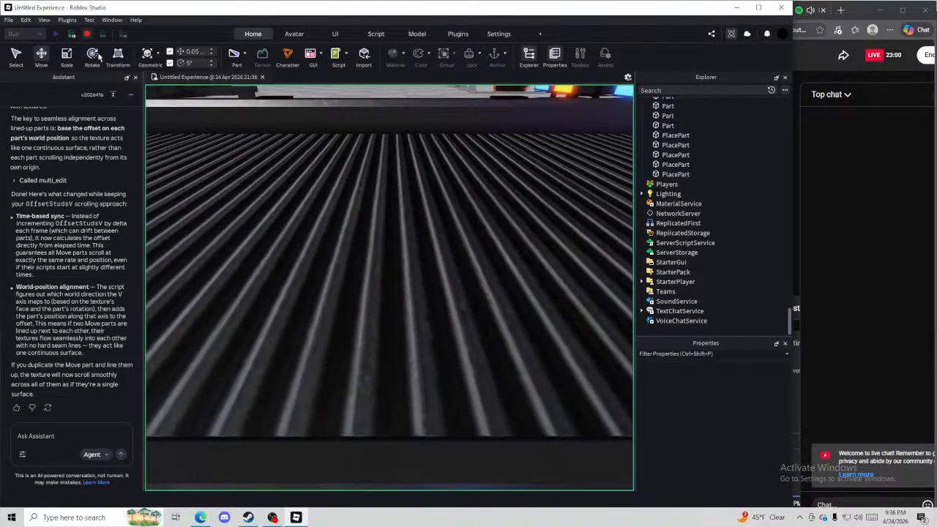
key(shift+F5)
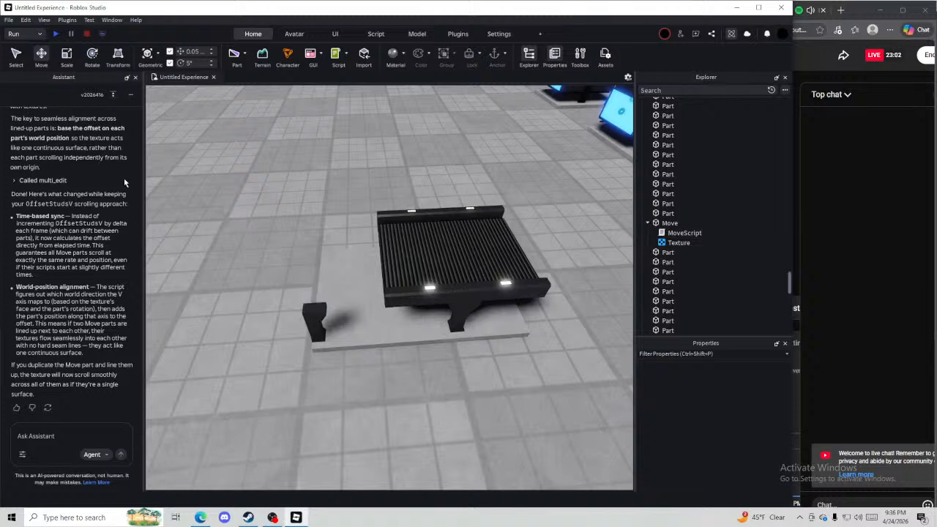
Review the MoveScript code and ask the Assistant to "revert your changes"
double_click(668, 234)
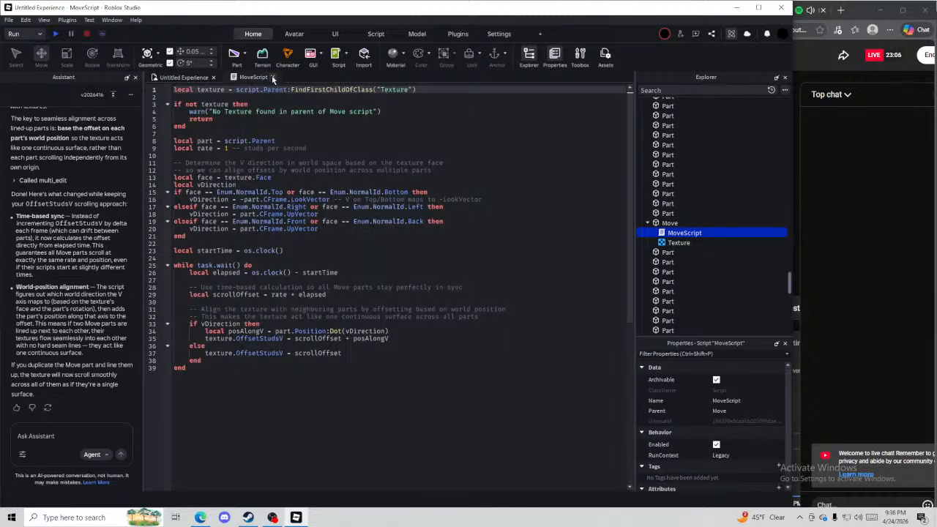
click(273, 78)
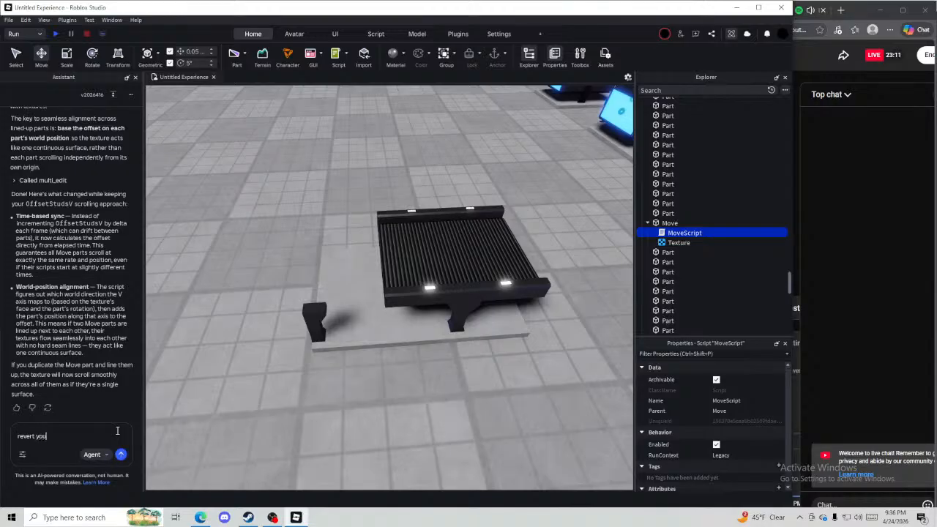
text(es)
key(Return)
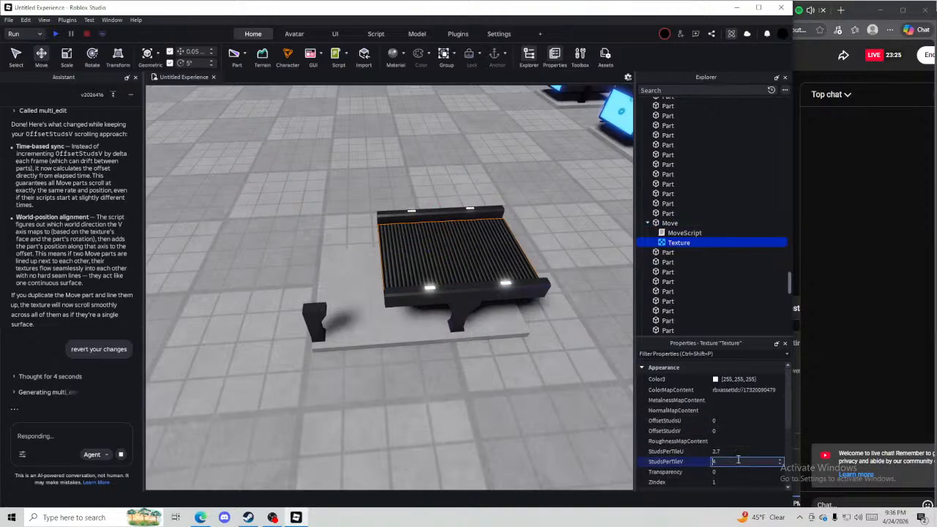
Set the belt texture's StudsPerTileV to 1 and inspect the belt up close
key(Return)
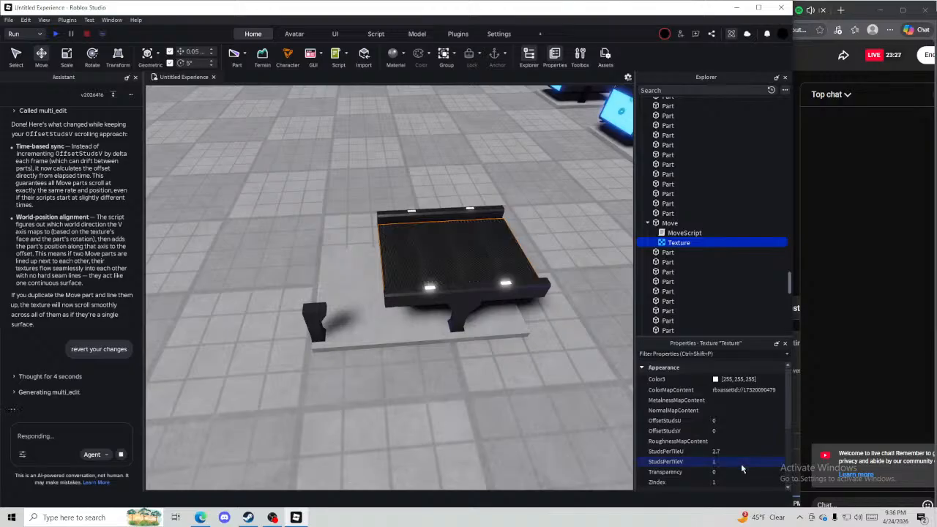
click(567, 439)
right_drag(567, 439, 568, 420)
key(w)
key(q)
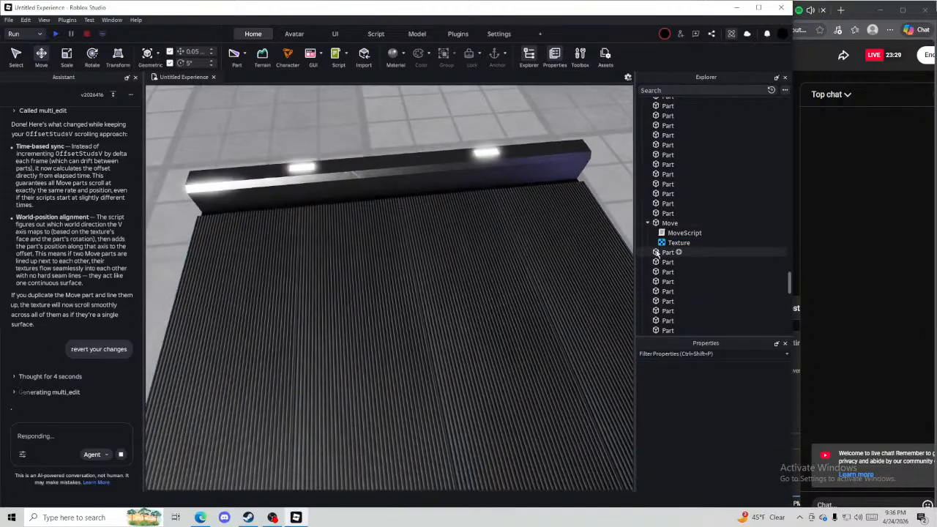
Try StudsPerTileV 2 on the belt texture, and set it to 4
click(674, 243)
right_drag(544, 368, 545, 370)
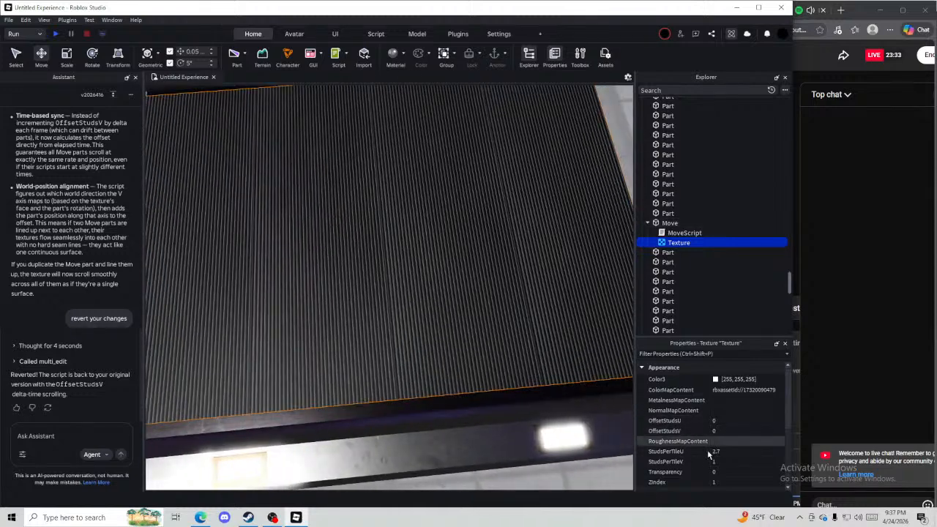
click(731, 461)
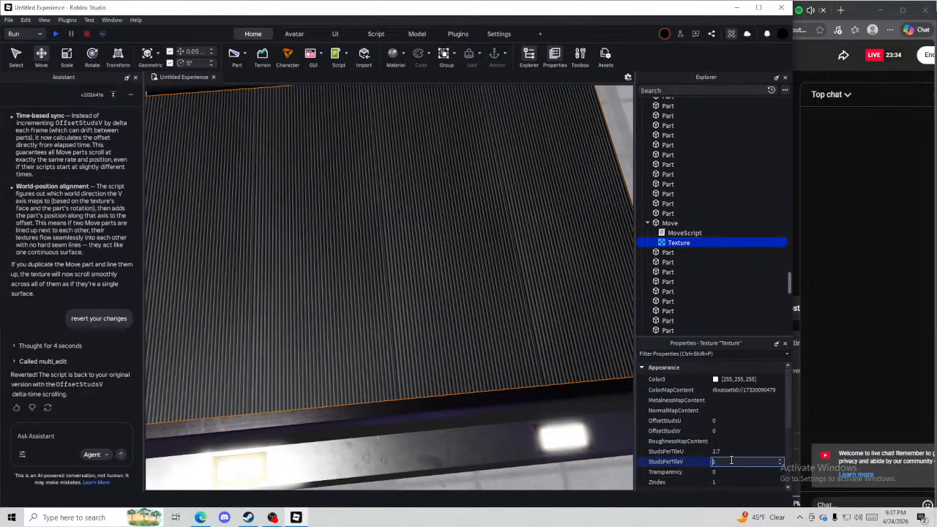
text(2)
key(Return)
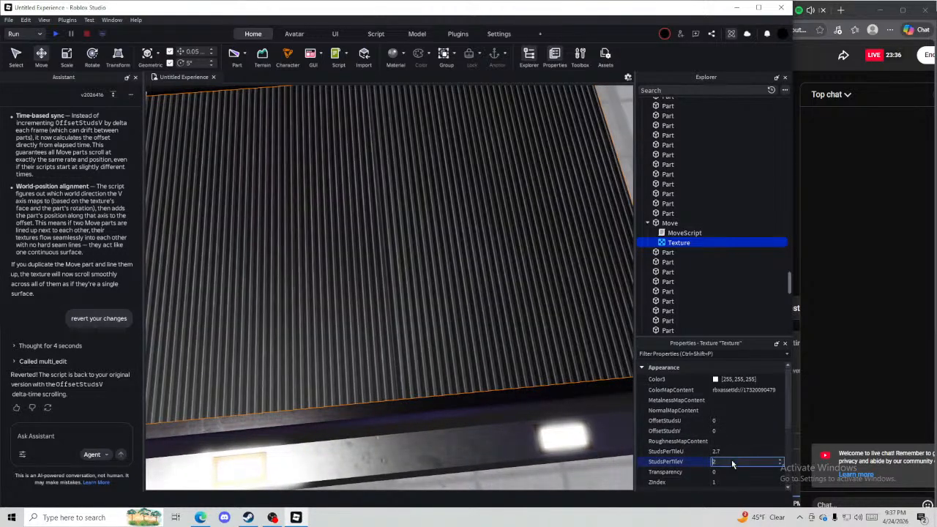
text(4)
key(Return)
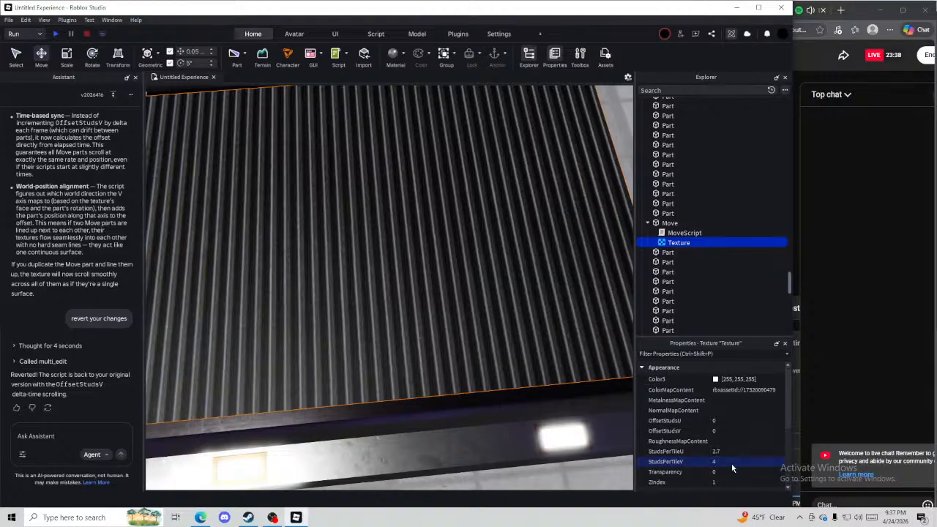
scroll(599, 430, down, 5)
right_drag(598, 430, 600, 424)
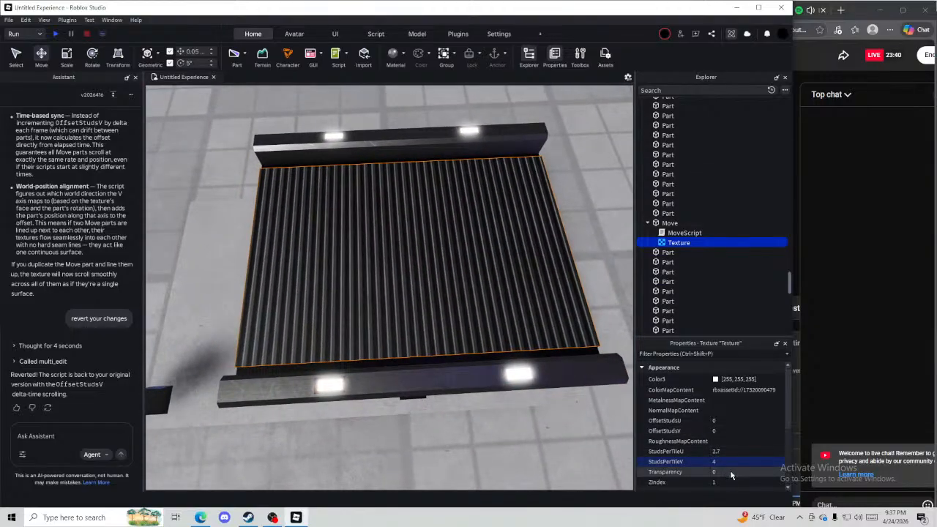
Set the belt texture's Transparency to 0.6 after trying 0.8
text(.8)
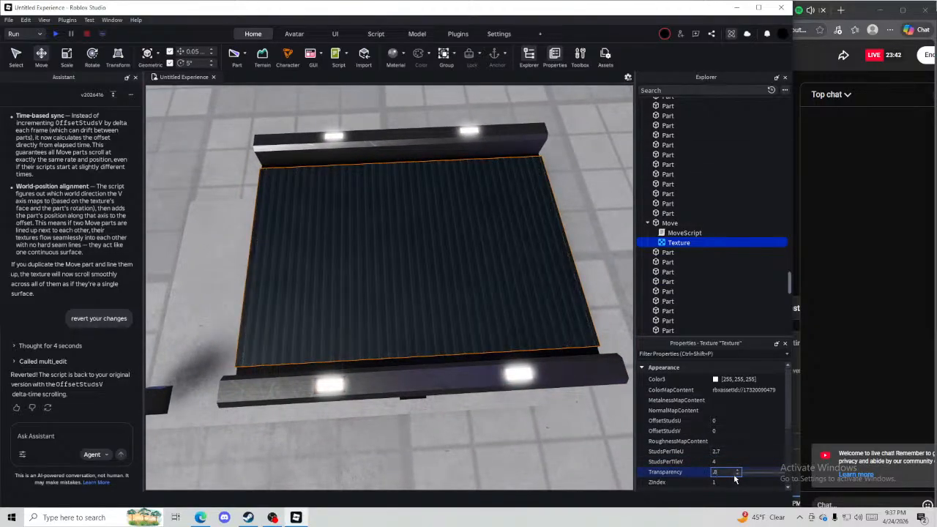
key(BackSpace)
text(5)
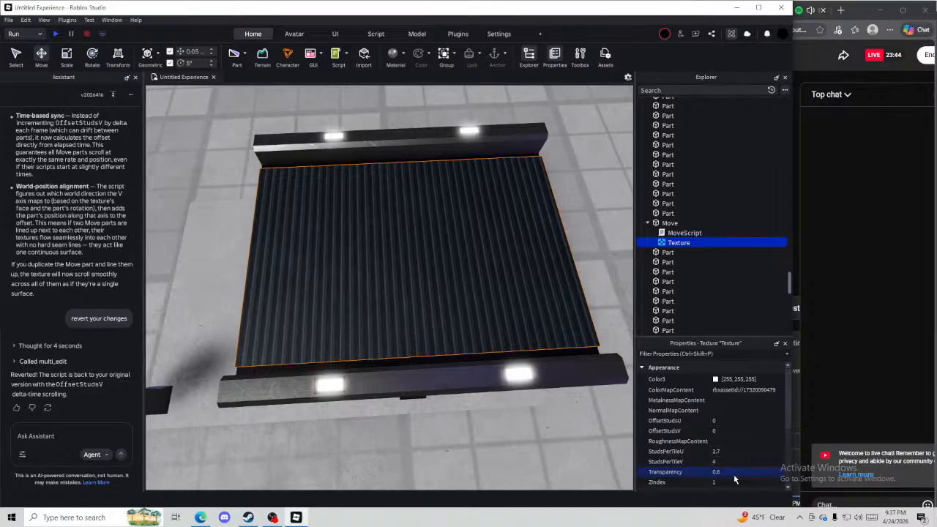
key(Return)
click(556, 476)
right_drag(557, 476, 566, 442)
key(w)
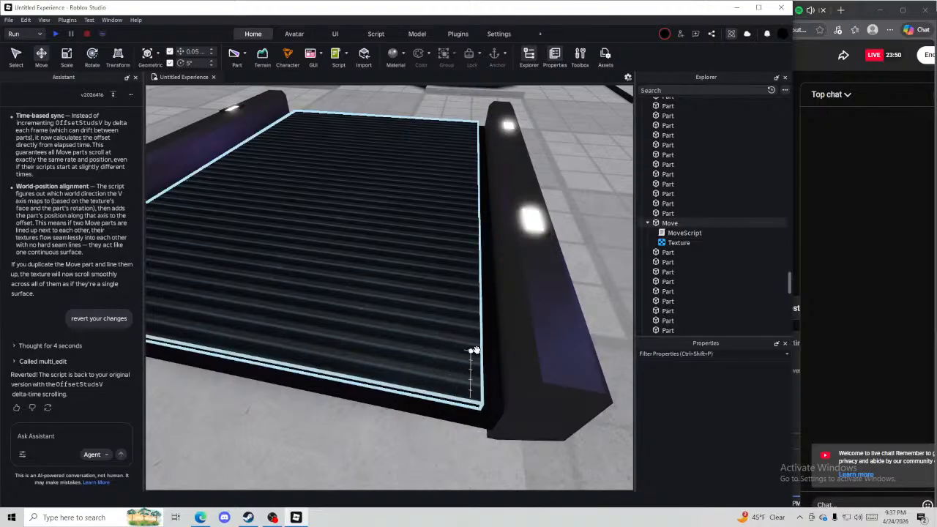
Examine the belt texture from several angles and review the texture scrolling code in MoveScript
key(s)
right_drag(483, 350, 486, 336)
key(w)
key(e)
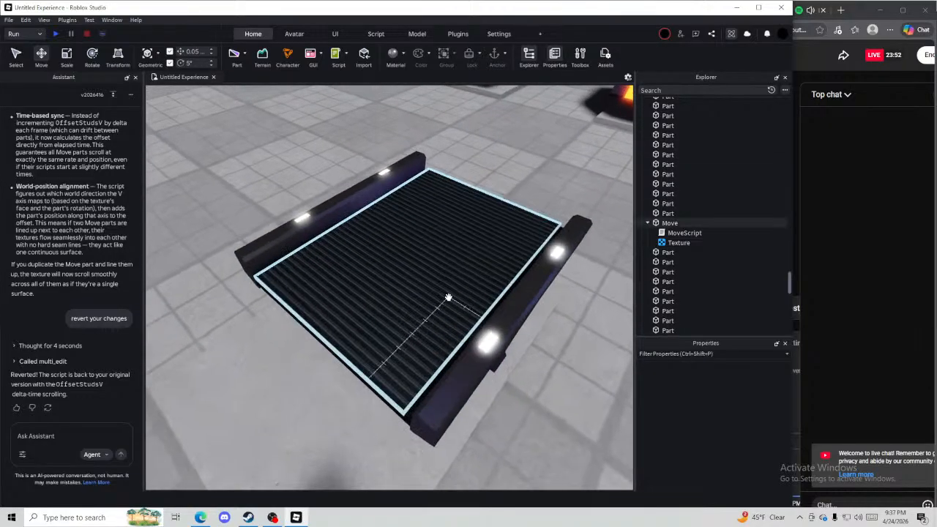
click(448, 298)
double_click(684, 233)
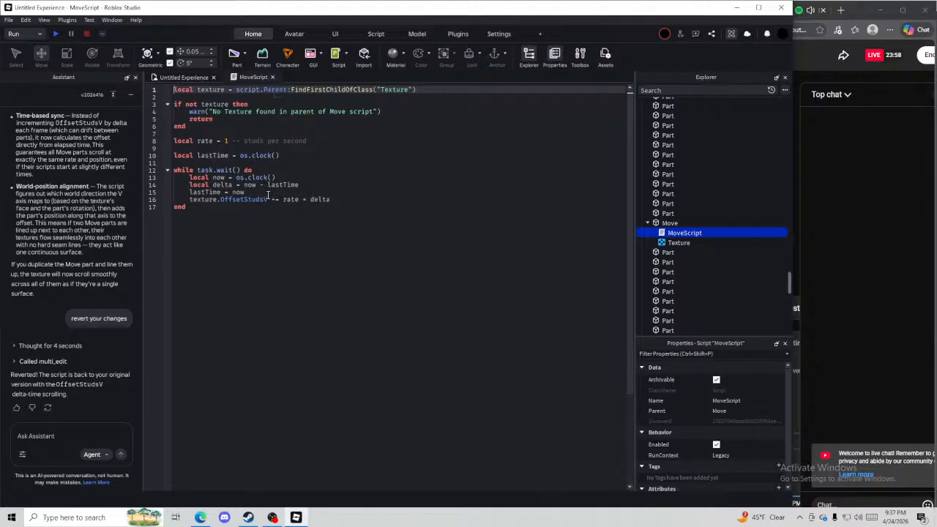
mouse_move(268, 196)
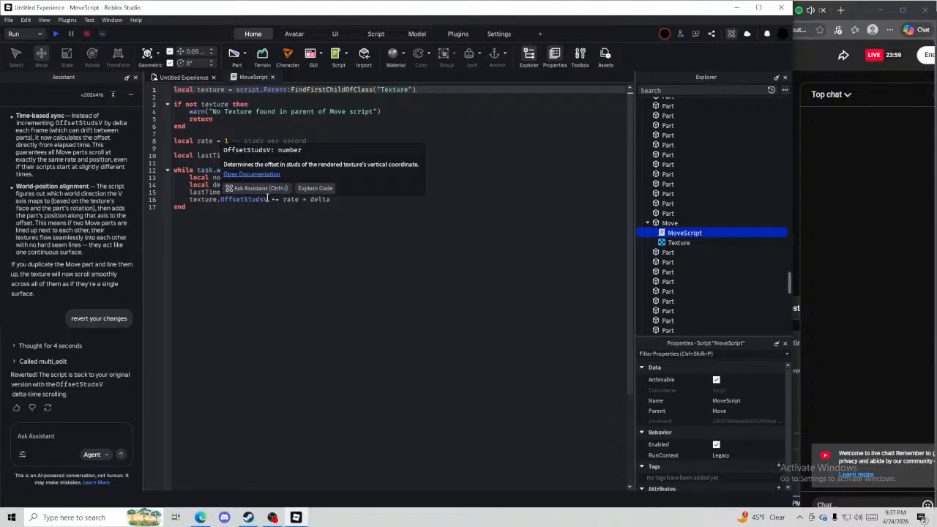
click(273, 77)
click(262, 139)
right_drag(262, 139, 262, 139)
right_drag(463, 233, 463, 233)
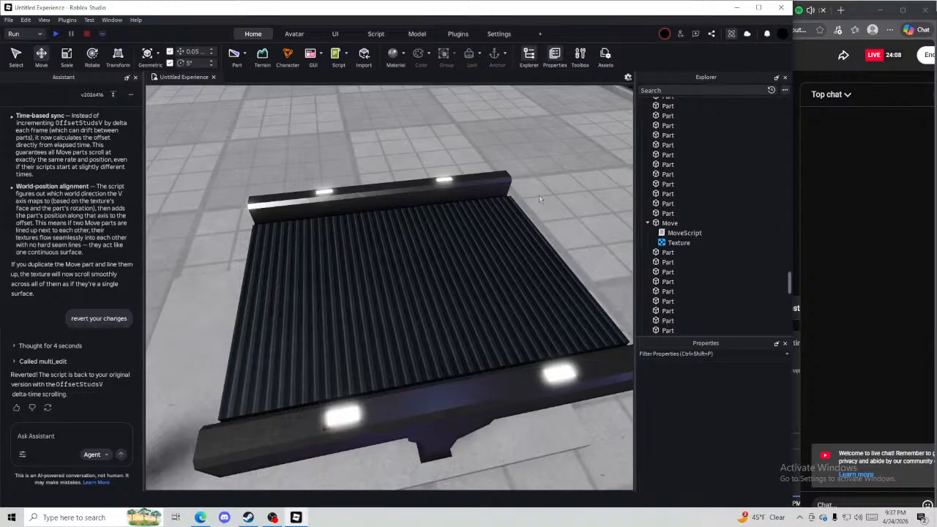
Examine both ends of the ribbed belt surface up close and the whole conveyor from above
key(w)
key(a)
key(w)
key(a)
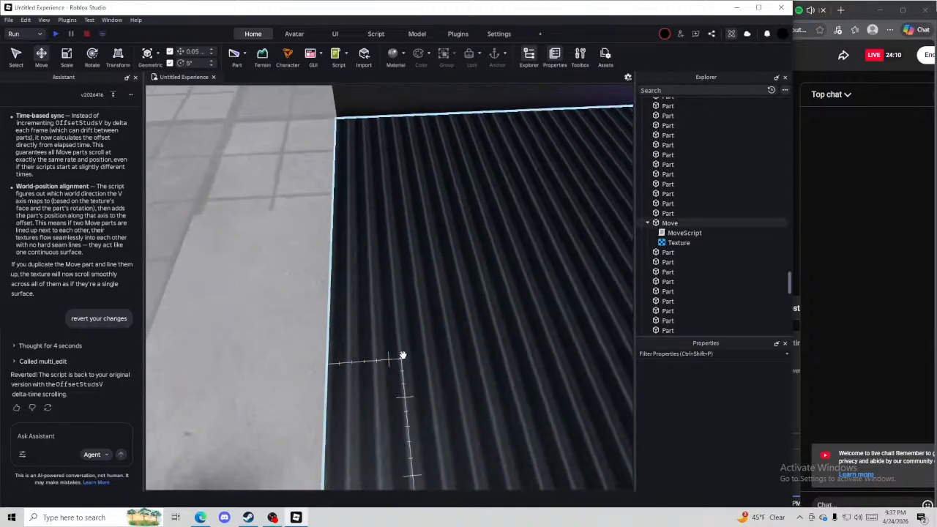
key(d)
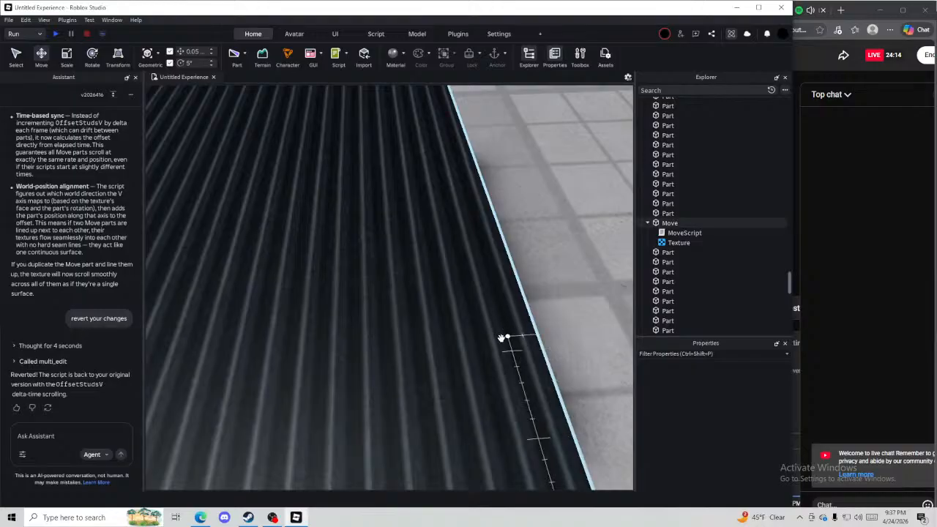
key(a)
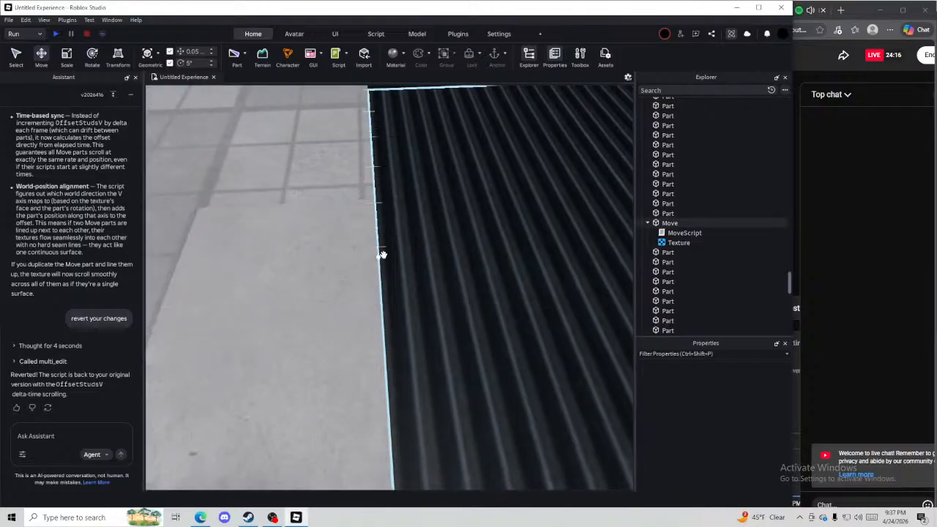
key(s)
key(w)
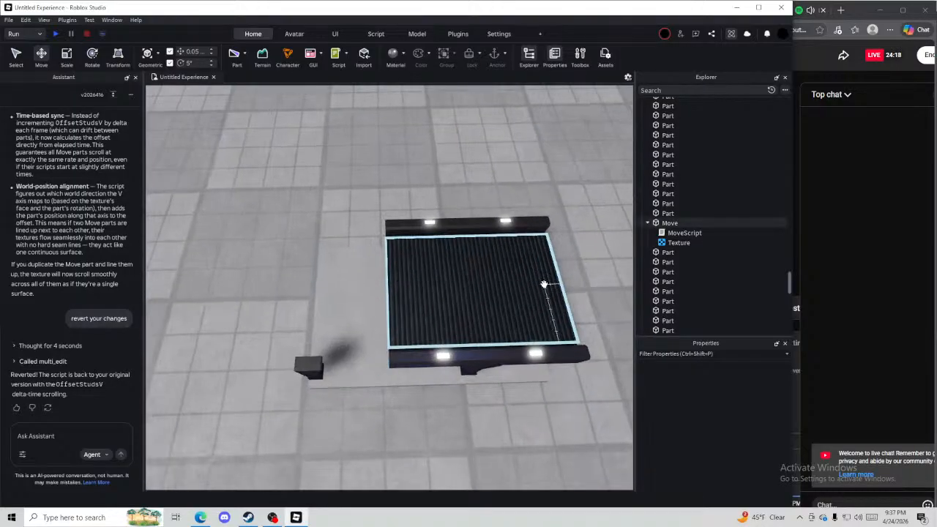
key(d)
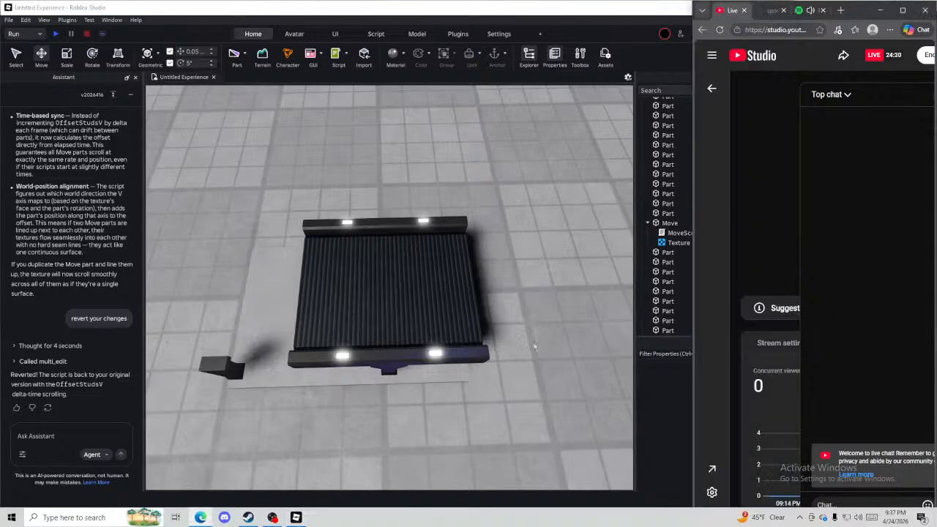
Select all parts of the loose support leg standing beside the conveyor
key(w)
key(a)
key(s)
right_drag(380, 374, 356, 380)
key(w)
key(w)
key(a)
key(s)
drag(289, 377, 400, 249)
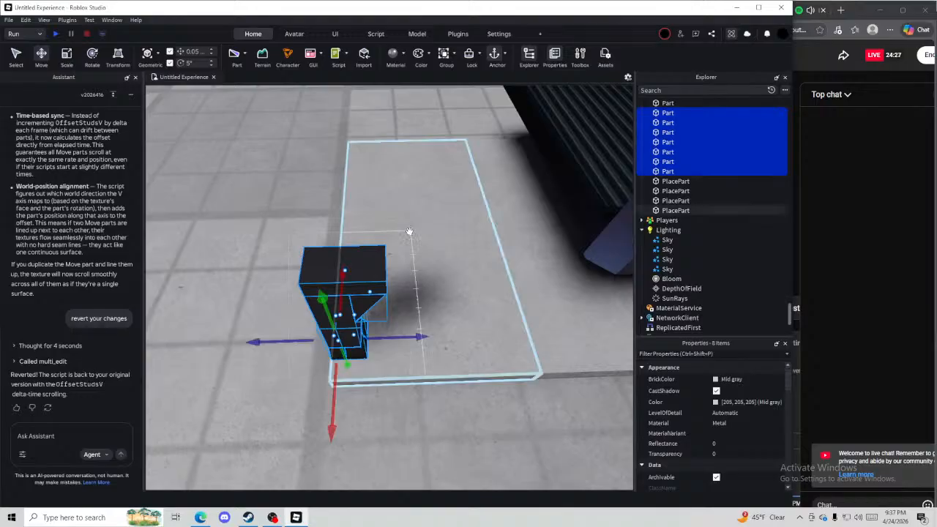
key(ctrl+g)
right_drag(404, 238, 403, 239)
key(ctrl+z)
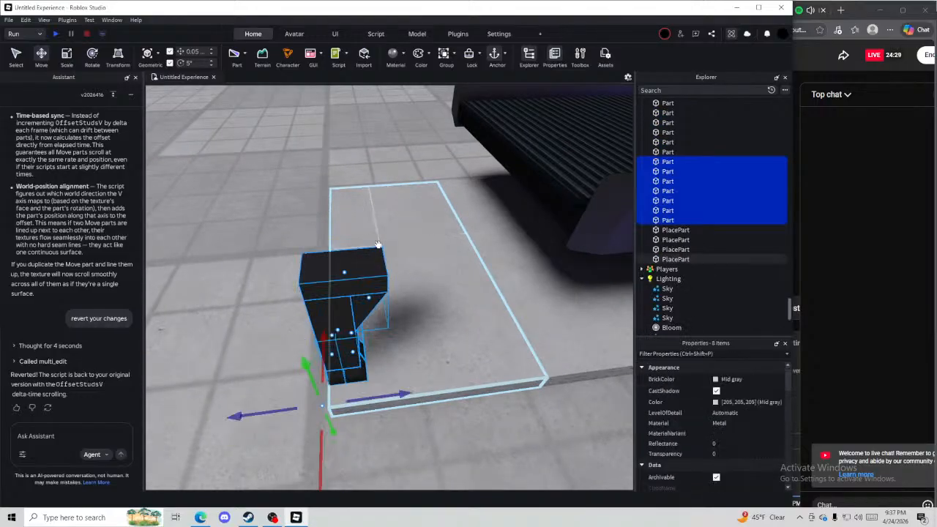
Remove the large floor part from the selection and union the seven support leg parts
key(s)
right_drag(341, 237, 340, 236)
key(s)
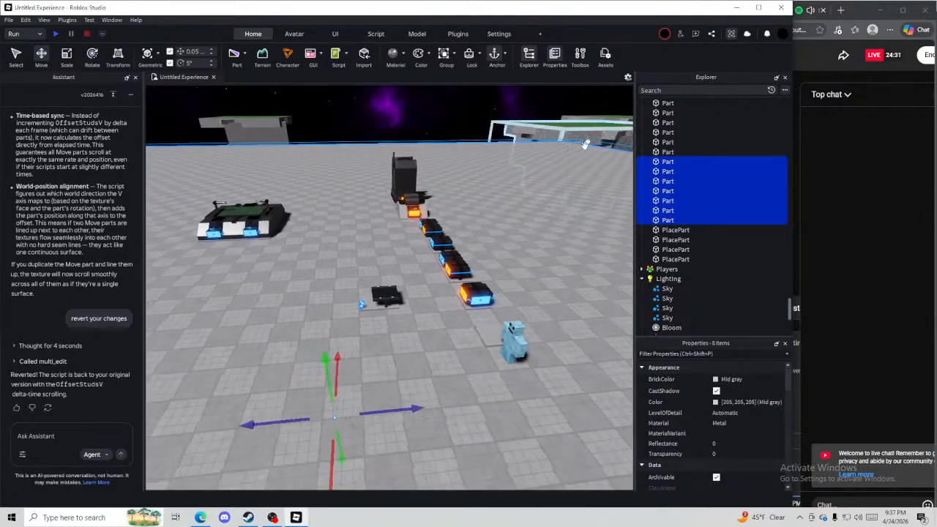
scroll(567, 158, down, 5)
scroll(566, 158, down, 3)
ctrl+click(453, 315)
scroll(427, 301, up, 6)
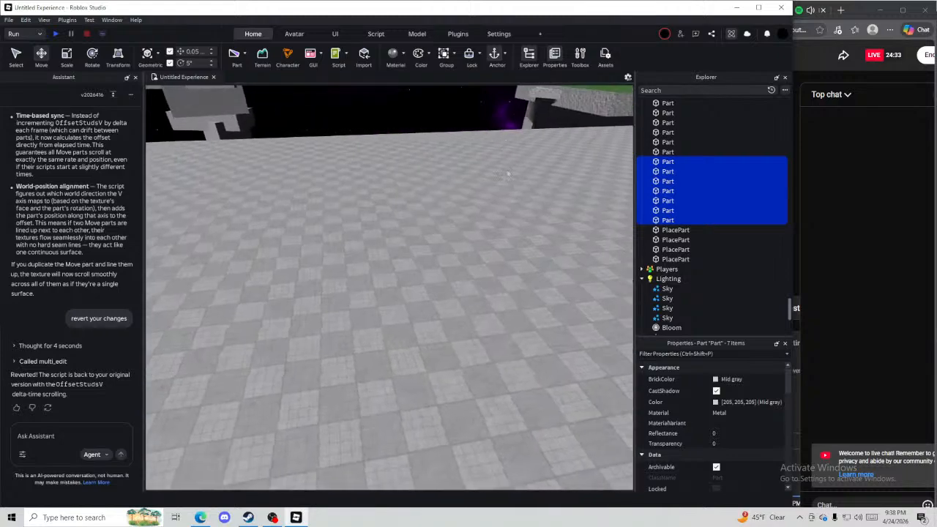
scroll(426, 300, down, 2)
scroll(415, 426, up, 10)
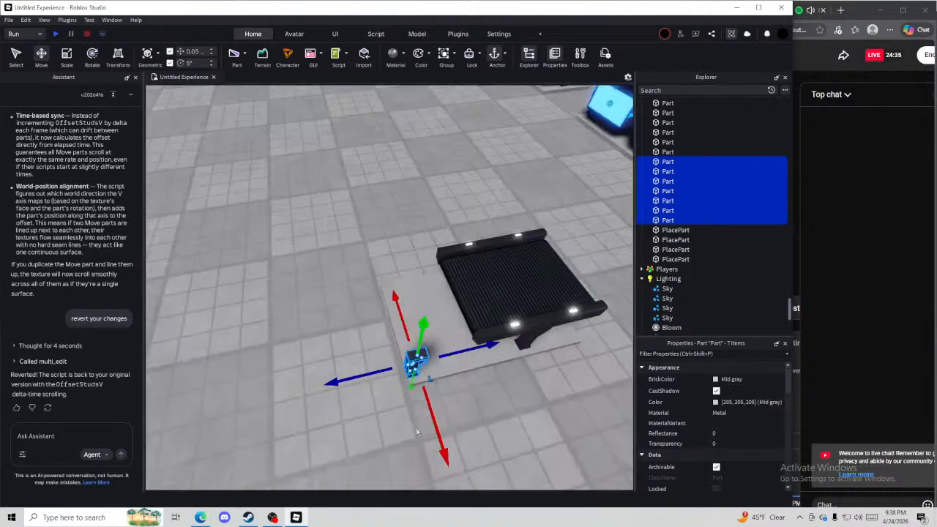
scroll(415, 427, down, 3)
key(ctrl+shift+g)
Duplicate the support leg union and move the copy about 3.2 studs to the opposite side of the platform
right_drag(416, 427, 488, 437)
key(ctrl+d)
drag(498, 432, 243, 354)
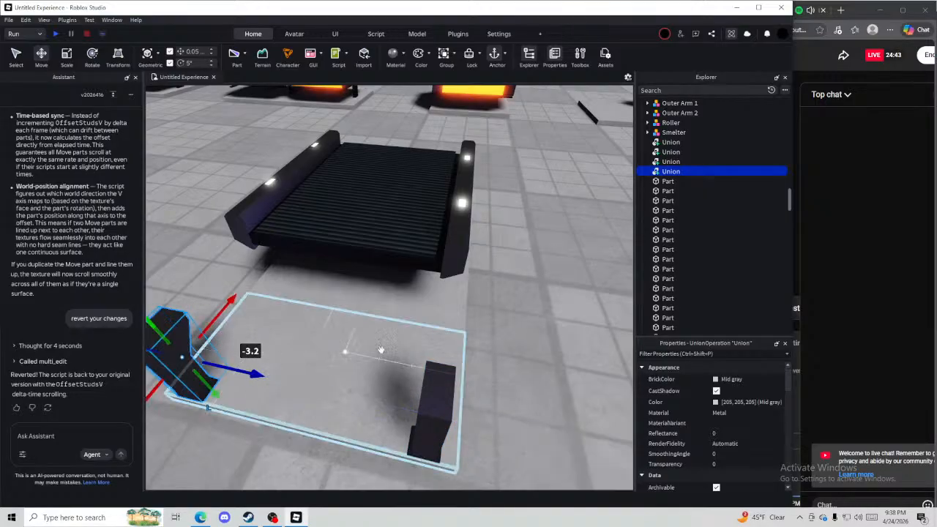
click(512, 343)
right_drag(512, 343, 324, 240)
Extend the near side beam from the conveyor out over the front support leg
click(619, 278)
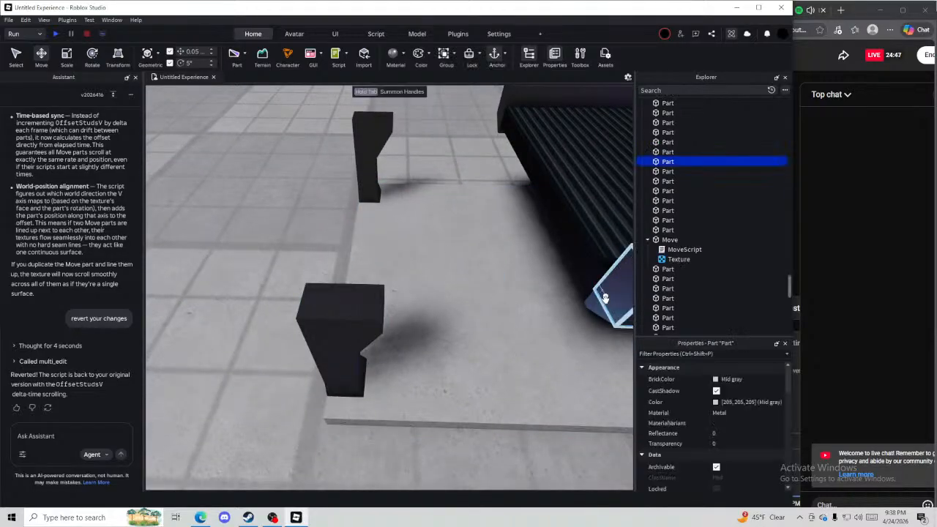
drag(607, 297, 303, 288)
drag(614, 297, 299, 297)
right_drag(298, 296, 298, 296)
key(ctrl+3)
drag(564, 245, 371, 296)
right_drag(371, 295, 370, 297)
Copy the conveyor rail's narrow edge strip onto the new beam section and shorten it to a small piece
click(443, 285)
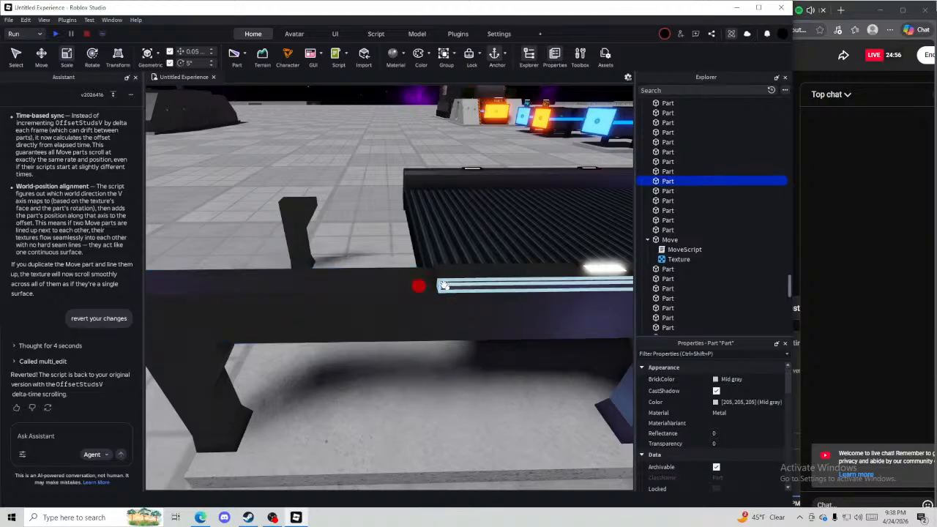
scroll(441, 283, up, 3)
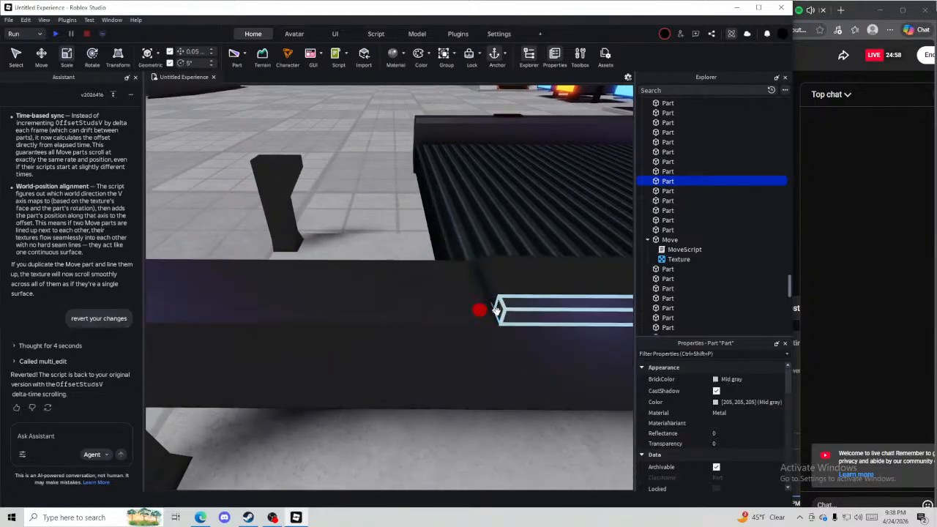
drag(496, 310, 471, 268)
key(r)
right_drag(471, 267, 169, 197)
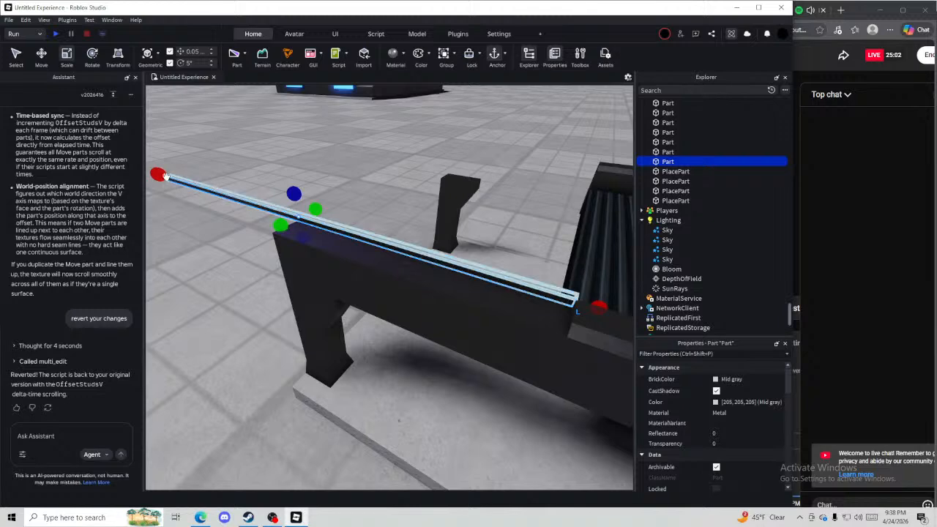
drag(167, 177, 366, 276)
right_drag(388, 278, 449, 328)
Duplicate the short strip and move the copy to the opposite edge of the beam
key(ctrl+d)
key(ctrl+2)
drag(498, 356, 525, 413)
click(565, 317)
right_click(564, 317)
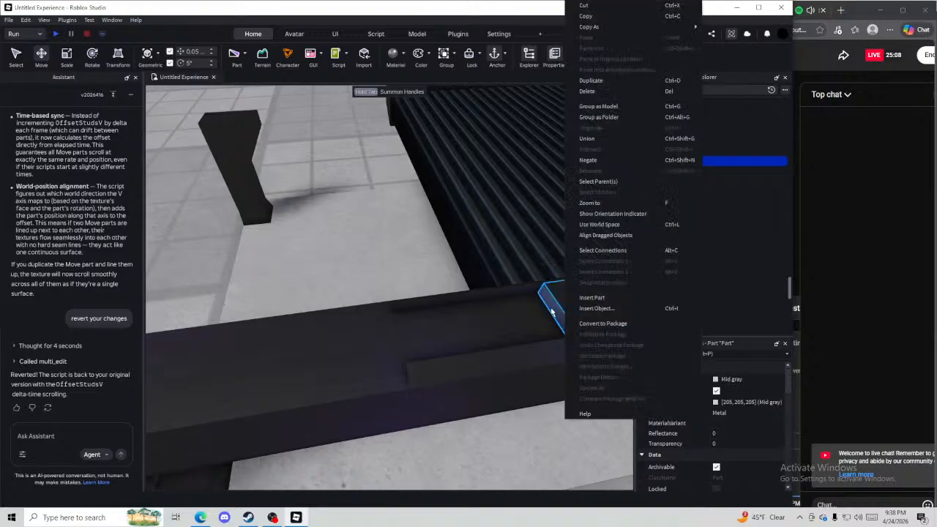
click(551, 311)
drag(554, 308, 345, 300)
key(ctrl+z)
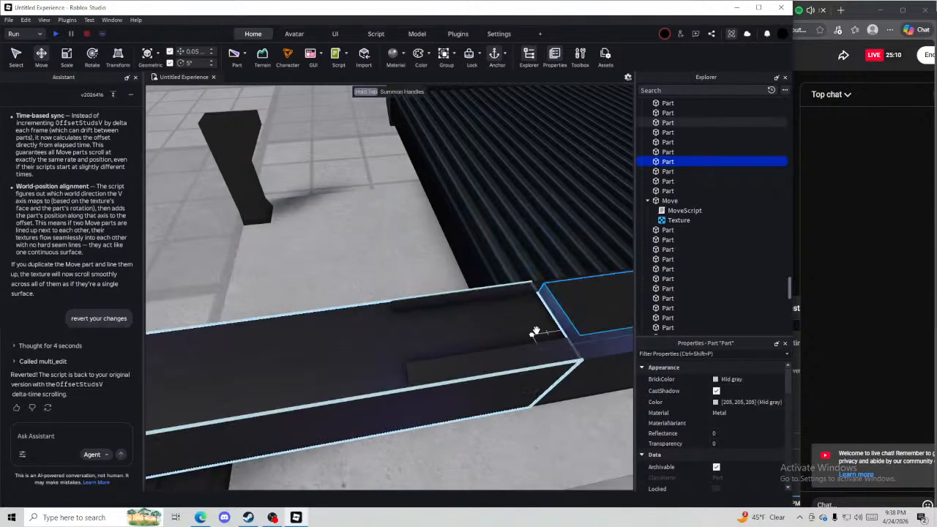
Place a shortened copy of the rail's top piece between the two short strips on the beam
key(ctrl+d)
key(r)
mouse_move(555, 312)
mouse_down()
mouse_move(522, 324)
mouse_move(549, 322)
mouse_up()
key(r)
right_drag(548, 322, 230, 184)
drag(152, 143, 385, 240)
right_drag(378, 205, 421, 215)
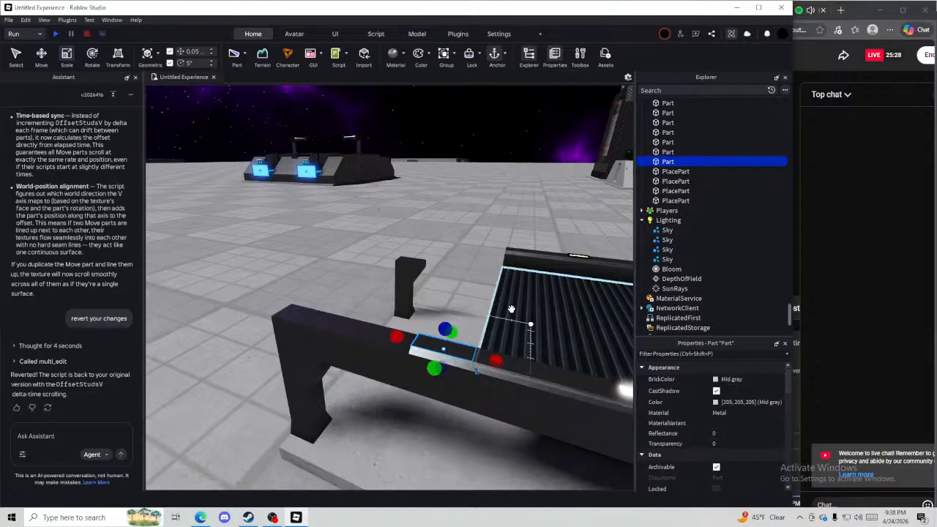
Duplicate the short top piece, rotate the copy 90 degrees across the beam, and shift it about 0.5 studs toward the conveyor
key(w)
right_drag(487, 317, 485, 314)
click(471, 336)
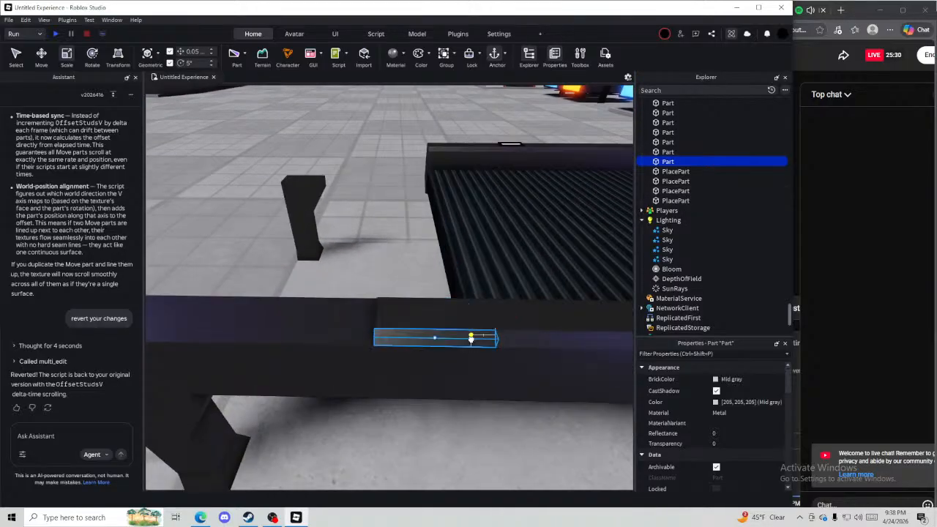
key(ctrl+d)
key(ctrl+r)
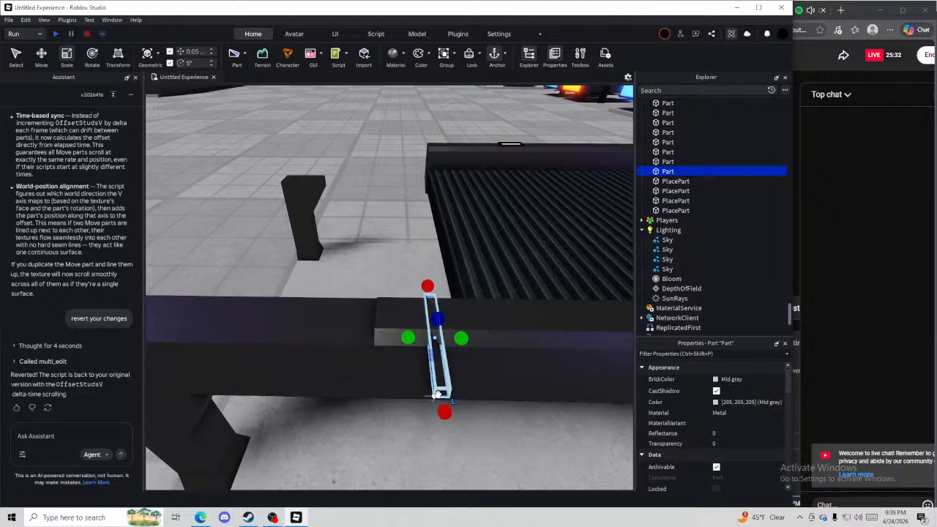
drag(439, 343, 364, 338)
drag(347, 298, 491, 304)
right_drag(490, 304, 491, 304)
key(d)
drag(491, 304, 489, 308)
right_drag(491, 304, 490, 308)
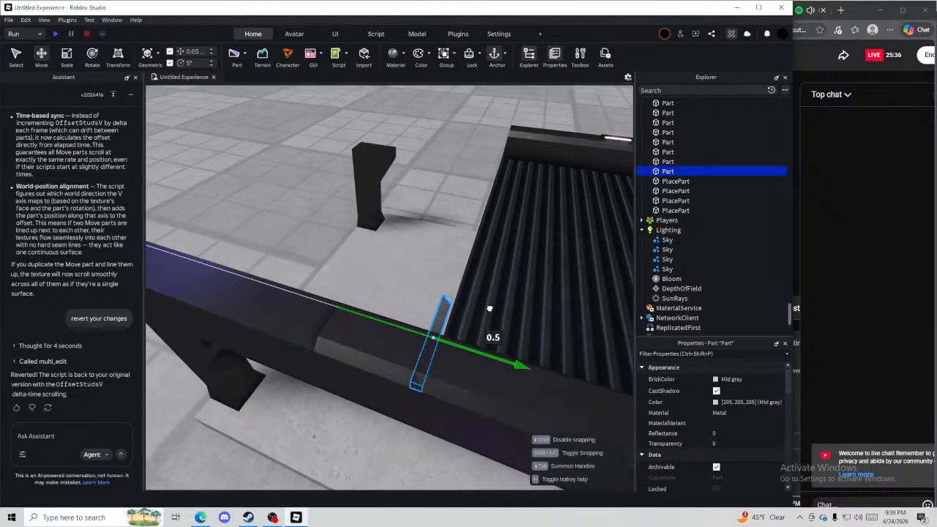
drag(491, 309, 491, 309)
key(ctrl+3)
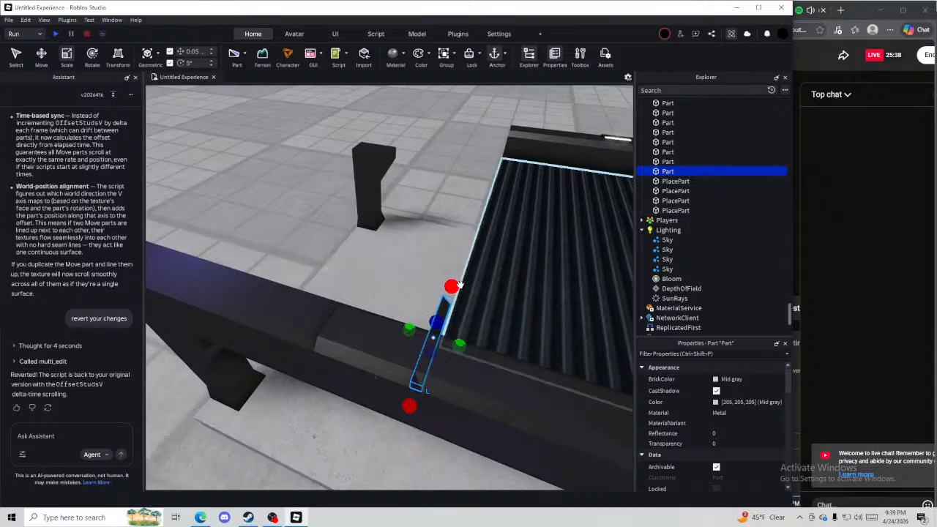
Scale the rotated piece down to fit the width of the beam
drag(450, 287, 439, 313)
right_drag(440, 312, 439, 313)
drag(378, 325, 370, 328)
Scale the rotated piece longer and much taller to form an upright wedge on the beam beside the belt
right_drag(372, 327, 413, 308)
key(a)
scroll(413, 308, down, 3)
drag(409, 293, 335, 294)
drag(395, 273, 381, 209)
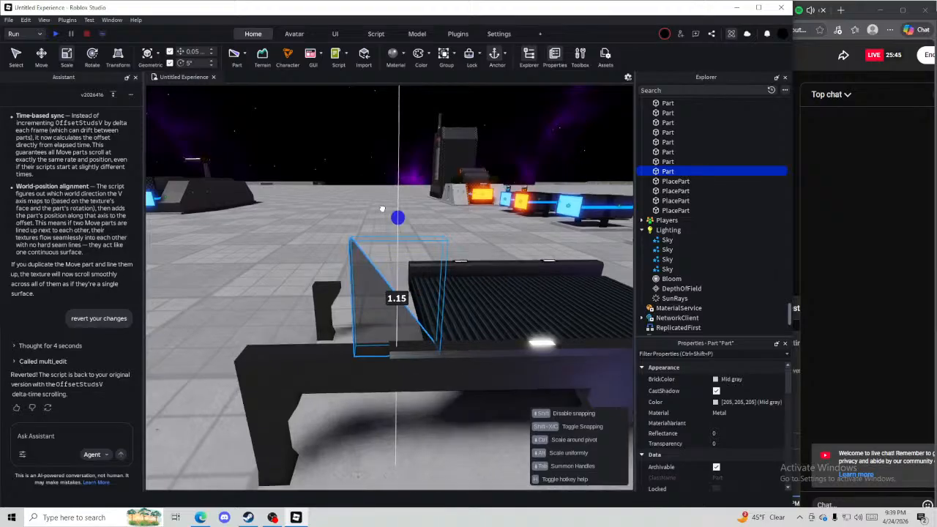
drag(387, 168, 385, 168)
click(354, 163)
right_drag(354, 163, 427, 304)
key(w)
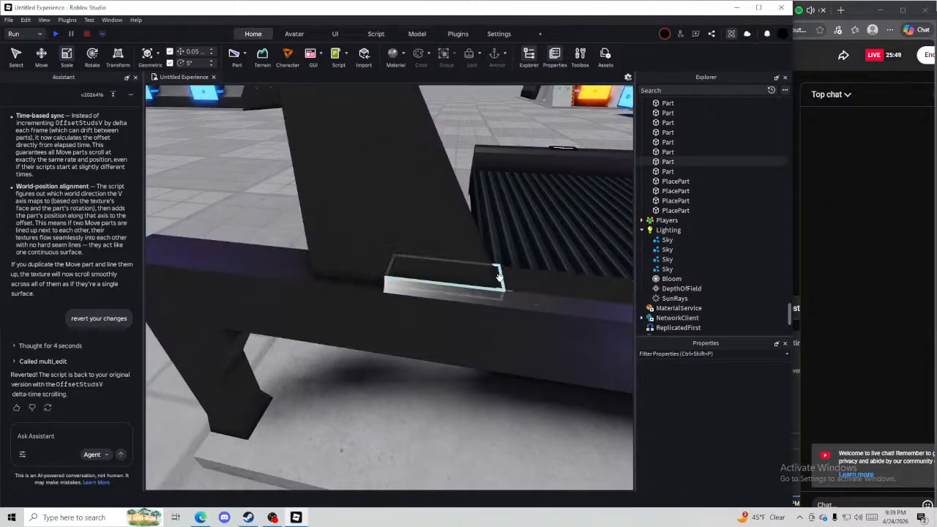
click(499, 277)
drag(374, 269, 512, 295)
key(ctrl+z)
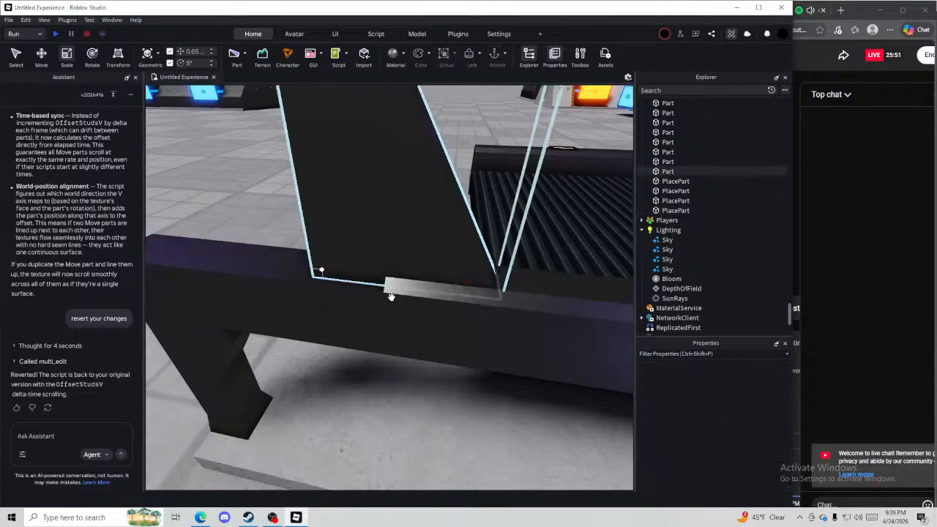
Duplicate the front beam, stack the copy on top of it, and fit its length against the upright wedge
click(414, 291)
key(s)
mouse_move(416, 290)
right_down()
mouse_move(414, 280)
mouse_move(419, 290)
right_up()
click(424, 288)
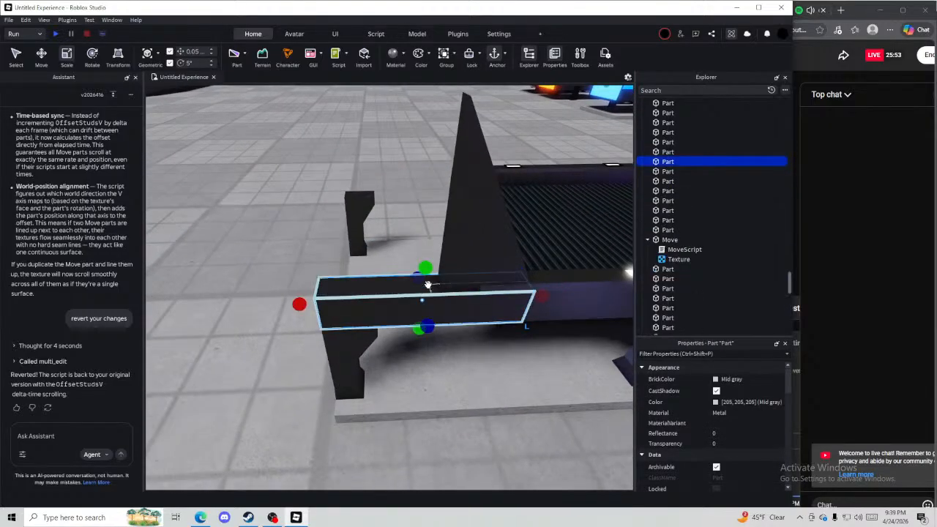
key(w)
right_drag(346, 286, 377, 291)
key(ctrl+d)
drag(386, 292, 390, 285)
scroll(543, 242, down, 5)
scroll(505, 270, up, 4)
mouse_move(506, 270)
mouse_down()
mouse_move(535, 275)
mouse_move(519, 269)
mouse_up()
drag(417, 285, 416, 280)
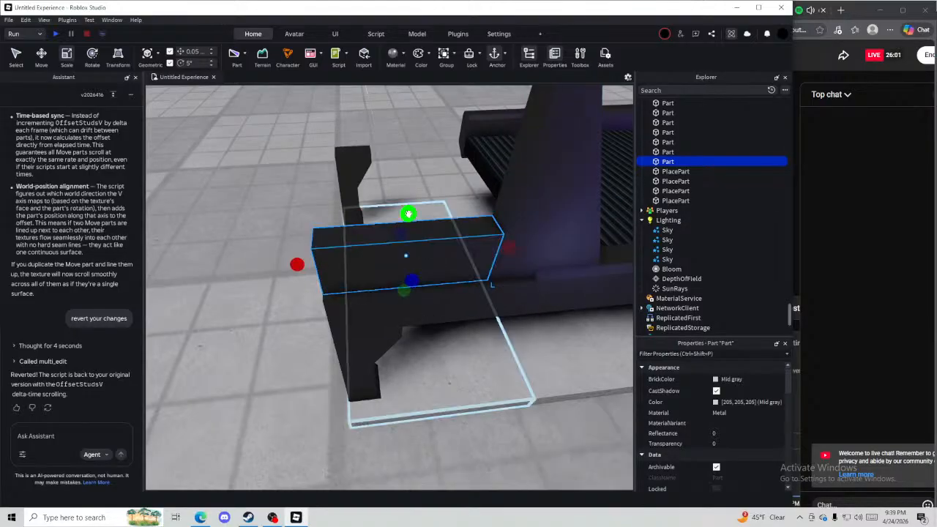
Raise the stacked block's height to match the top of the upright wedge
right_drag(432, 344, 428, 293)
mouse_move(412, 281)
mouse_down()
mouse_move(413, 214)
mouse_move(419, 265)
mouse_up()
key(e)
key(s)
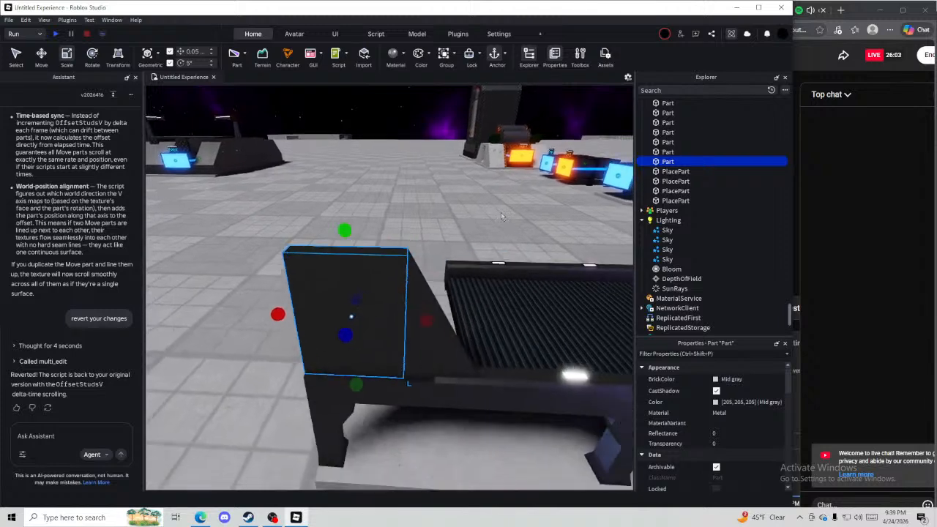
key(d)
click(499, 213)
right_drag(498, 212, 427, 195)
key(s)
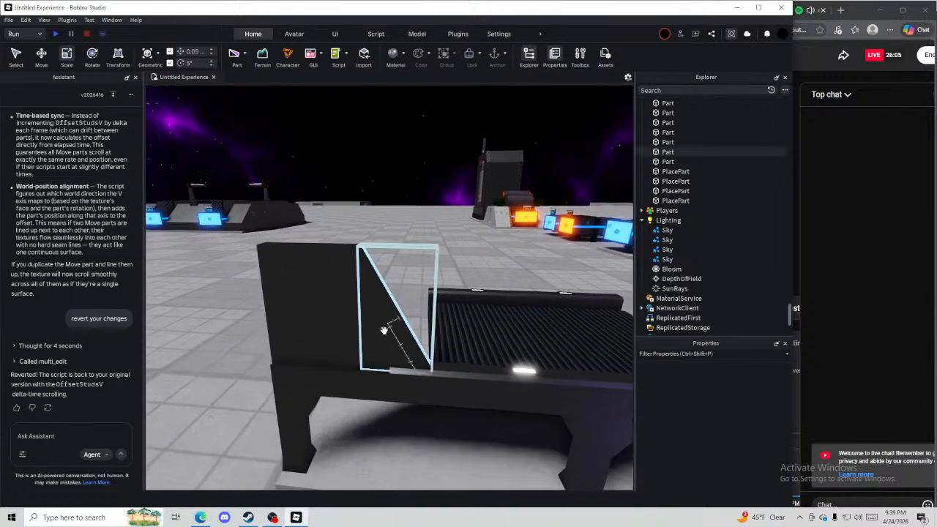
click(384, 327)
ctrl+click(310, 319)
key(d)
right_drag(345, 261, 422, 297)
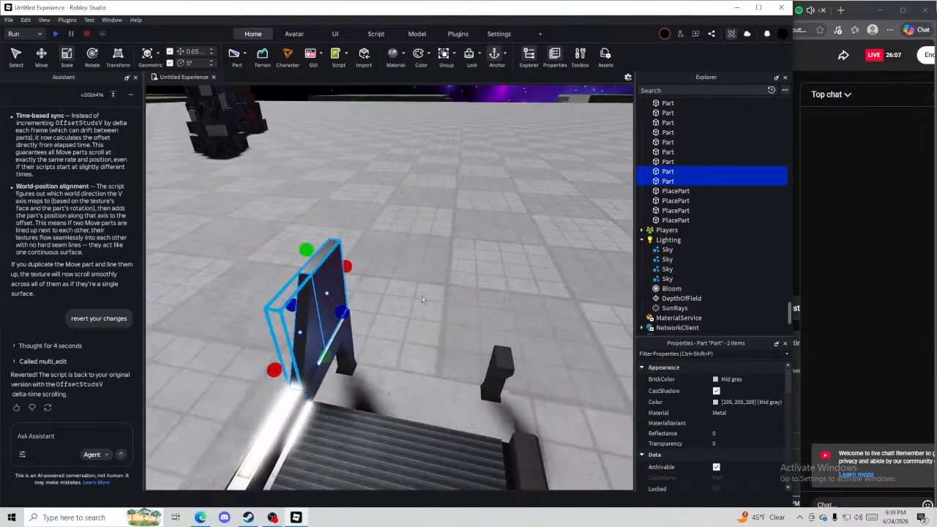
click(415, 323)
Lengthen the short edge strip below the wedge by 2 studs to reach the beam's outer end
key(w)
right_drag(413, 382, 449, 302)
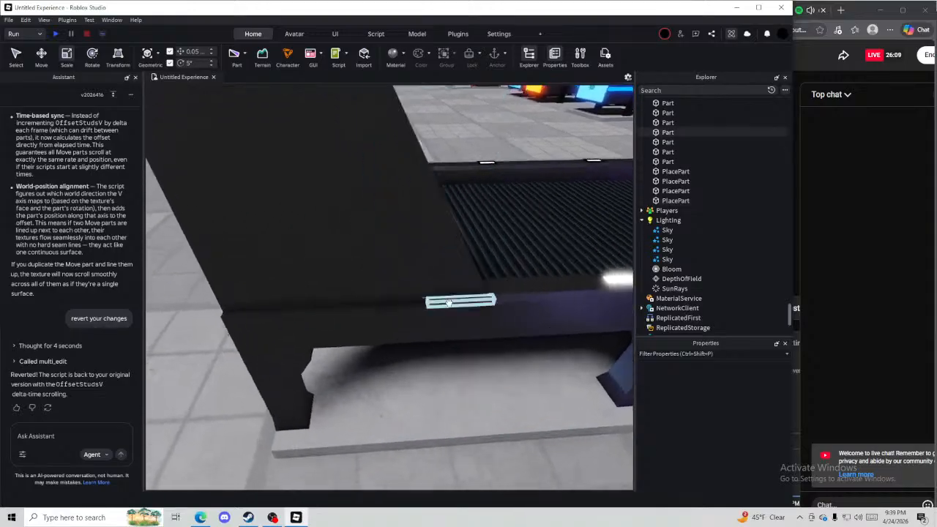
click(452, 298)
drag(408, 301, 297, 307)
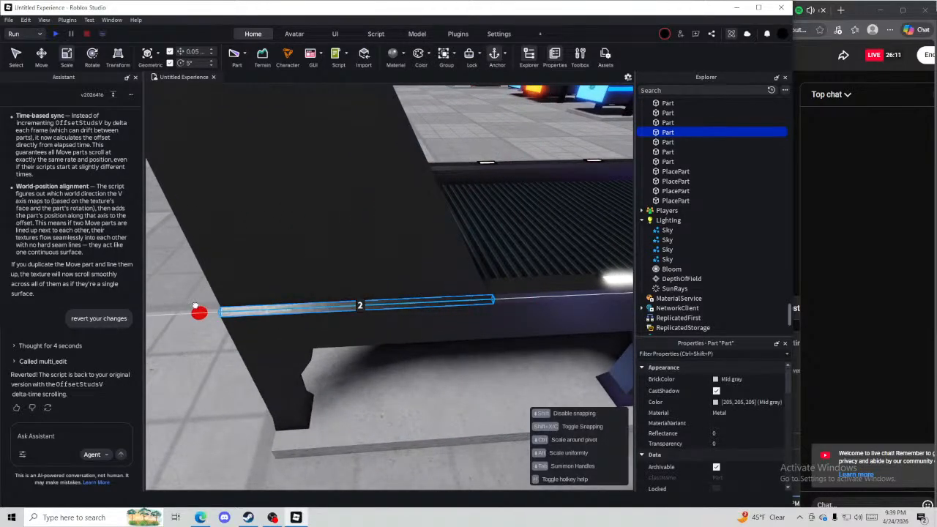
drag(195, 305, 198, 305)
Duplicate the lengthened strip and move the copy across to the beam's inner edge
right_drag(198, 305, 411, 294)
key(ctrl+d)
key(w)
key(ctrl+2)
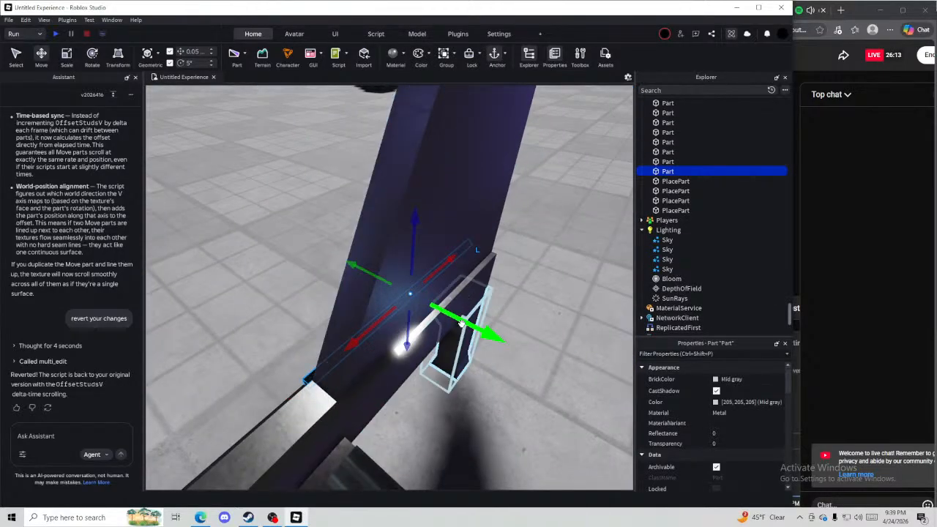
drag(461, 323, 494, 337)
click(533, 259)
Select both long edge strips beneath the beam and move them together along the beam toward its outer end leg
key(s)
right_drag(533, 259, 528, 265)
key(a)
right_drag(516, 433, 517, 434)
key(q)
key(d)
key(q)
key(w)
key(a)
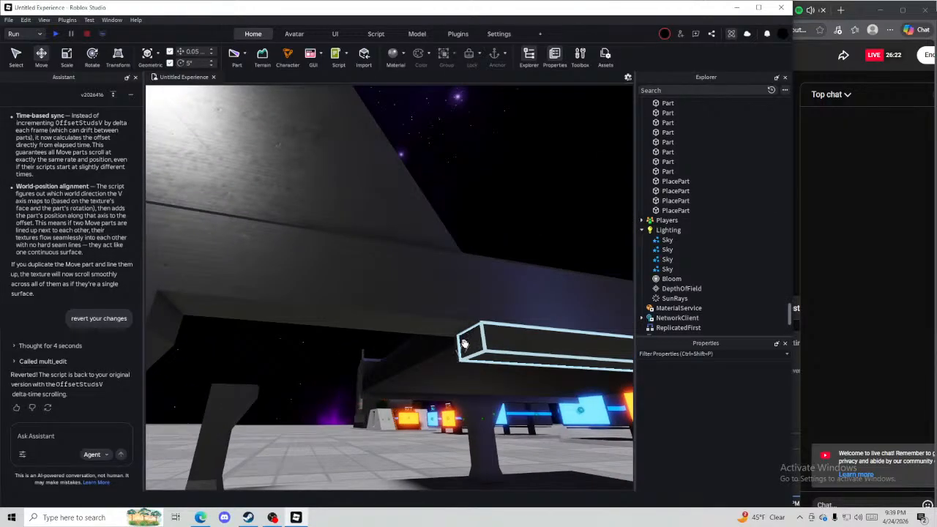
click(455, 345)
ctrl+click(472, 348)
key(s)
right_drag(496, 353, 496, 353)
key(ctrl+d)
drag(548, 336, 545, 338)
right_drag(545, 338, 545, 338)
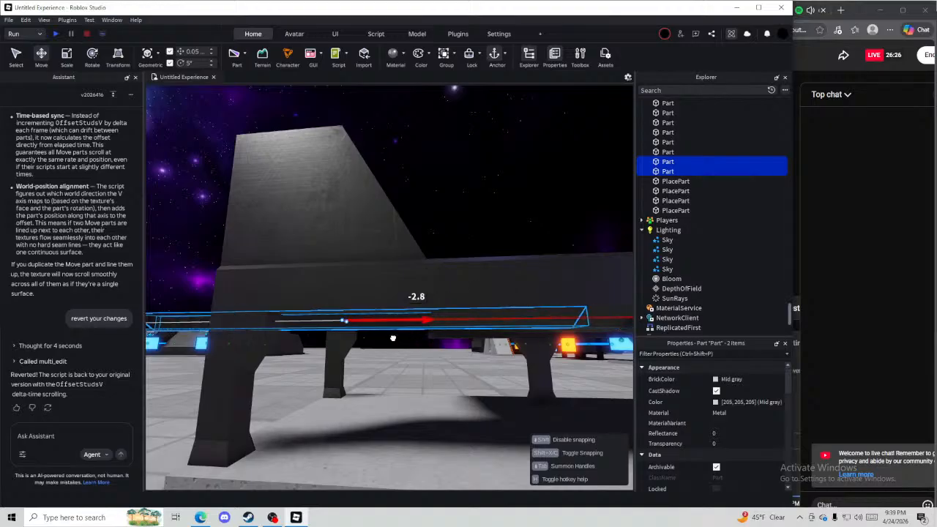
drag(291, 329, 290, 330)
Shorten the first edge strip so its protruding outer end sits back behind the end leg
key(a)
key(w)
click(188, 323)
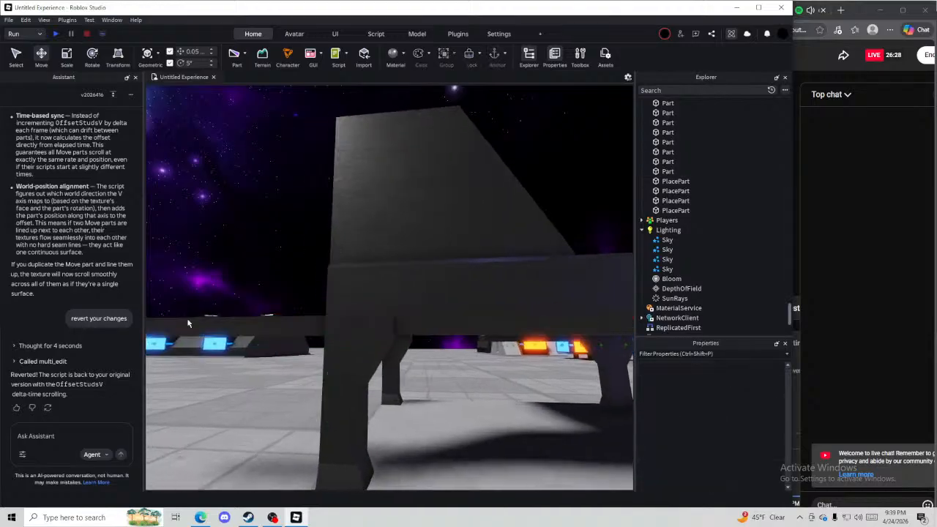
key(ctrl+3)
right_drag(190, 331, 190, 331)
key(d)
drag(264, 326, 371, 324)
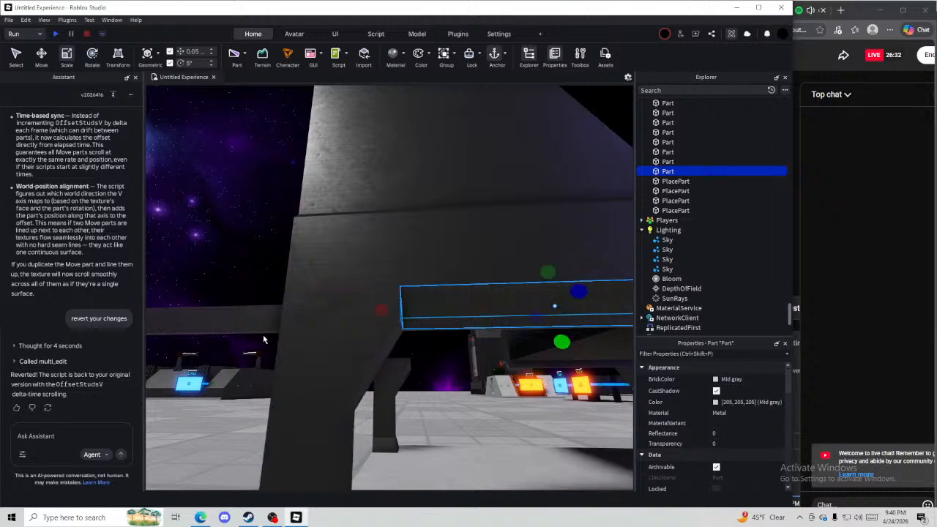
Trim the other edge strip's protruding end back to the inside of the end leg
click(206, 324)
right_drag(267, 334, 268, 335)
key(d)
drag(333, 345, 328, 341)
right_drag(328, 341, 329, 341)
key(w)
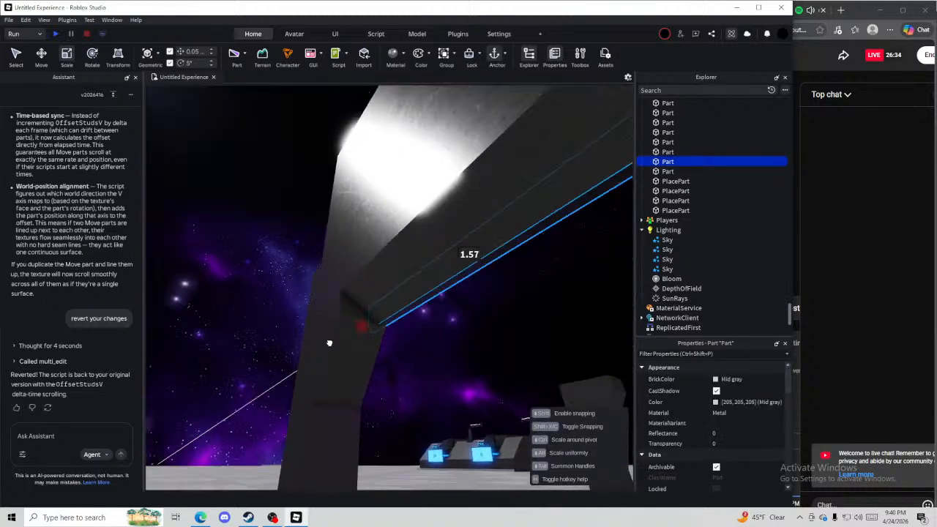
drag(329, 341, 333, 345)
right_drag(328, 341, 329, 341)
drag(332, 344, 428, 354)
click(525, 286)
Duplicate the upright wedge on the rail and move the copy sideways to the rail's inner side, toward the belt
right_drag(525, 286, 532, 369)
key(s)
key(e)
key(w)
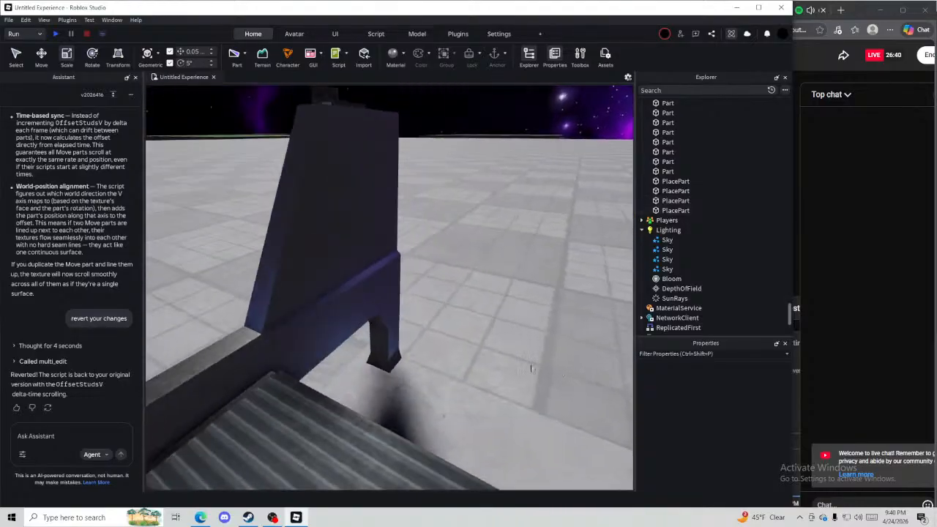
key(s)
right_drag(314, 282, 350, 252)
key(w)
click(356, 256)
key(a)
key(ctrl+d)
key(ctrl+2)
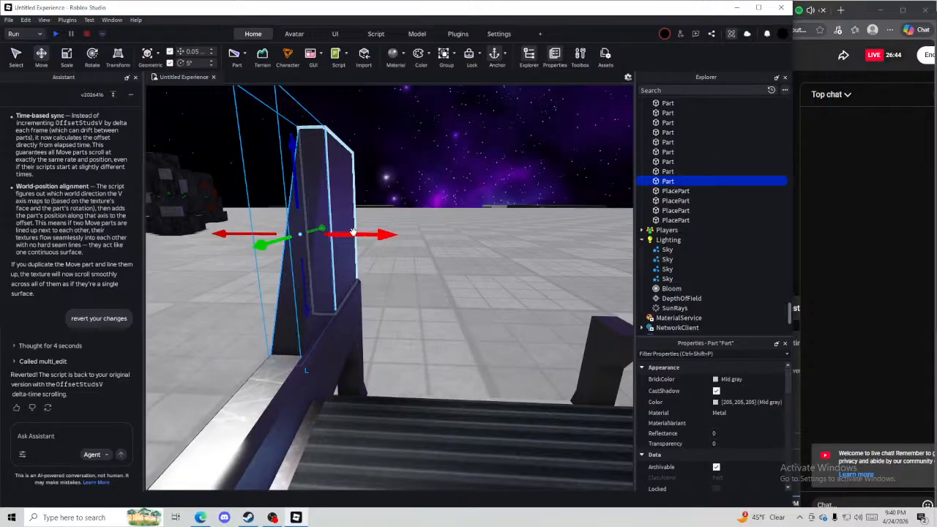
drag(390, 236, 389, 237)
Lower the copied wedge beside the belt end and shift it 0.05 studs along the rail toward the outer end
key(a)
right_drag(389, 237, 414, 228)
key(w)
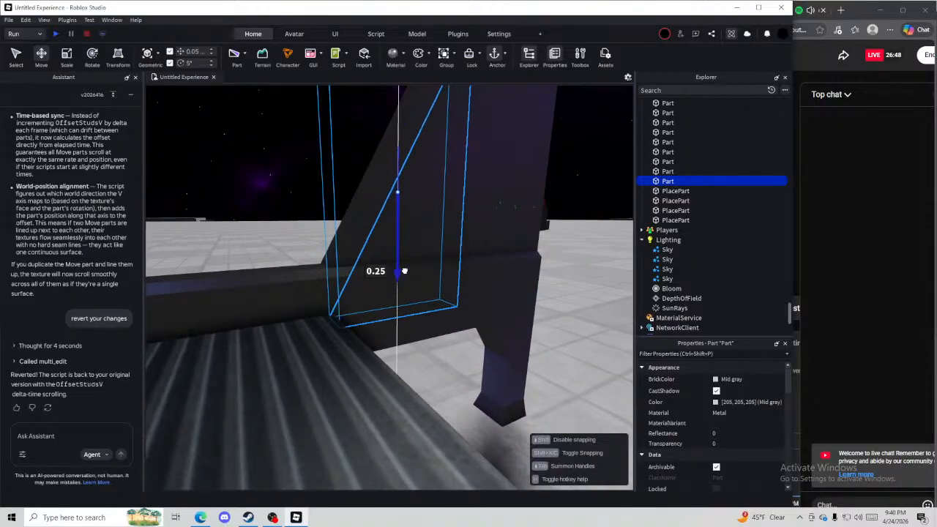
right_drag(402, 254, 401, 251)
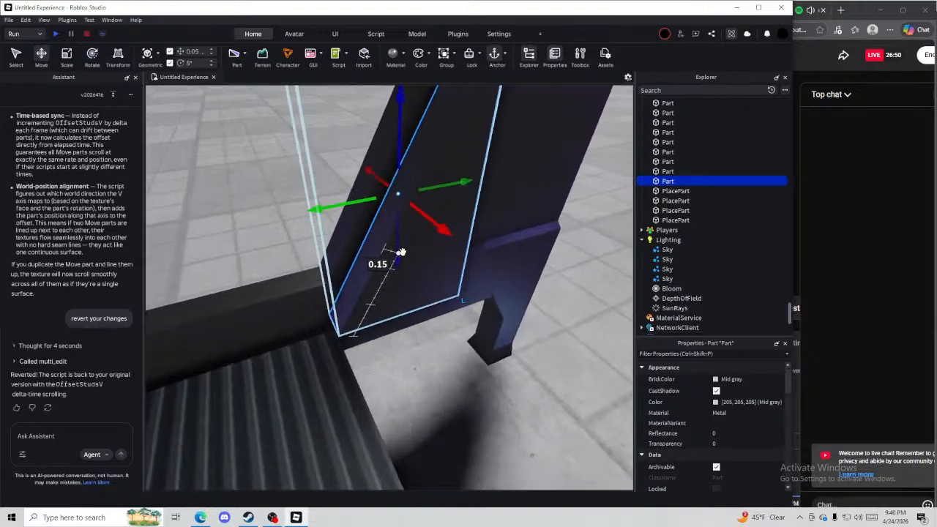
mouse_move(457, 178)
mouse_down()
mouse_move(469, 183)
mouse_move(459, 184)
mouse_up()
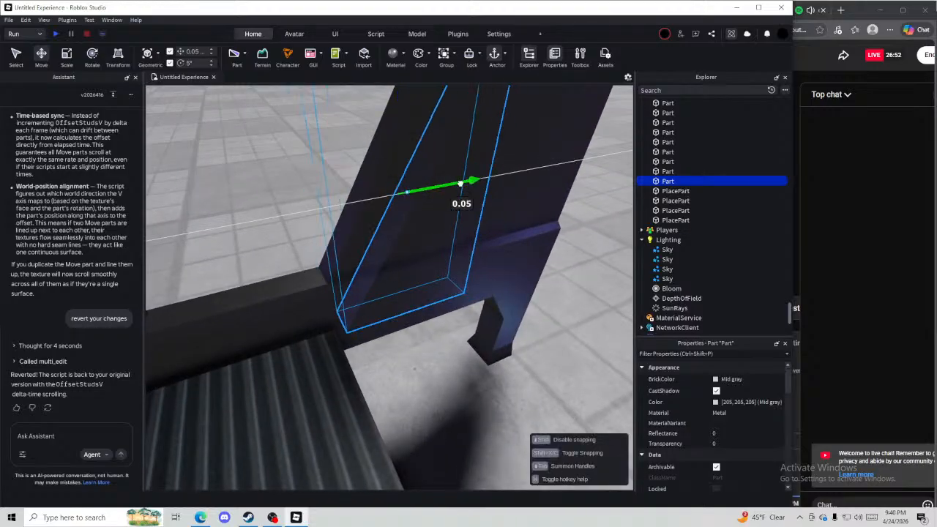
right_drag(465, 183, 465, 186)
Reduce the copied wedge's height and move it farther inward, clear of the rail
key(ctrl+3)
drag(402, 116, 406, 226)
right_drag(422, 264, 421, 264)
key(ctrl+2)
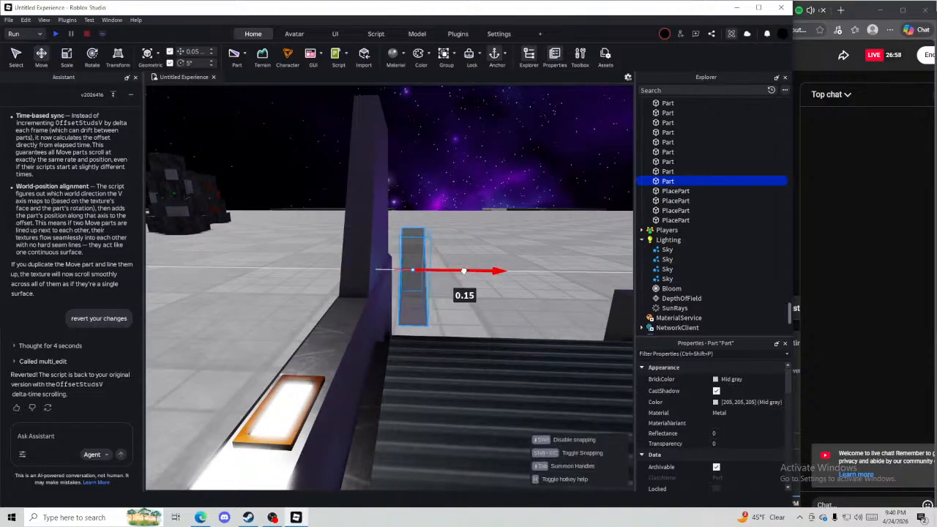
drag(464, 271, 464, 271)
right_drag(459, 281, 458, 281)
drag(403, 262, 445, 280)
click(479, 211)
right_drag(479, 211, 480, 211)
Widen the low wedge across the conveyor toward the opposite leg and adjust its length and height to form a ramp
click(322, 224)
drag(366, 230, 426, 227)
right_drag(426, 226, 426, 227)
drag(425, 227, 442, 219)
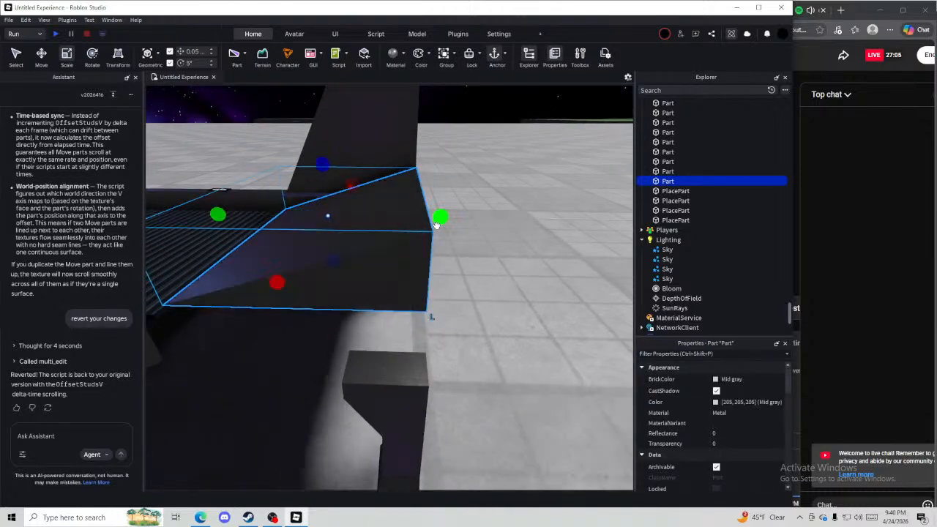
right_drag(380, 196, 380, 196)
drag(379, 196, 382, 169)
click(529, 333)
right_drag(530, 334, 535, 335)
click(515, 328)
right_drag(525, 208, 525, 208)
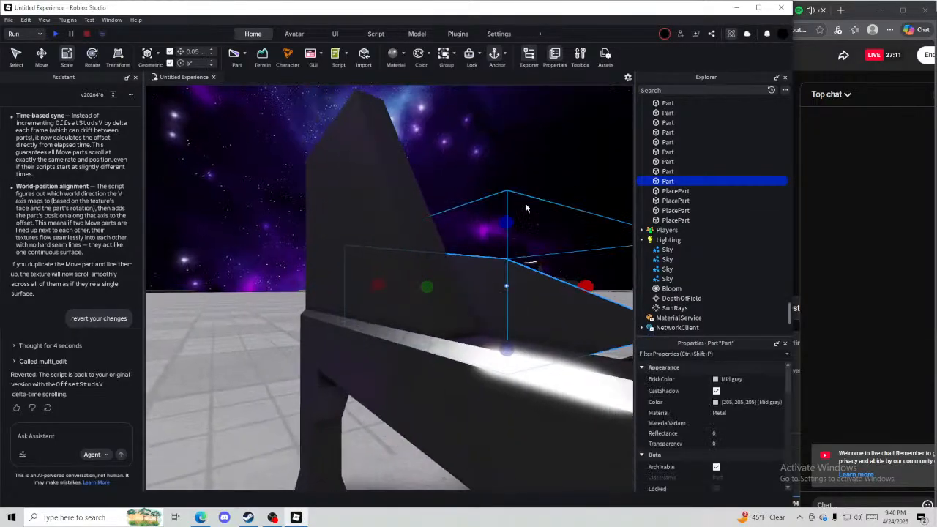
Duplicate the ramp wedge, resize the copy to reach into the side rail, and color it Dark stone grey
key(ctrl+d)
drag(502, 215, 502, 221)
right_drag(511, 234, 510, 234)
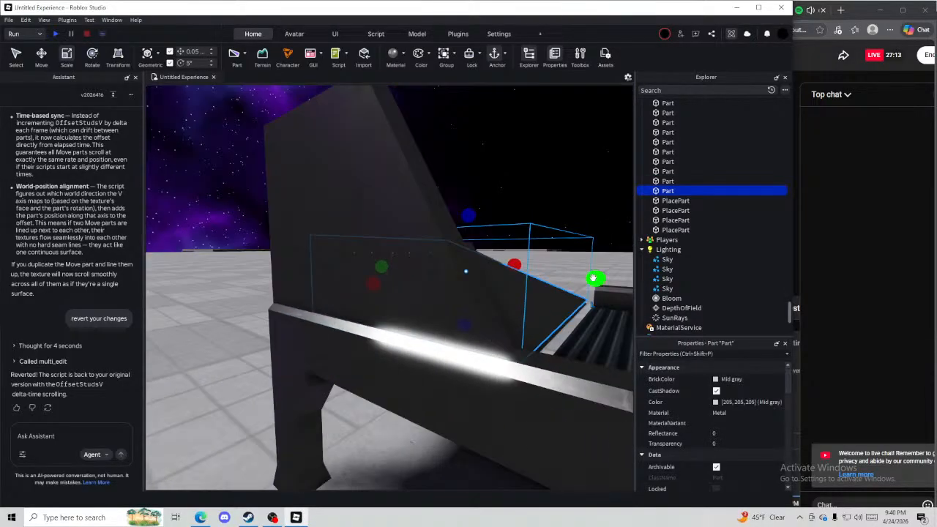
drag(593, 278, 588, 275)
right_drag(588, 275, 587, 276)
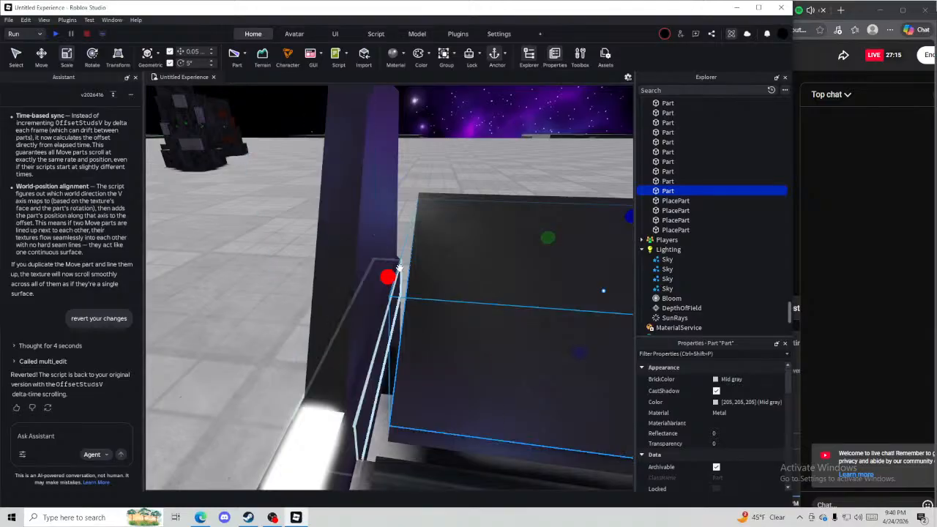
drag(388, 276, 360, 271)
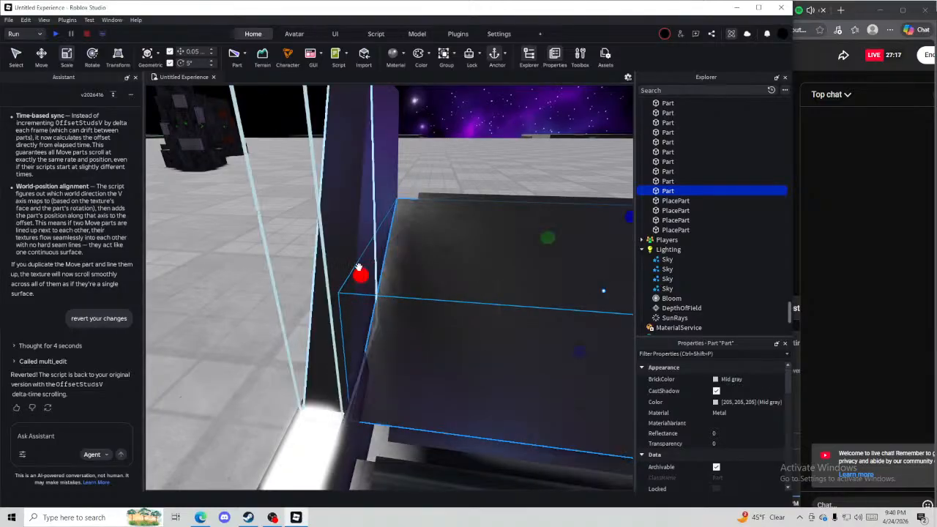
click(715, 402)
click(680, 522)
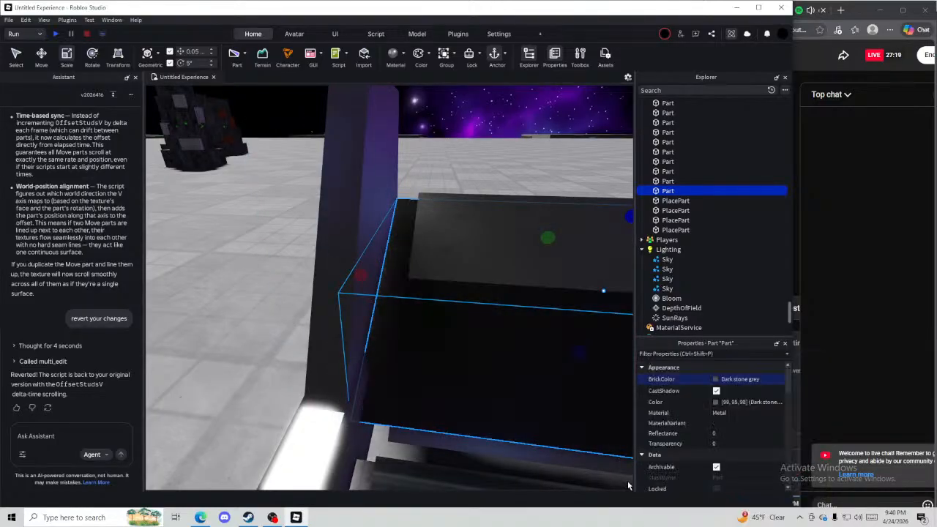
Try to fit the dark grey copy's height and length around the original ramp wedge
right_drag(531, 397, 529, 398)
drag(523, 249, 522, 254)
right_drag(531, 240, 551, 236)
key(ctrl+z)
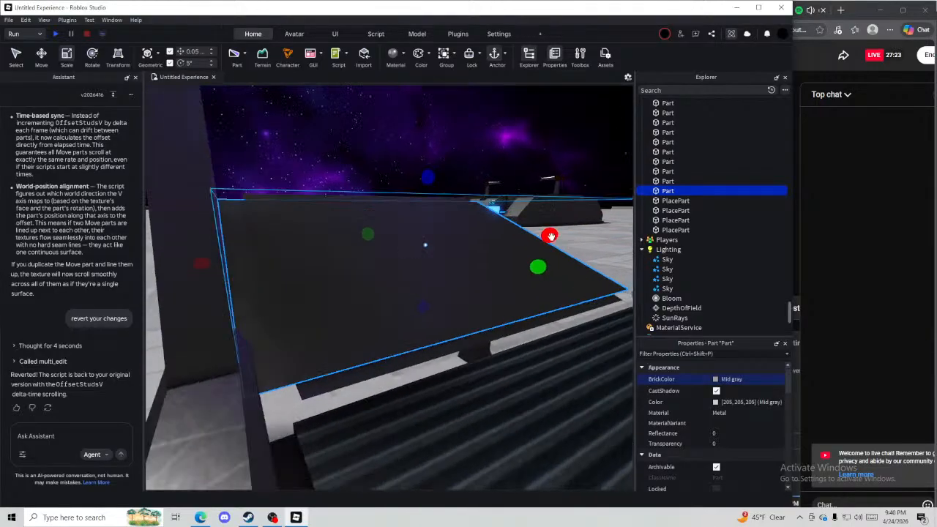
key(ctrl+y)
right_drag(432, 207, 430, 207)
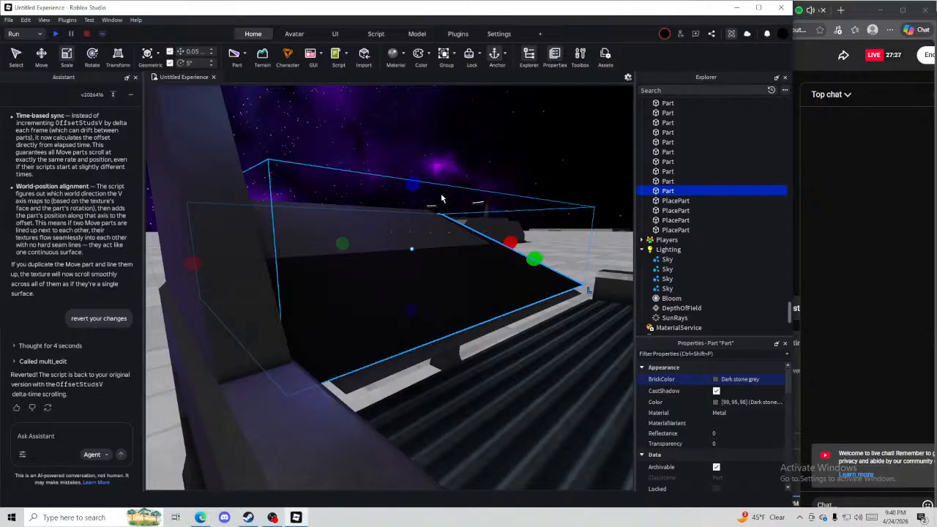
drag(412, 184, 412, 184)
drag(534, 258, 532, 259)
drag(410, 312, 411, 316)
Delete the dark grey copy of the ramp wedge
right_drag(493, 318, 488, 317)
click(588, 262)
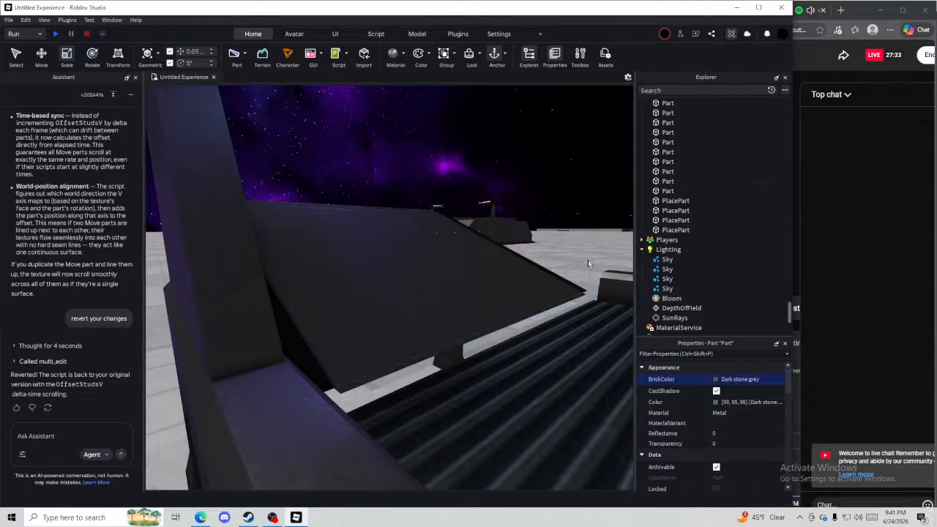
right_drag(587, 261, 572, 273)
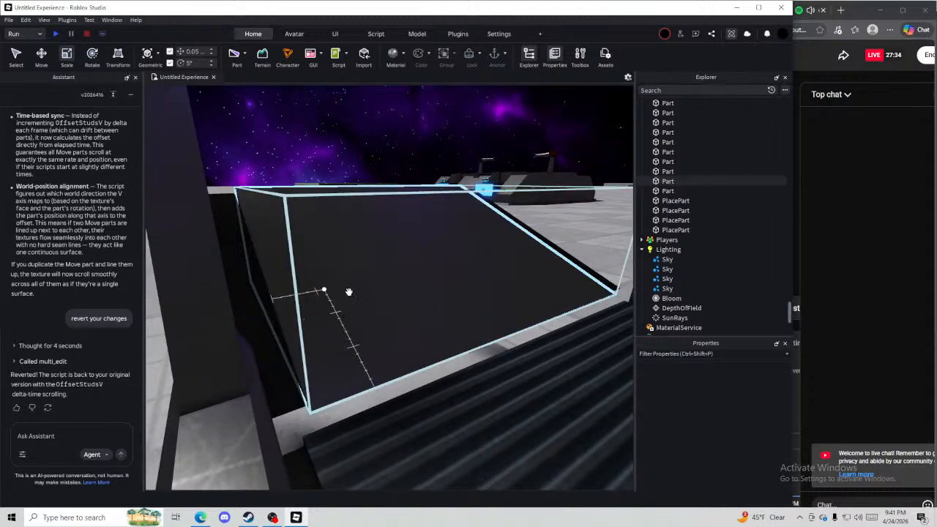
click(462, 289)
key(Delete)
Duplicate the remaining ramp wedge, reduce the copy's height slightly, and widen it evenly past both sides
click(393, 301)
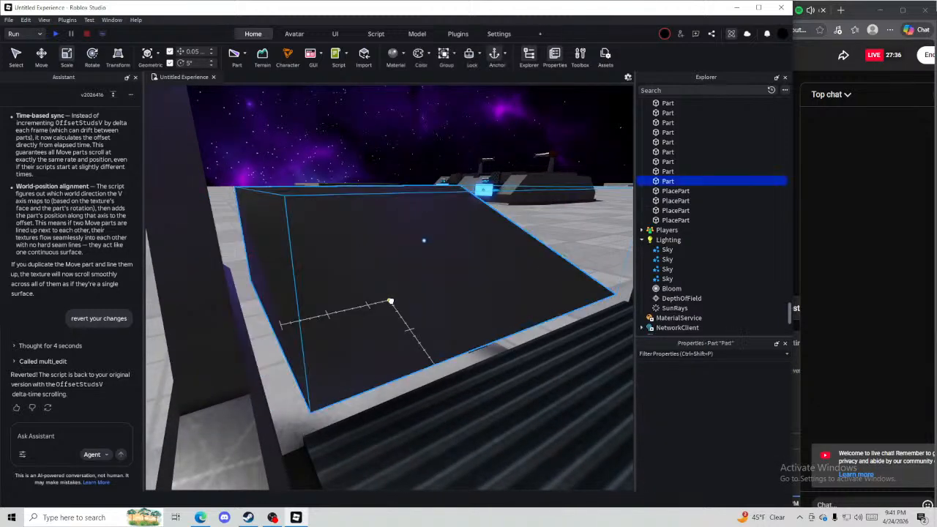
right_drag(393, 301, 392, 301)
key(ctrl+d)
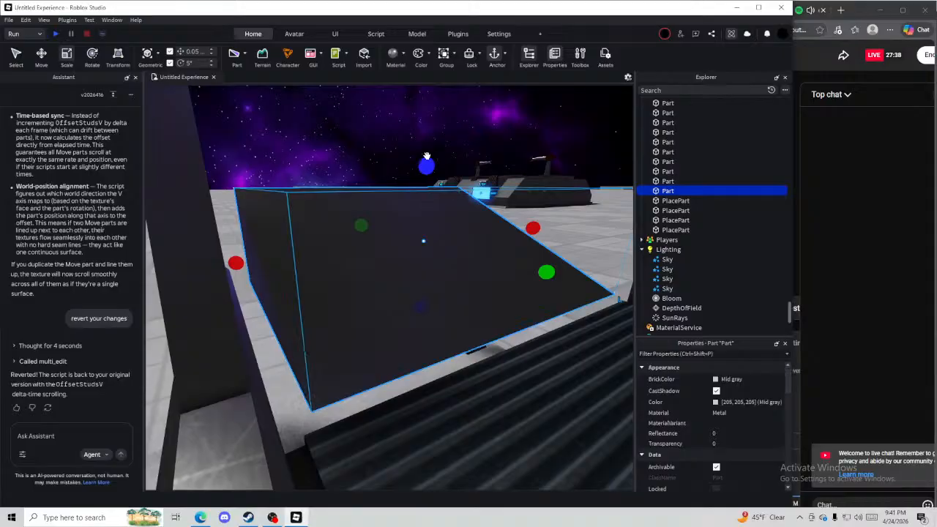
drag(427, 156, 425, 158)
right_drag(256, 266, 255, 268)
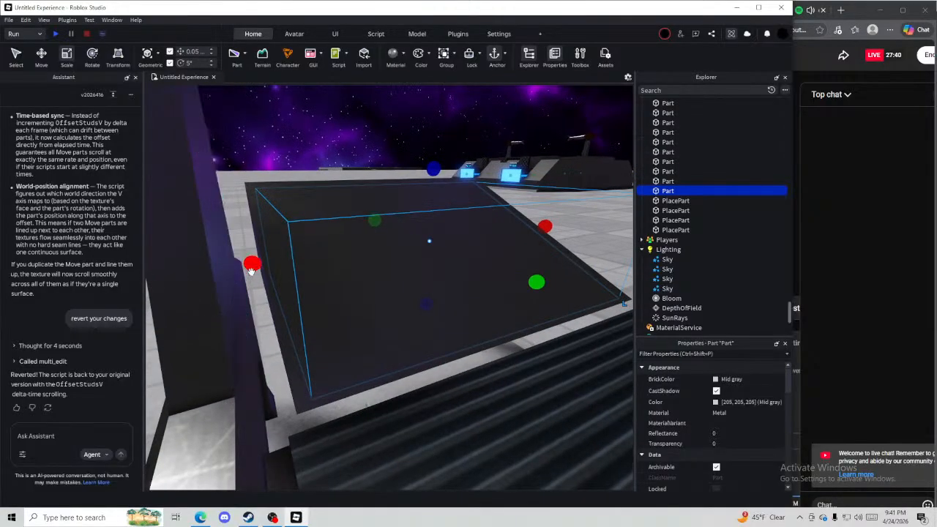
ctrl+drag(255, 266, 204, 274)
right_drag(311, 279, 324, 280)
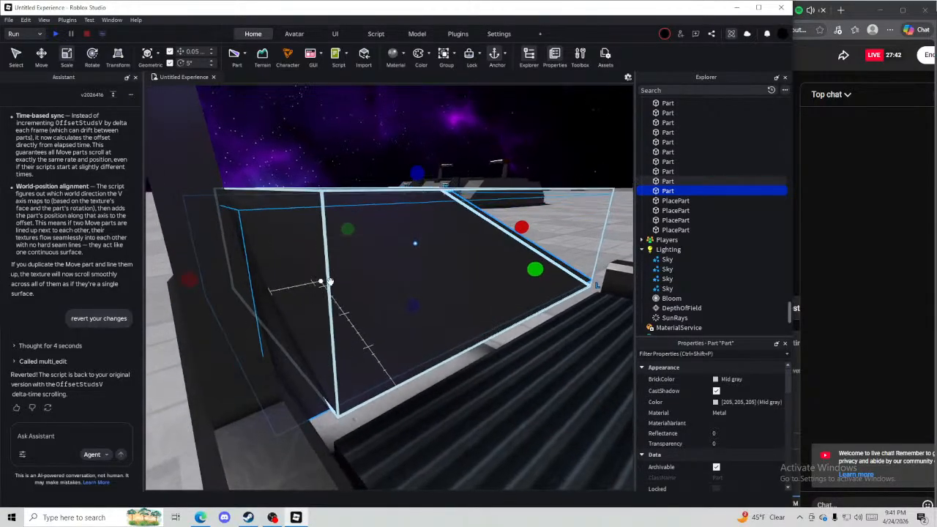
right_drag(483, 318, 484, 318)
Set the widened wedge copy's color to Dark stone grey
click(707, 380)
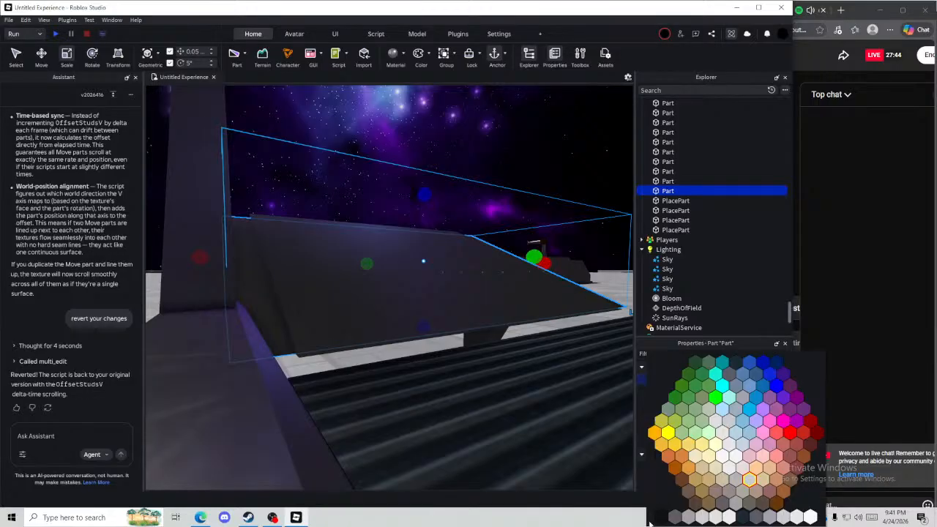
click(673, 517)
right_drag(470, 412, 462, 427)
Adjust the widened copy's top and underside around the ramp wedge and extend its side into the rail
drag(488, 364, 490, 356)
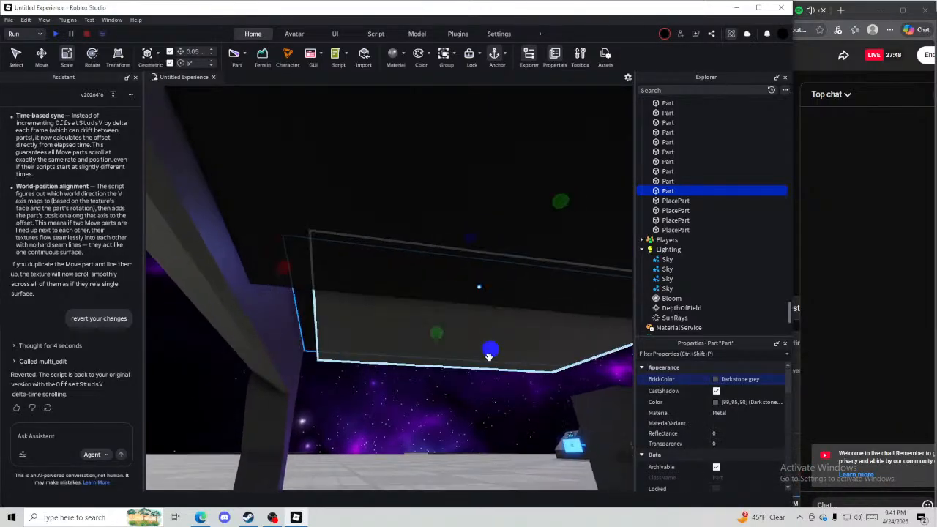
right_drag(489, 356, 493, 363)
right_drag(485, 184, 485, 184)
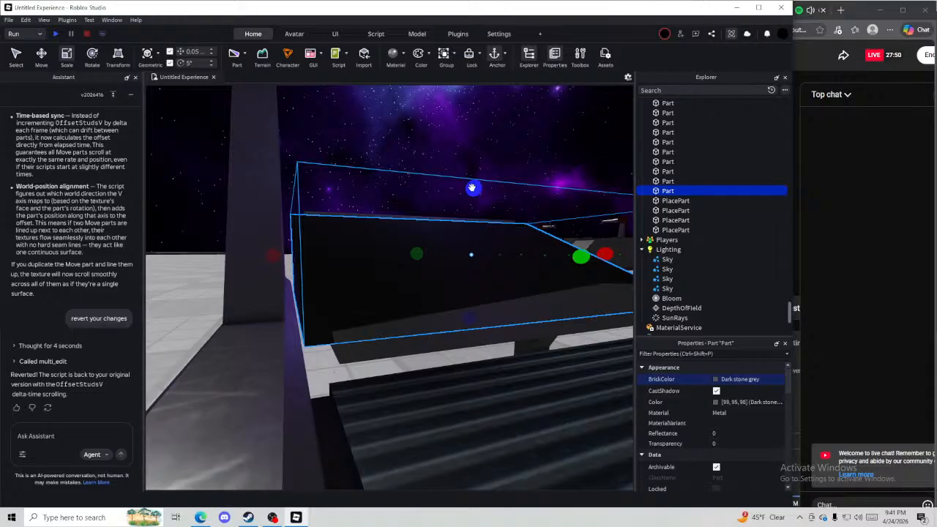
drag(472, 188, 473, 194)
right_drag(477, 194, 477, 194)
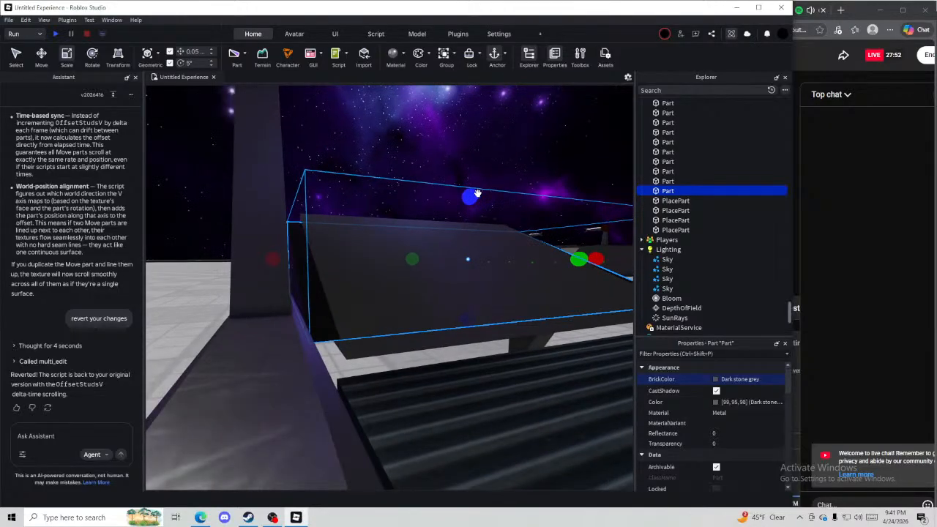
drag(477, 193, 476, 195)
right_drag(477, 194, 478, 205)
drag(467, 337, 468, 341)
right_drag(468, 341, 289, 263)
drag(288, 262, 256, 263)
Set the widened wedge copy's color to Medium stone grey
click(739, 378)
click(688, 518)
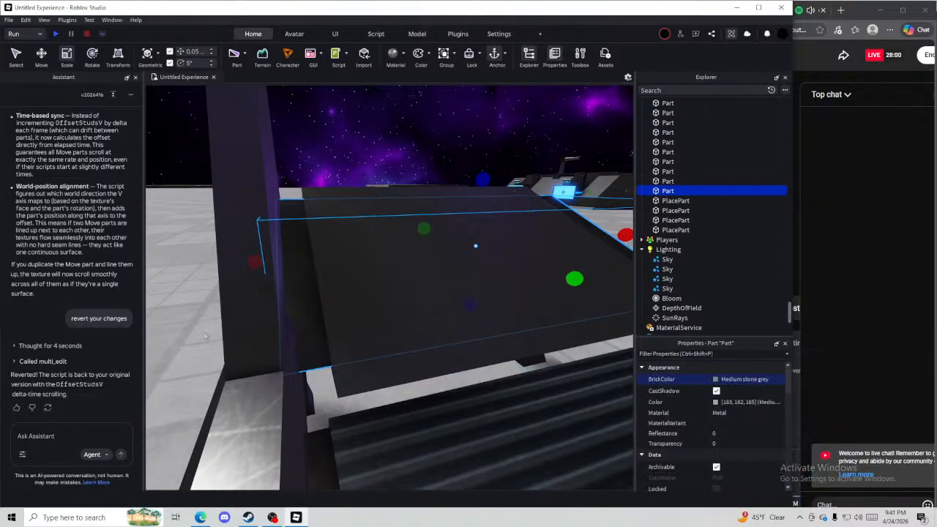
click(432, 386)
right_drag(429, 397, 429, 397)
key(w)
right_drag(377, 231, 377, 231)
Switch to the YouTube Studio browser window, widen it, and review the live stream's settings
click(842, 274)
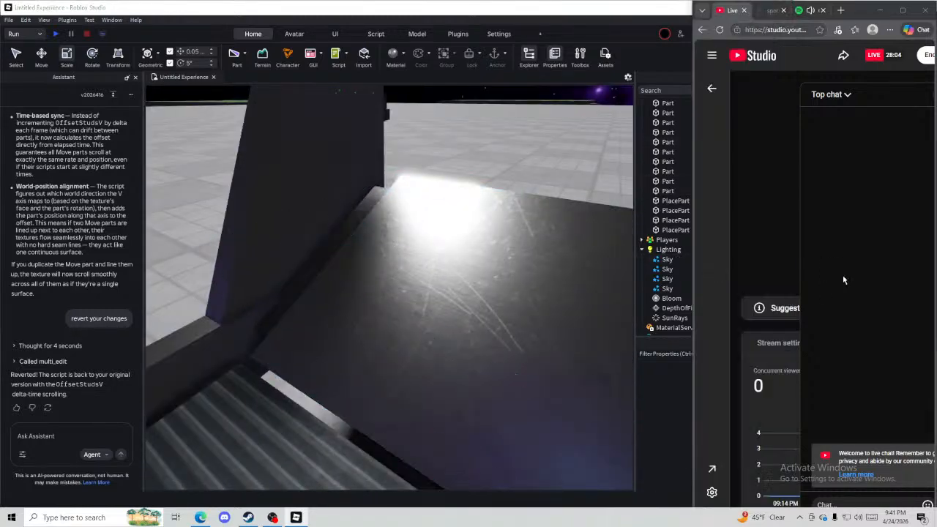
click(578, 219)
click(827, 310)
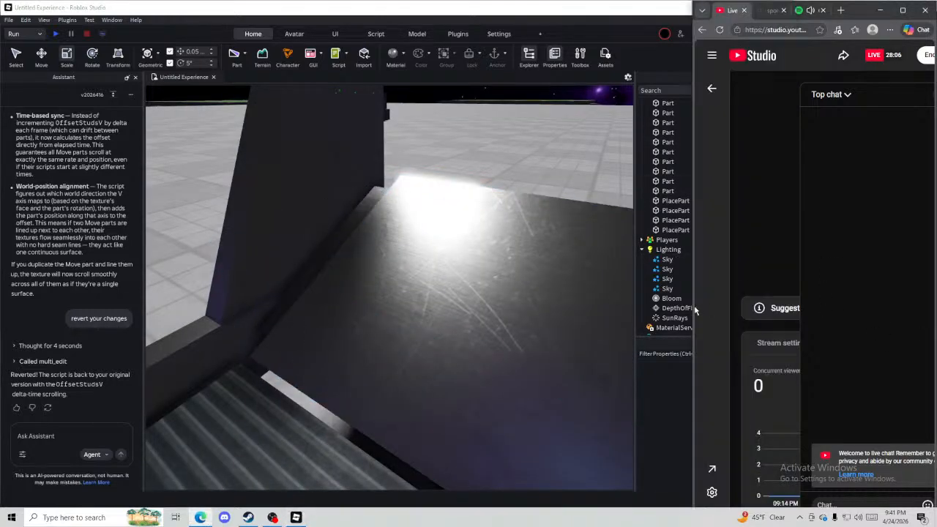
mouse_move(694, 311)
mouse_down()
mouse_move(172, 274)
mouse_move(690, 311)
mouse_up()
drag(694, 237, 195, 235)
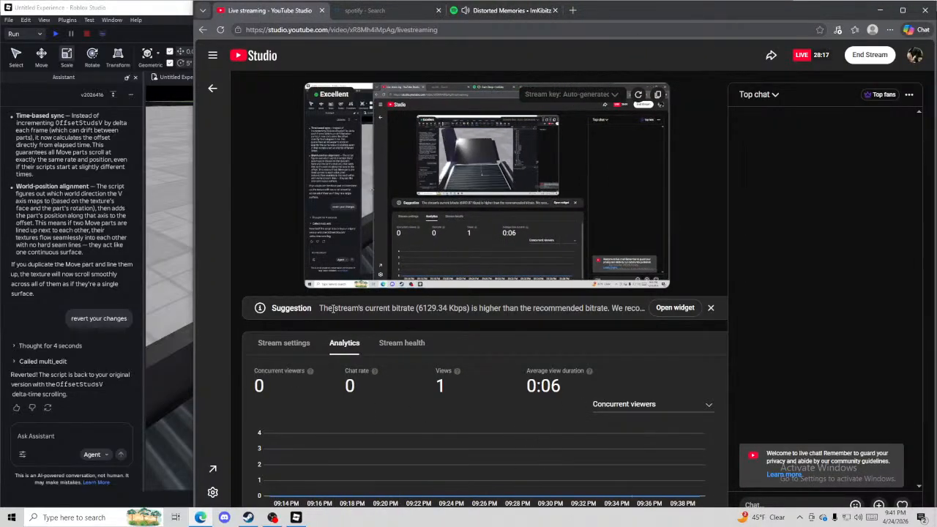
click(270, 341)
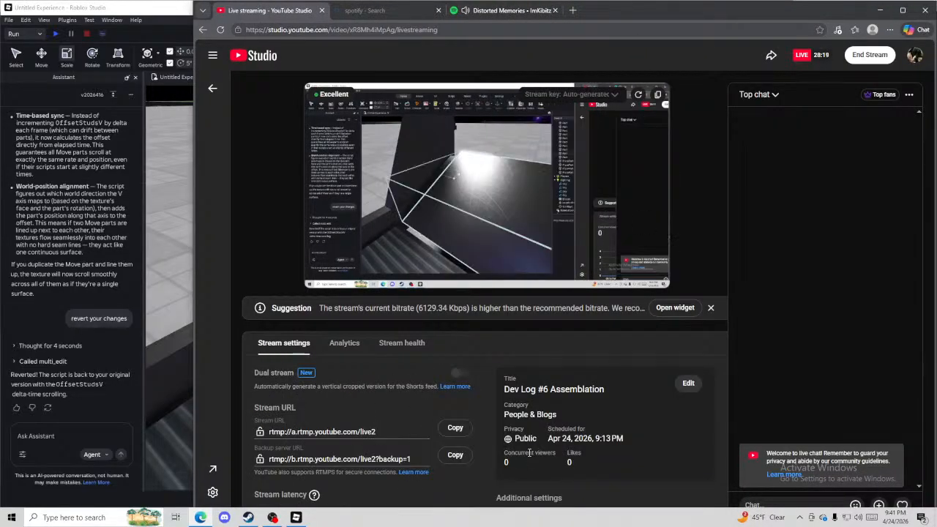
scroll(357, 468, down, 3)
scroll(351, 439, up, 3)
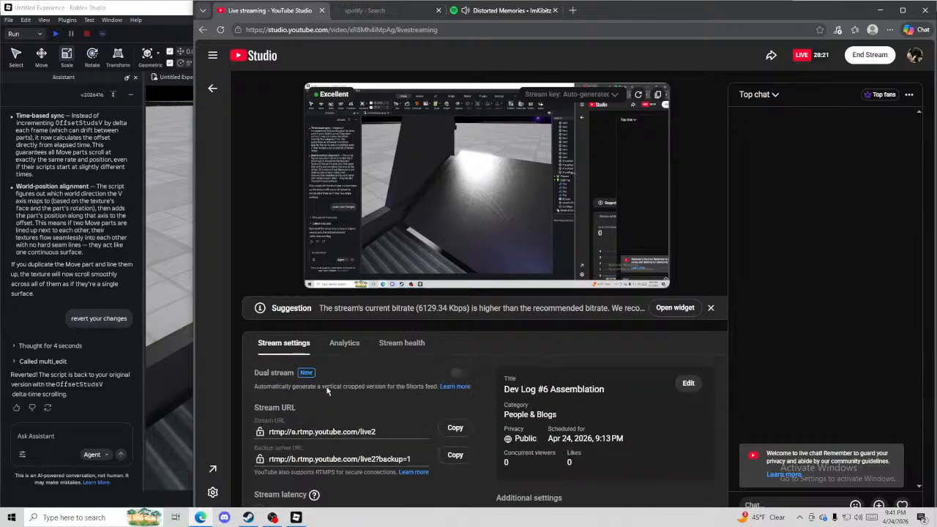
Check the live stream's analytics, narrow the browser window, and return to the conveyor model in Roblox Studio
click(344, 343)
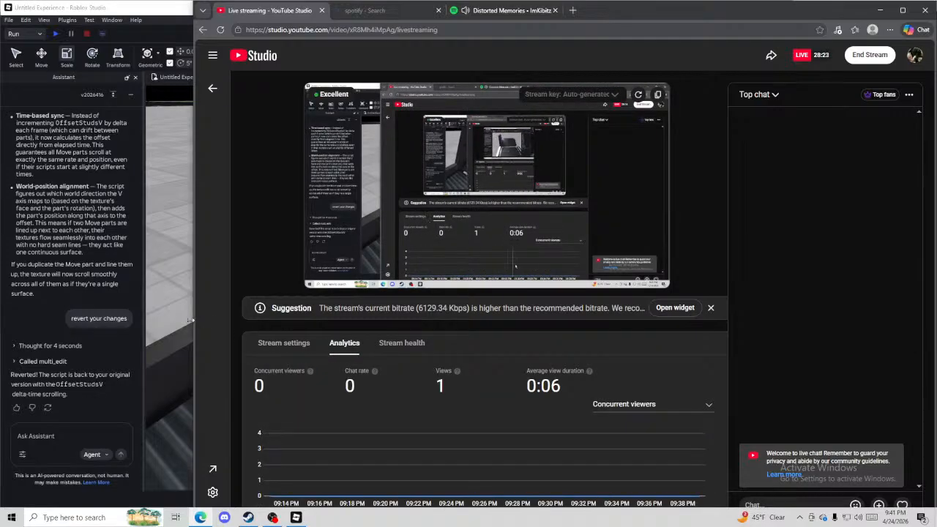
drag(191, 320, 692, 322)
right_drag(488, 156, 363, 324)
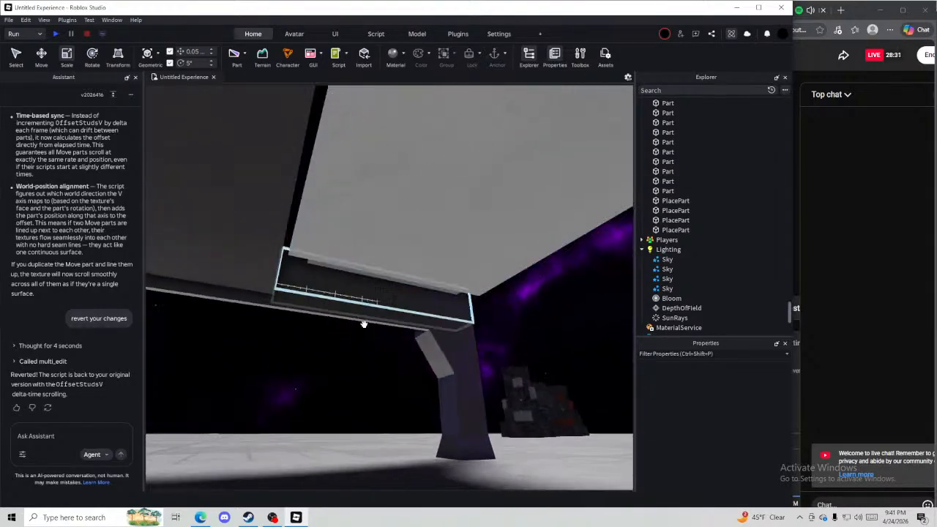
Duplicate the dark stone grey plate under the conveyor, move the copy beneath the end section, and shorten its outer end
click(253, 285)
right_drag(251, 286, 238, 317)
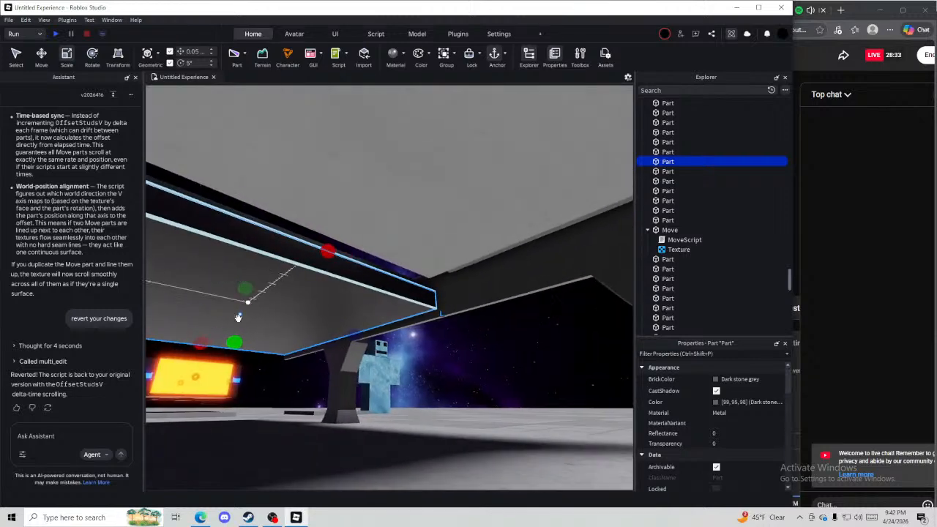
drag(218, 330, 415, 252)
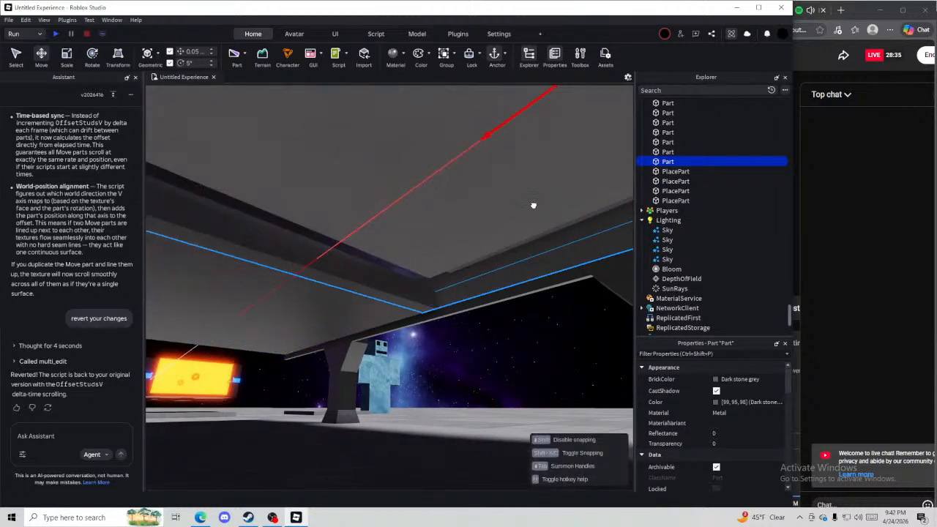
right_drag(587, 180, 586, 189)
key(s)
key(ctrl+3)
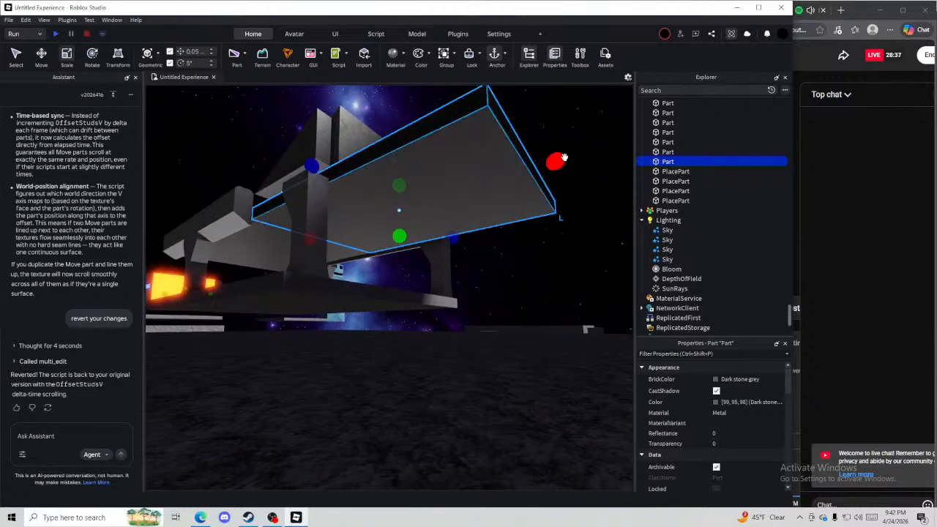
drag(563, 158, 487, 167)
click(527, 167)
Examine the underside and support legs of the conveyor's end section
key(w)
right_drag(527, 167, 528, 168)
key(a)
right_drag(451, 349, 451, 351)
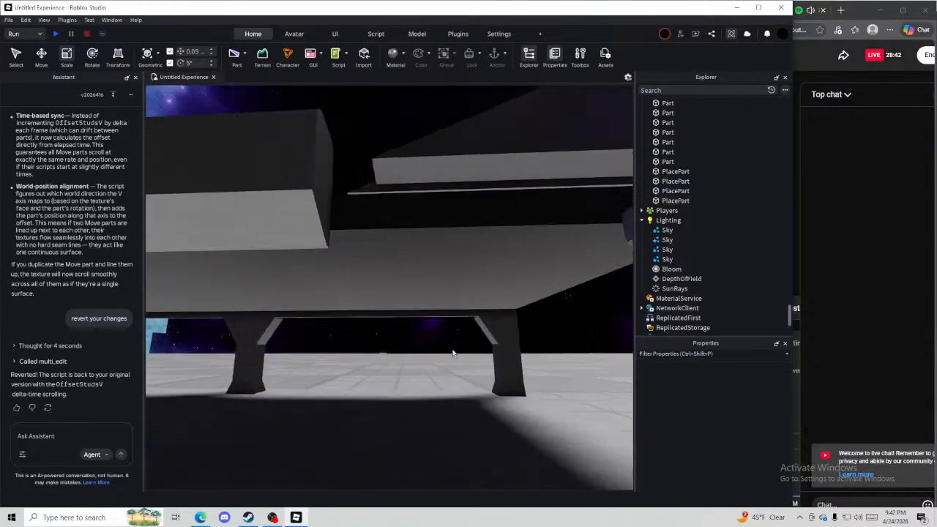
right_drag(569, 357, 567, 361)
key(a)
key(s)
key(w)
key(w)
key(s)
scroll(439, 278, down, 2)
Continue the two mid gray trim strips along the conveyor's underside to the end section's outer leg
drag(338, 222, 402, 320)
click(470, 350)
right_drag(469, 350, 424, 328)
click(406, 326)
click(472, 430)
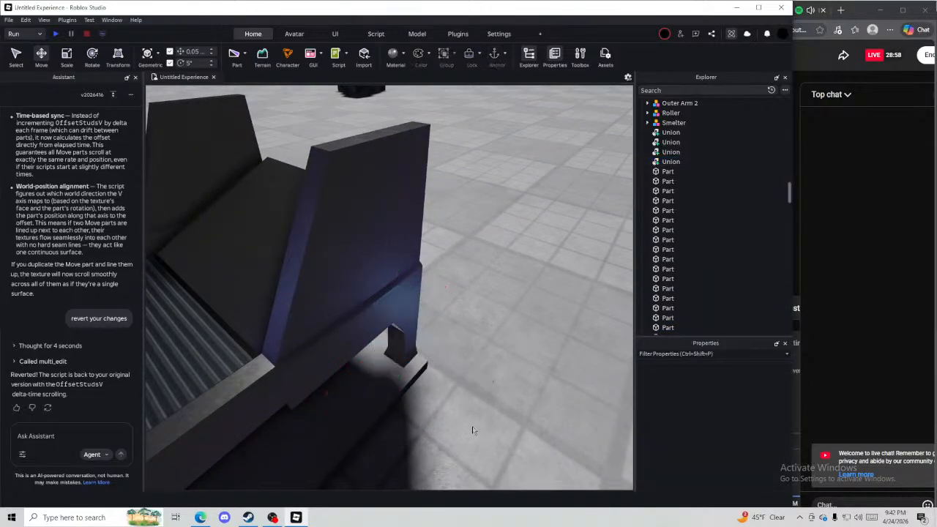
right_drag(473, 423, 474, 428)
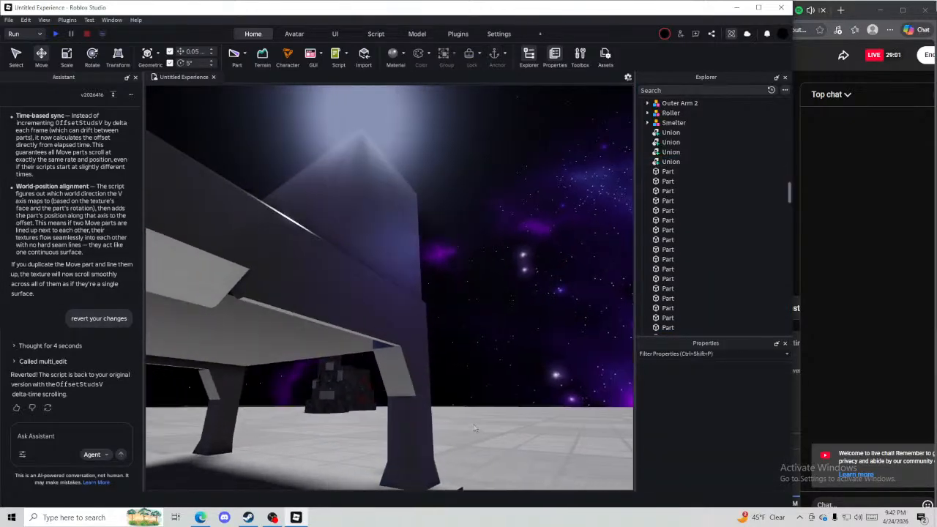
click(238, 289)
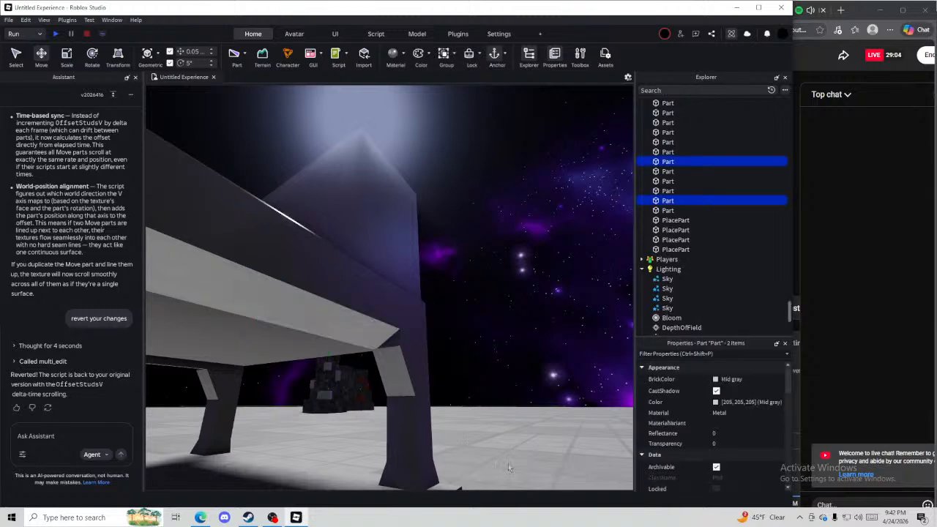
click(508, 464)
Examine the mid gray ramp between the wedge side walls and its fit against the belt
right_drag(508, 464, 510, 464)
key(s)
right_drag(471, 318, 423, 263)
key(w)
key(w)
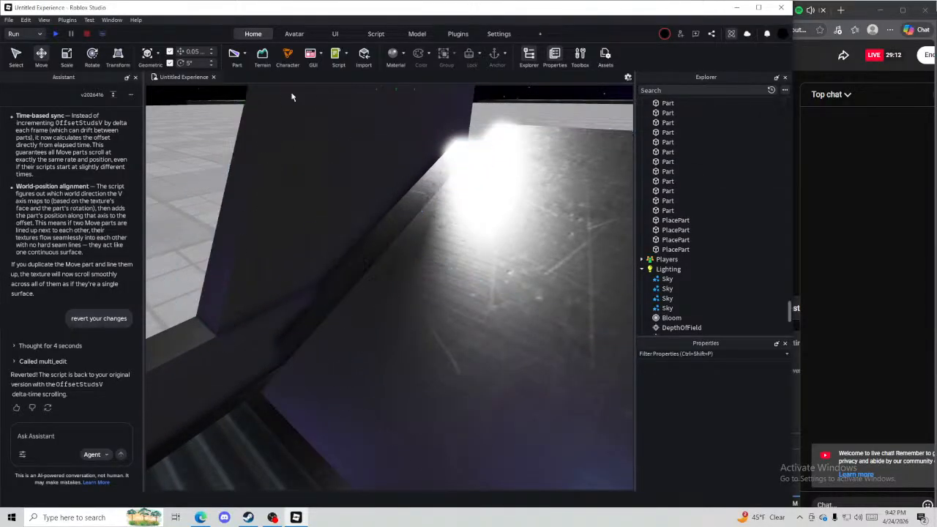
key(s)
right_drag(290, 96, 293, 98)
click(404, 253)
key(ctrl+3)
click(405, 217)
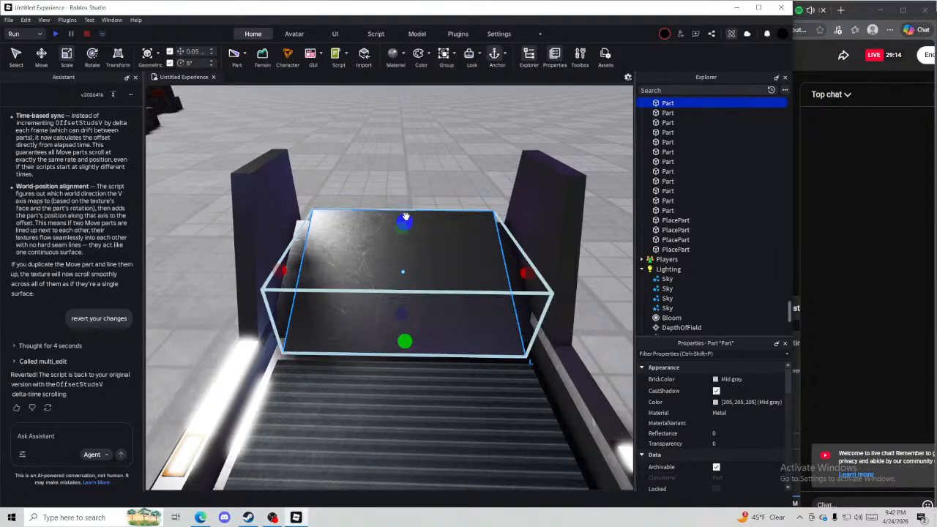
right_drag(405, 217, 372, 209)
key(a)
click(339, 224)
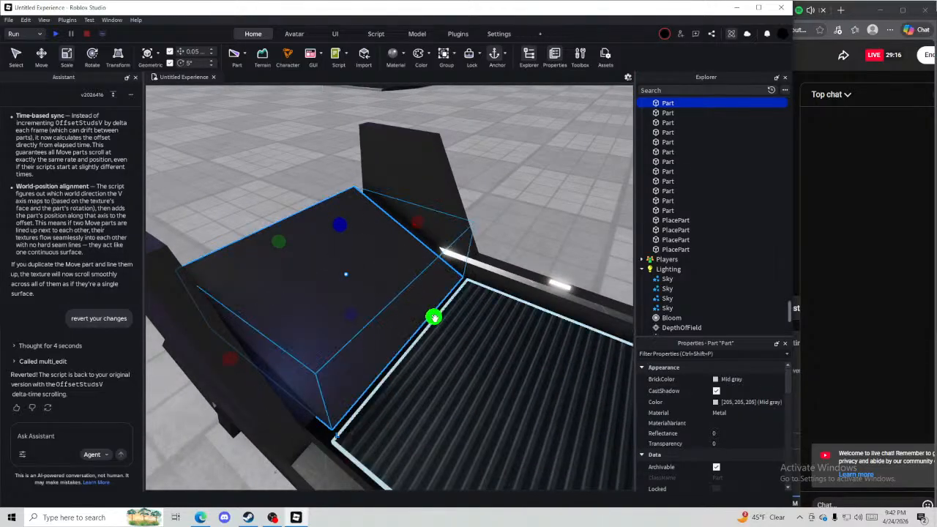
click(513, 230)
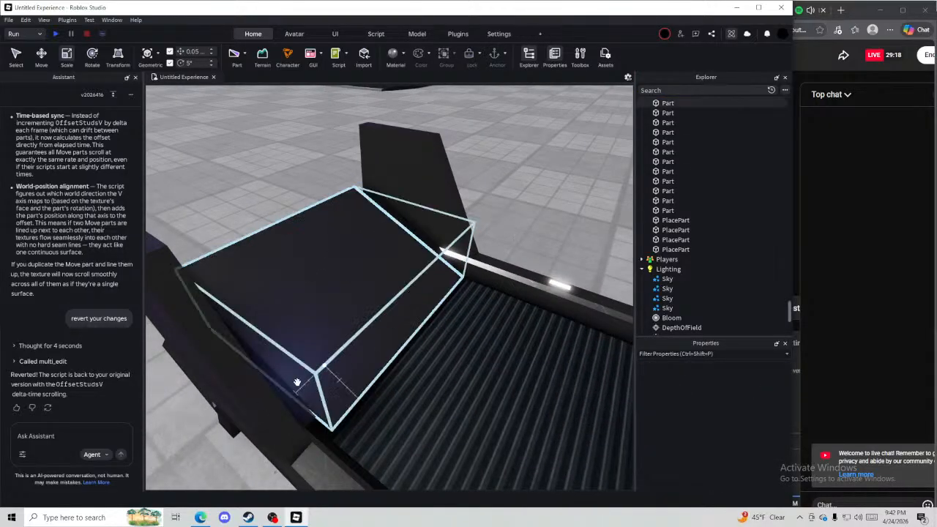
click(95, 516)
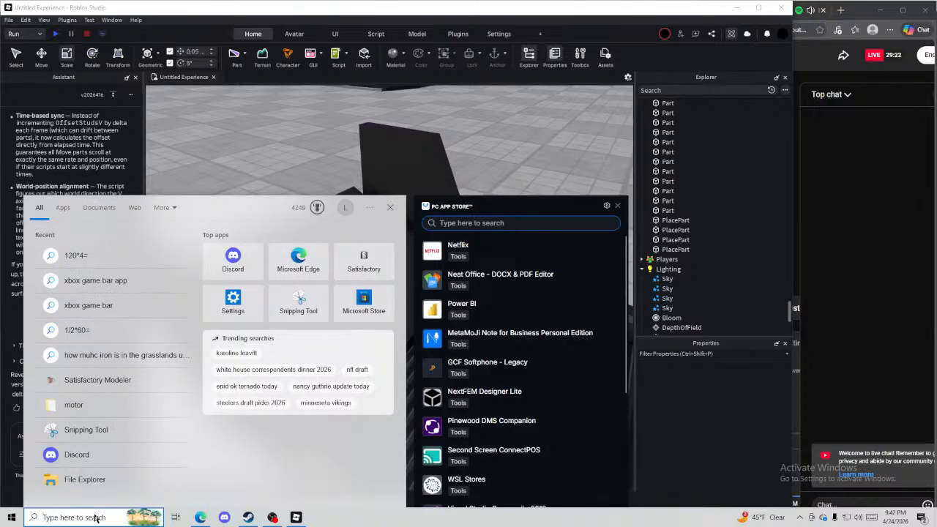
text(calc)
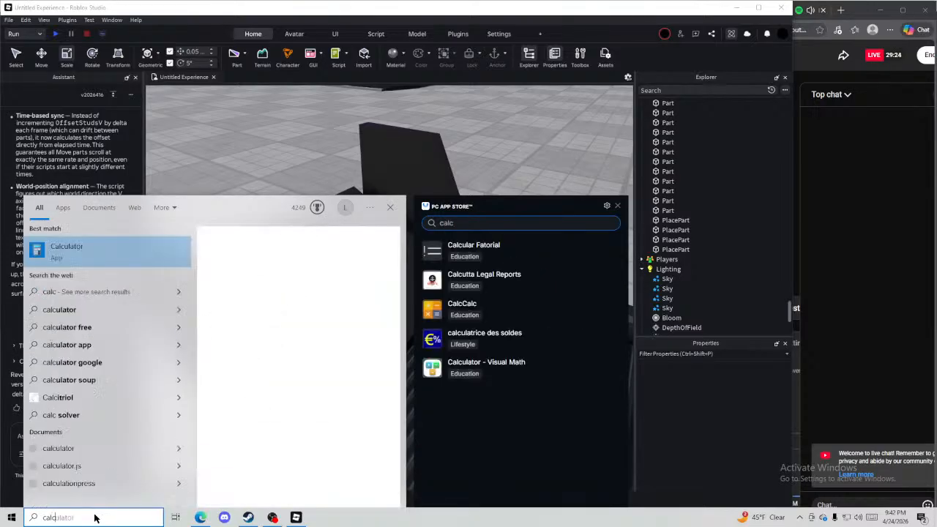
key(Return)
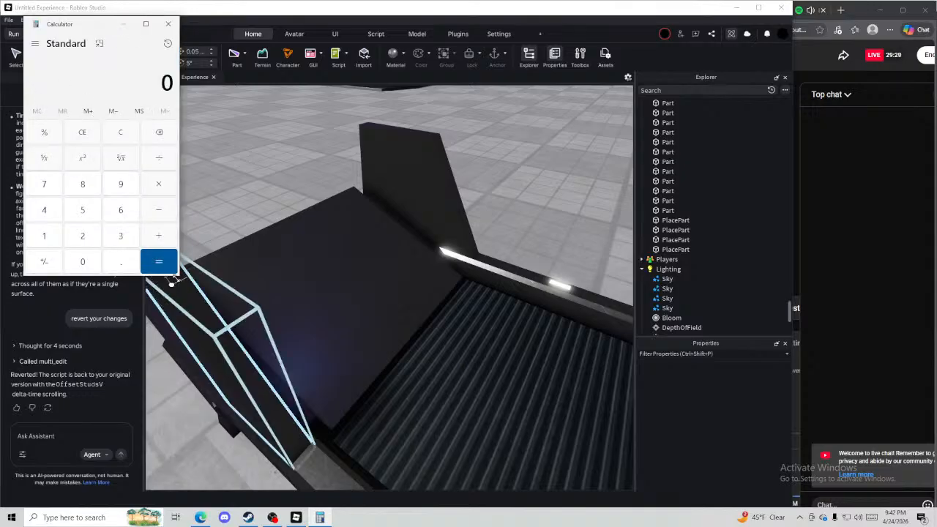
drag(179, 275, 293, 389)
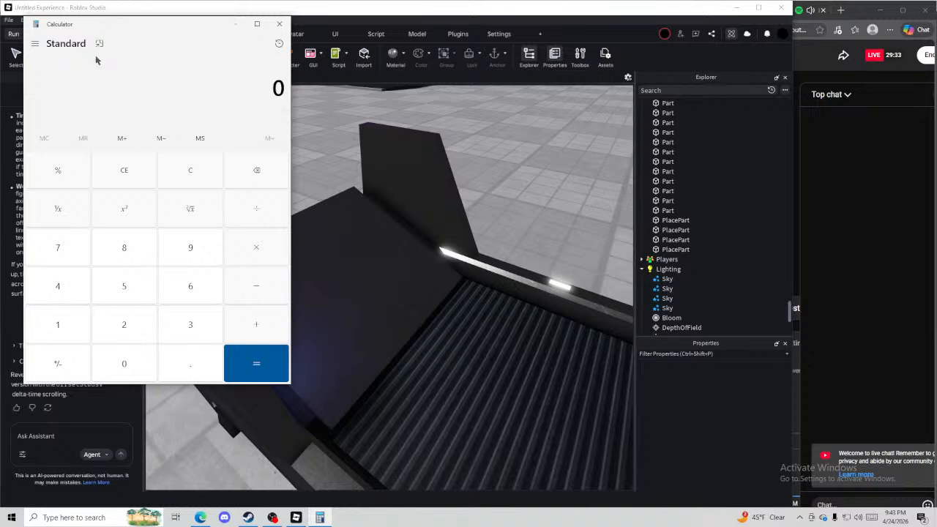
click(34, 45)
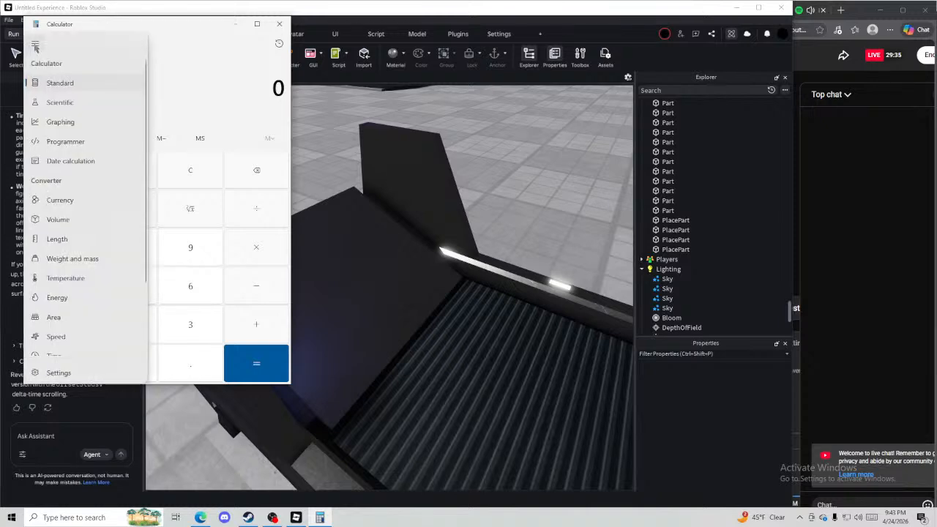
click(60, 102)
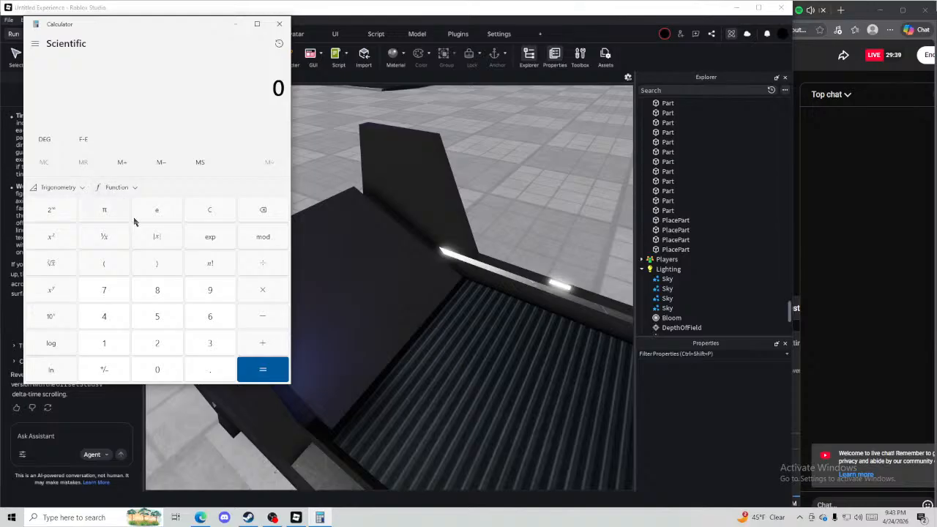
click(34, 46)
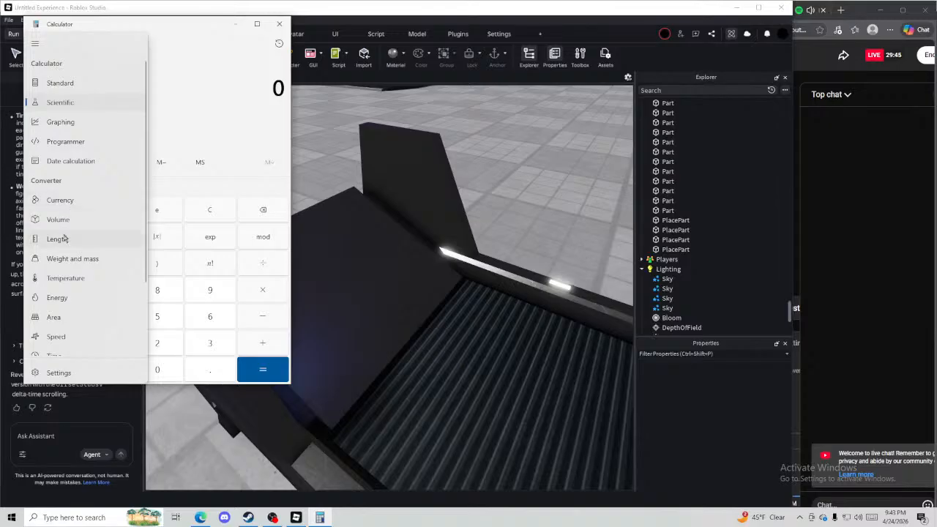
scroll(65, 240, down, 3)
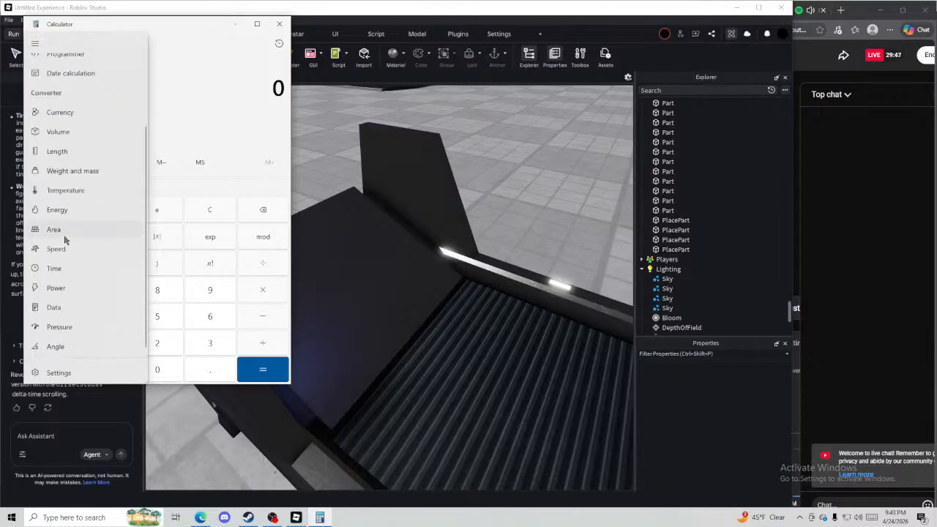
click(53, 347)
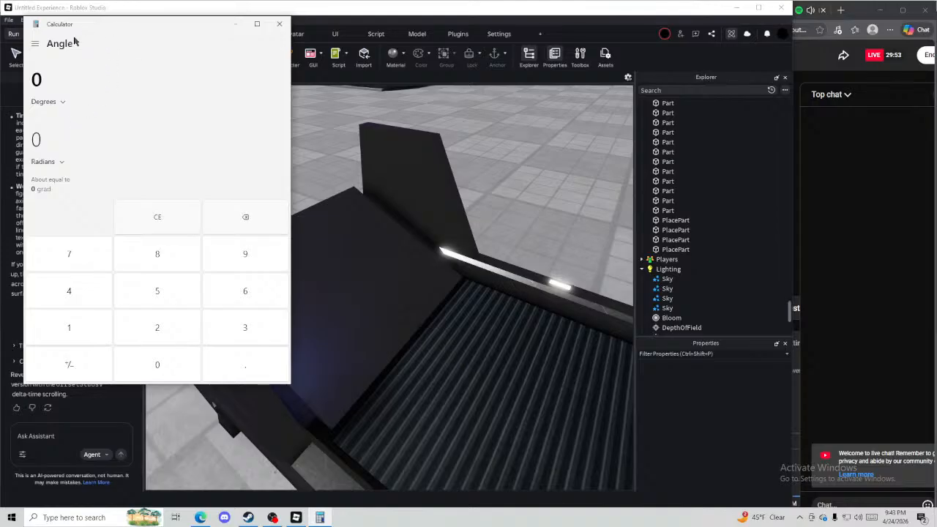
click(35, 45)
click(57, 152)
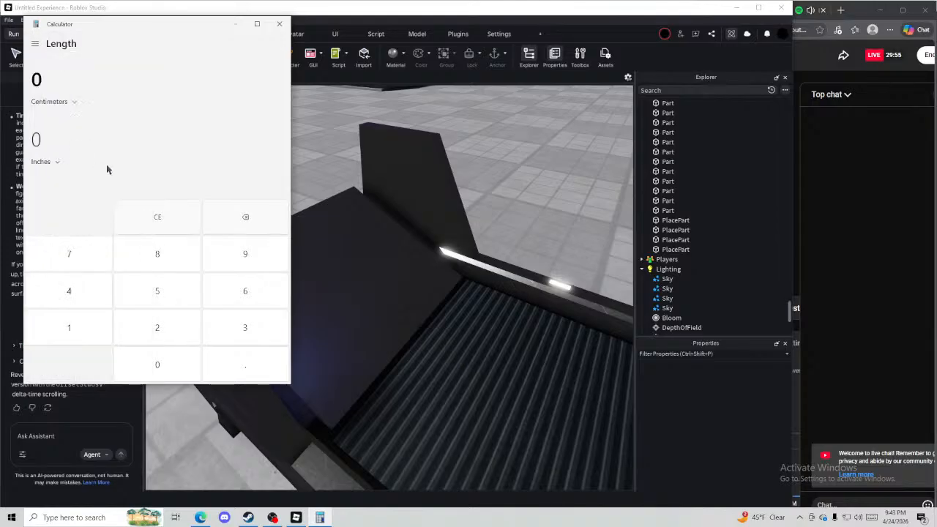
click(35, 45)
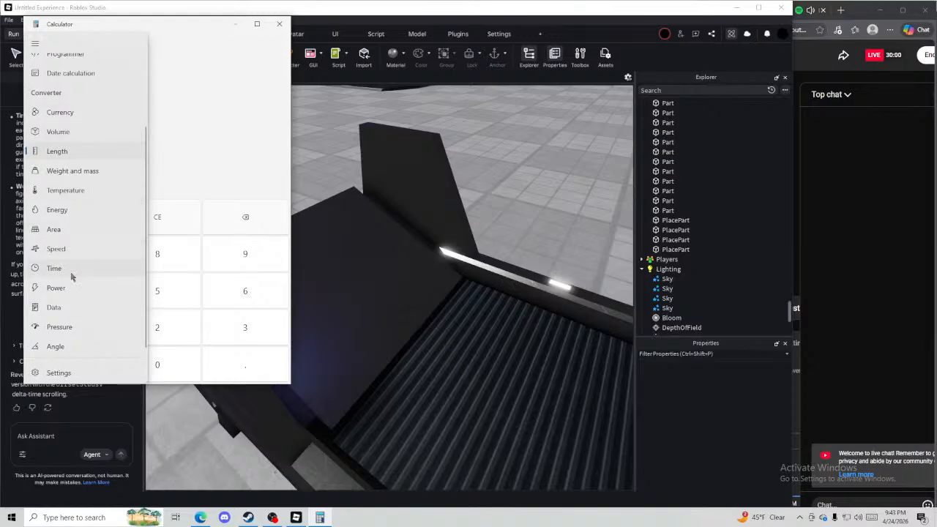
scroll(72, 276, up, 3)
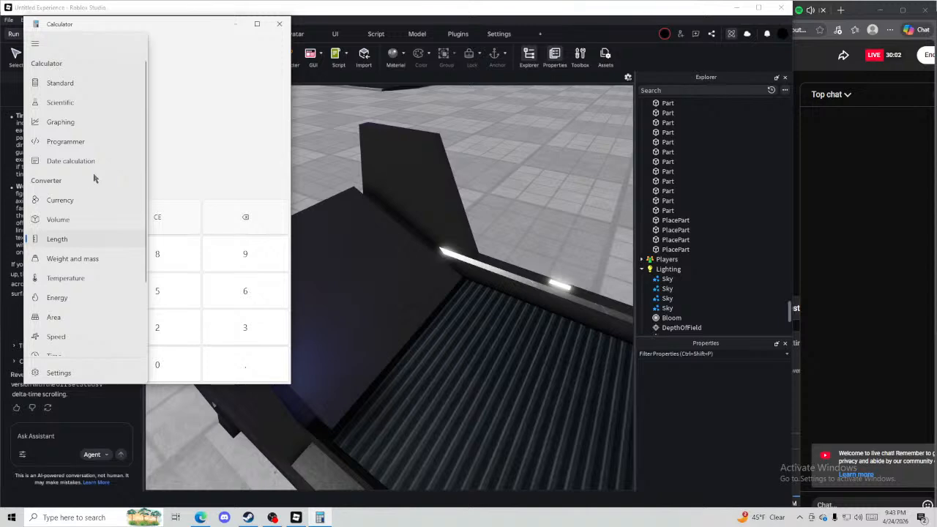
click(216, 158)
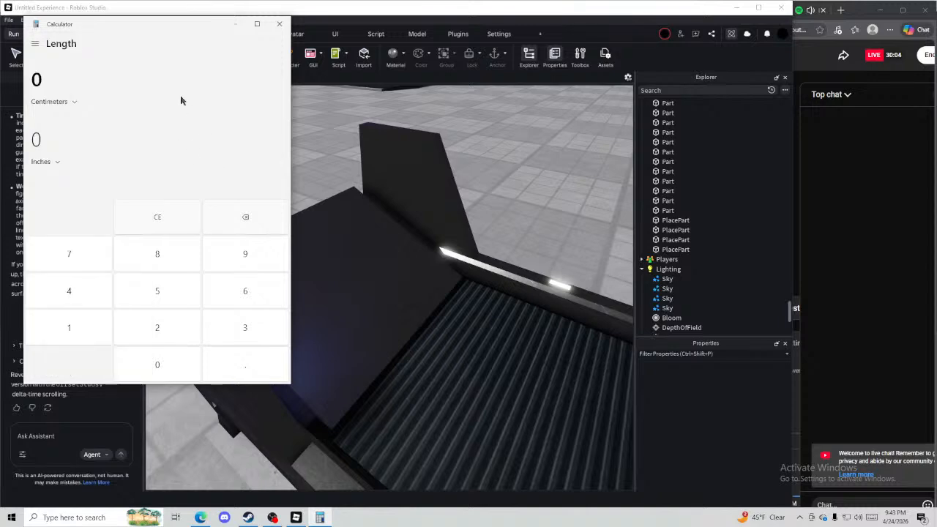
click(35, 46)
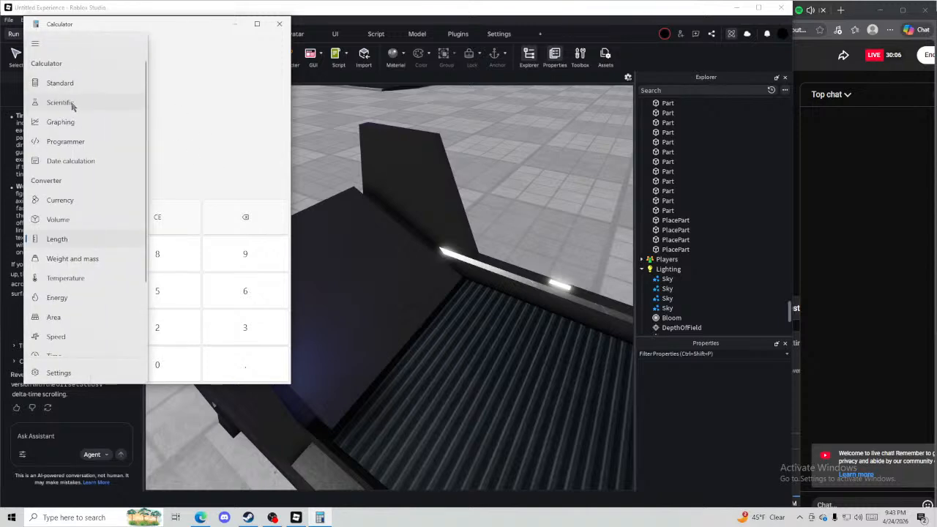
click(73, 142)
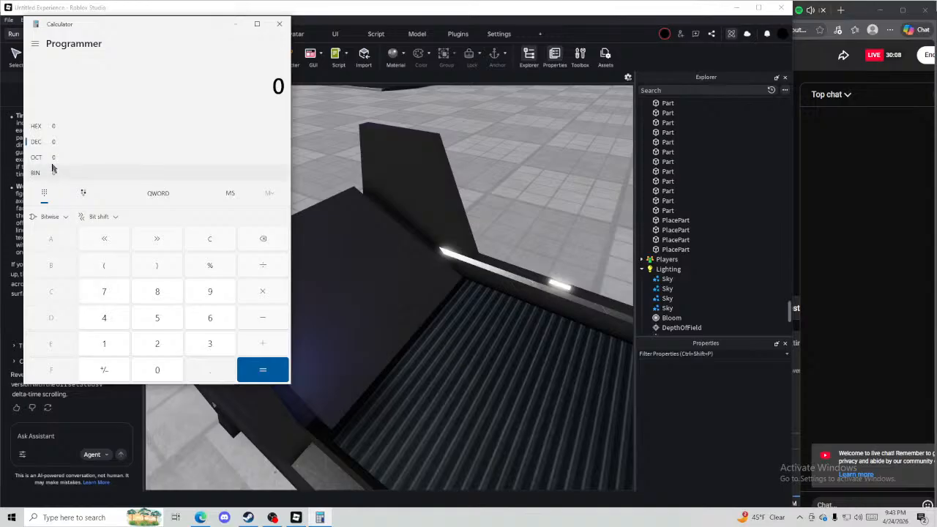
click(34, 44)
click(59, 83)
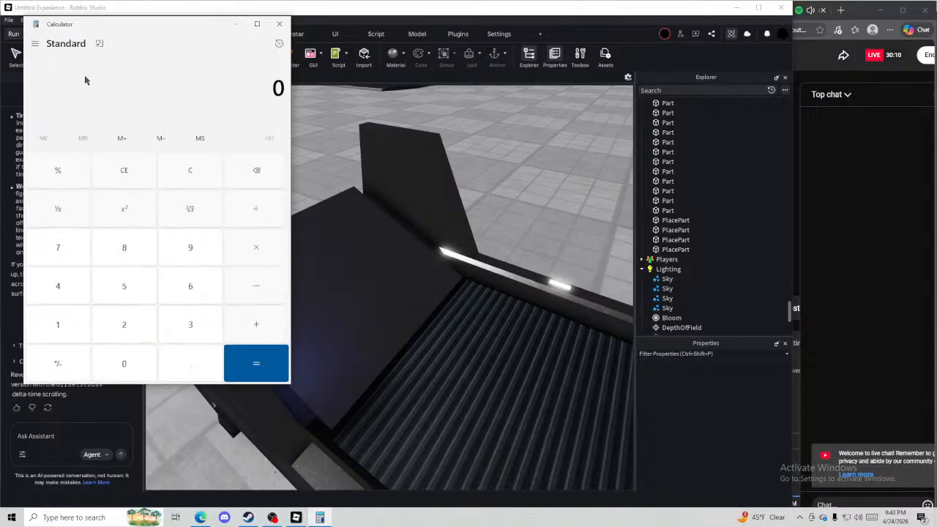
drag(291, 384, 518, 465)
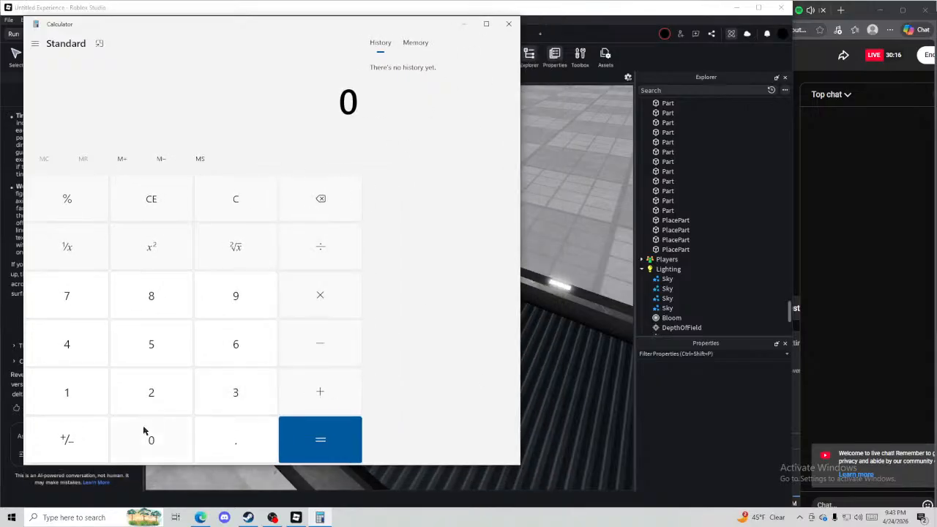
click(36, 44)
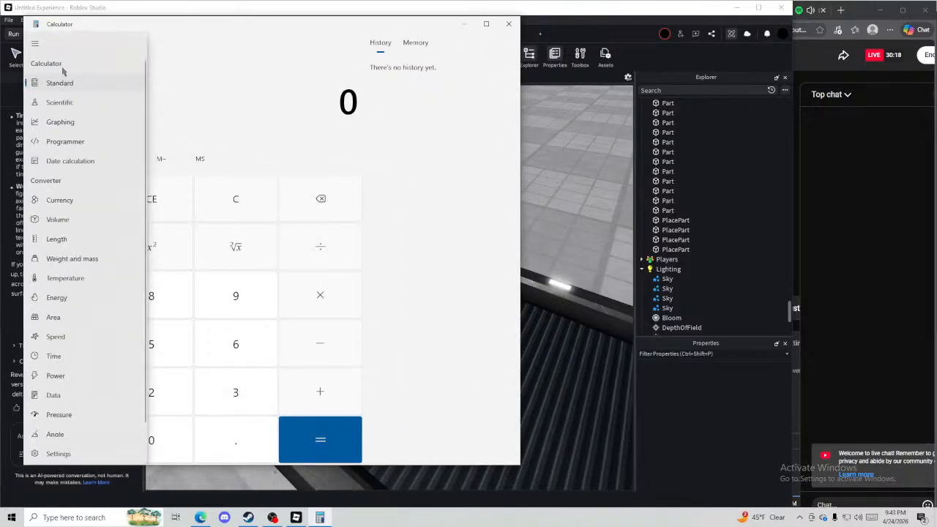
click(61, 121)
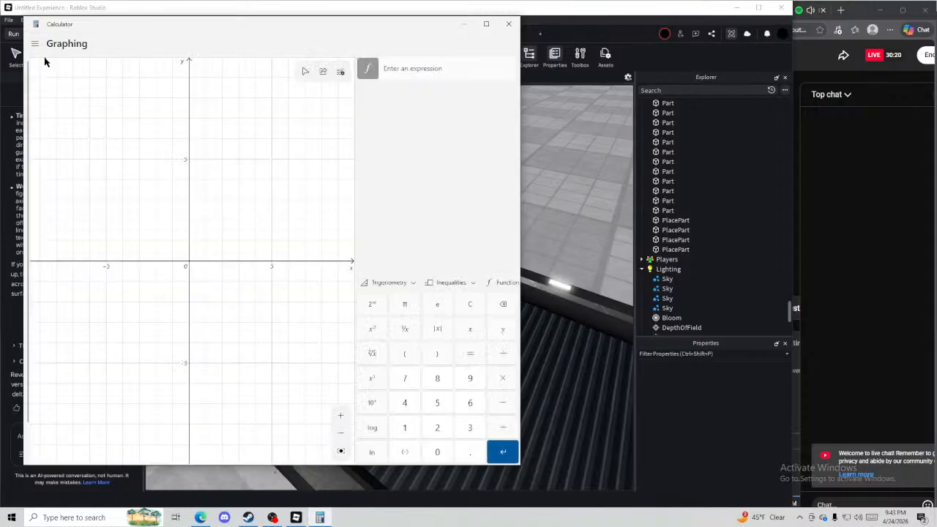
click(36, 46)
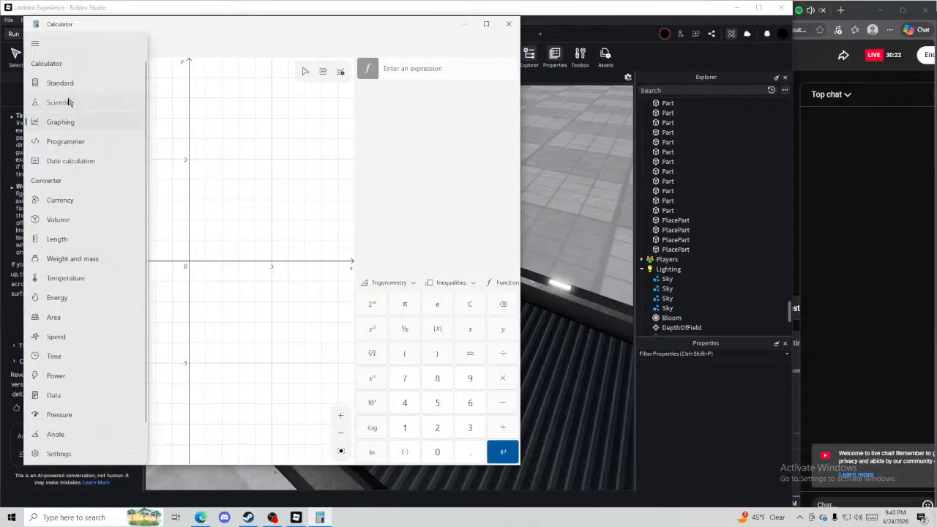
click(69, 98)
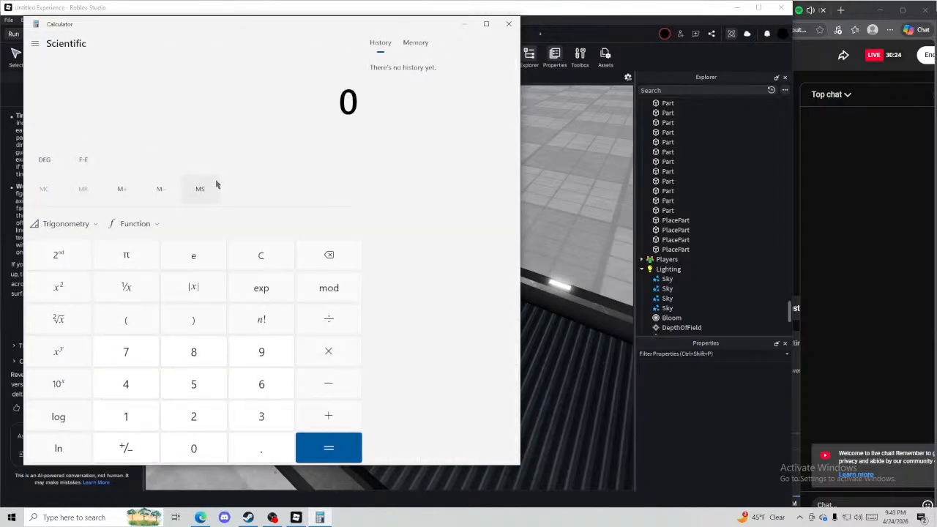
click(508, 24)
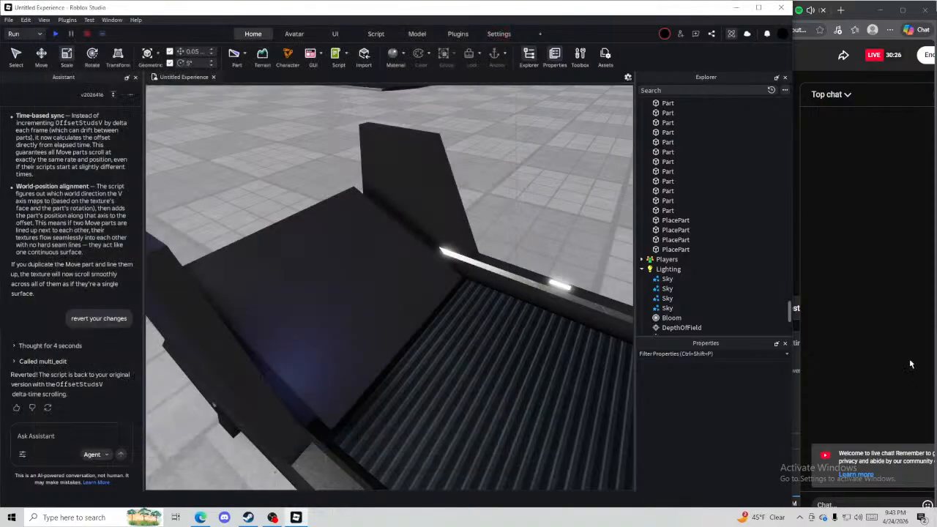
Search the web for "what is the equation to find the angle of something using the triangles length and height"
click(79, 517)
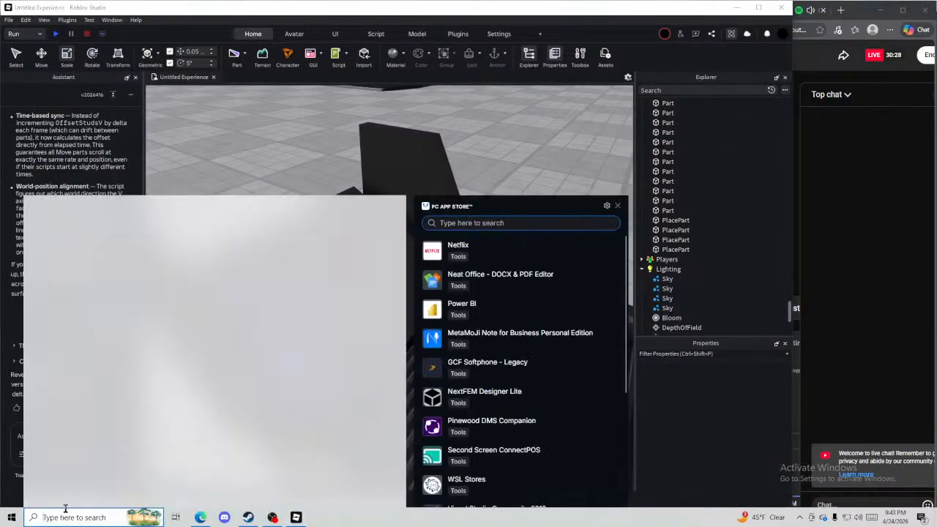
text(what is th)
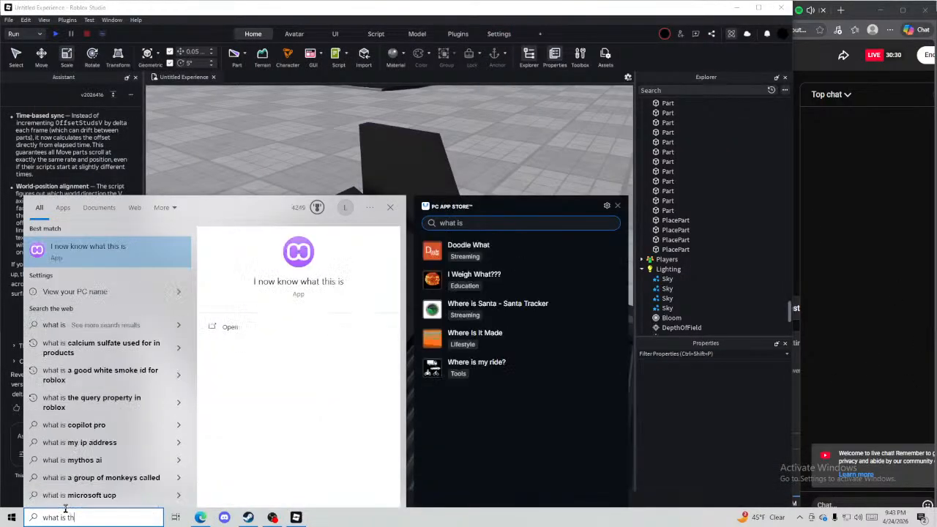
text(e equ)
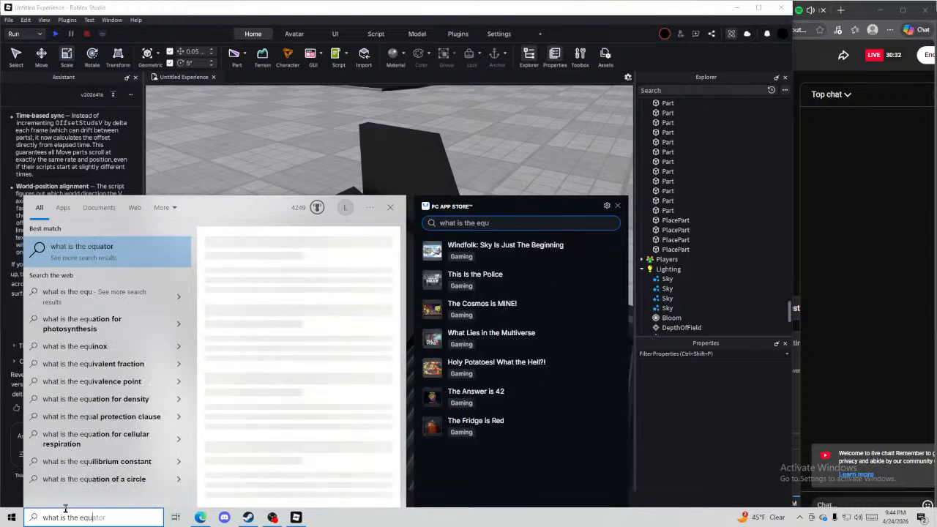
text(ation to )
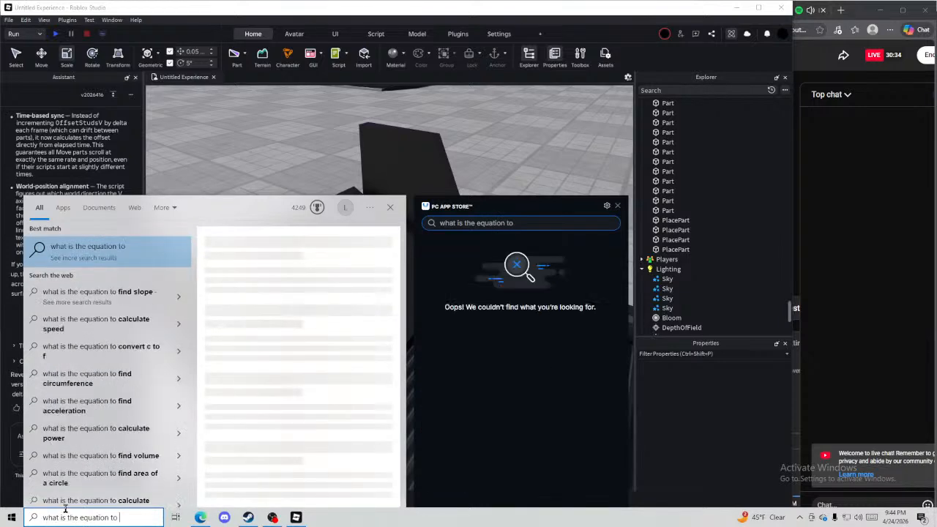
text(fin)
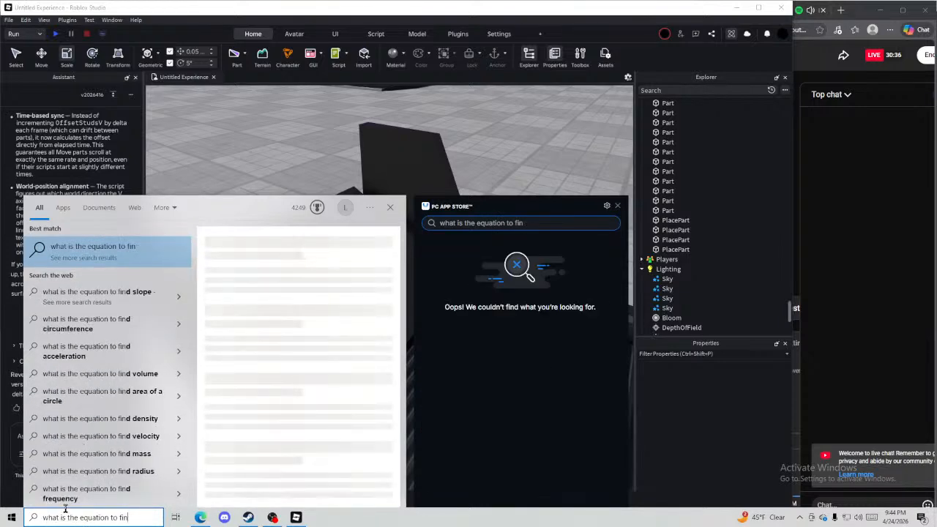
text(d the )
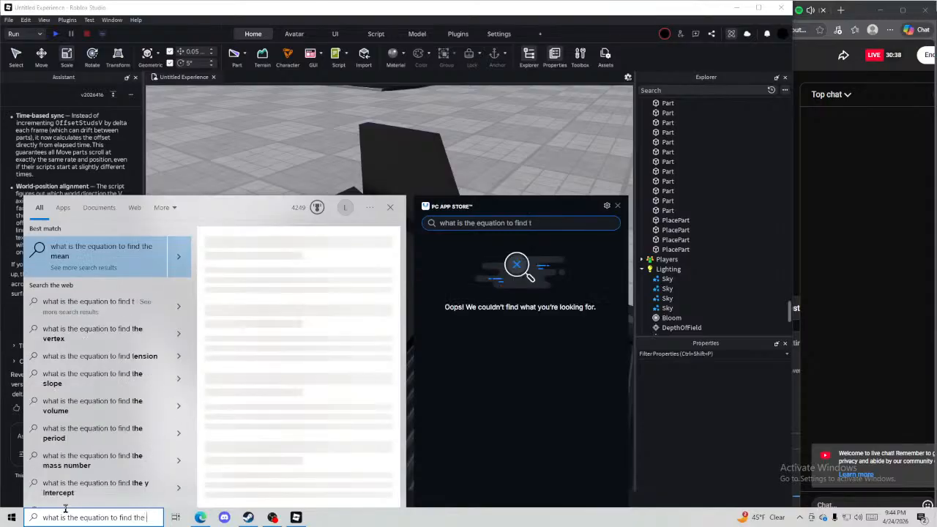
text(angle of some)
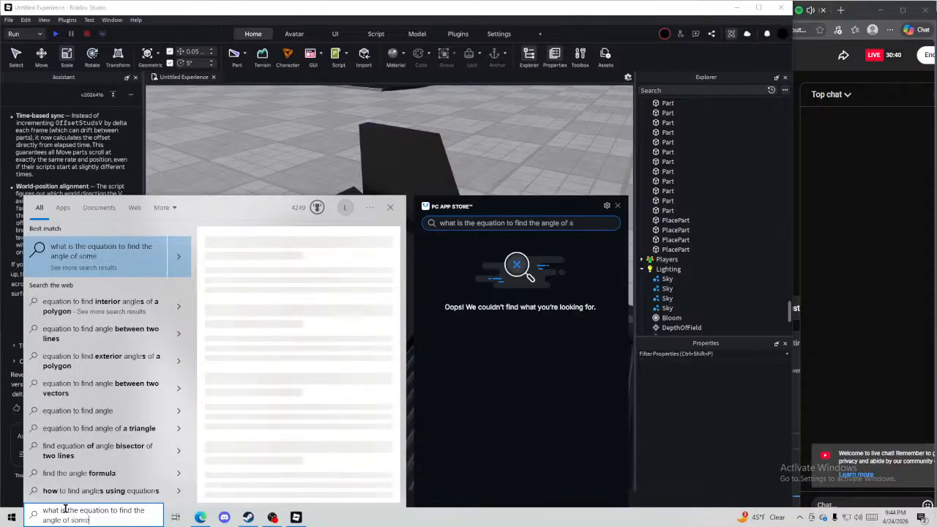
text(thing usin)
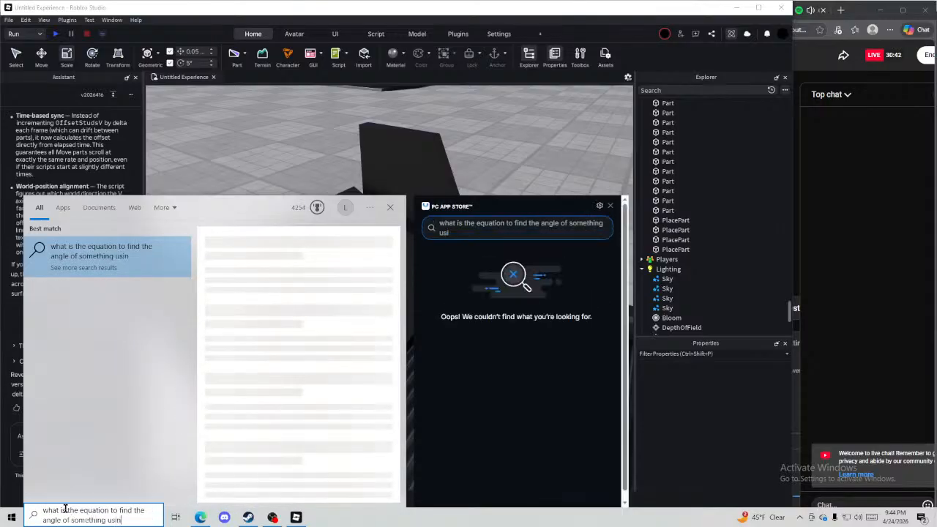
text(g the tru)
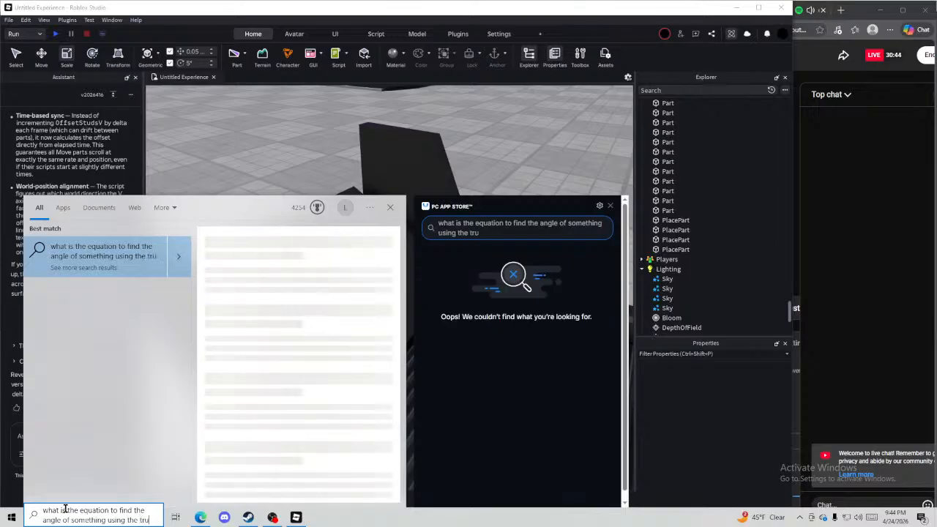
key(BackSpace)
text(iangle)
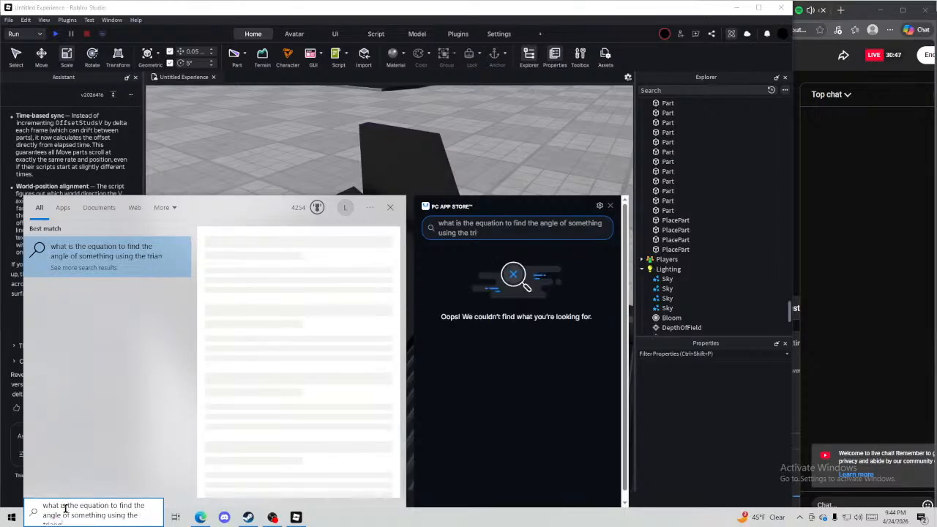
text(s leng)
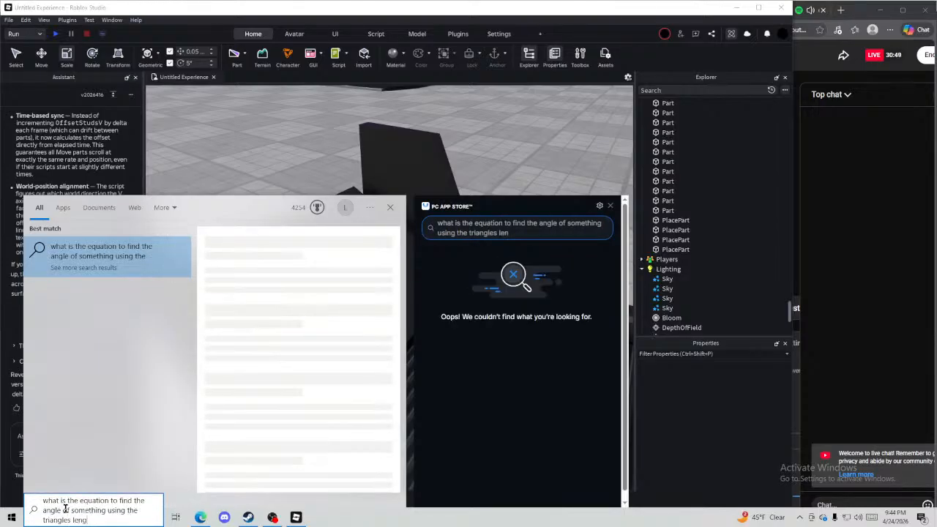
text(th)
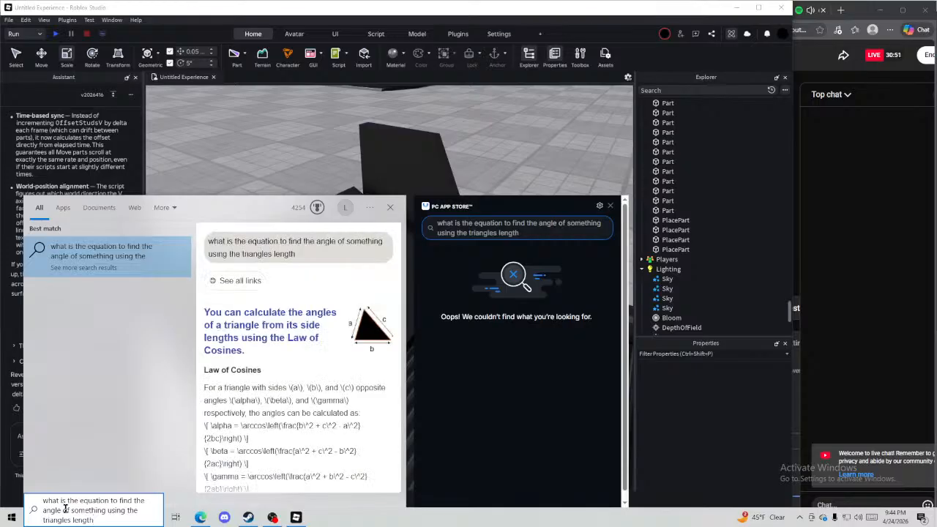
text( and)
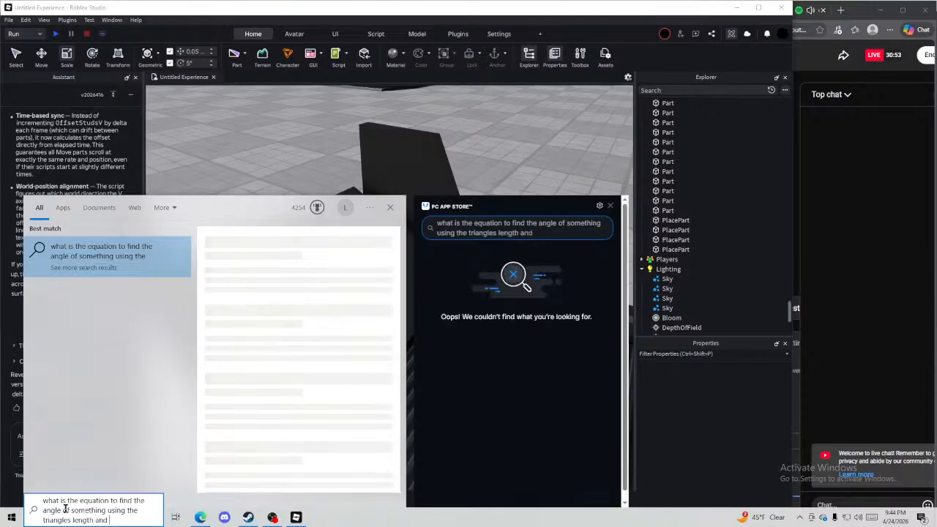
text( height)
key(Return)
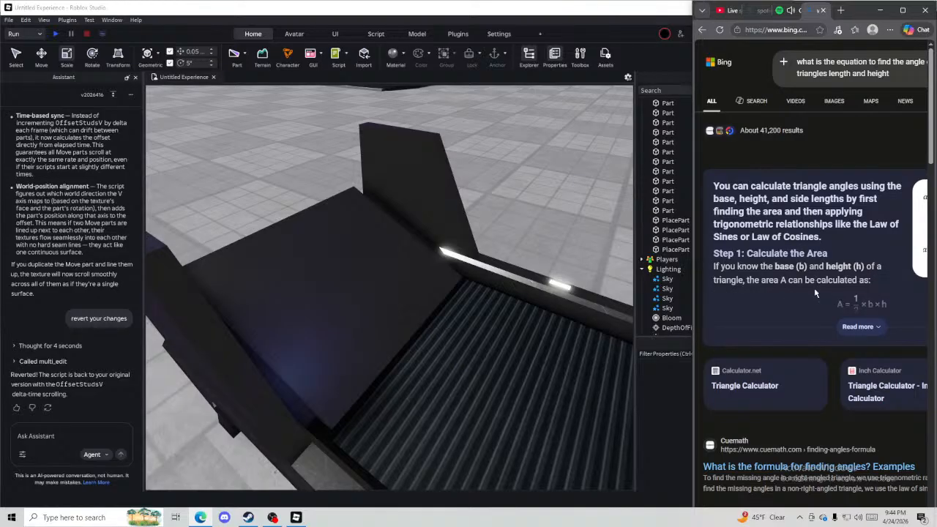
Expand the search answer on calculating triangle angles and read its steps through the special cases
click(853, 327)
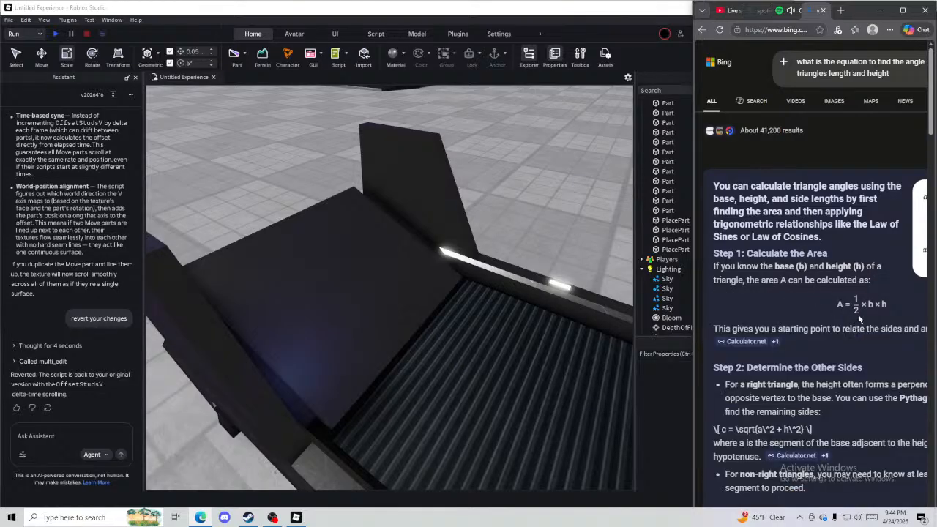
scroll(860, 308, down, 3)
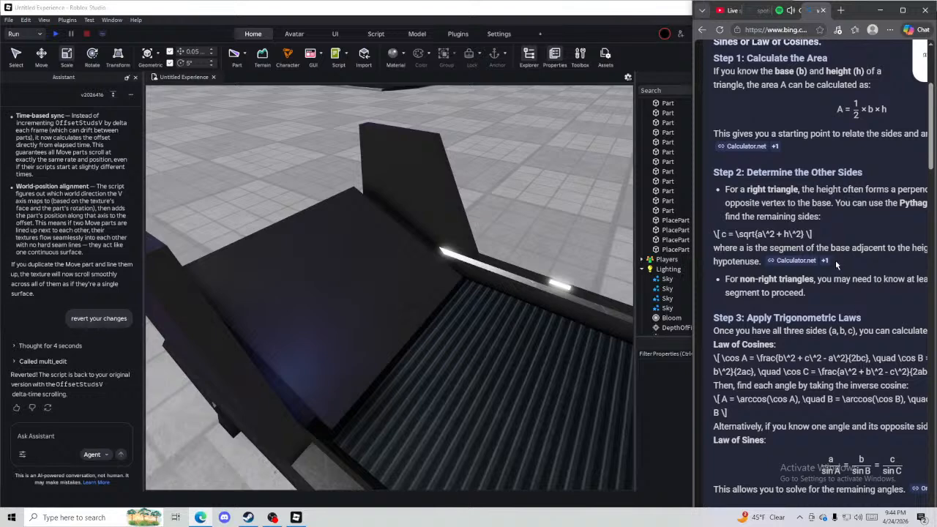
scroll(878, 376, down, 2)
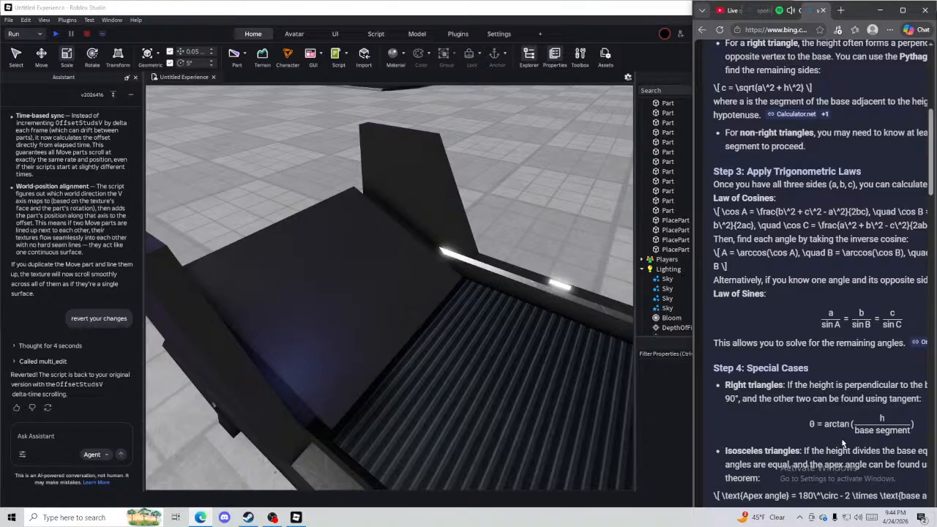
scroll(829, 220, down, 1)
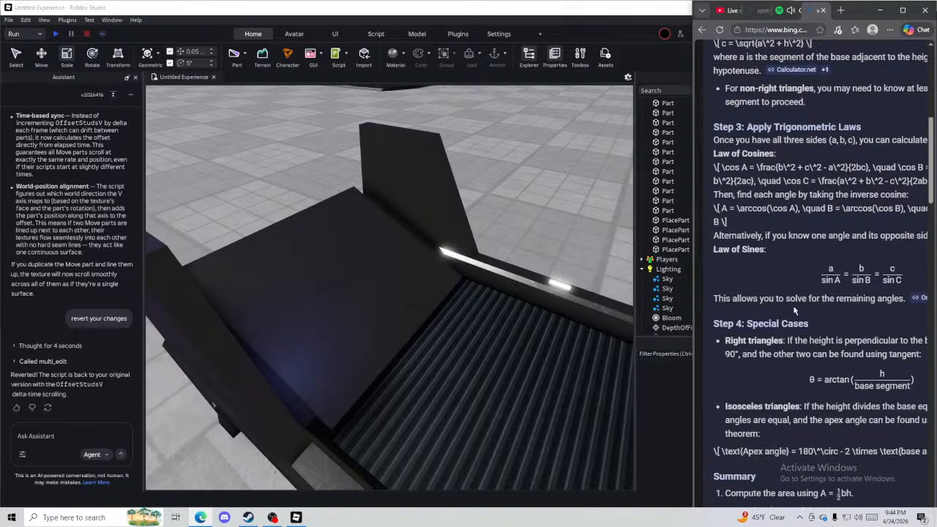
scroll(829, 48, up, 6)
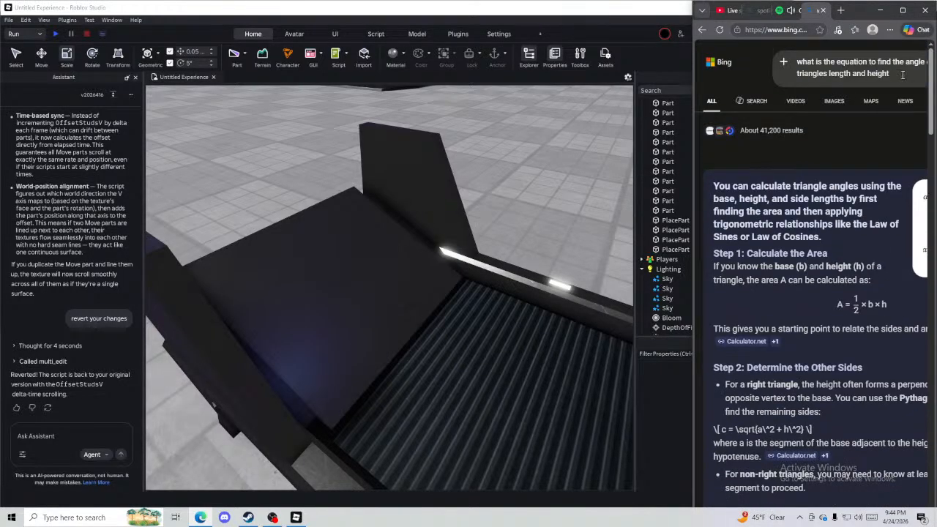
Refine the web search by adding "using arctan" and read the full answer with its formula in a widened browser window
click(903, 75)
text(using arc)
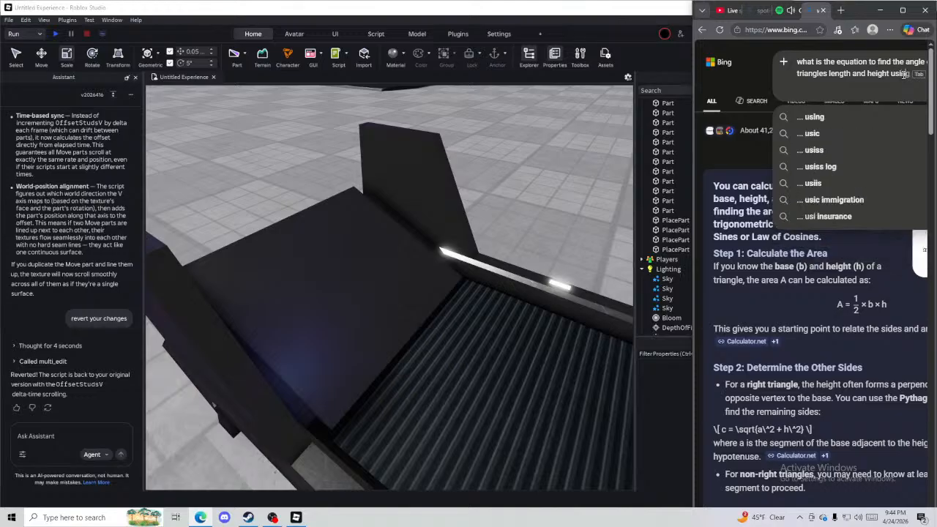
text(ta)
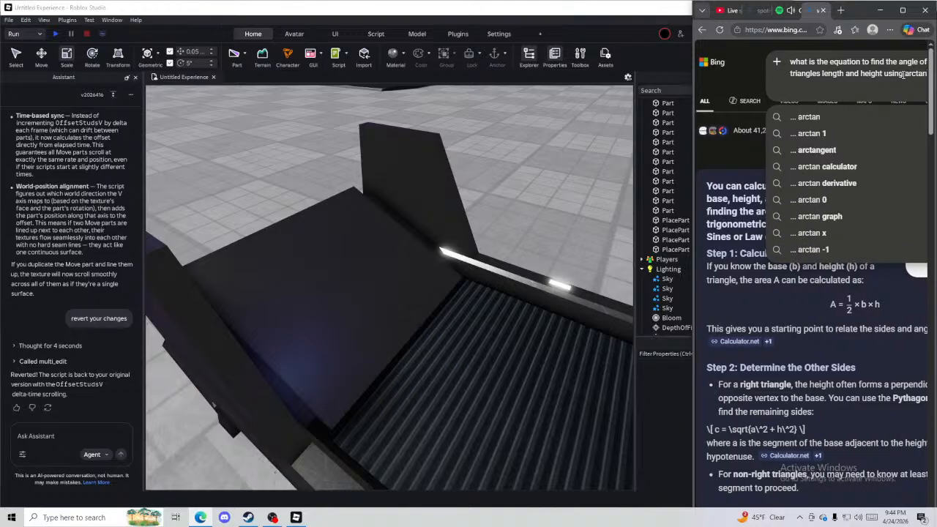
text(n)
key(Return)
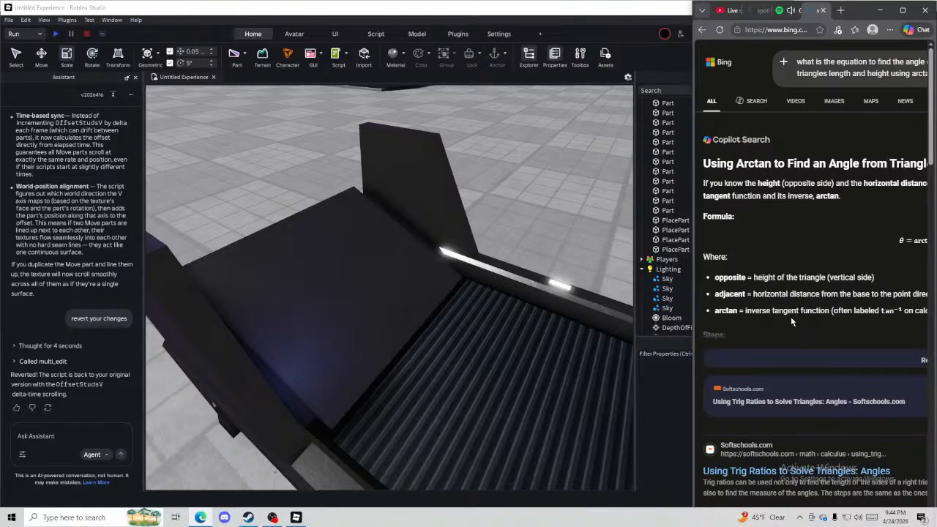
scroll(777, 338, down, 1)
drag(692, 283, 342, 251)
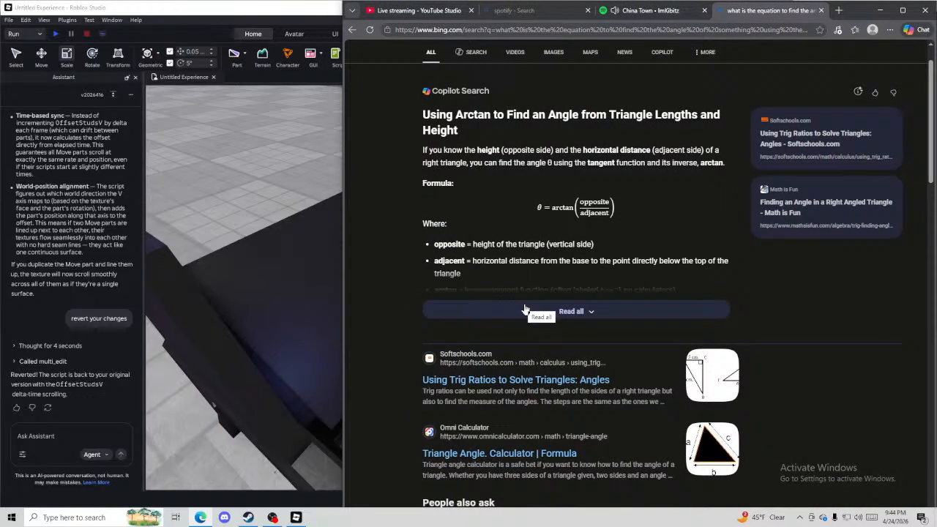
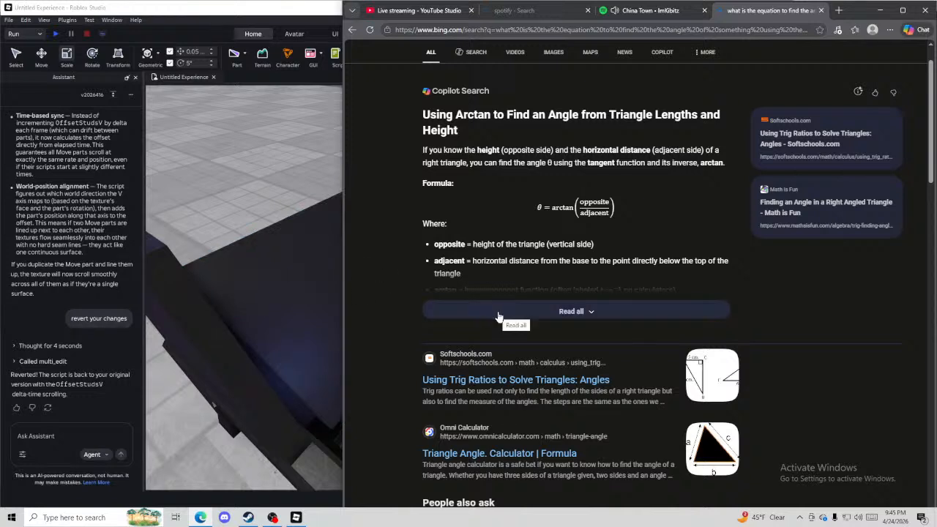
scroll(584, 210, down, 1)
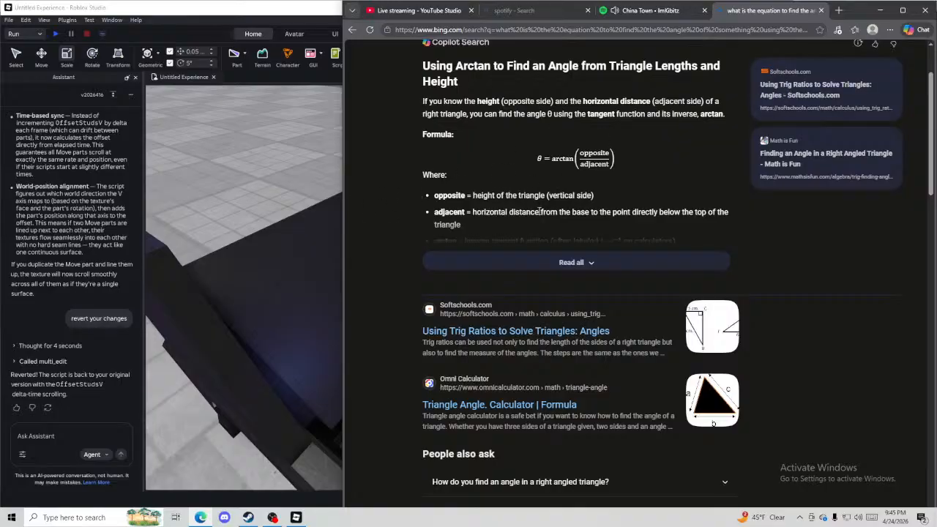
click(527, 258)
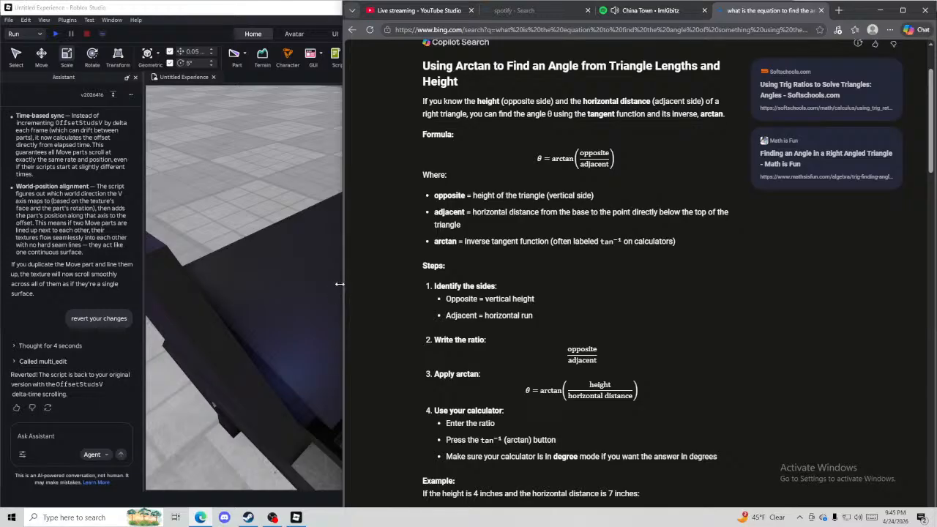
Narrow the browser window, return to Roblox Studio, and check the mid gray ramp's dimension with its scale handle
drag(340, 284, 689, 275)
click(730, 11)
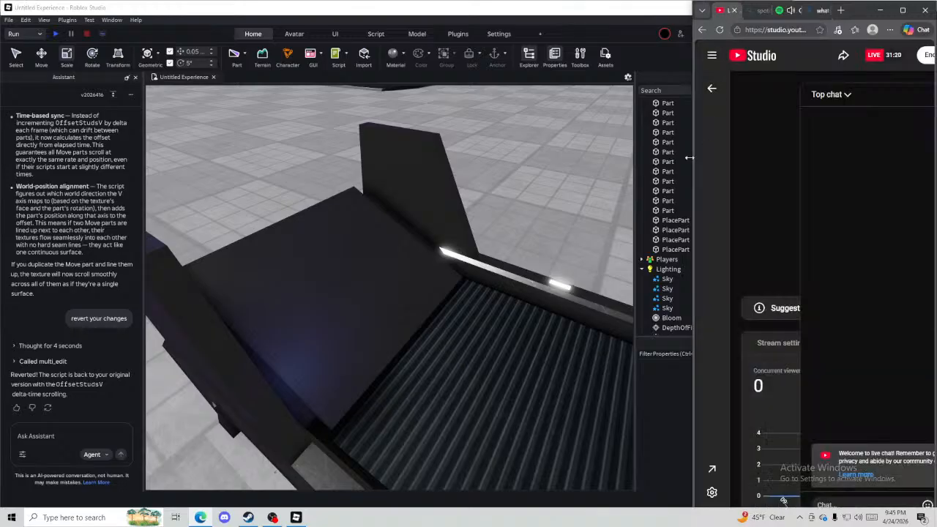
click(552, 181)
click(371, 311)
drag(339, 223, 340, 228)
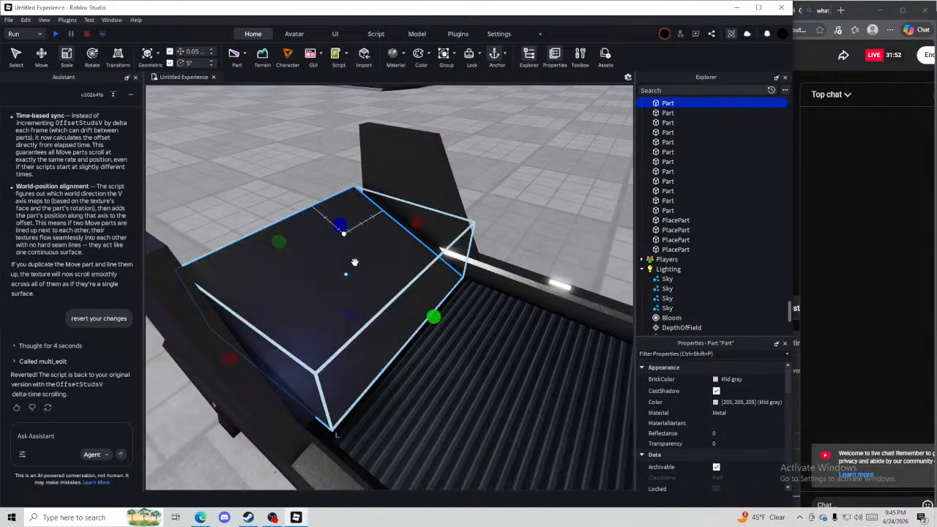
Search the web for "0=arctan(.85/1.95)", open the full answer to calculate the ramp's angle, and close the earlier search tab
click(84, 517)
text(0=)
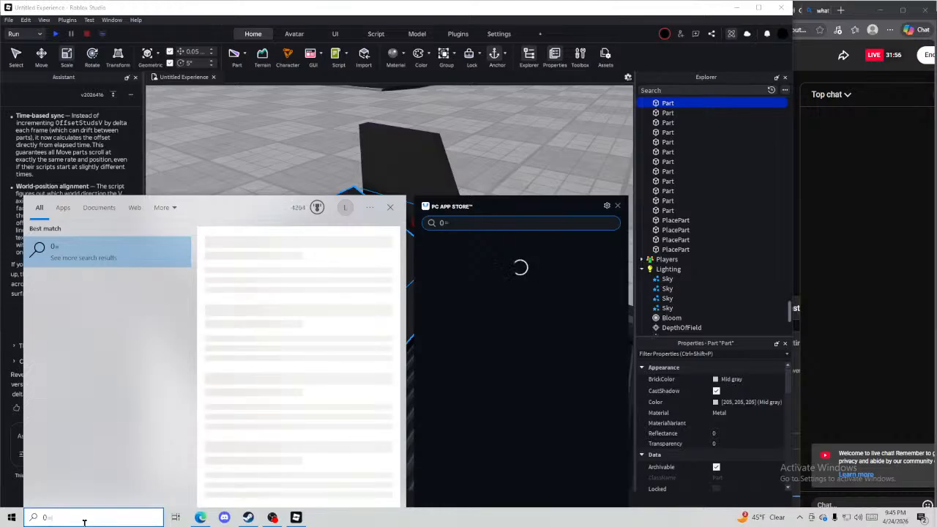
text(arctan)
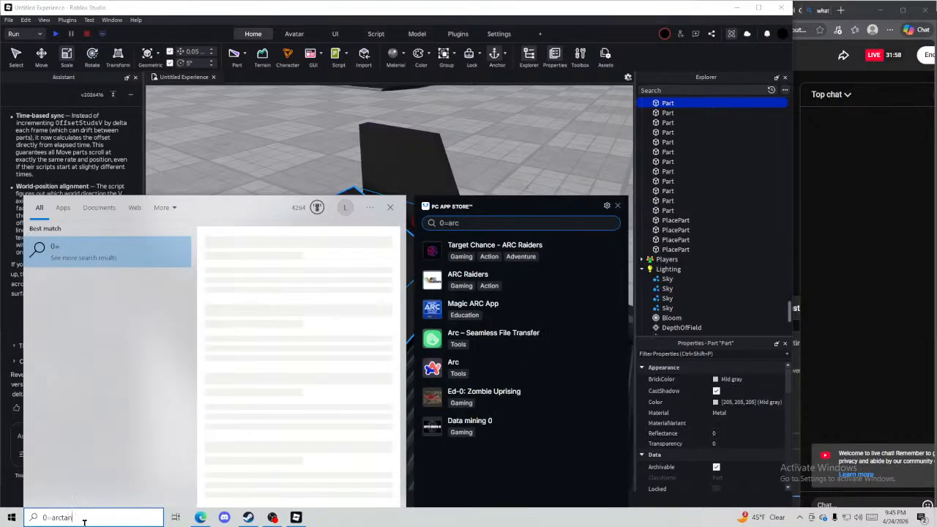
text(()
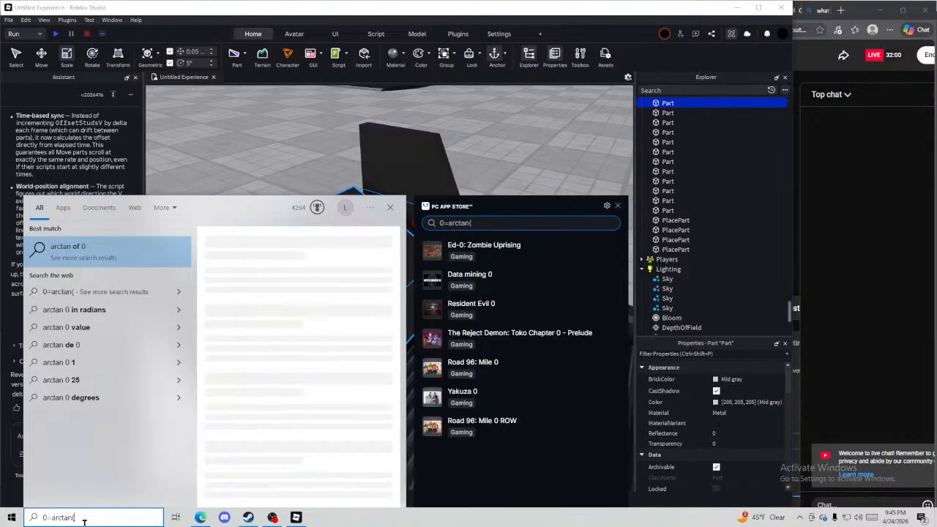
text(.85/)
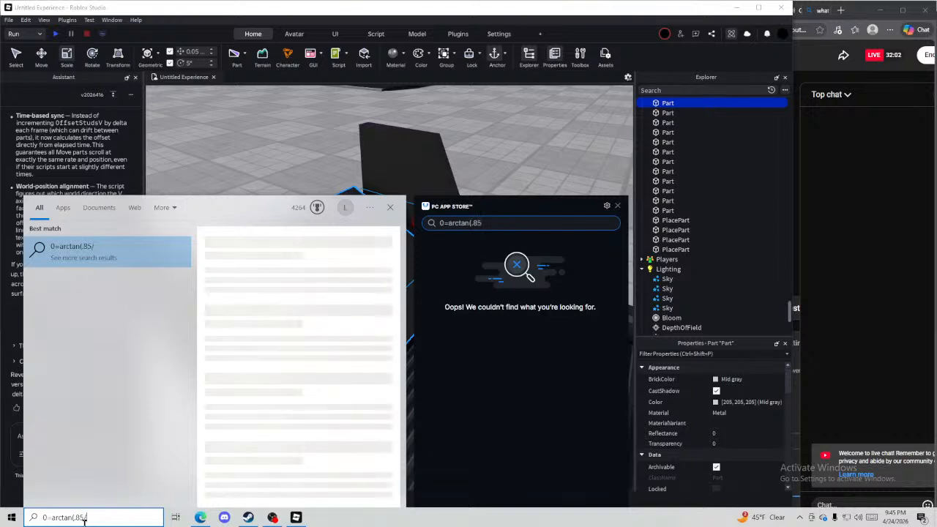
text(1.95))
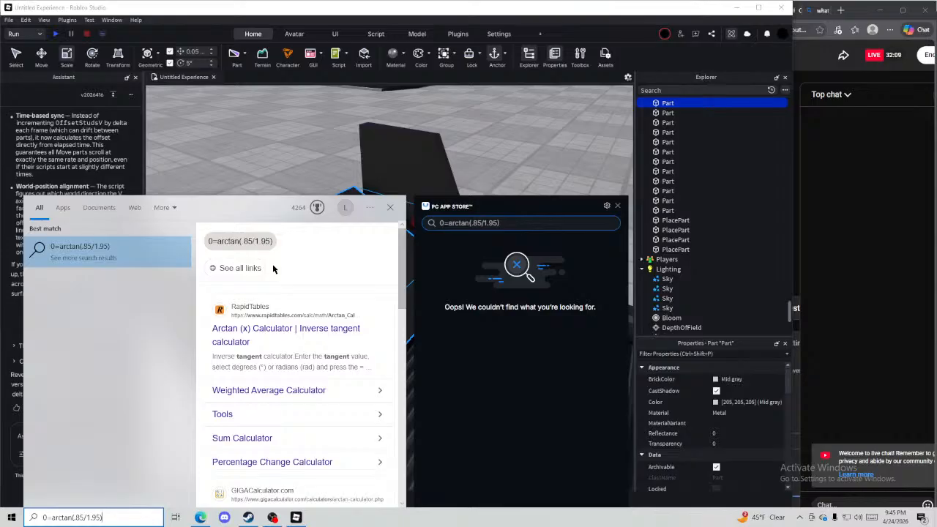
click(271, 268)
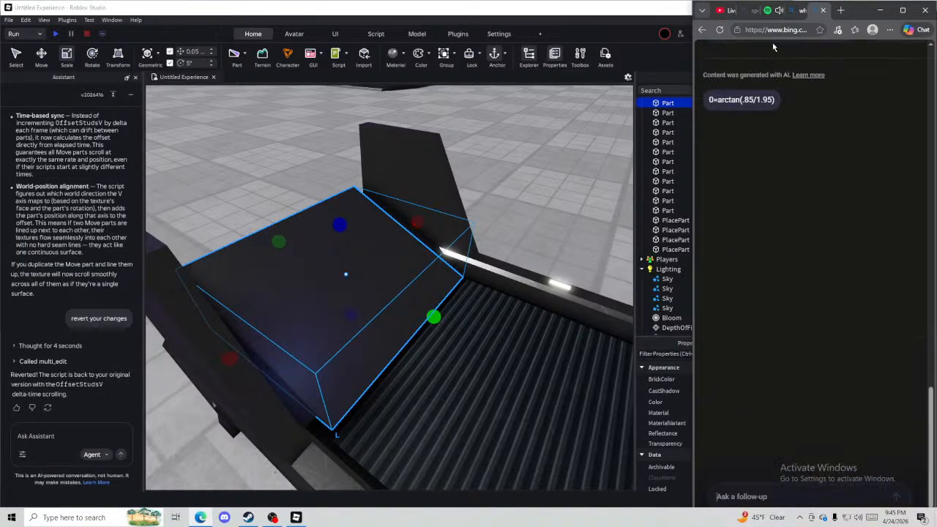
click(796, 11)
click(797, 11)
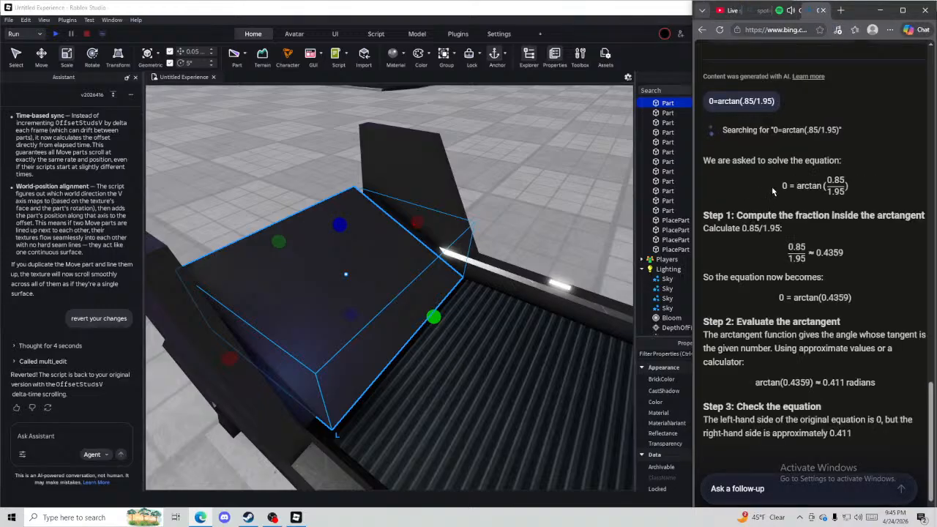
Recheck the ramp against the arctangent search result, close the search tab, and return to Roblox Studio at the ramp
click(379, 277)
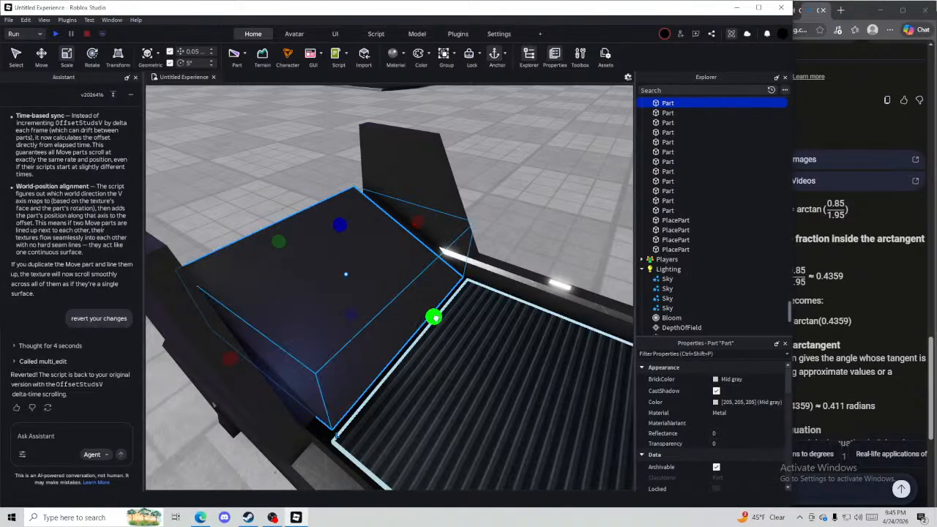
click(873, 292)
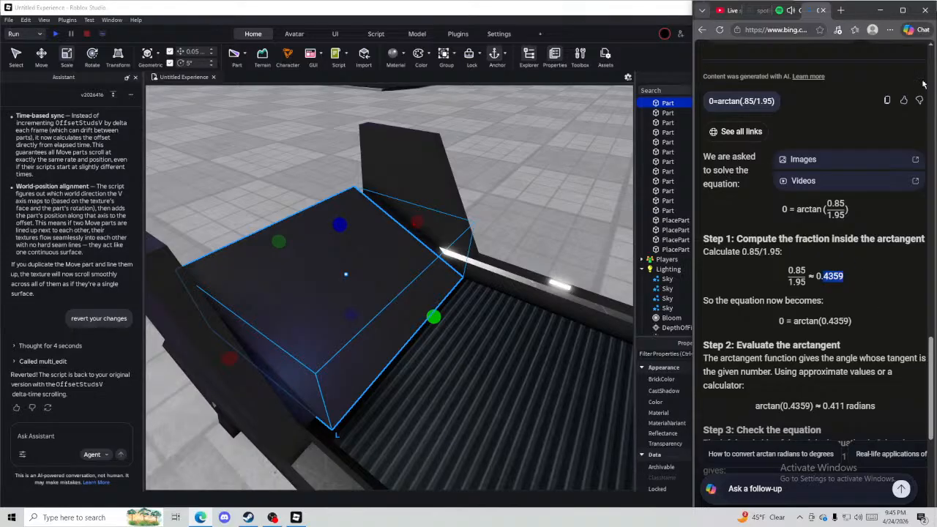
click(822, 10)
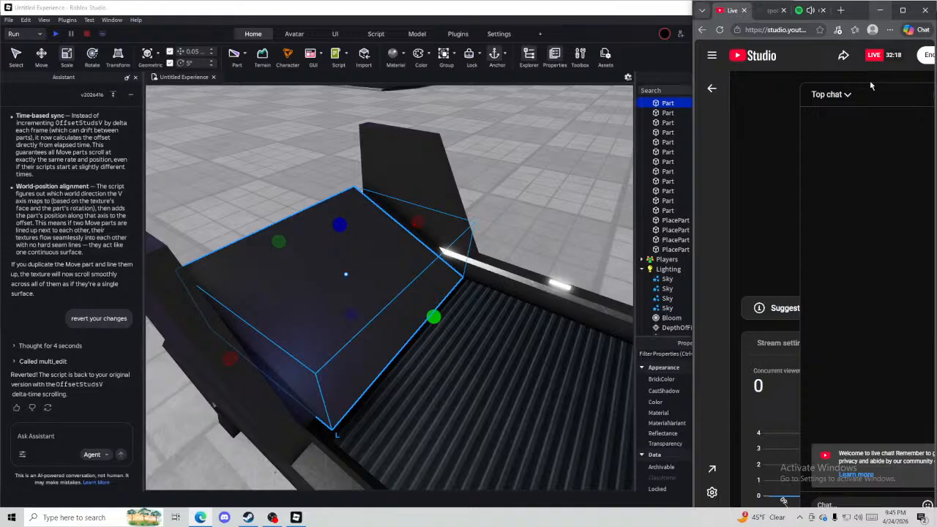
click(555, 175)
key(a)
key(w)
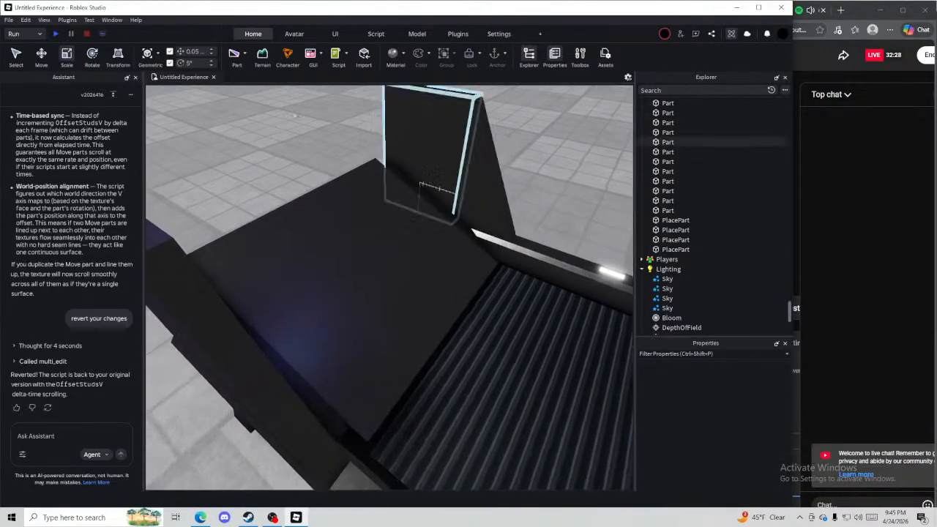
Insert a block part above the ramp, give it the Metal material, and set its X orientation to 43.59
click(246, 53)
click(252, 79)
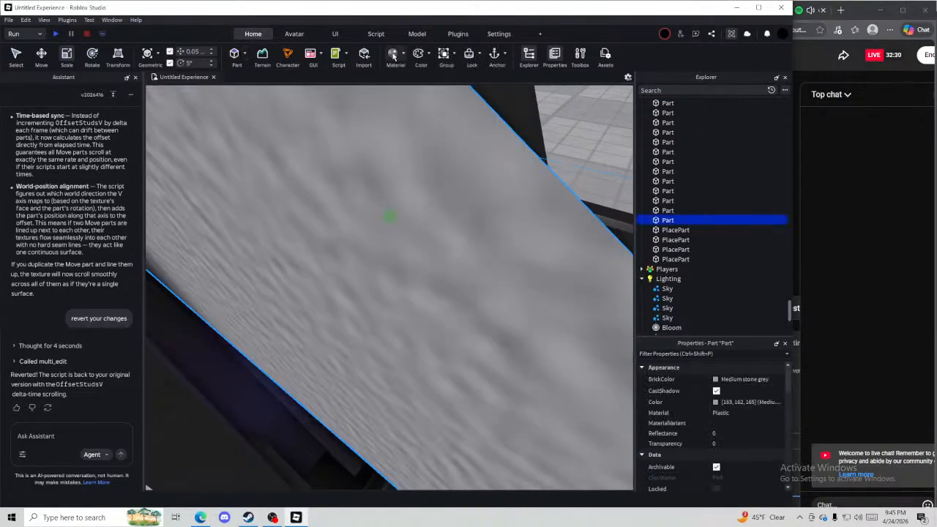
scroll(714, 409, down, 5)
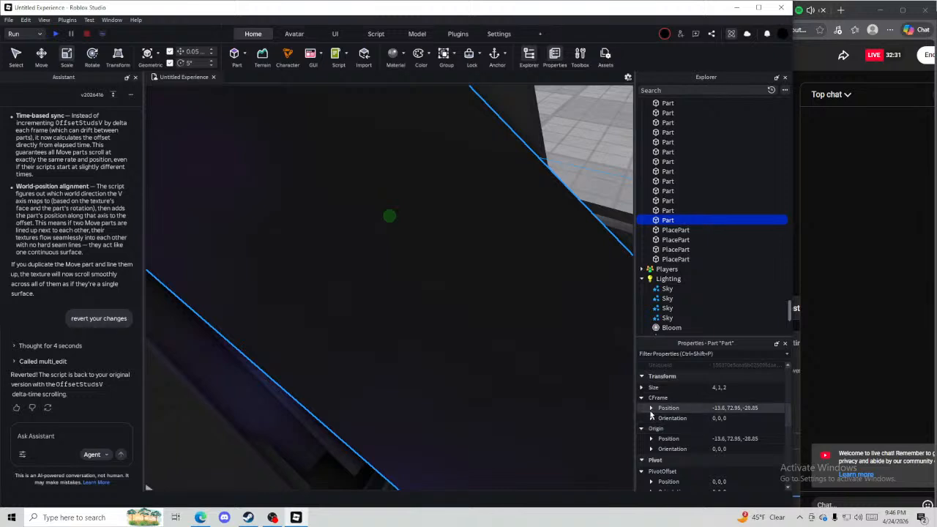
click(650, 417)
click(735, 429)
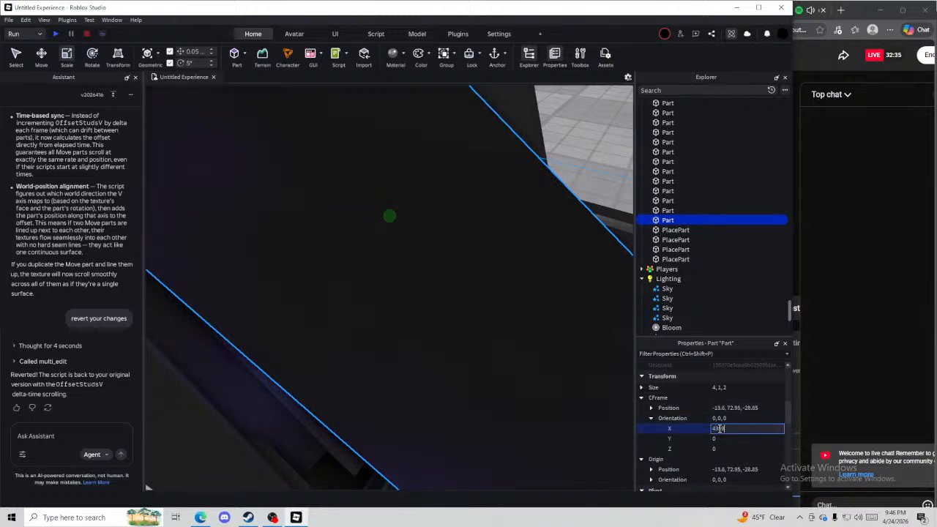
key(Return)
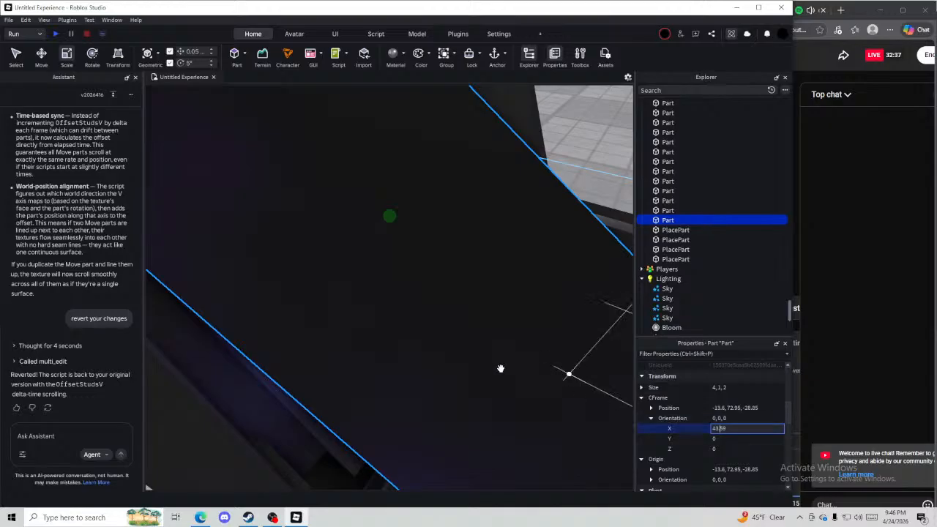
scroll(468, 278, down, 5)
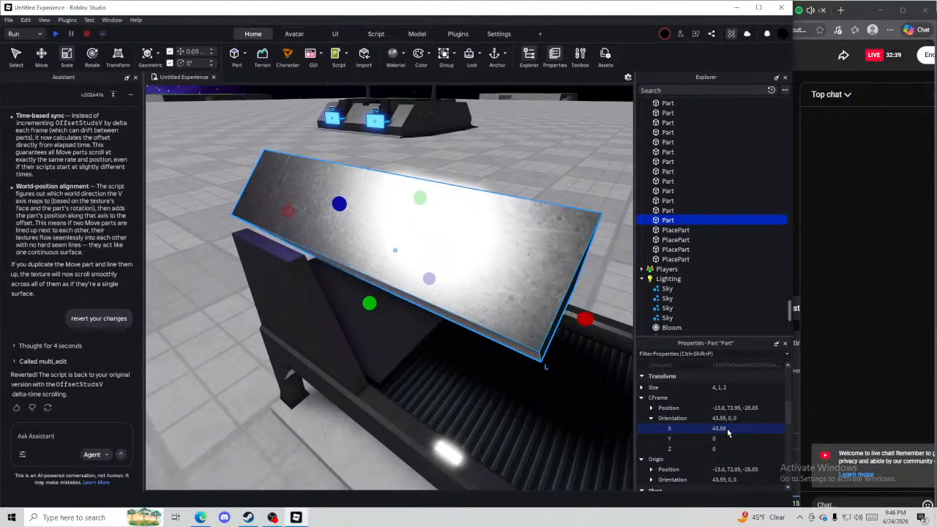
Undo the block's X rotation, try a Y orientation of 43.59, and undo that as well
key(ctrl+z)
click(730, 439)
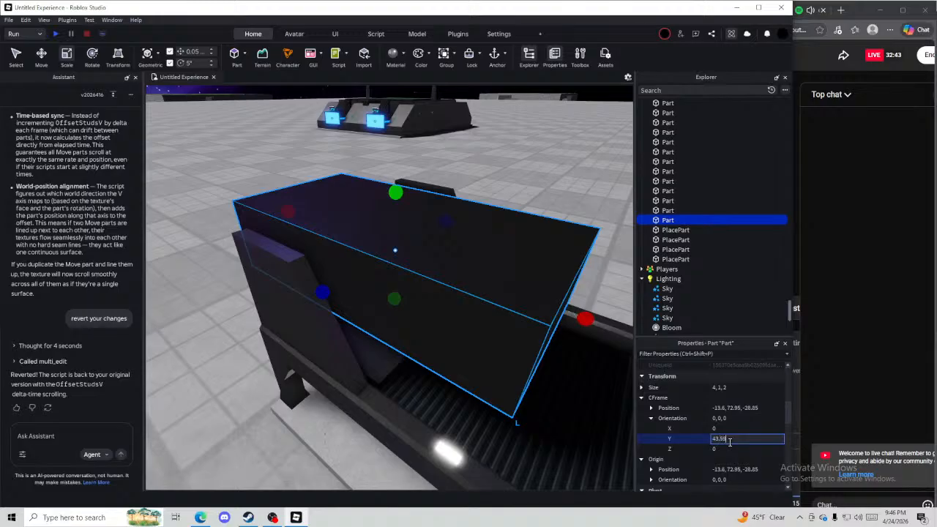
key(Return)
key(ctrl+z)
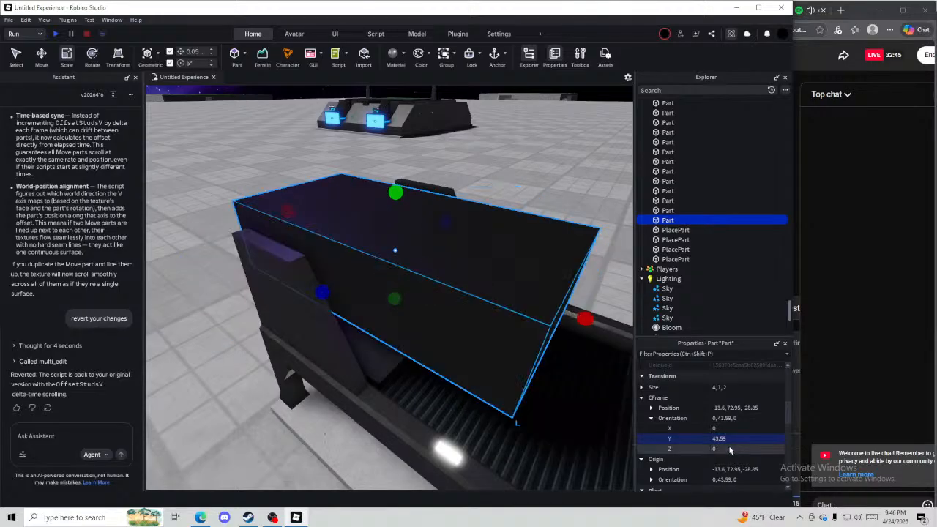
Set the block's Z orientation to 43.59 and move the block down onto the ramp
click(727, 448)
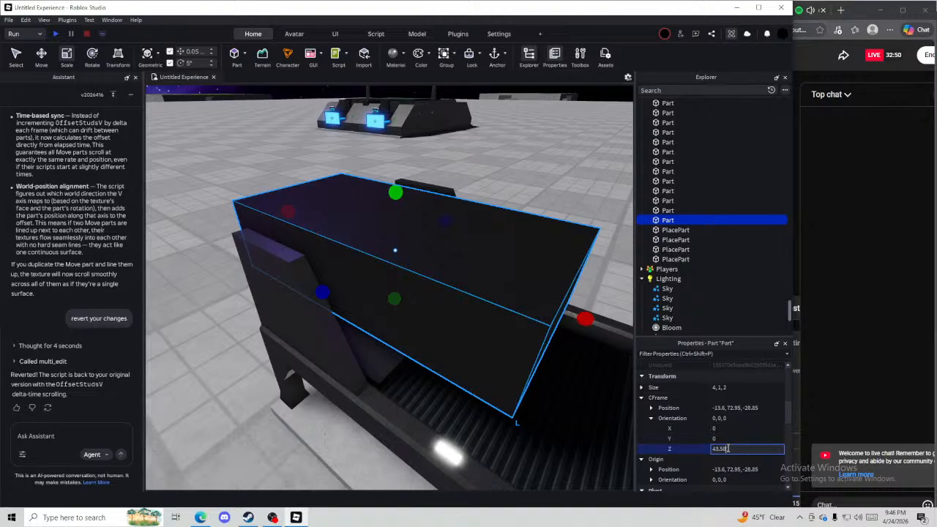
key(Return)
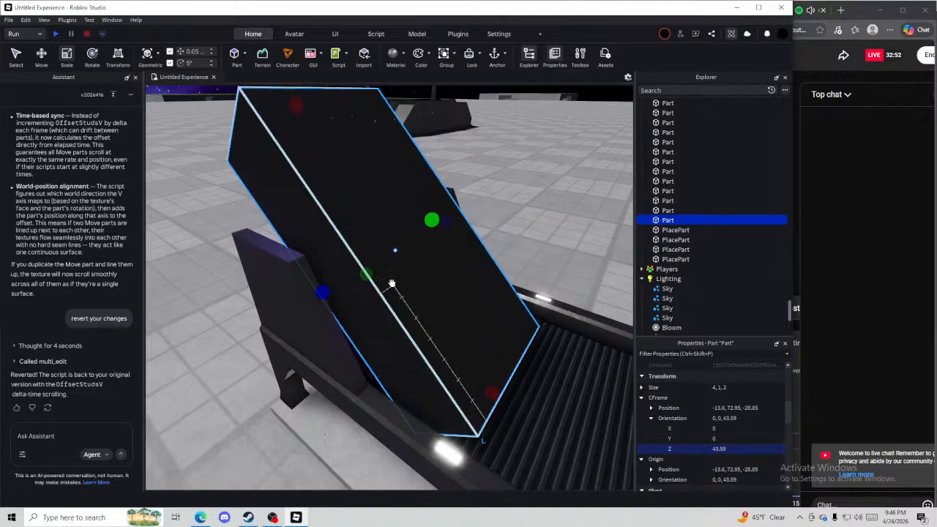
drag(452, 271, 403, 271)
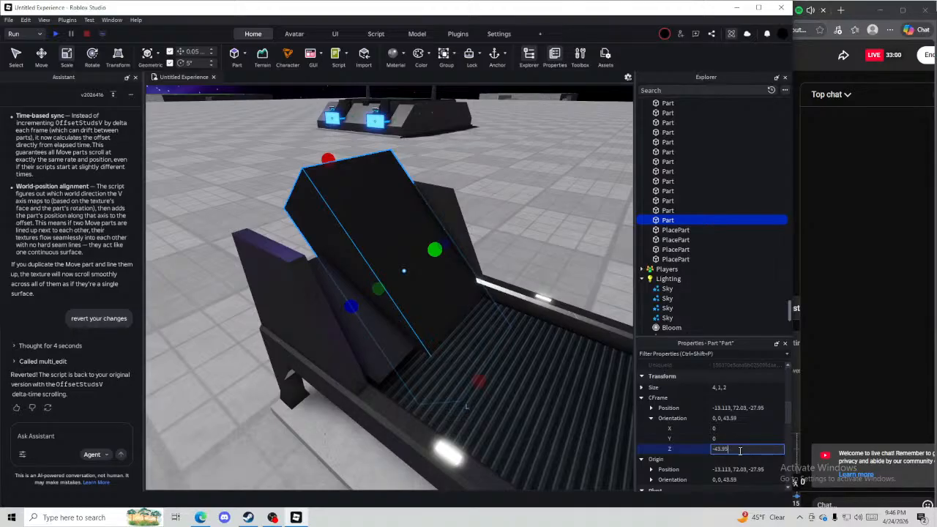
Set the block's Z orientation to -43.59, and rotate it 70° about the Z axis with the Rotate tool
key(Return)
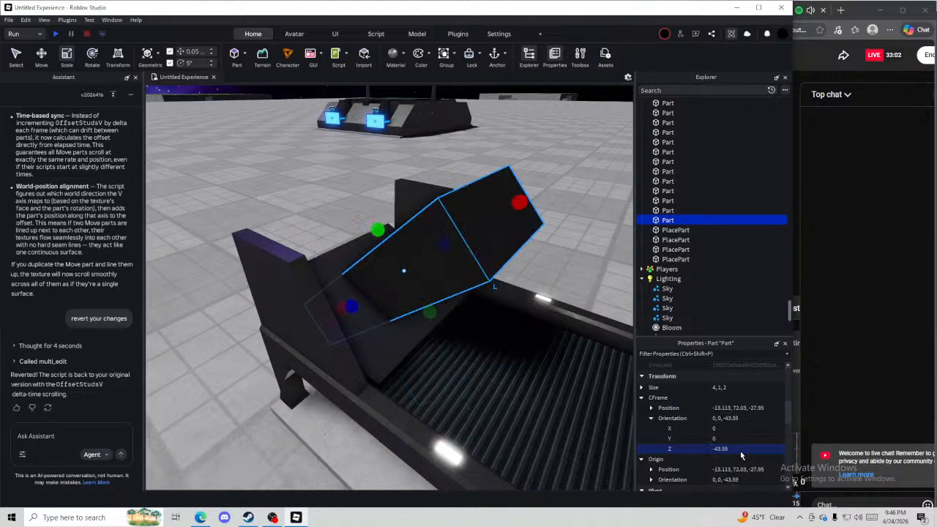
scroll(477, 256, up, 3)
right_drag(477, 256, 473, 236)
key(ctrl+4)
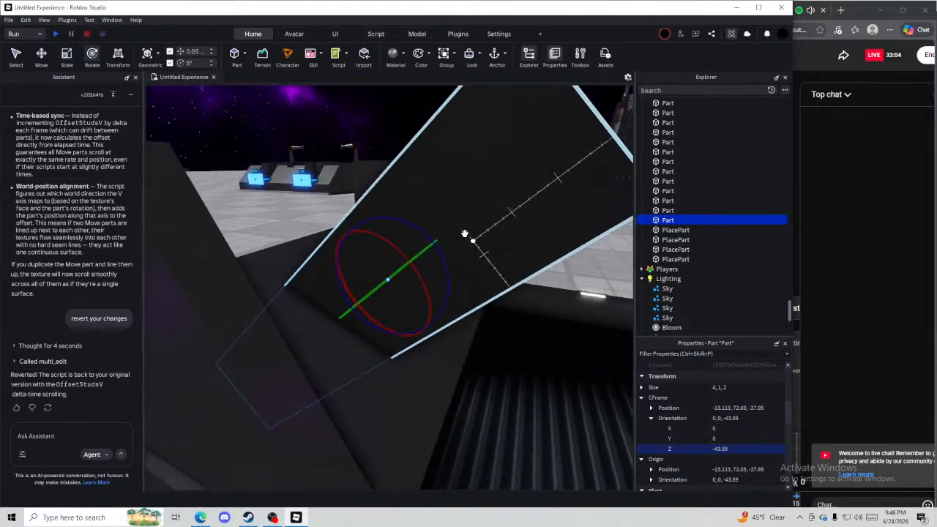
drag(430, 235, 447, 308)
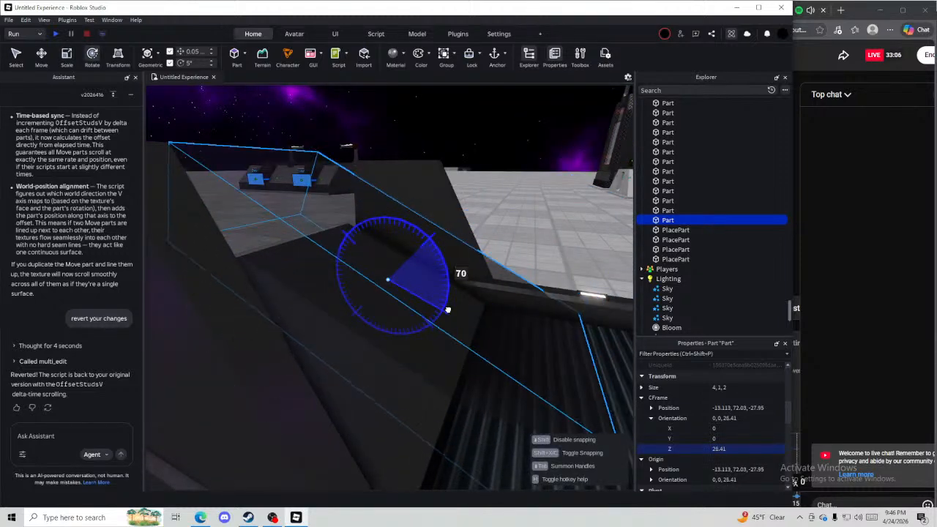
Reposition the tilted block freehand near the ramp's sloped surface, keeping its rotation
right_drag(447, 308, 434, 271)
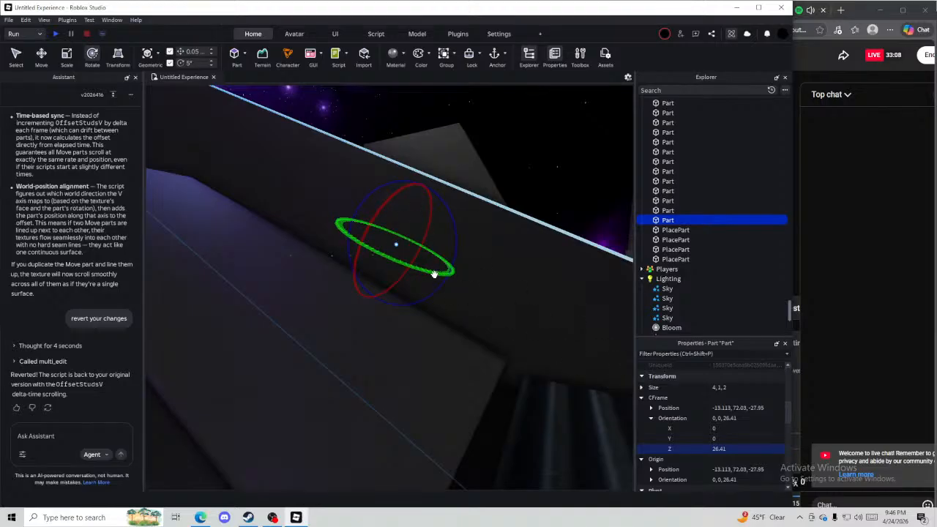
drag(455, 247, 456, 244)
drag(396, 244, 378, 254)
right_drag(377, 253, 564, 330)
click(374, 149)
click(564, 330)
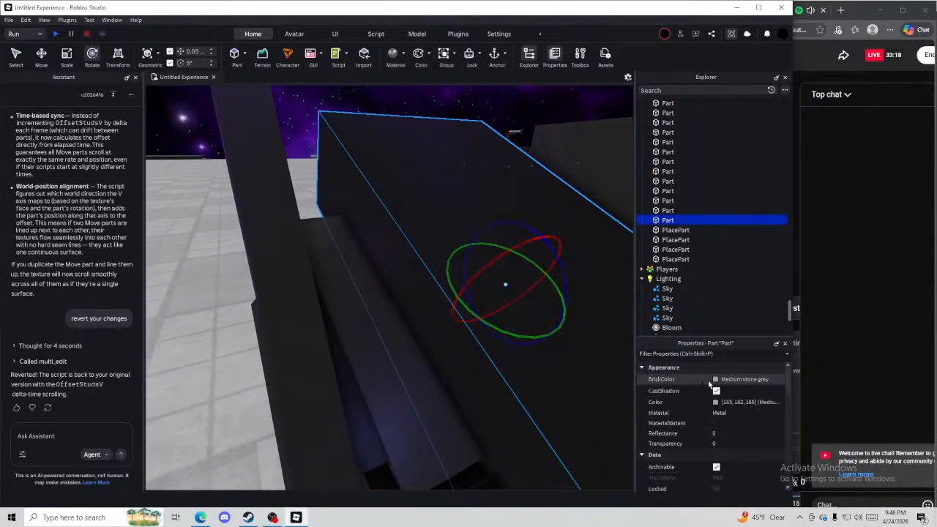
drag(468, 281, 398, 231)
drag(349, 232, 339, 245)
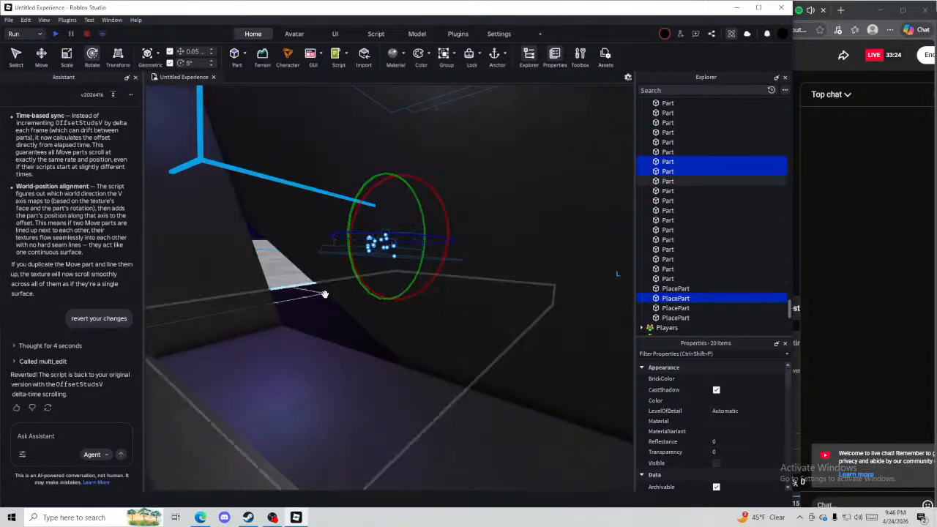
Clear the multi-part selection and compare the tilted block's slope with the ramp's surface from the side
scroll(321, 294, down, 6)
click(297, 311)
scroll(410, 241, up, 2)
drag(418, 235, 423, 249)
scroll(425, 247, up, 5)
right_drag(469, 150, 468, 149)
click(489, 145)
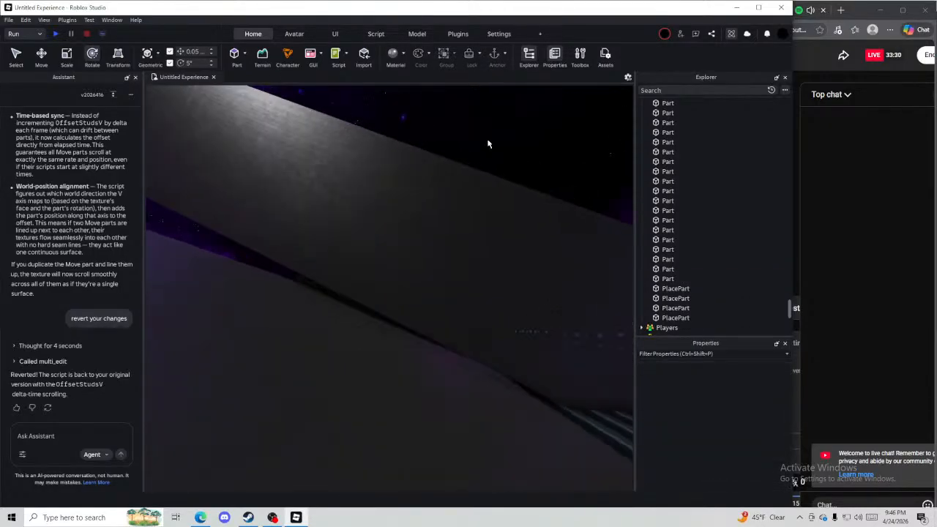
Select the tilted block and set its orientation to 0, 0, 49.59
click(845, 389)
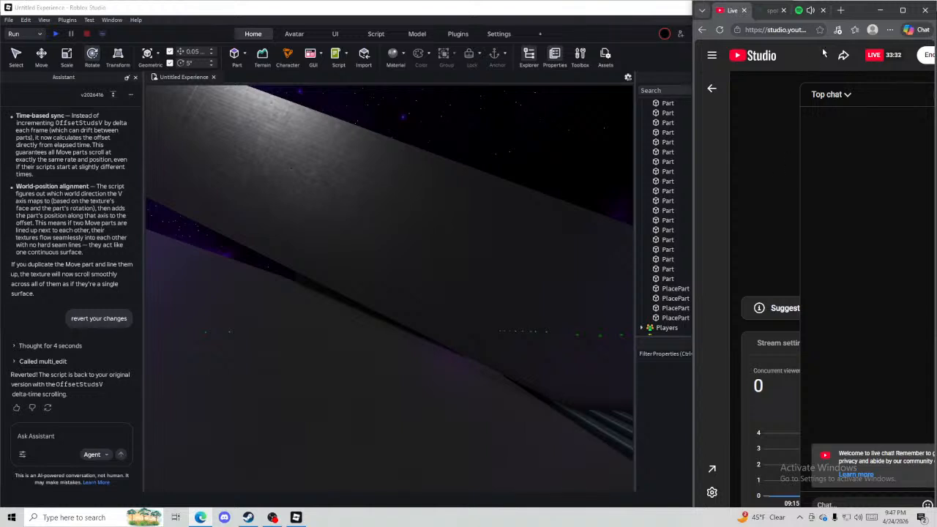
click(514, 161)
click(501, 173)
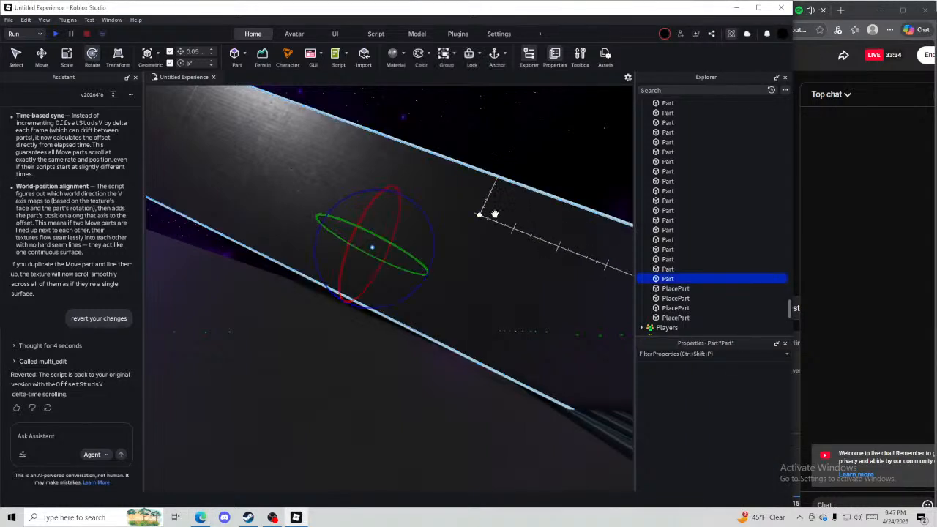
scroll(719, 454, down, 5)
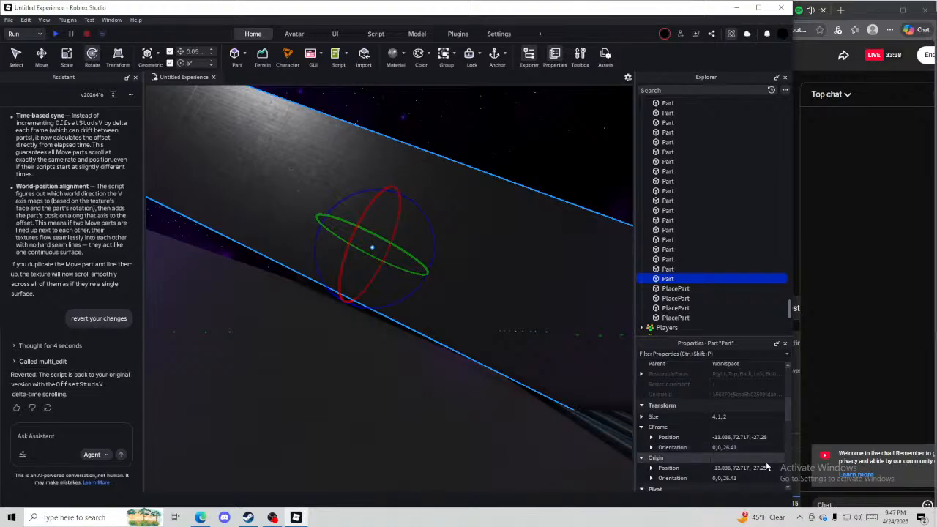
click(744, 446)
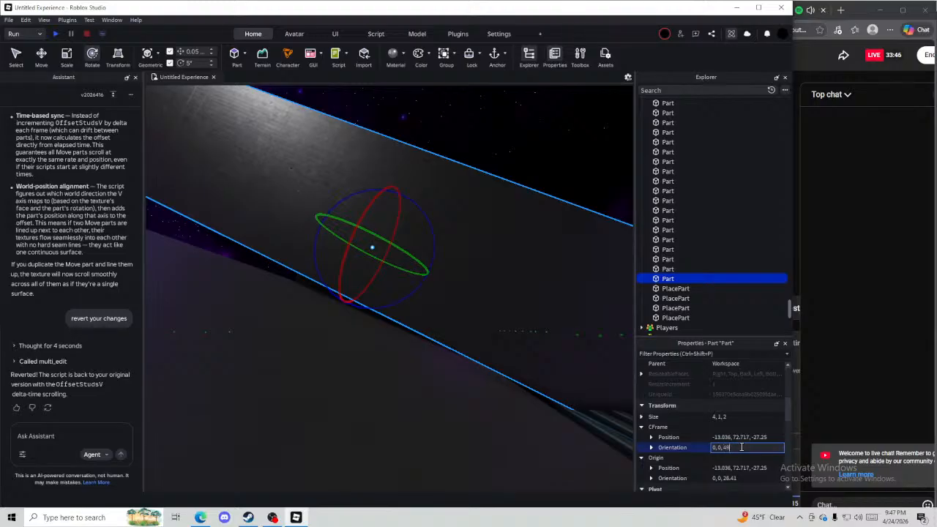
key(Return)
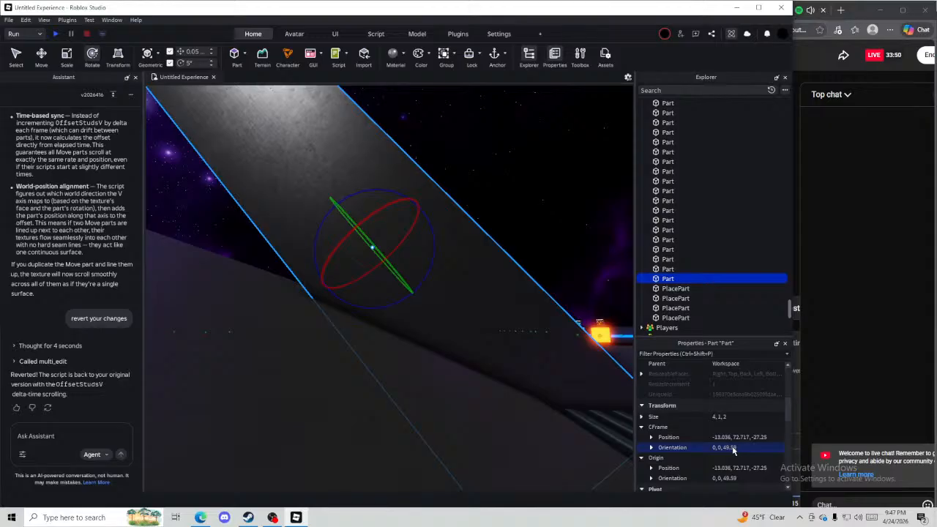
Try orientations of 0, 0, 39.59 and 0, 0, 29.59 on the block, and delete it
click(728, 447)
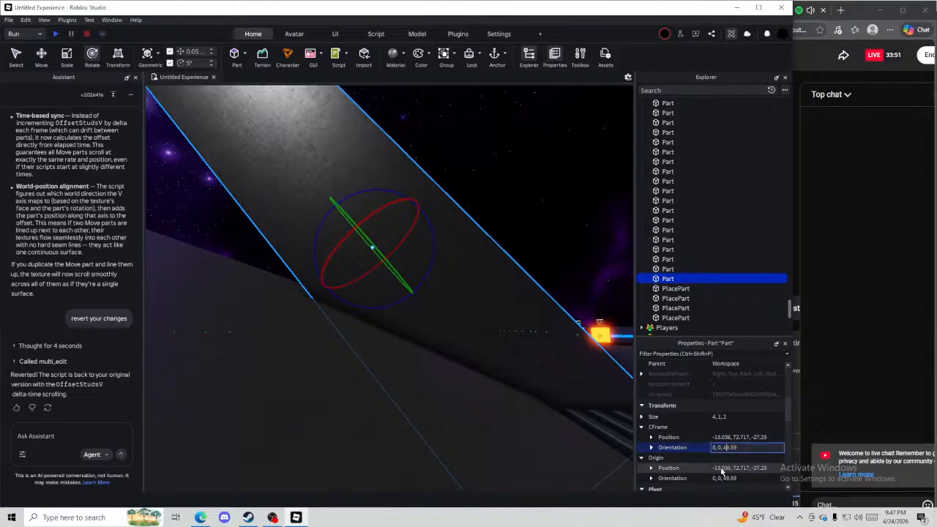
key(Return)
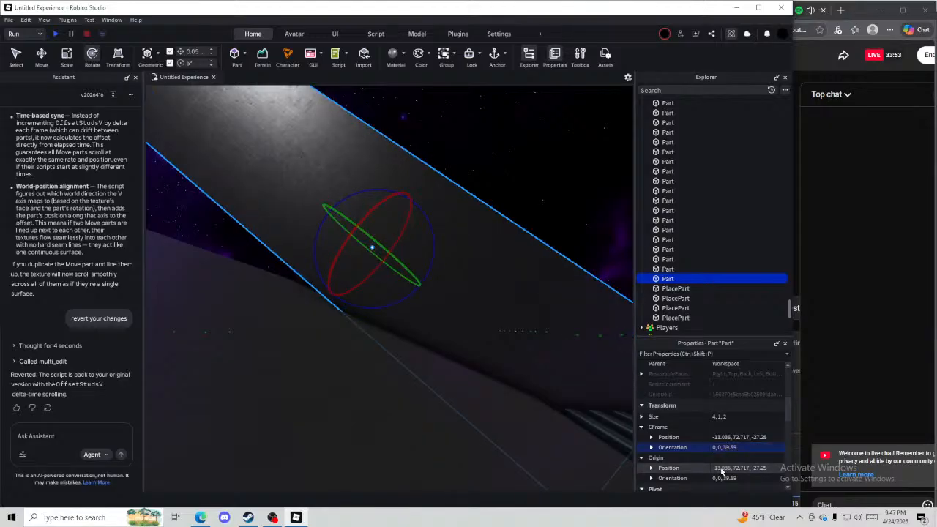
click(725, 447)
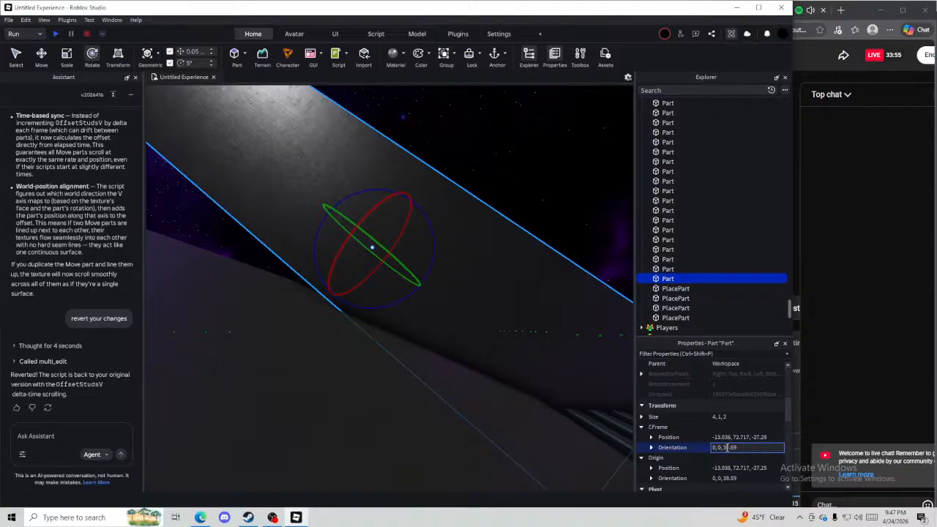
text(2)
key(Return)
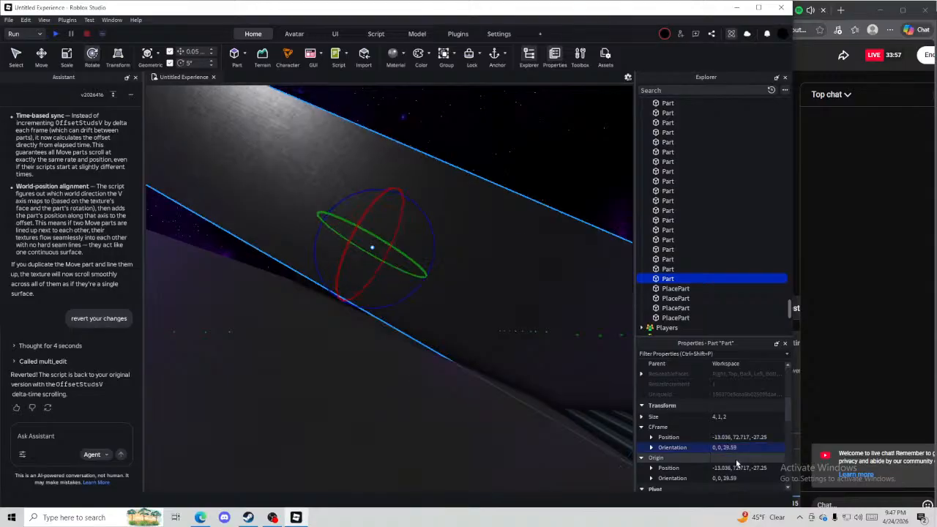
key(Delete)
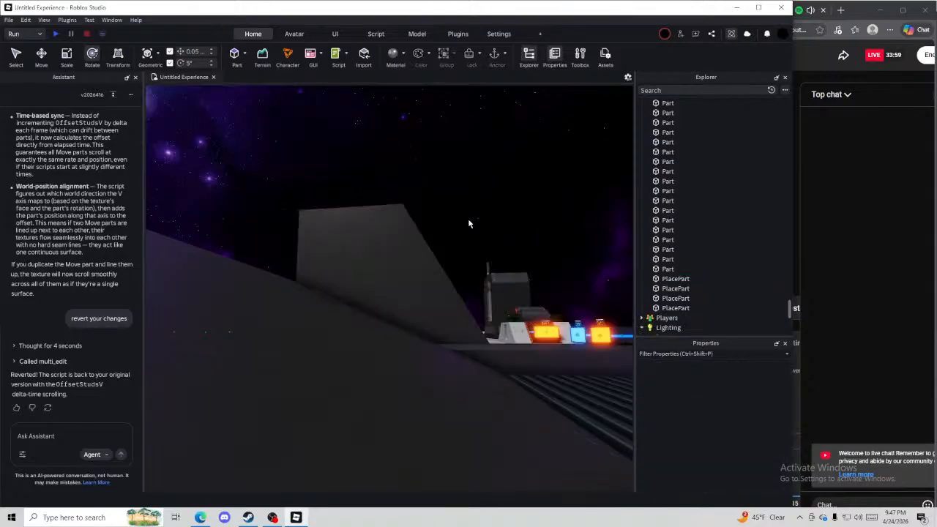
Select the sloped ramp part for scaling and check its dimensions
key(ctrl+z)
key(ctrl+3)
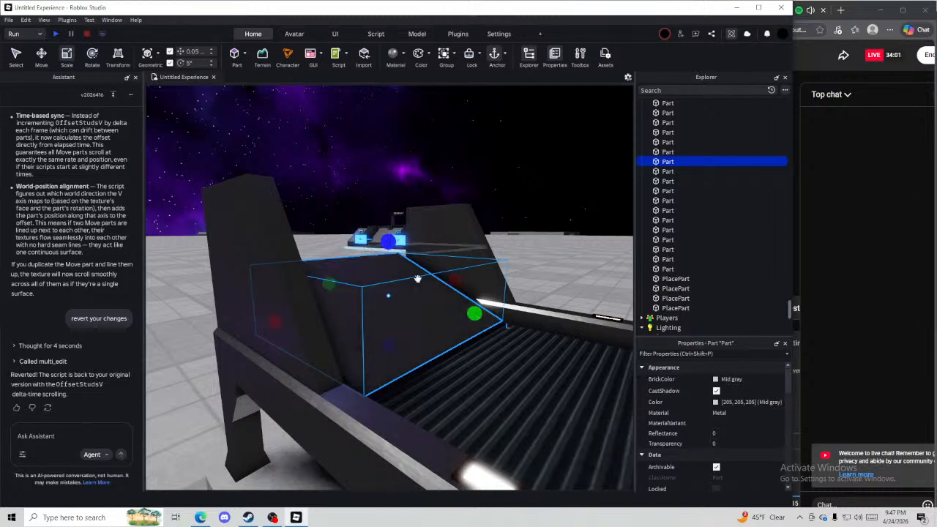
click(470, 312)
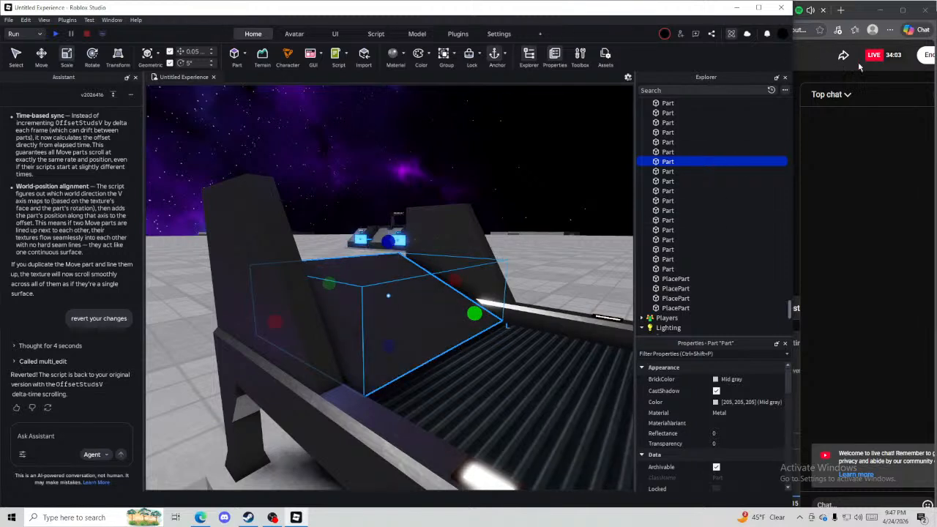
click(846, 295)
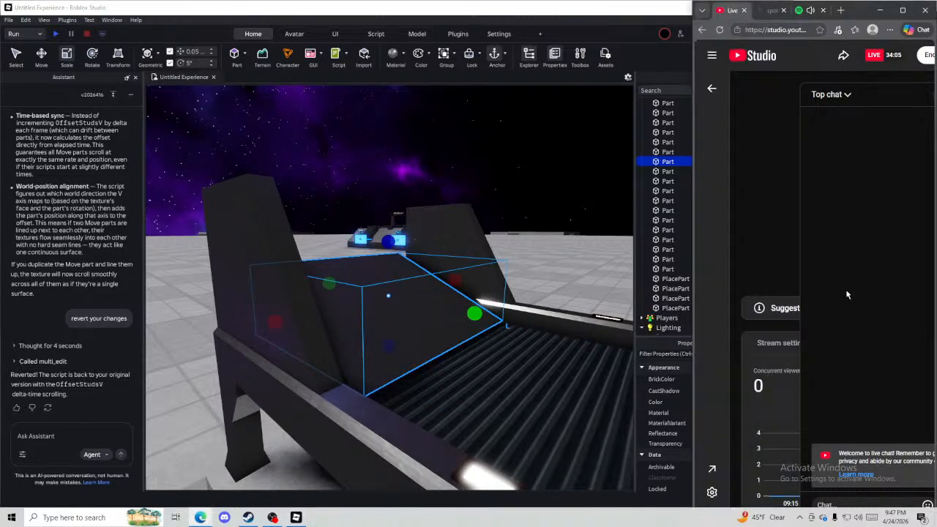
click(615, 225)
Switch to ChatGPT, ask ".85 height 1.95 length what is the arctan", and minimize its window after reading the answer
key(alt+space)
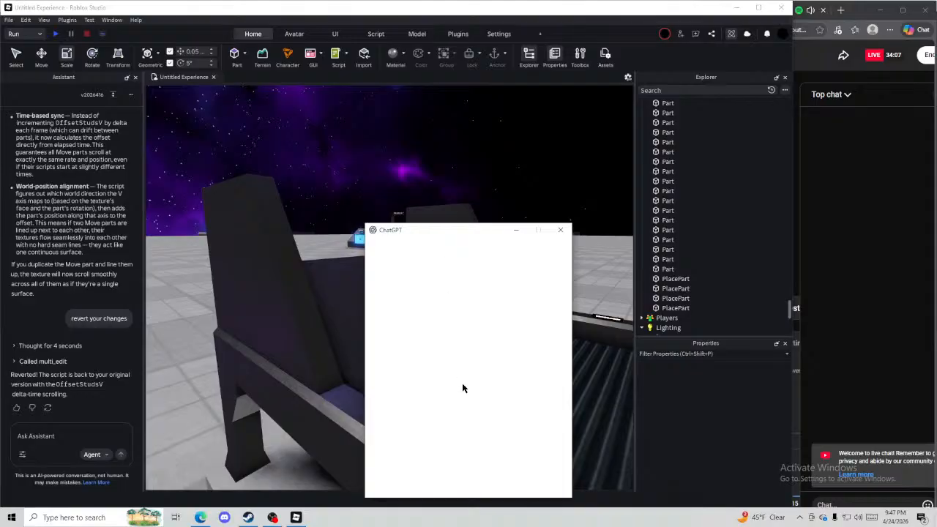
drag(441, 231, 564, 205)
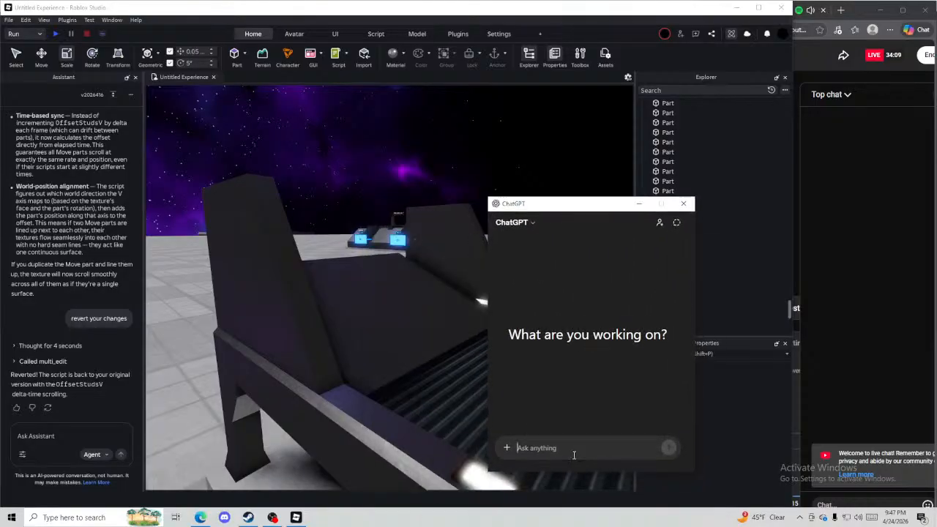
text(.8)
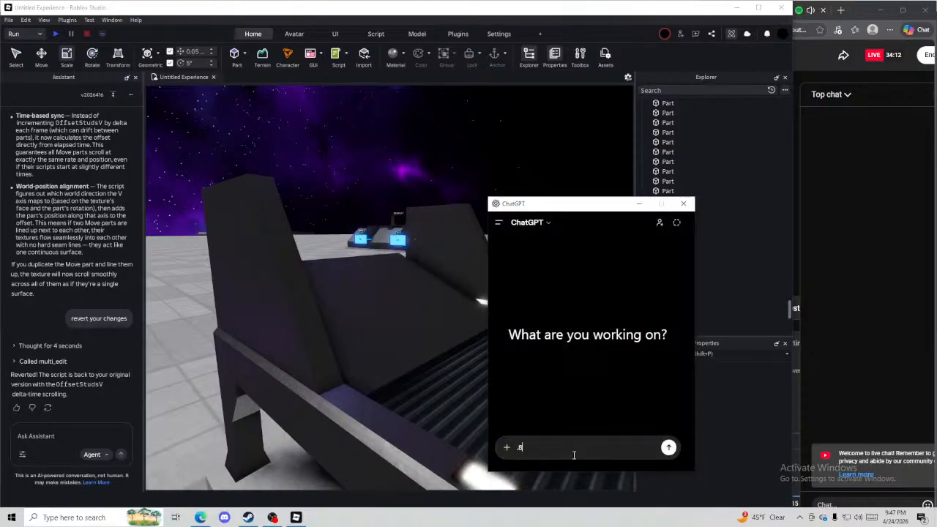
text(5)
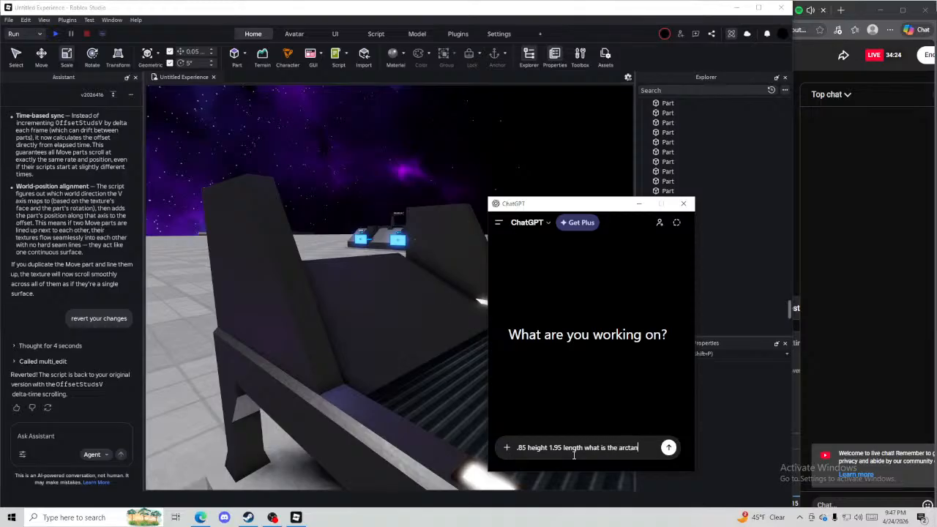
key(Return)
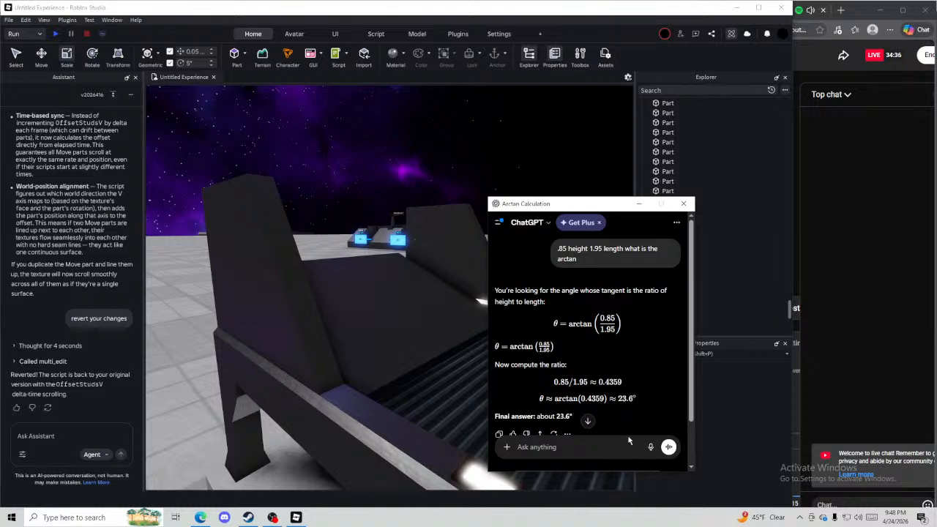
click(641, 208)
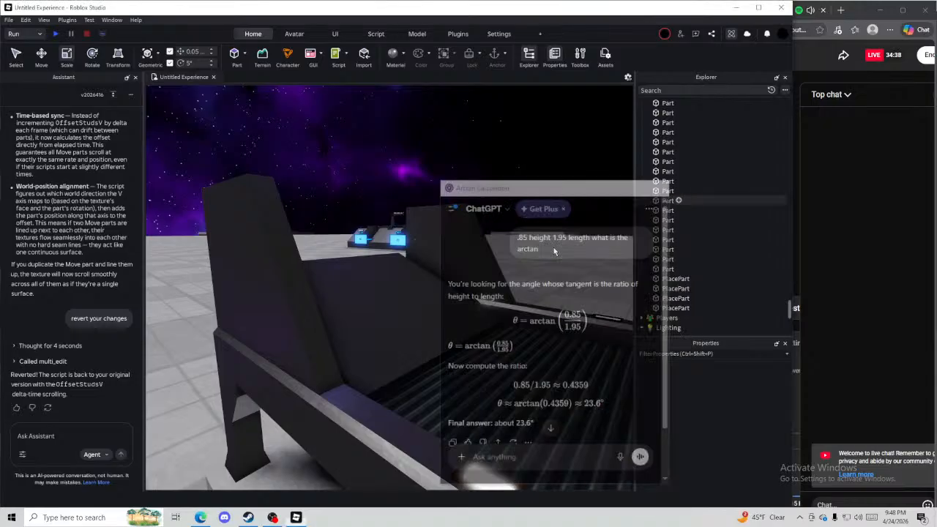
Bring back the deleted tilted block above the ramp and set its orientation to 0, 0, 23.6
click(667, 161)
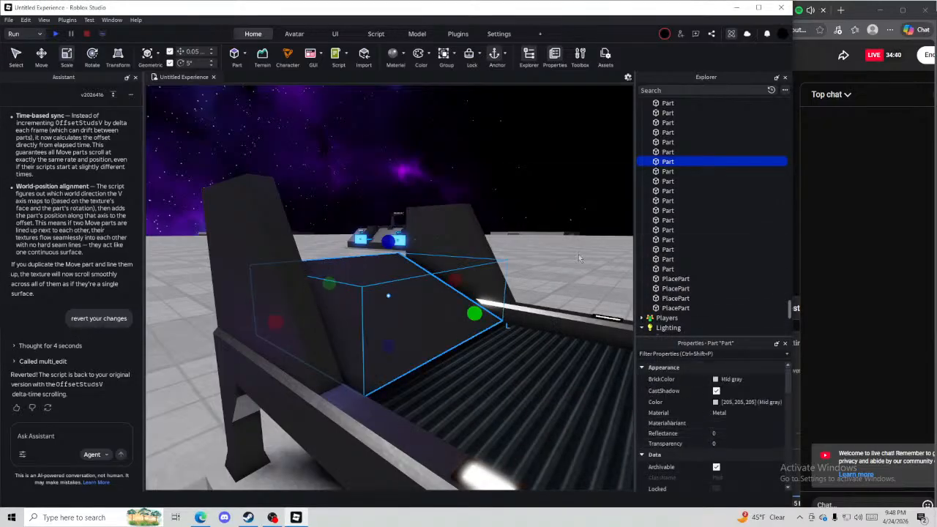
right_drag(578, 253, 575, 288)
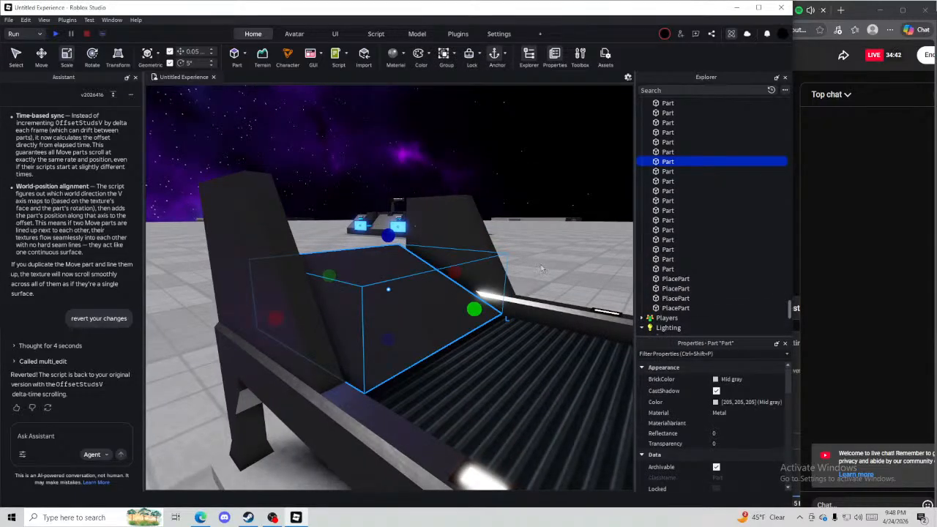
key(ctrl+d)
scroll(746, 457, down, 5)
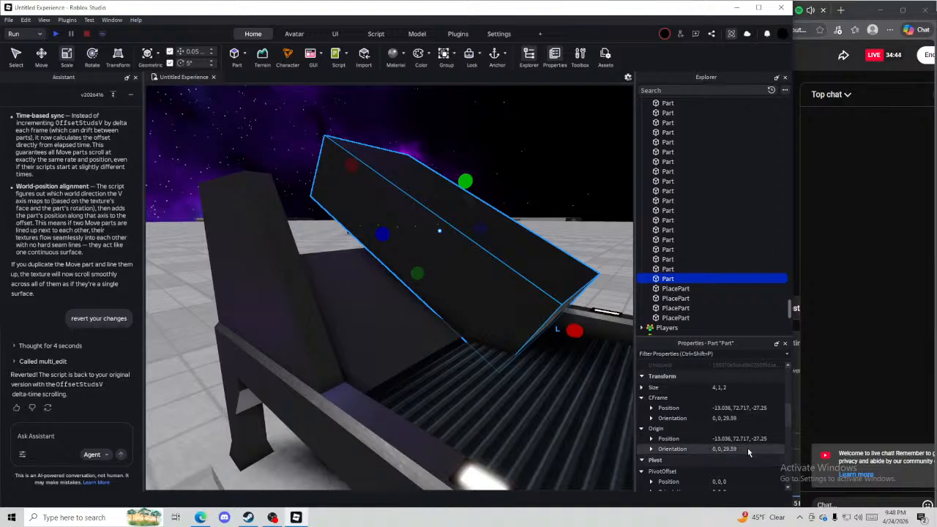
click(747, 449)
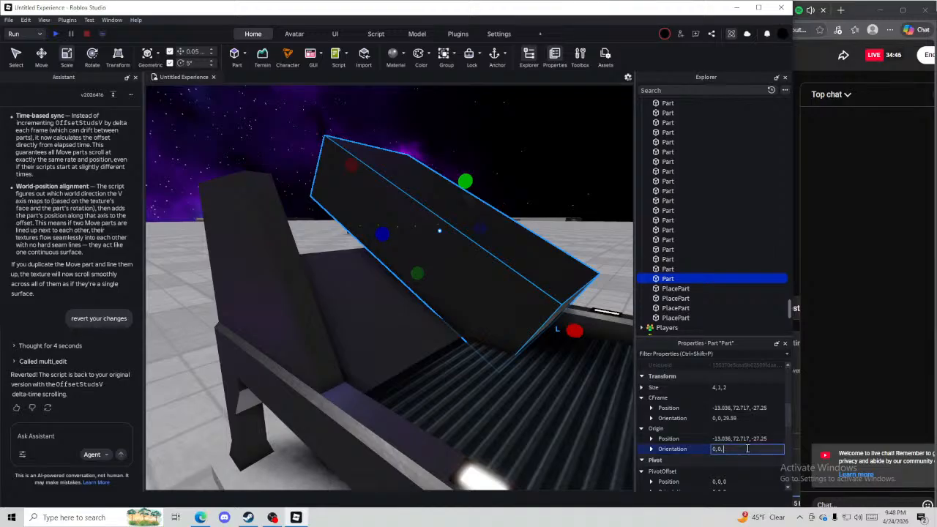
text(0, 0, 23.6)
key(Return)
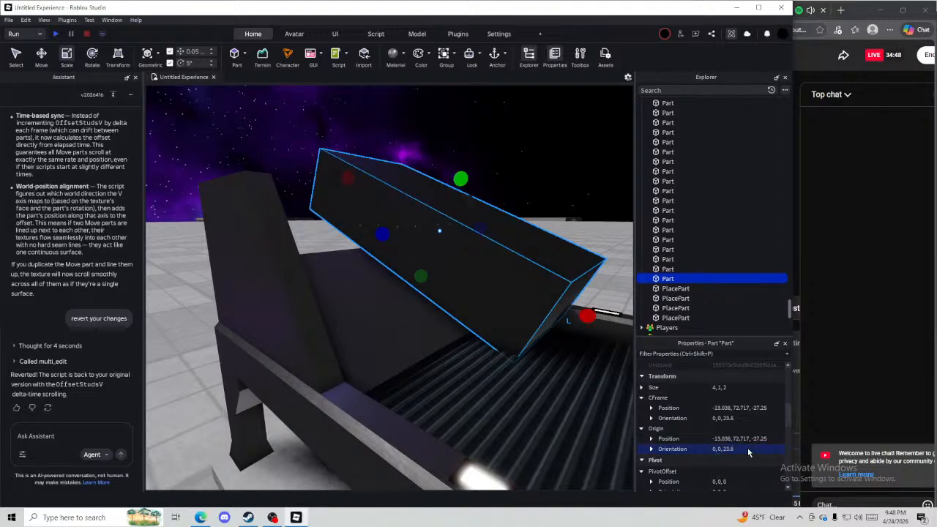
Move the tilted block down against the ramp's surface and compare the two slopes up close
drag(437, 220, 411, 290)
click(298, 217)
scroll(297, 217, up, 3)
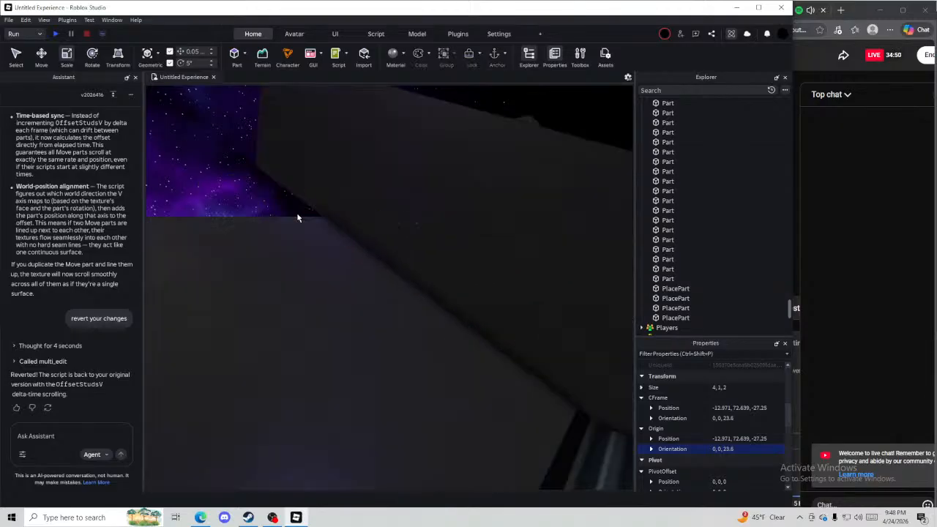
scroll(298, 216, down, 3)
scroll(500, 352, up, 1)
scroll(576, 370, up, 2)
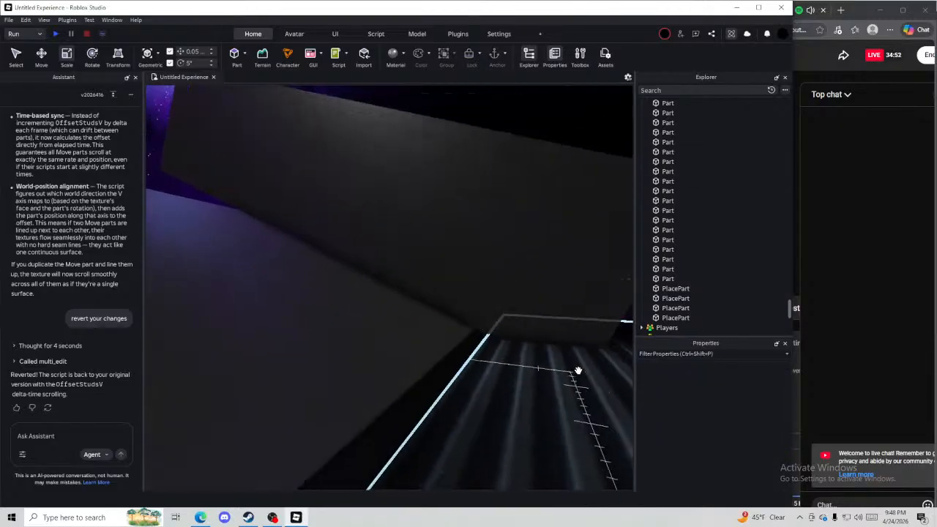
key(a)
right_drag(577, 370, 578, 371)
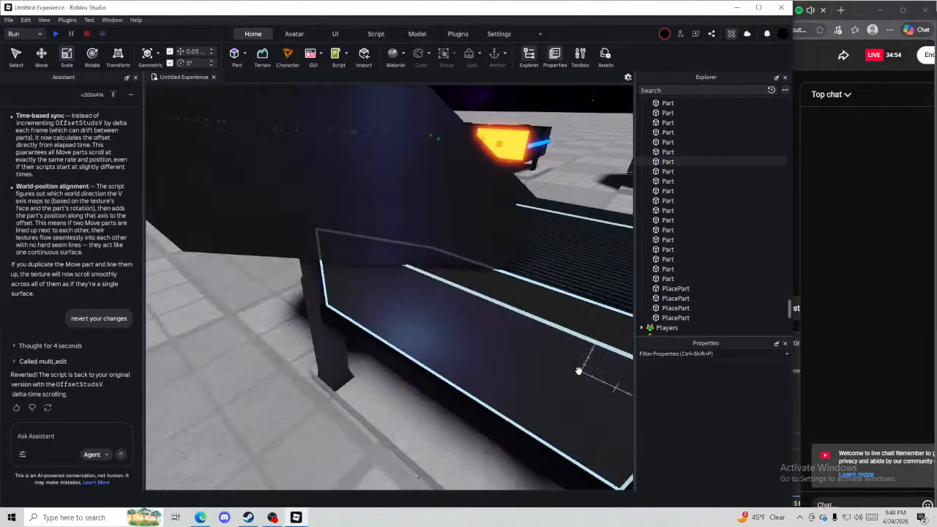
Reposition the tilted block on the ramp, then scale its width and thickness down to a thin bar beside one side wall
scroll(578, 370, down, 2)
drag(282, 261, 362, 357)
scroll(360, 356, down, 3)
right_drag(360, 356, 360, 356)
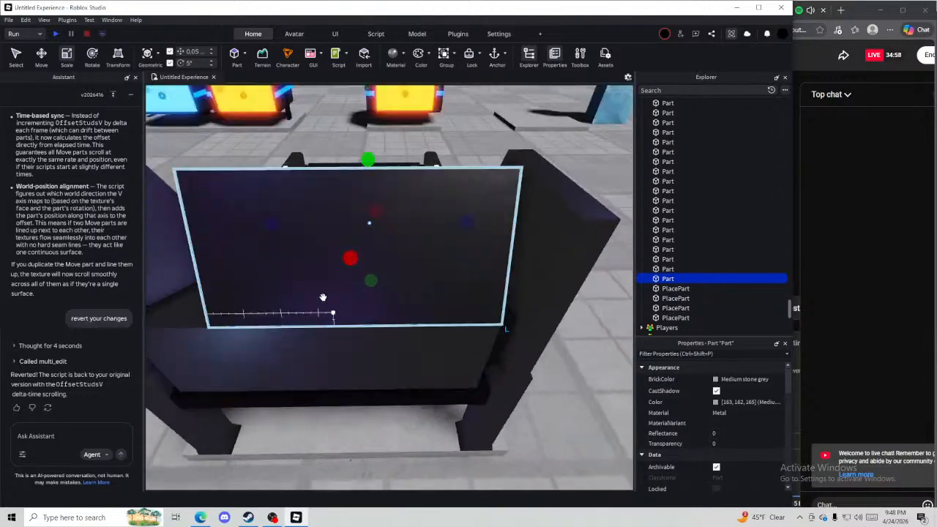
drag(272, 225, 433, 226)
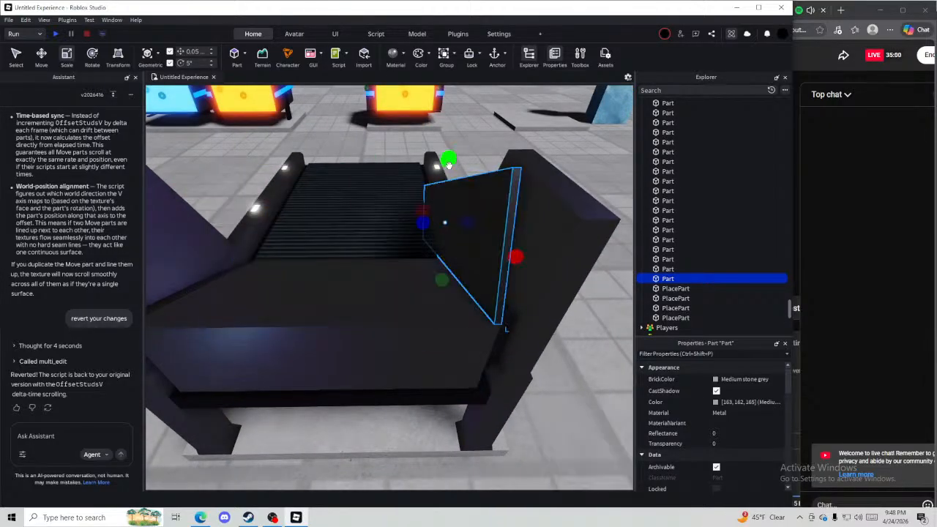
drag(448, 160, 440, 280)
scroll(439, 279, up, 2)
right_drag(440, 280, 440, 280)
Raise the thin bar above the ramp, shift it against the side wall, and scale its length along the slope as a rail
key(ctrl+2)
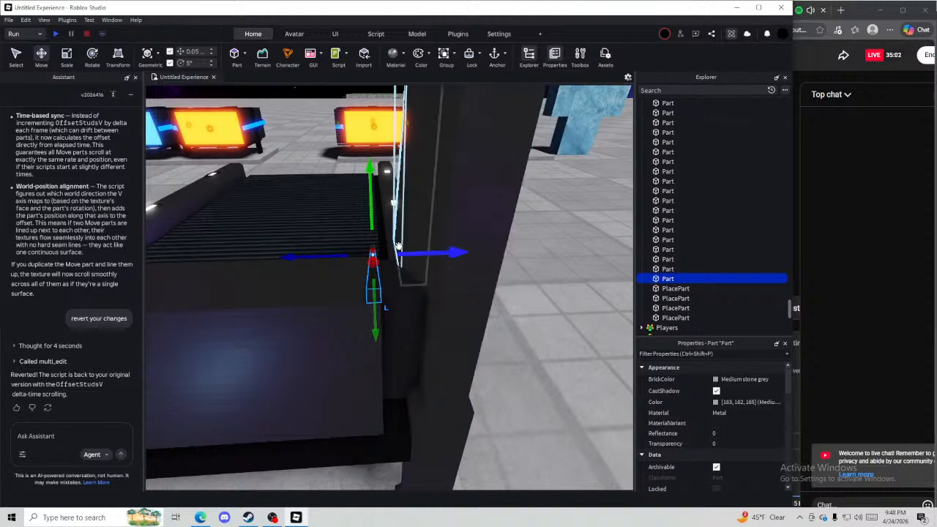
drag(371, 234, 367, 199)
drag(418, 235, 423, 237)
right_drag(422, 237, 423, 236)
key(ctrl+3)
drag(185, 351, 472, 270)
right_drag(472, 270, 469, 269)
Duplicate the rail and scale the copy into a short post at the rail's lower end, reaching down to the ramp
key(ctrl+d)
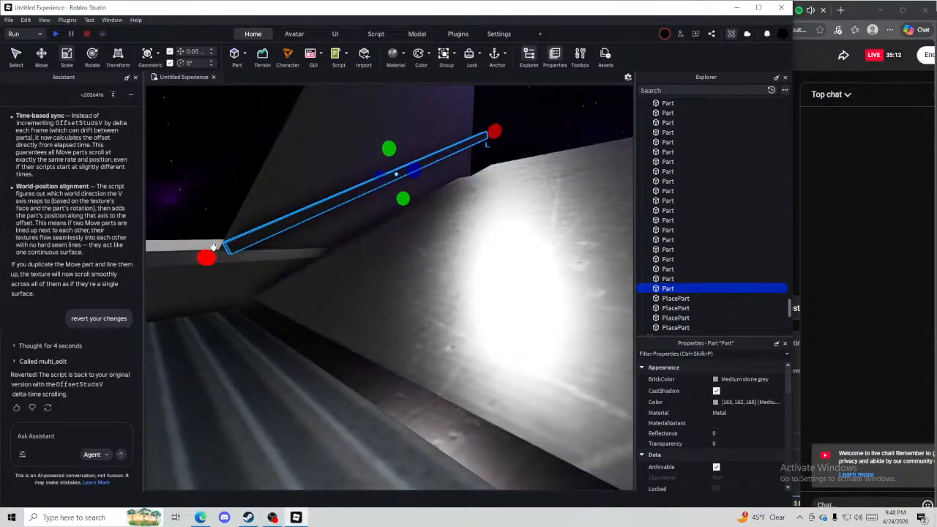
drag(205, 256, 203, 253)
ctrl+drag(488, 132, 281, 308)
key(ctrl+2)
key(ctrl+3)
right_drag(281, 308, 282, 306)
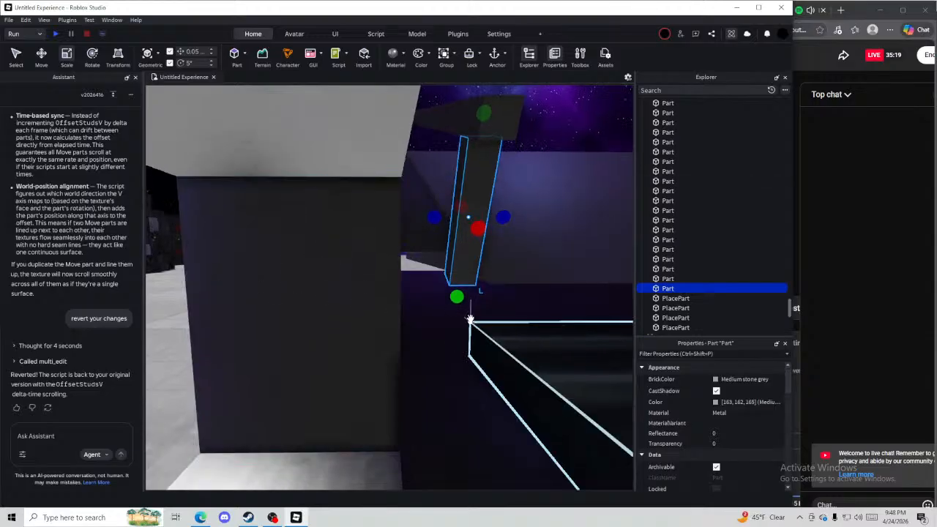
drag(456, 297, 444, 356)
right_drag(443, 356, 447, 351)
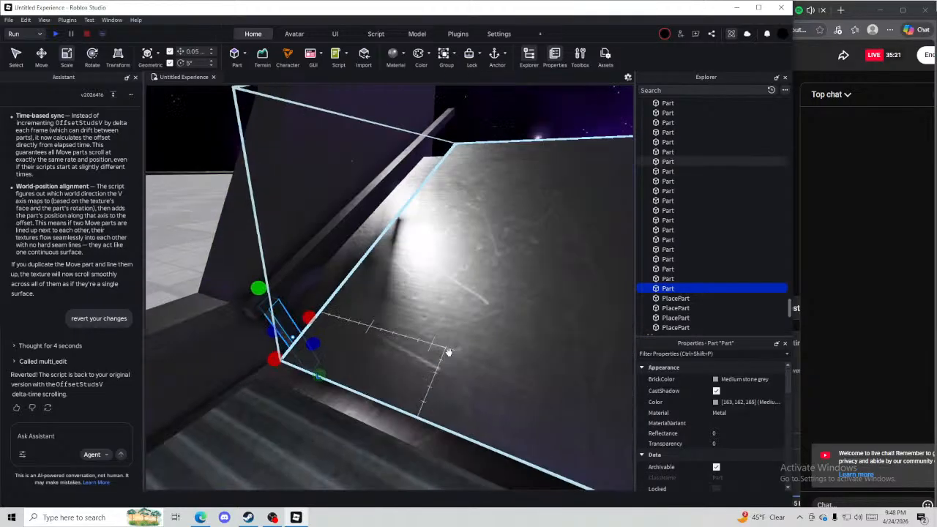
Color the short post Mid gray and adjust its width under the rail
click(725, 379)
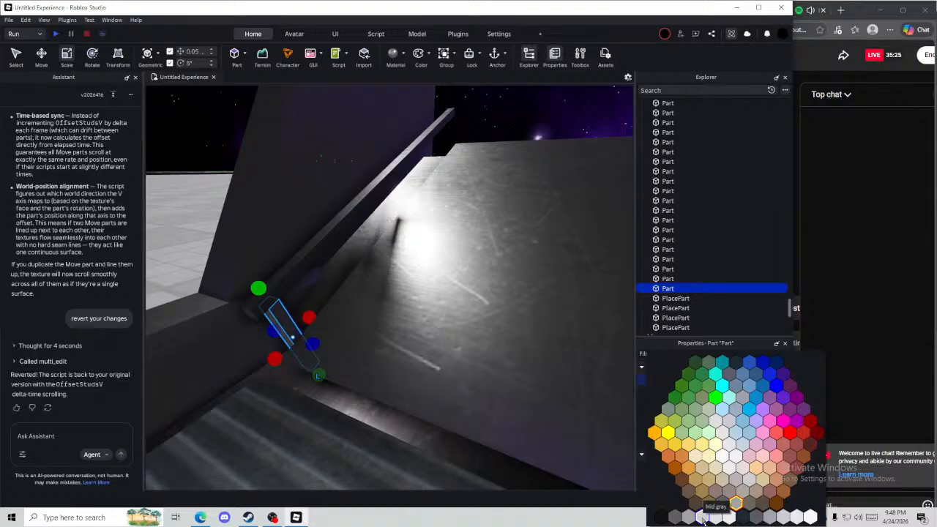
click(701, 518)
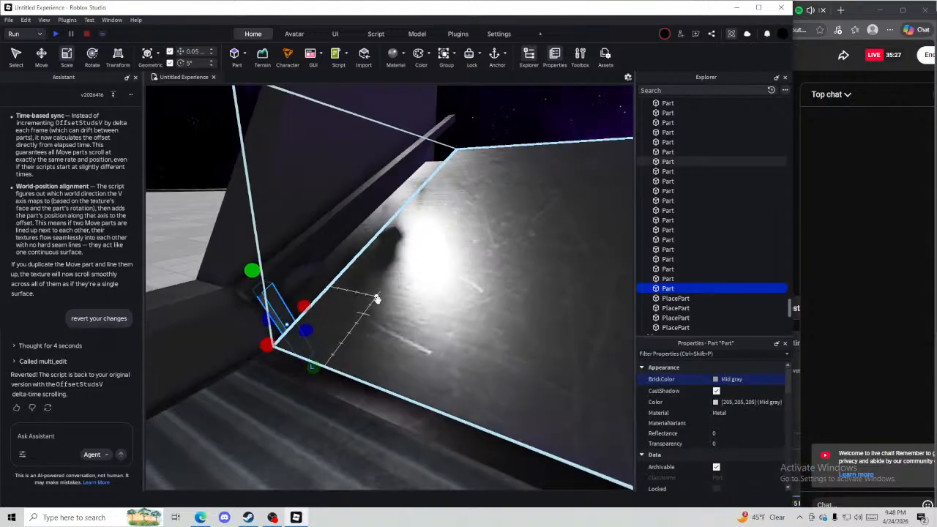
right_drag(374, 295, 347, 288)
scroll(347, 288, up, 1)
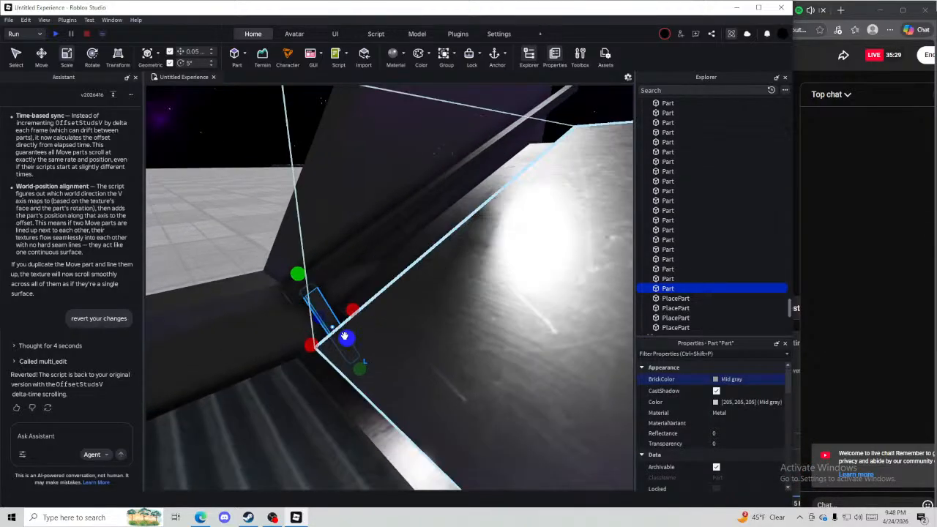
drag(347, 336, 345, 336)
right_drag(346, 334, 366, 299)
click(207, 173)
click(374, 299)
Duplicate the lower post and move the copy along the slope to the rail's upper end
key(ctrl+d)
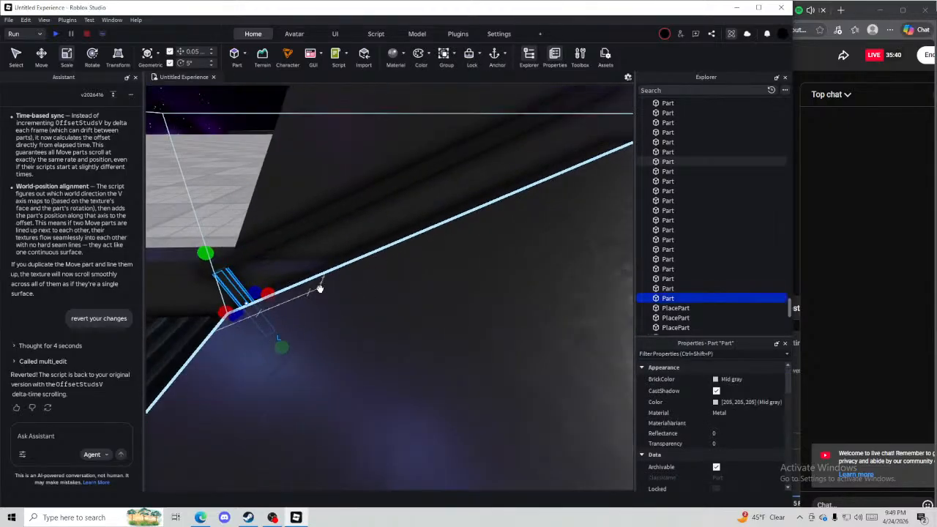
key(ctrl+2)
drag(283, 289, 498, 223)
Duplicate the upper post and move the copy 0.975 studs down the slope to the middle of the rail
key(ctrl+d)
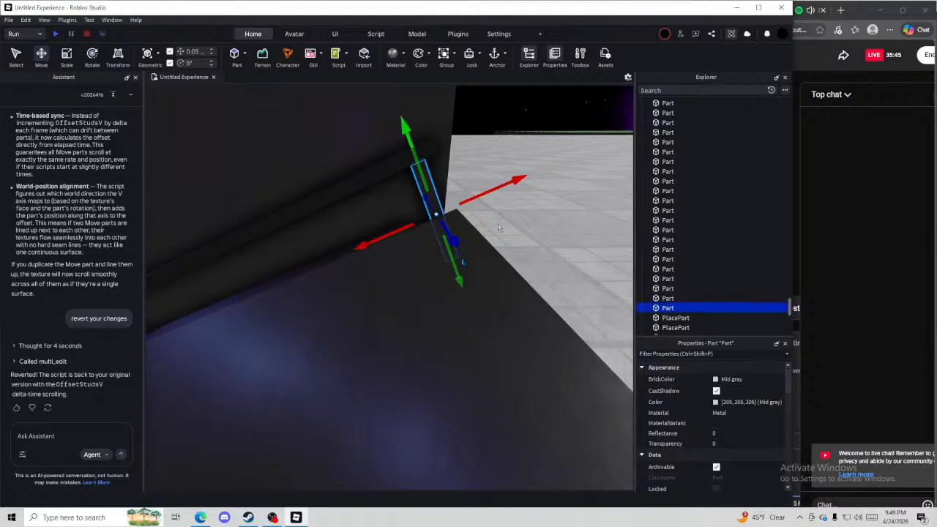
drag(397, 228, 397, 247)
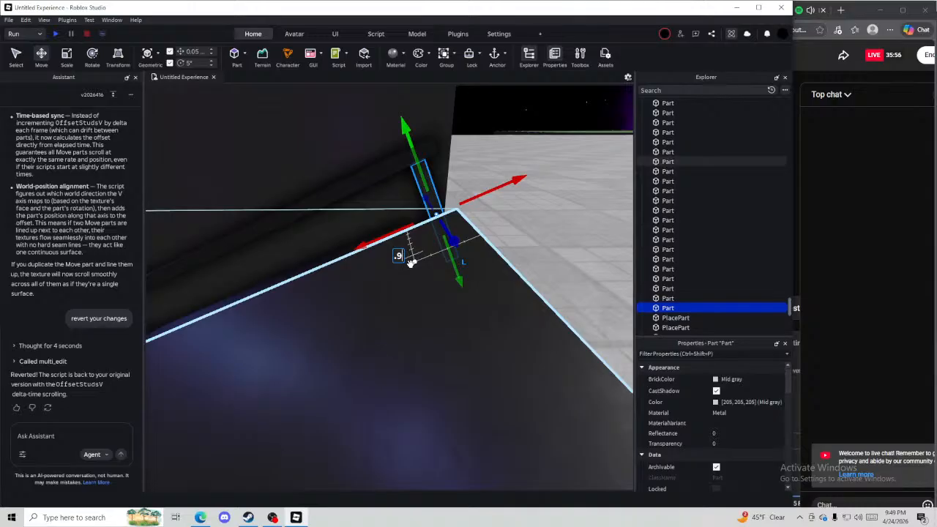
text(5)
key(Return)
key(f)
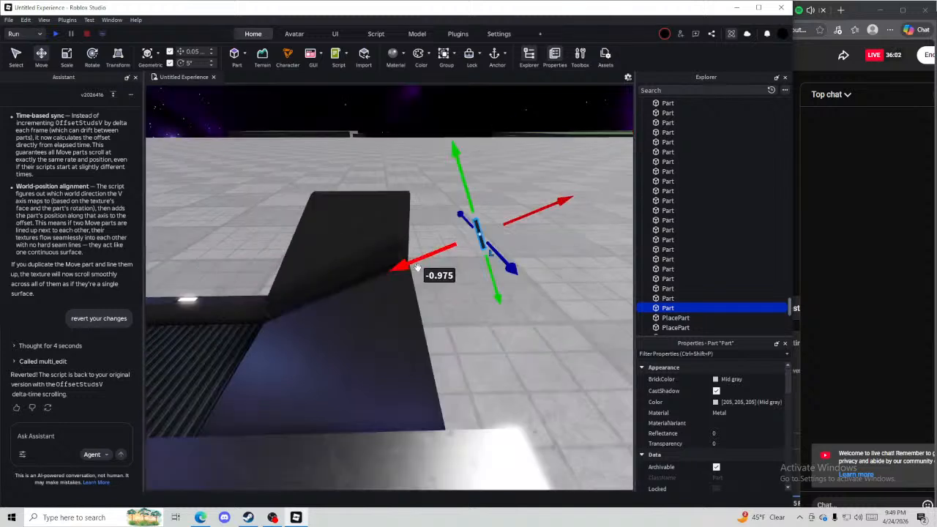
key(Tab)
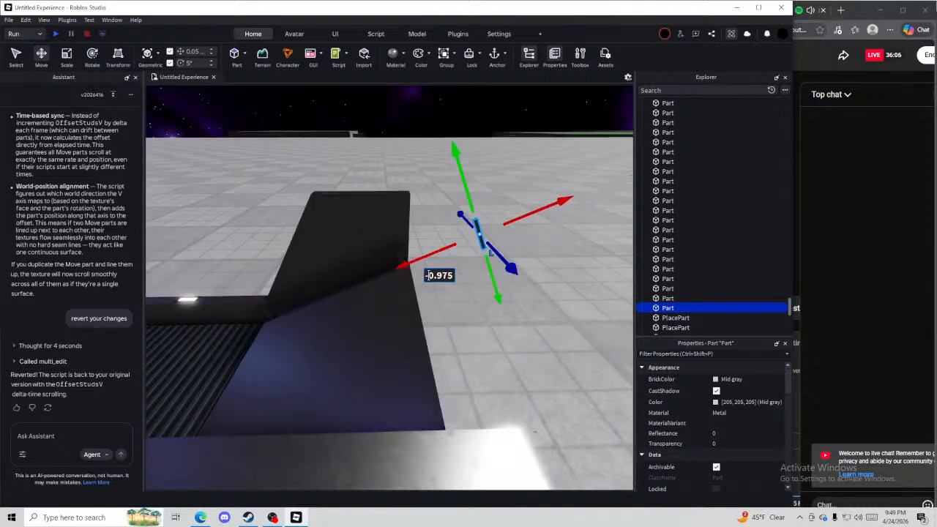
key(BackSpace)
text(.975)
key(Return)
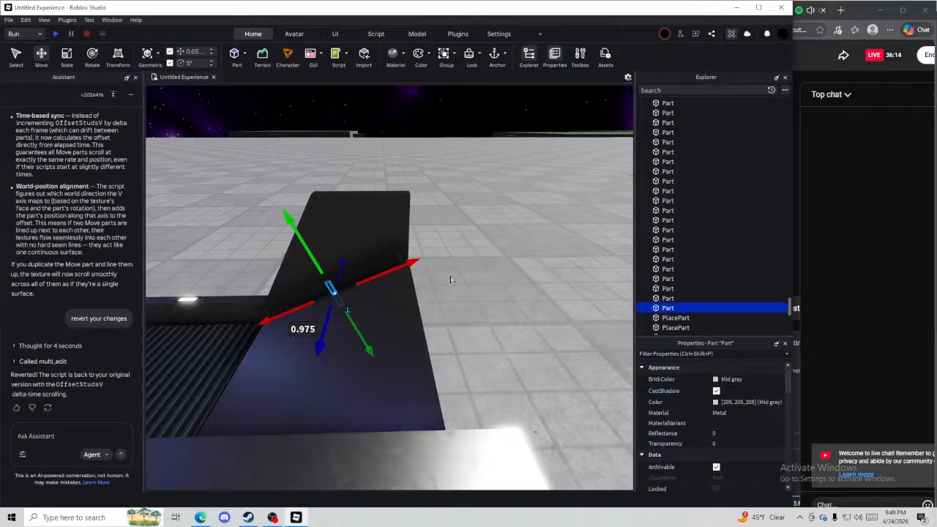
Duplicate the angled rail with its three posts and move the copy across the ramp to the opposite side wall
click(450, 280)
key(w)
right_drag(462, 269, 485, 254)
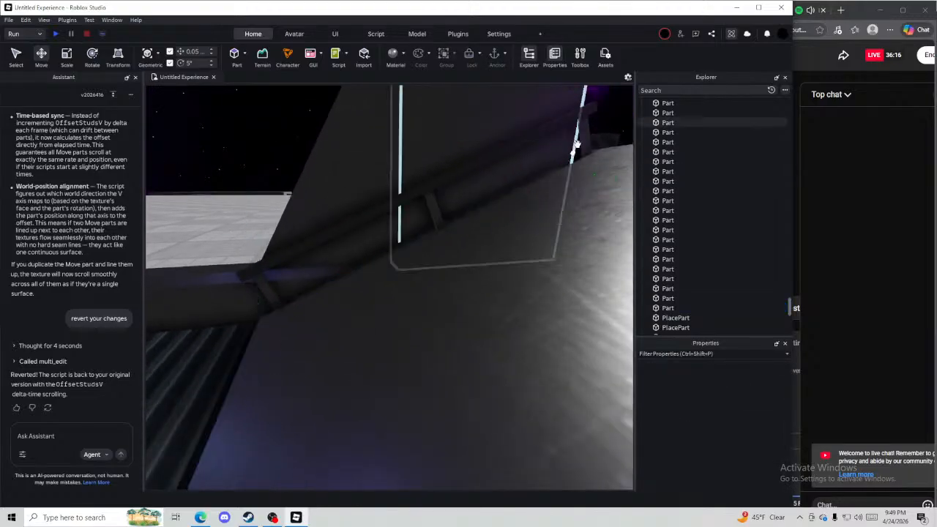
click(585, 137)
ctrl+click(433, 206)
ctrl+click(380, 206)
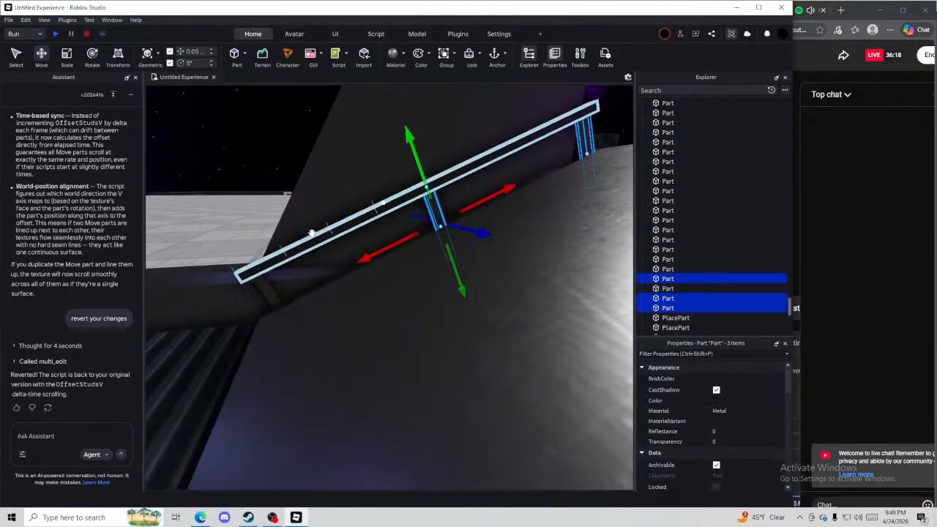
ctrl+click(261, 283)
key(ctrl+d)
drag(472, 240, 457, 237)
right_drag(472, 239, 457, 238)
drag(457, 238, 474, 236)
right_drag(457, 238, 474, 236)
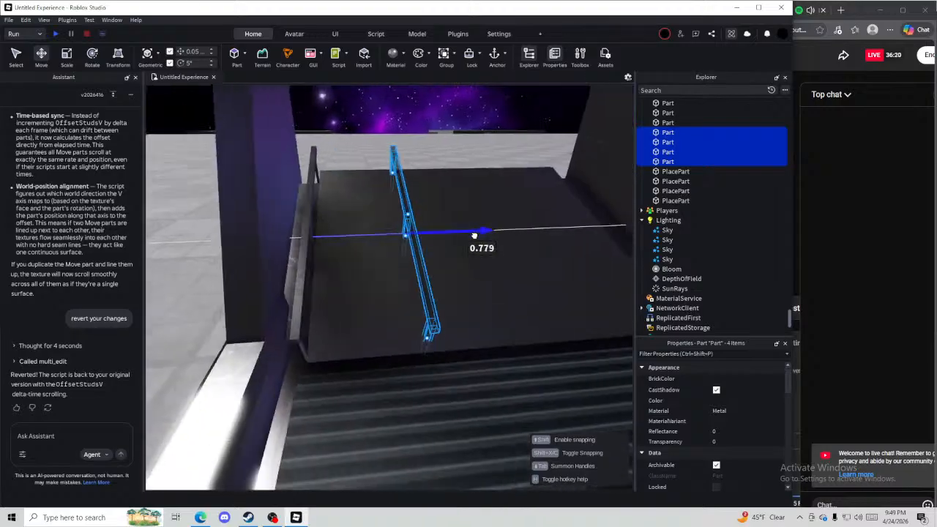
drag(474, 236, 475, 235)
right_drag(474, 236, 475, 235)
key(d)
drag(474, 235, 478, 237)
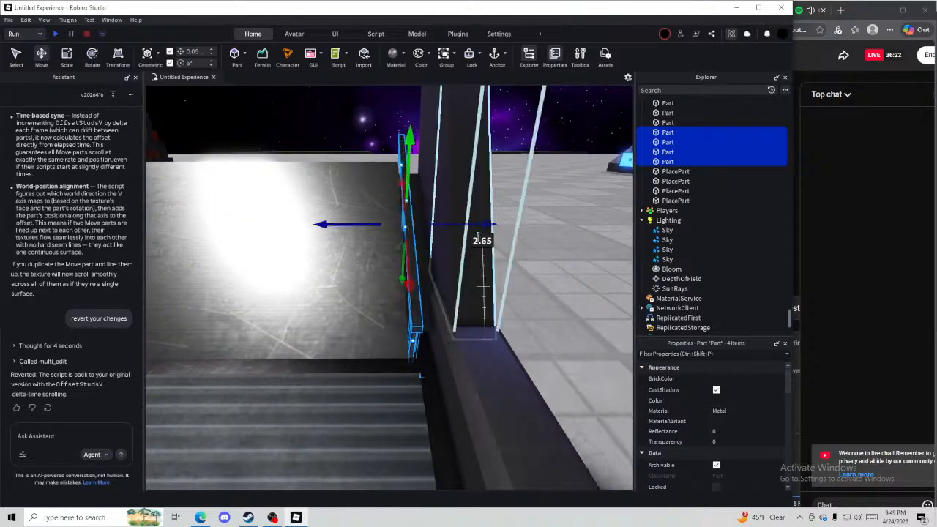
Duplicate the side wall's wedge and stand the copy on top of the wall block
click(323, 129)
key(s)
right_drag(322, 129, 349, 135)
key(w)
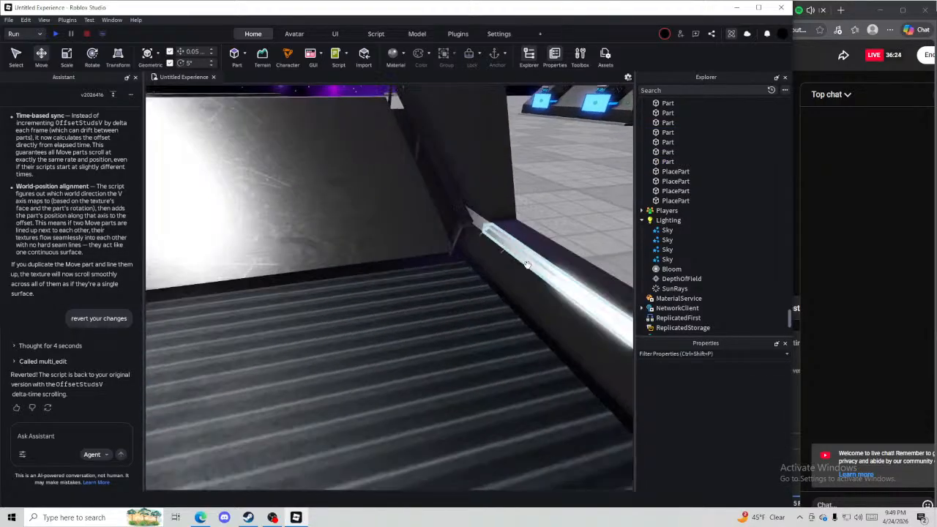
key(a)
right_drag(527, 265, 524, 265)
key(a)
right_drag(348, 265, 348, 270)
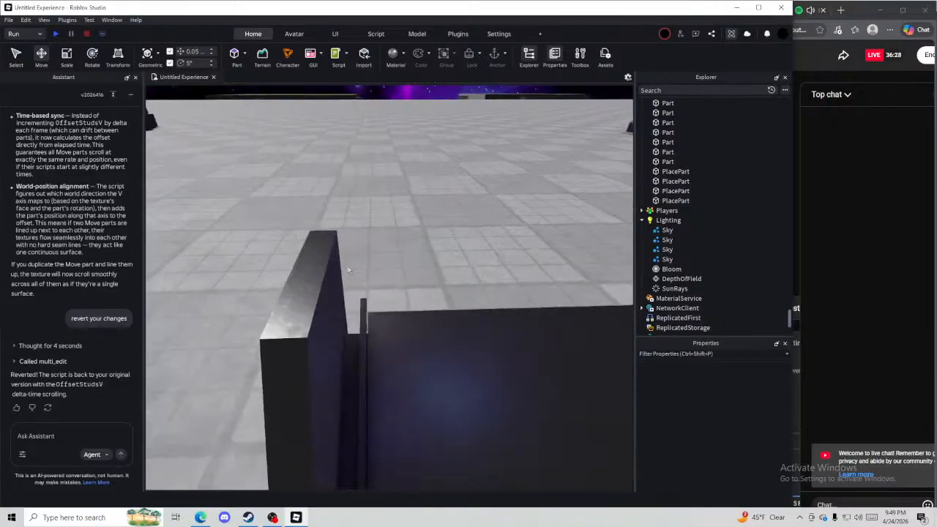
key(a)
right_drag(315, 402, 316, 403)
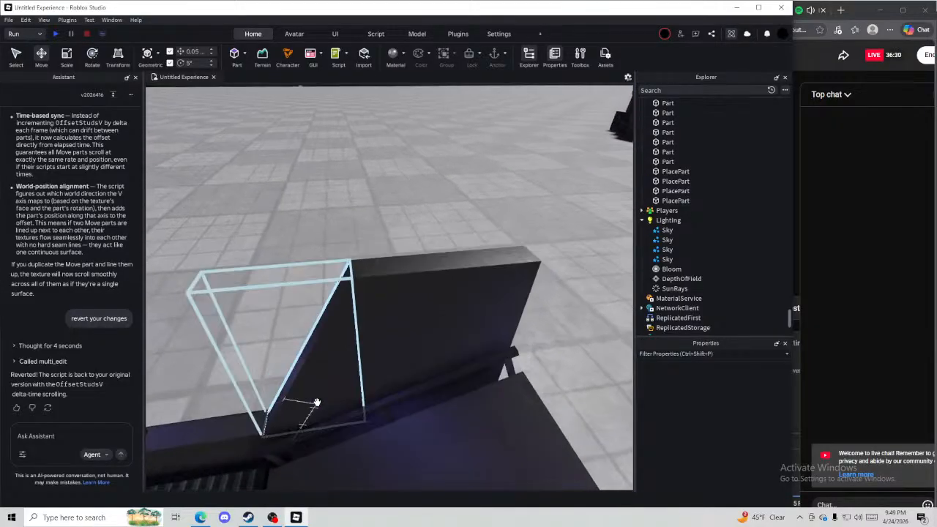
click(317, 402)
drag(344, 402, 374, 277)
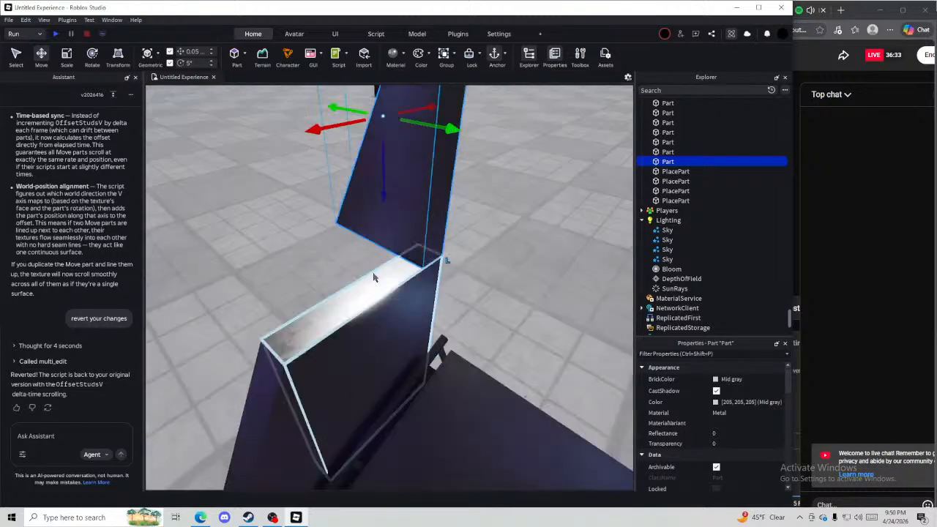
Scale the wedge to about 1 x 0.2 x 0.2 studs so it runs along the top of the side wall
right_drag(373, 277, 373, 276)
key(ctrl+3)
drag(357, 140, 437, 150)
right_drag(445, 139, 445, 139)
key(a)
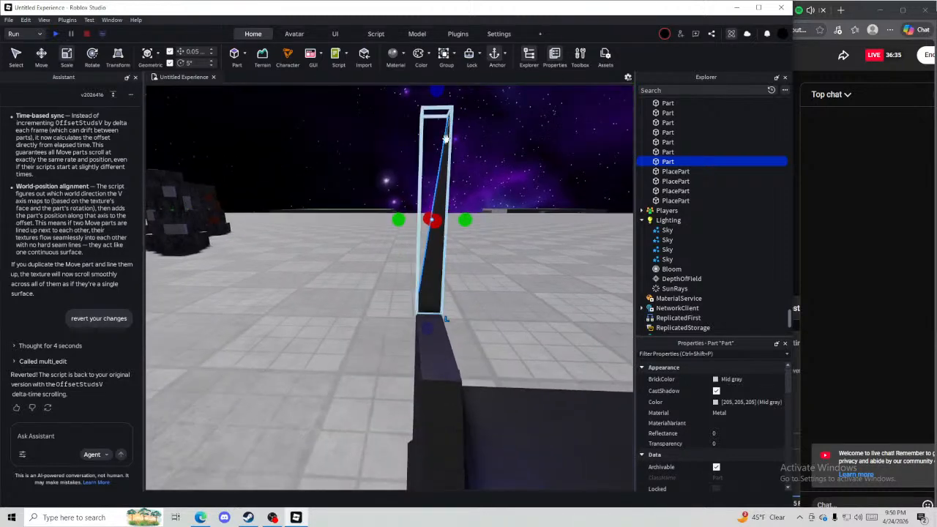
drag(437, 91, 417, 275)
key(a)
right_drag(417, 275, 419, 277)
key(a)
right_drag(512, 382, 512, 384)
key(a)
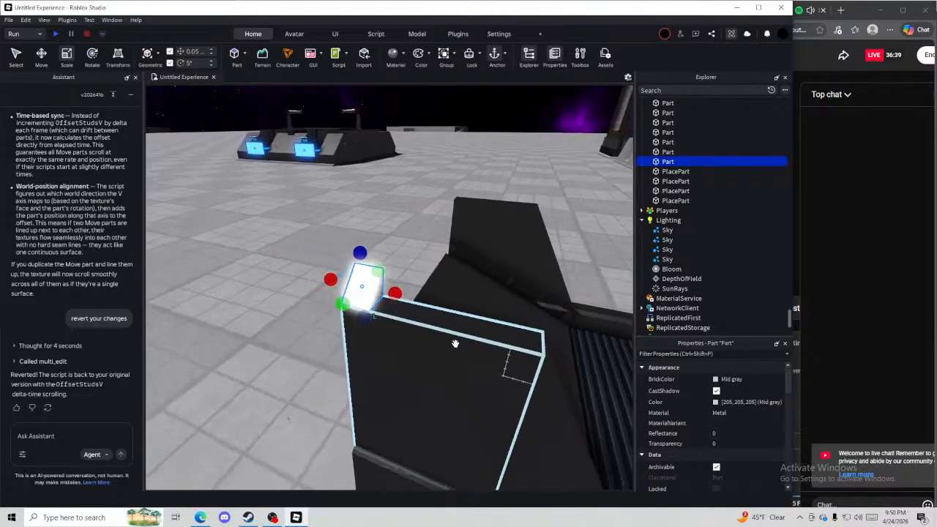
drag(396, 294, 532, 331)
Duplicate the wall's top wedge and set the copy's shape to CornerWedge
key(ctrl+d)
scroll(731, 432, down, 5)
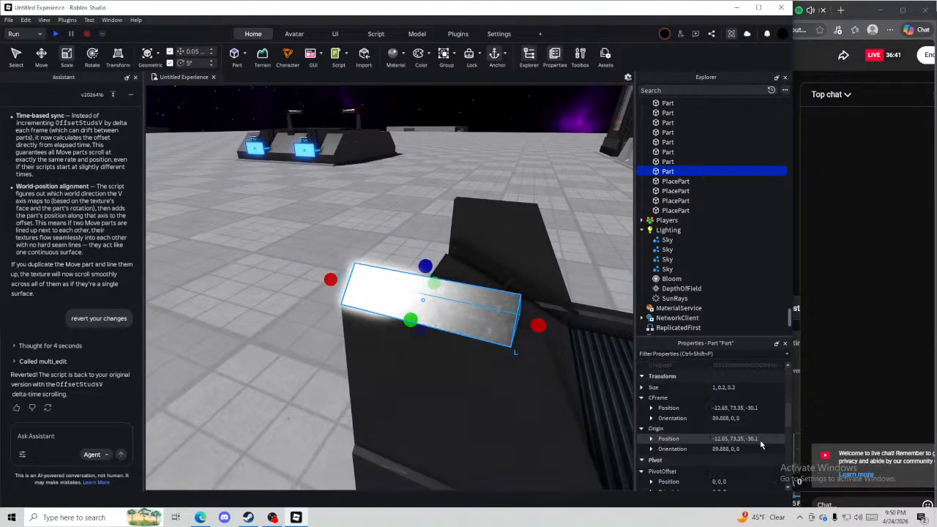
click(732, 410)
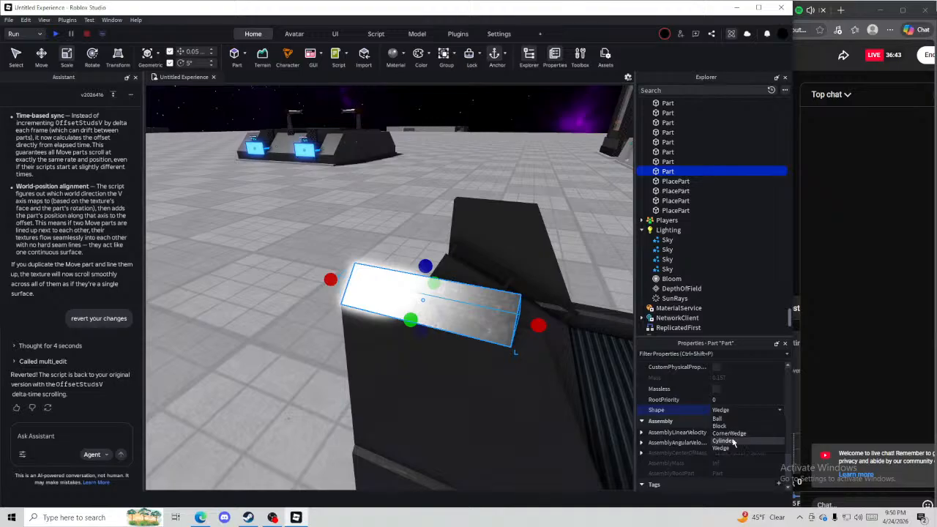
click(730, 433)
Rotate the corner wedge and move it to the belt-side end of the wall's top wedge
right_drag(539, 364, 466, 342)
right_drag(466, 343, 466, 343)
drag(309, 313, 416, 314)
right_drag(416, 314, 428, 276)
key(ctrl+r)
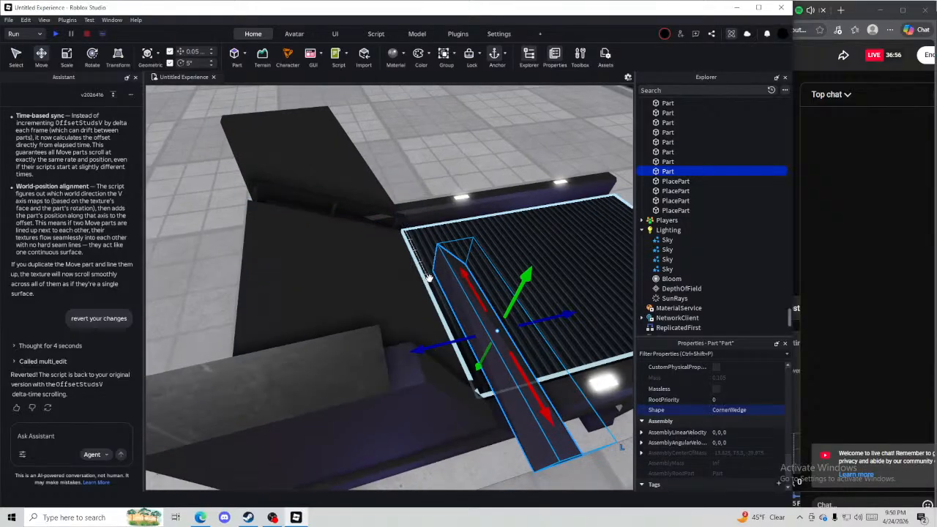
drag(435, 272, 396, 358)
right_drag(395, 358, 395, 359)
Shorten and narrow the corner wedge and fit it flush against the end of the top wedge
key(ctrl+3)
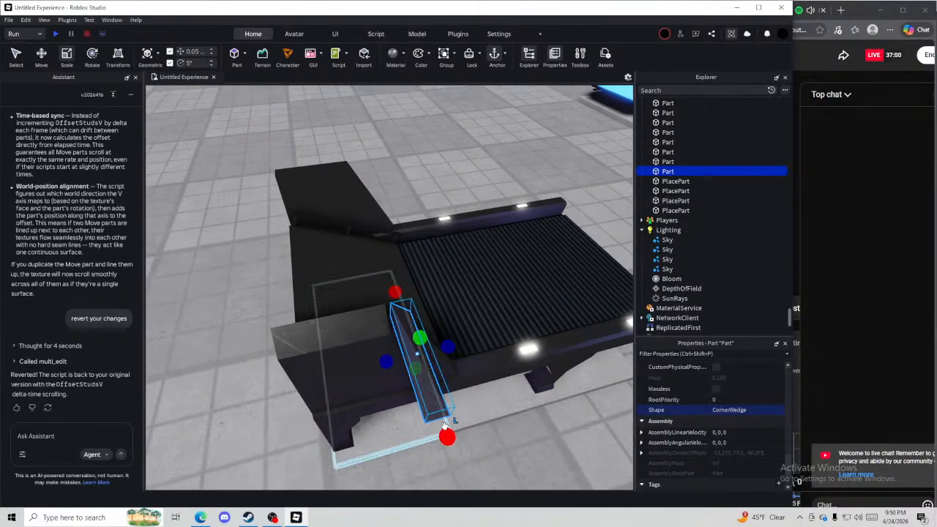
drag(445, 435, 416, 391)
key(ctrl+2)
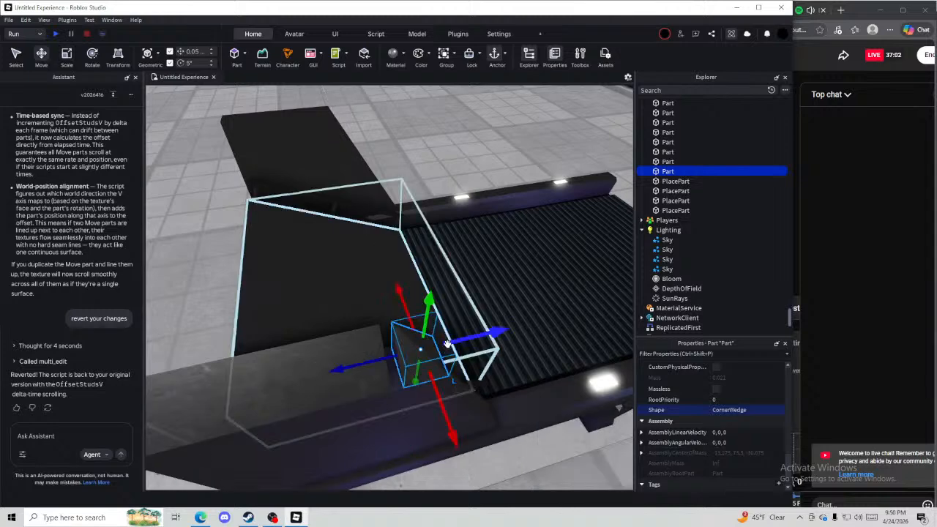
drag(449, 343, 433, 349)
key(ctrl+3)
right_drag(389, 334, 374, 327)
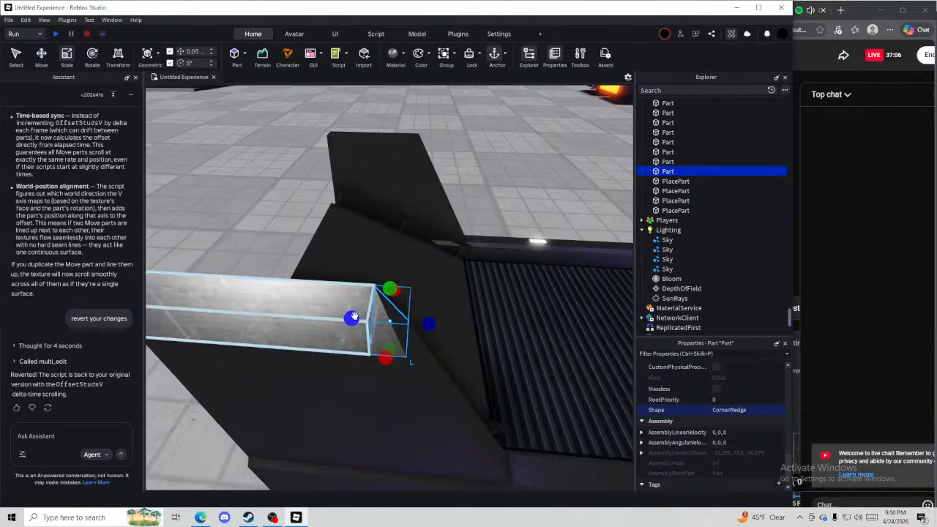
drag(387, 361, 385, 359)
drag(351, 319, 339, 320)
drag(299, 307, 311, 299)
key(ctrl+z)
drag(392, 321, 381, 323)
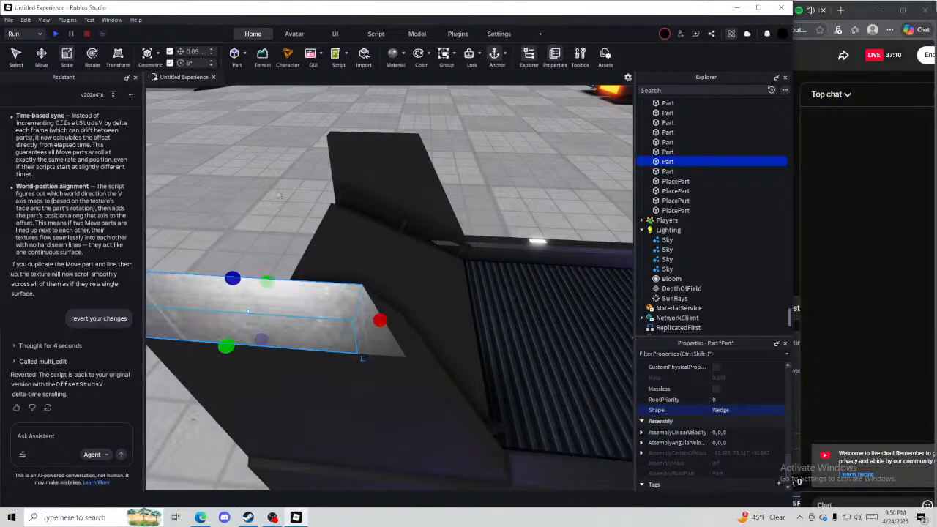
Duplicate the top wedge and corner wedge together, move the copies toward the opposite side wall, and rotate them to face the other way
right_drag(321, 251, 296, 254)
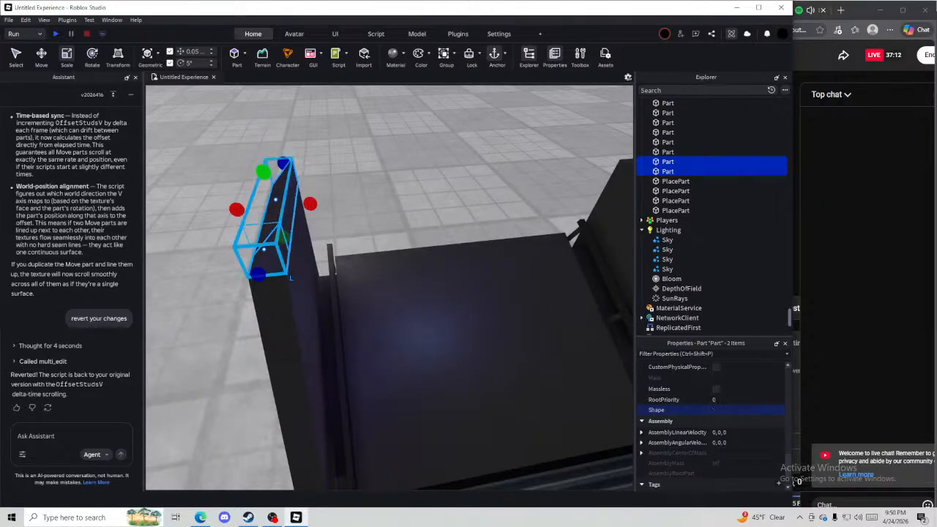
right_drag(355, 144, 343, 147)
key(ctrl+d)
key(ctrl+2)
key(d)
drag(364, 194, 437, 214)
key(ctrl+r)
key(ctrl+r)
Align the copied wedge with the top of the opposite side wall
click(482, 270)
right_drag(482, 270, 450, 240)
click(502, 239)
key(ctrl+2)
drag(557, 233, 487, 236)
right_drag(486, 246, 483, 267)
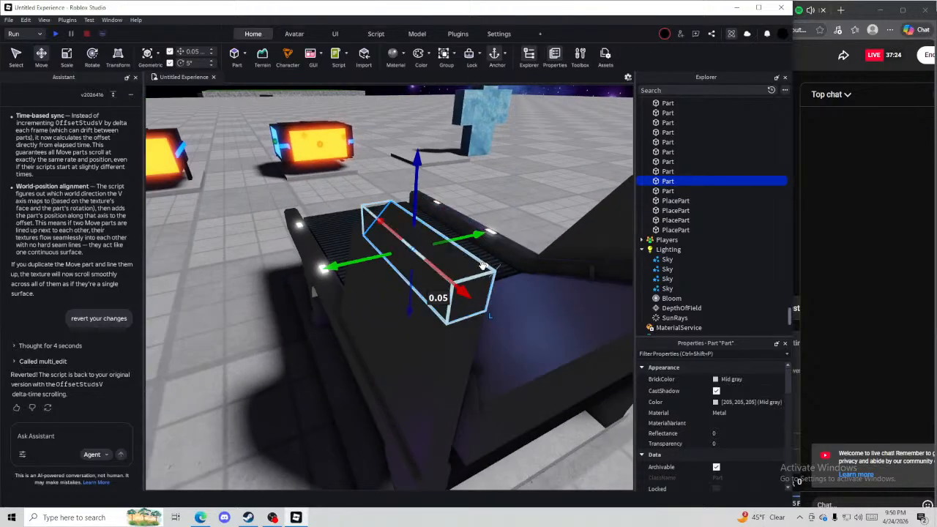
Place a turned copy of the wedge at the wall's upper belt-side corner and stretch it across to the other wall
drag(487, 298, 499, 194)
right_drag(522, 200, 499, 194)
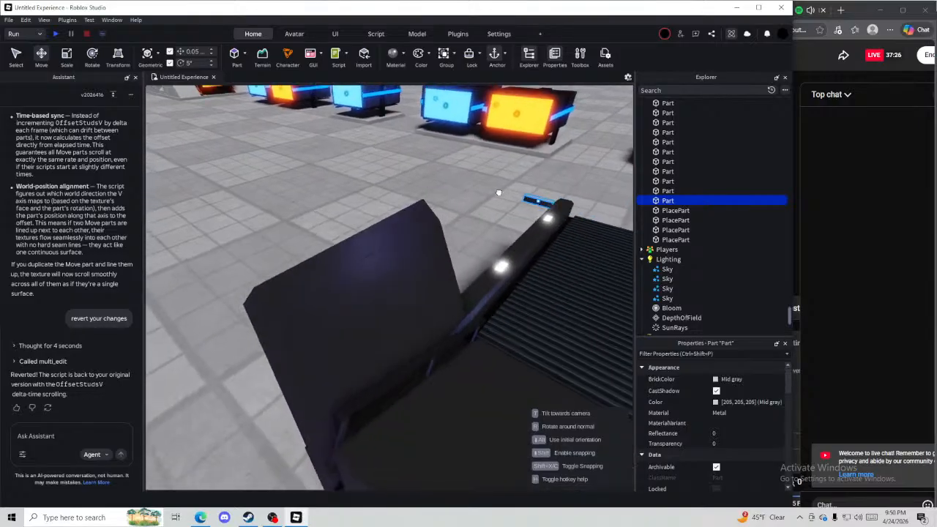
drag(498, 194, 430, 206)
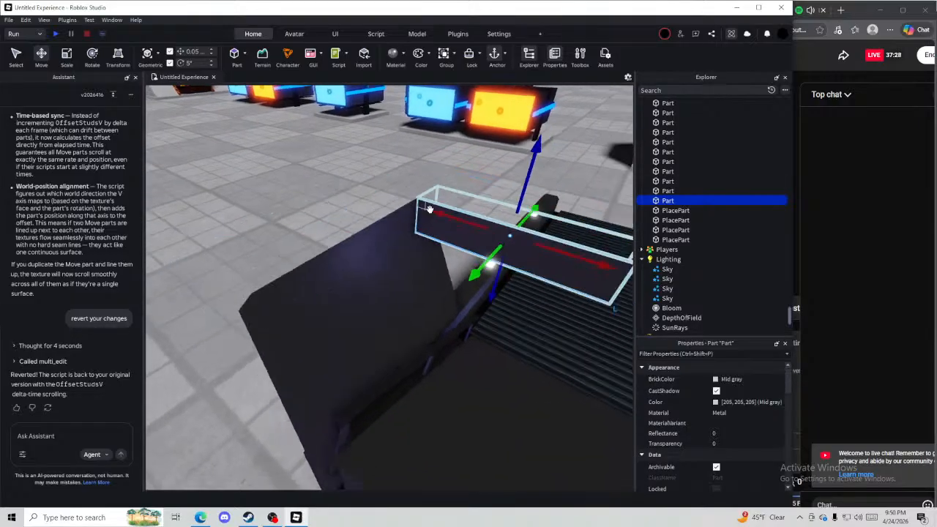
right_drag(430, 206, 442, 207)
key(ctrl+3)
drag(339, 203, 520, 212)
right_drag(519, 212, 506, 196)
Duplicate the crosswise wedge, widen the copy over the ramp into a roof, and set its shape to Block
key(ctrl+d)
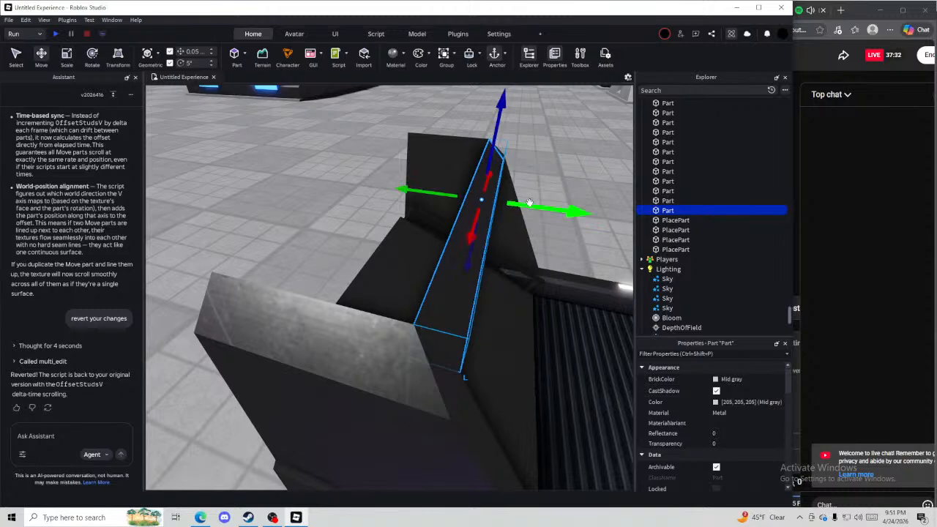
drag(529, 202, 502, 196)
key(ctrl+3)
right_drag(505, 194, 400, 184)
drag(379, 187, 284, 190)
scroll(729, 431, down, 5)
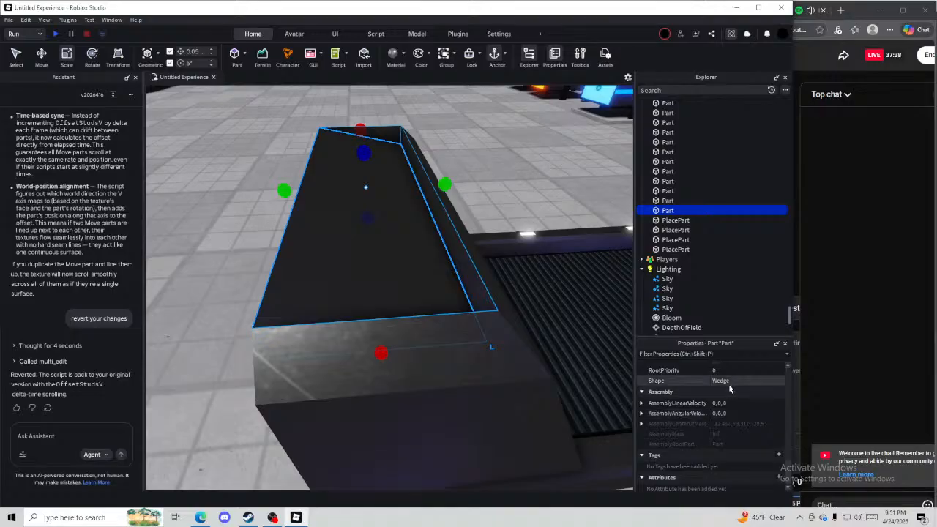
click(717, 396)
click(495, 176)
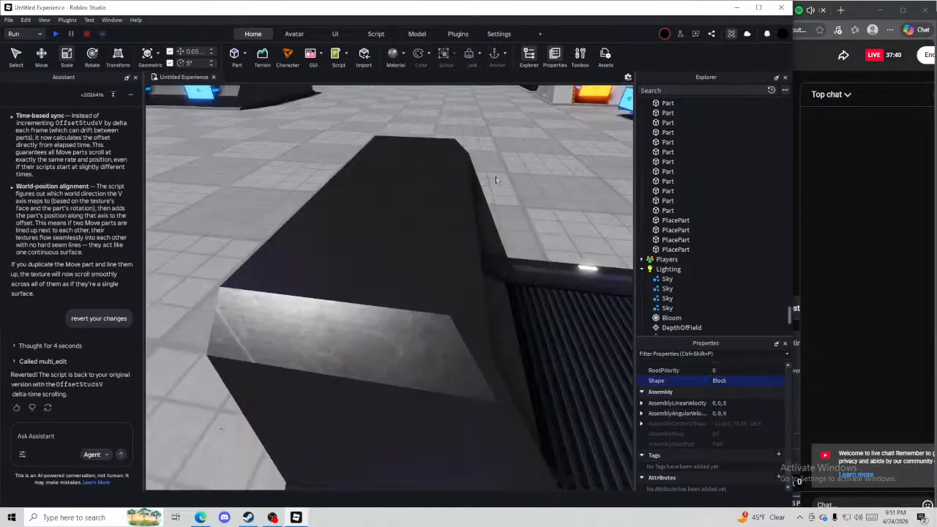
Duplicate the roof's front wedge, move the copy down beneath it, and narrow it into a strip along the roof's underside
right_drag(495, 177, 499, 182)
key(w)
right_drag(592, 307, 589, 302)
key(w)
click(482, 239)
key(ctrl+d)
right_drag(482, 237, 483, 237)
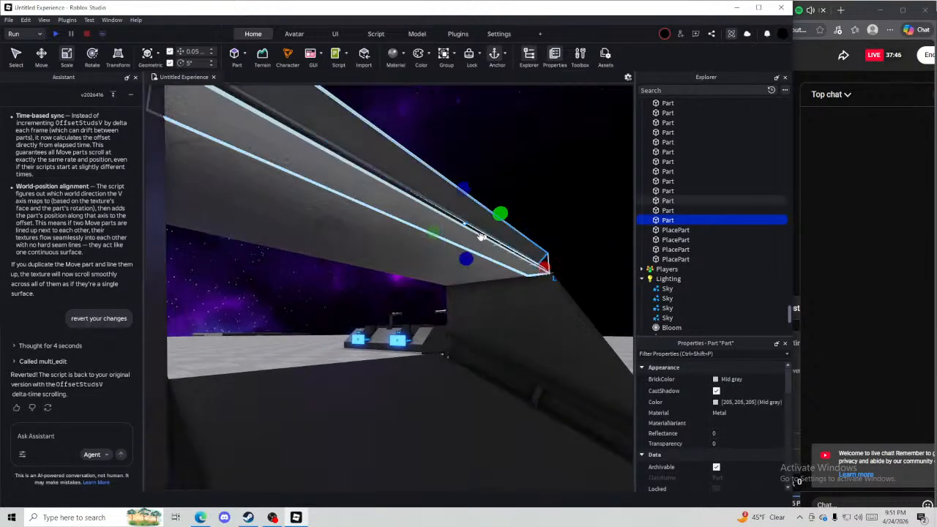
key(ctrl+2)
mouse_move(468, 289)
mouse_down()
mouse_move(461, 284)
mouse_move(461, 300)
mouse_up()
key(ctrl+3)
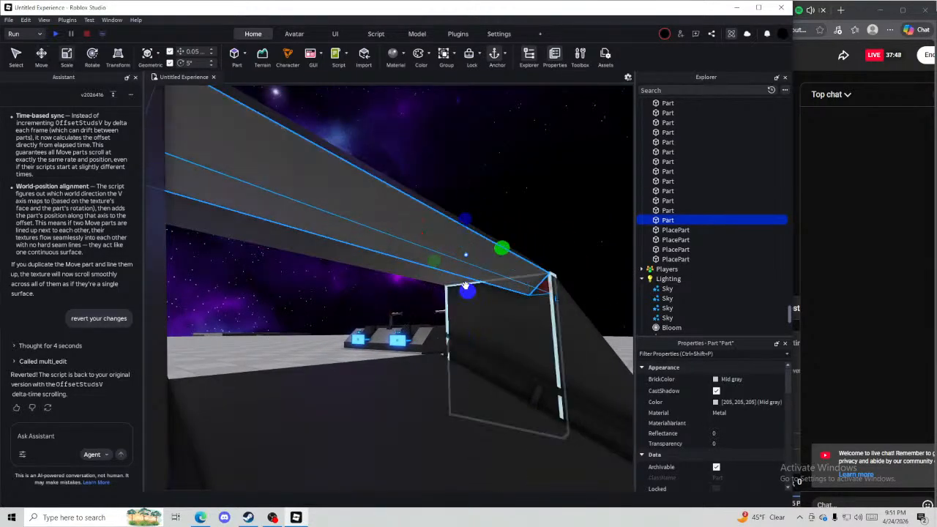
drag(433, 250, 461, 238)
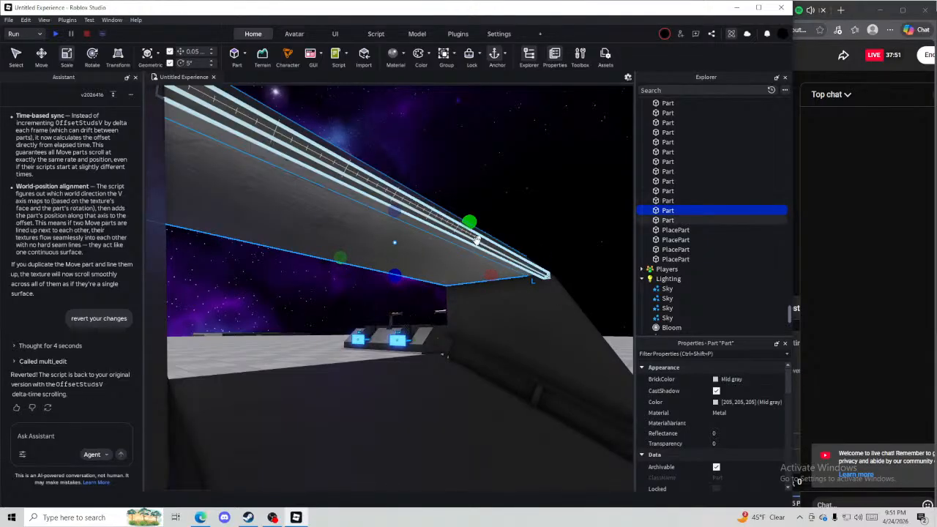
click(477, 240)
drag(446, 246, 445, 246)
click(562, 232)
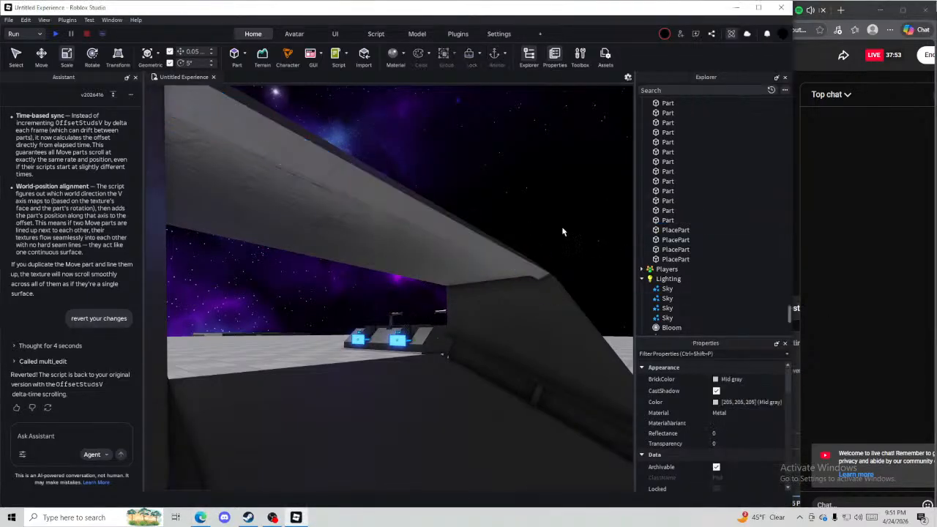
Duplicate the underside strip, offset the copy inward, widen it into a panel beneath the roof, and change its shape
click(494, 253)
right_drag(494, 253, 548, 246)
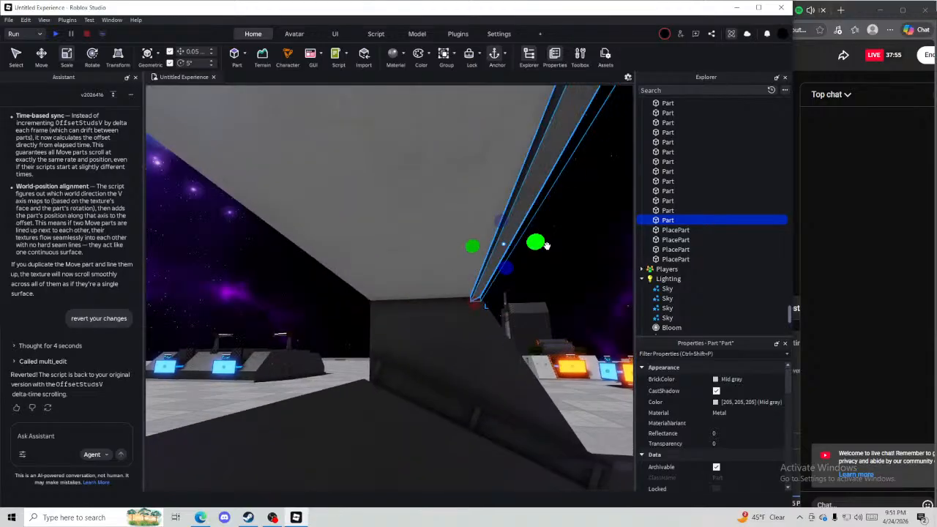
key(ctrl+d)
key(ctrl+2)
mouse_move(548, 241)
mouse_down()
mouse_move(521, 241)
mouse_move(536, 241)
mouse_up()
key(ctrl+3)
key(a)
drag(452, 247, 363, 253)
scroll(740, 445, down, 5)
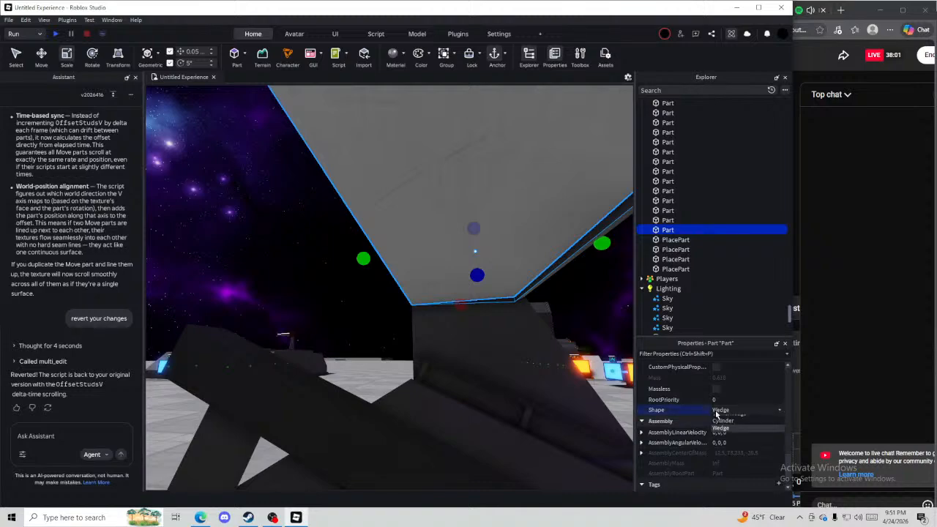
click(593, 324)
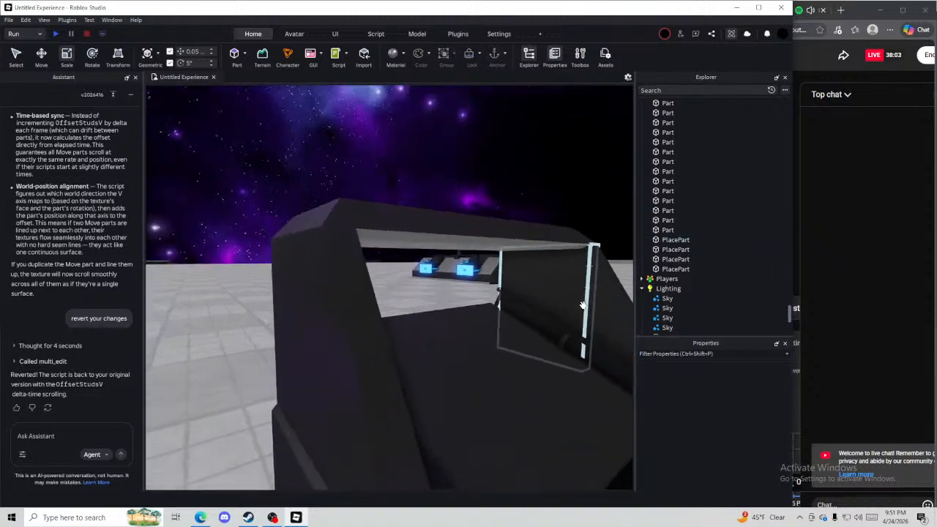
Examine the roofed end section from outside, along with its legs and the base plates below
key(a)
right_drag(554, 353, 554, 354)
key(s)
key(w)
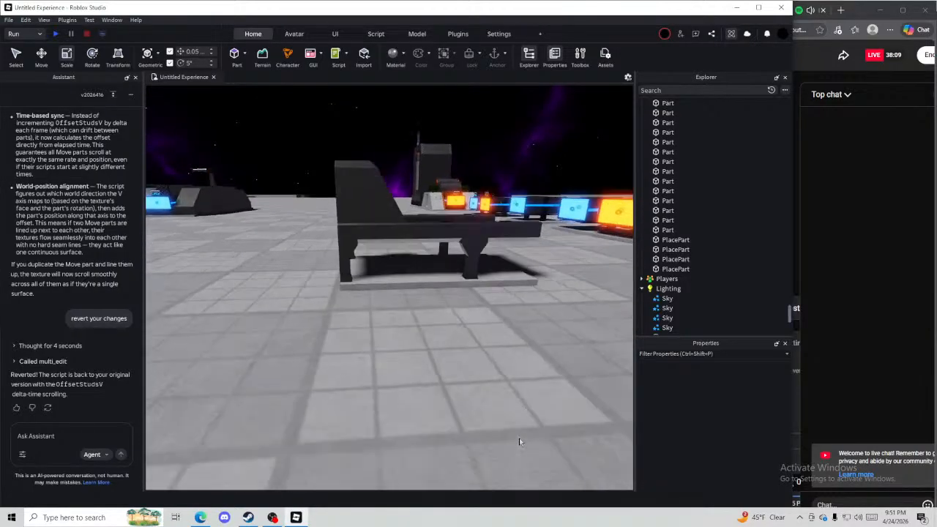
key(w)
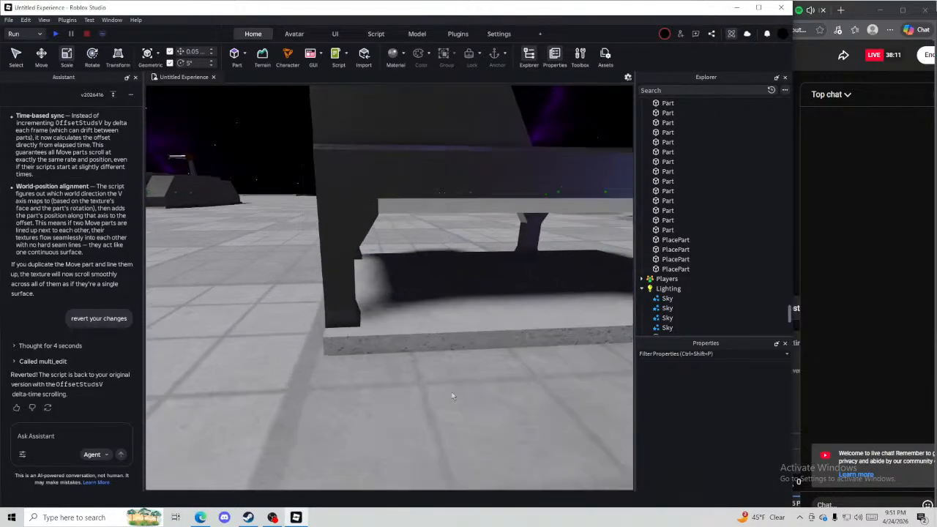
key(s)
key(d)
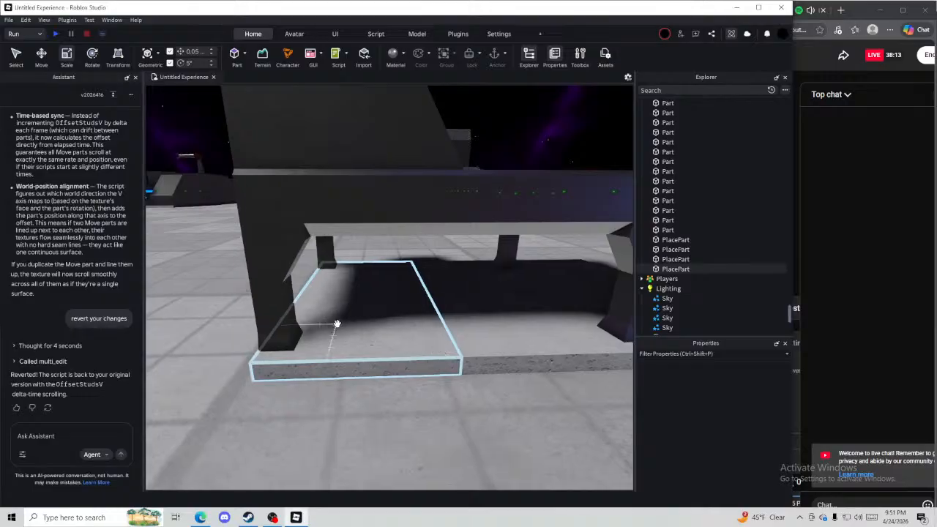
key(a)
key(a)
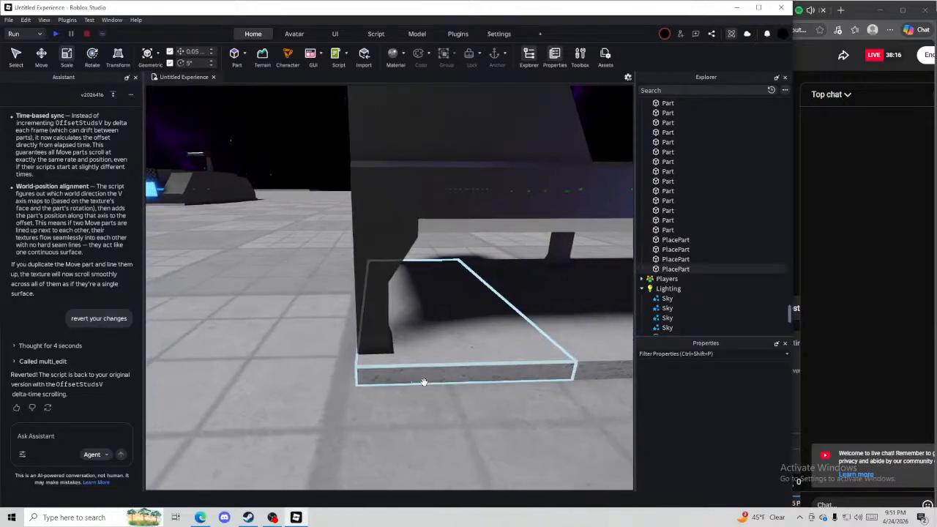
Try a different material on the end section's corner leg and undo the change
right_drag(424, 382, 393, 350)
key(d)
right_drag(425, 200, 392, 207)
click(429, 258)
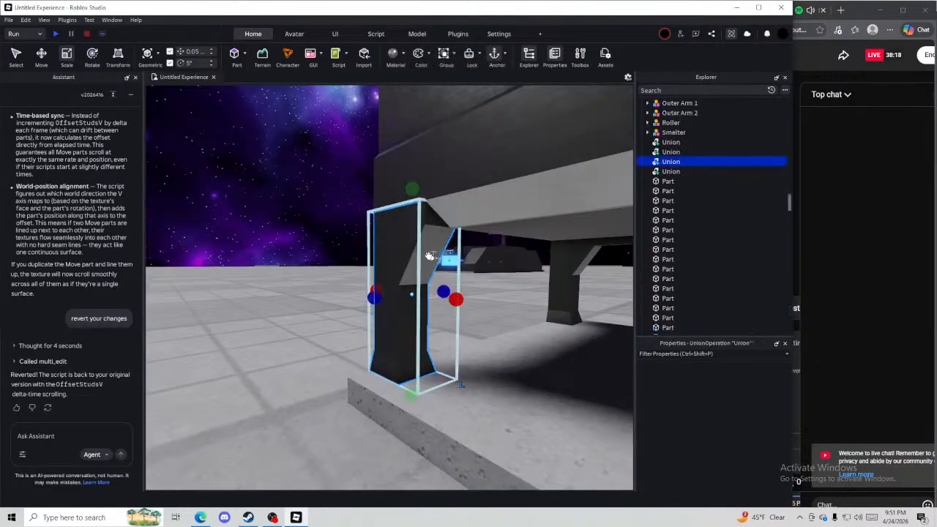
click(403, 56)
scroll(426, 147, down, 5)
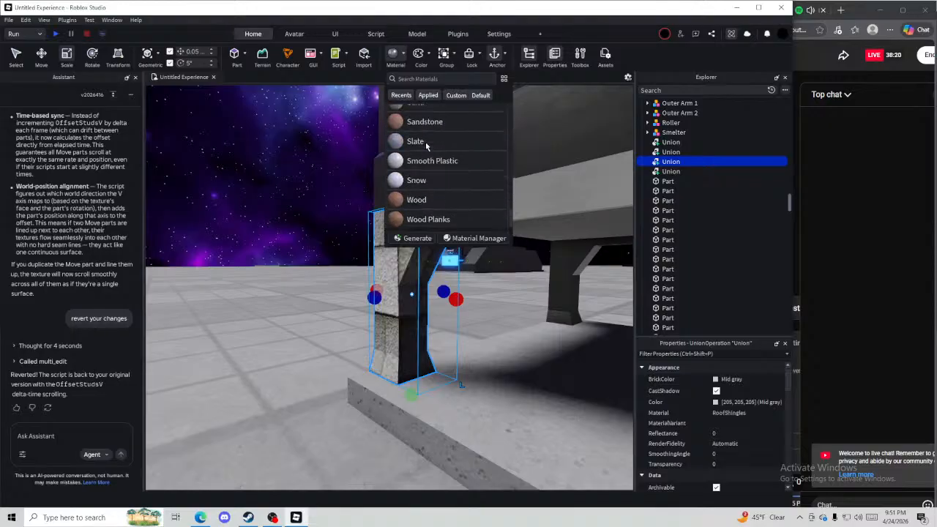
click(395, 219)
click(263, 323)
key(a)
right_drag(264, 323, 281, 325)
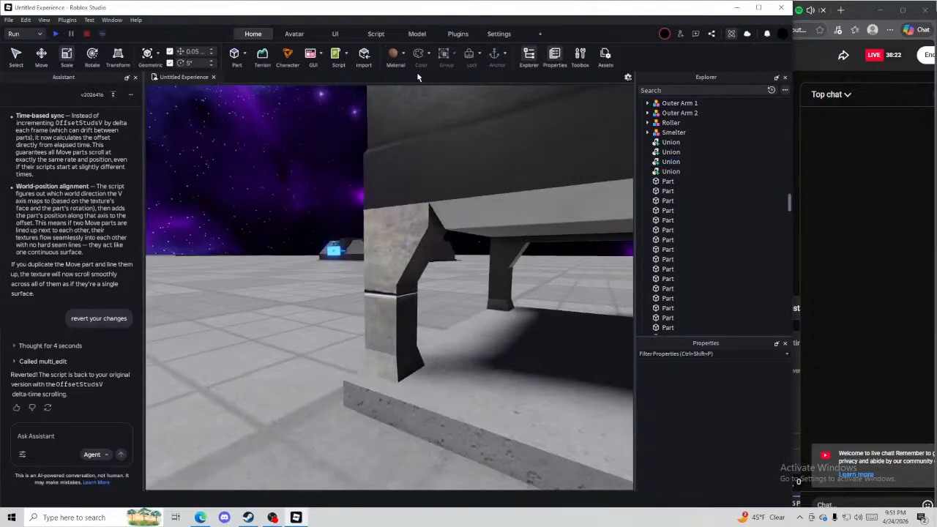
click(379, 273)
right_drag(311, 277, 309, 277)
key(ctrl+z)
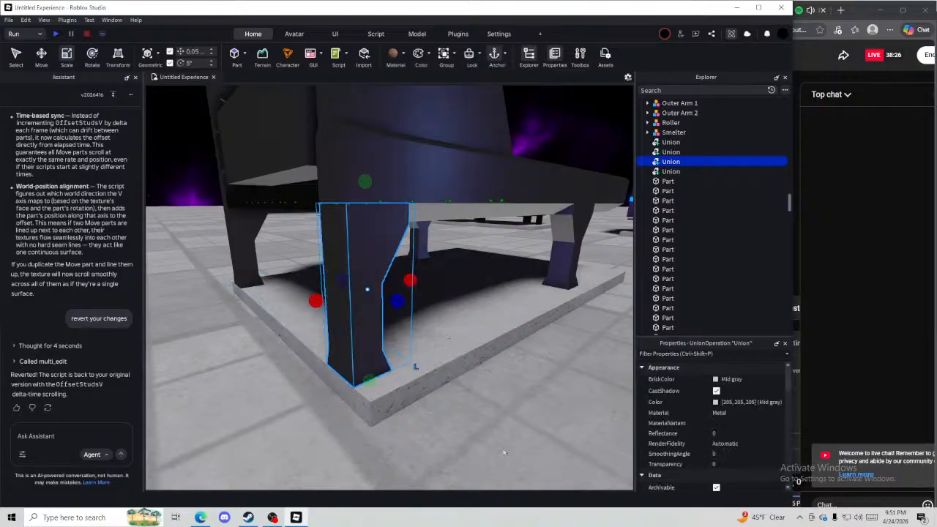
Examine the roofed end section and the belt from above
click(523, 446)
key(d)
right_drag(524, 446, 527, 434)
click(855, 337)
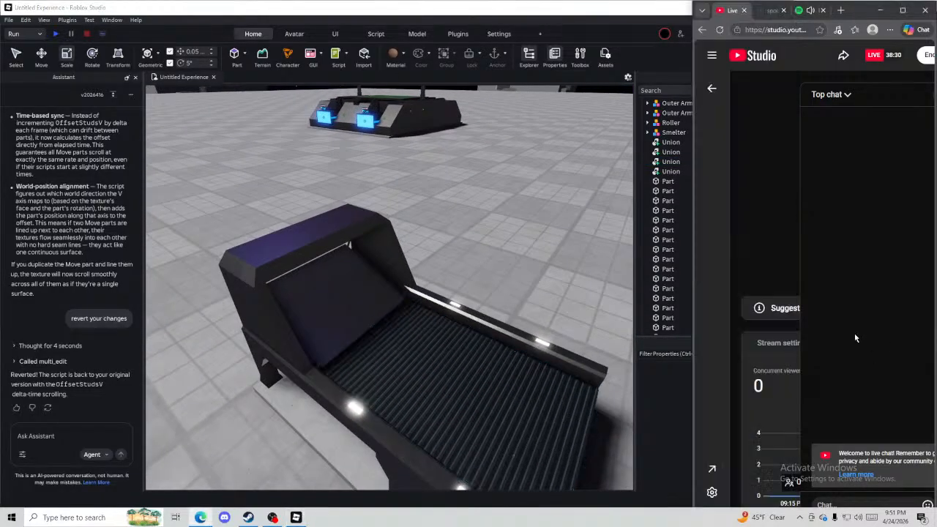
right_drag(518, 232, 518, 232)
click(853, 286)
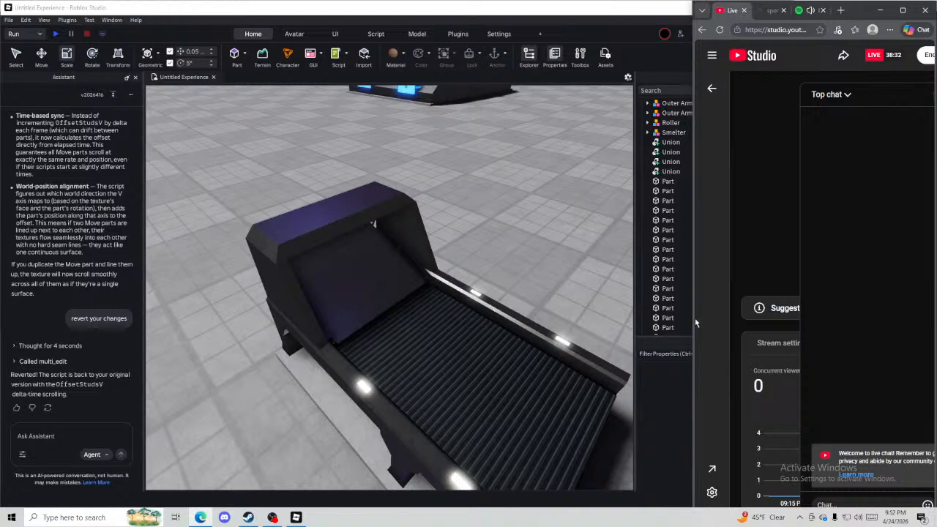
mouse_move(690, 320)
mouse_down()
mouse_move(273, 298)
mouse_move(690, 320)
mouse_up()
right_drag(528, 281, 528, 280)
Stretch a flat panel until it fills the opening beneath the end section's roof
key(w)
right_drag(404, 203, 414, 251)
drag(414, 251, 333, 337)
right_drag(333, 338, 333, 338)
drag(333, 337, 422, 286)
right_drag(421, 286, 451, 295)
drag(519, 313, 279, 283)
right_drag(322, 275, 333, 263)
drag(536, 221, 537, 187)
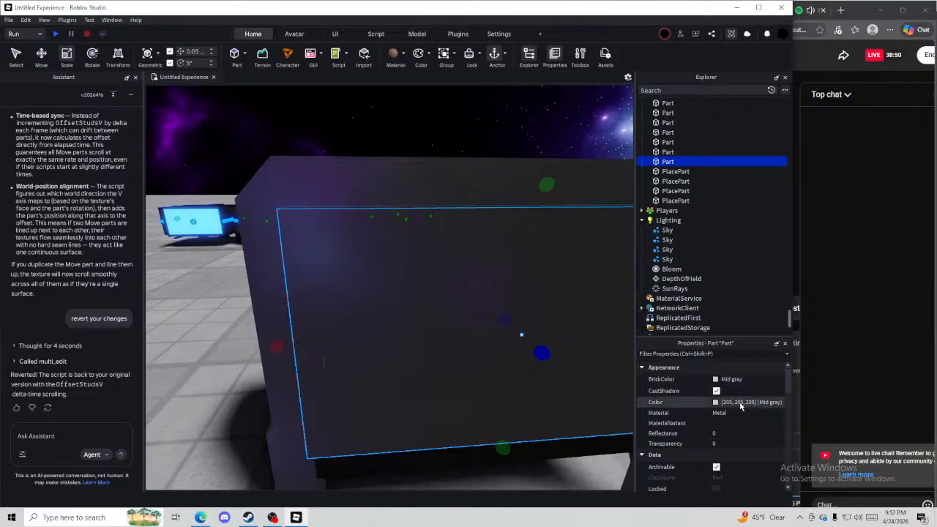
Set the panel's color to 0, 0, 0 and its material to Neon
text(0)
key(Return)
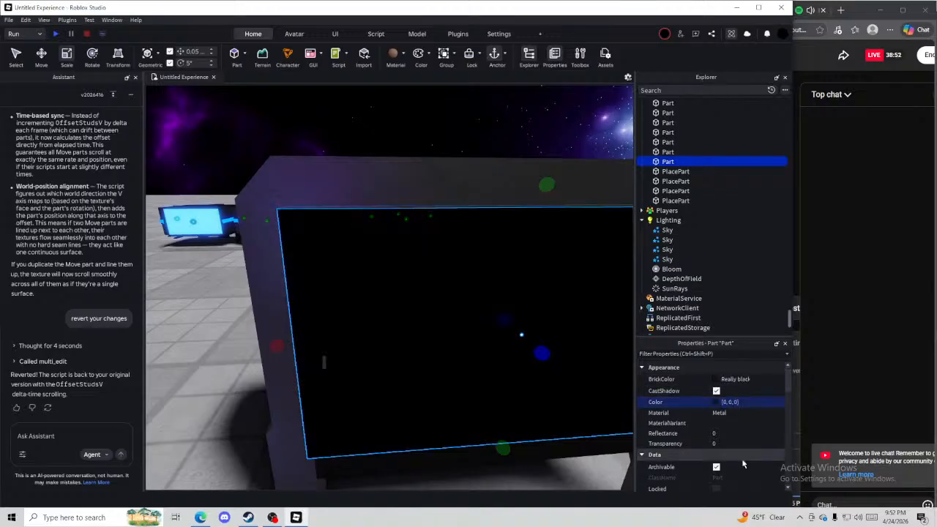
click(404, 56)
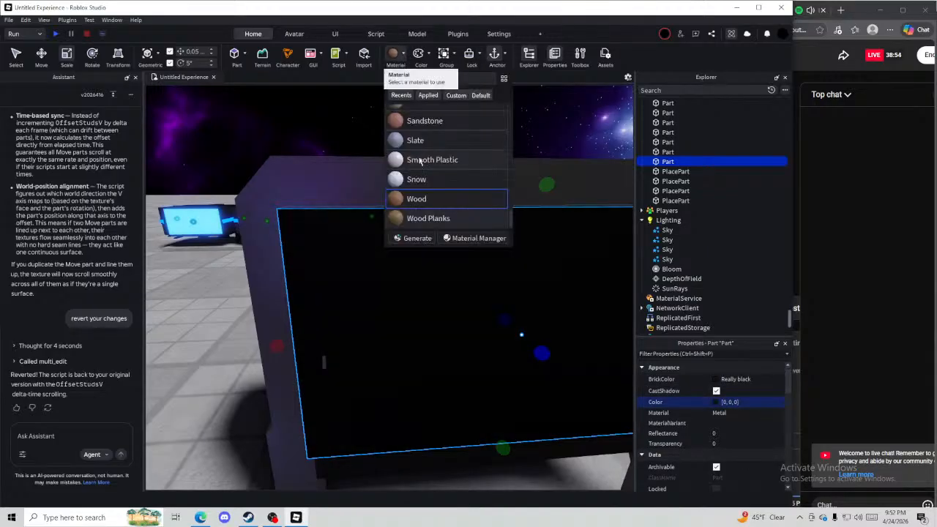
scroll(422, 172, up, 3)
scroll(421, 176, down, 1)
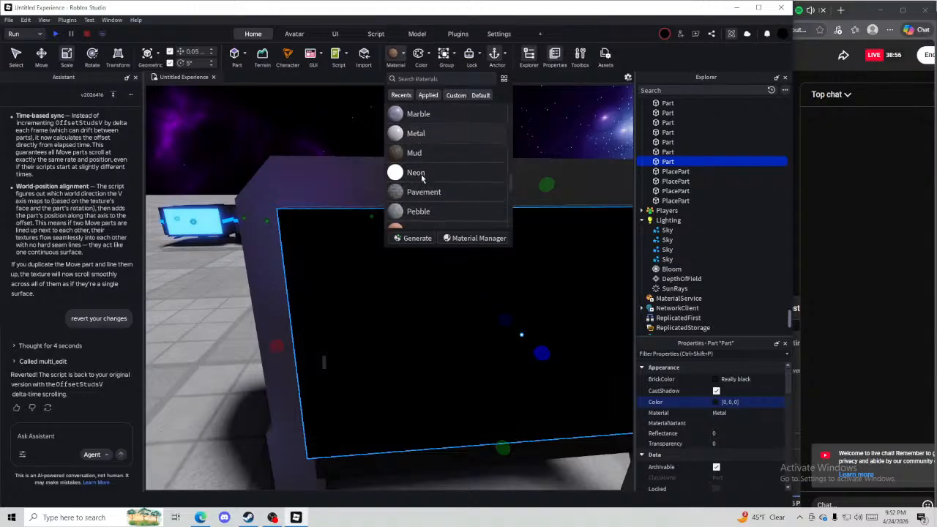
click(420, 176)
Duplicate the black neon panel, set the copy's transparency to 0.8, and offset it slightly from the original
right_drag(410, 224, 418, 225)
scroll(419, 224, up, 1)
drag(462, 236, 515, 229)
key(ctrl+d)
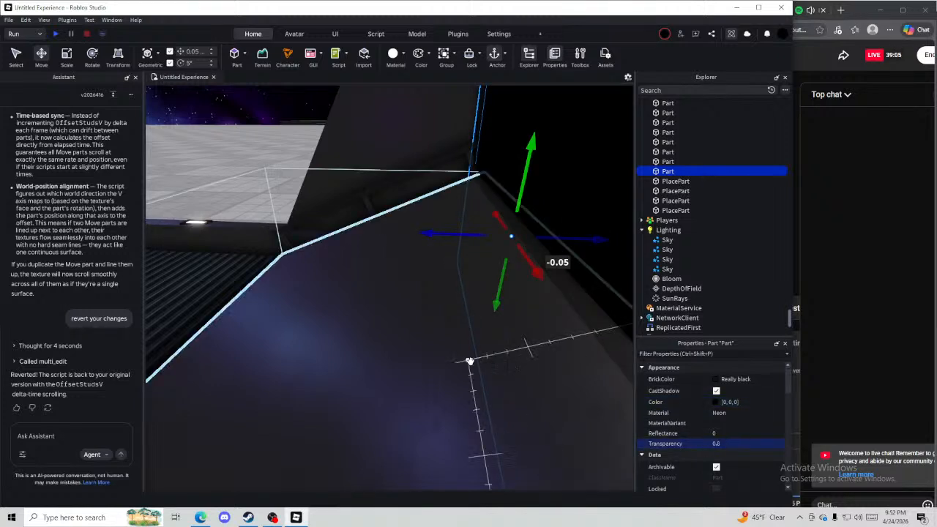
Try stacking four more closely spaced copies of the transparent black panel inside the opening
key(ctrl+d)
drag(584, 239, 542, 240)
key(ctrl+d)
key(ctrl+d)
key(ctrl+d)
click(221, 133)
right_drag(220, 128, 220, 129)
Remove the stacked copies and thicken the remaining transparent panel by 0.2 studs
click(507, 213)
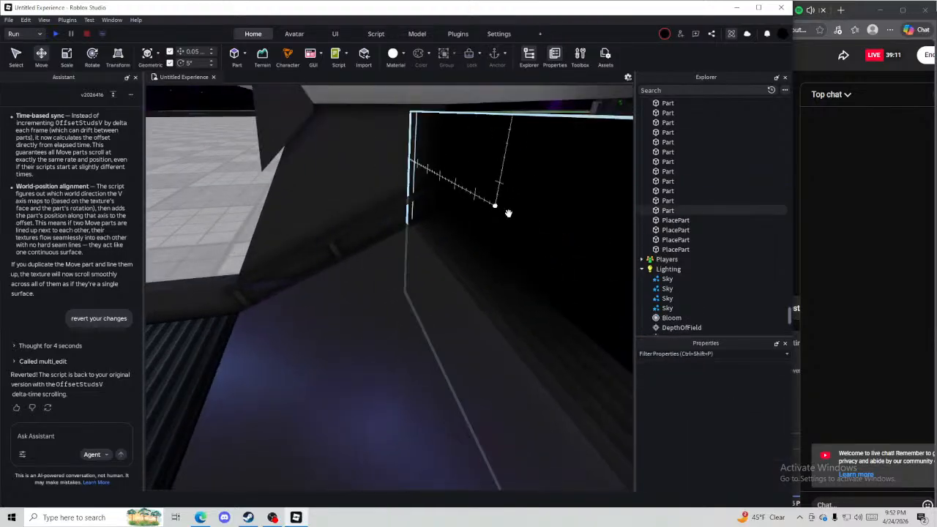
drag(516, 213, 503, 246)
drag(489, 302, 469, 304)
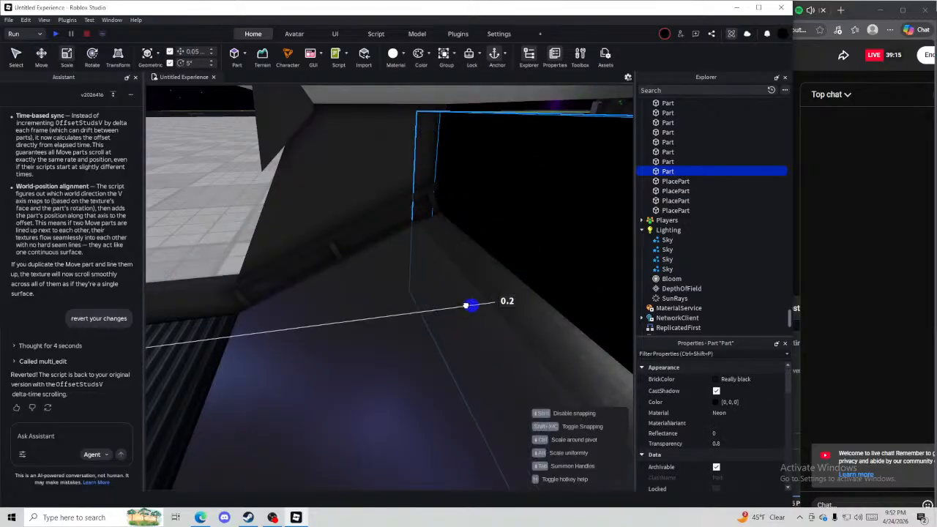
Duplicate the thickened transparent panel four times, offsetting each copy by 0.2 studs to build layers inside the opening
key(ctrl+d)
key(ctrl+2)
drag(535, 294, 427, 305)
key(ctrl+d)
key(ctrl+d)
key(ctrl+d)
right_drag(427, 304, 428, 298)
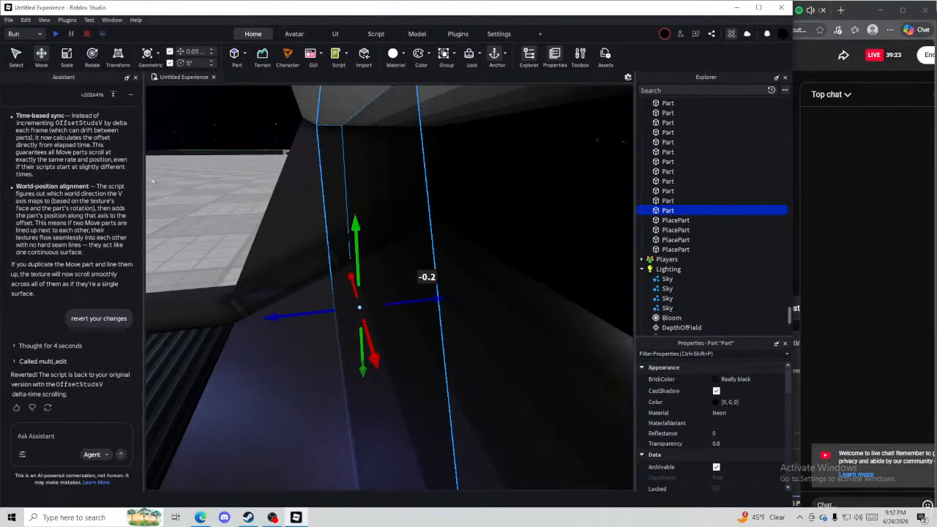
Select all five transparent layers inside the opening together and set their transparency to 0.7
click(184, 190)
right_drag(183, 190, 210, 211)
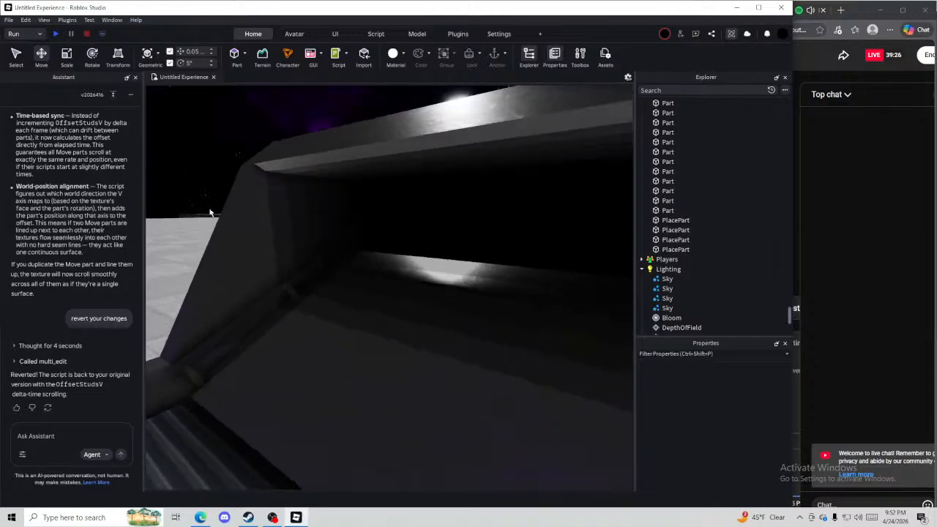
click(347, 273)
right_drag(356, 278, 394, 283)
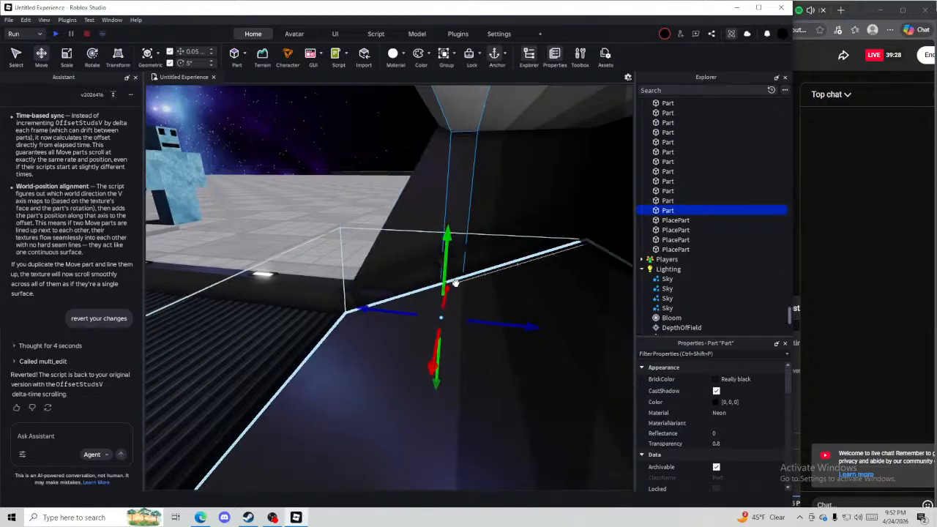
right_drag(454, 282, 456, 283)
ctrl+click(456, 283)
key(d)
ctrl+click(489, 257)
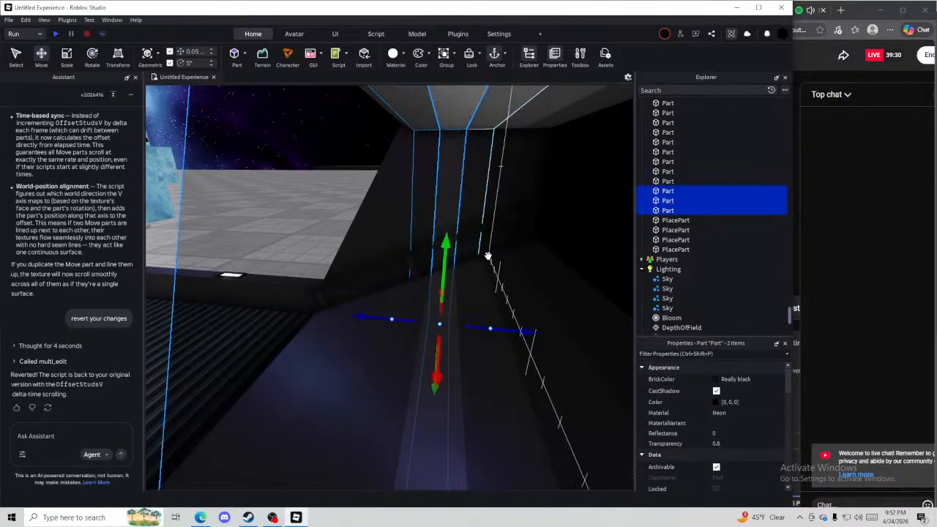
key(d)
ctrl+click(483, 257)
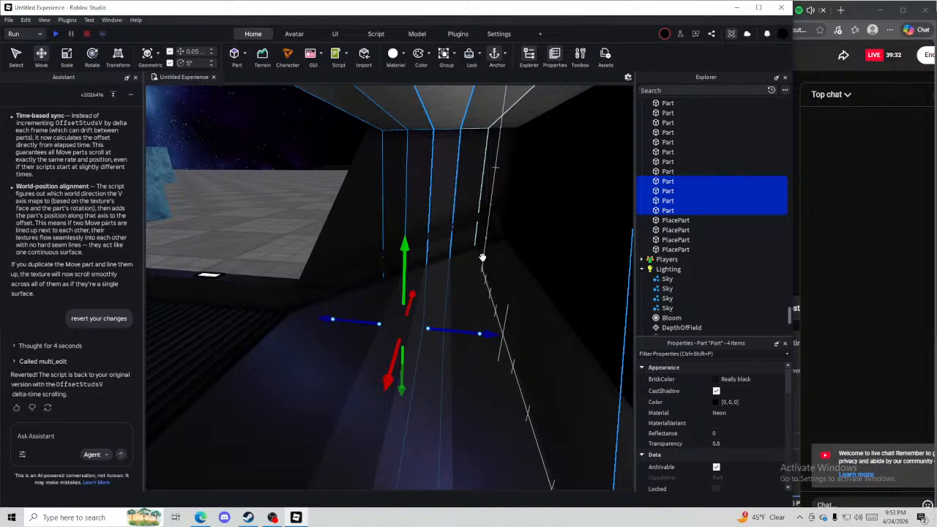
key(d)
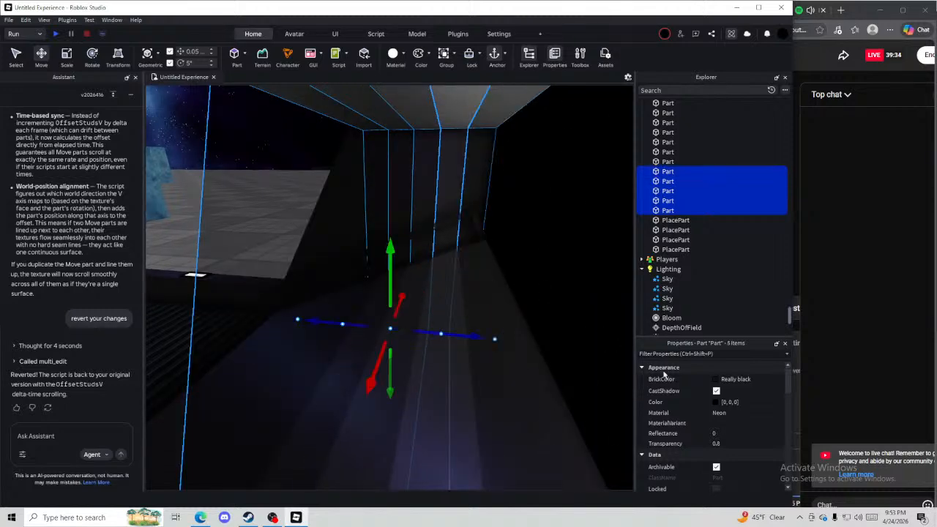
text(0.7)
key(Return)
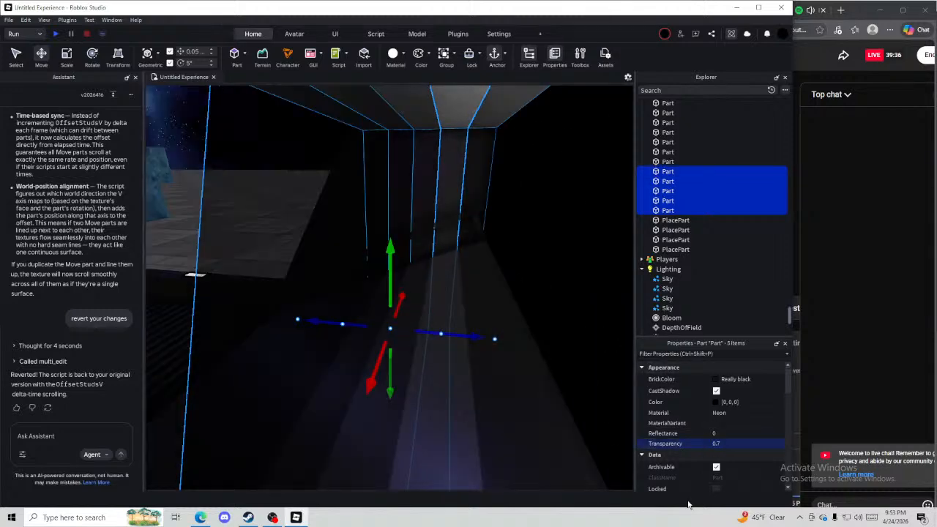
Try a transparency of 0.9 on the five selected layers and settle on 0.6
key(a)
right_drag(385, 286, 385, 286)
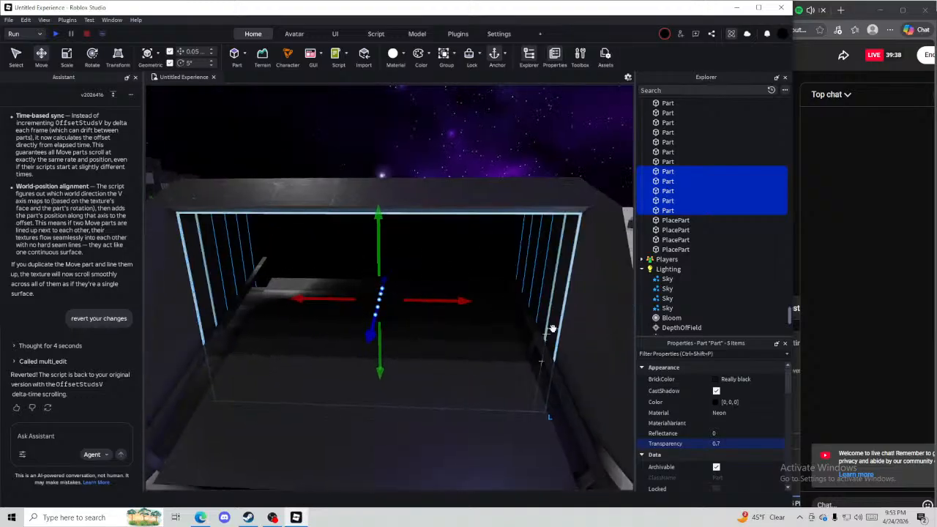
key(a)
right_drag(562, 333, 562, 333)
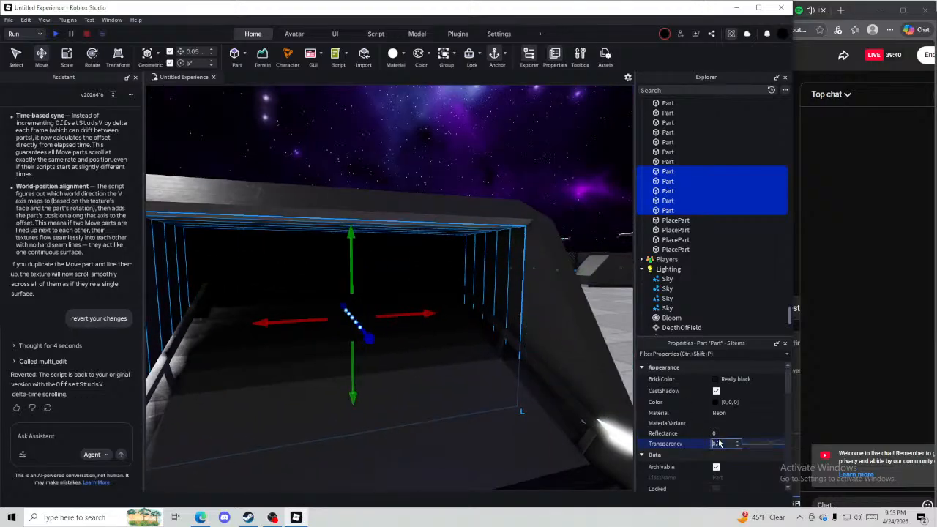
text(0.9)
key(Return)
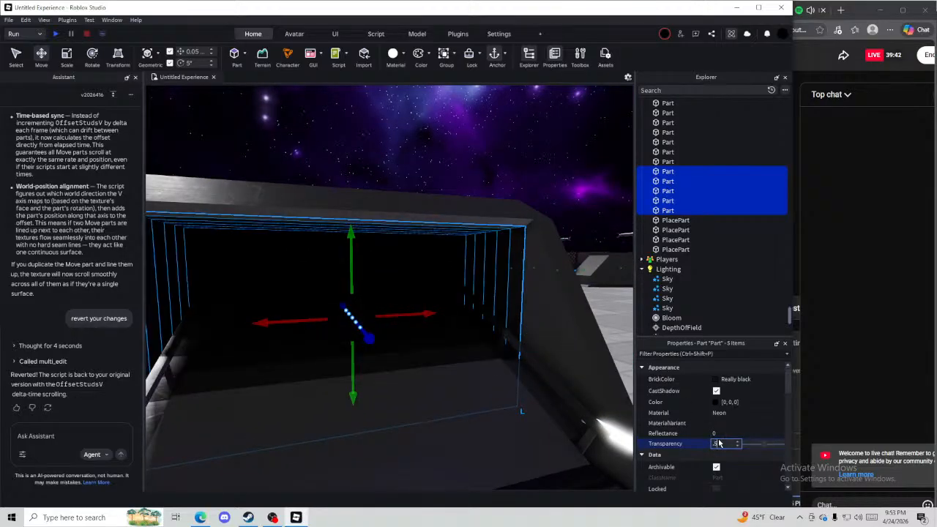
text(.6)
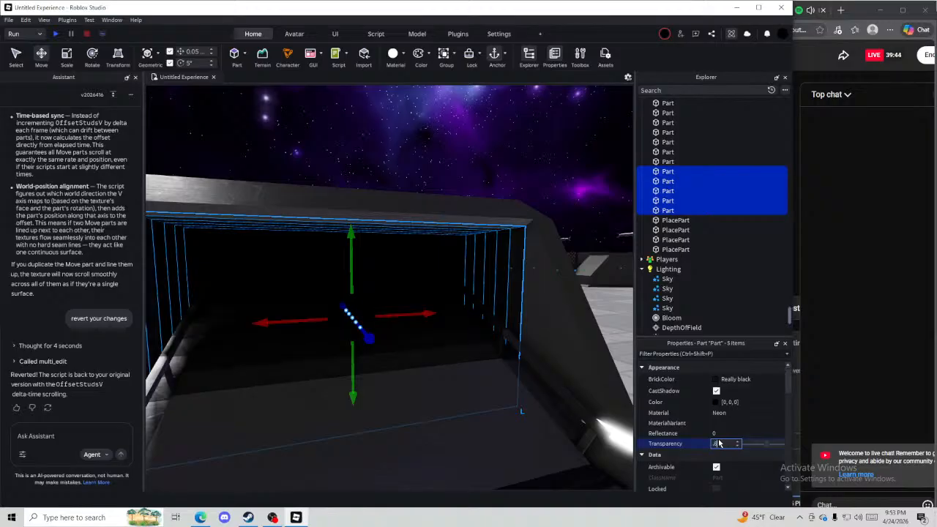
click(611, 343)
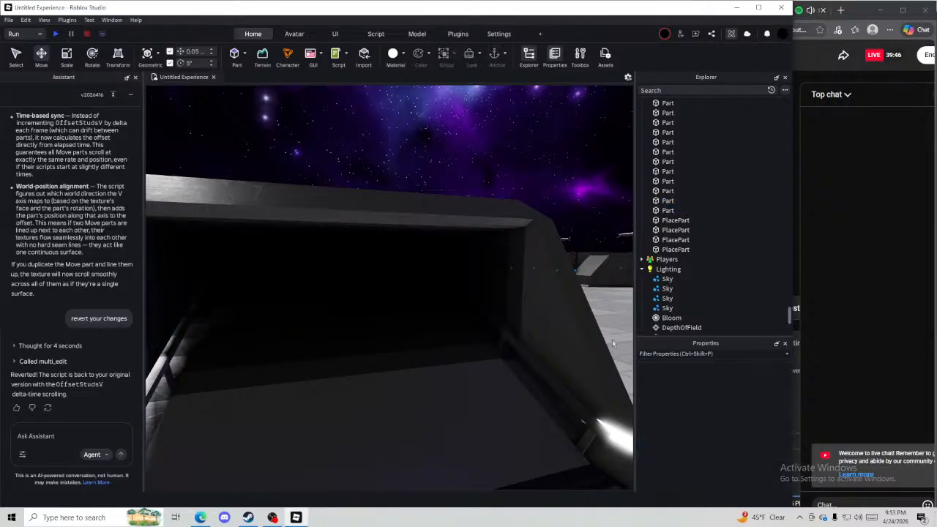
Examine the darkened opening of the end section from up close and from along the belt
key(s)
right_drag(611, 343, 594, 348)
key(s)
key(w)
key(a)
key(w)
key(w)
key(s)
key(s)
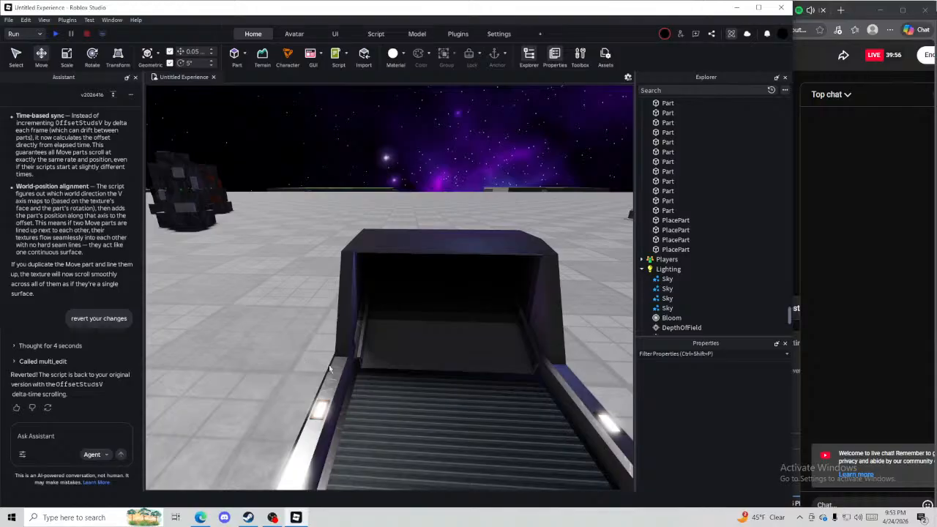
right_drag(328, 364, 326, 350)
right_drag(357, 307, 453, 370)
Copy the five parts of the Enter sign from the nearby blue-panelled machine and paste them on the conveyor's roof
key(s)
key(s)
key(w)
key(w)
key(w)
key(w)
right_drag(416, 343, 332, 311)
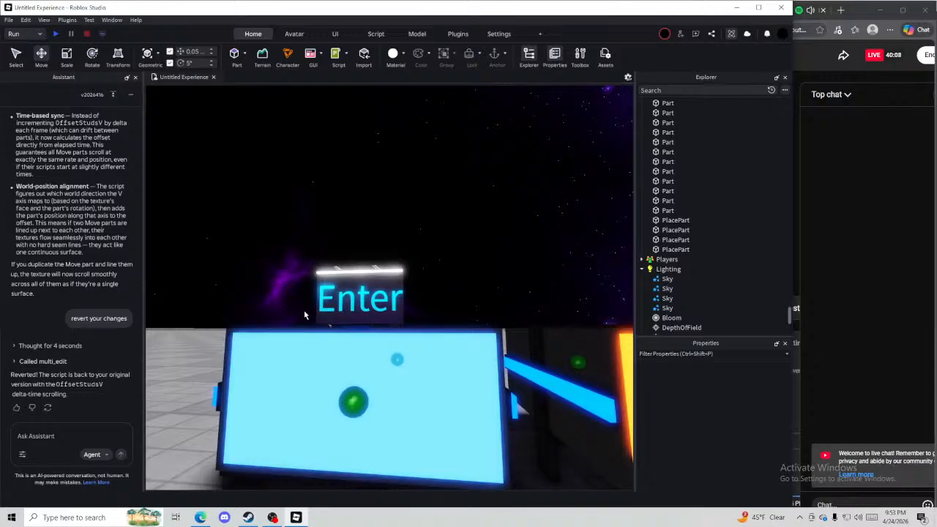
drag(304, 313, 399, 264)
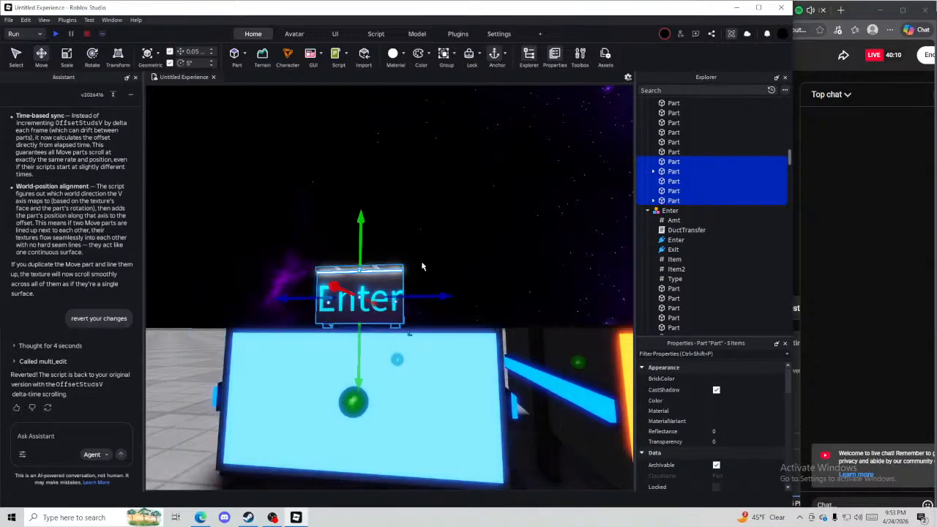
click(430, 259)
right_drag(429, 259, 430, 259)
key(w)
key(ctrl+v)
scroll(394, 256, up, 2)
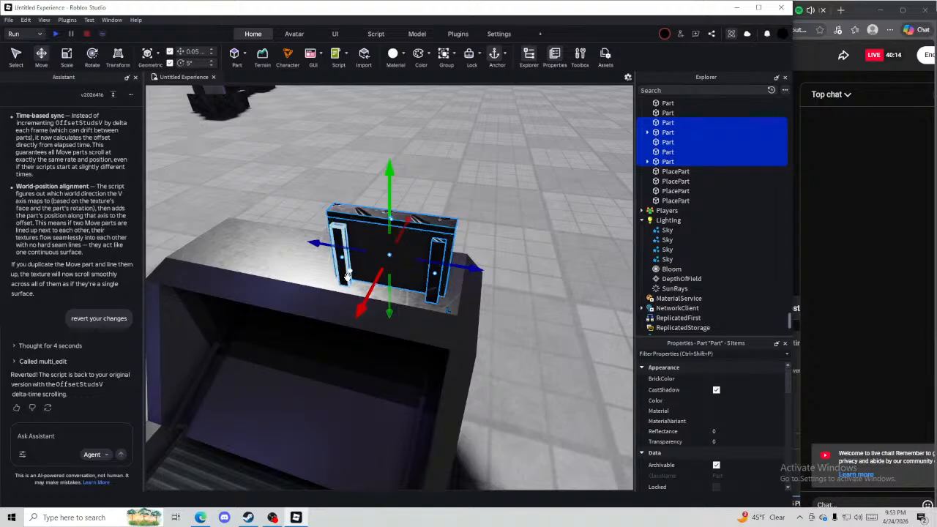
Rotate the pasted Enter sign to face the belt and position it on top of the roof
drag(361, 272, 358, 269)
key(r)
key(r)
key(a)
right_drag(358, 269, 361, 269)
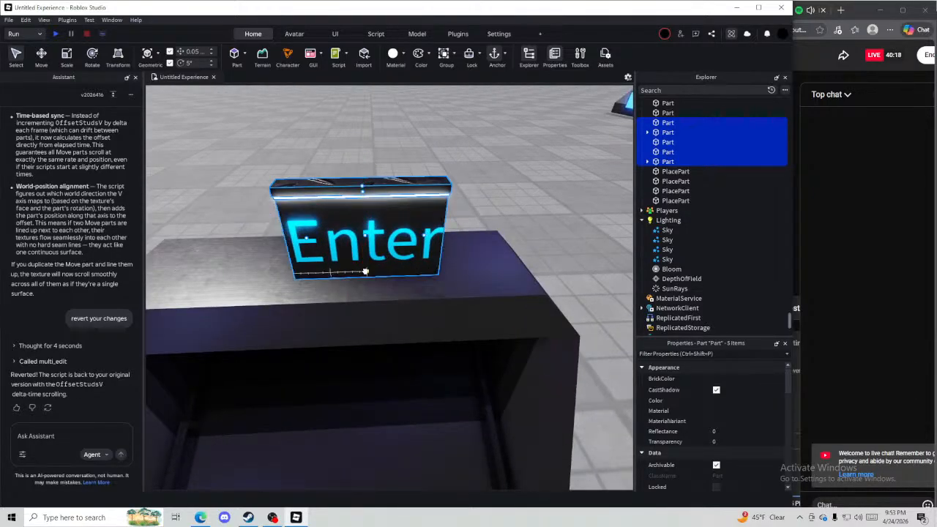
drag(365, 271, 393, 294)
key(a)
right_drag(393, 293, 393, 294)
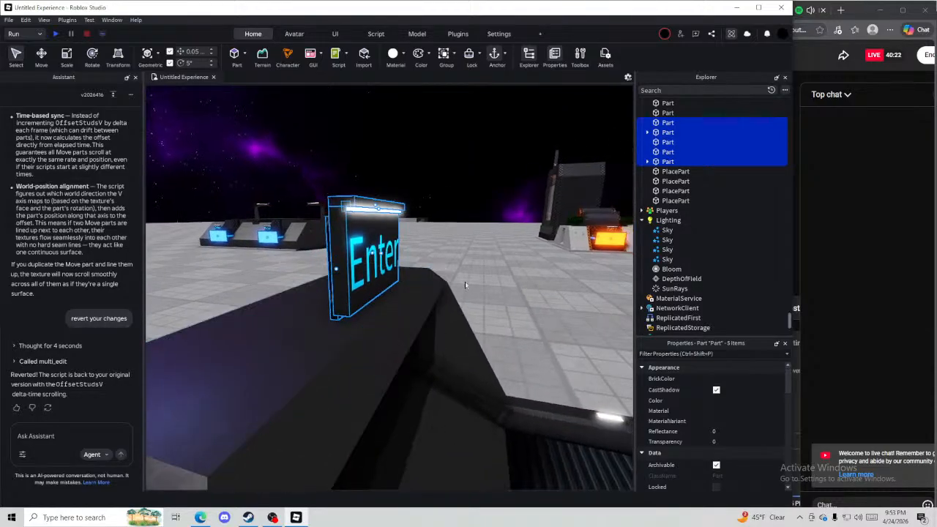
Examine the conveyor with its Enter sign from the front, inside the opening, and from the side
click(467, 282)
right_drag(490, 302, 491, 302)
key(d)
key(d)
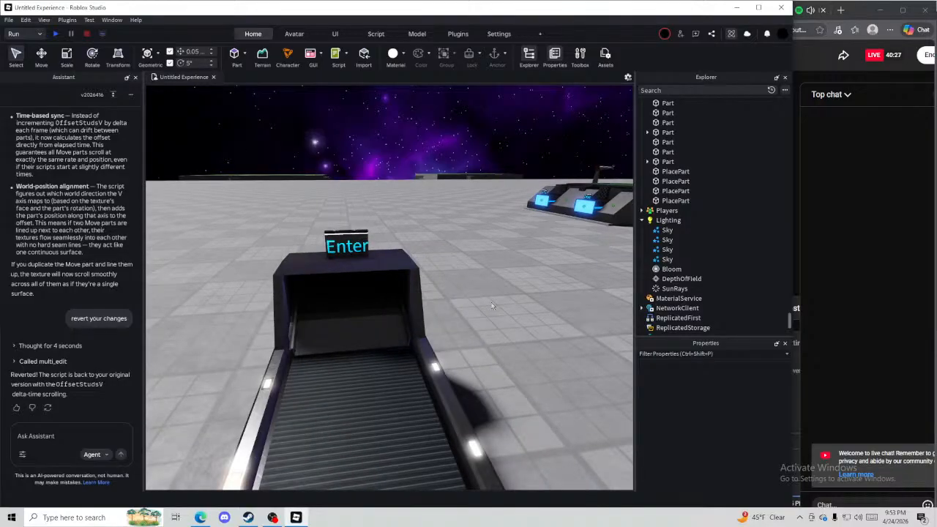
key(w)
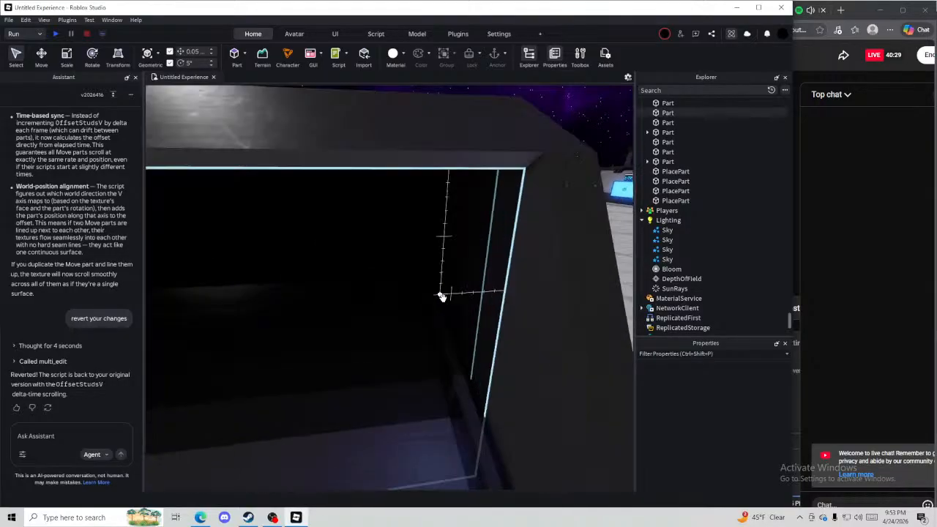
key(s)
right_drag(441, 297, 443, 298)
key(s)
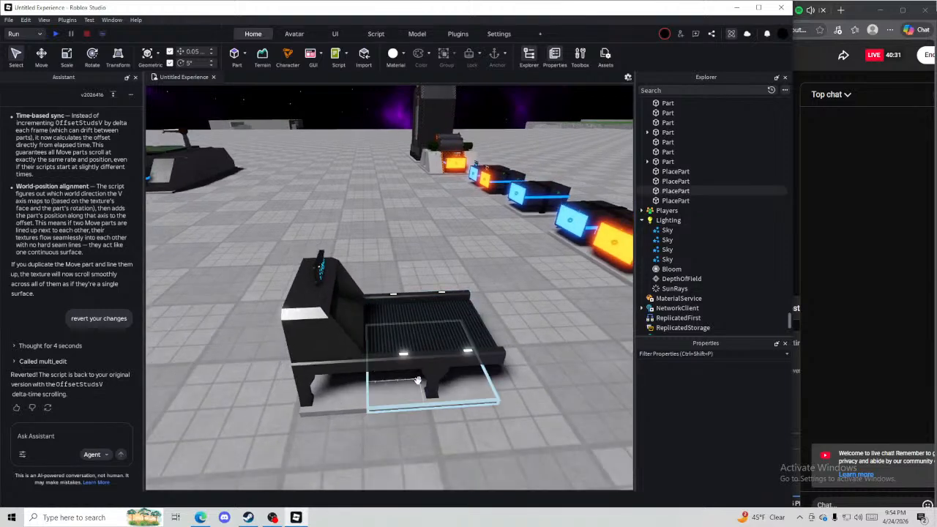
right_drag(405, 393, 408, 395)
key(s)
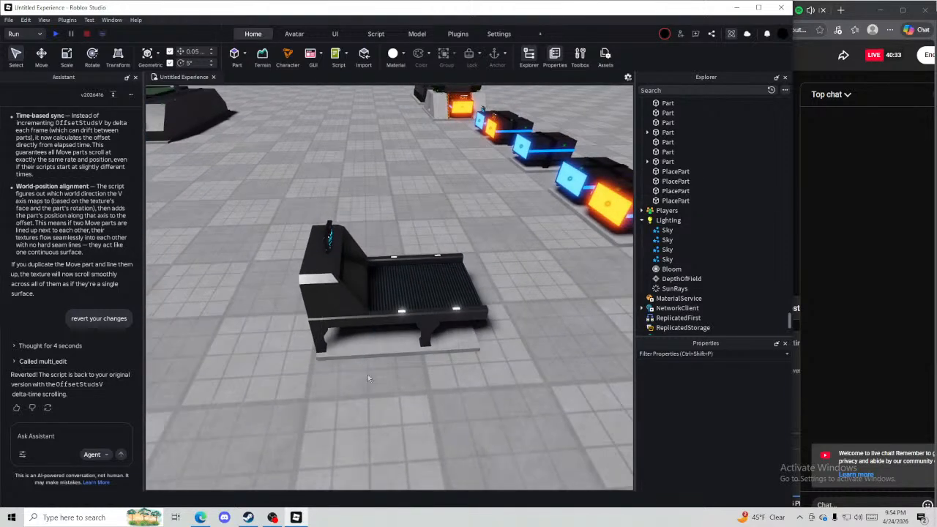
Select all parts of the belt section and group them into a model named Basic Conveyor
drag(367, 374, 462, 247)
right_drag(463, 247, 463, 248)
key(d)
click(453, 376)
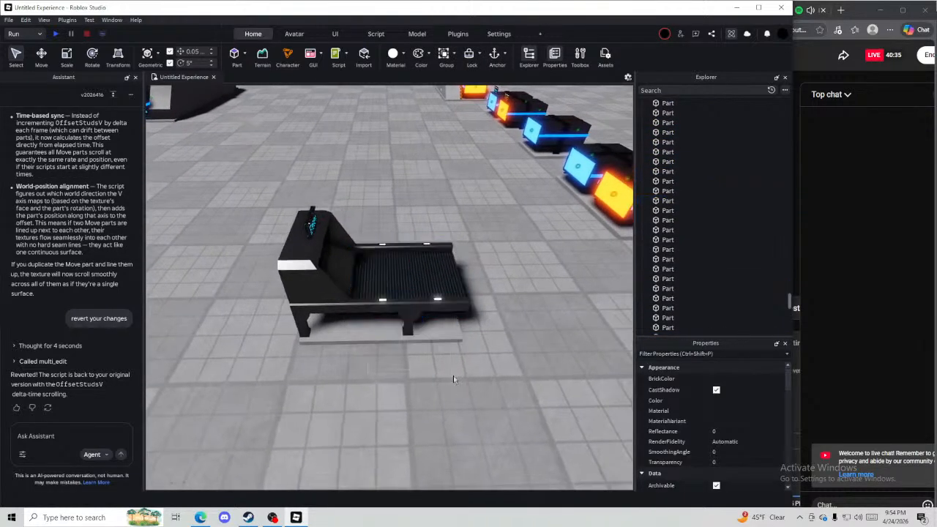
key(a)
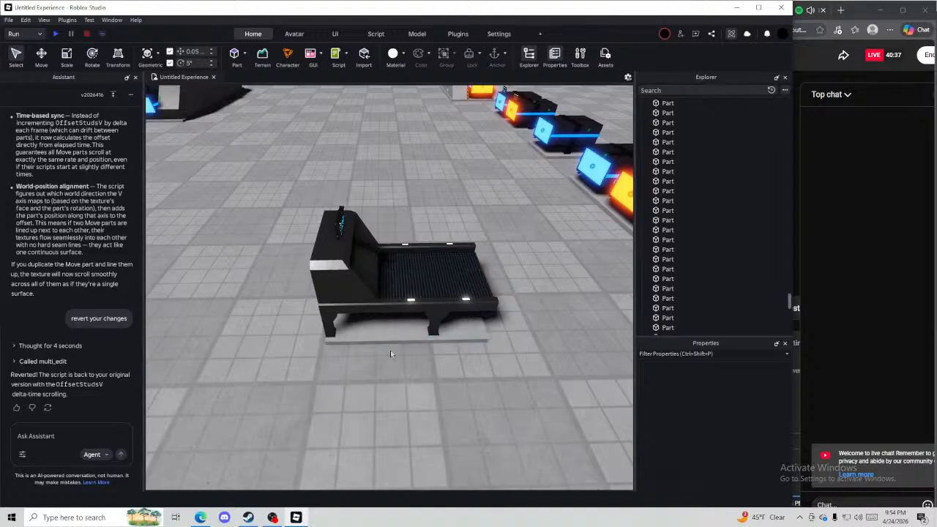
drag(431, 302, 519, 238)
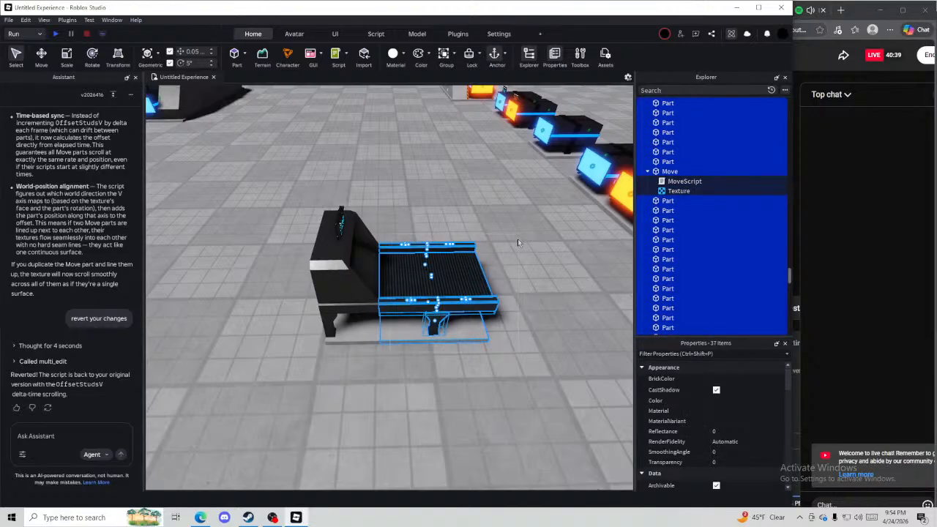
key(ctrl+g)
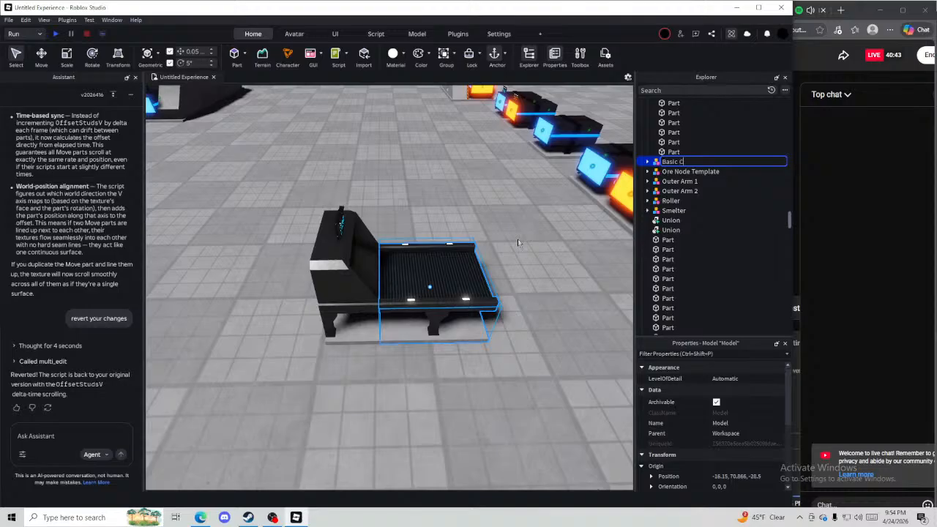
key(Return)
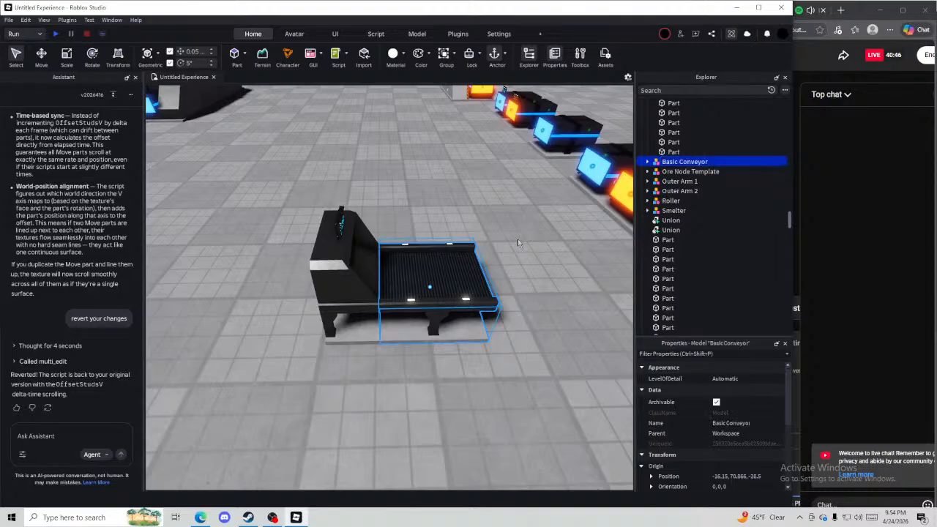
Move the Basic Conveyor model away from the roofed end section and group the end section's parts as a model named Enter
drag(395, 333, 462, 324)
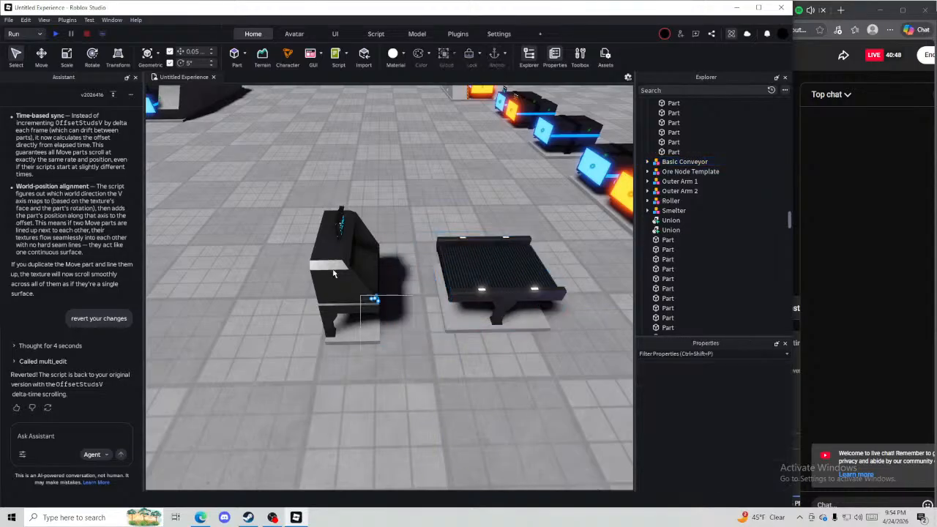
drag(333, 273, 267, 194)
key(ctrl+g)
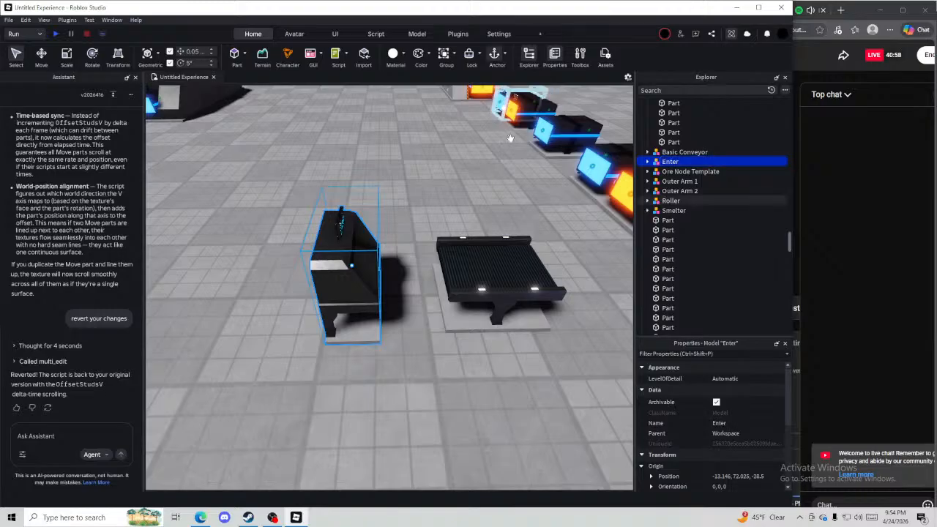
click(532, 248)
Duplicate the Smelter and place the copy near the new Enter section
click(468, 92)
right_drag(449, 95, 447, 89)
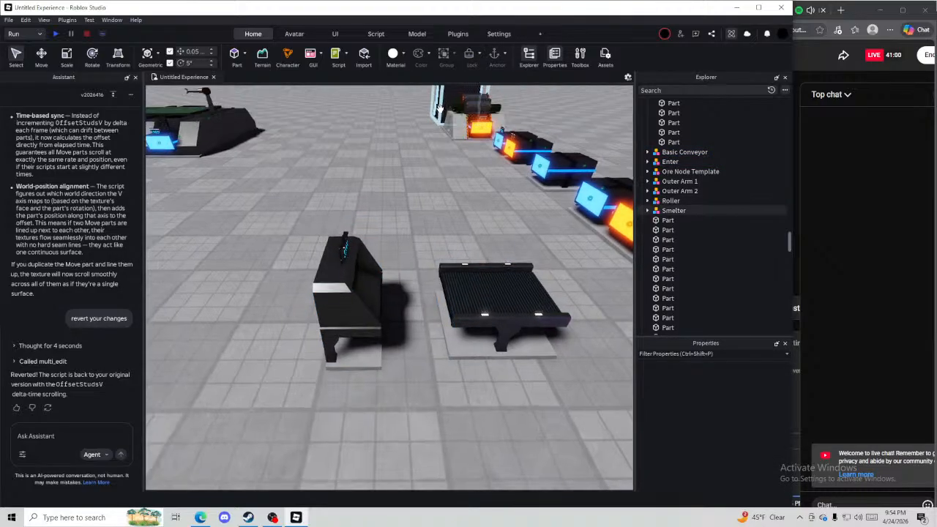
key(ctrl+d)
drag(439, 119, 311, 240)
Delete the old Enter model from the Smelter copy and ungroup the copy into its separate parts
click(468, 234)
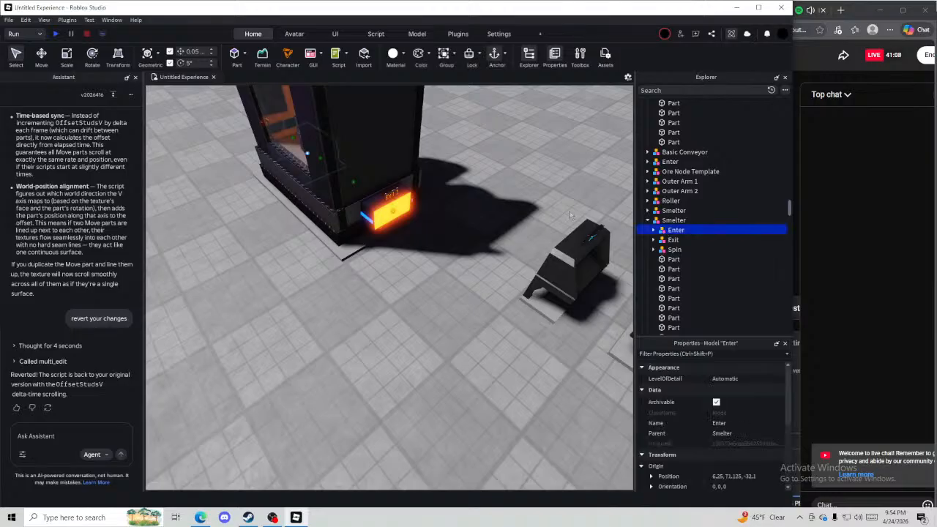
key(Delete)
click(333, 140)
key(ctrl+u)
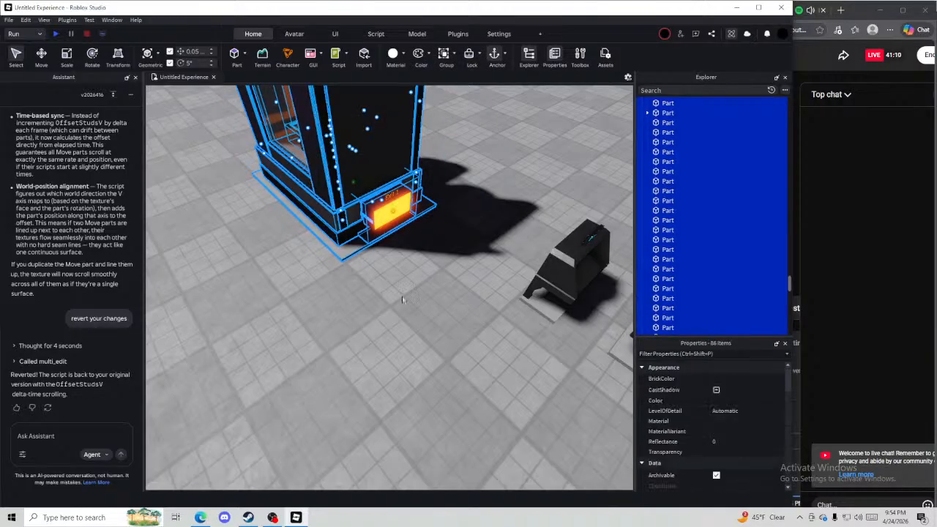
click(402, 296)
Turn the new Enter section 180 degrees and place it against the wall of the smelter copy with its opening facing outward
click(538, 301)
key(f)
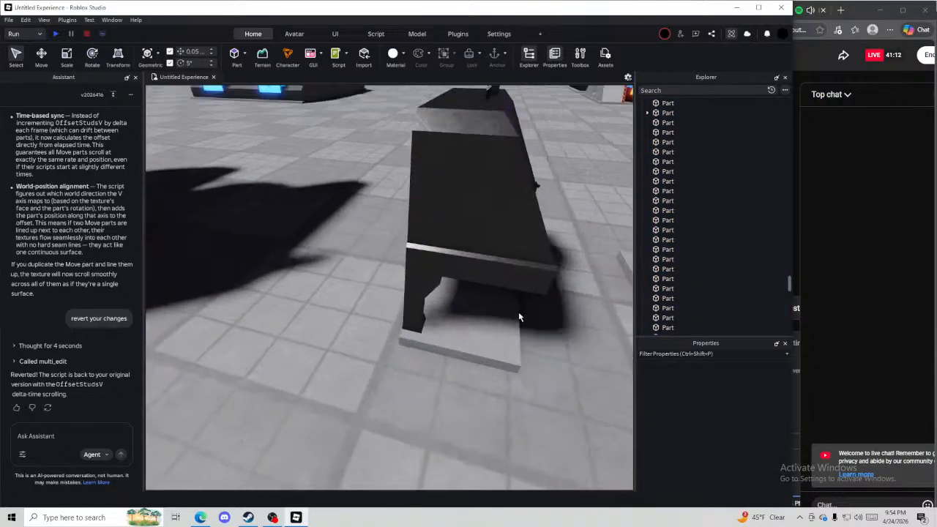
key(ctrl+2)
drag(519, 298, 472, 356)
click(570, 399)
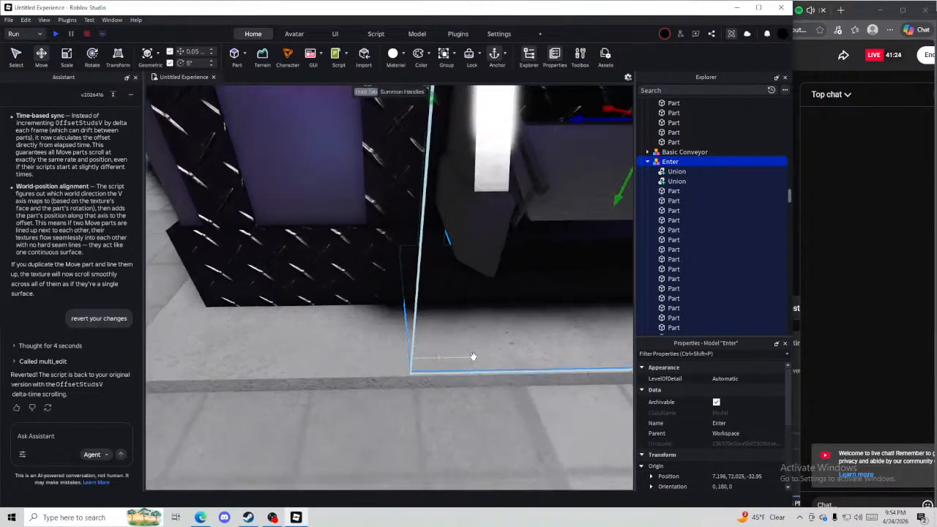
Snap the Enter section's lower corner to the edge of the smelter's base slab and slide it 1 stud along the wall
scroll(473, 356, up, 3)
right_drag(472, 356, 371, 307)
drag(368, 306, 379, 315)
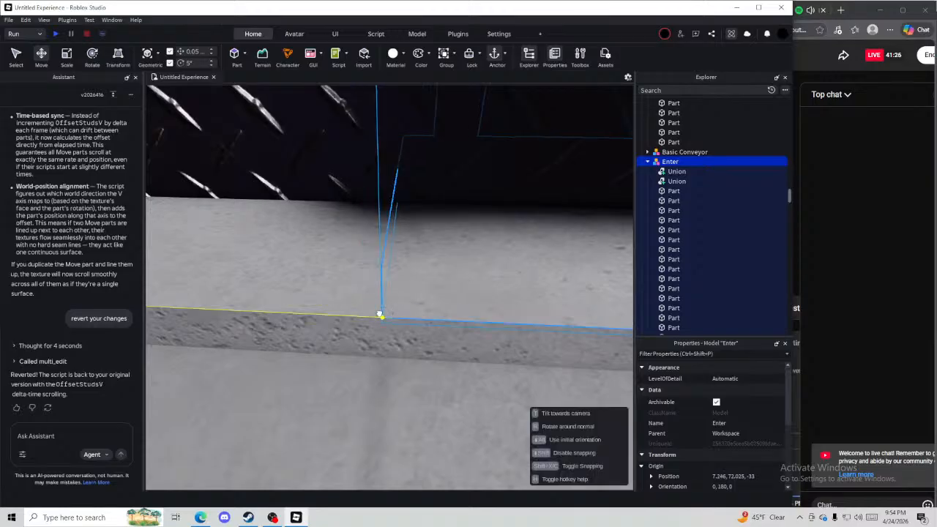
key(f)
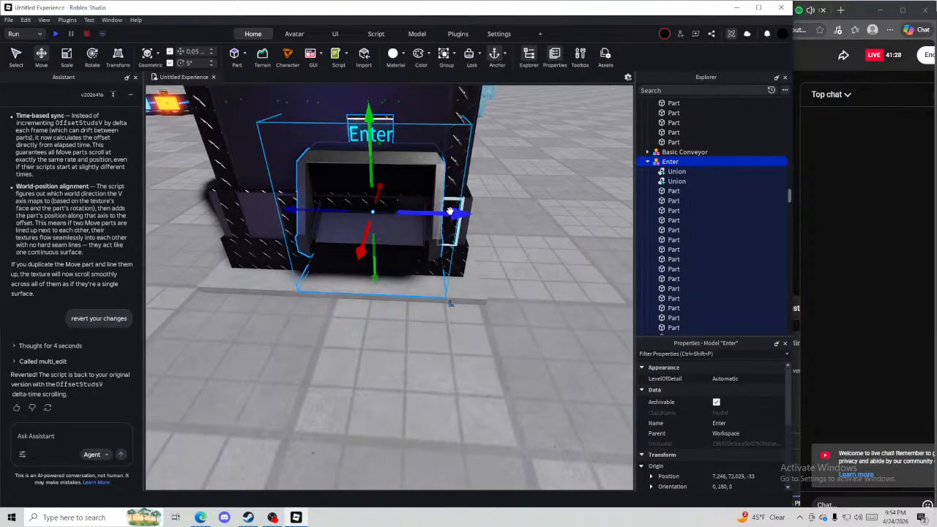
drag(450, 212, 411, 212)
click(470, 398)
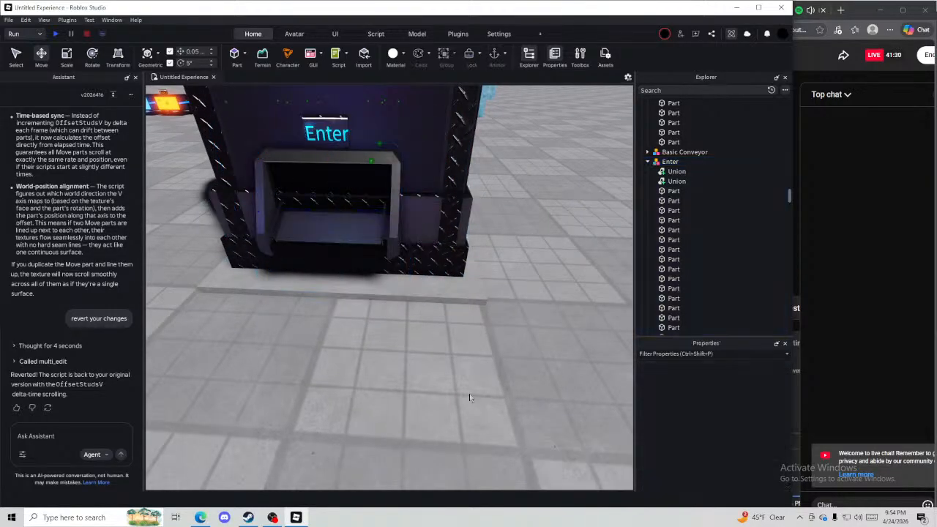
Try scaling down the Enter section from its smelter side so it no longer cuts into the wall, and undo the scaling
right_drag(470, 397, 391, 333)
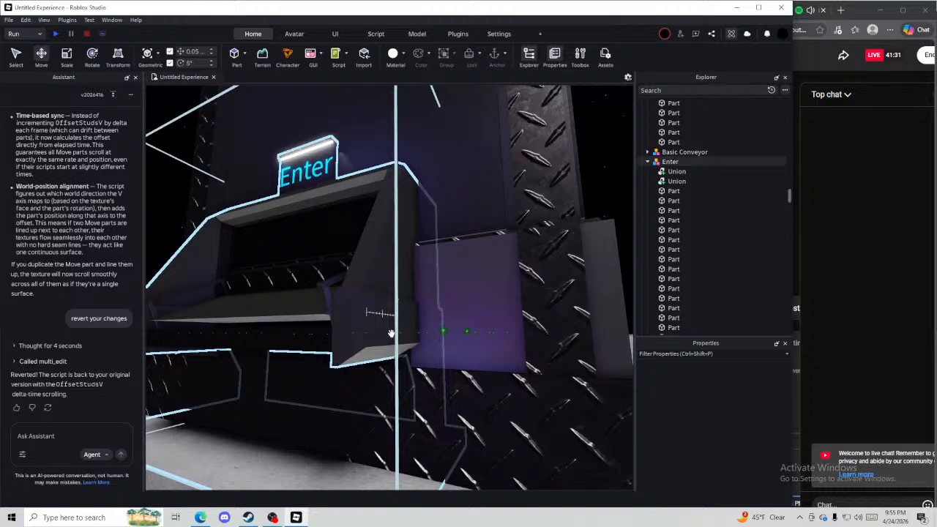
right_drag(322, 346, 327, 330)
click(328, 329)
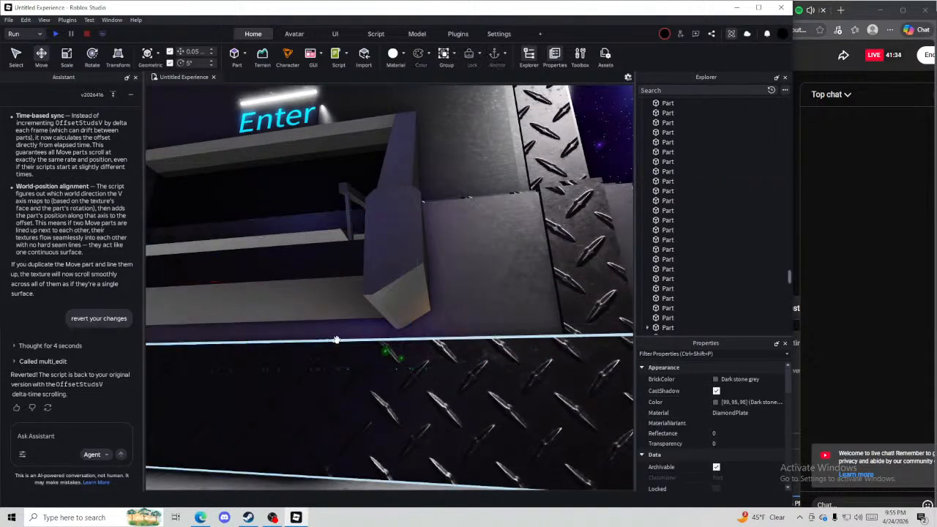
right_drag(469, 401, 506, 203)
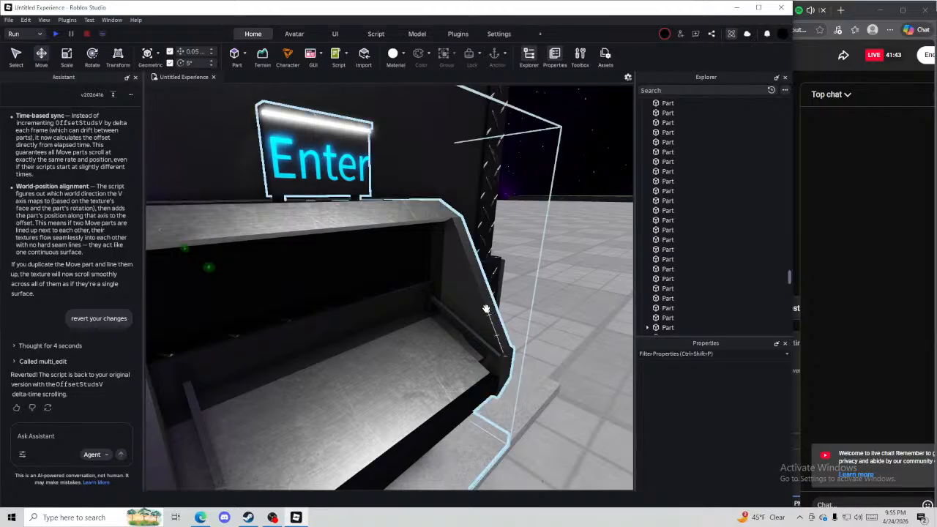
right_drag(367, 281, 390, 294)
click(386, 297)
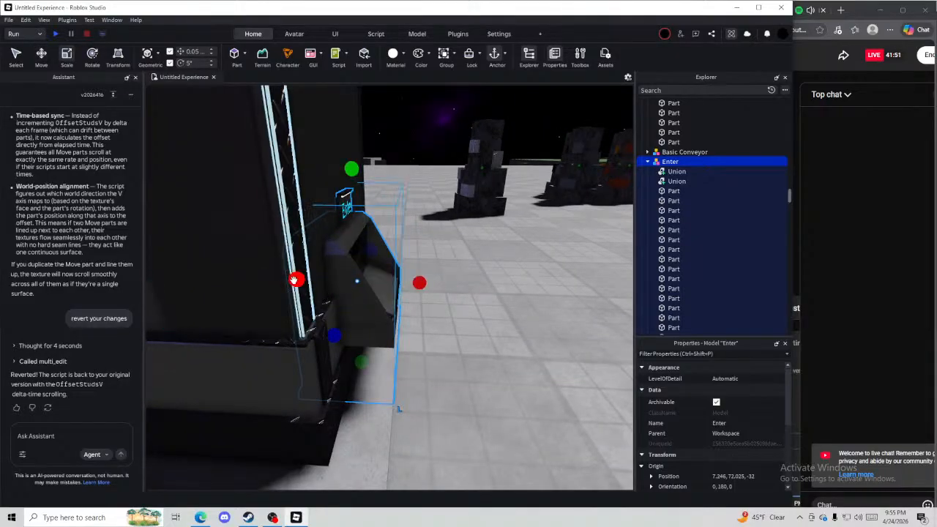
drag(296, 279, 318, 273)
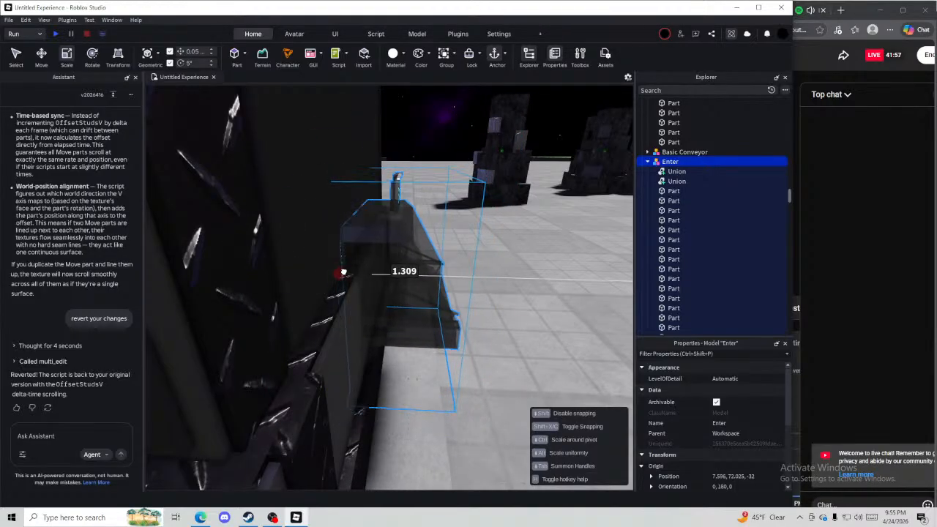
drag(344, 272, 343, 272)
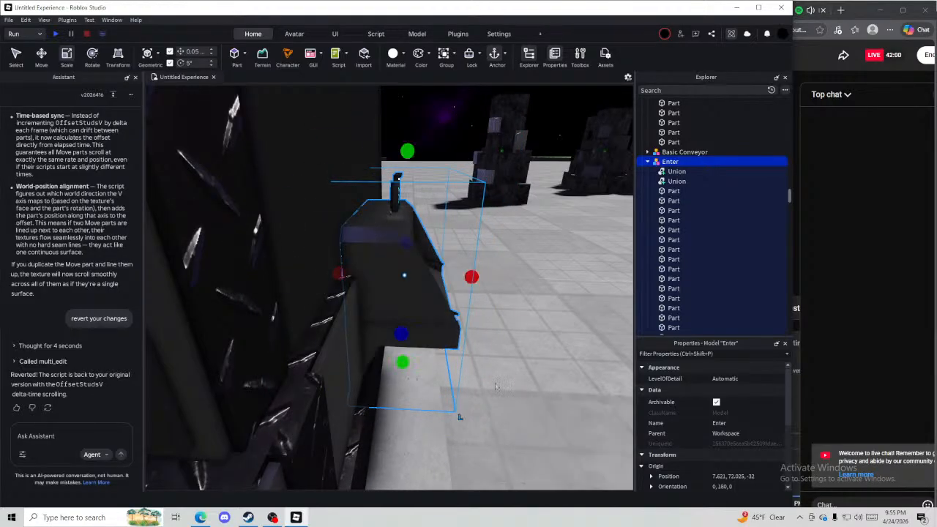
key(d)
right_drag(494, 382, 504, 407)
key(d)
click(502, 403)
key(d)
key(s)
key(ctrl+z)
click(504, 407)
Extend the smelter copy's concrete PlacePart slab outward on the side of the Enter section
key(w)
click(425, 313)
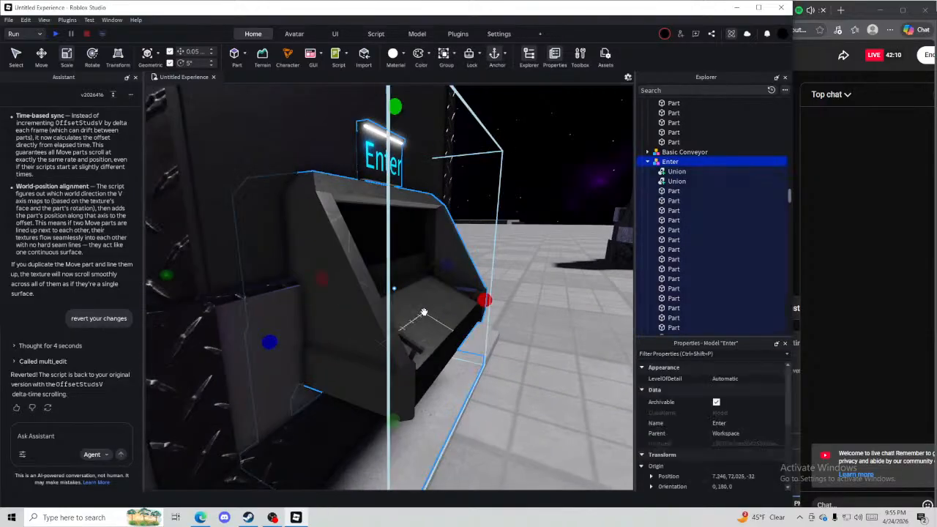
right_drag(424, 314, 414, 325)
click(410, 327)
click(409, 327)
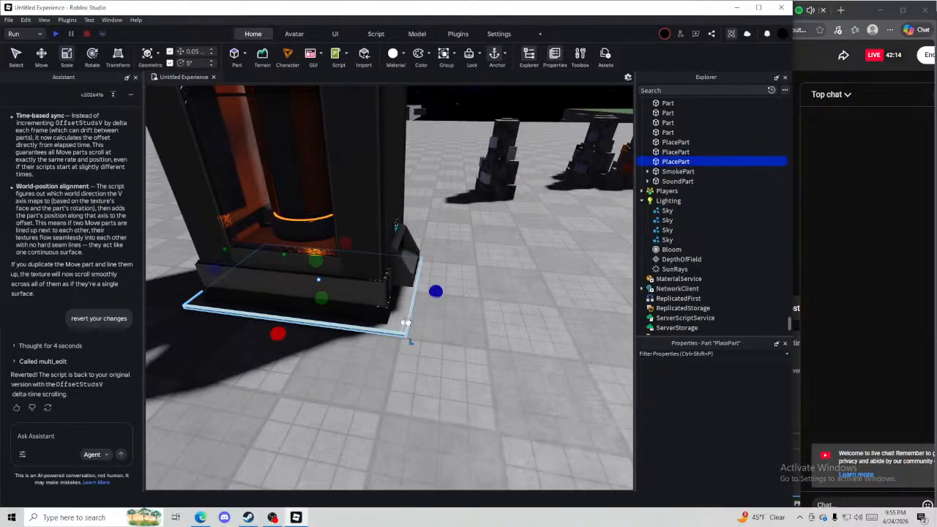
right_drag(405, 285, 407, 283)
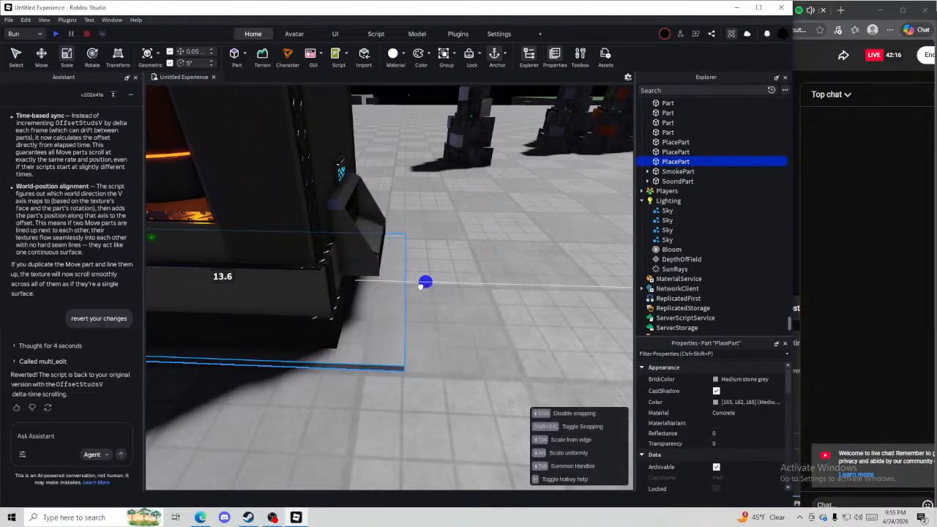
drag(426, 285, 424, 283)
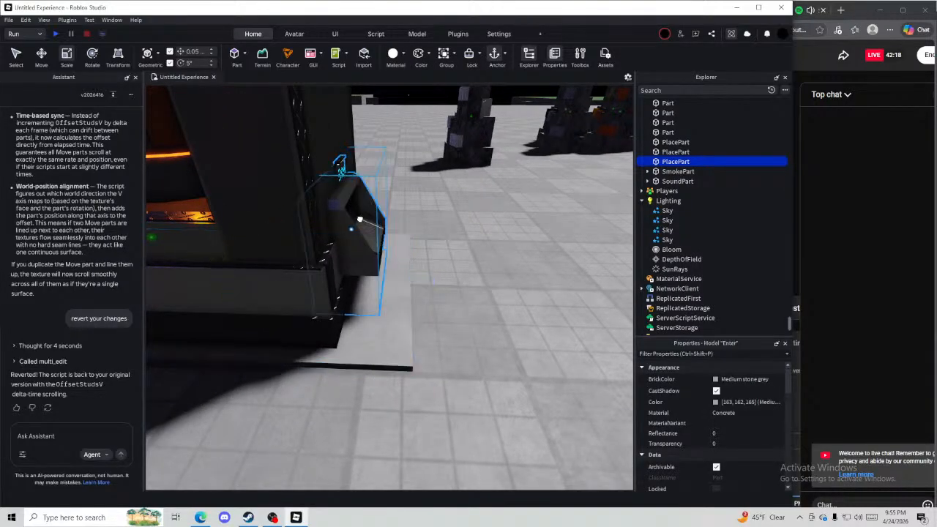
Move the Enter section outward from the smelter wall by about 1 stud
click(360, 219)
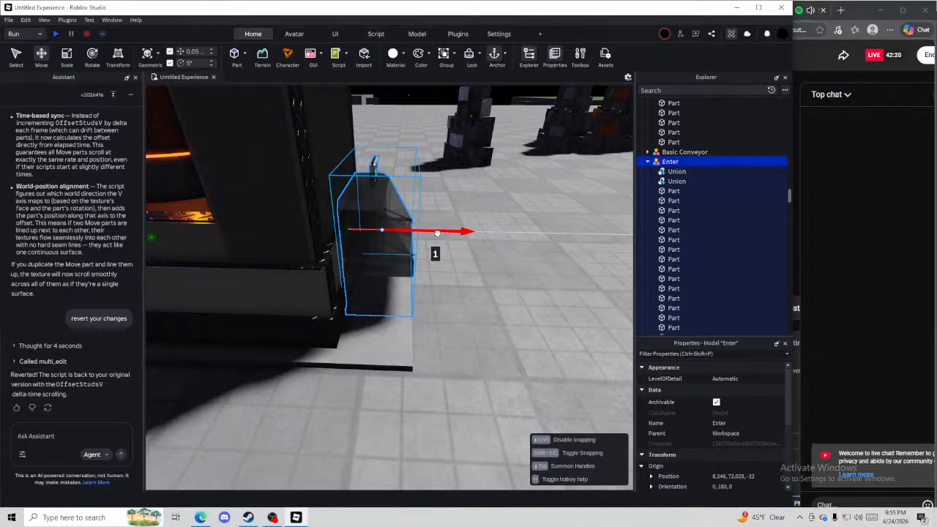
right_drag(482, 333, 431, 337)
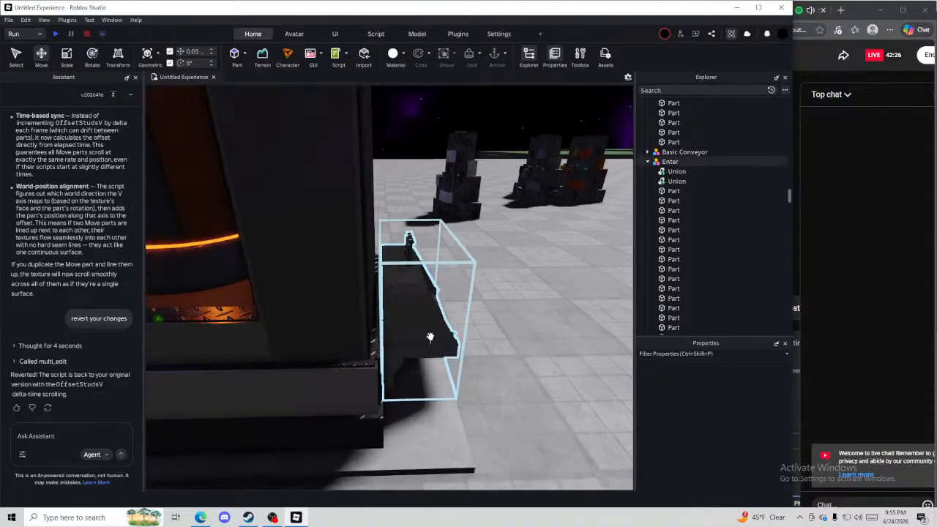
key(w)
right_drag(360, 324, 394, 382)
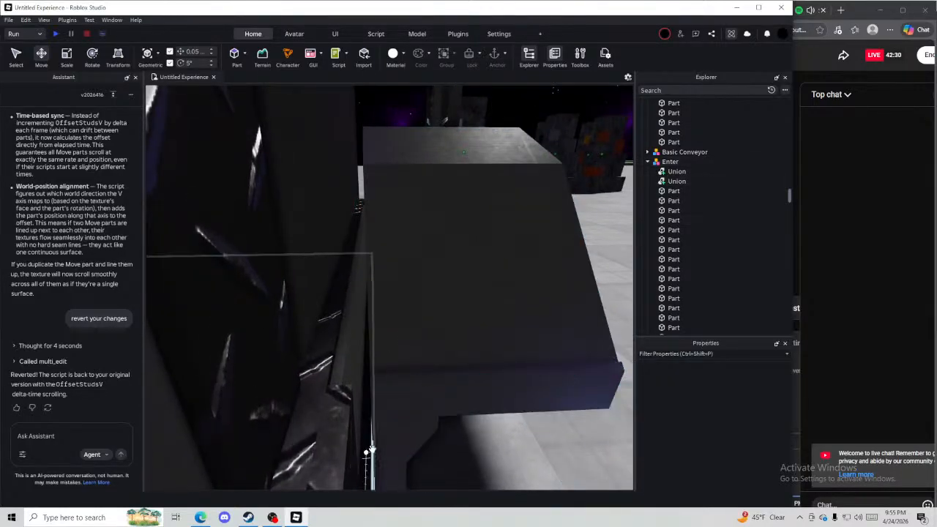
Shift both leg unions of the Enter section toward the smelter wall, moving the second leg 0.1 studs
right_drag(371, 447, 374, 363)
click(374, 363)
alt+click(376, 441)
alt+click(382, 424)
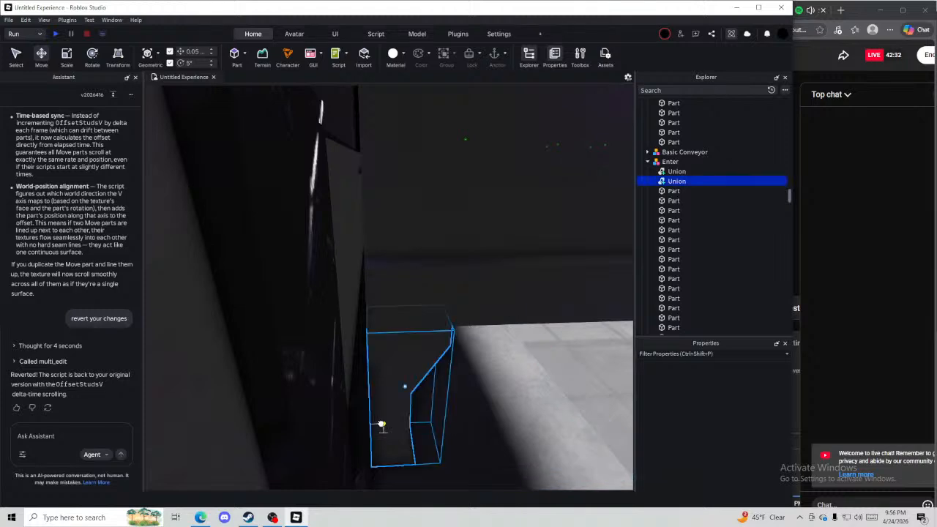
drag(441, 383, 432, 386)
right_drag(428, 386, 464, 276)
key(d)
alt+click(463, 281)
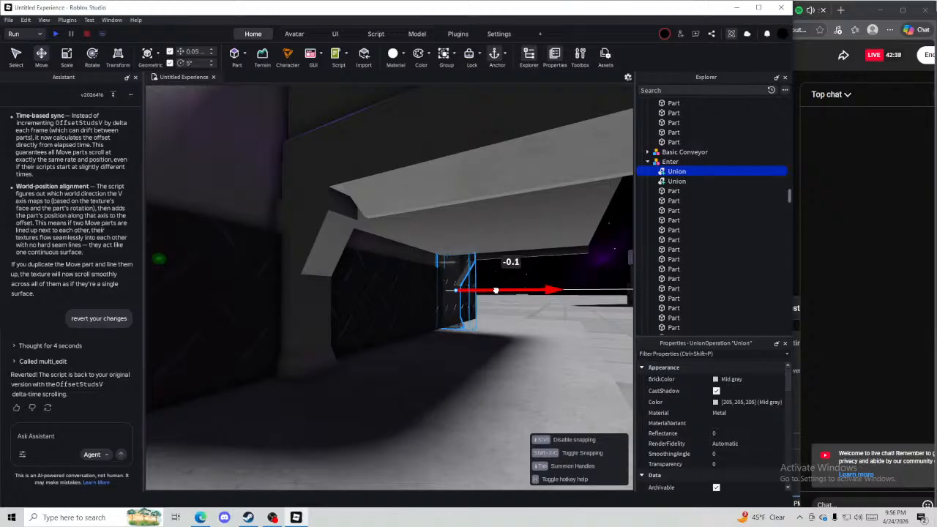
drag(495, 290, 496, 290)
Lengthen the Enter section's side beam and the inner trim part beside it toward the smelter wall
right_drag(496, 289, 496, 289)
key(a)
alt+click(348, 282)
key(ctrl+3)
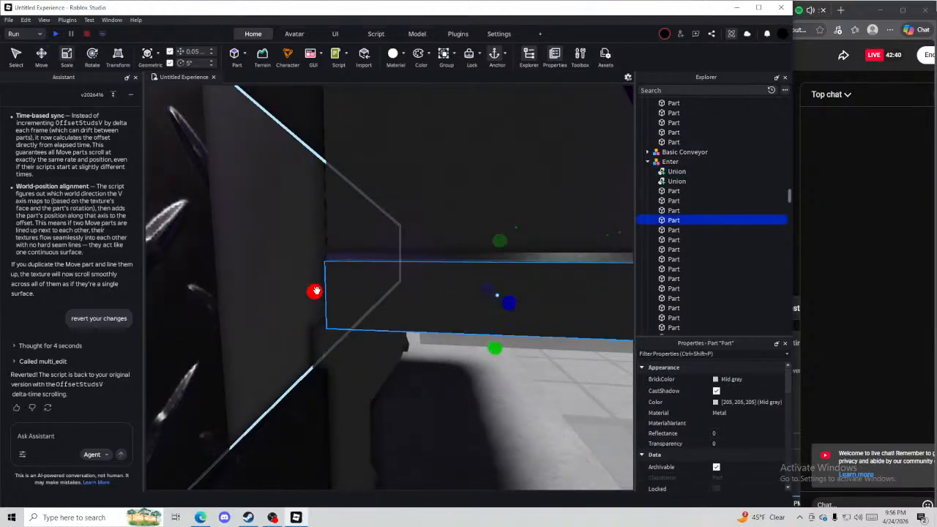
drag(315, 290, 302, 290)
key(q)
right_drag(446, 341, 445, 329)
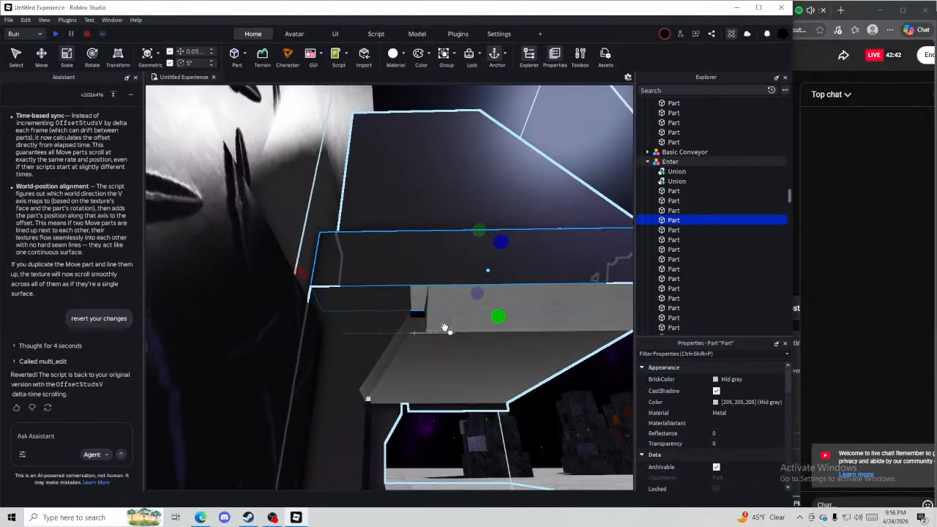
alt+click(440, 322)
drag(414, 310, 398, 310)
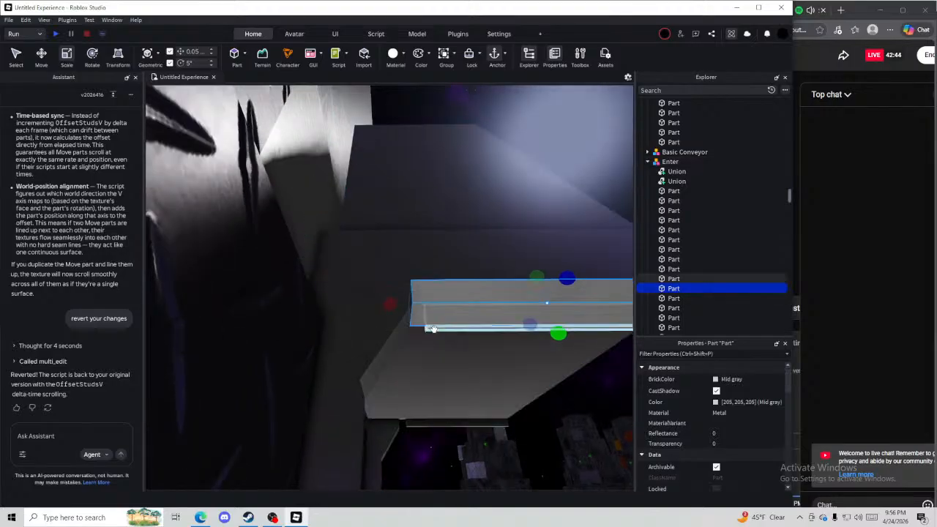
Lengthen the inner trim strip under the Enter section's side beam toward the smelter wall, flush with the beam's end
alt+click(430, 329)
click(386, 307)
scroll(385, 307, down, 5)
key(ctrl+z)
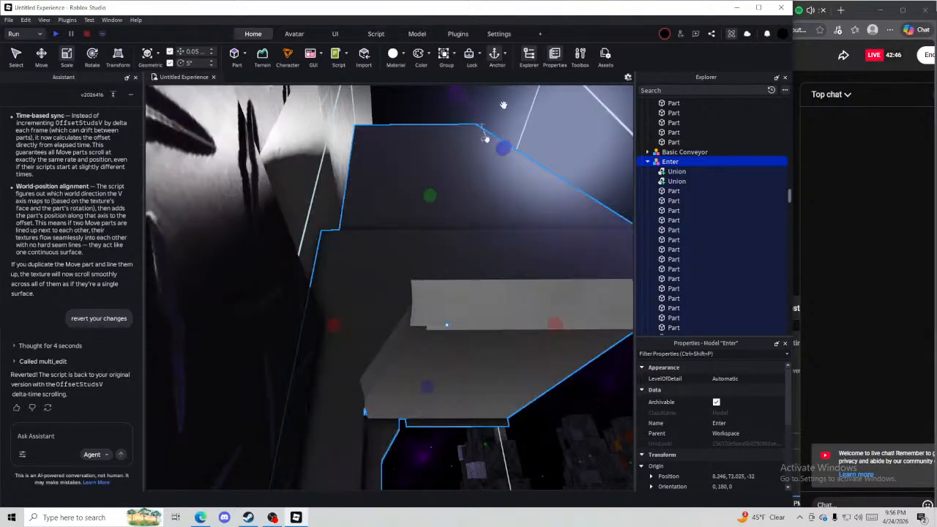
click(498, 114)
alt+click(426, 327)
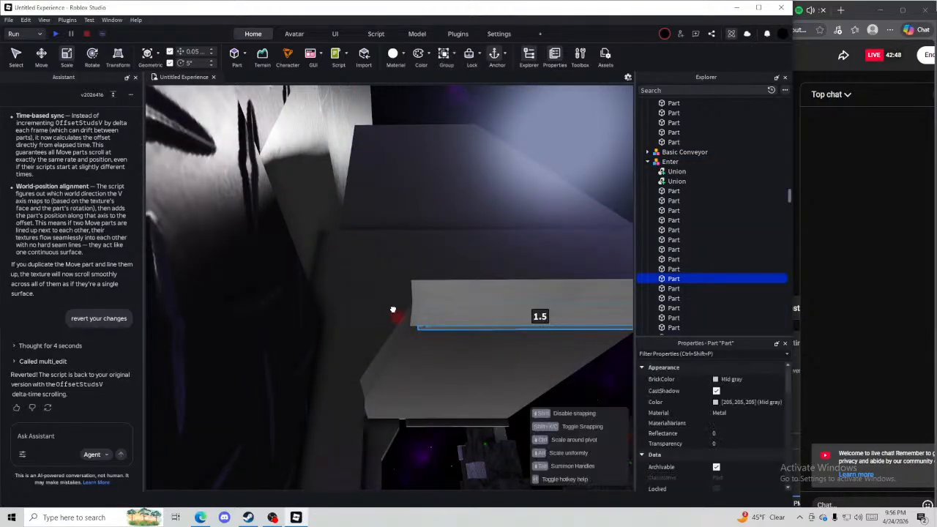
click(819, 323)
click(540, 267)
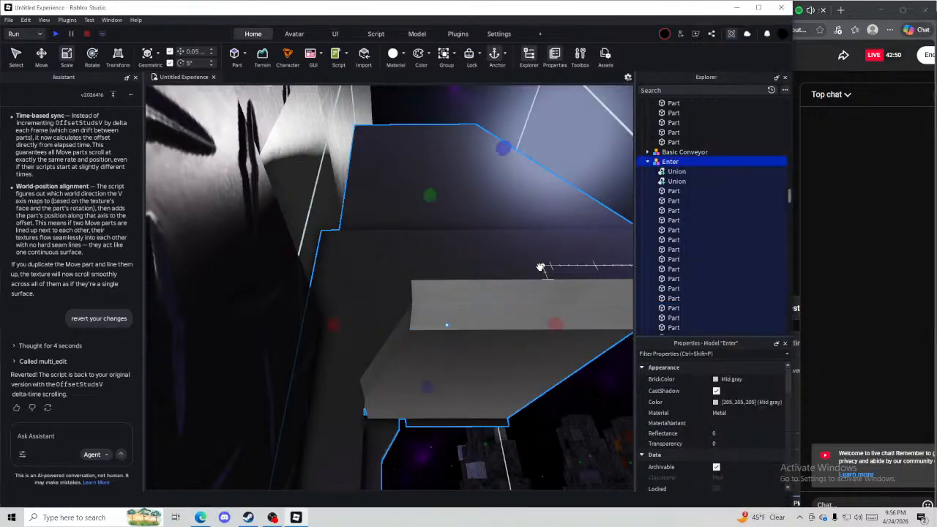
right_drag(540, 268, 540, 268)
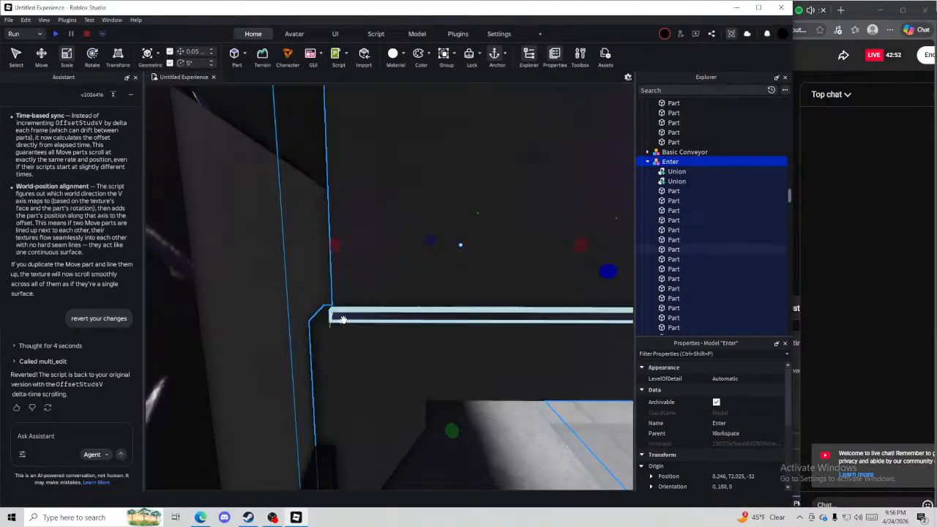
Lengthen the Enter section's thin side strip and the large side panel next to it toward the smelter wall
drag(320, 309, 302, 310)
alt+click(341, 234)
drag(311, 154, 286, 144)
right_drag(307, 151, 307, 151)
drag(346, 322, 325, 317)
key(e)
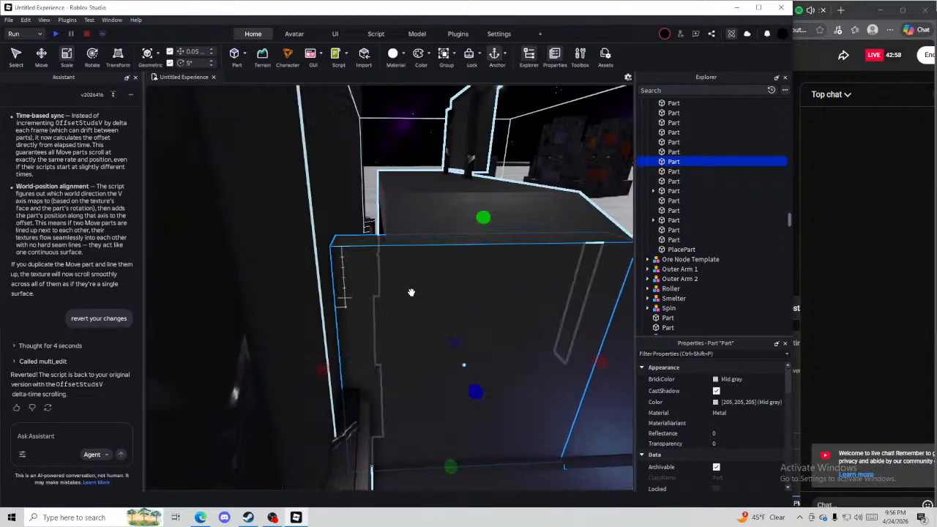
Lengthen the angled panel above the Enter section's side panel toward the smelter wall
alt+click(417, 206)
drag(363, 218, 306, 216)
key(e)
right_drag(304, 216, 304, 216)
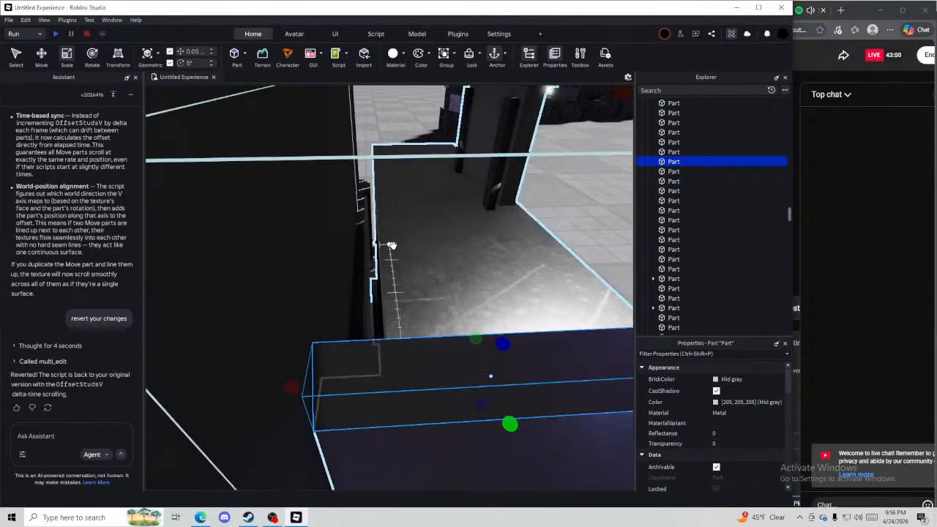
Lengthen the Enter section's top cover and the angled panel on its far edge toward the smelter wall
alt+click(390, 247)
drag(361, 204, 327, 206)
right_drag(327, 205, 328, 206)
key(w)
alt+click(386, 285)
drag(351, 284, 346, 283)
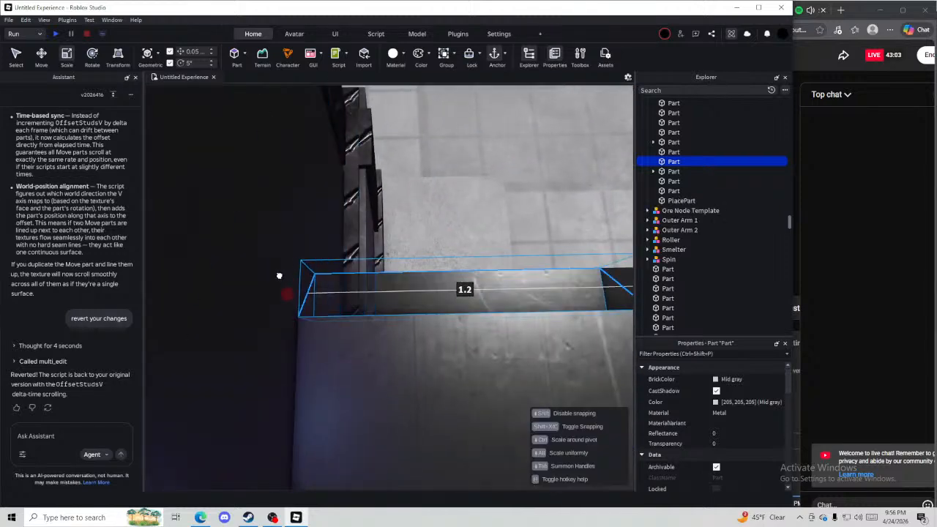
drag(279, 276, 278, 273)
key(w)
right_drag(279, 272, 278, 273)
Lengthen the Enter section's opposite side panel and the trim strip along its lower edge toward the smelter wall
alt+click(347, 284)
drag(415, 269, 457, 266)
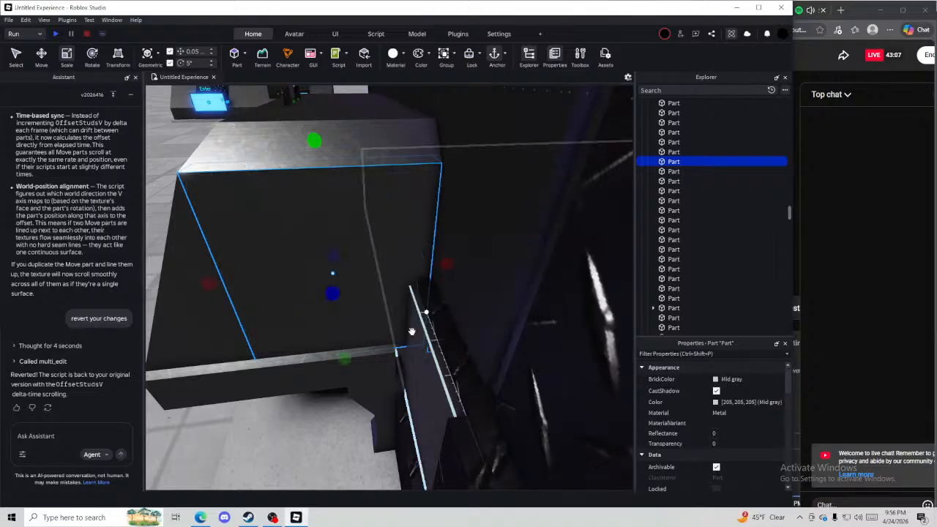
alt+click(383, 357)
drag(414, 349, 424, 346)
alt+click(401, 349)
key(w)
right_drag(425, 346, 424, 345)
Inspect from the front and the sides how the Enter section meets the smelter wall
key(s)
click(520, 442)
key(a)
right_drag(520, 443, 497, 435)
key(s)
key(w)
key(d)
key(s)
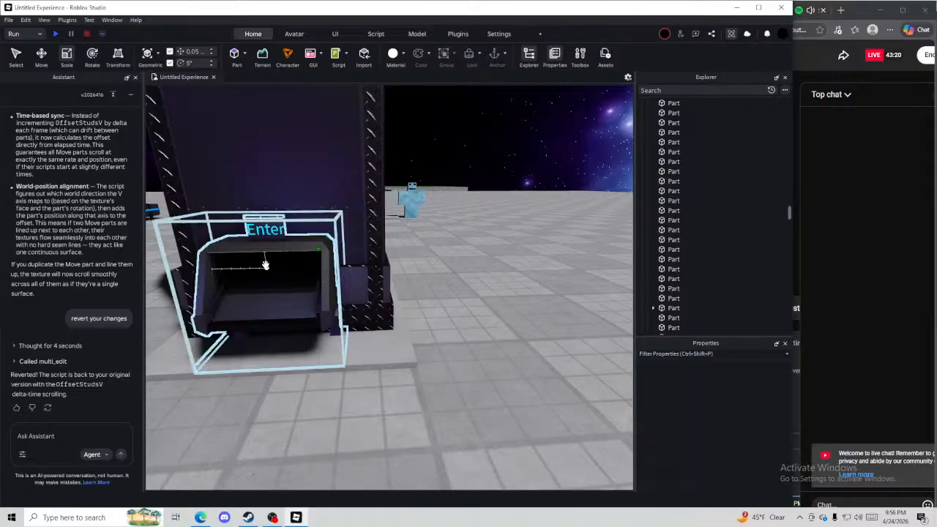
key(a)
right_drag(366, 283, 393, 284)
key(a)
Delete all parts of the Enter sign on top of the Enter section, including its light and text part
click(429, 258)
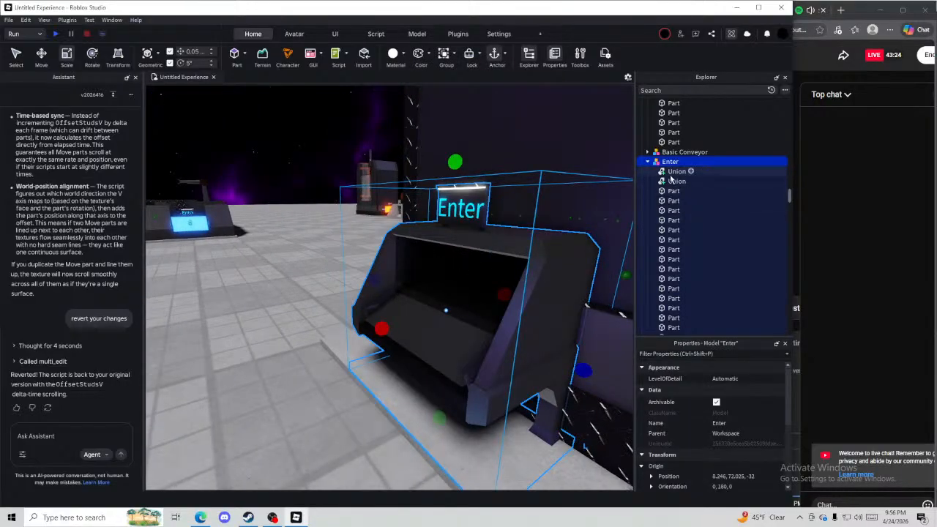
scroll(670, 199, up, 5)
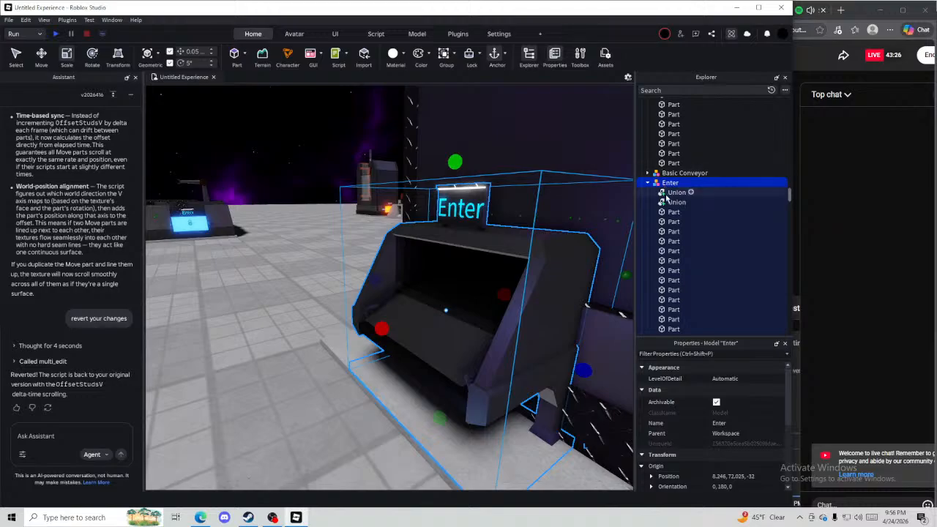
right_drag(469, 196, 468, 200)
key(d)
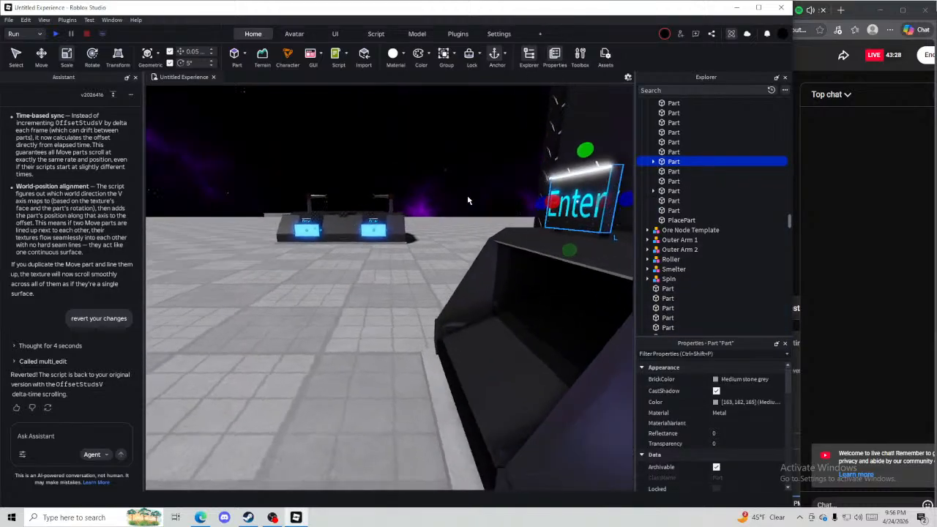
click(433, 176)
key(d)
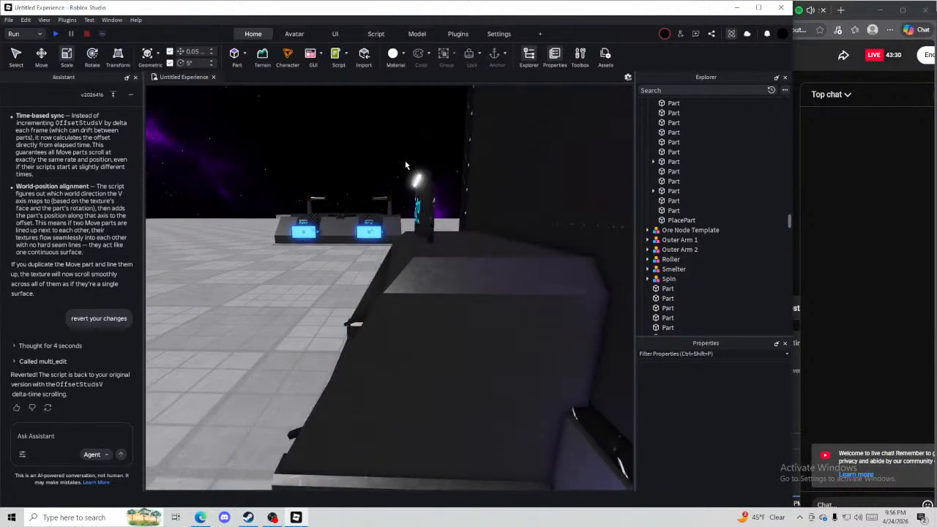
drag(405, 161, 440, 232)
key(f)
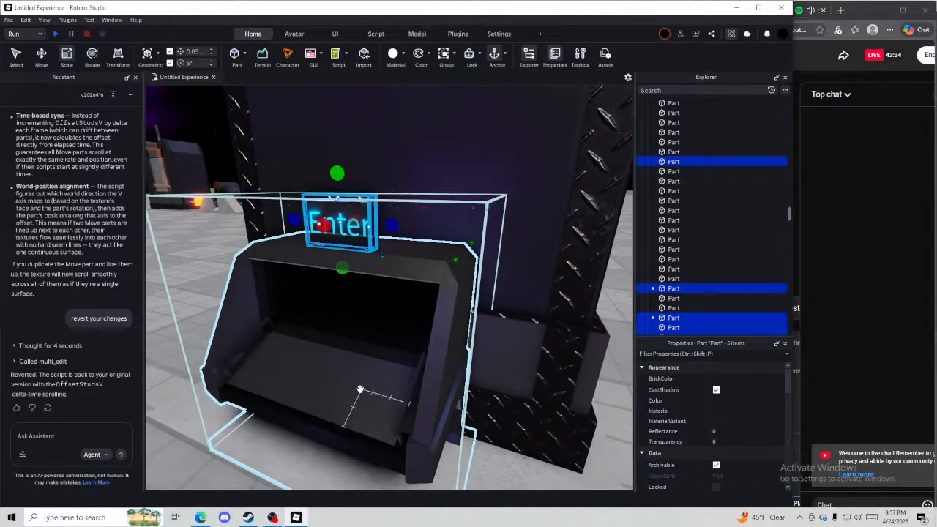
key(Delete)
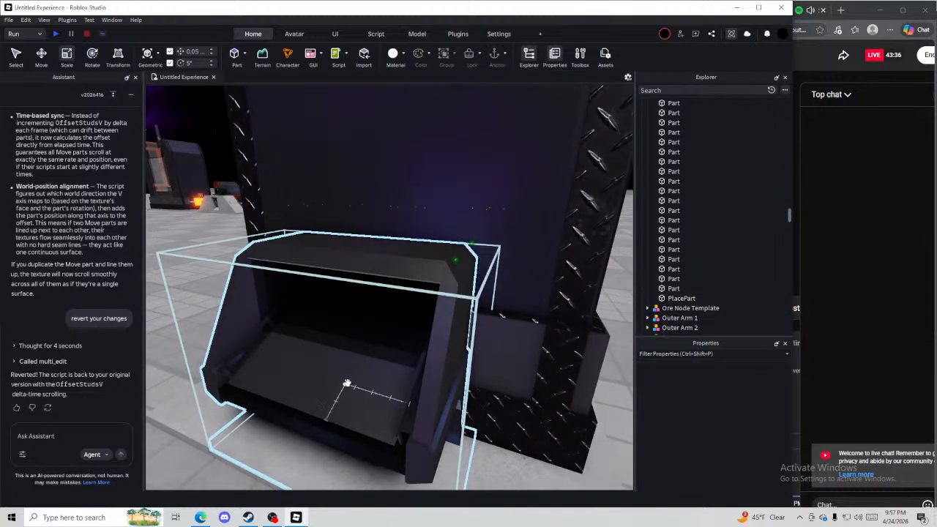
Select the five parts of the Exit 1 sign on the orange exit model
right_drag(369, 279, 369, 280)
key(w)
key(w)
right_drag(433, 249, 433, 249)
right_drag(367, 247, 366, 248)
key(w)
click(381, 223)
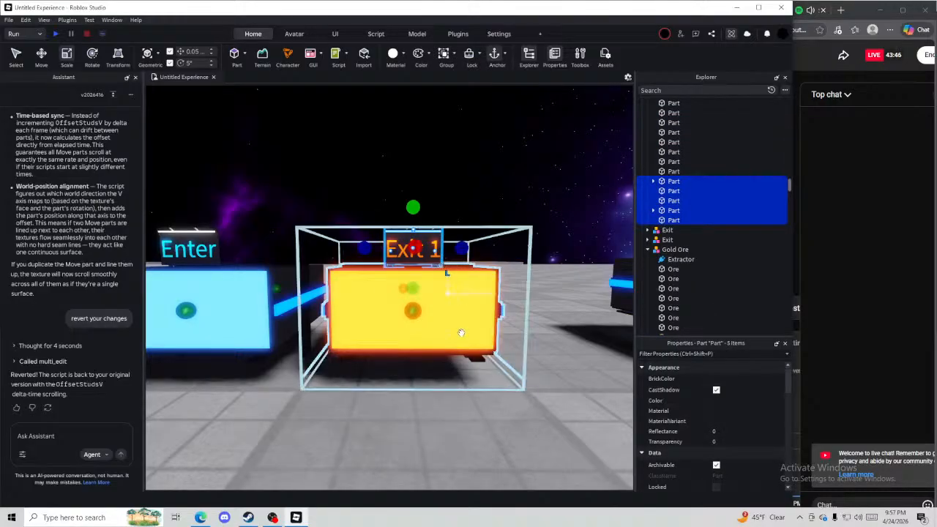
Paste the Exit 1 sign parts into the Enter chute model on the smelter's side
key(s)
click(491, 397)
right_drag(491, 397, 491, 398)
key(w)
key(s)
key(w)
right_drag(548, 368, 547, 368)
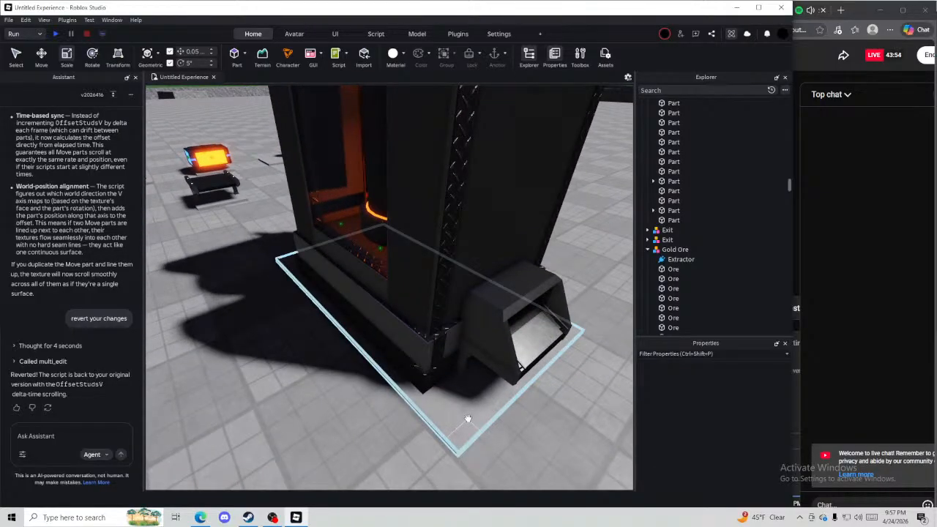
click(509, 355)
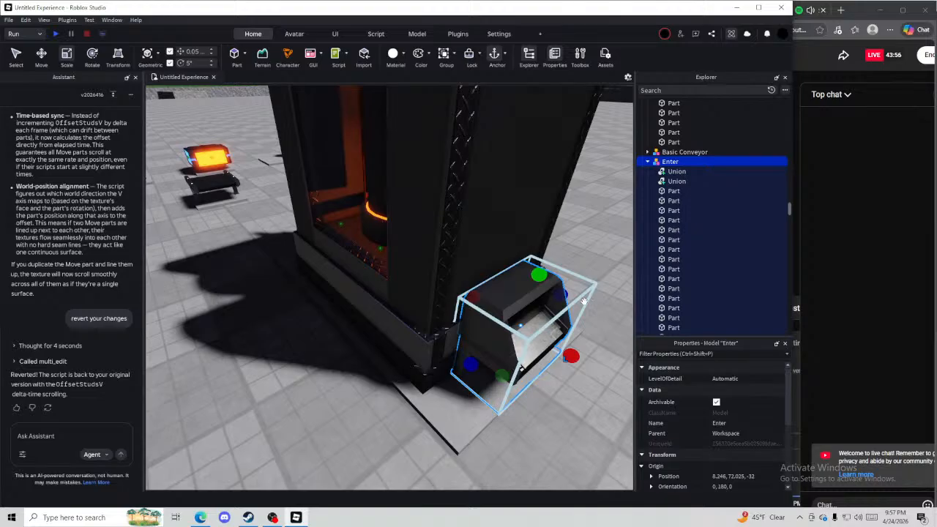
key(ctrl+shift+v)
Select the five parts of the Exit 1 sign and seat them on top of the Enter chute
key(w)
right_drag(557, 306, 557, 306)
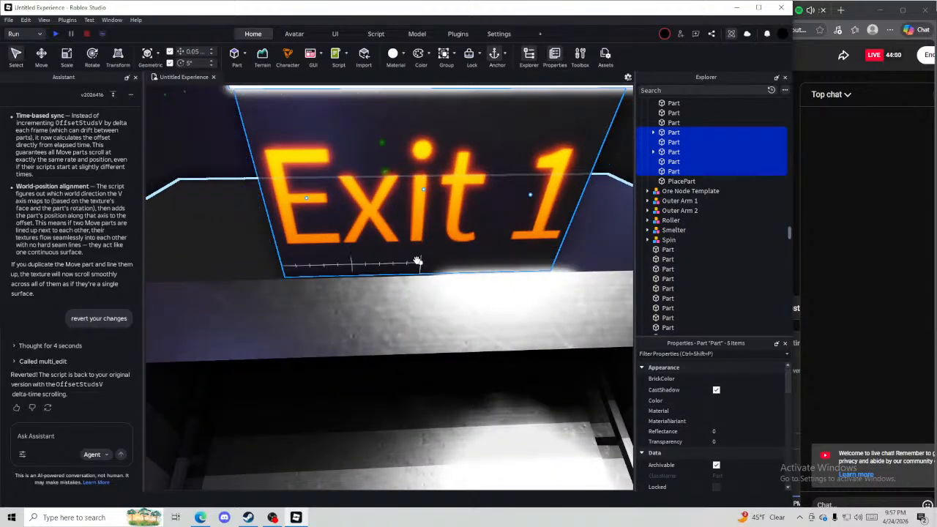
click(417, 261)
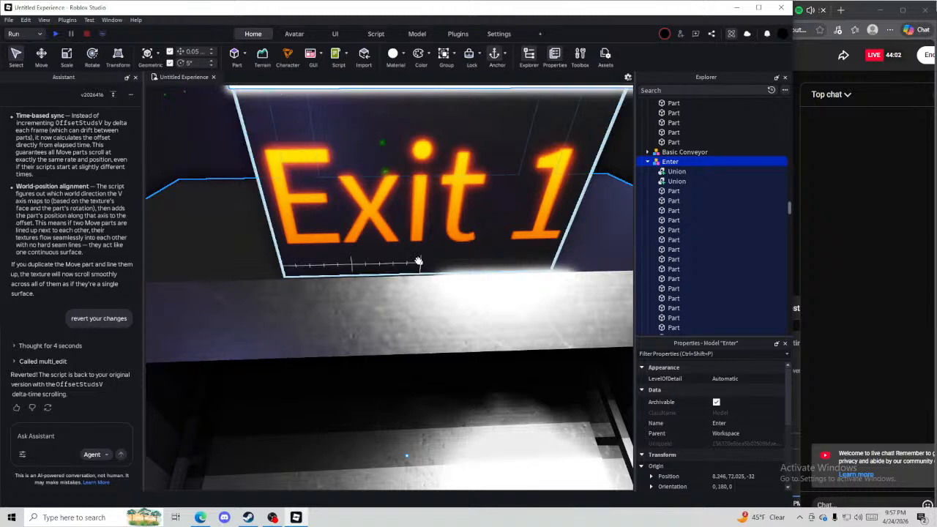
alt+click(395, 221)
key(a)
right_drag(391, 218, 391, 218)
ctrl+alt+click(418, 149)
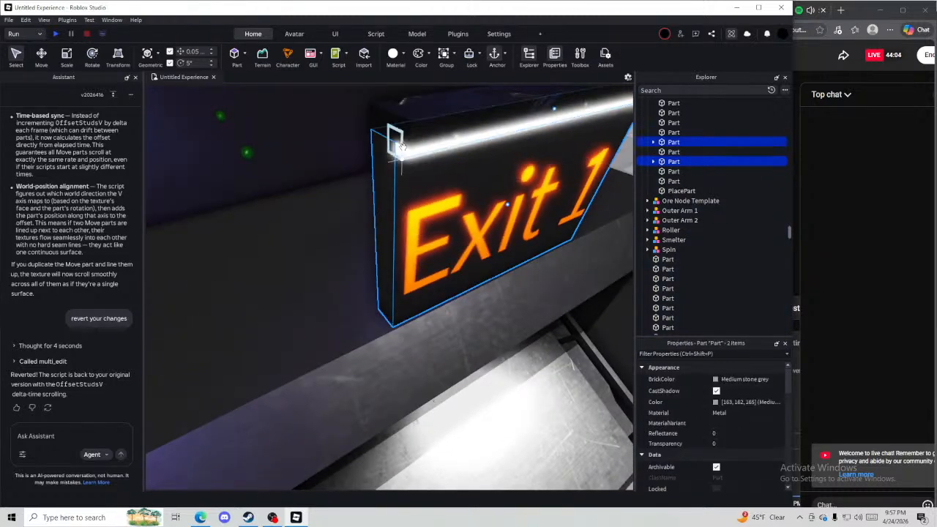
ctrl+alt+click(401, 146)
right_drag(402, 137, 402, 137)
ctrl+alt+click(529, 151)
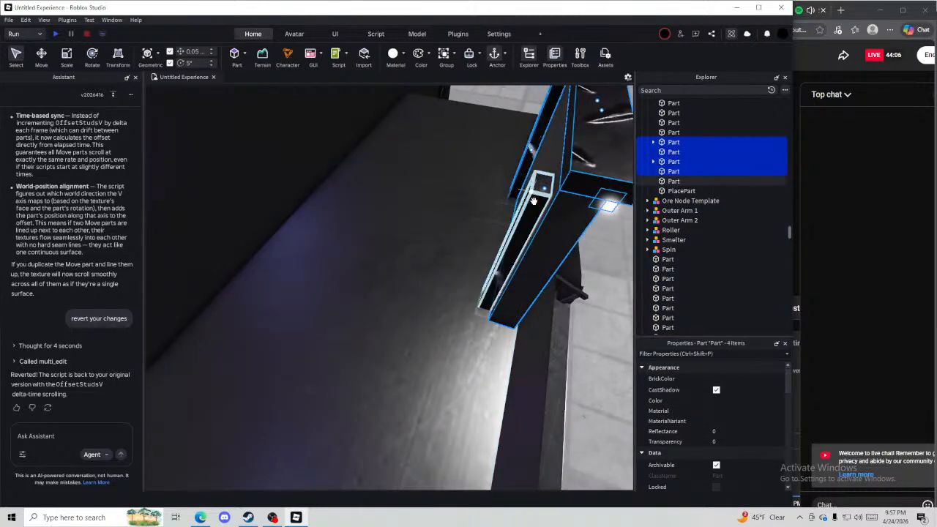
right_drag(534, 201, 533, 200)
ctrl+alt+click(420, 235)
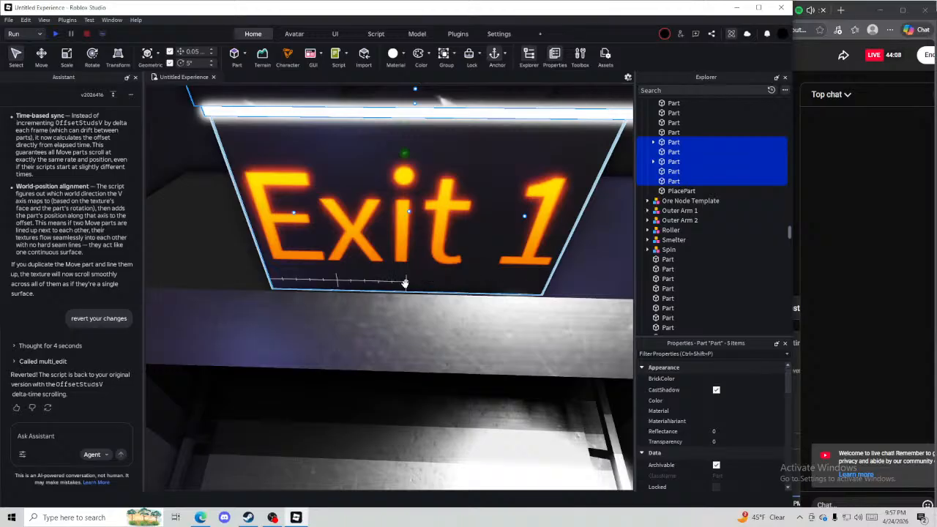
drag(404, 282, 405, 278)
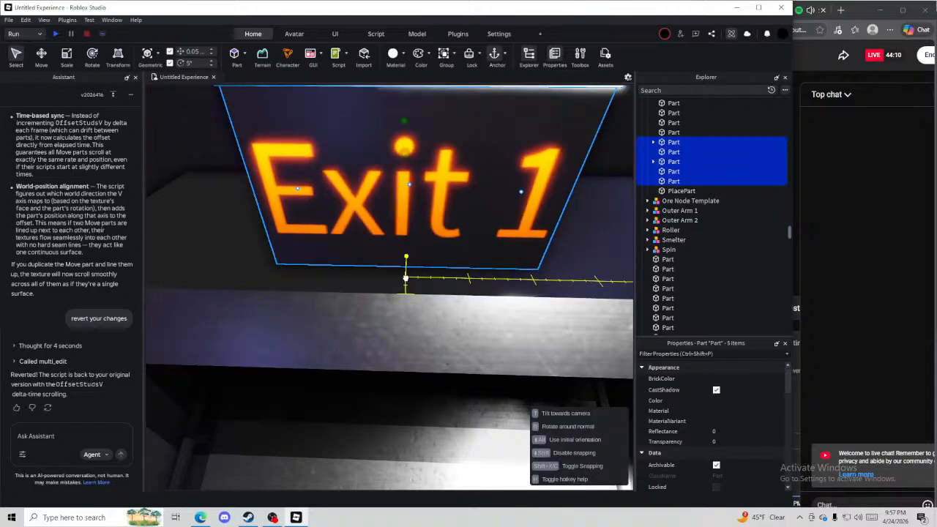
Delete the Exit duct and the thin plate behind it from the smelter's opposite side
key(s)
right_drag(406, 278, 405, 278)
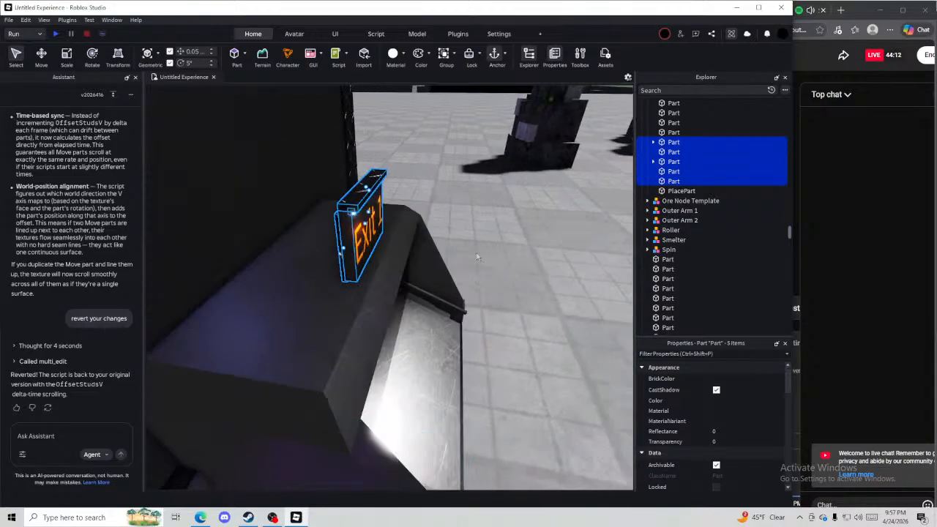
click(472, 326)
right_drag(472, 327, 472, 326)
right_drag(332, 270, 332, 270)
click(395, 284)
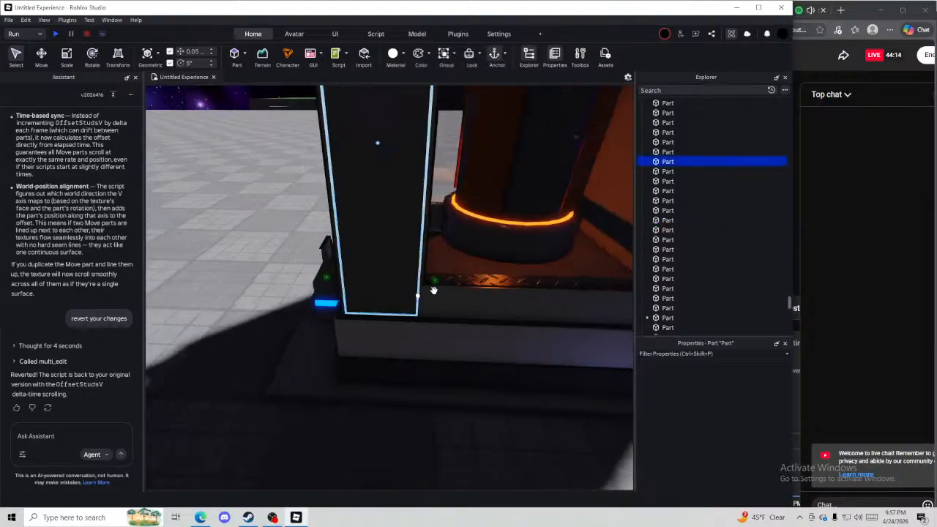
right_drag(372, 357, 371, 358)
click(372, 357)
click(416, 308)
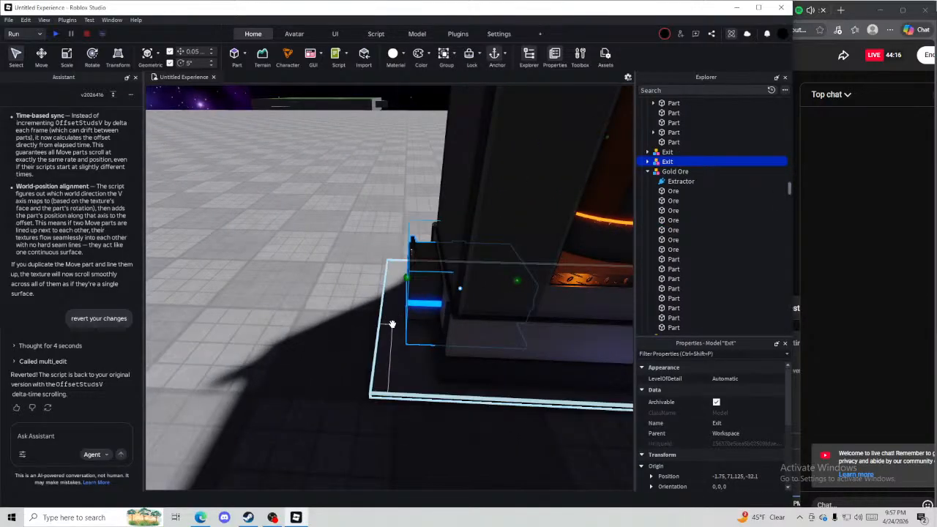
key(Delete)
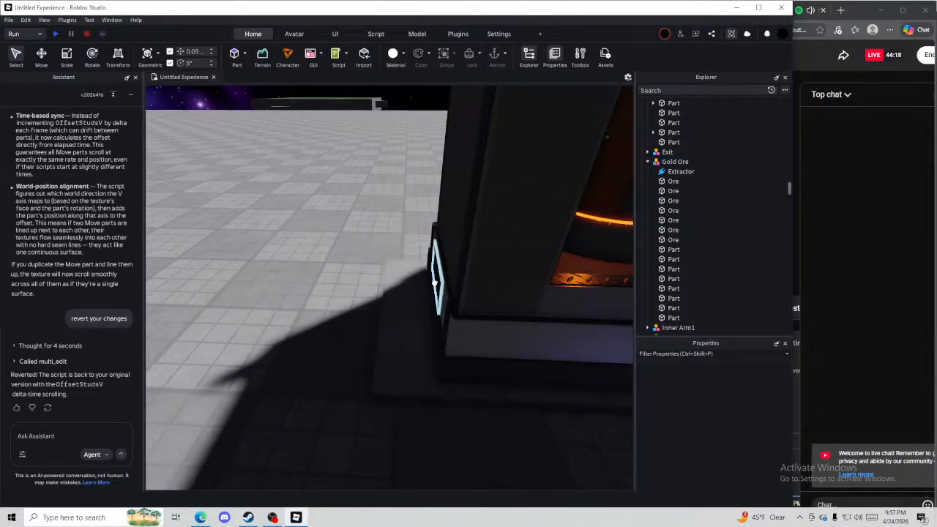
click(435, 282)
key(Delete)
Duplicate the signed Enter chute, rotate the copy 180 degrees, and move it to the smelter's opposite side
key(d)
right_drag(449, 295, 439, 269)
click(441, 269)
key(ctrl+r)
key(ctrl+r)
key(ctrl+2)
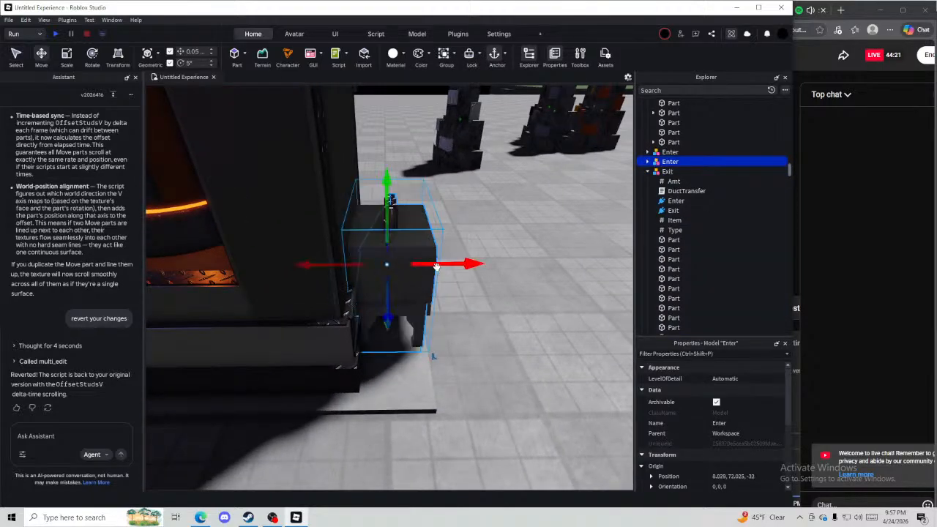
key(a)
drag(441, 266, 430, 264)
click(217, 214)
Examine the fit of the copied Exit 1 chute against the smelter's side and base
key(a)
right_drag(216, 213, 216, 214)
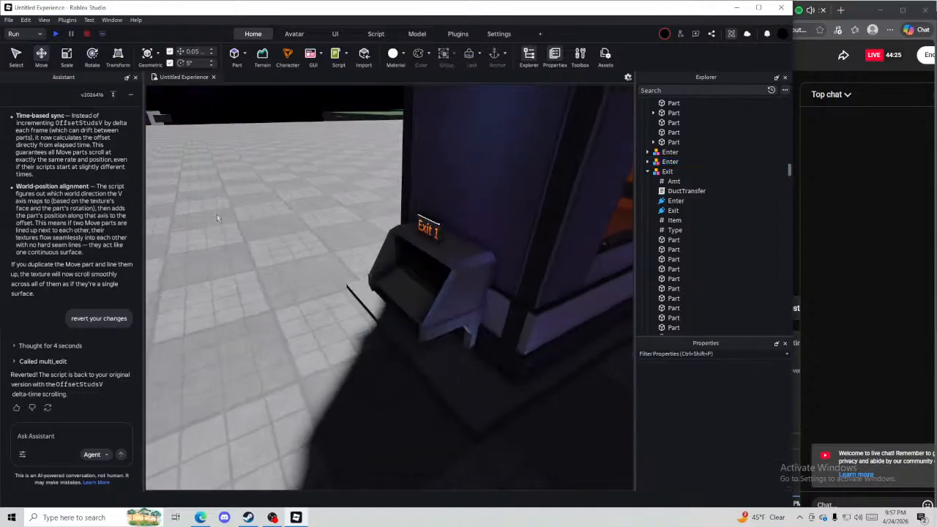
key(a)
right_drag(256, 321, 259, 323)
scroll(517, 400, up, 5)
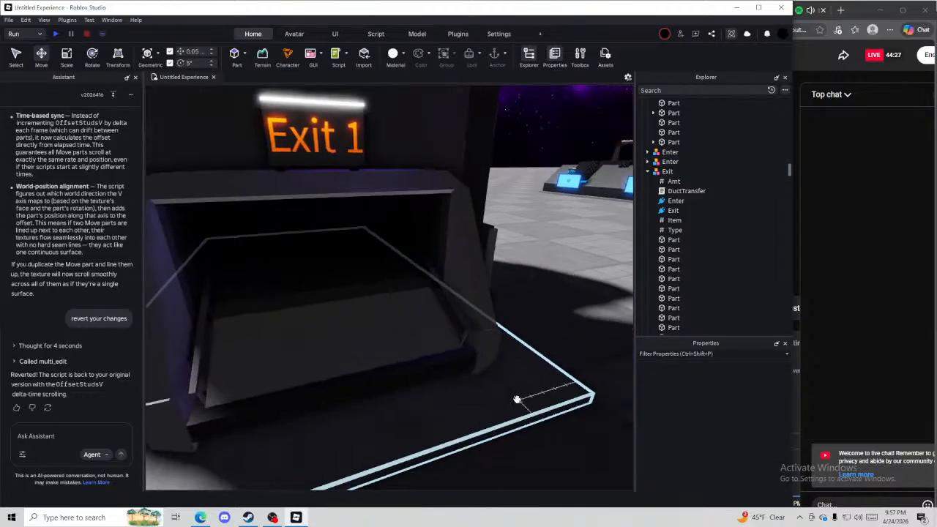
scroll(515, 405, down, 5)
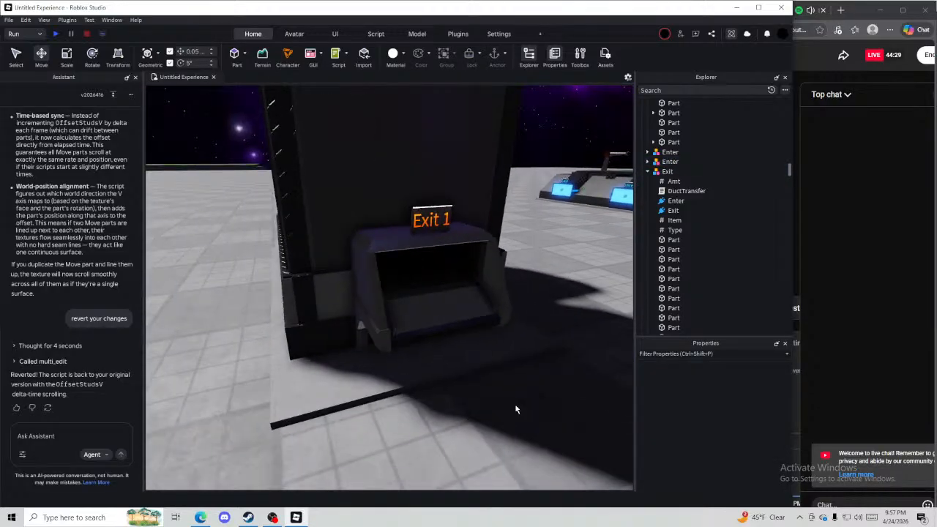
right_drag(515, 410, 515, 410)
scroll(515, 409, down, 10)
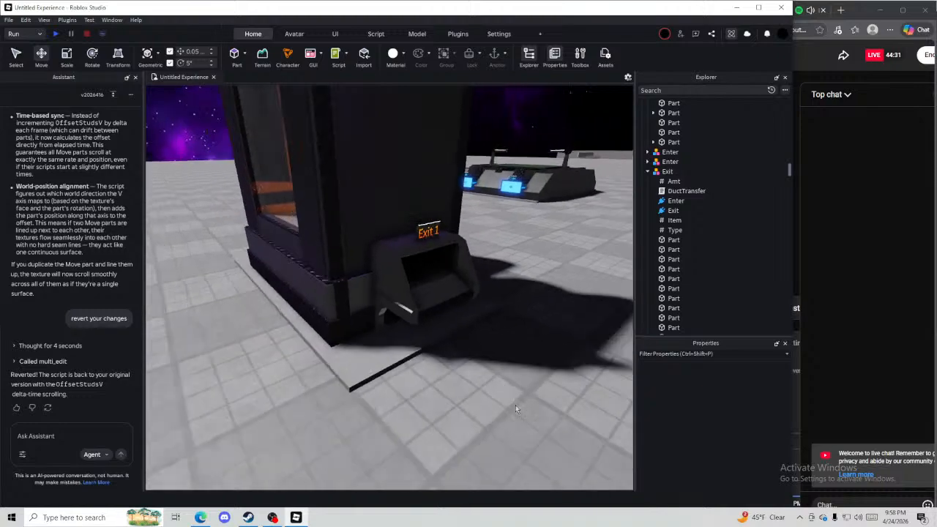
Compare the smelter's new chutes with the ducts, conveyor and other machines around the baseplate
right_drag(497, 404, 505, 386)
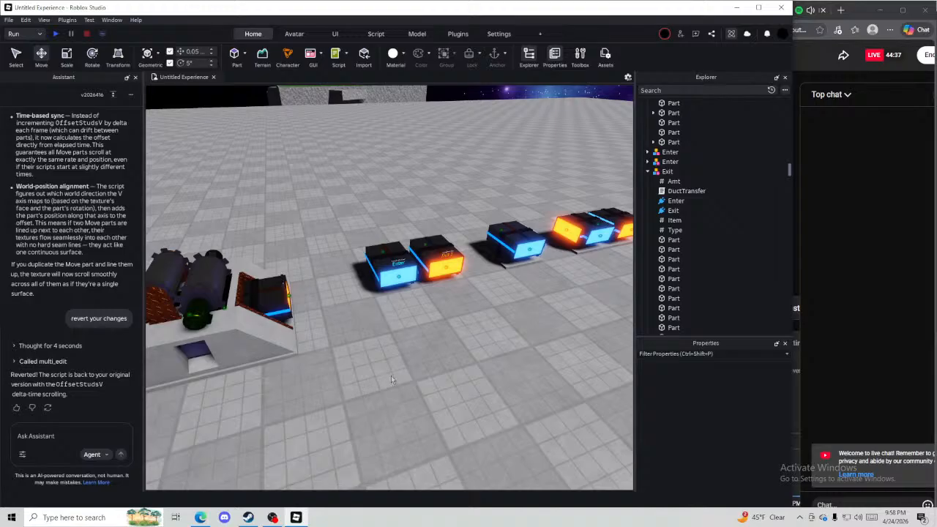
right_drag(393, 382, 395, 386)
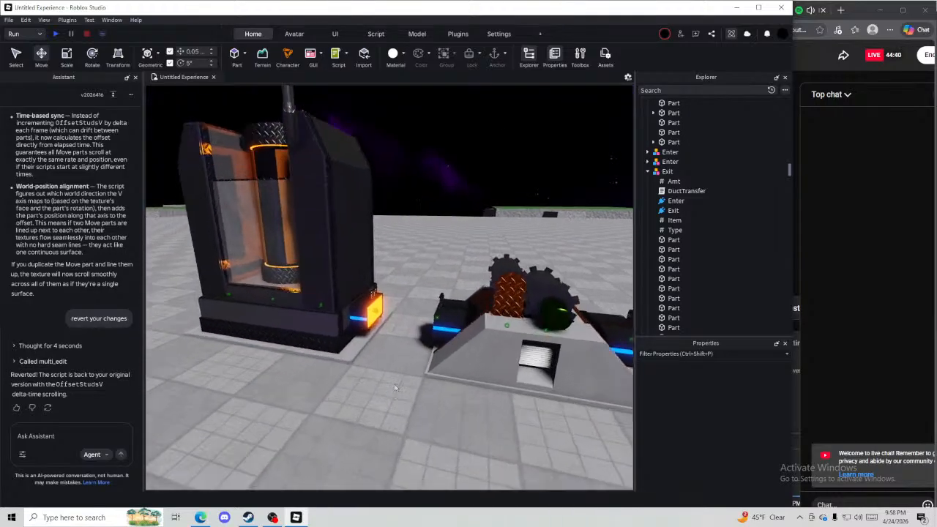
scroll(396, 388, up, 2)
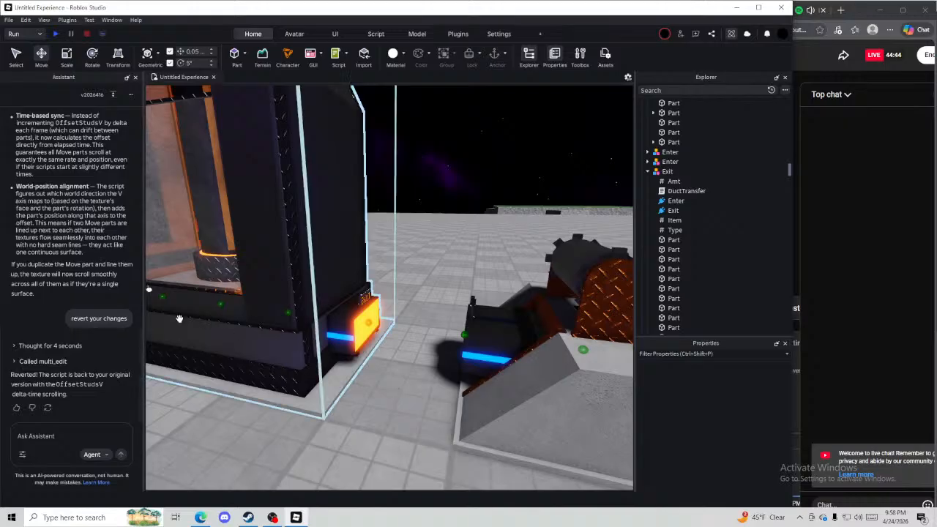
right_drag(391, 412, 379, 405)
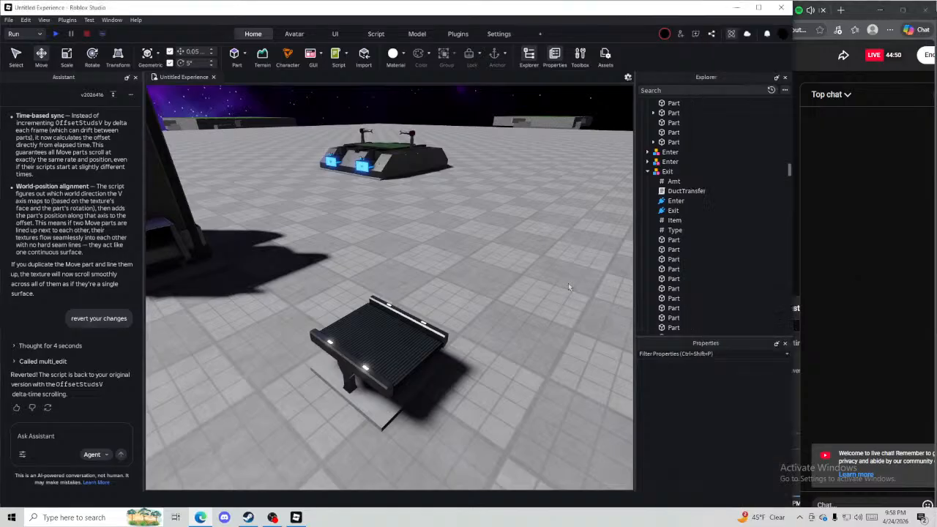
right_drag(567, 282, 541, 287)
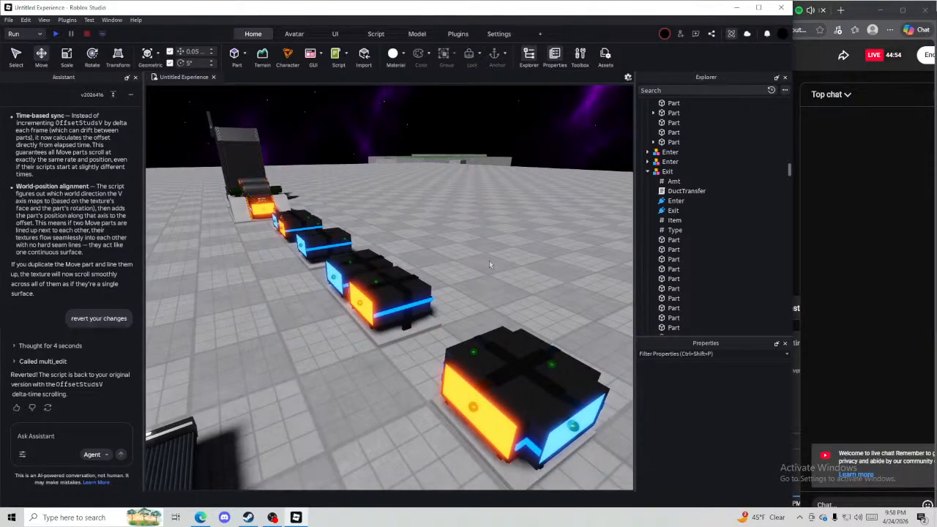
right_drag(489, 261, 490, 261)
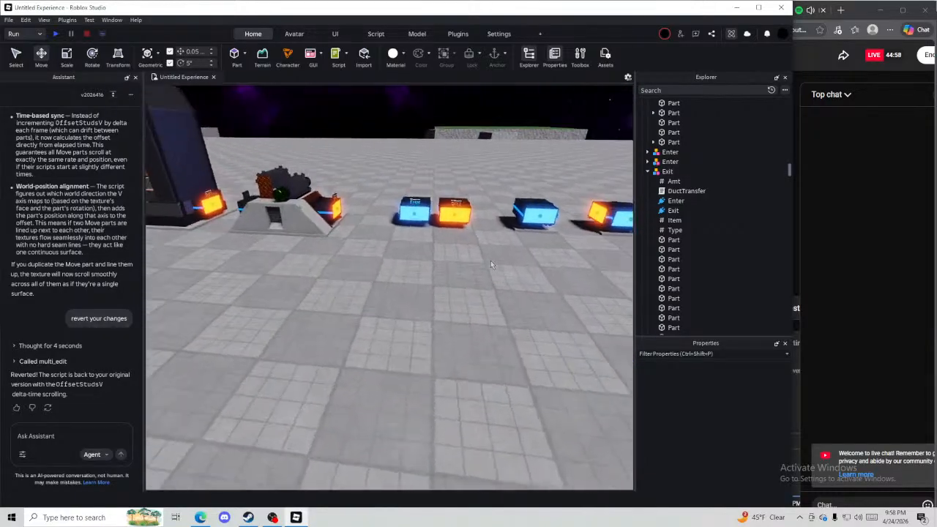
key(w)
key(a)
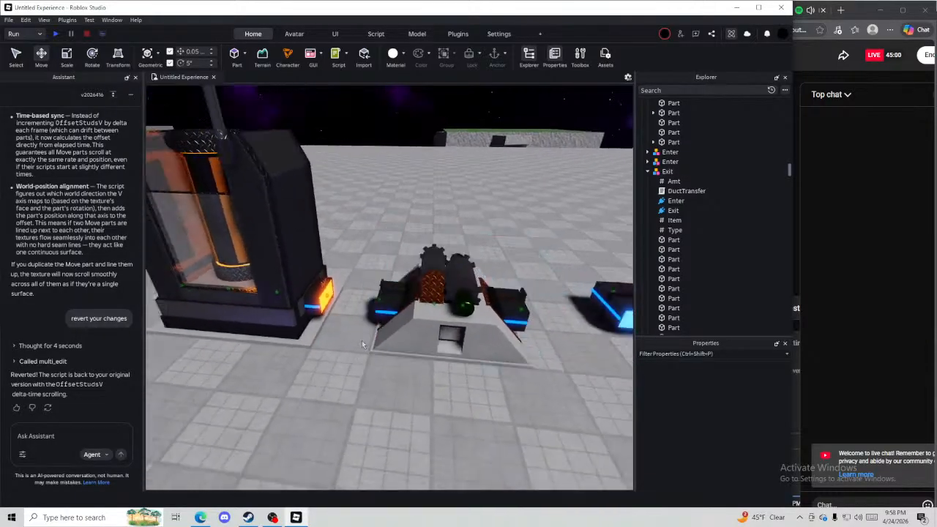
key(s)
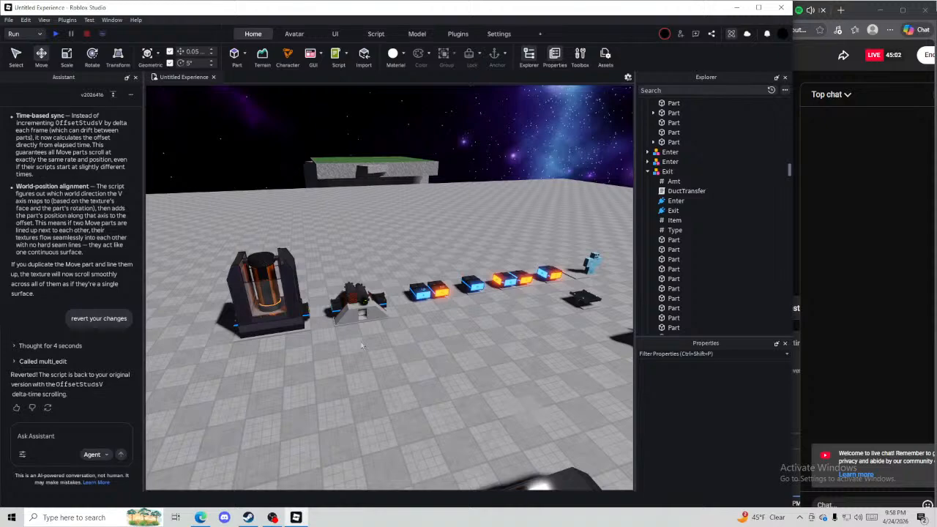
right_drag(391, 350, 391, 350)
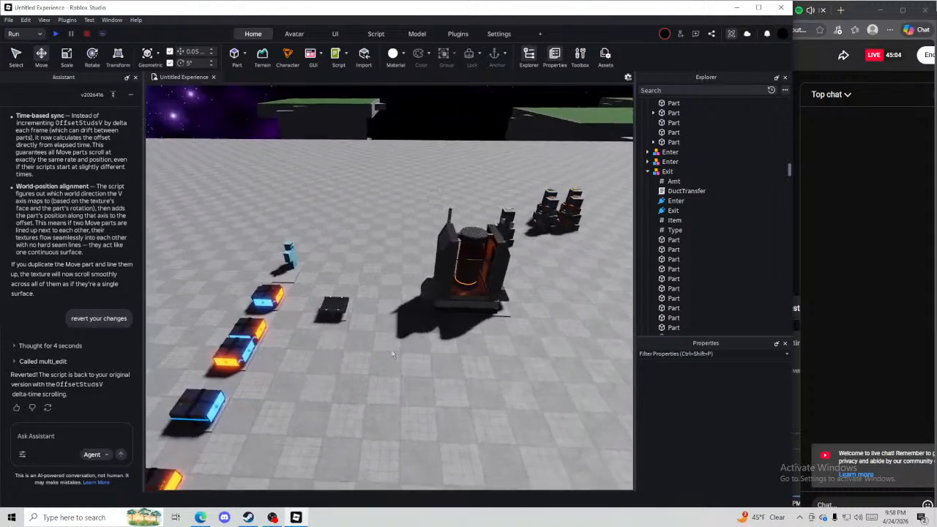
key(w)
key(a)
right_drag(281, 371, 281, 377)
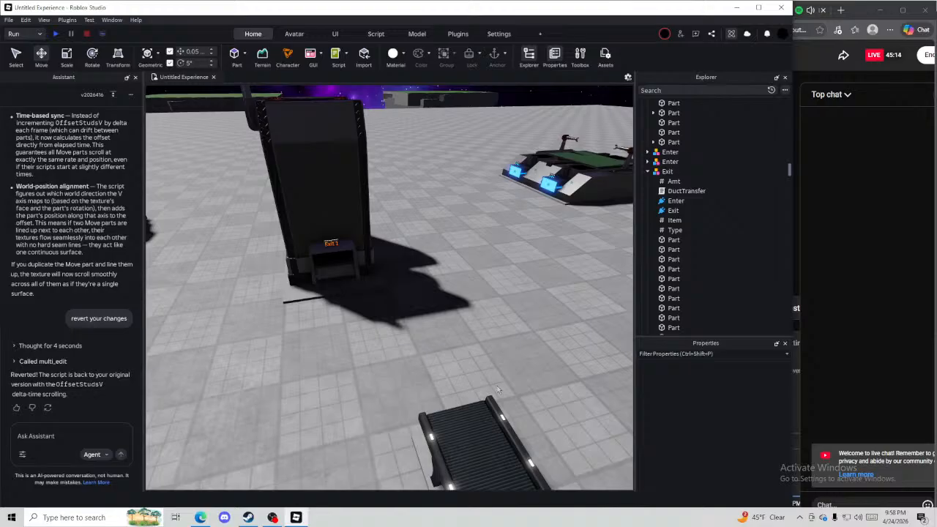
right_drag(507, 344, 510, 341)
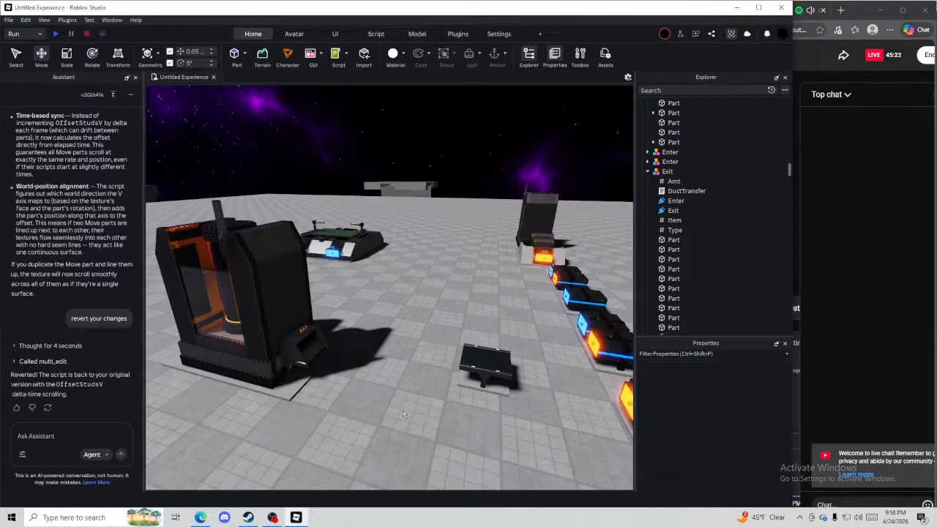
Undo the chute duplication, the duct and plate deletions, and the Exit 1 sign placement on the smelter
click(933, 286)
click(431, 302)
key(ctrl+z)
key(ctrl+z)
key(ctrl+z)
key(ctrl+z)
key(ctrl+z)
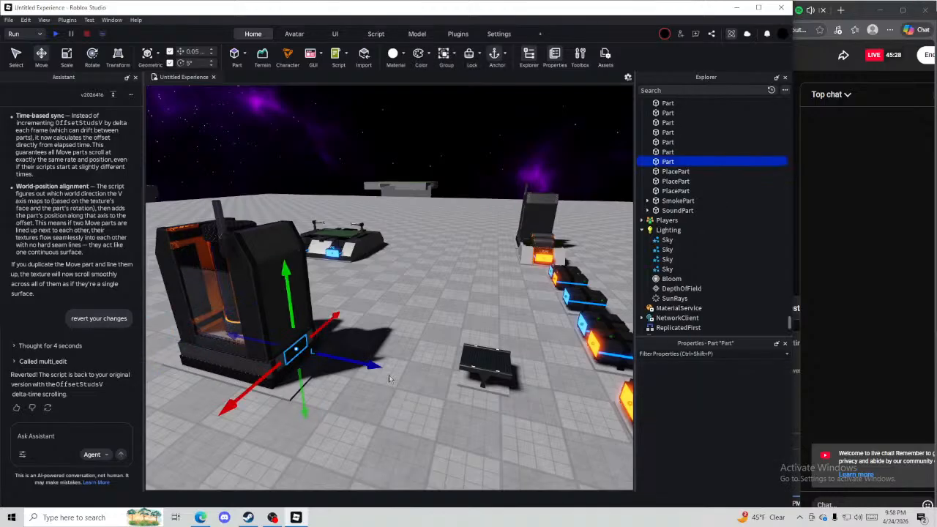
key(ctrl+z)
key(ctrl+z)
key(ctrl+z)
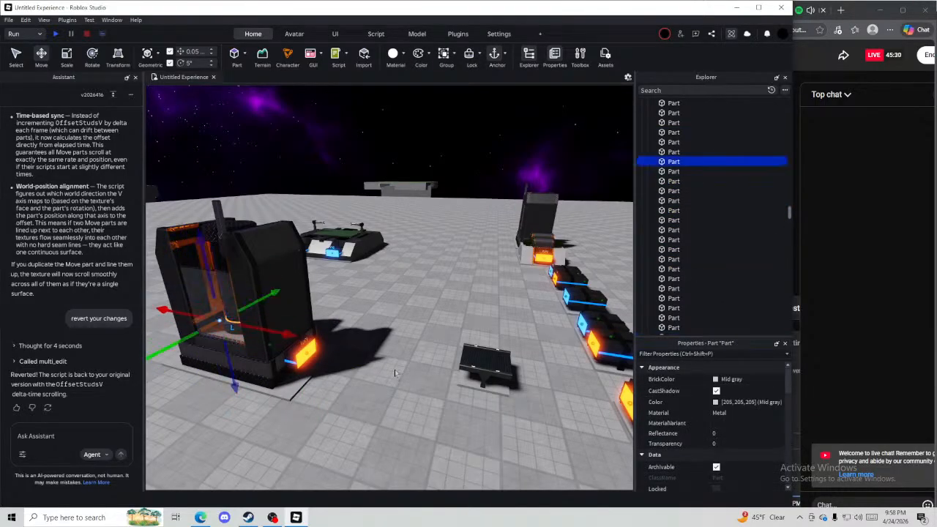
Undo further back through the chute's attachment to the smelter, the smelter's placement and the chute's grouping
key(ctrl+z)
key(ctrl+z)
key(ctrl+z)
key(ctrl+z)
key(ctrl+z)
key(ctrl+z)
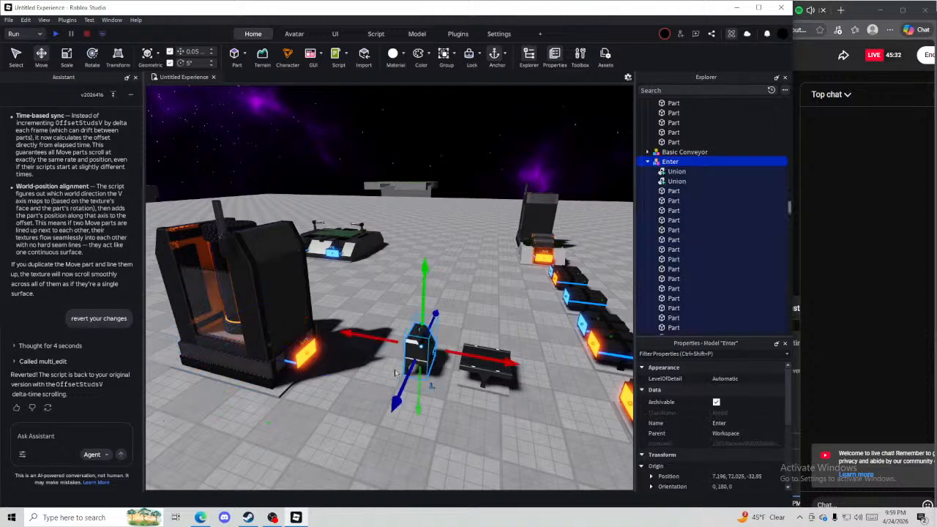
key(ctrl+z)
key(ctrl+z)
key(ctrl+z)
key(ctrl+z)
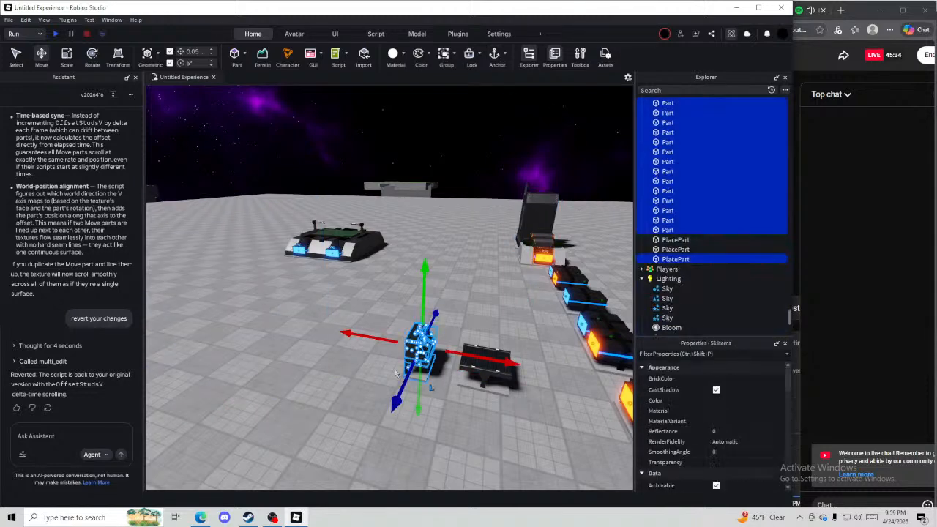
Undo the chute's separation from the conveyor piece and the edits to its Really black Neon part
key(ctrl+z)
key(ctrl+z)
key(ctrl+z)
key(ctrl+z)
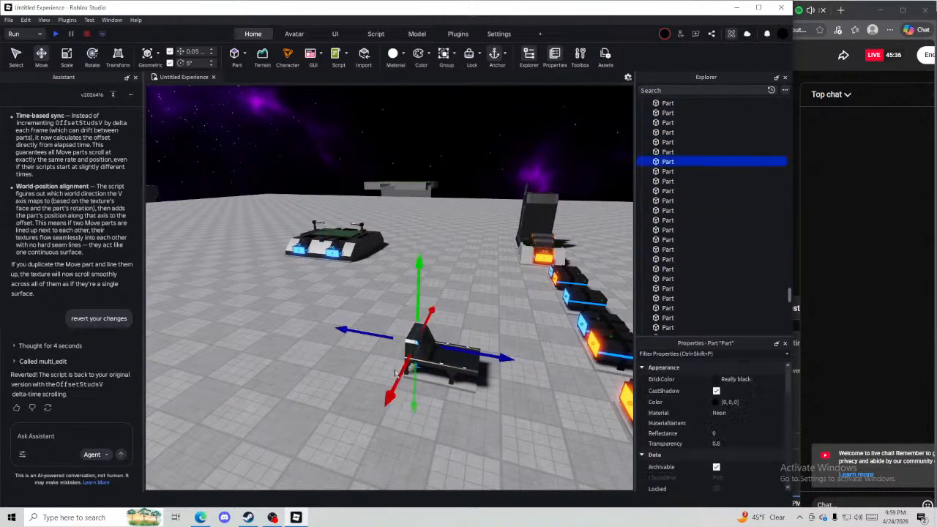
key(ctrl+z)
key(ctrl+z)
key(ctrl+z)
key(ctrl+z)
key(ctrl+z)
key(ctrl+z)
key(ctrl+z)
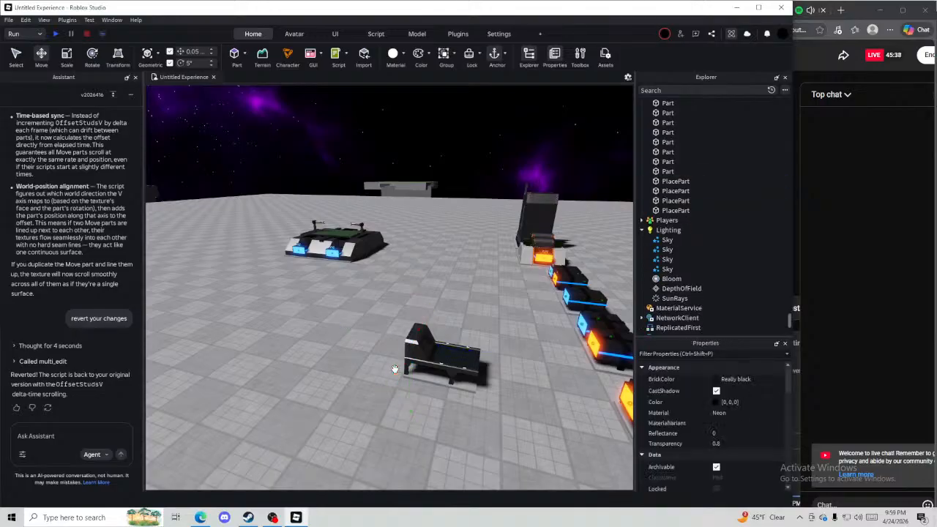
Undo further back through the edits to the Mid gray Metal trim parts on the chute's raised hood
key(ctrl+z)
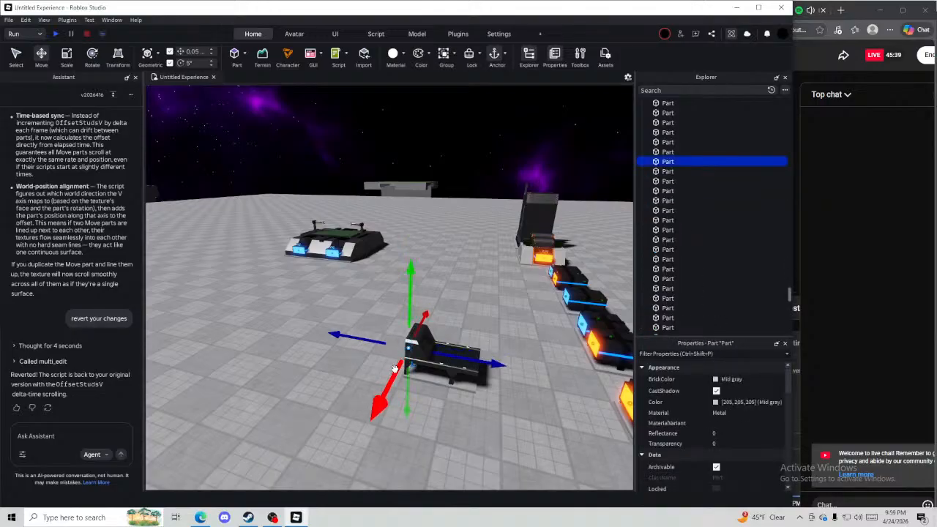
key(ctrl+z)
key(ctrl+z)
key(ctrl+z)
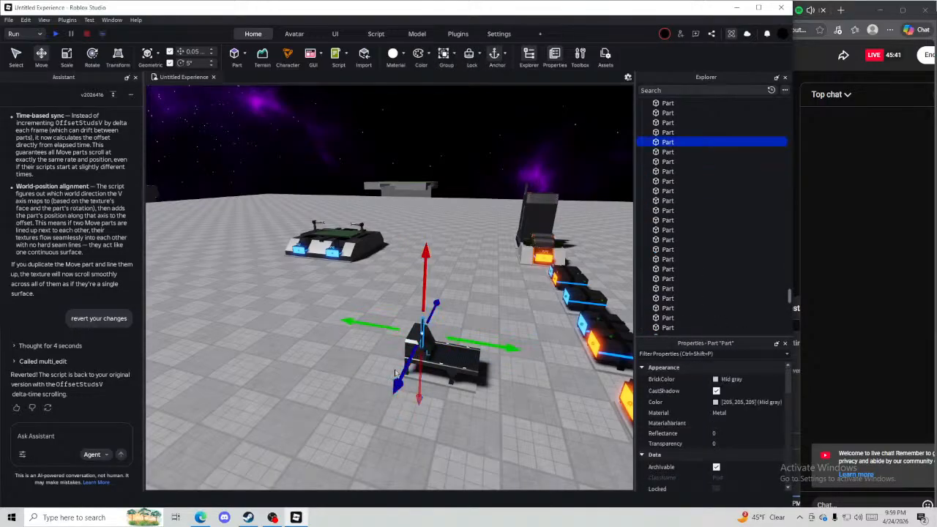
key(ctrl+z)
key(ctrl+z)
key(ctrl+z)
key(ctrl+z)
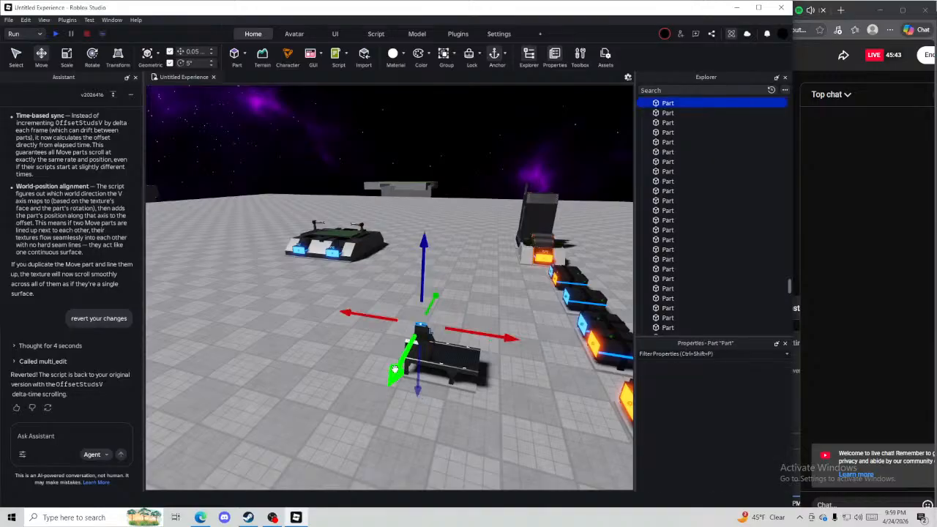
key(ctrl+z)
key(ctrl+z)
key(ctrl+z)
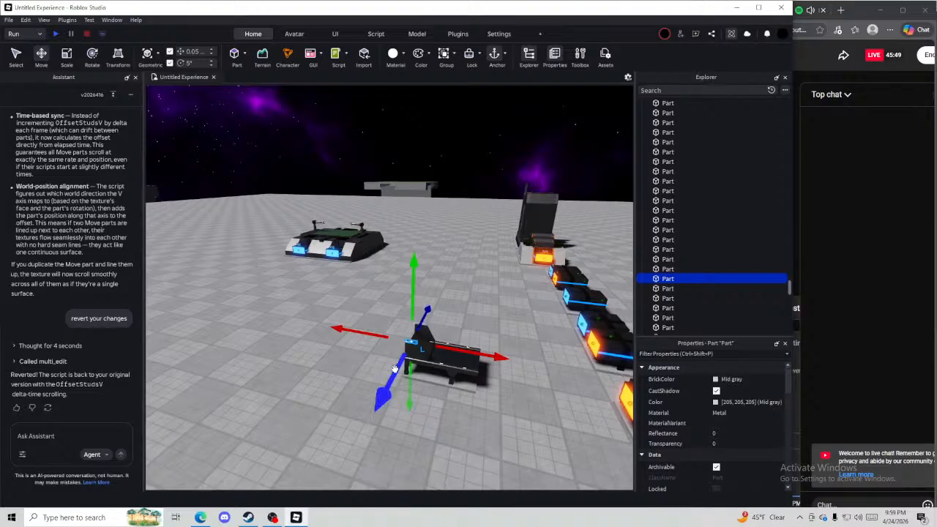
key(ctrl+z)
click(394, 373)
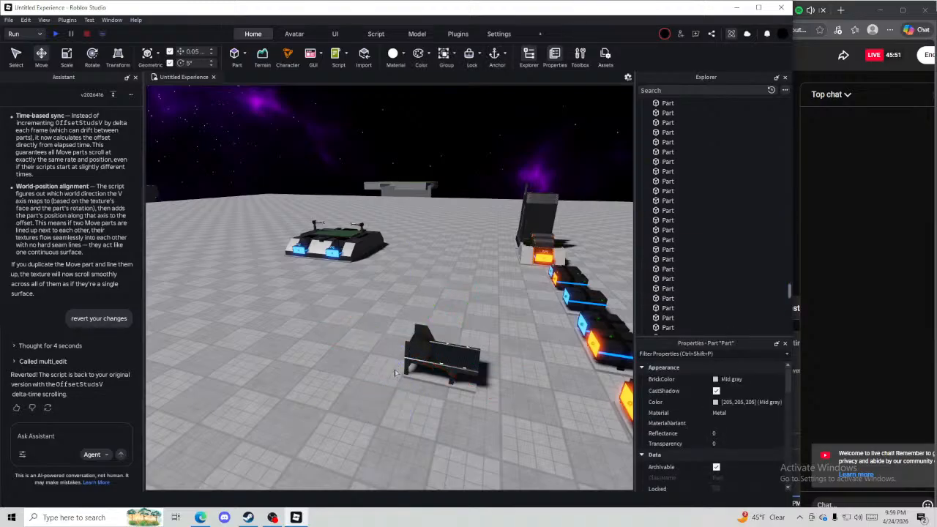
Undo the chute's tilted panel and Dark stone grey side part, continuing back through the placement of the conveyor copy
key(ctrl+z)
key(ctrl+z)
key(ctrl+z)
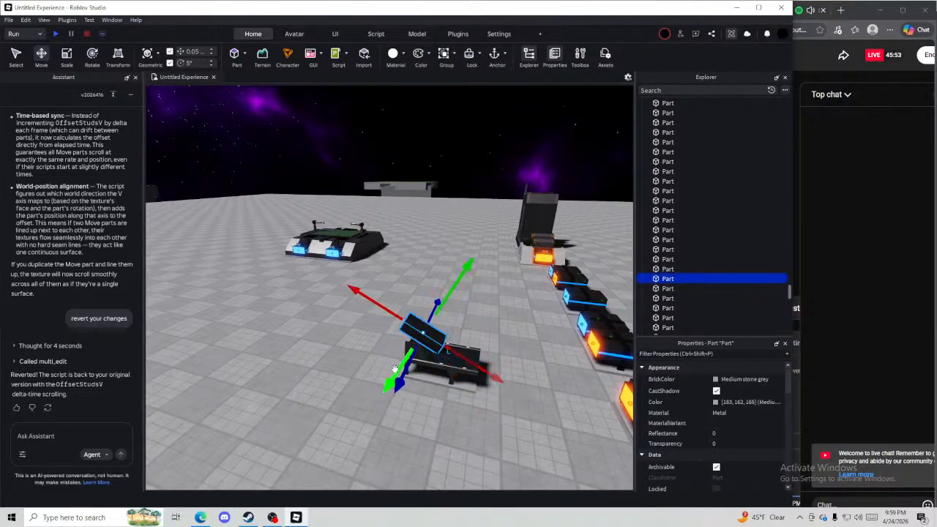
key(ctrl+z)
key(ctrl+z)
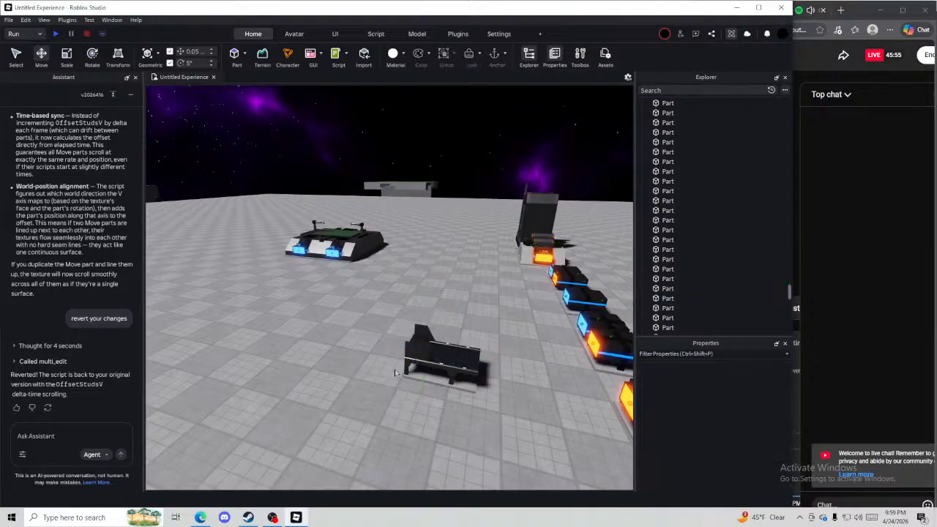
key(ctrl+z)
key(ctrl+z)
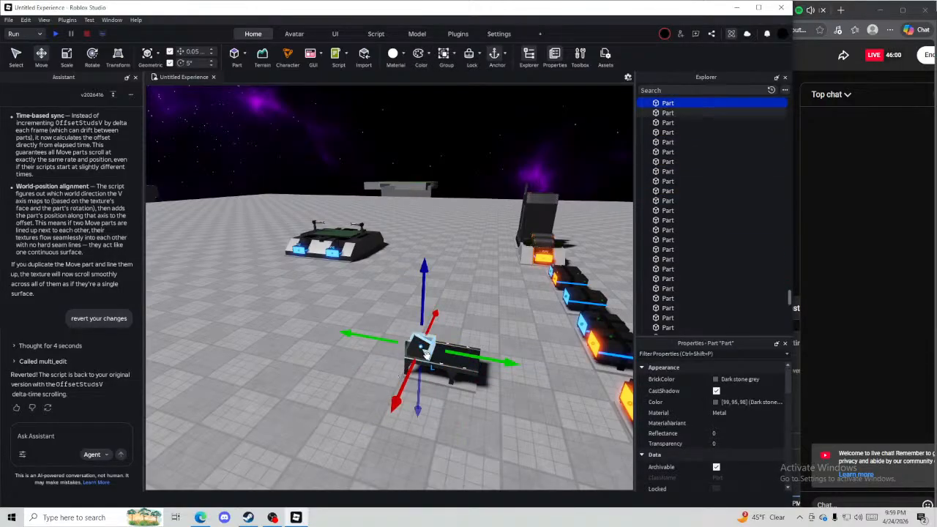
key(ctrl+z)
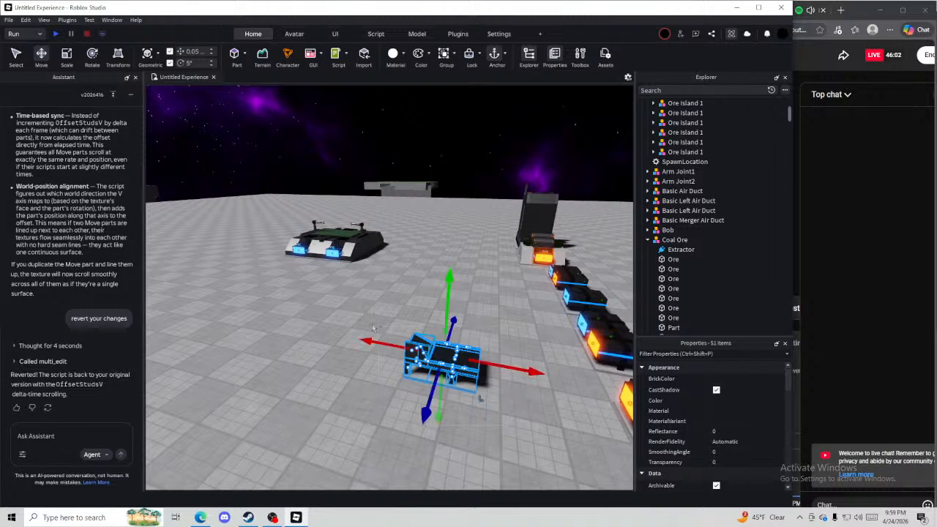
key(ctrl+z)
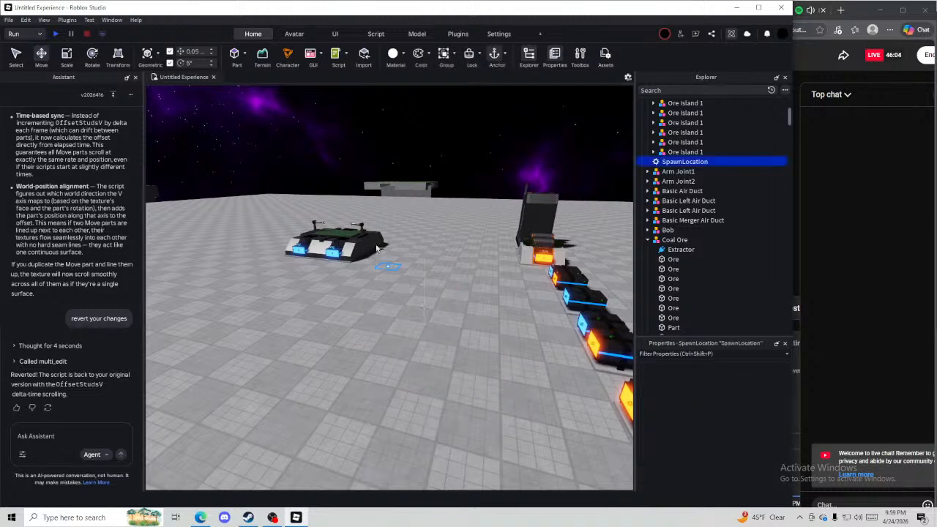
Stretch the flat SpawnLocation plate upward into a tall box beside the large machine
click(401, 333)
key(w)
right_drag(400, 325, 468, 370)
click(365, 346)
key(ctrl+3)
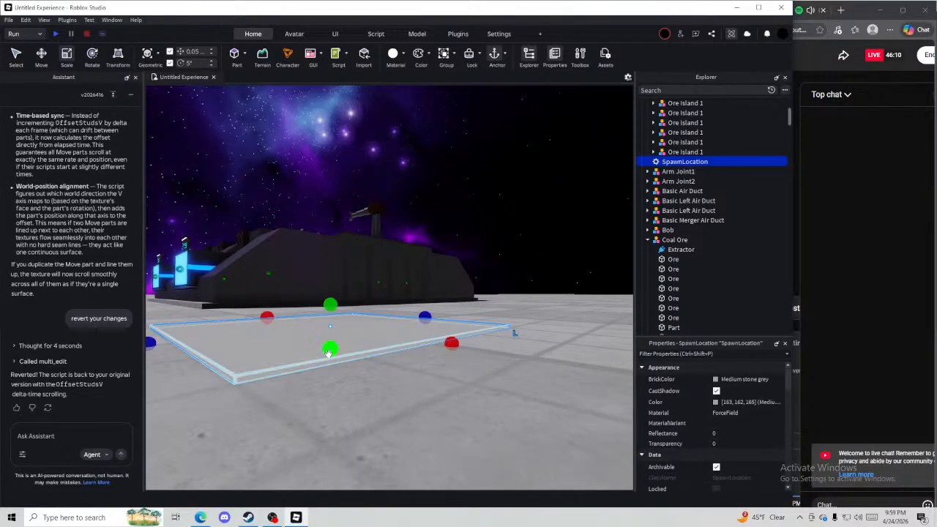
drag(329, 354, 329, 357)
drag(330, 311, 329, 252)
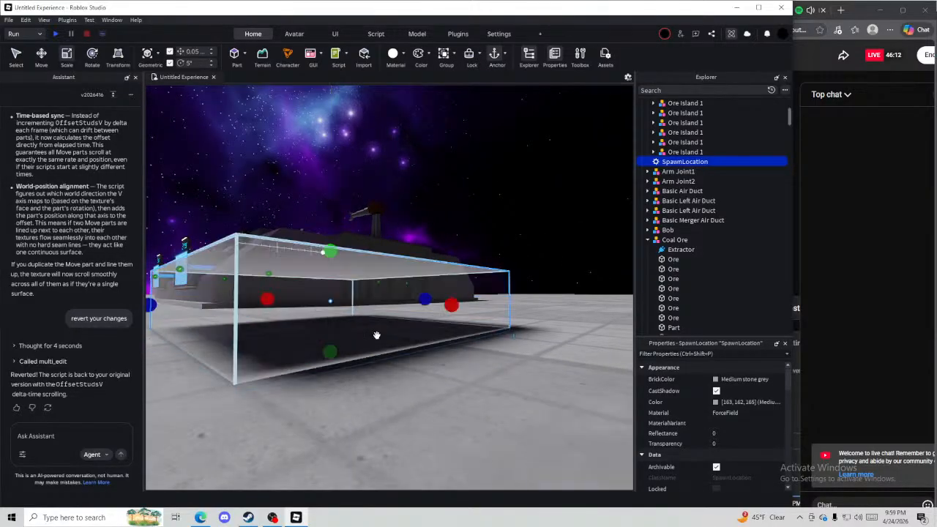
click(445, 404)
right_drag(449, 410, 455, 409)
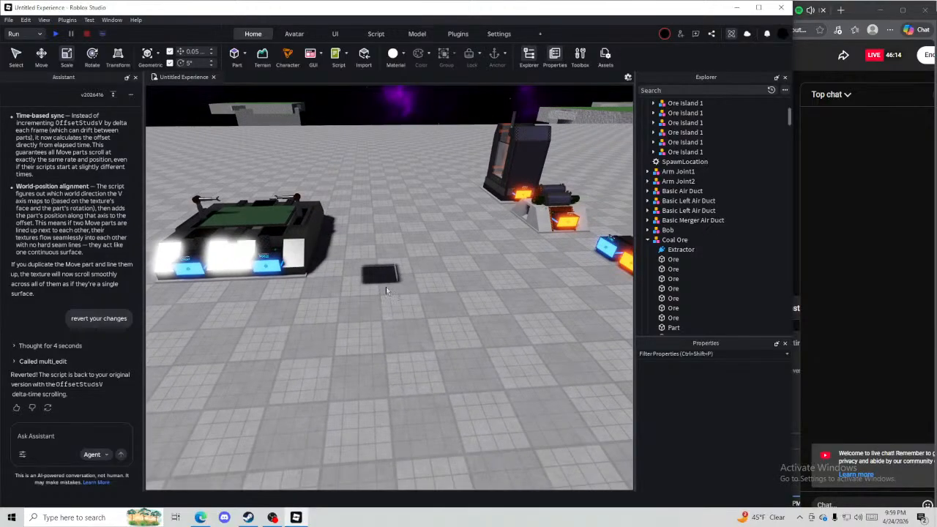
Examine the smelter and the adjoining roller machine with its ducts from several angles
right_drag(427, 319, 461, 345)
key(a)
key(w)
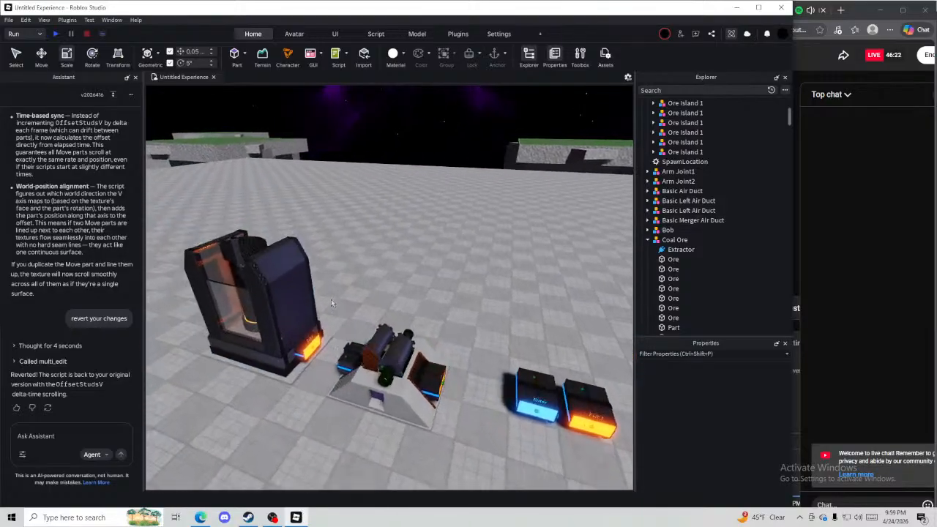
right_drag(420, 235, 420, 235)
key(w)
key(a)
drag(567, 240, 425, 227)
click(438, 253)
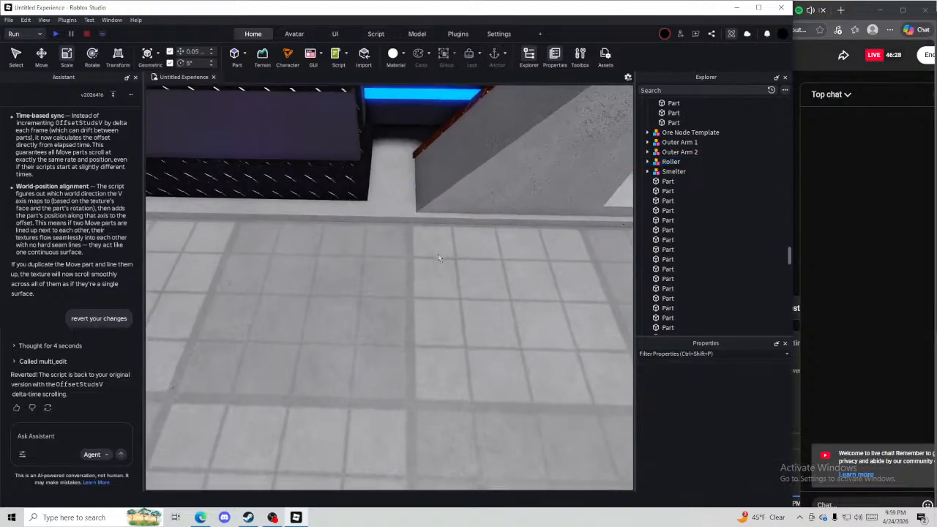
key(s)
key(e)
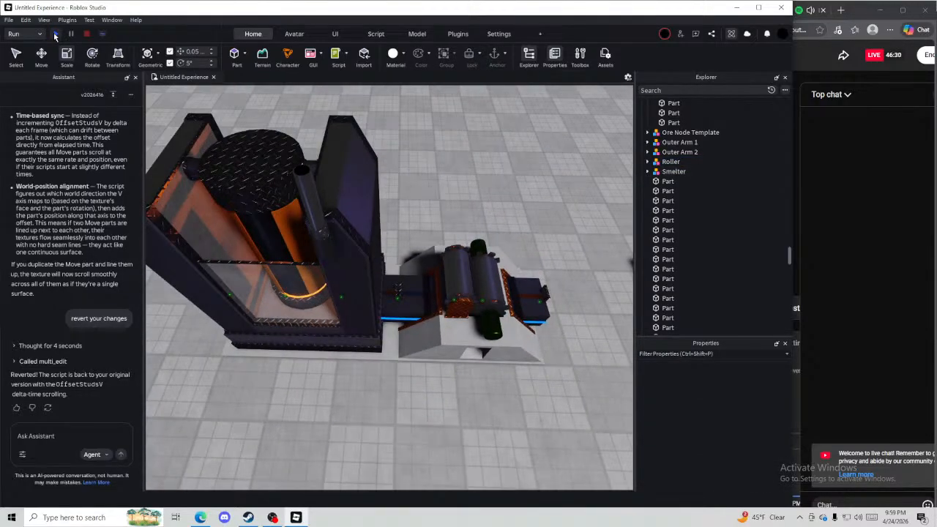
Run the simulation, inspect the Amt value in the Roller's Enter model, and stop the run
click(55, 34)
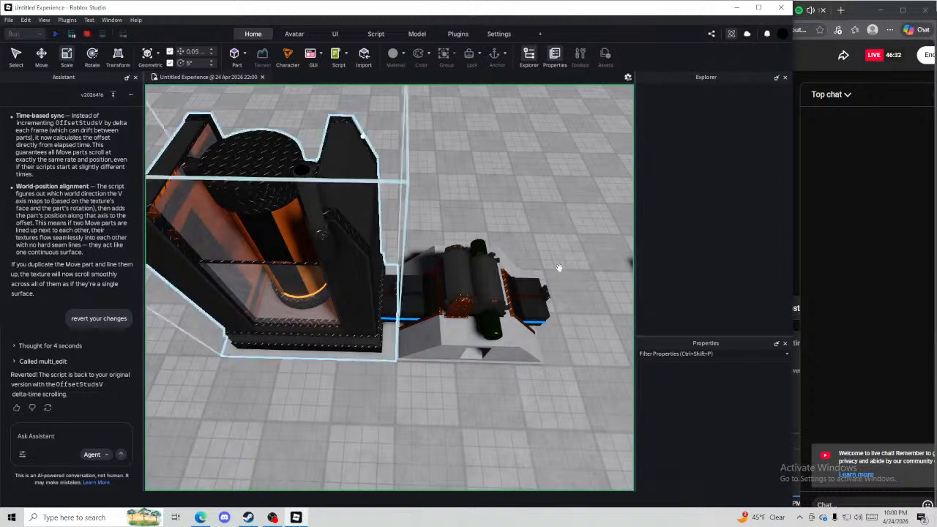
key(w)
right_drag(502, 221, 502, 221)
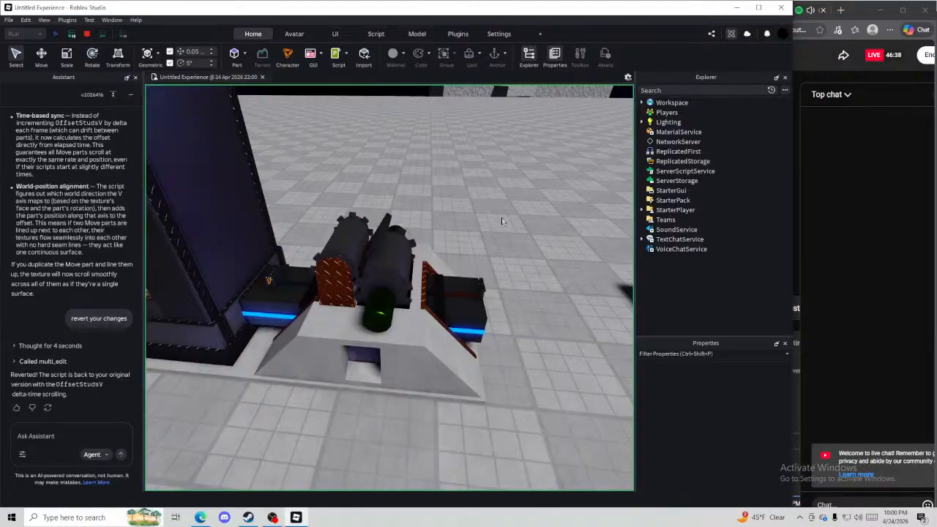
click(460, 280)
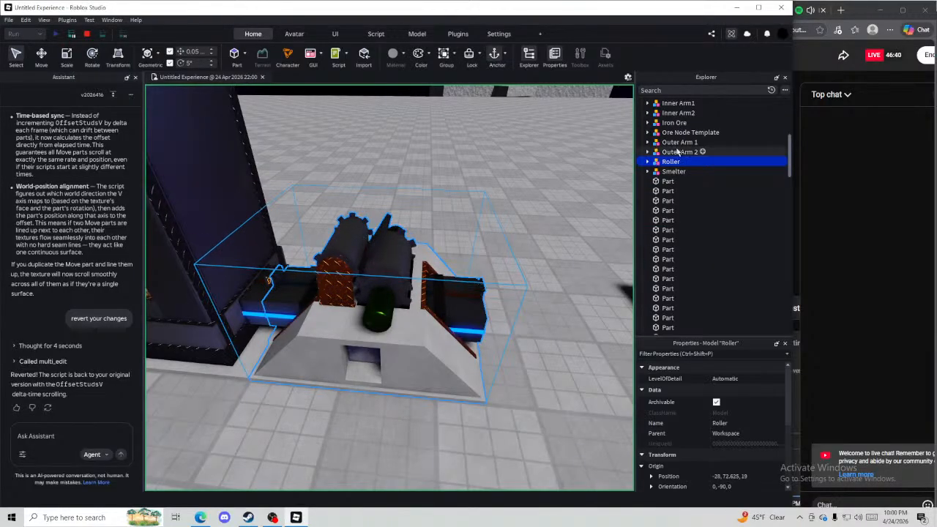
click(647, 161)
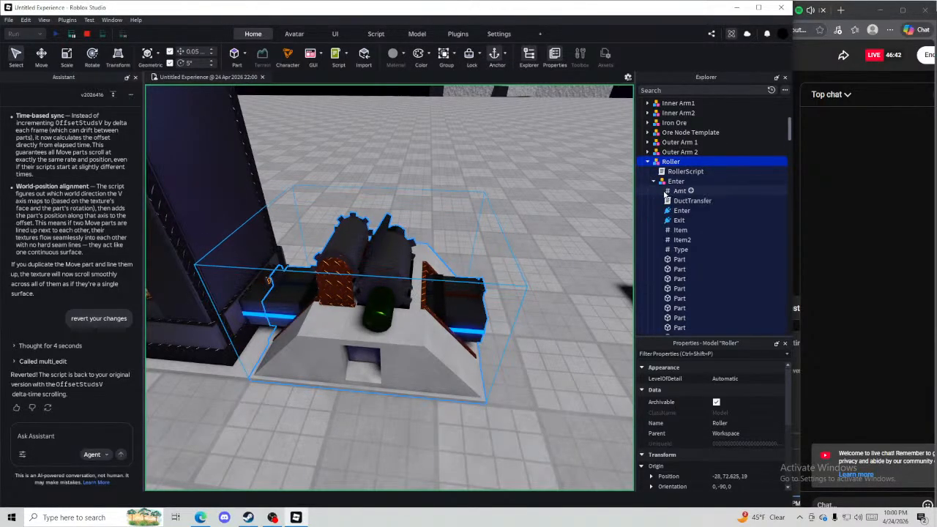
click(673, 191)
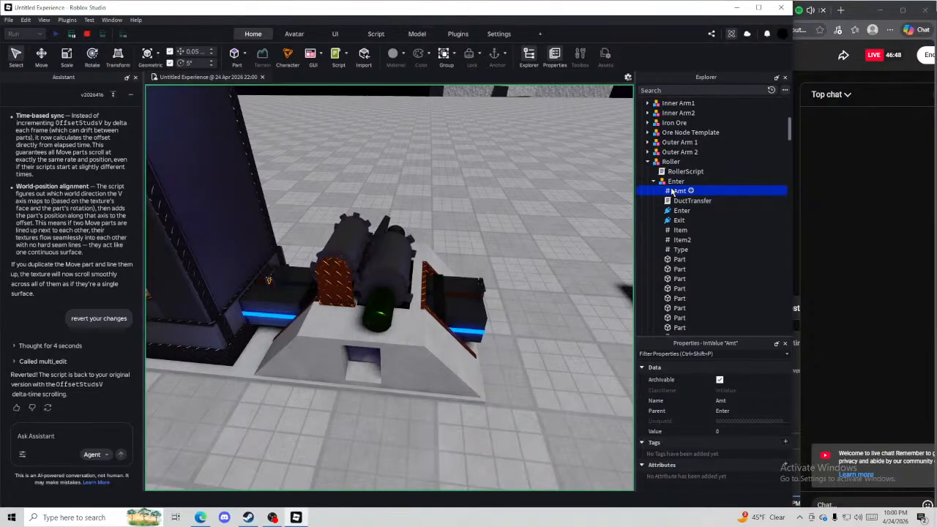
click(86, 35)
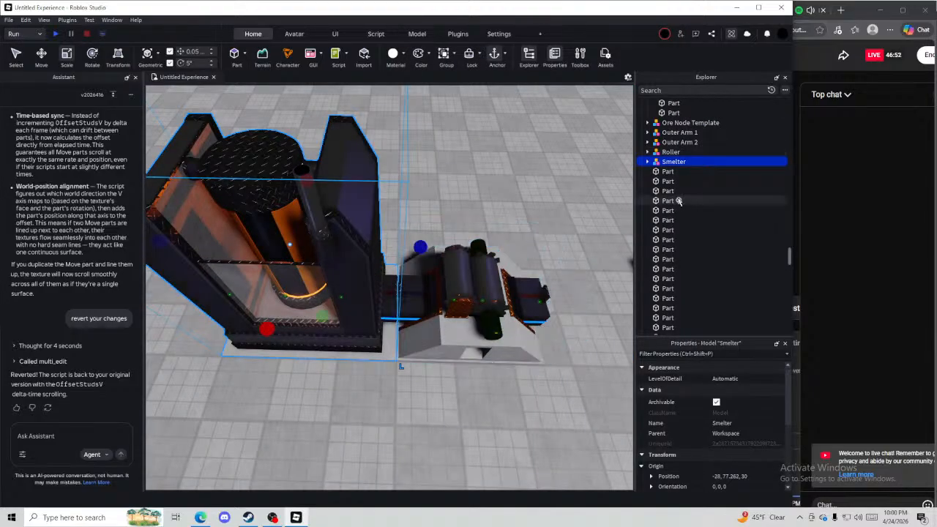
Open SmelterScript in the Smelter model and examine its recipes, settings, references and canSmelt function
click(646, 161)
double_click(688, 171)
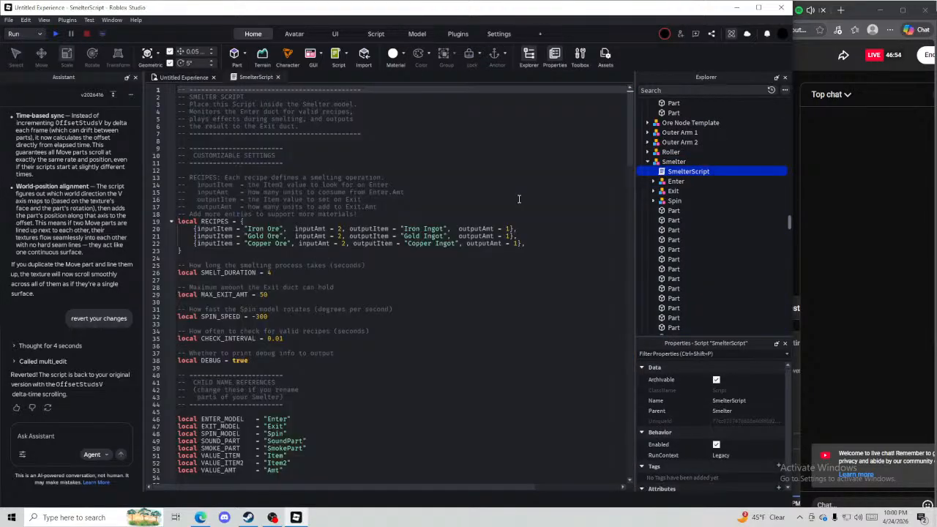
scroll(409, 154, down, 2)
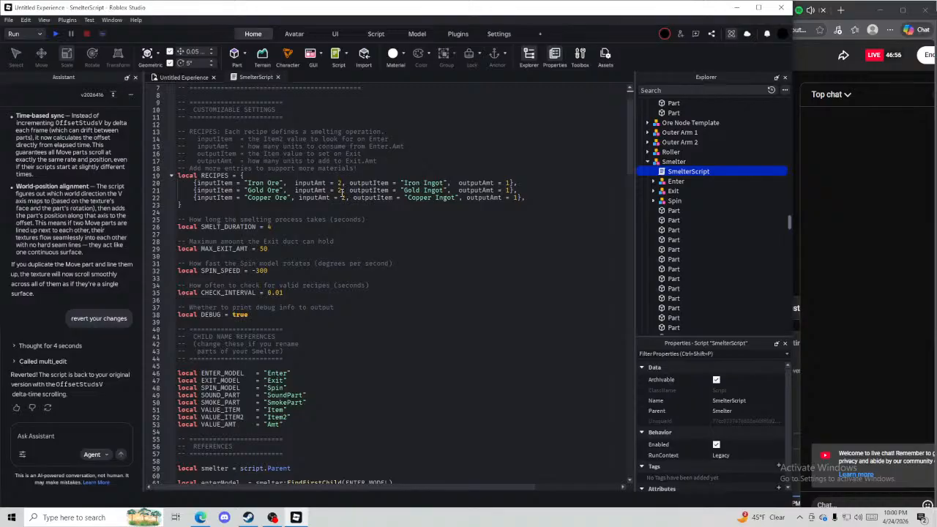
scroll(279, 215, down, 9)
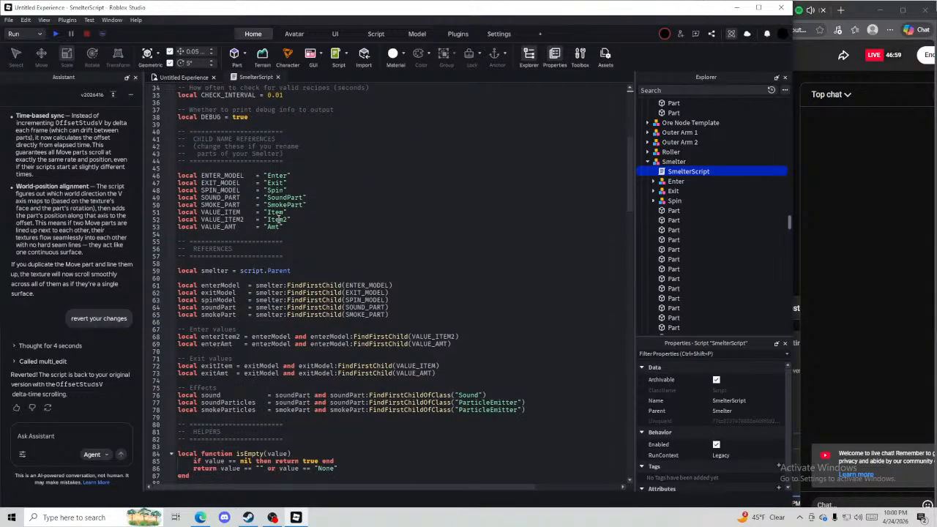
scroll(278, 219, down, 10)
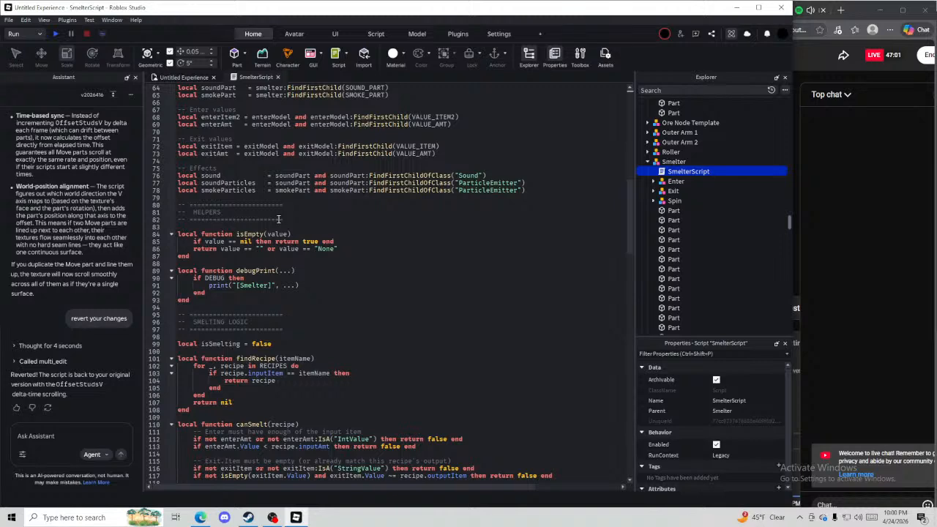
scroll(278, 219, down, 5)
scroll(278, 219, down, 3)
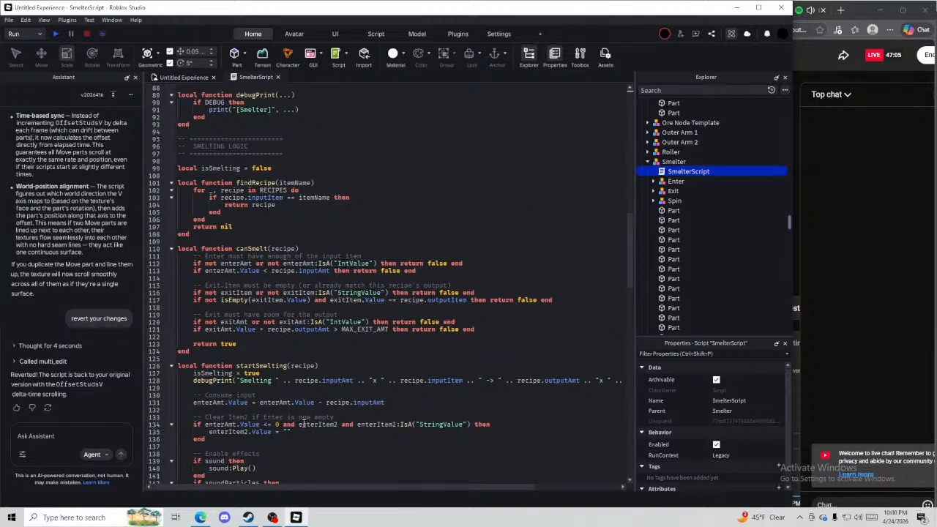
Review SmelterScript's startSmelting function and output code, returning to the recipes at the start of the script
scroll(306, 432, down, 1)
scroll(306, 432, down, 11)
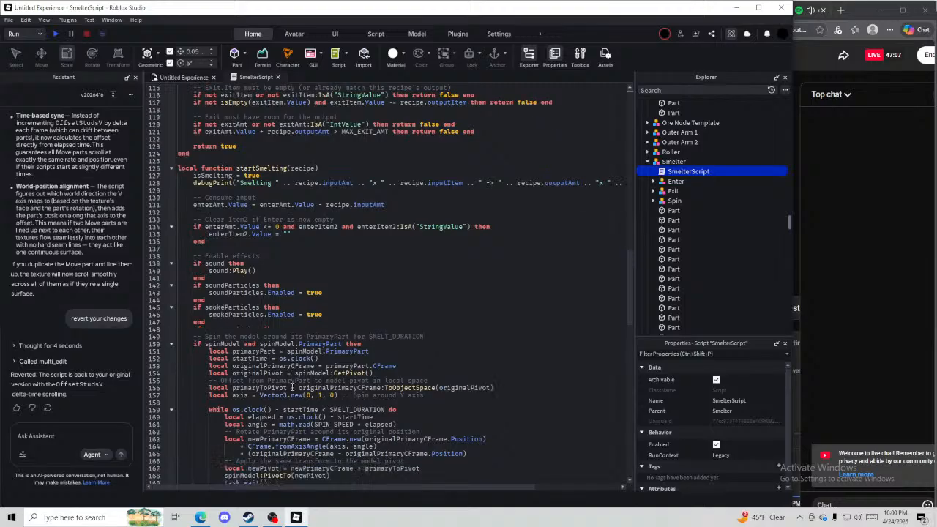
click(284, 387)
scroll(280, 386, down, 6)
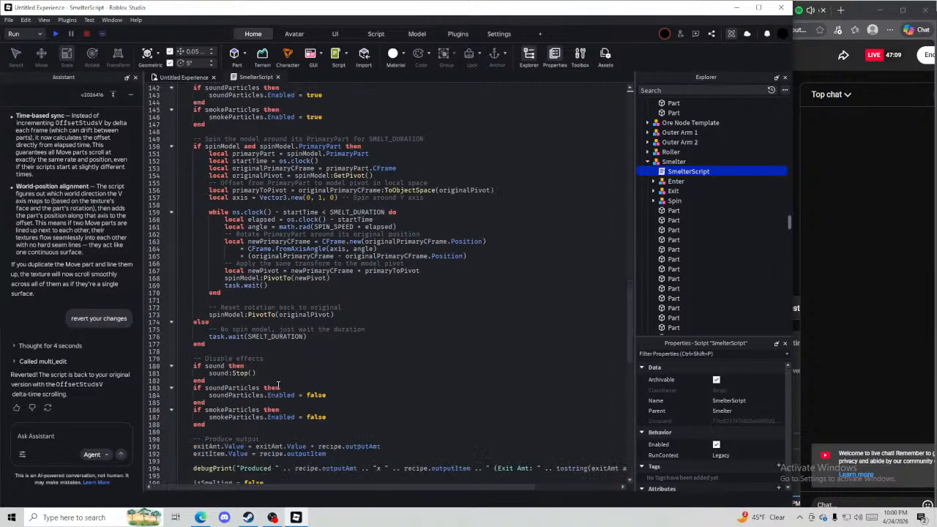
scroll(261, 392, down, 2)
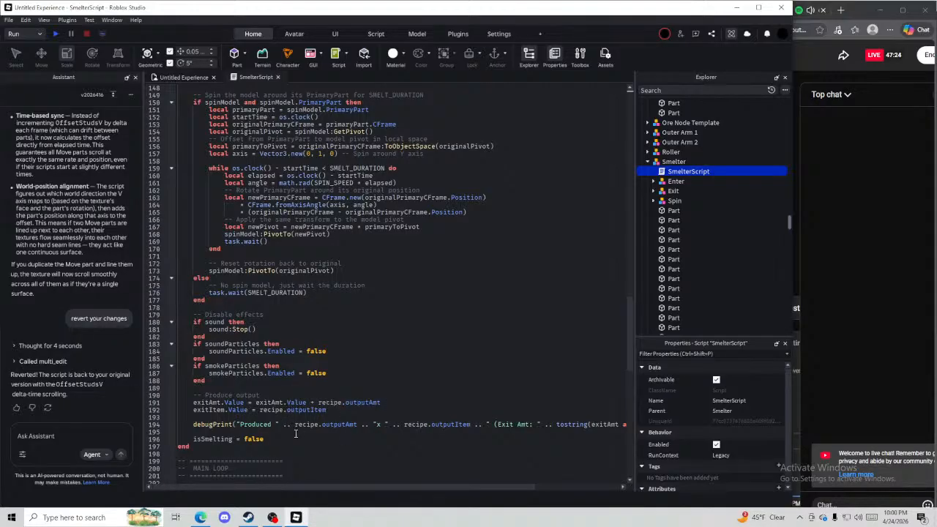
scroll(410, 431, down, 7)
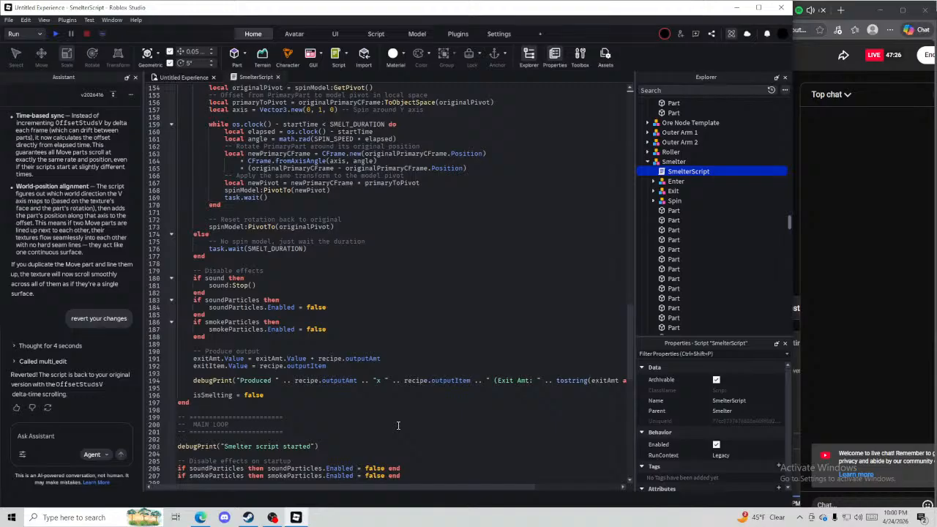
scroll(411, 425, up, 20)
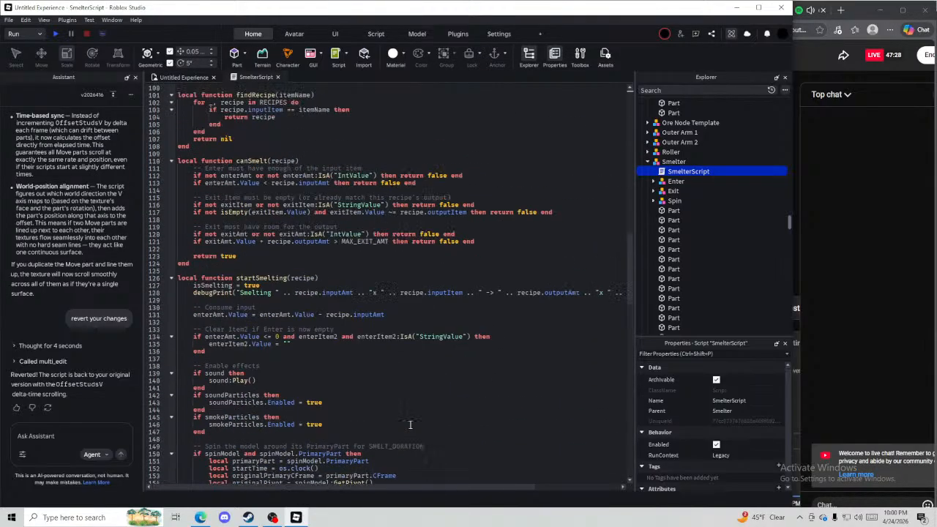
scroll(402, 426, up, 6)
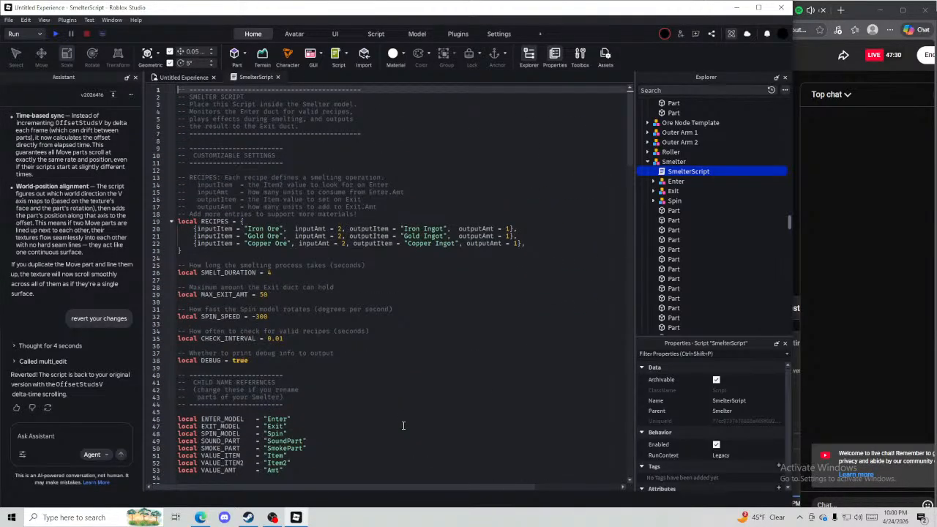
Set the Iron Ore recipe's outputAmt to 0.5 in SmelterScript and close the script
click(514, 229)
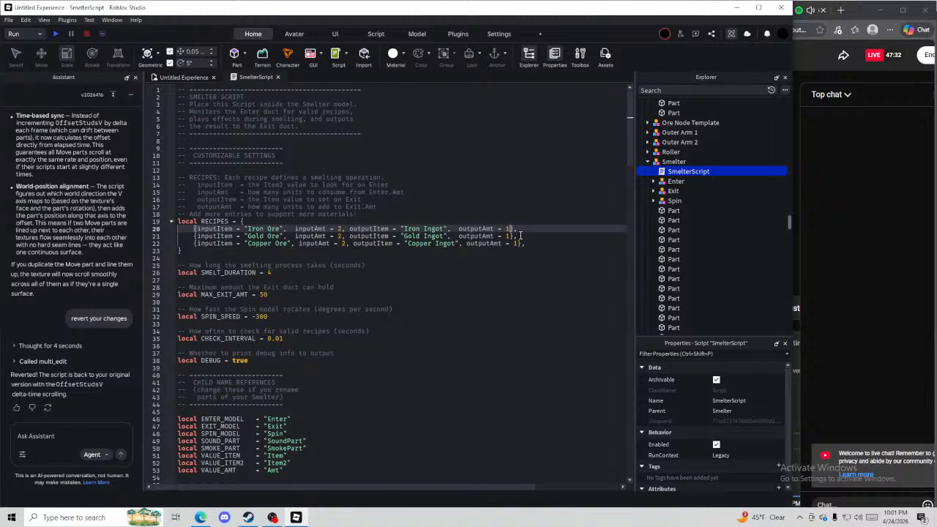
key(BackSpace)
text(0.5)
click(256, 77)
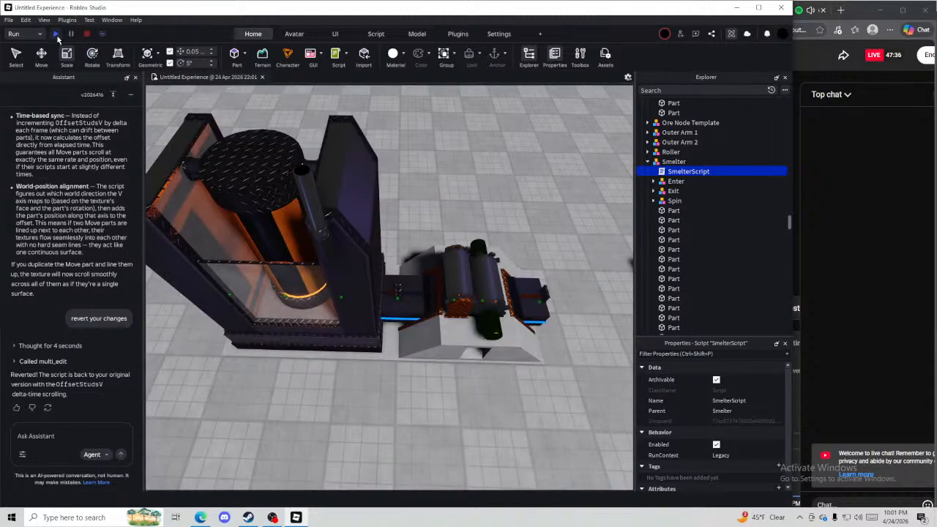
Run the simulation, watch the roller and its ducts up close, and stop the run
click(57, 35)
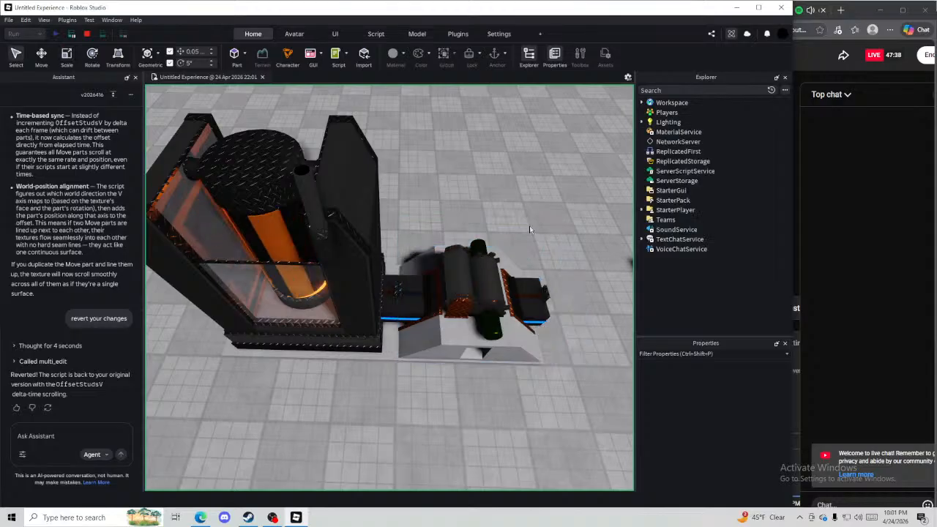
key(w)
right_click(529, 225)
right_drag(398, 174, 438, 170)
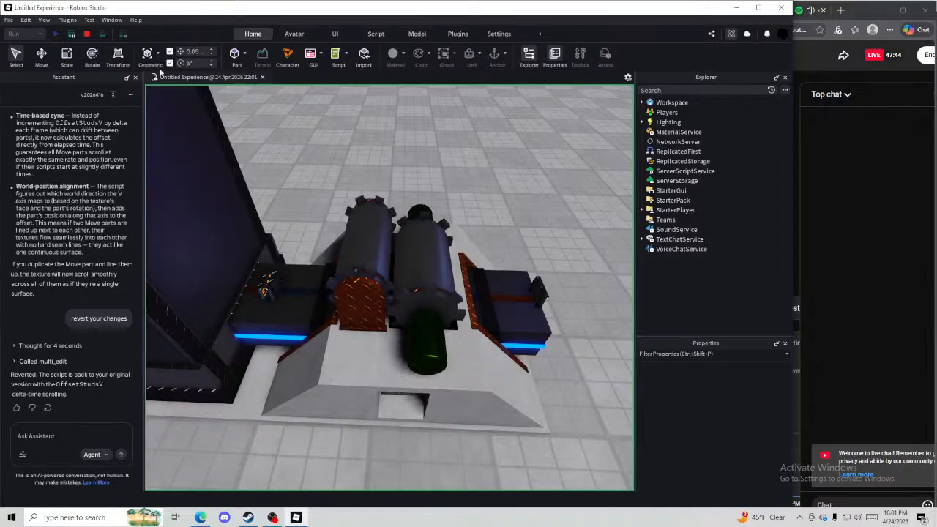
click(87, 34)
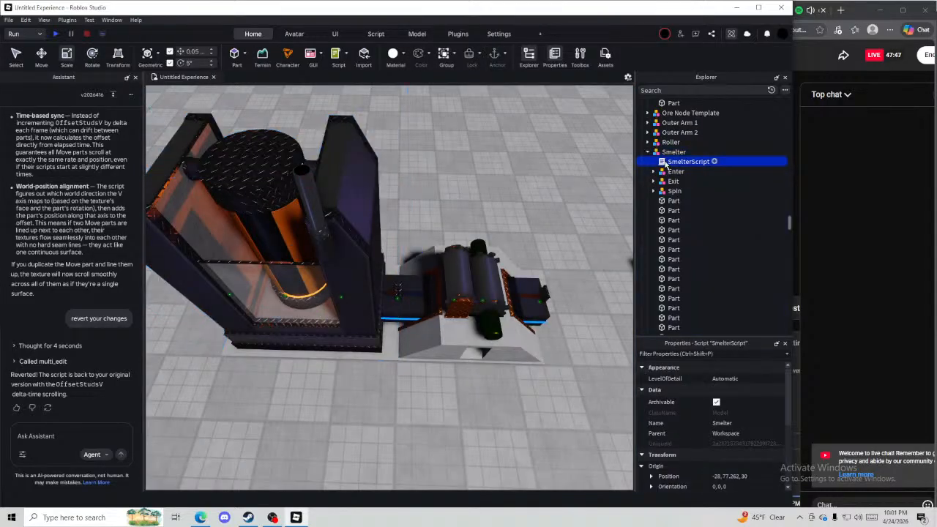
Reopen SmelterScript, remove the 0.5 entered as the Iron Ore recipe's outputAmt, and close the script
double_click(670, 162)
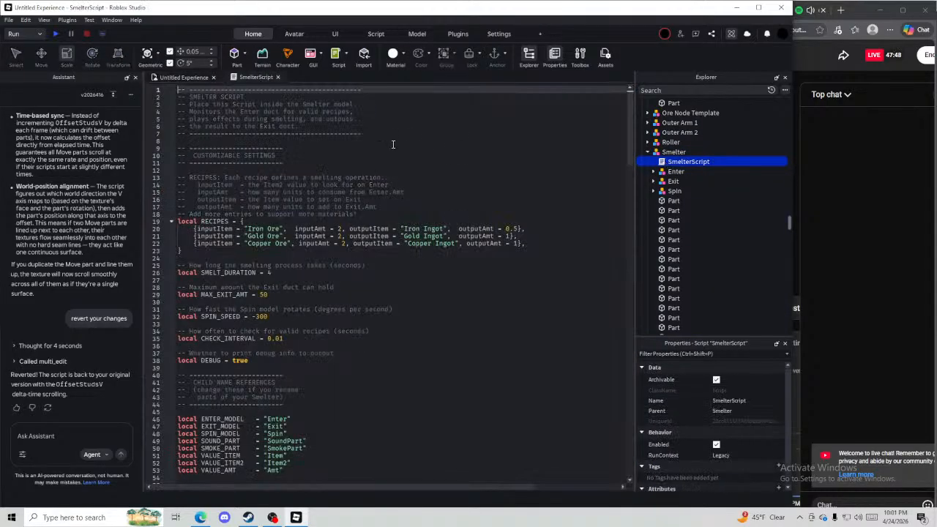
click(515, 228)
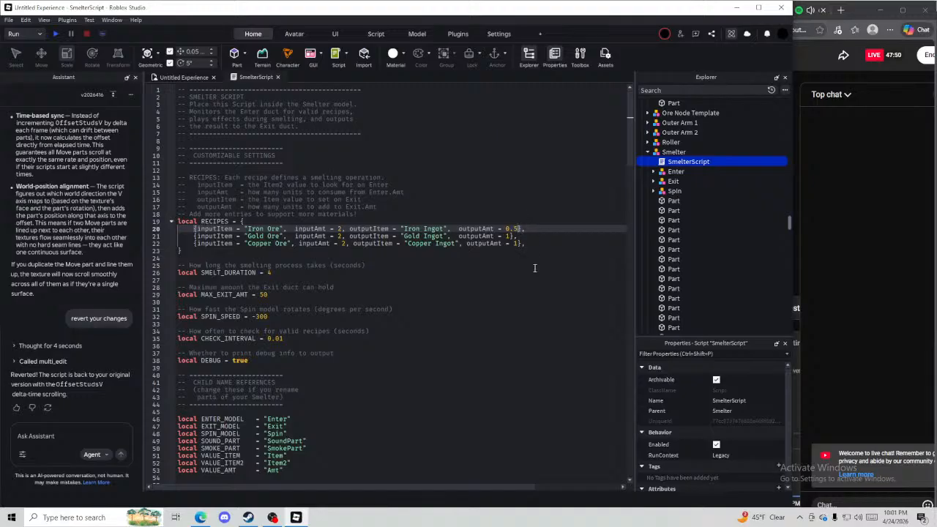
key(BackSpace)
key(BackSpace)
click(278, 77)
Clear the Assistant conversation and ask why the smelter and roller overproduce when one smelter should power .5 rollers, requesting the problem without a fix
click(131, 93)
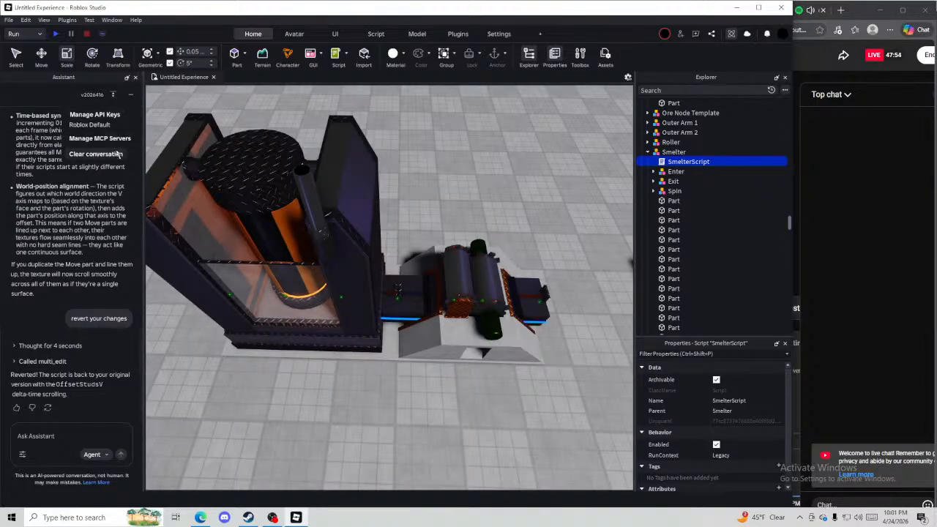
click(91, 154)
click(49, 436)
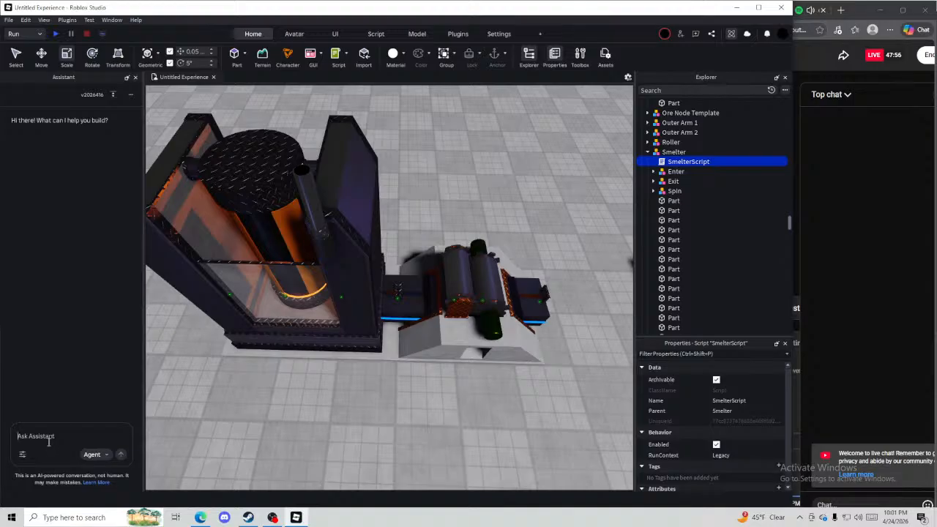
text(the script in the smelter and roller)
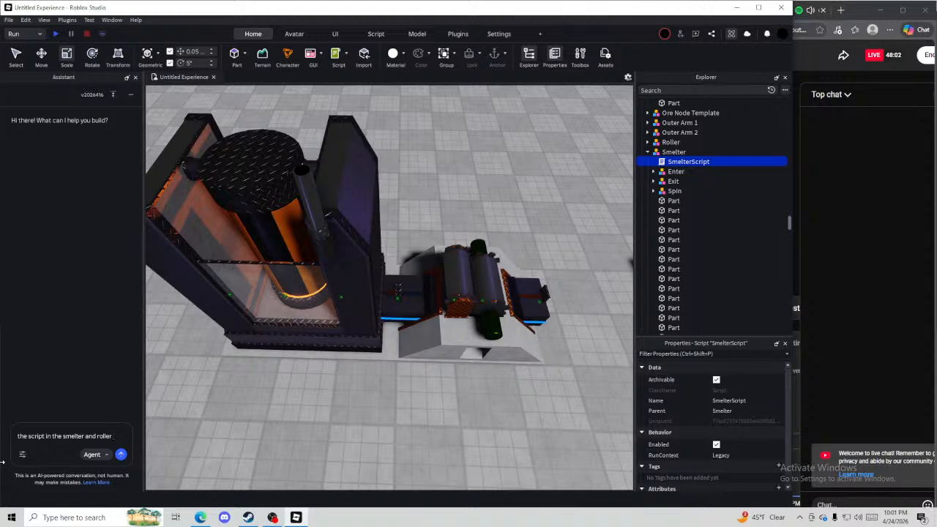
text( either produce)
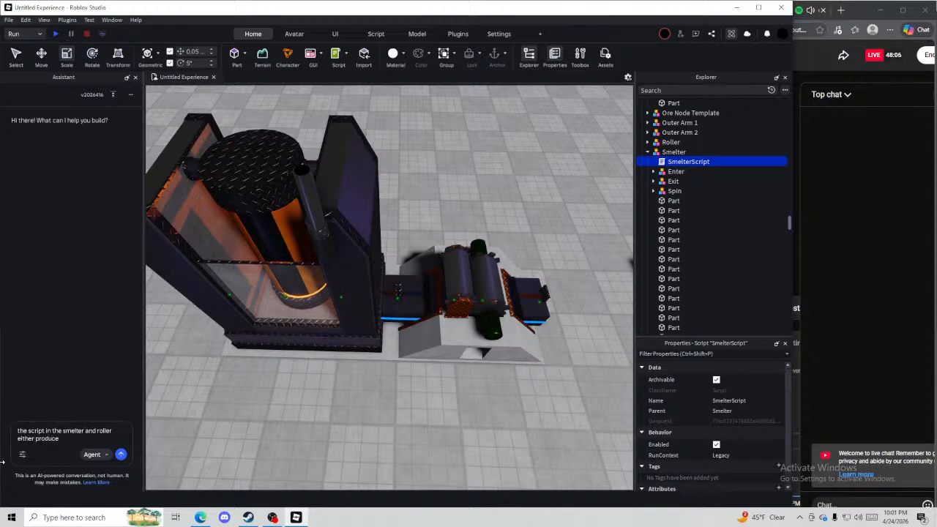
text( more output if its the smelter it should produce 1 for iron in)
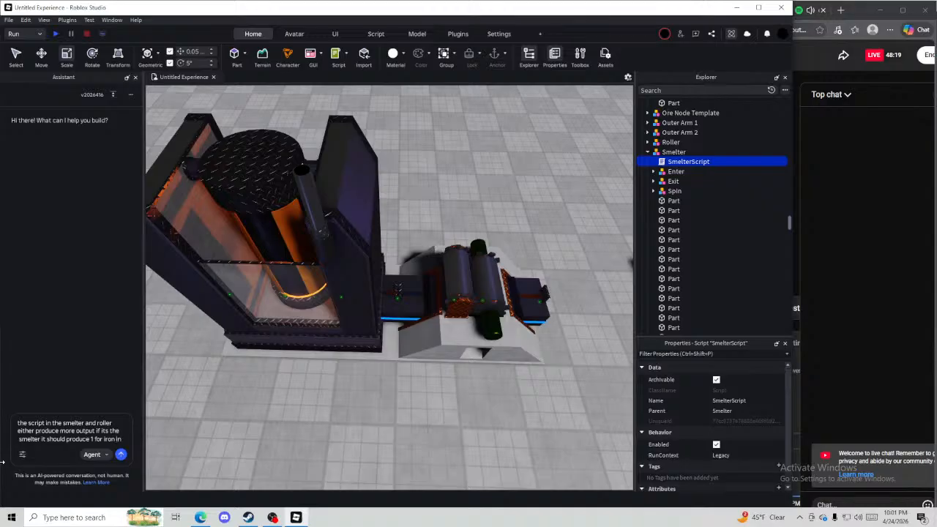
text(got or the roller)
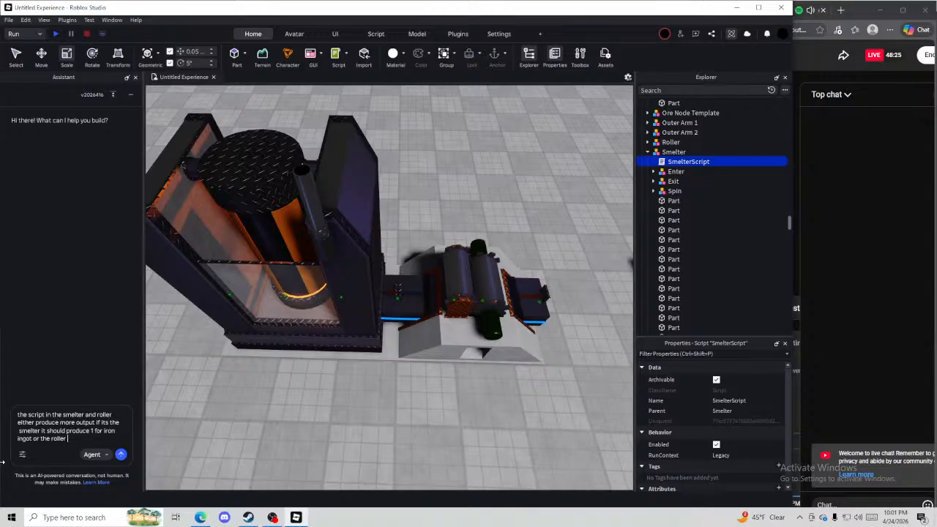
text(someone duplicates th)
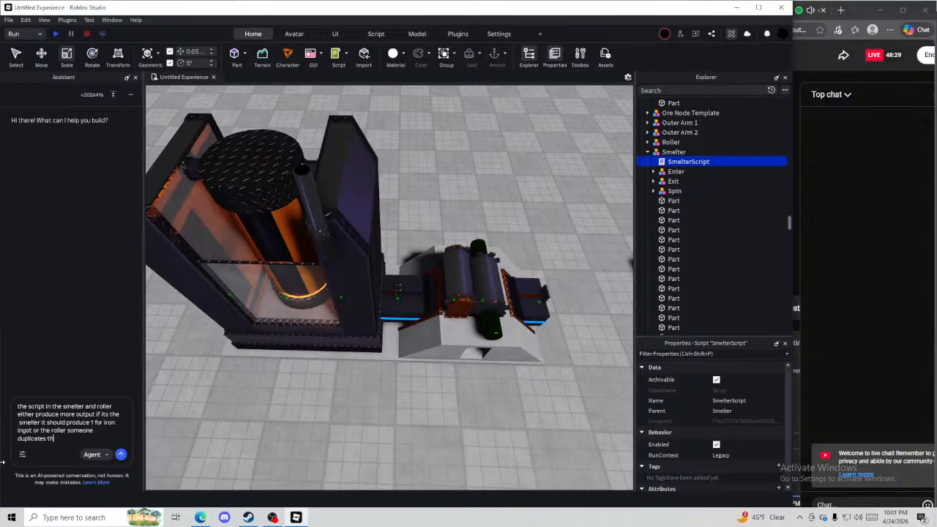
text(e)
text(output whats the problem becau)
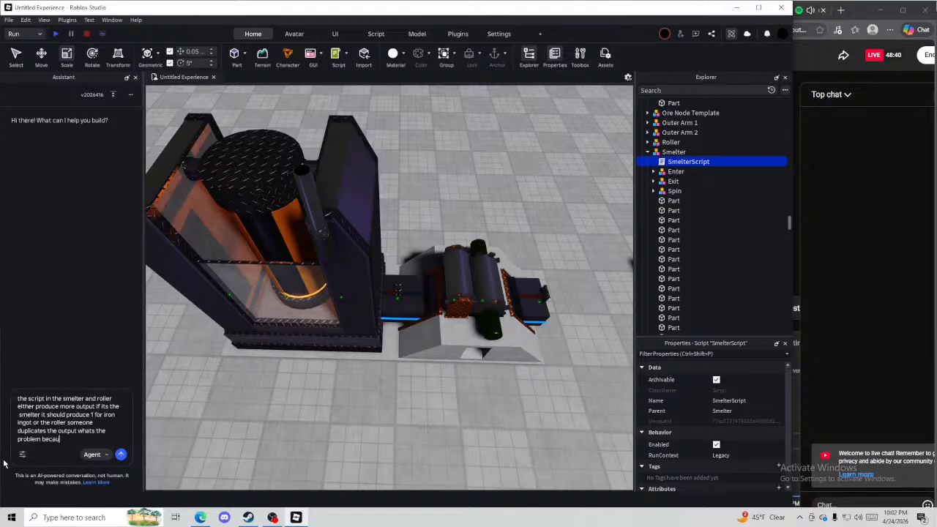
text(se one smelter should power .5 rollers not 1 to 1 ratio)
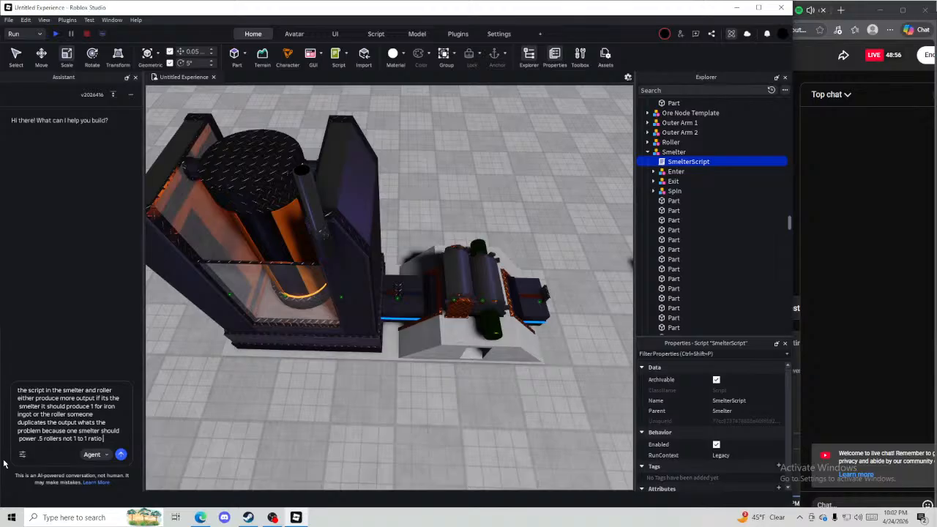
text(me the problem dont fix it)
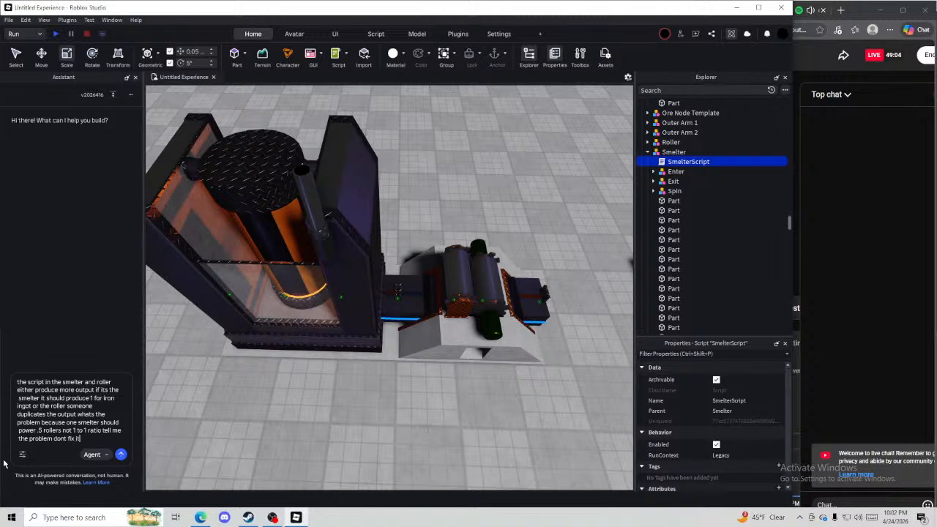
key(Return)
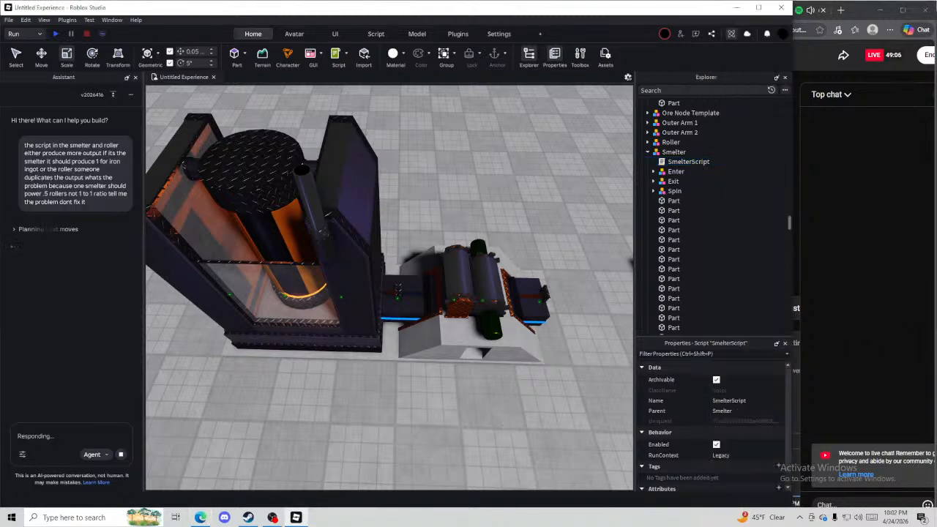
click(847, 324)
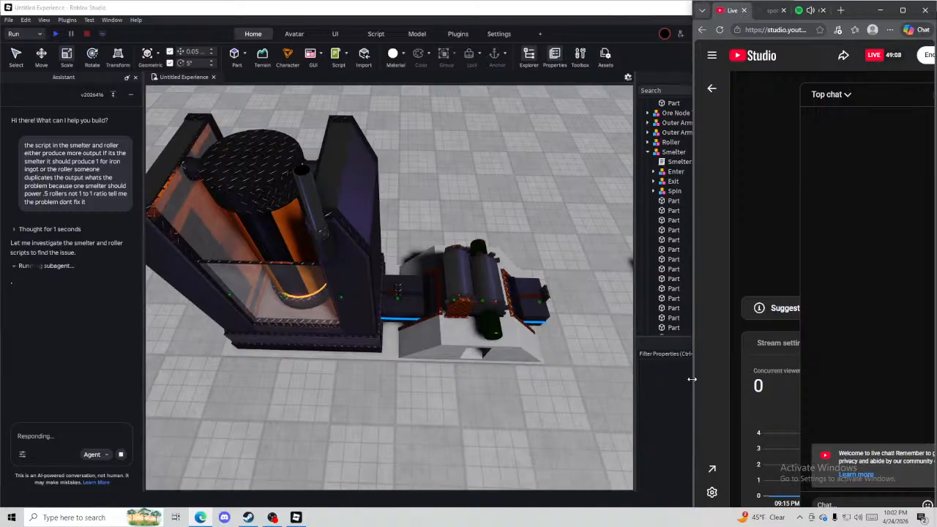
drag(691, 379, 693, 351)
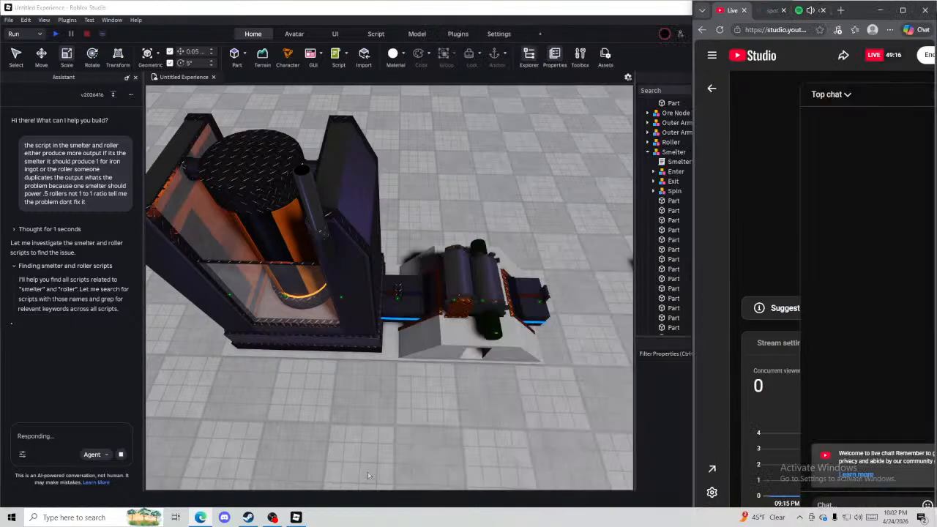
Set the SpawnLocation's BrickColor to Really blue
right_drag(380, 450, 401, 412)
key(w)
click(395, 263)
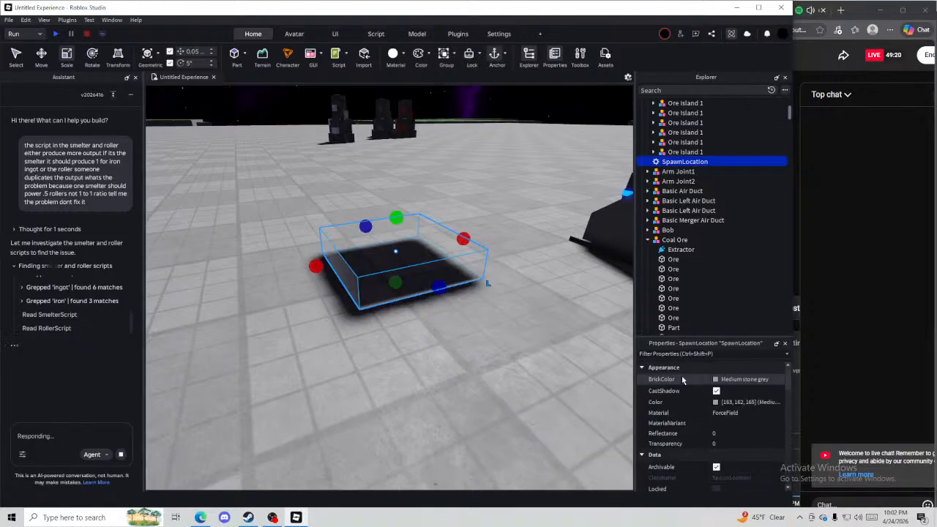
click(715, 378)
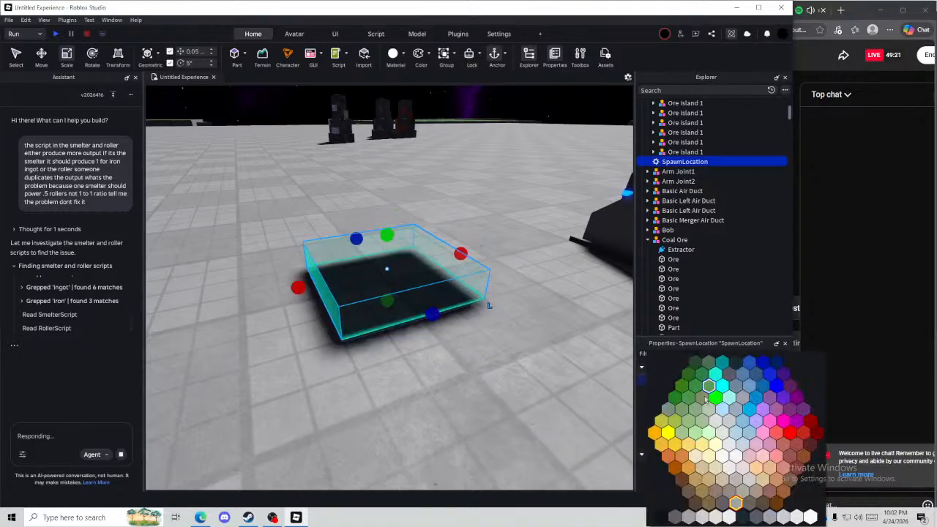
click(776, 387)
click(517, 380)
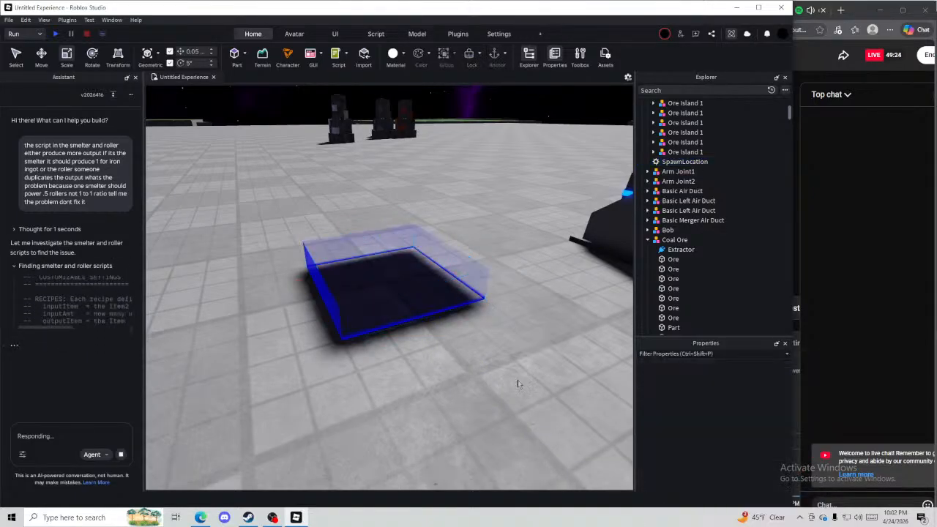
Turn off CastShadow for the SpawnLocation
right_drag(517, 380, 397, 286)
click(438, 307)
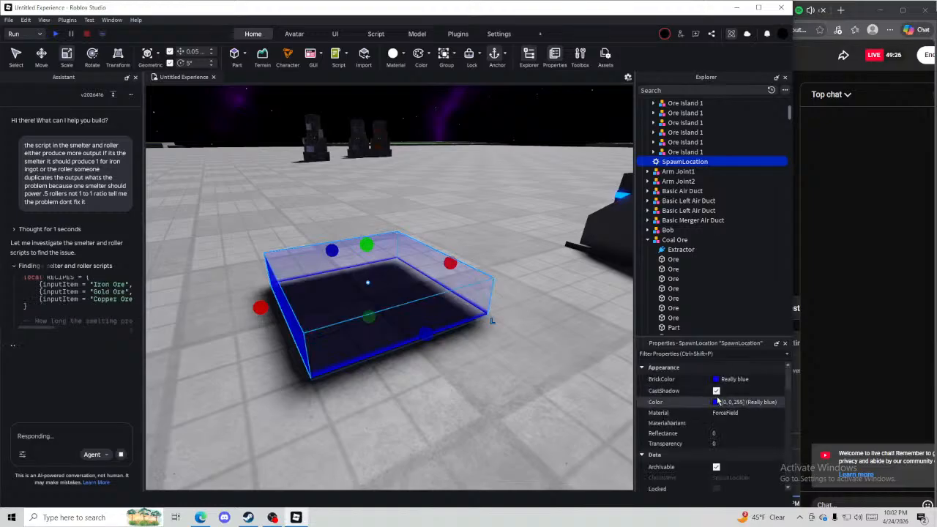
click(492, 359)
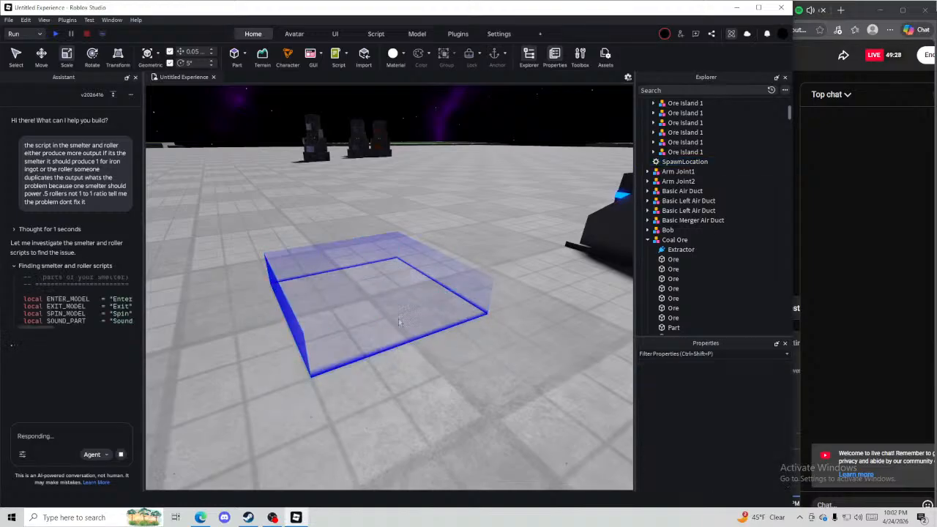
Scale the SpawnLocation's height down until it is a thin plate lying on the floor
click(365, 247)
drag(365, 246, 368, 262)
click(509, 227)
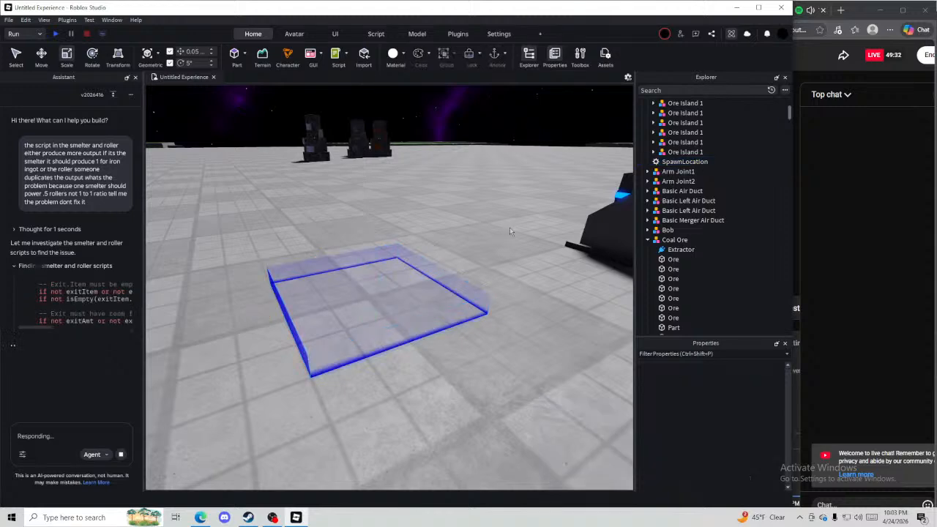
right_drag(509, 227, 508, 231)
key(w)
key(q)
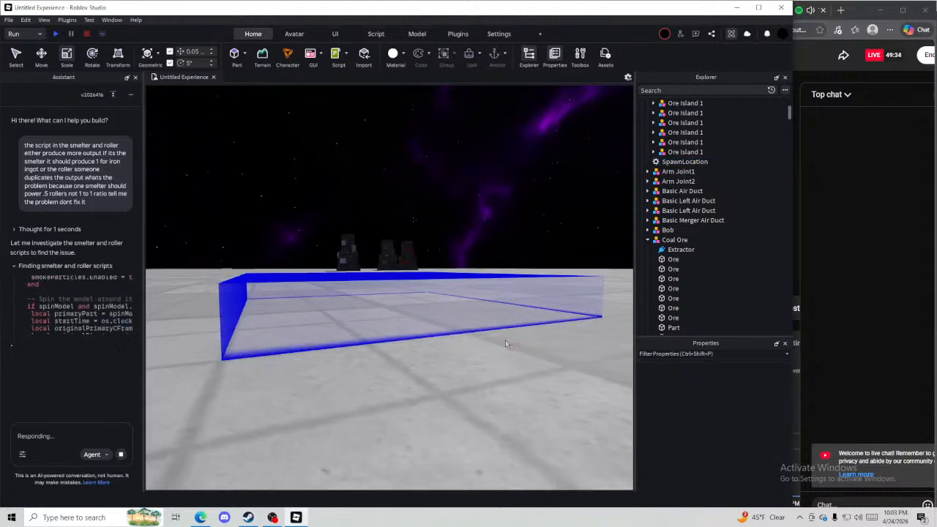
key(a)
key(w)
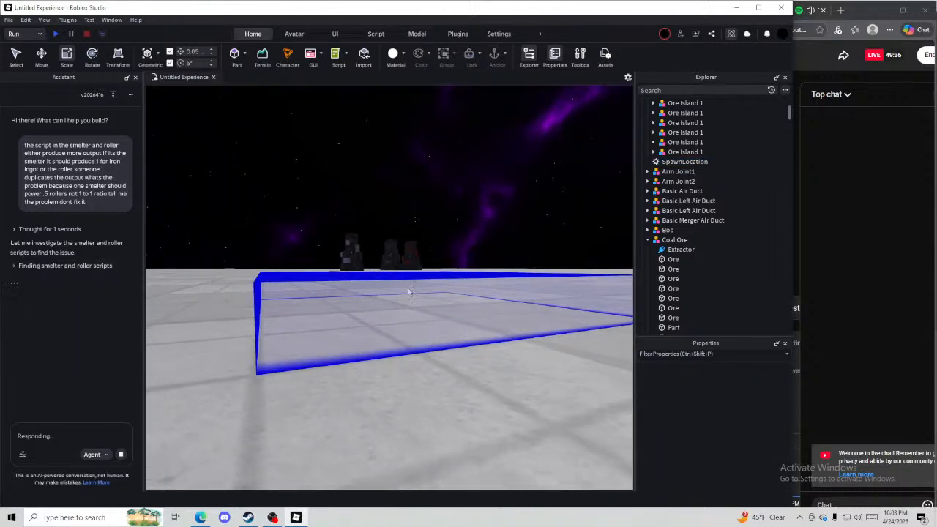
click(408, 291)
drag(408, 253, 405, 279)
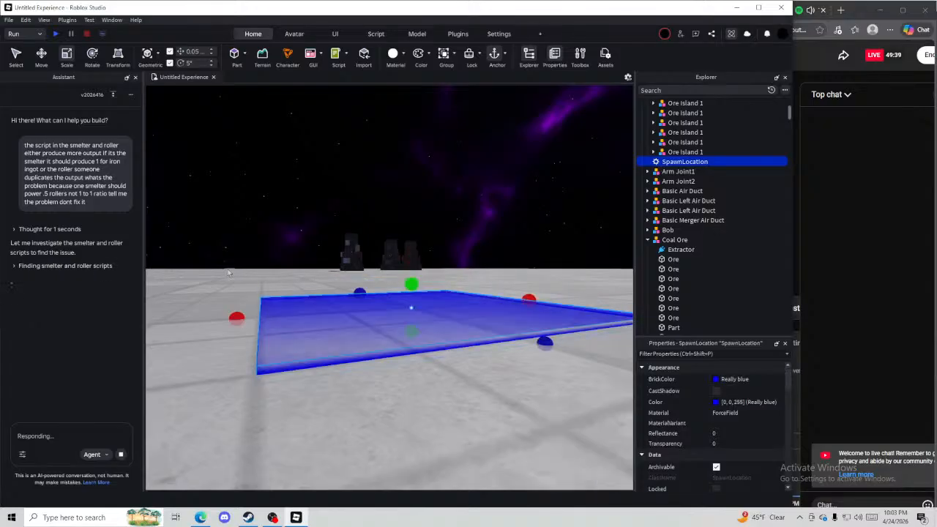
click(244, 265)
Look over the flattened spawn plate from above and go back to the smelter and roller machines
key(e)
right_drag(244, 265, 246, 267)
scroll(336, 349, down, 4)
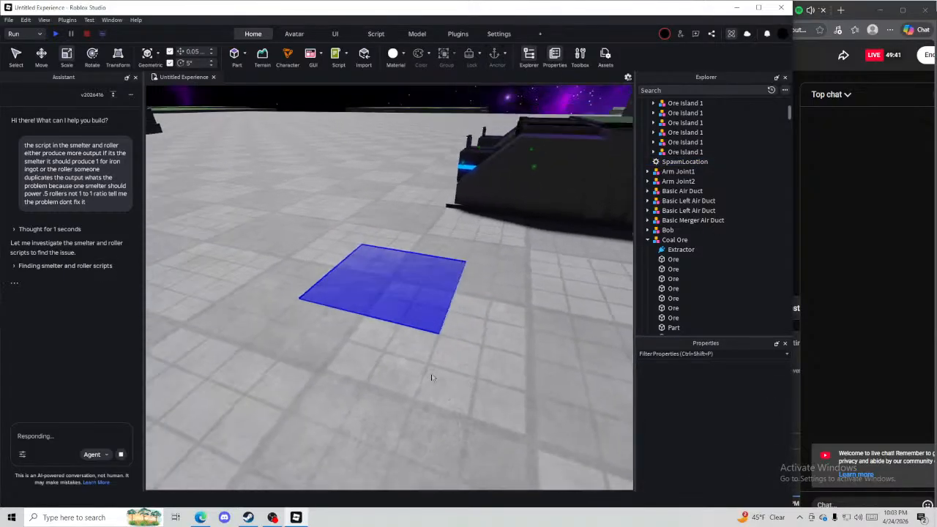
key(w)
right_drag(431, 377, 436, 376)
key(w)
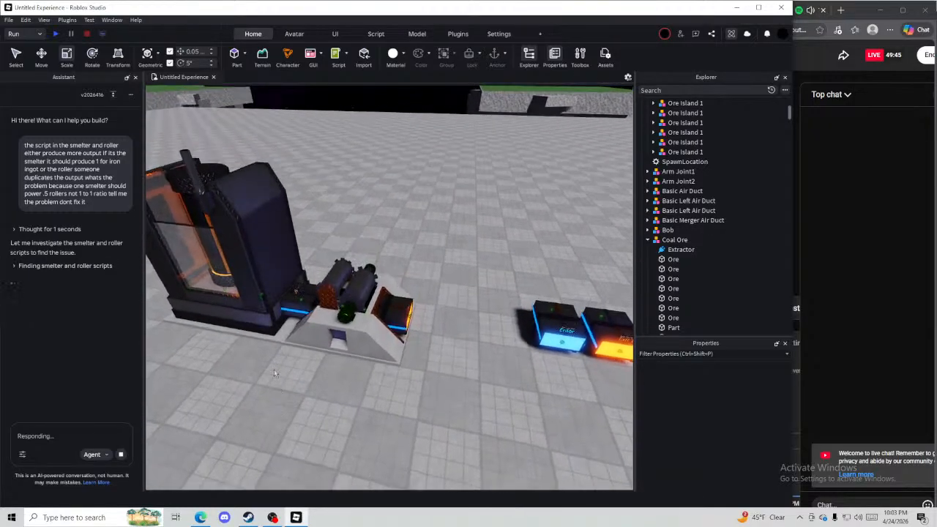
key(e)
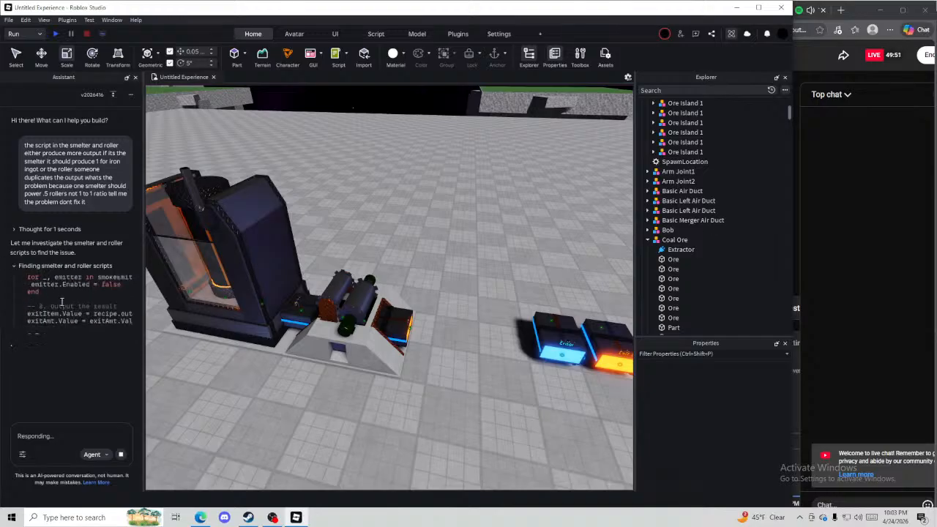
Review the Assistant's smelter and roller script findings, including its copy of SmelterScript, and collapse them
click(19, 267)
scroll(8, 255, up, 4)
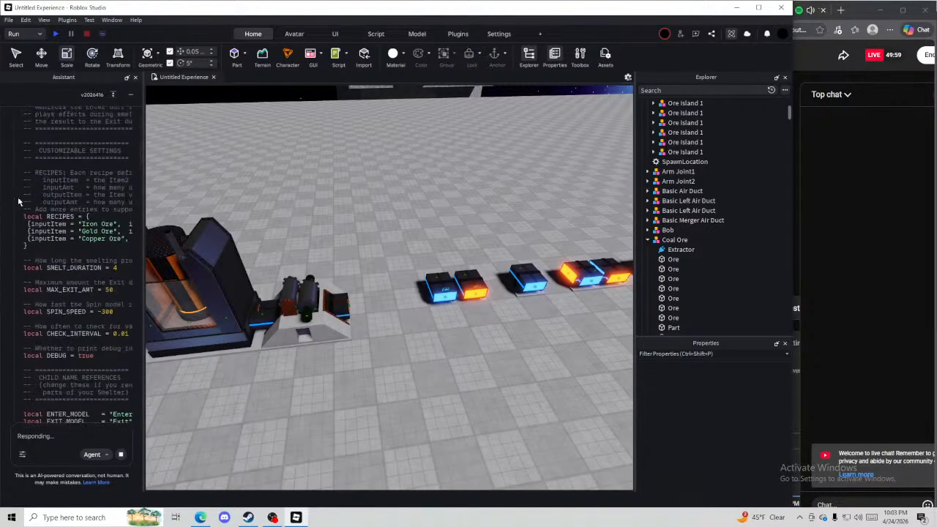
scroll(19, 202, up, 4)
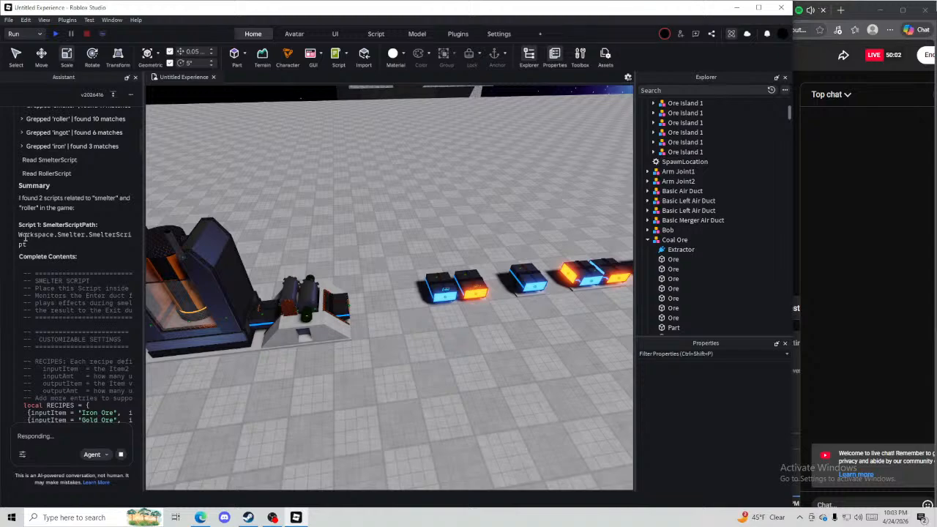
scroll(24, 240, up, 5)
click(23, 267)
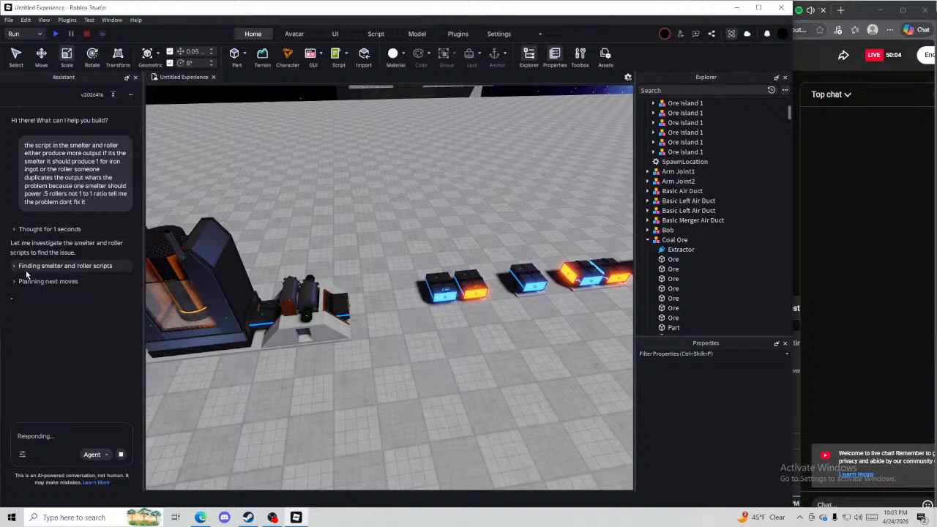
Look over the row of air ducts and the merger duct near the character from several sides
right_drag(322, 351, 359, 383)
right_drag(358, 385, 359, 385)
key(d)
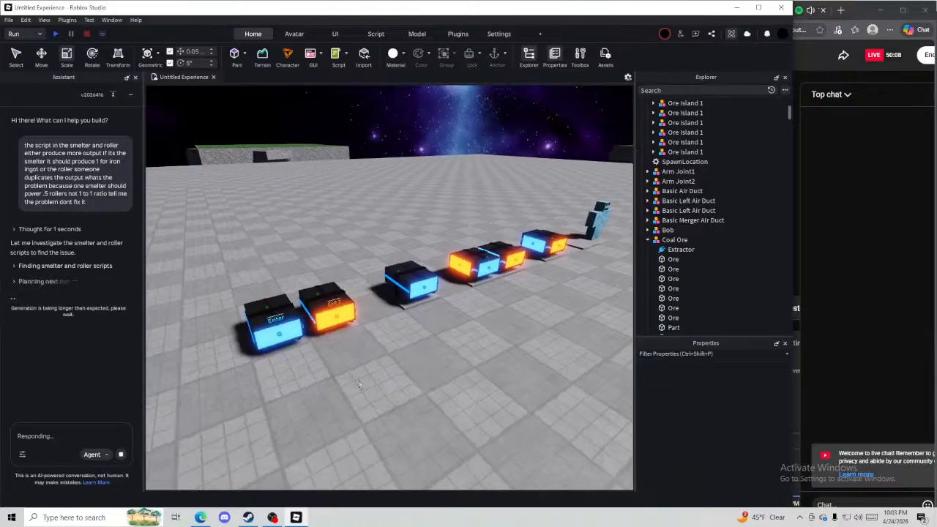
key(d)
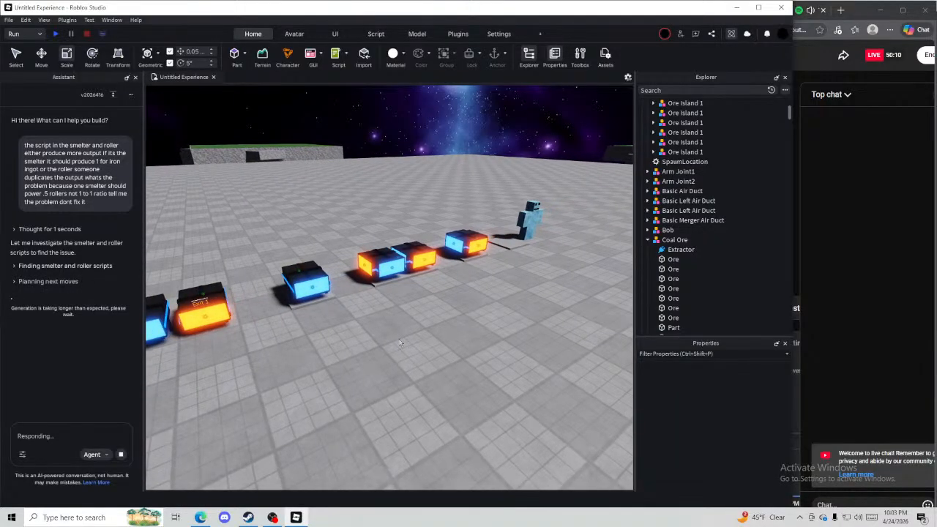
key(e)
right_drag(399, 341, 400, 343)
key(w)
key(d)
click(905, 347)
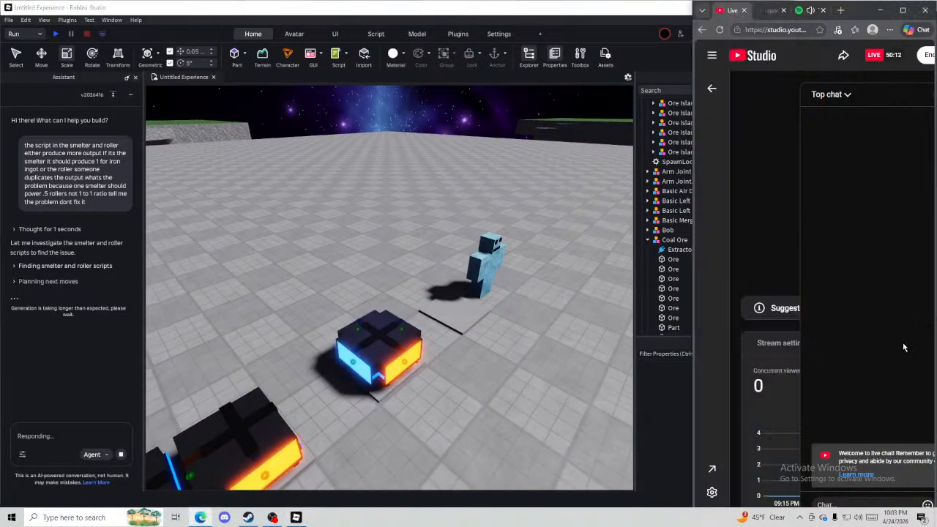
click(483, 416)
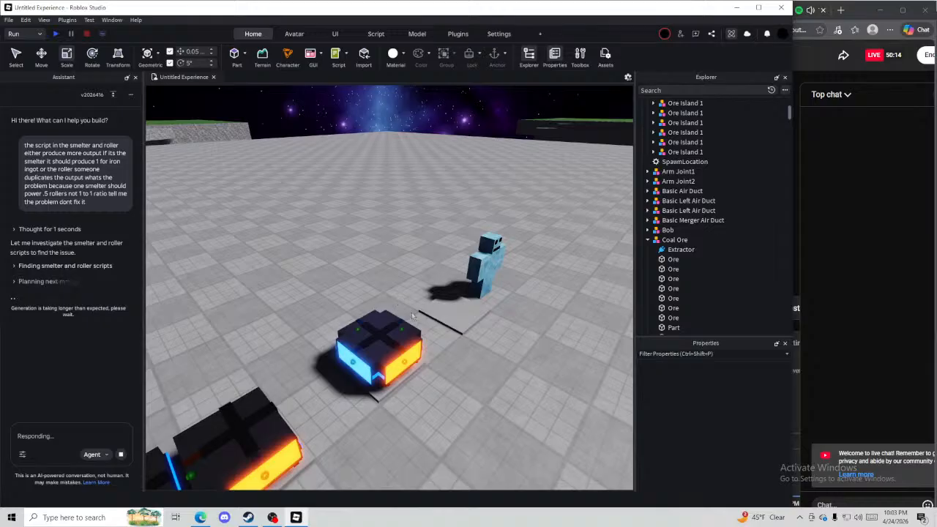
key(w)
right_drag(418, 329, 417, 335)
key(d)
key(d)
key(a)
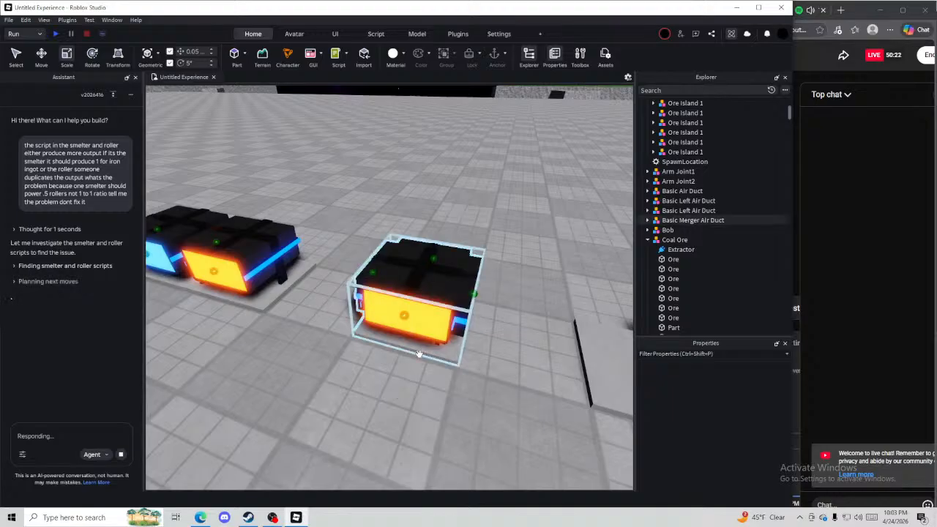
key(a)
right_drag(344, 367, 464, 358)
key(d)
key(d)
key(w)
Duplicate the PlacePart plate next to the character and place the copy on the floor beside the merger duct
click(273, 343)
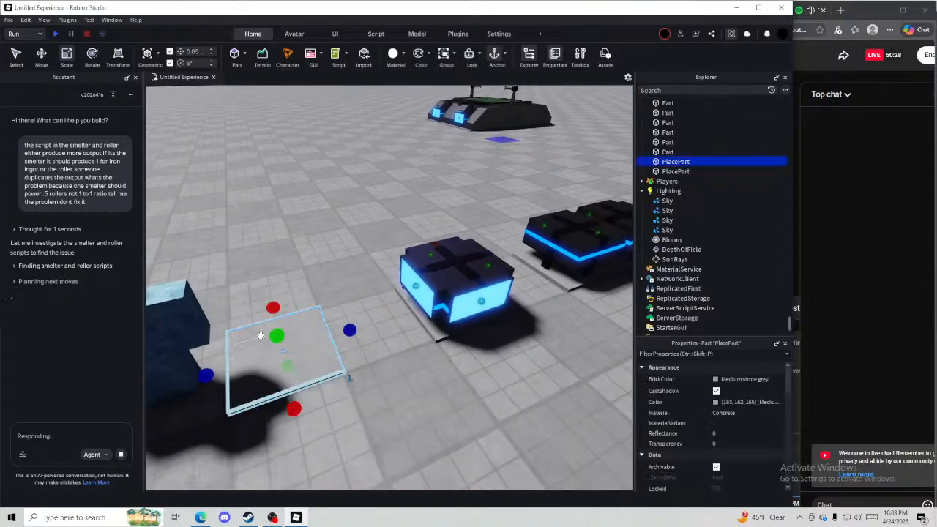
key(ctrl+d)
drag(238, 336, 298, 357)
right_drag(298, 357, 299, 357)
key(d)
drag(298, 357, 507, 396)
right_drag(508, 396, 506, 396)
key(w)
key(d)
drag(505, 396, 454, 386)
click(355, 381)
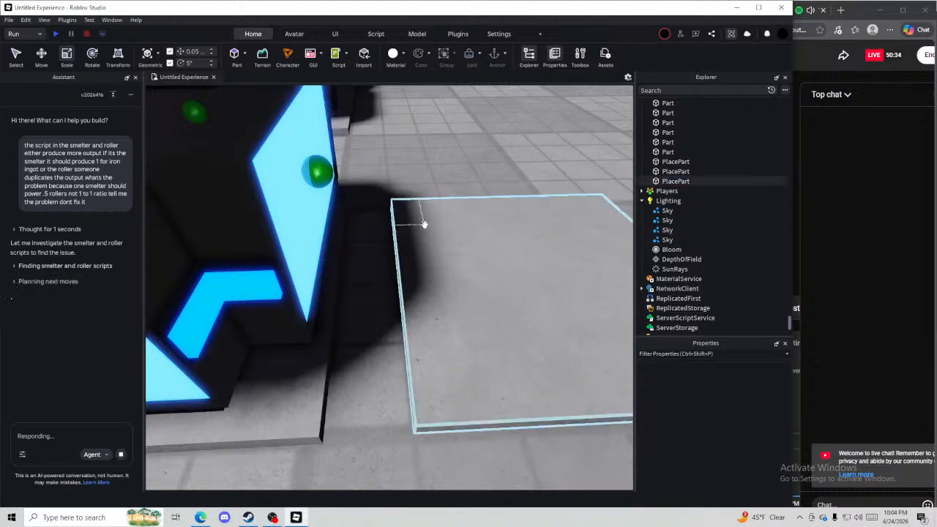
Insert a block part above the copied plate and set its material to Metal
right_drag(424, 224, 424, 224)
key(e)
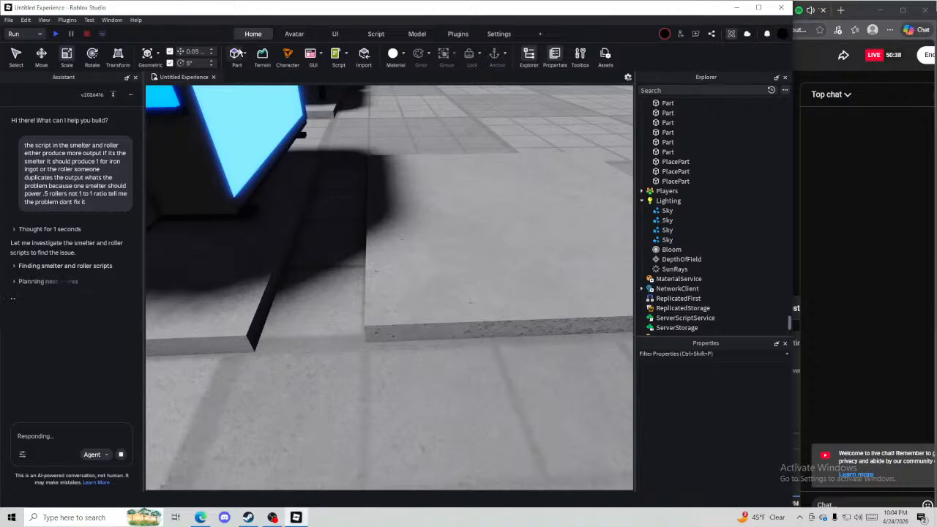
click(237, 53)
click(401, 54)
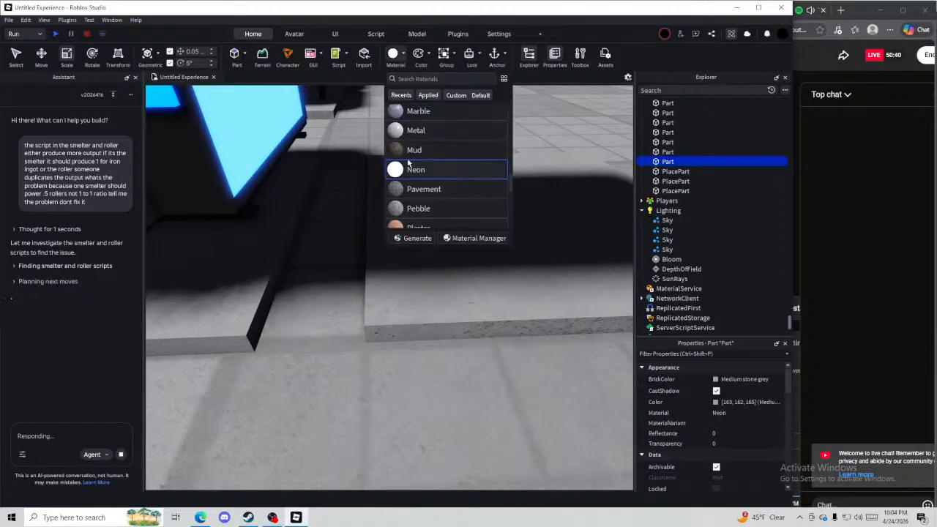
scroll(380, 261, down, 5)
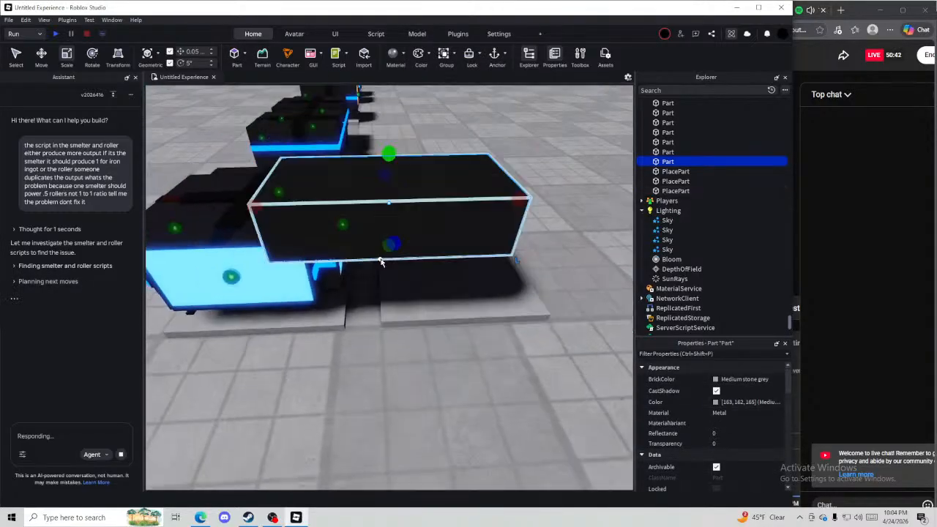
Inspect the merger duct's dark body part for its colour and material
right_click(381, 261)
click(317, 271)
click(247, 235)
alt+click(246, 234)
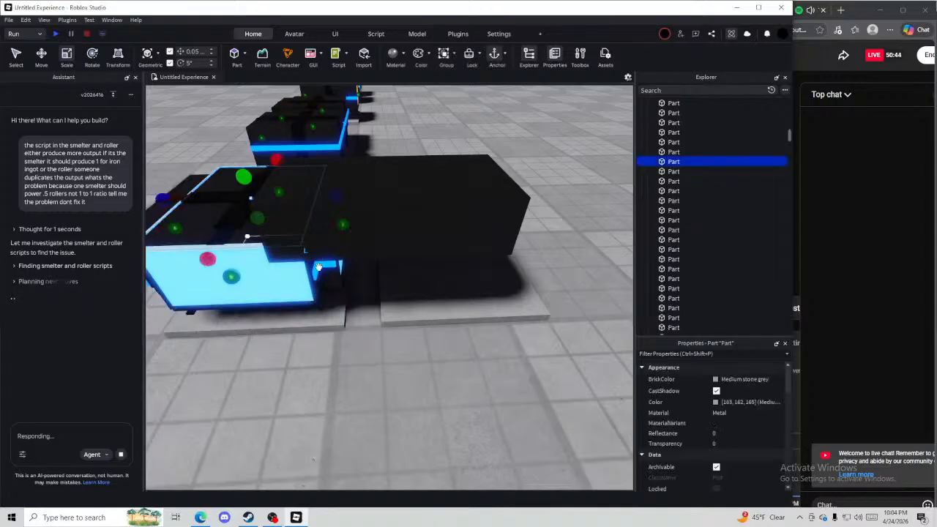
click(363, 322)
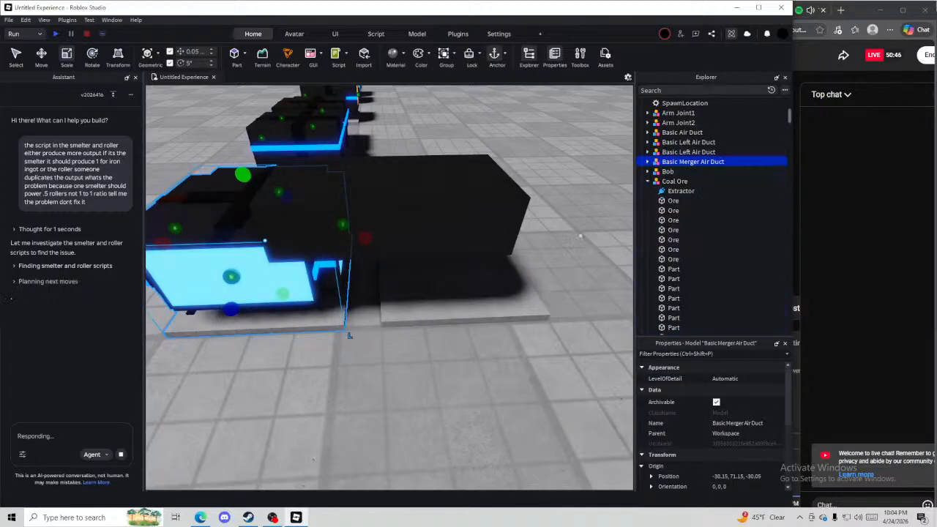
click(581, 236)
Move the new metal block down against the side of the merger duct, above the floor plates
drag(319, 232, 396, 328)
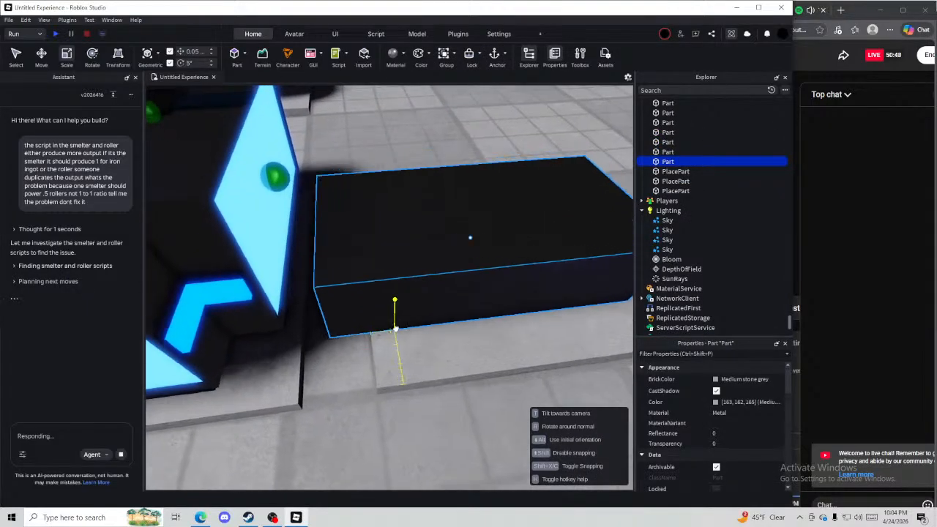
drag(405, 386, 329, 395)
drag(366, 313, 347, 354)
click(479, 433)
right_drag(479, 433, 480, 431)
Scale the metal block up to the merger duct's height and narrow it to a slim block along the duct's side
click(481, 301)
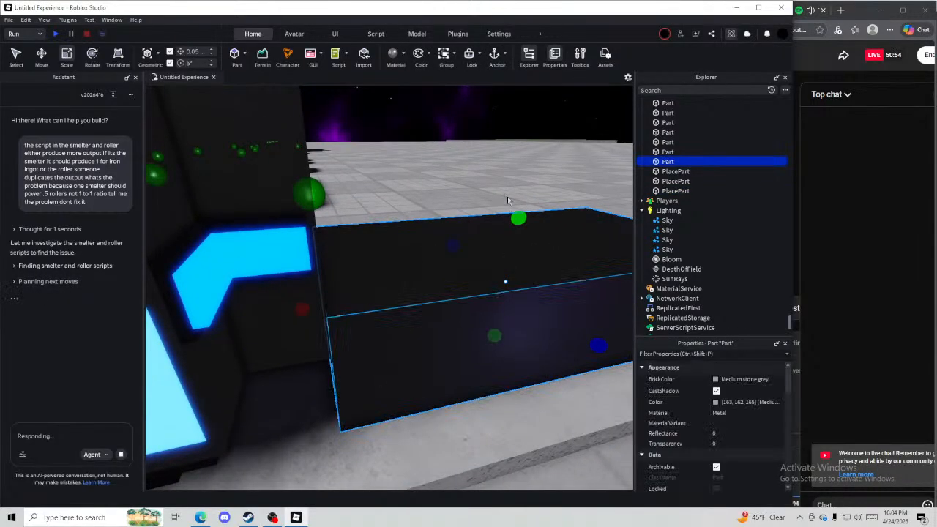
key(e)
drag(518, 218, 503, 195)
key(q)
right_drag(502, 195, 504, 195)
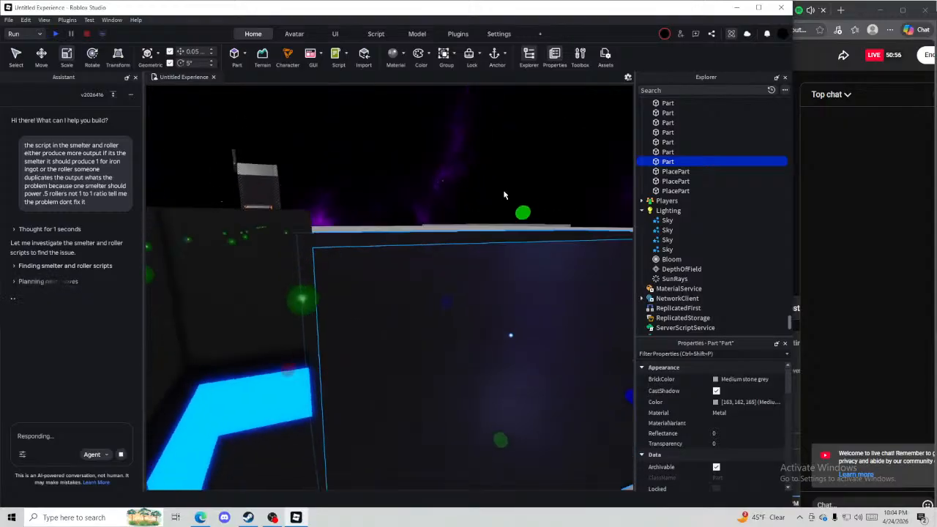
drag(522, 212, 507, 192)
key(e)
right_drag(508, 191, 228, 234)
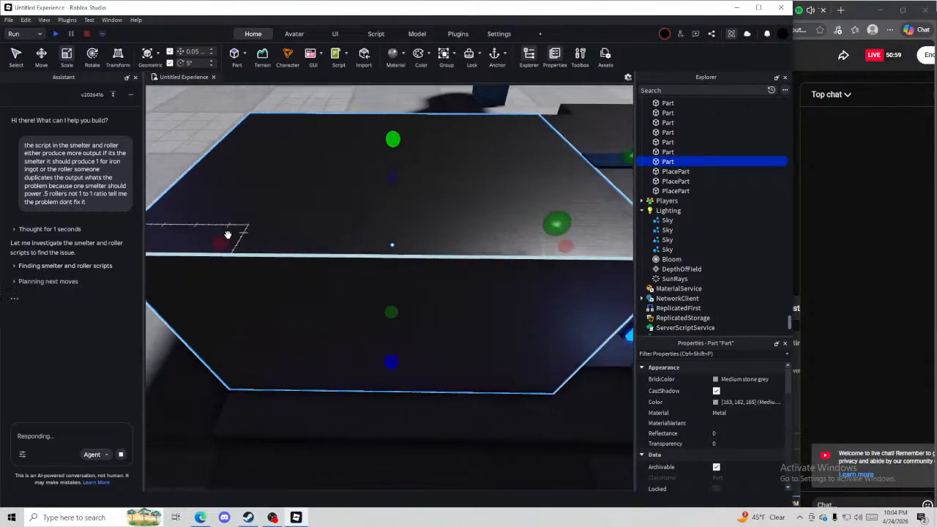
drag(228, 234, 333, 253)
Scale the copied PlacePart down to a strip about 0.9 studs wide under the added side block
key(a)
right_drag(333, 253, 343, 231)
key(d)
key(a)
key(a)
key(s)
click(305, 273)
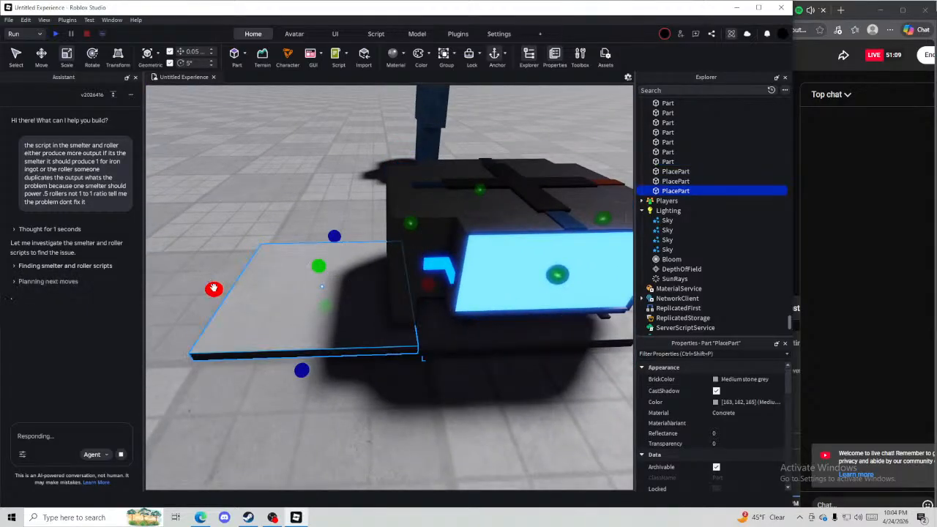
drag(213, 288, 371, 302)
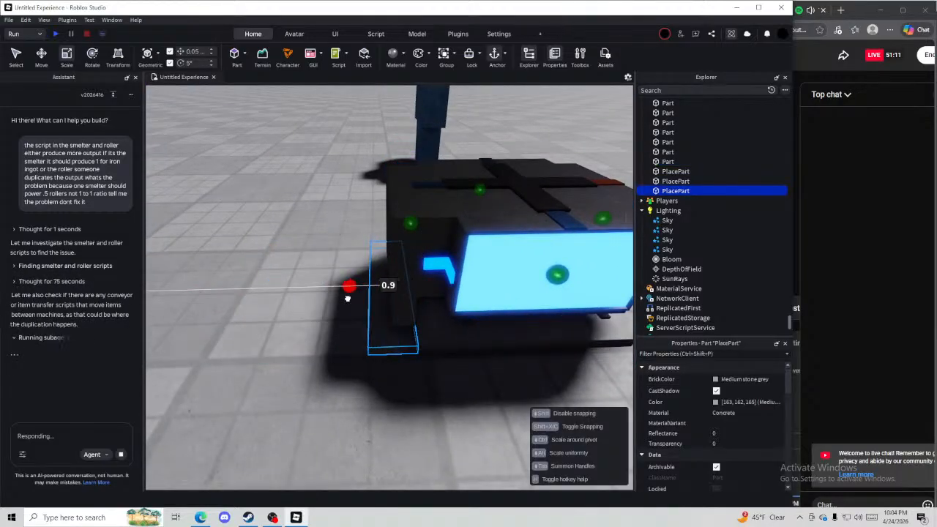
drag(343, 297, 343, 297)
click(388, 376)
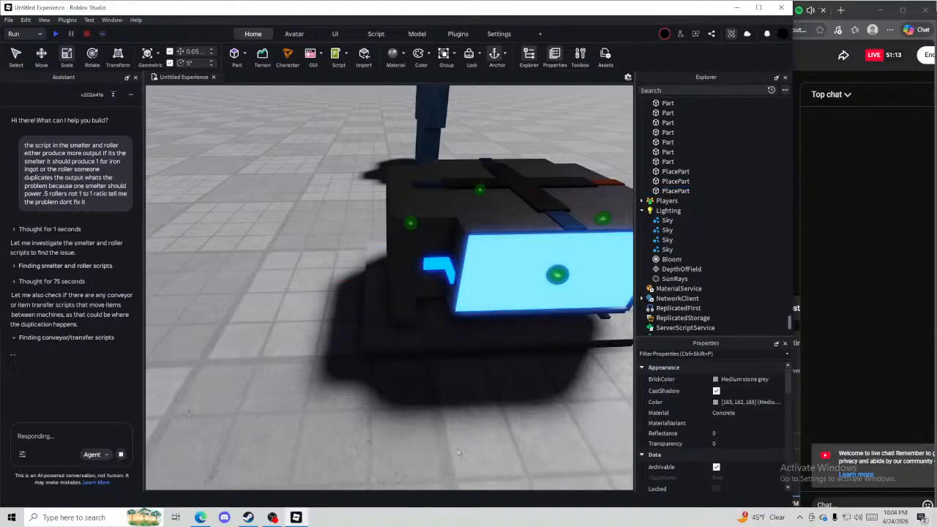
Lengthen the blue neon strip on one face of the merger duct until it meets the added side block
scroll(448, 410, up, 8)
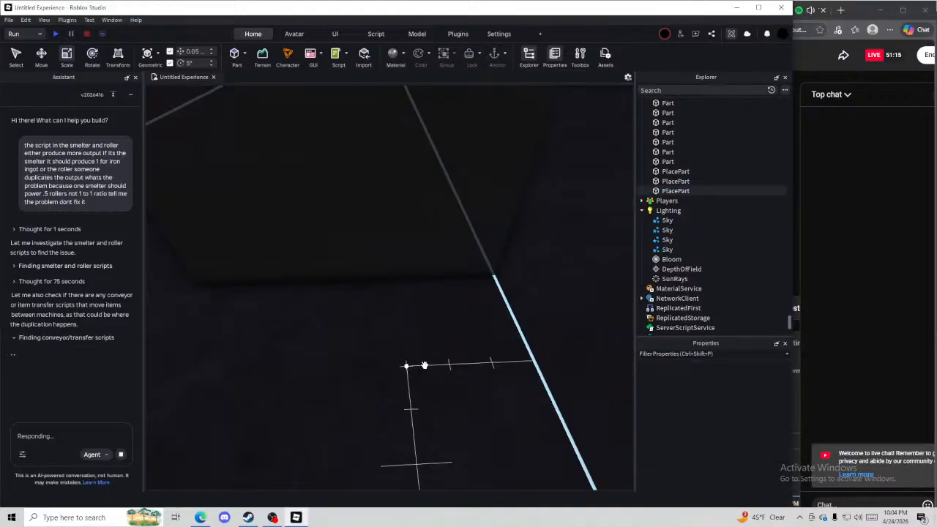
scroll(444, 376, down, 4)
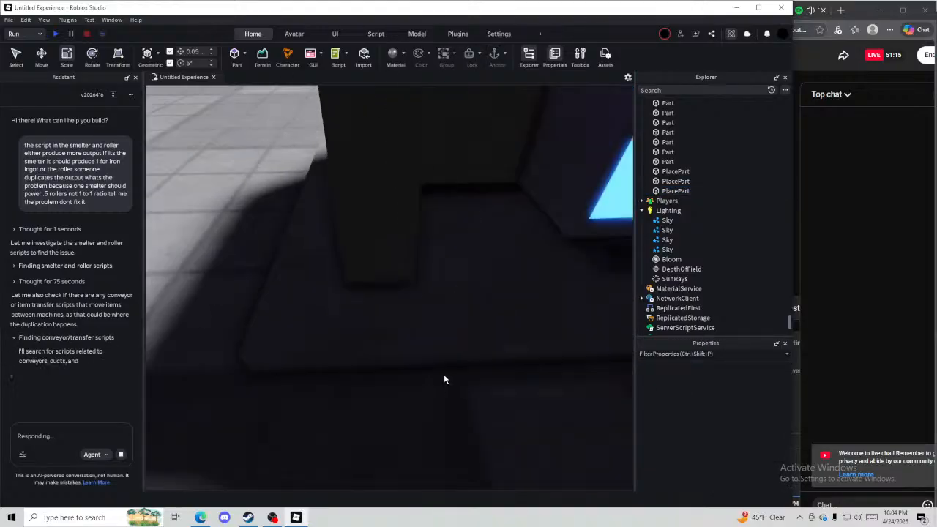
scroll(437, 365, down, 4)
right_drag(435, 366, 436, 368)
scroll(435, 368, down, 2)
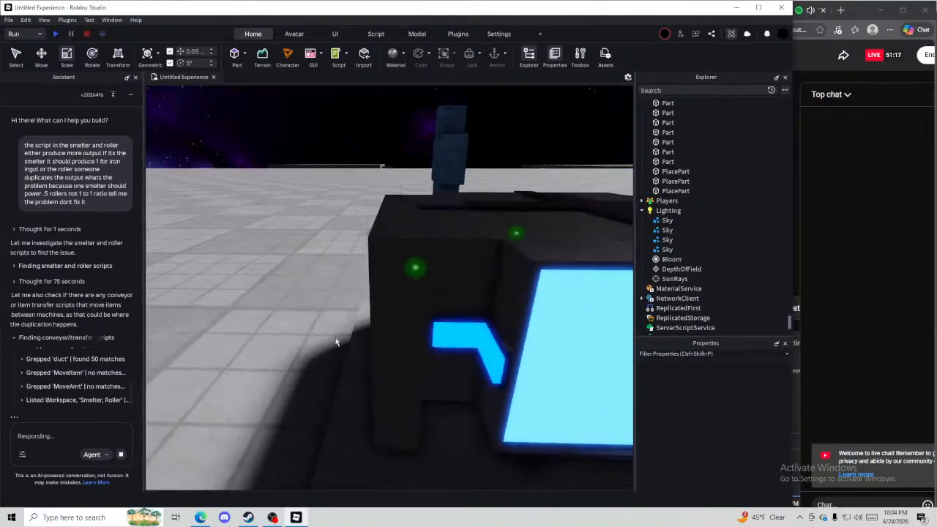
scroll(439, 358, up, 3)
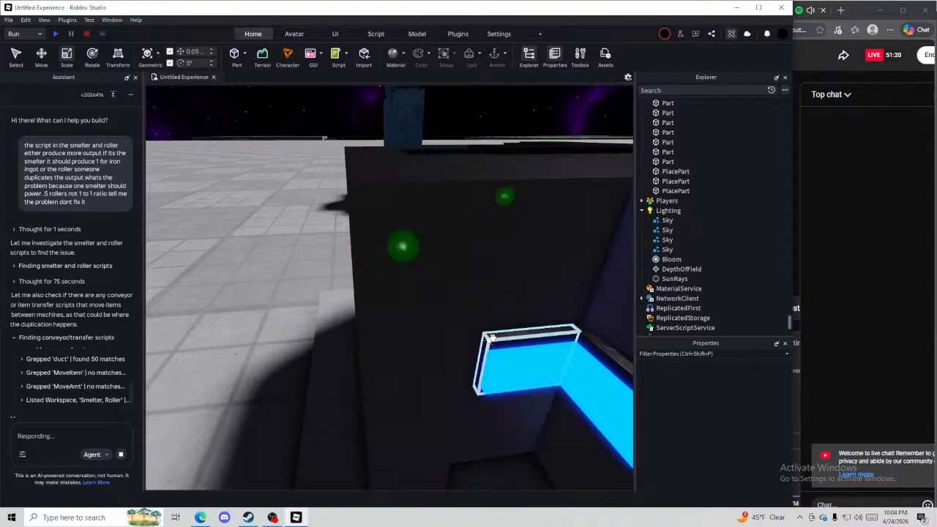
scroll(479, 324, up, 5)
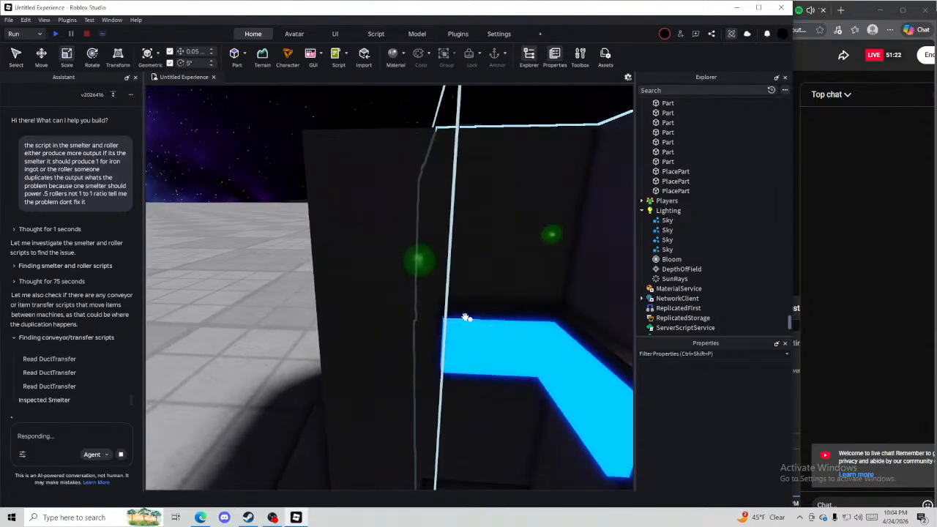
click(442, 306)
drag(425, 338, 415, 343)
click(450, 346)
Lengthen the blue neon strip on the merger duct's opposite face out to the added side block
click(464, 272)
right_drag(464, 271, 464, 271)
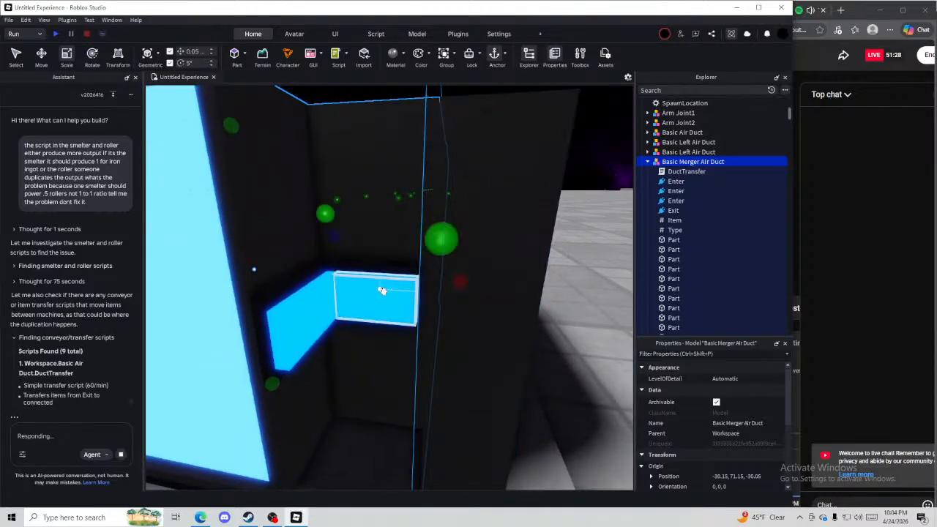
alt+click(383, 291)
drag(436, 303, 457, 299)
Inspect the small dark stone grey part on the merger duct and collapse the Assistant's conveyor/transfer script findings
alt+click(412, 270)
right_drag(406, 294, 407, 294)
key(a)
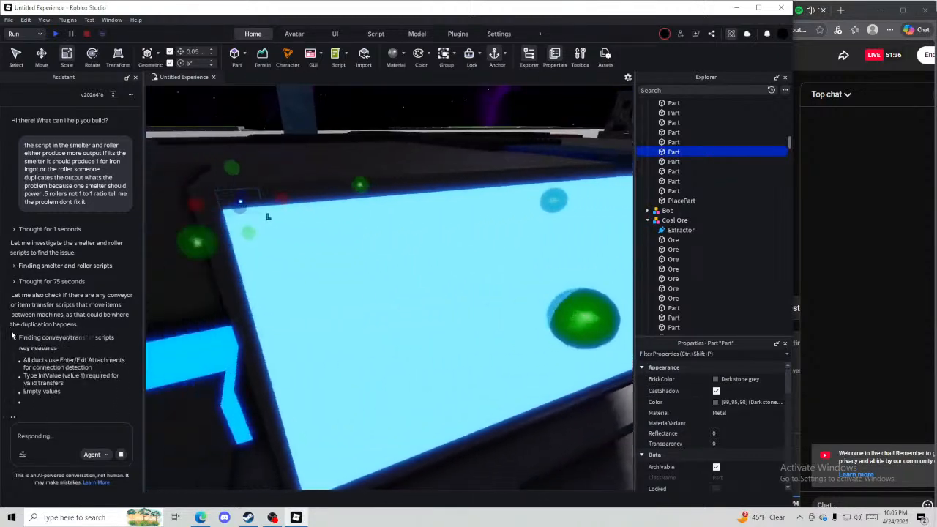
click(17, 340)
right_drag(181, 357, 166, 354)
click(180, 358)
Copy the thin dark stone grey strip from the top of a duct and place it on the added side block
key(s)
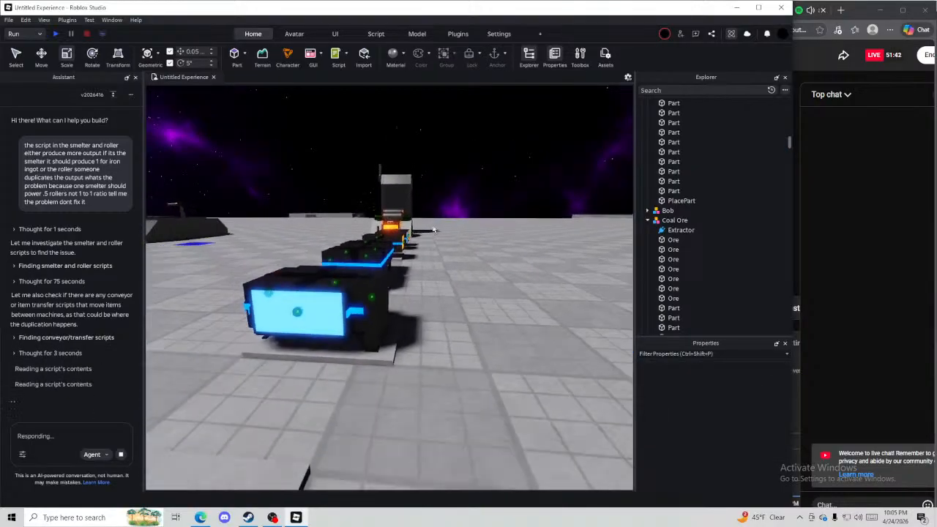
key(s)
right_drag(498, 317, 498, 315)
key(w)
click(357, 262)
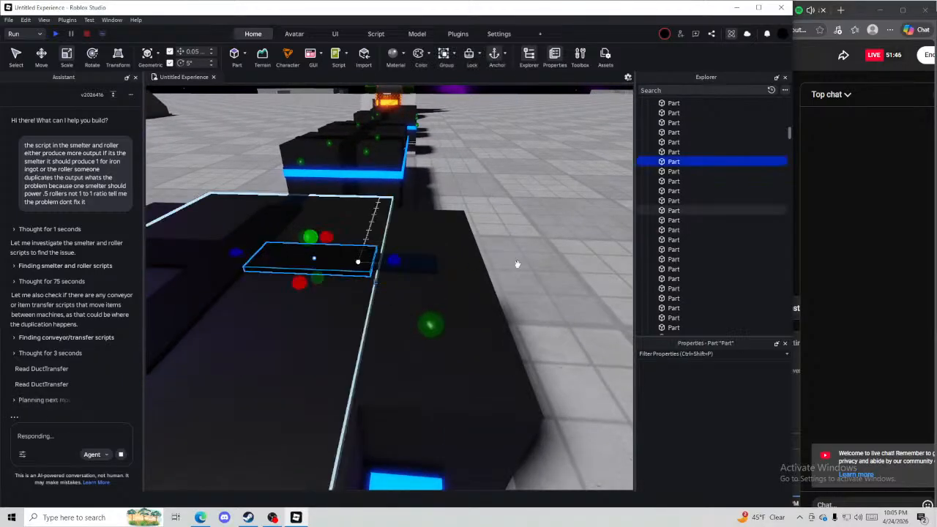
click(325, 283)
key(w)
drag(325, 283, 418, 332)
Shorten the copied dark strip to fit the top of the added side block
key(s)
key(d)
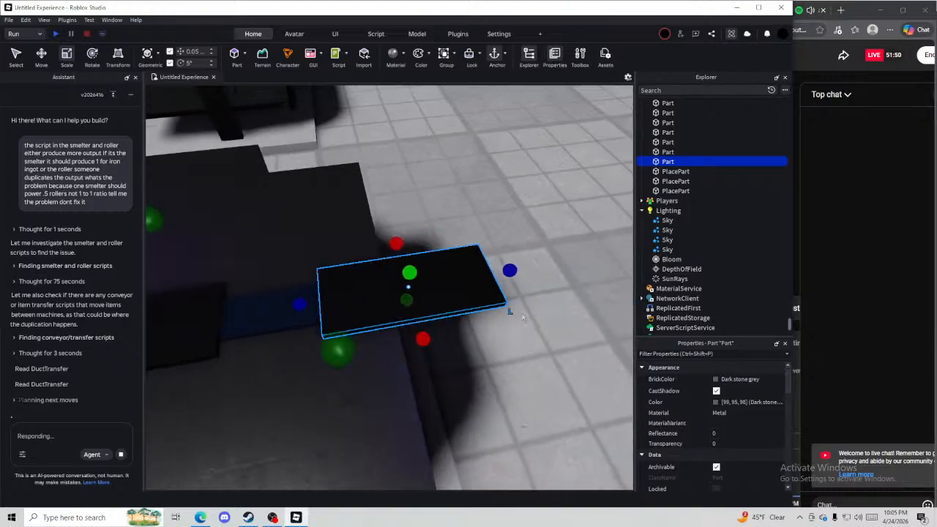
drag(500, 266, 398, 283)
click(495, 273)
Duplicate the slim side block and place the copy against its outer face
right_drag(495, 273, 495, 273)
key(e)
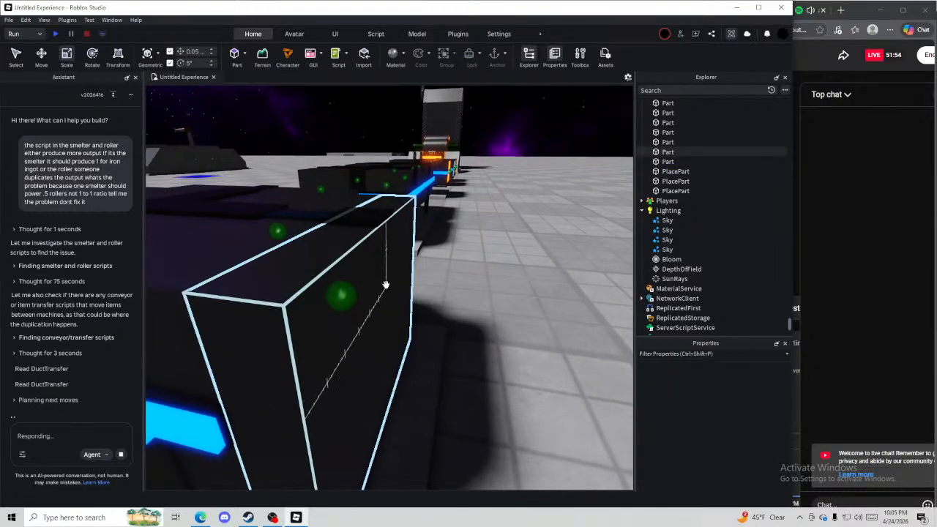
click(386, 284)
key(w)
drag(410, 313, 441, 315)
key(s)
right_drag(391, 259, 401, 250)
key(ctrl+3)
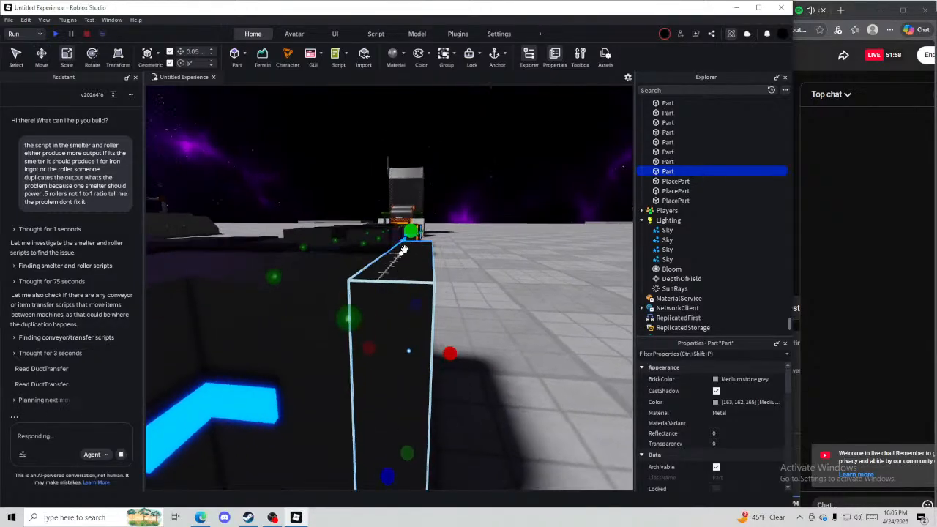
Scale the outer block's height down so its top sits lower than the side block beside it
drag(411, 238, 415, 272)
right_drag(414, 272, 414, 273)
drag(421, 284, 423, 291)
right_drag(430, 315, 430, 315)
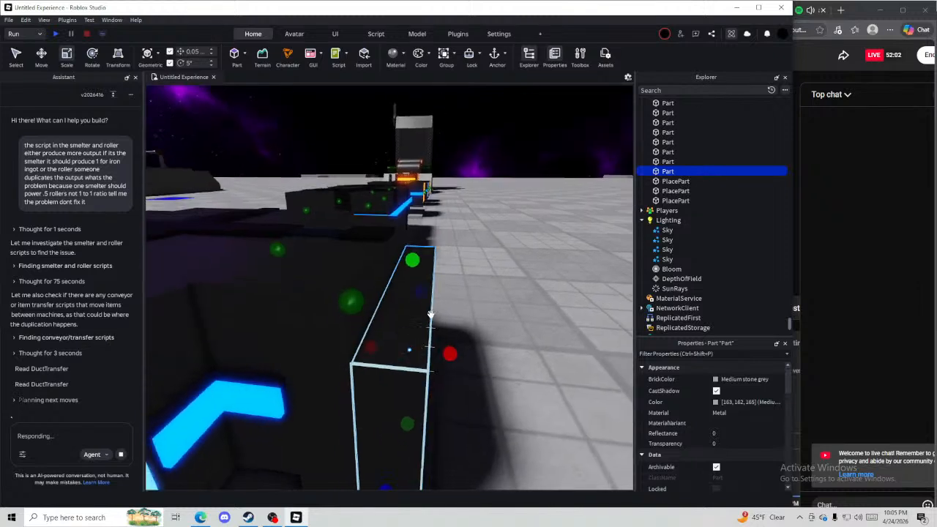
Duplicate the lowered outer block on top of itself and change the copy's shape to Wedge
key(ctrl+d)
drag(421, 322, 413, 335)
scroll(728, 437, down, 5)
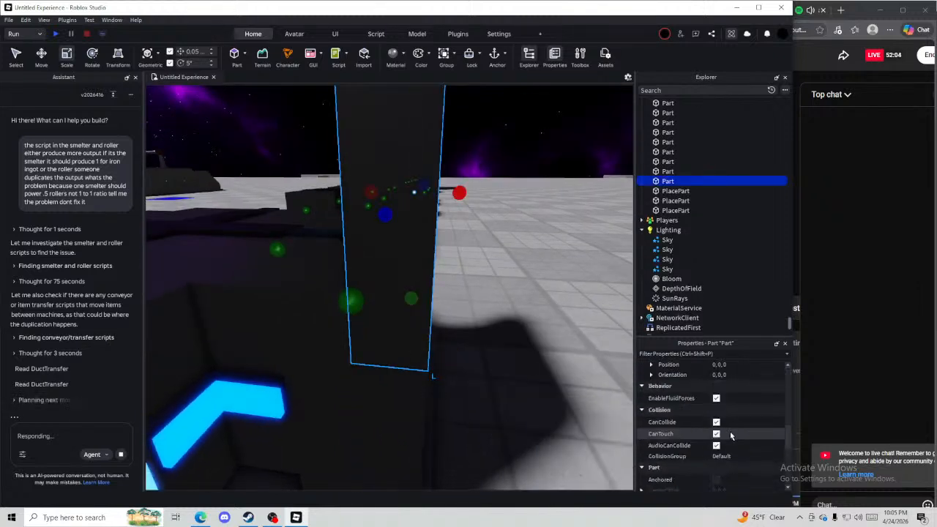
scroll(730, 436, down, 3)
click(721, 477)
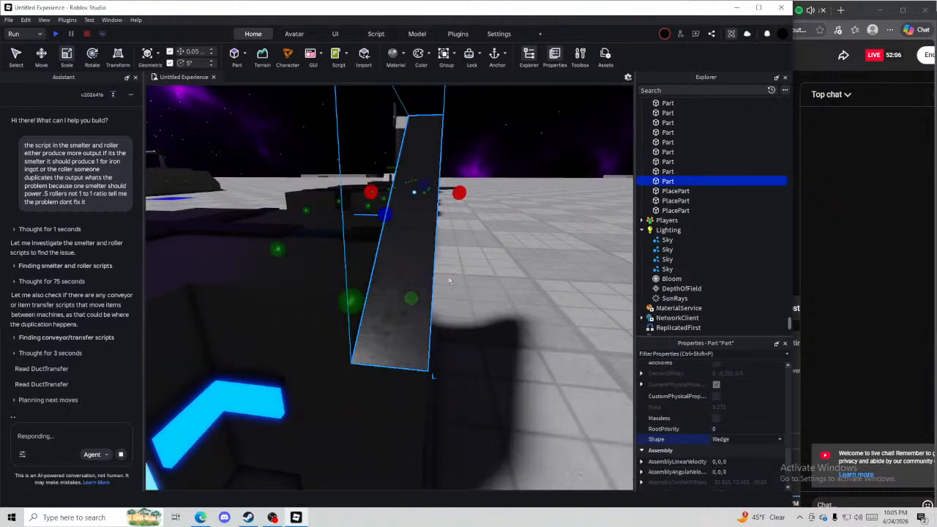
mouse_move(351, 351)
mouse_down()
mouse_move(261, 219)
mouse_move(378, 338)
mouse_move(379, 362)
mouse_move(364, 358)
mouse_up()
right_drag(364, 358, 477, 156)
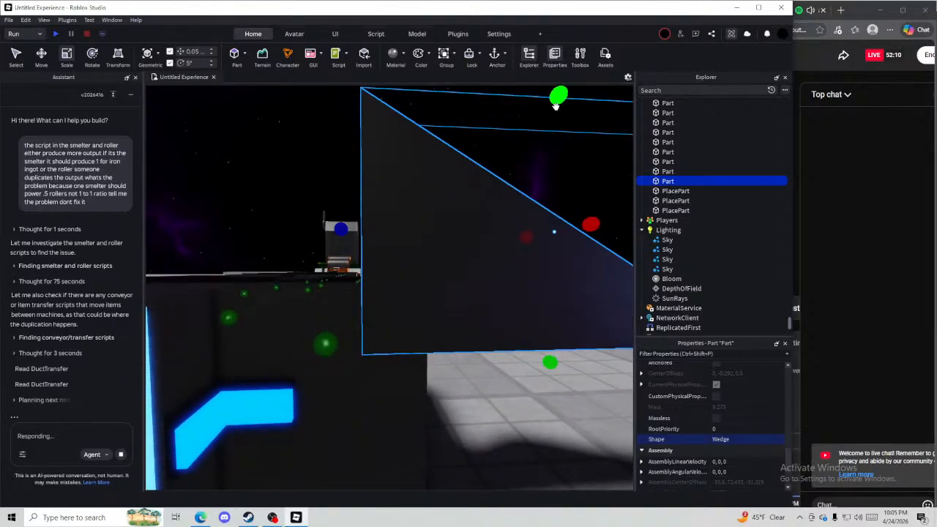
Scale the wedge's height down to a low slope and shorten its length to fit the outer block's top
drag(560, 95, 554, 266)
right_drag(554, 267, 529, 257)
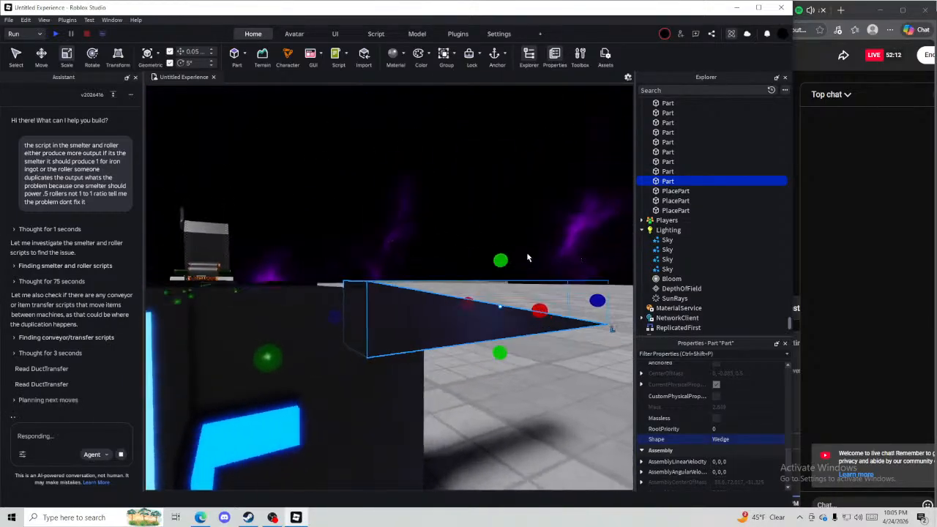
drag(502, 260, 506, 262)
right_drag(595, 292, 560, 306)
drag(571, 302, 447, 296)
key(alt+Tab)
click(448, 296)
right_drag(448, 296, 514, 331)
Stretch the low wedge sideways along the ledge on top of the outer block
click(386, 332)
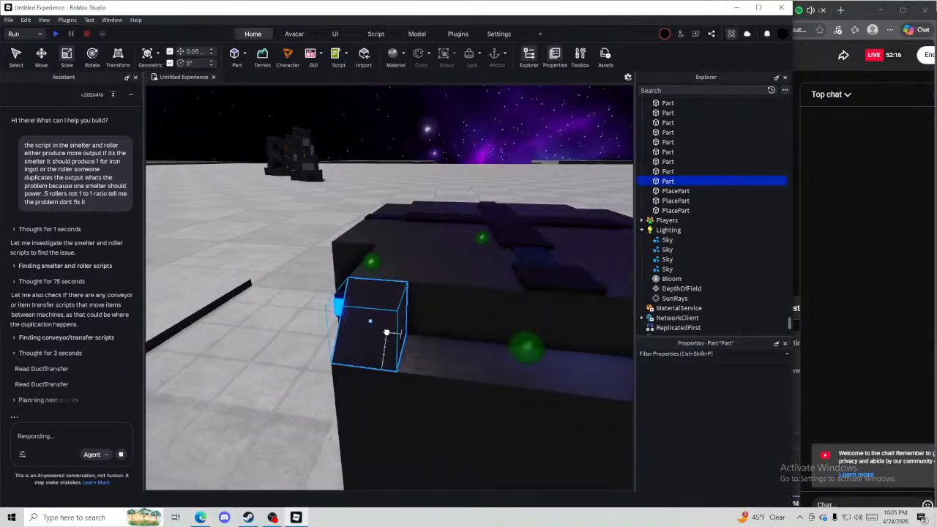
key(d)
drag(415, 333, 608, 366)
key(ctrl+z)
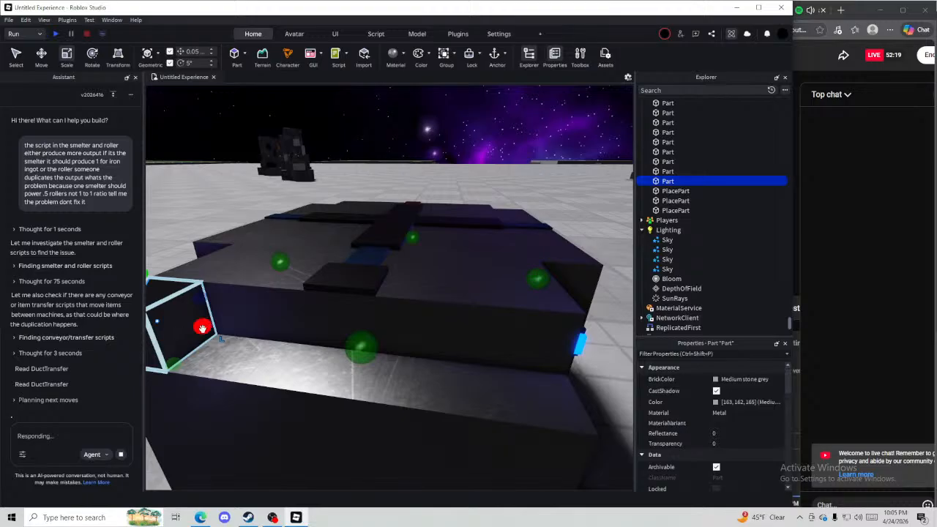
drag(201, 327, 386, 348)
Fit a wedge copy in line with the central strip and set its BrickColor to Dark stone grey
drag(324, 290, 318, 281)
drag(304, 375, 299, 378)
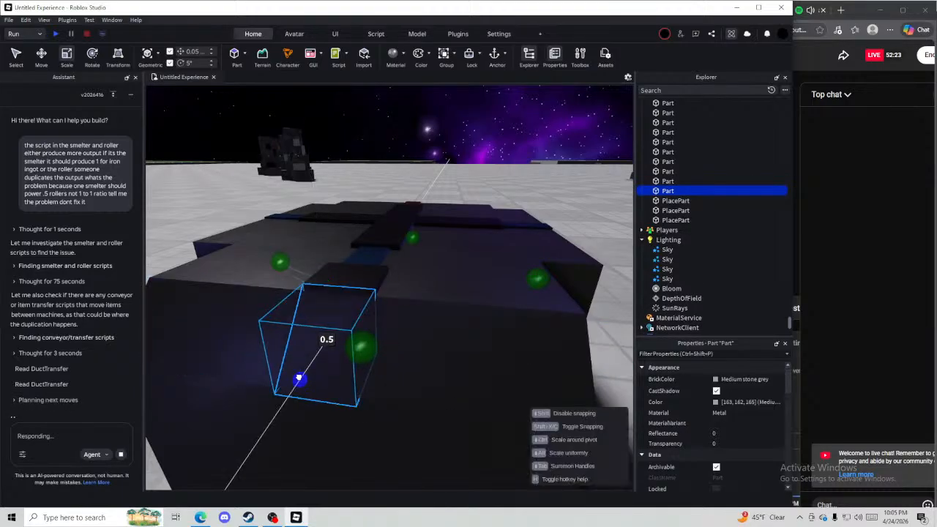
click(739, 379)
click(680, 520)
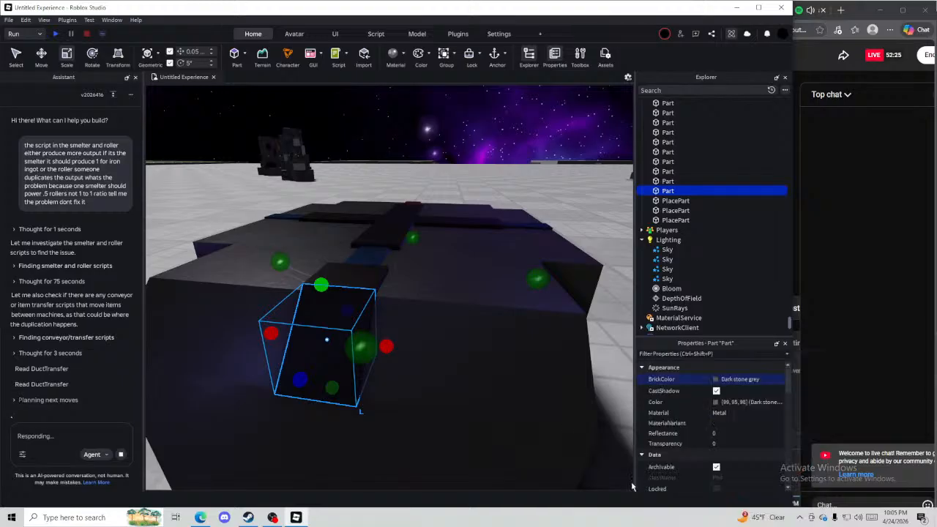
Place a copy of the dark strip piece on the vertical face below the slope and extend it downward
right_drag(418, 266, 362, 275)
drag(372, 273, 347, 261)
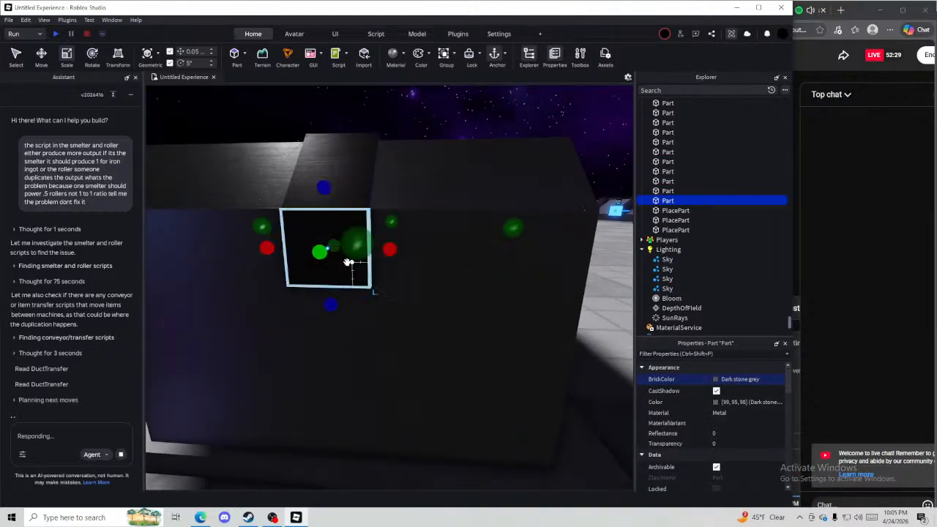
mouse_move(328, 305)
mouse_down()
mouse_move(333, 334)
mouse_move(331, 317)
mouse_up()
click(426, 376)
Duplicate the dark part at the glowing blue segment, set the copy beside it on the side block, and lengthen it outward
right_drag(426, 376, 496, 418)
key(s)
key(w)
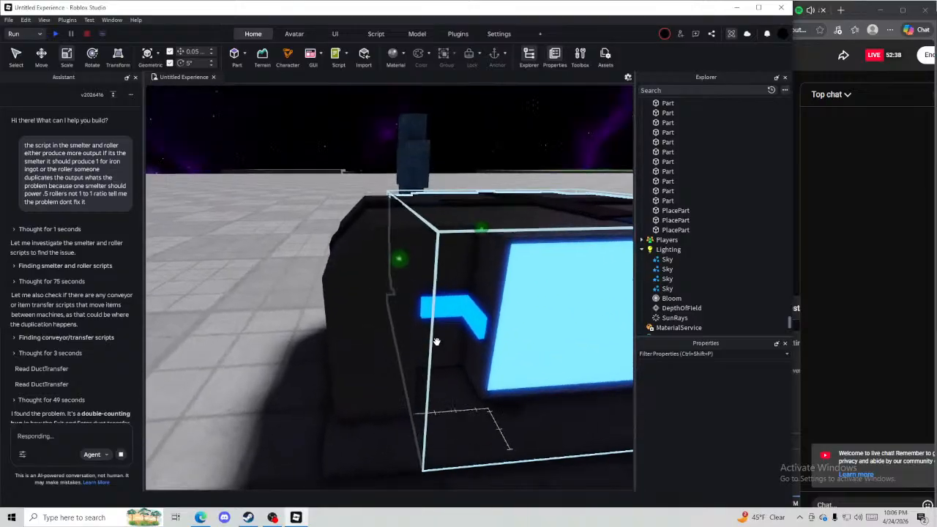
click(479, 300)
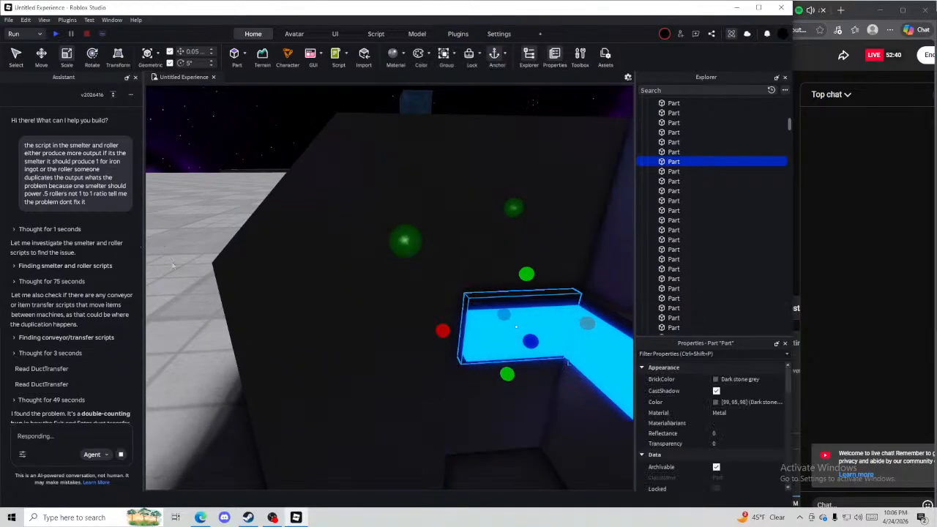
key(ctrl+v)
drag(416, 93, 420, 350)
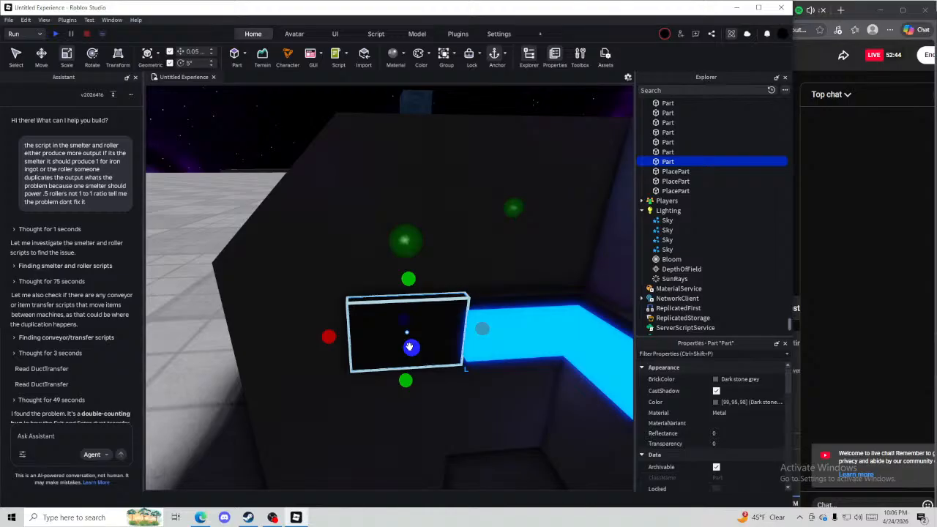
drag(328, 337, 185, 336)
right_drag(185, 336, 219, 336)
key(a)
Read the Assistant's diagnosis and inspect the Amt value inside the Smelter's Enter model
scroll(60, 317, down, 2)
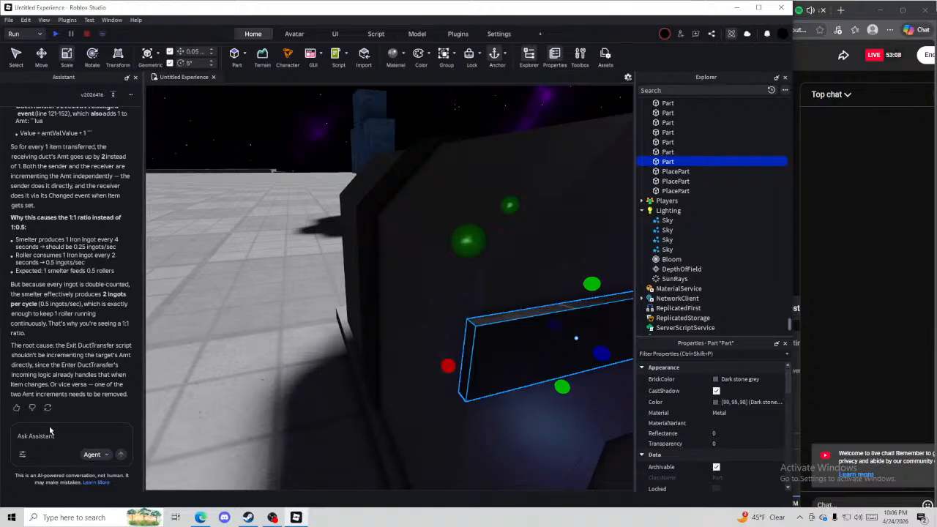
right_drag(198, 420, 198, 418)
key(w)
click(314, 287)
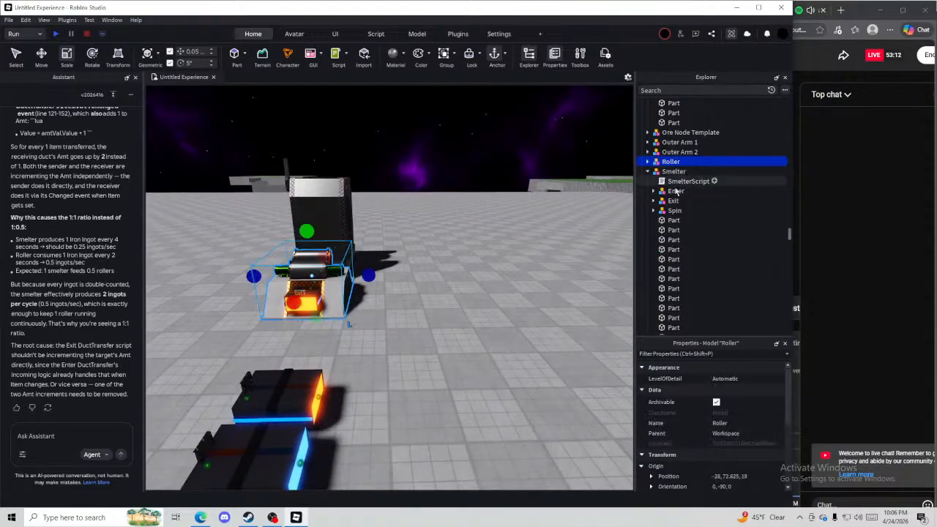
click(653, 191)
click(672, 202)
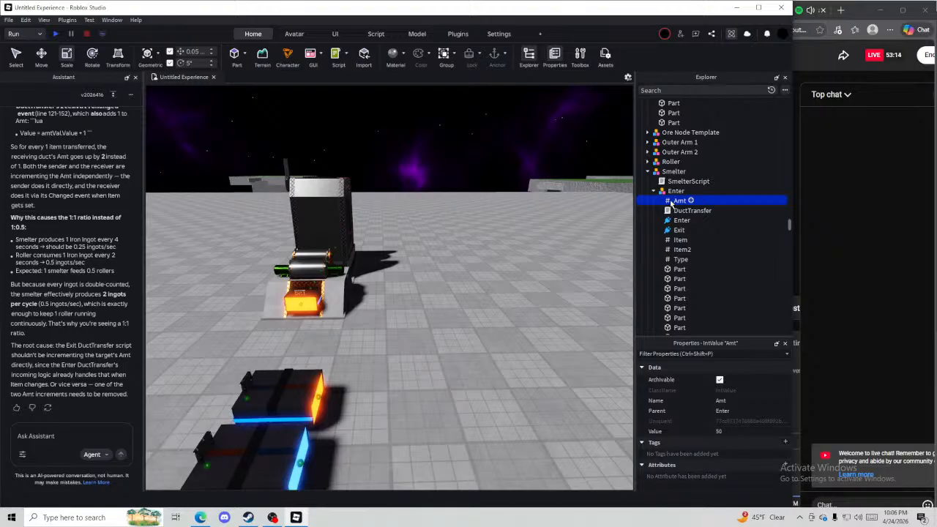
click(647, 172)
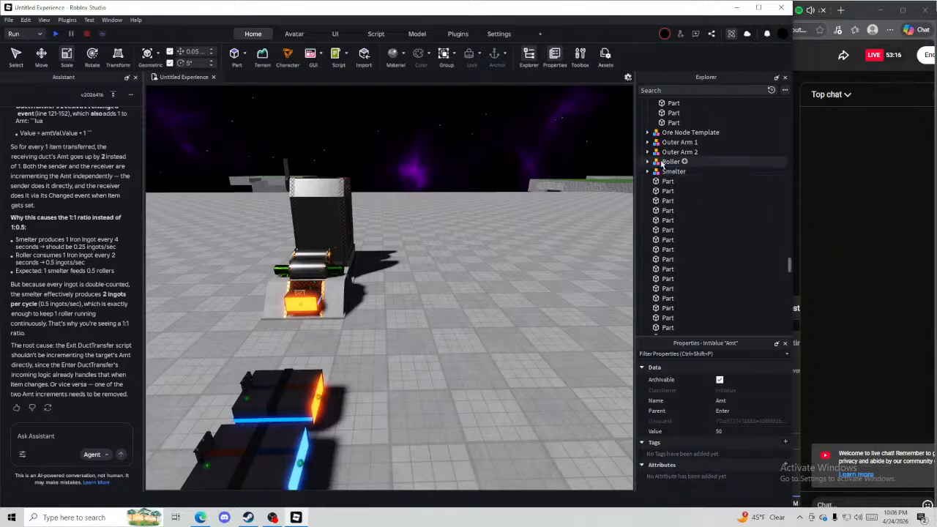
Inspect the Amt and Item2 values inside the Roller's Enter model, then collapse the model tree
double_click(661, 162)
click(653, 181)
click(668, 191)
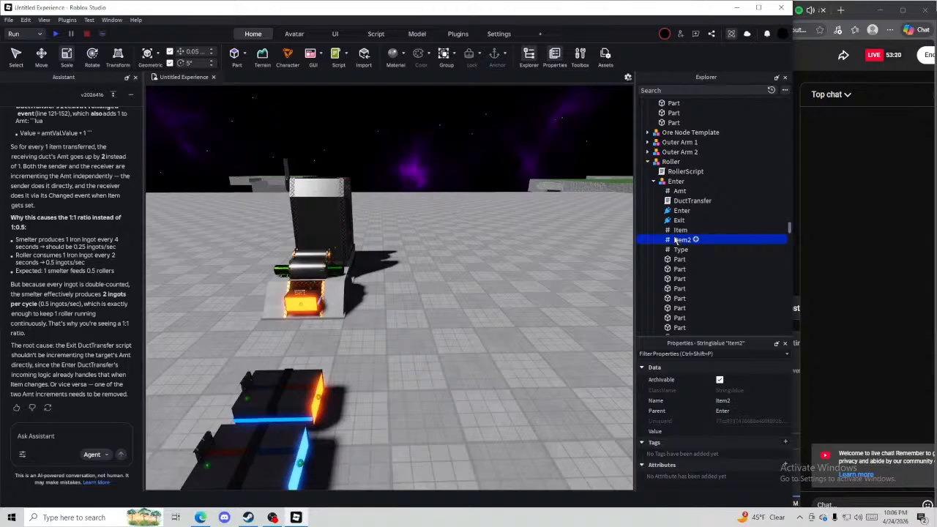
click(653, 182)
click(647, 151)
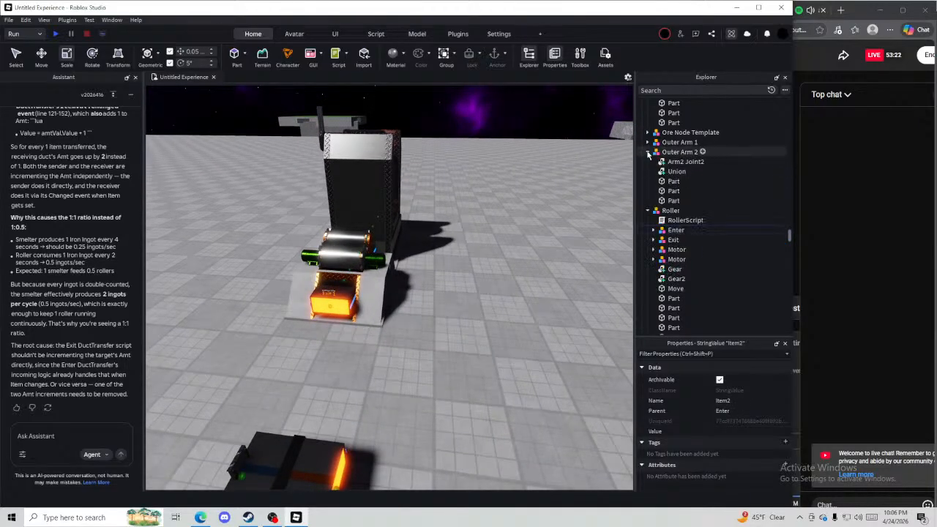
click(647, 152)
click(647, 161)
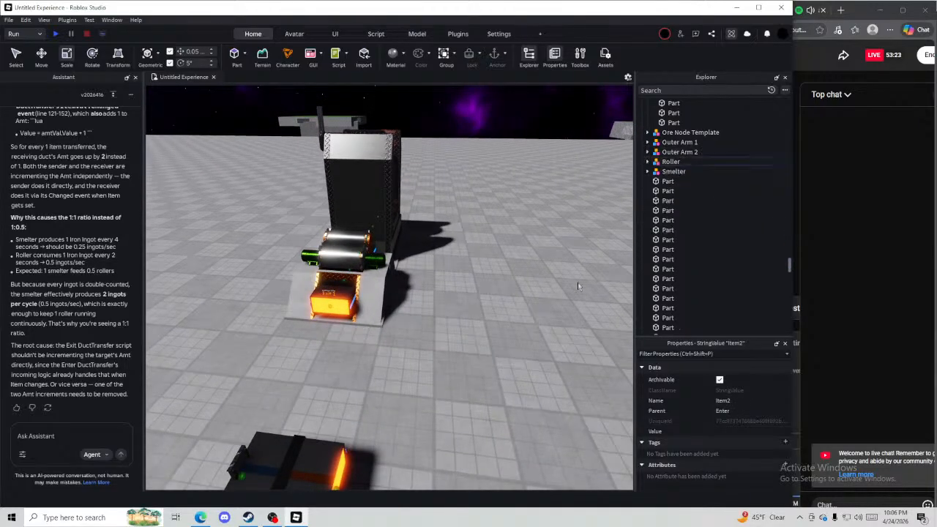
Ask the Assistant: "i need the amt values can you try fixing the exit script in all exit models without removing the amt values"
click(71, 453)
text(i need the amt values can yo)
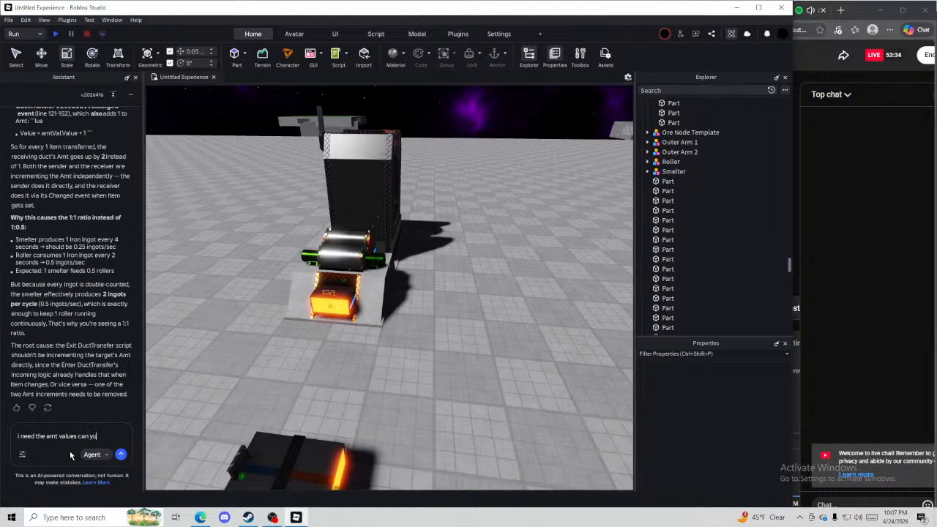
text(u try fixin)
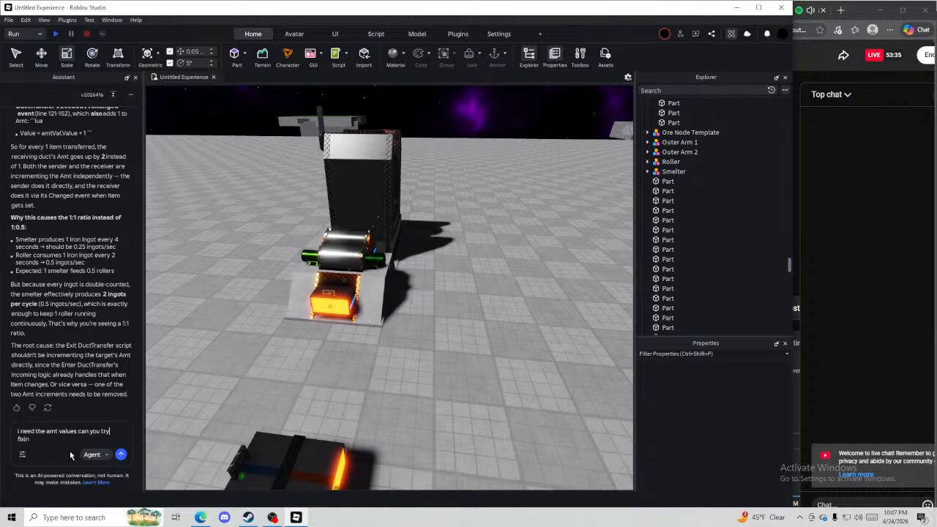
text(g the exit script in all e)
text(xit modes)
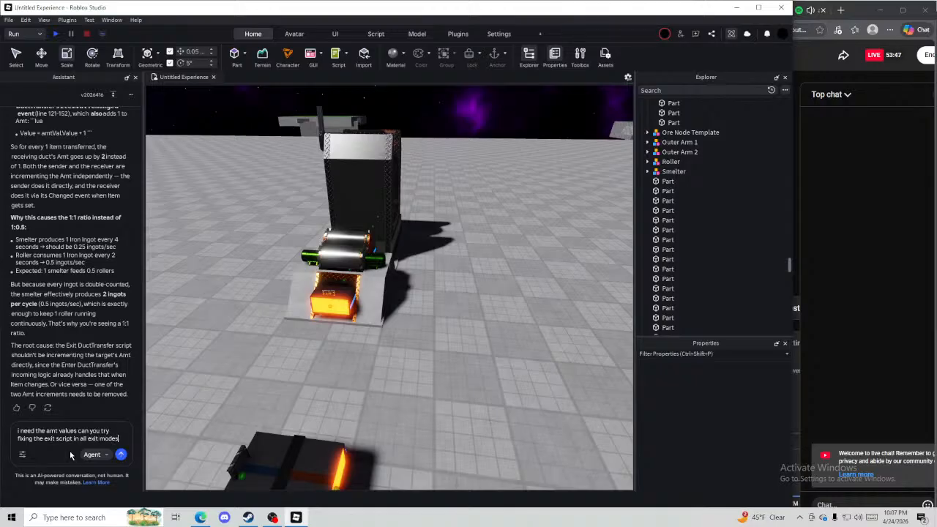
key(BackSpace)
text(ls withou)
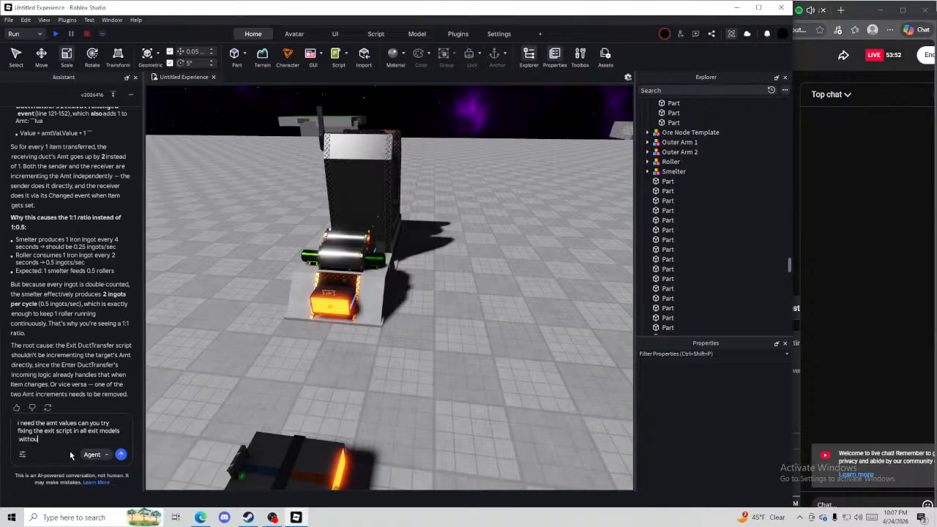
text(t removing the amt values)
key(Return)
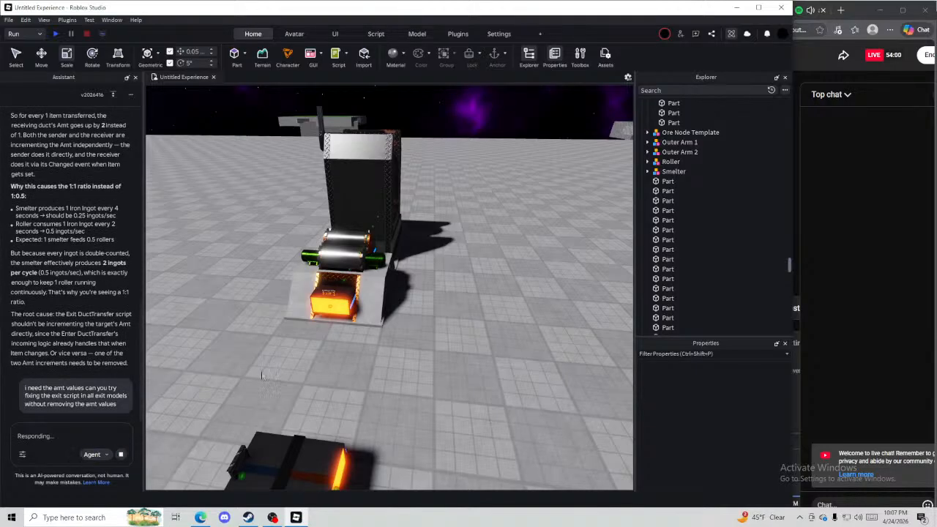
Stretch the dark strip's depth through the merger duct to the glowing segment on the opposite side
key(w)
right_drag(325, 376, 411, 259)
click(417, 259)
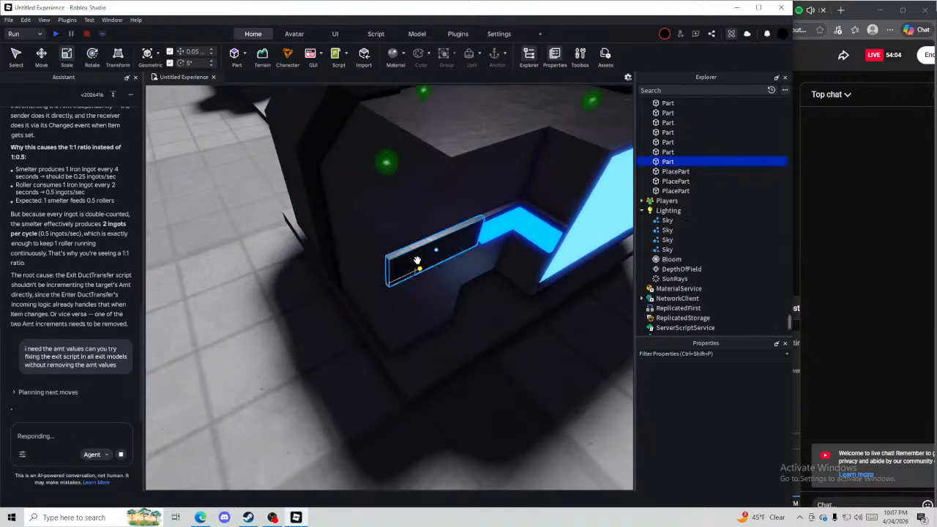
drag(420, 235, 345, 182)
right_drag(341, 183, 345, 182)
drag(344, 182, 343, 183)
right_drag(345, 182, 343, 182)
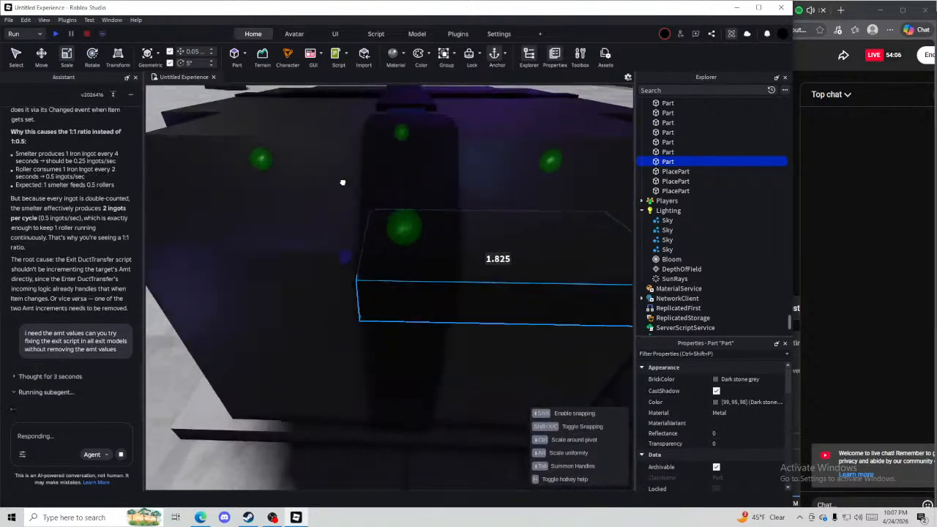
drag(343, 182, 315, 189)
right_drag(344, 182, 315, 189)
mouse_move(316, 189)
mouse_down()
mouse_move(299, 195)
mouse_move(310, 194)
mouse_up()
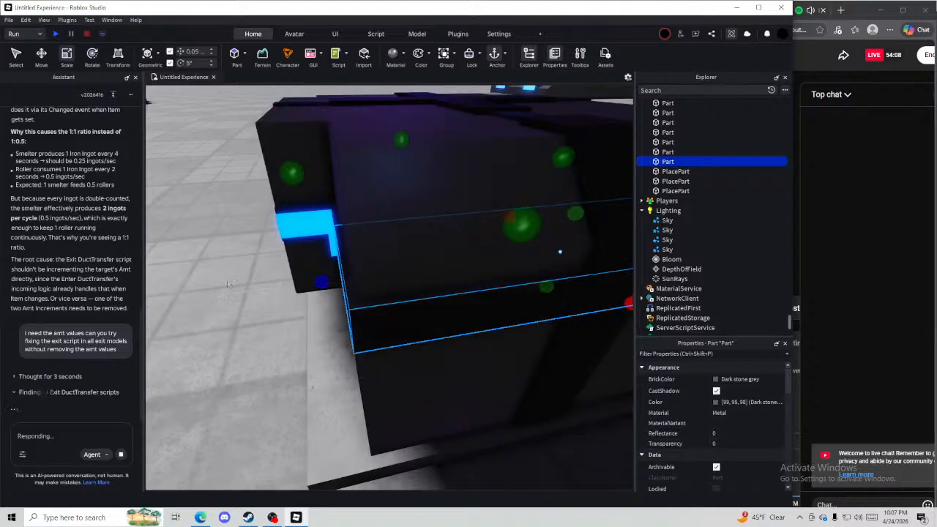
click(560, 251)
right_drag(561, 251, 264, 281)
Duplicate the deep dark strip, place the copy against the face by the glowing segment, and reduce its depth to a thin plate
scroll(322, 276, up, 2)
click(327, 275)
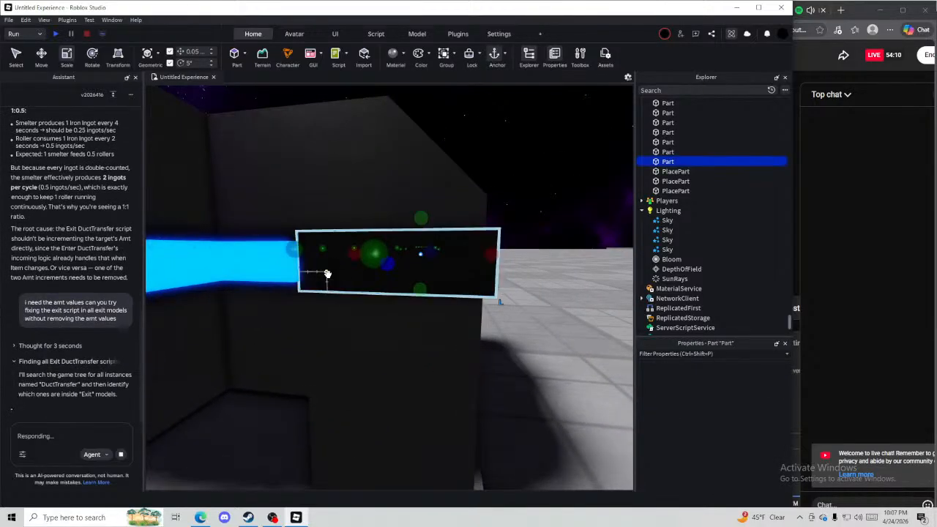
click(341, 277)
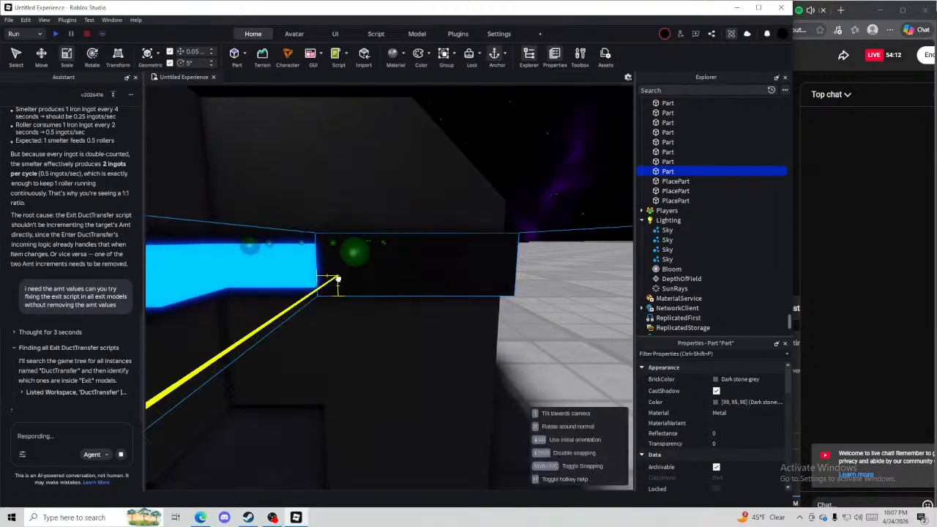
right_drag(339, 278, 251, 262)
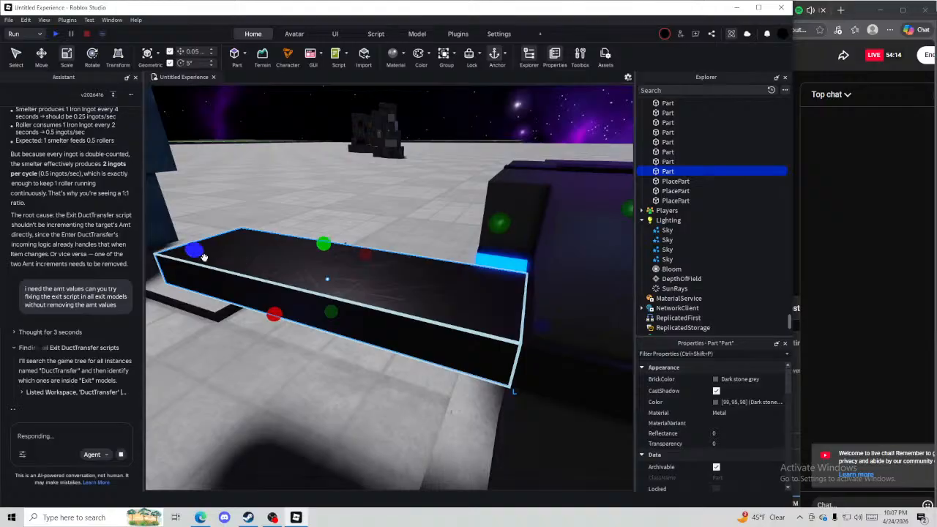
drag(203, 256, 478, 318)
right_drag(479, 318, 485, 319)
Change the thin plate's shape to Wedge and rotate it so its long side stands upright
scroll(678, 432, down, 8)
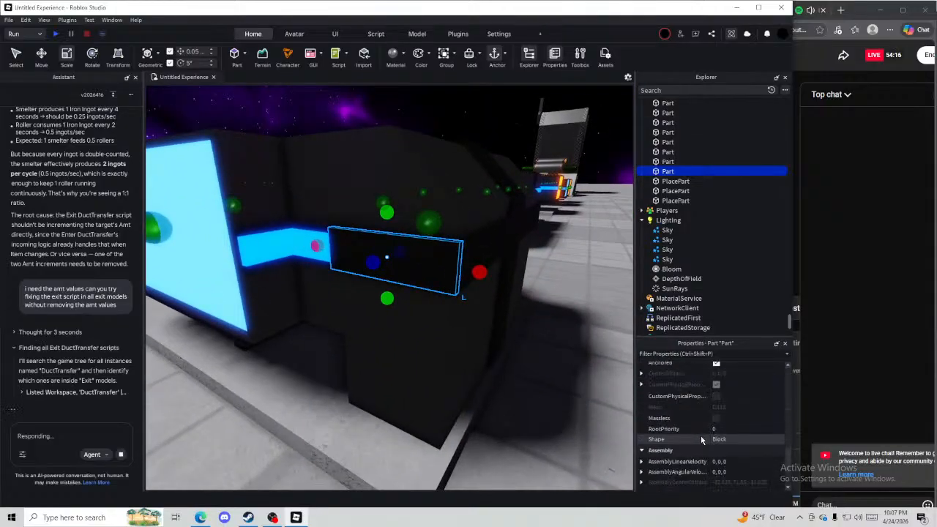
click(702, 439)
click(722, 478)
right_drag(458, 367, 458, 366)
key(ctrl+t)
key(ctrl+2)
drag(338, 278, 329, 275)
right_drag(329, 276, 334, 273)
key(ctrl+1)
key(ctrl+4)
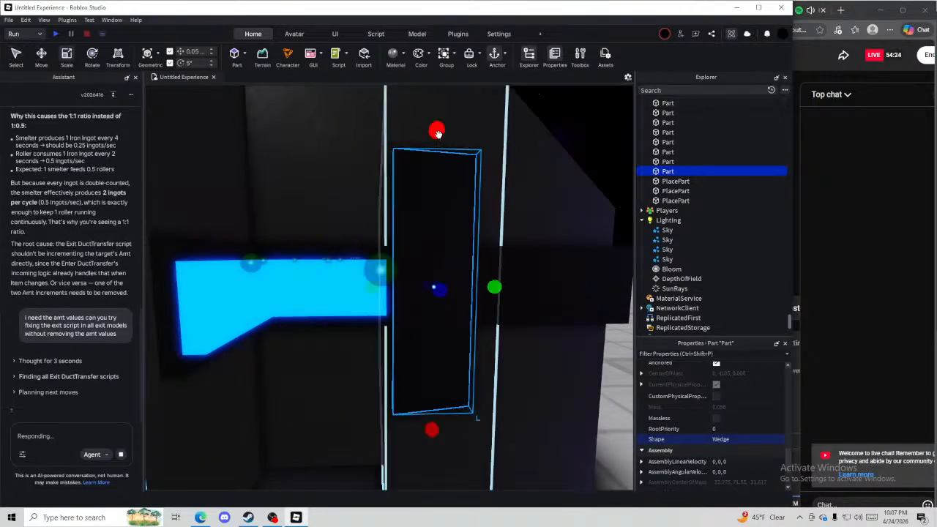
Scale the upright wedge down to the dark strip's height and bring its edge flush with the glowing segment's end
drag(437, 130, 426, 221)
right_drag(427, 221, 414, 265)
scroll(416, 265, up, 3)
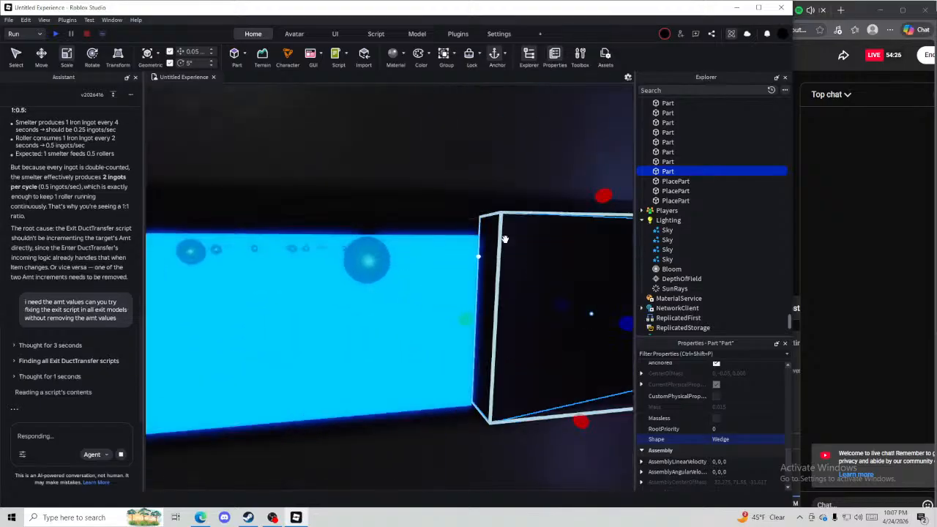
drag(482, 217, 487, 218)
scroll(487, 218, down, 3)
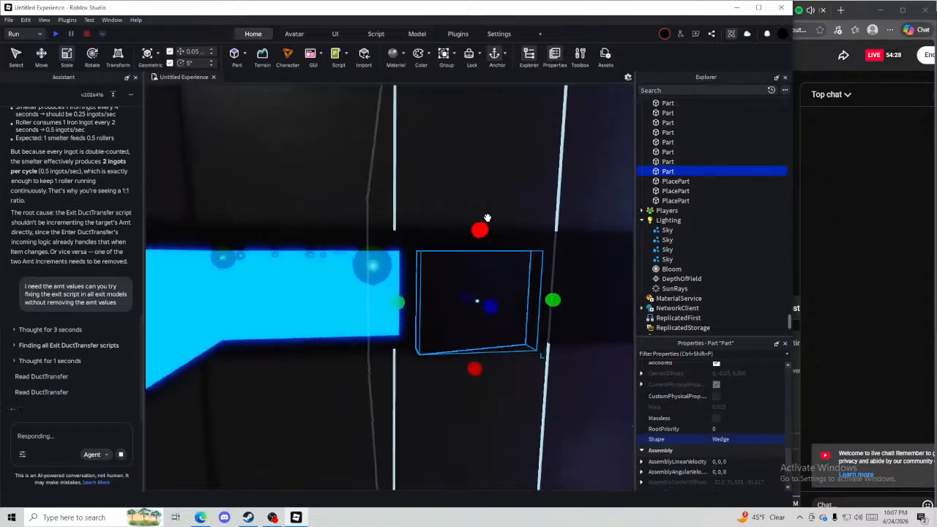
drag(397, 302, 384, 301)
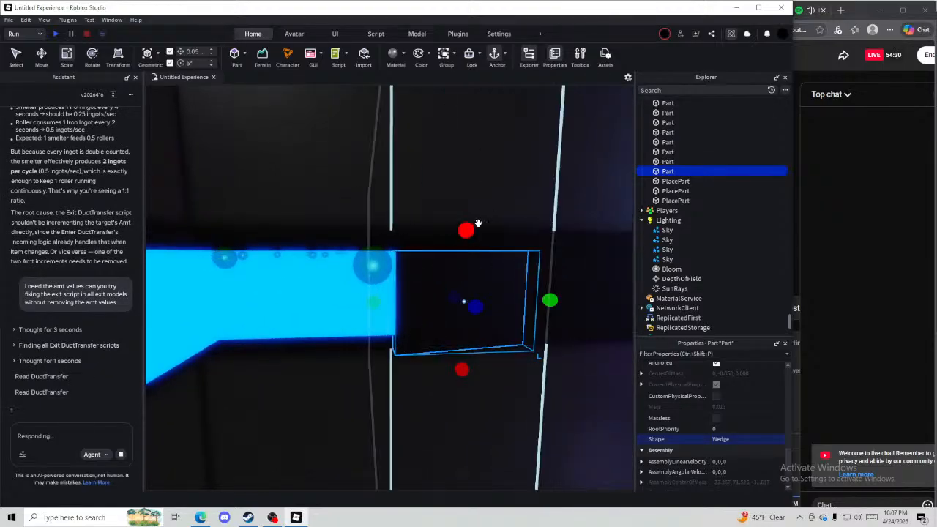
drag(467, 229, 466, 211)
right_drag(466, 212, 468, 213)
Thicken the small wedge and stretch it along the dark strip toward the outer end
drag(592, 316, 627, 328)
scroll(576, 328, down, 3)
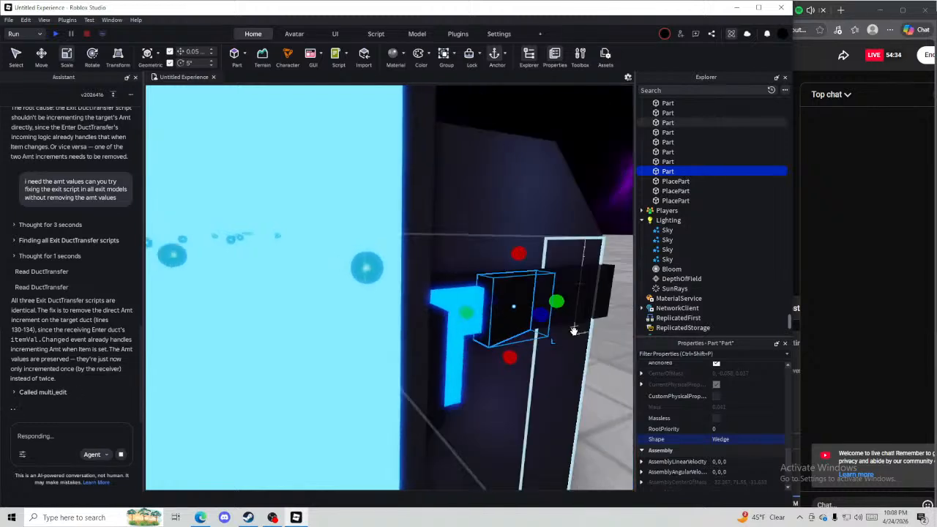
right_drag(575, 329, 574, 334)
key(d)
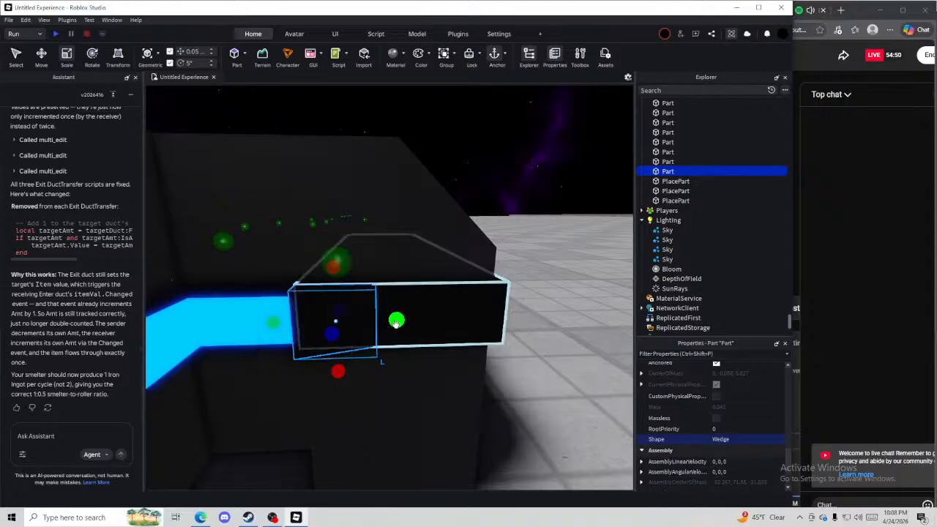
drag(396, 319, 511, 301)
right_drag(512, 301, 362, 274)
Duplicate the small wedge and move the copy along the merger duct's side toward its opposite end
key(ctrl+d)
key(d)
key(ctrl+2)
drag(361, 274, 368, 290)
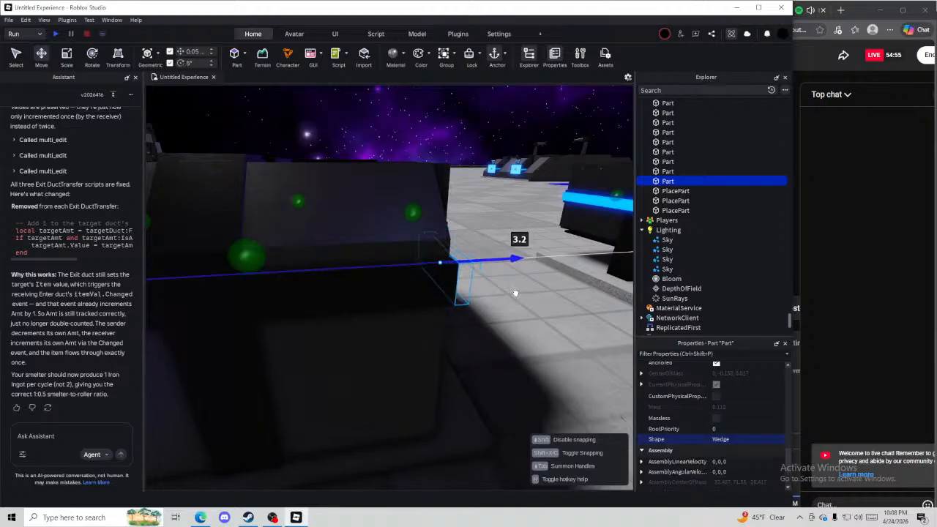
drag(515, 293, 516, 293)
click(567, 351)
Resize the dark strip on the merger duct's side, duplicate it, and move the copy along the side toward the other end
click(405, 285)
key(ctrl+3)
key(a)
shift+drag(454, 265, 320, 274)
key(ctrl+d)
right_drag(320, 274, 285, 270)
key(d)
key(ctrl+2)
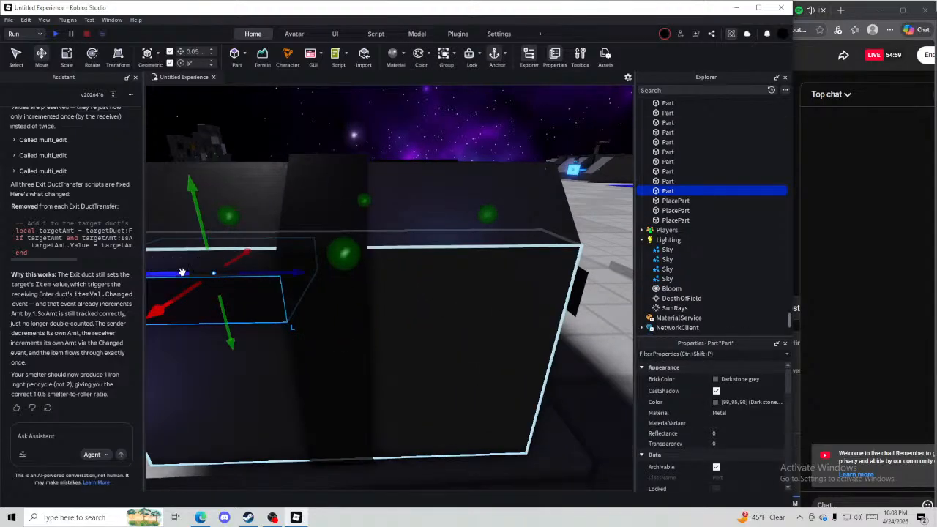
drag(182, 273, 427, 301)
key(s)
click(528, 422)
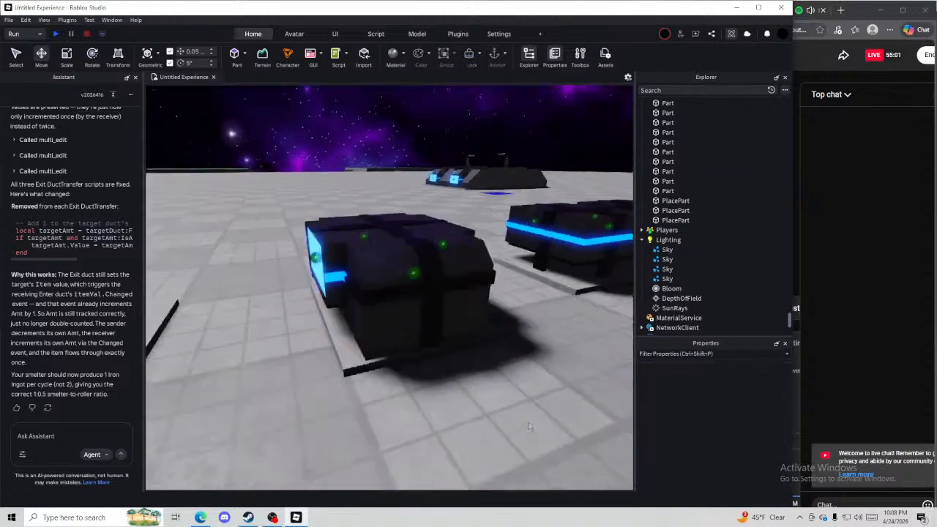
Group all the added end parts on the merger duct's side into a model named Duct End Piece
key(a)
right_drag(528, 422, 512, 419)
key(e)
key(s)
drag(492, 401, 400, 166)
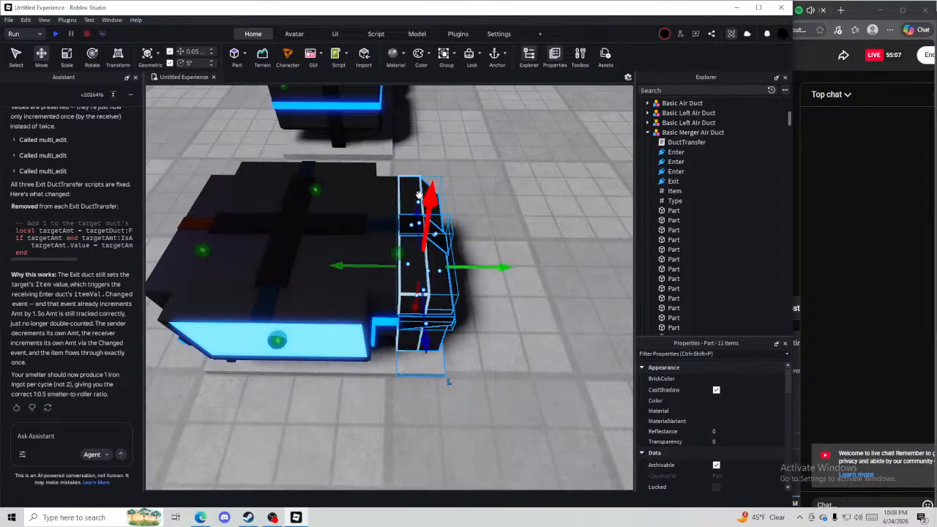
key(ctrl+g)
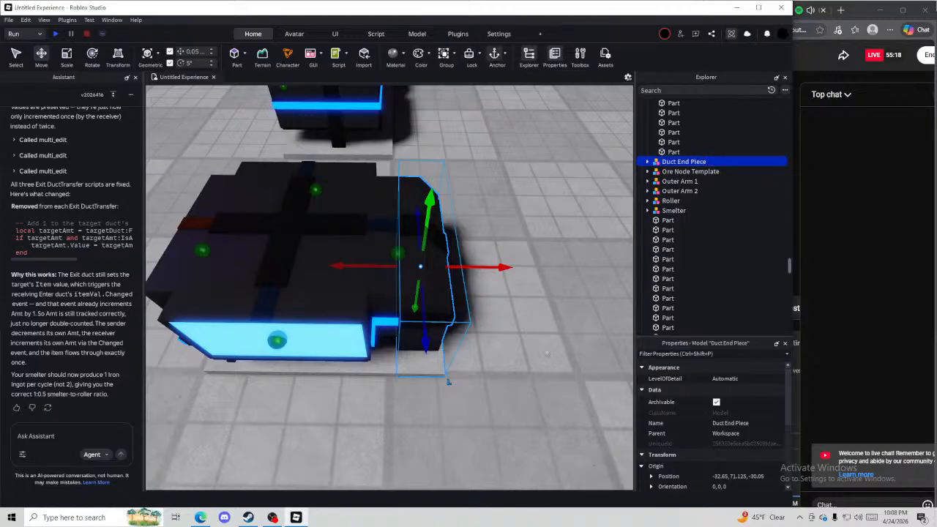
Run the simulation, examine how the smelter and roller produce items, and stop the run
click(548, 354)
right_drag(562, 353, 547, 345)
key(w)
key(s)
right_drag(382, 417, 383, 424)
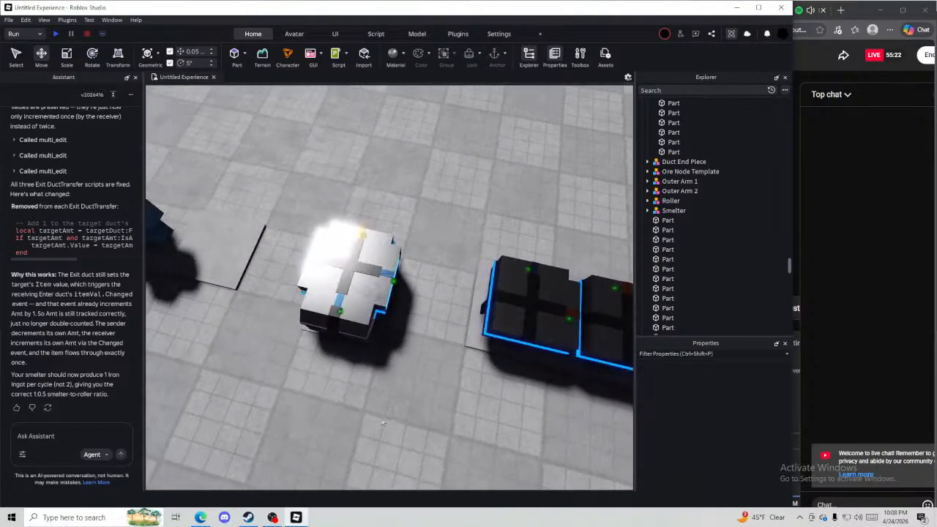
drag(383, 424, 384, 421)
key(s)
right_drag(384, 421, 385, 421)
key(w)
key(w)
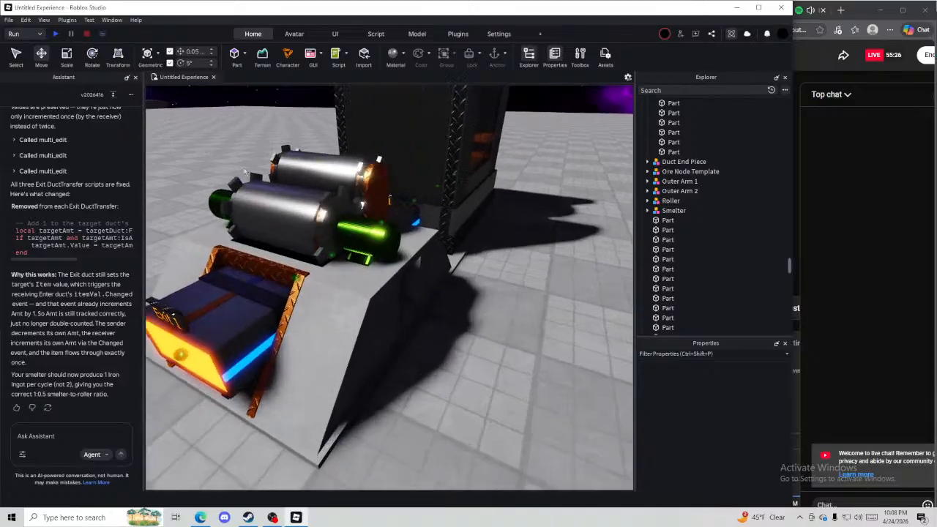
key(e)
click(55, 35)
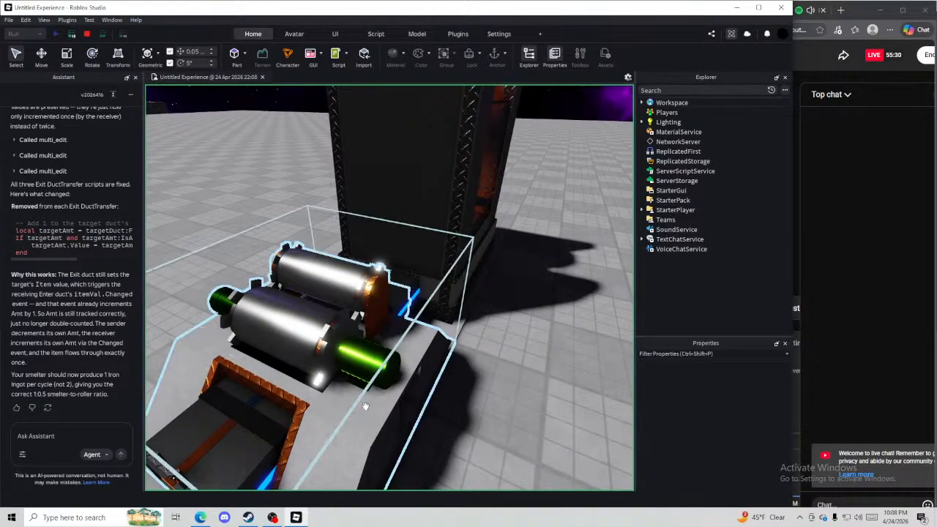
key(s)
key(q)
key(q)
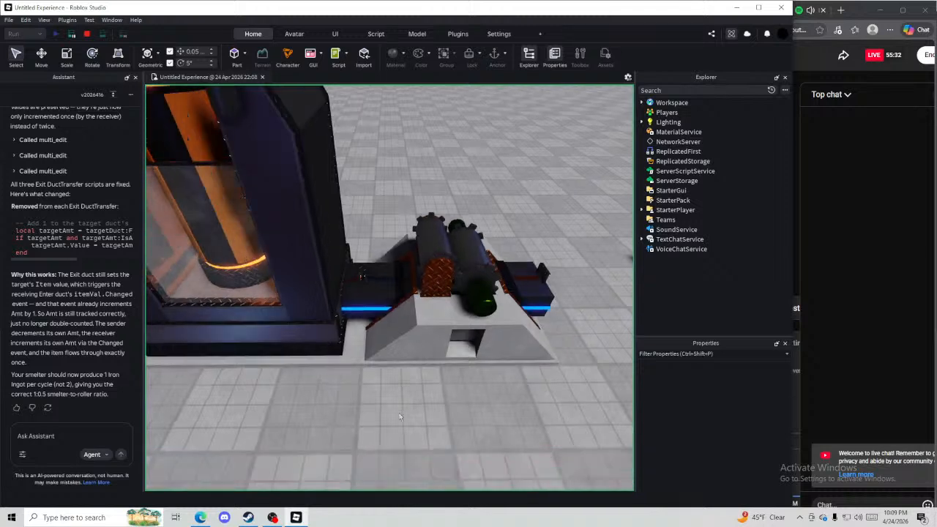
key(d)
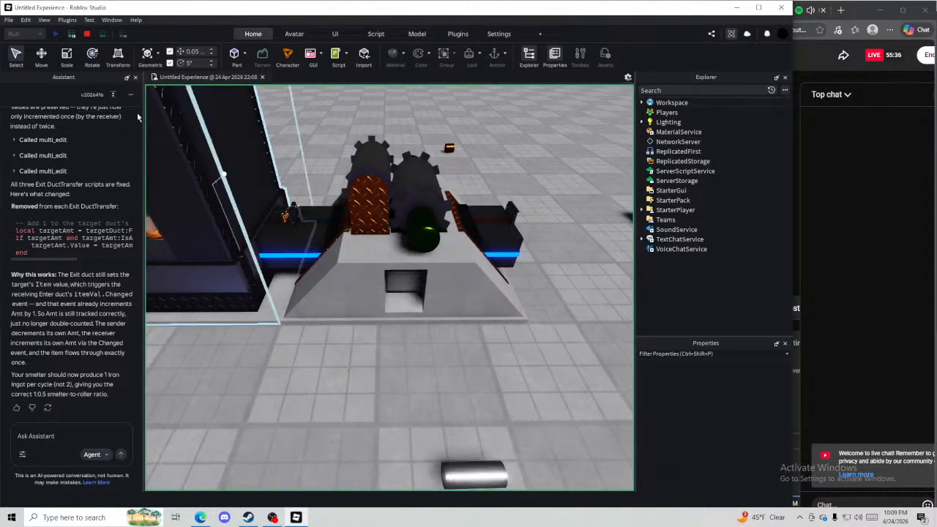
click(87, 35)
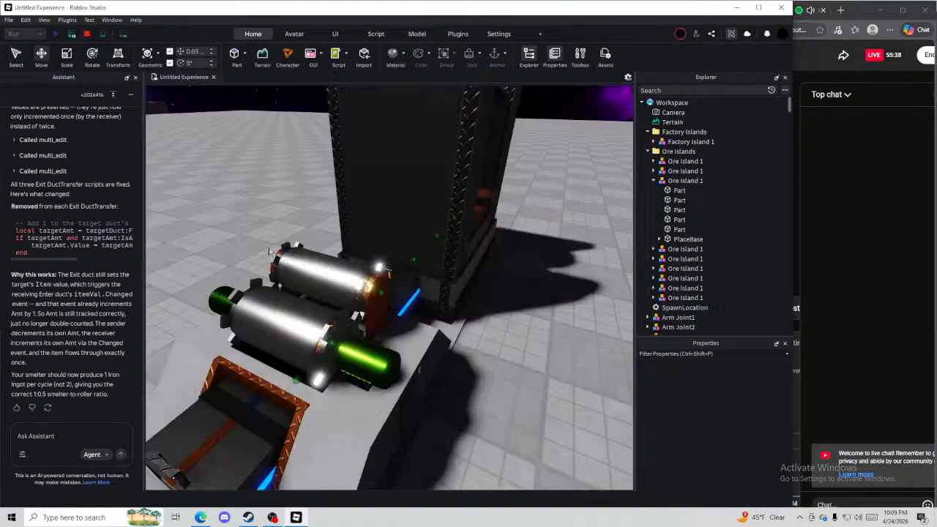
Move the roller away from the smelter, leaving room for a duct between them
right_drag(298, 323, 298, 324)
key(s)
key(e)
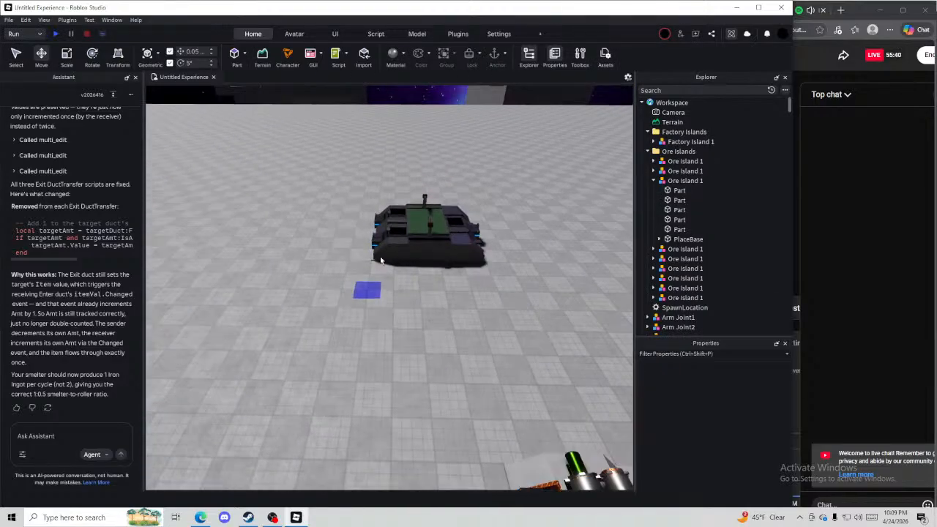
drag(356, 243, 509, 180)
key(f)
click(515, 236)
key(w)
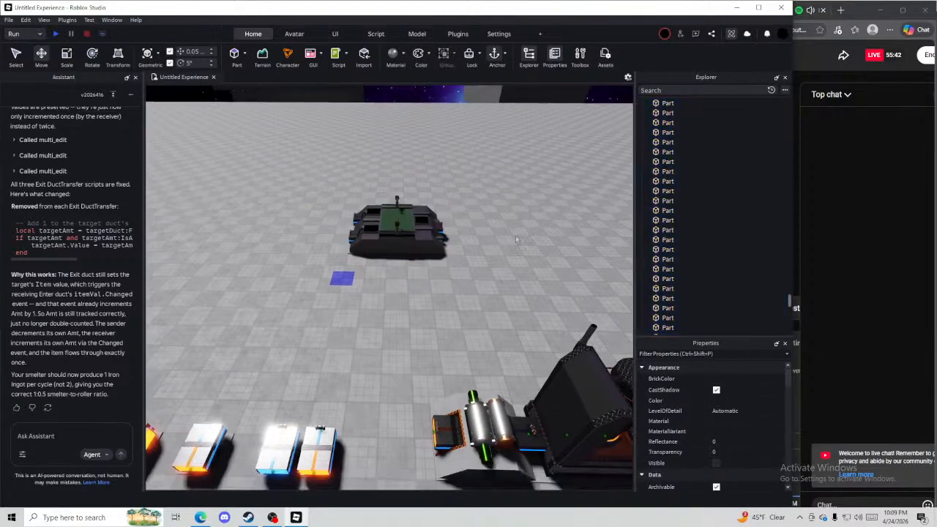
right_drag(484, 341, 483, 345)
right_drag(492, 211, 492, 183)
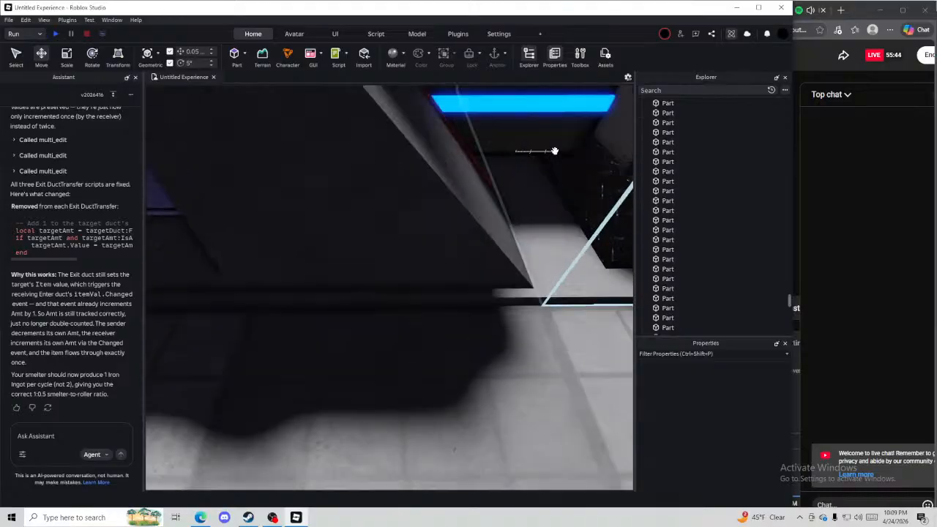
drag(468, 293, 288, 307)
click(313, 306)
key(w)
right_drag(313, 307, 313, 307)
drag(312, 258, 319, 255)
click(408, 294)
Duplicate the smelter and place the copy alongside the original
key(s)
right_drag(408, 293, 411, 292)
click(382, 248)
right_drag(383, 245, 385, 242)
key(ctrl+d)
drag(427, 222, 334, 235)
key(s)
right_drag(523, 340, 523, 341)
click(523, 340)
Duplicate one Basic Air Duct, one Basic Left Air Duct and the Basic Merger Air Duct together
right_drag(461, 363, 461, 363)
key(w)
click(395, 183)
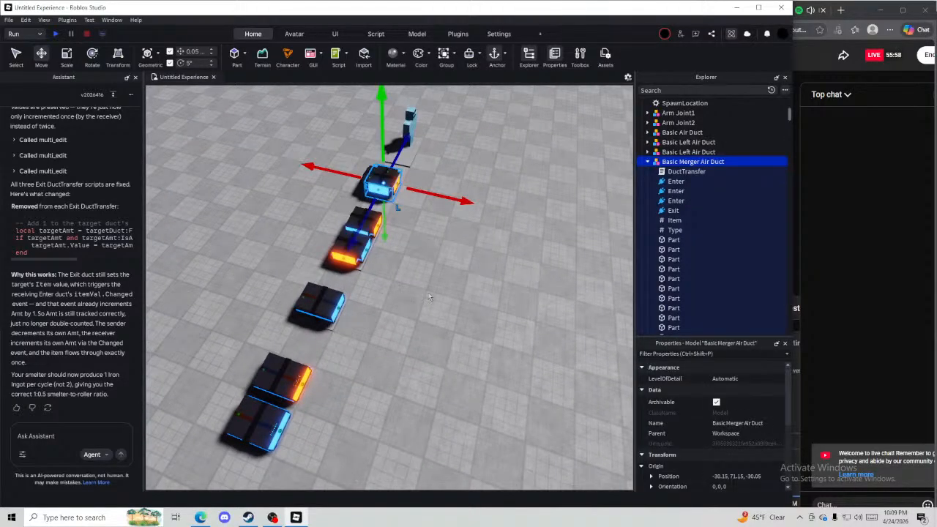
key(ctrl+z)
key(ctrl+y)
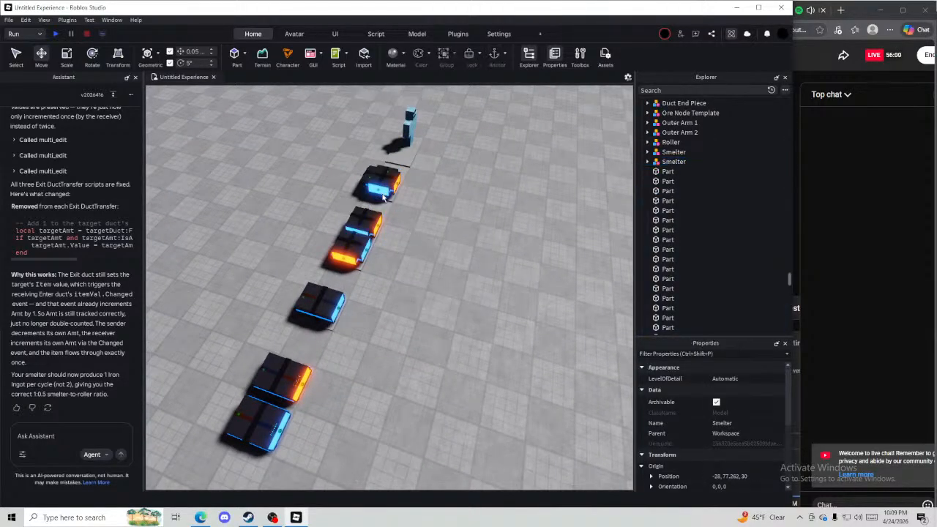
right_drag(366, 249, 428, 250)
ctrl+click(430, 250)
key(ctrl+d)
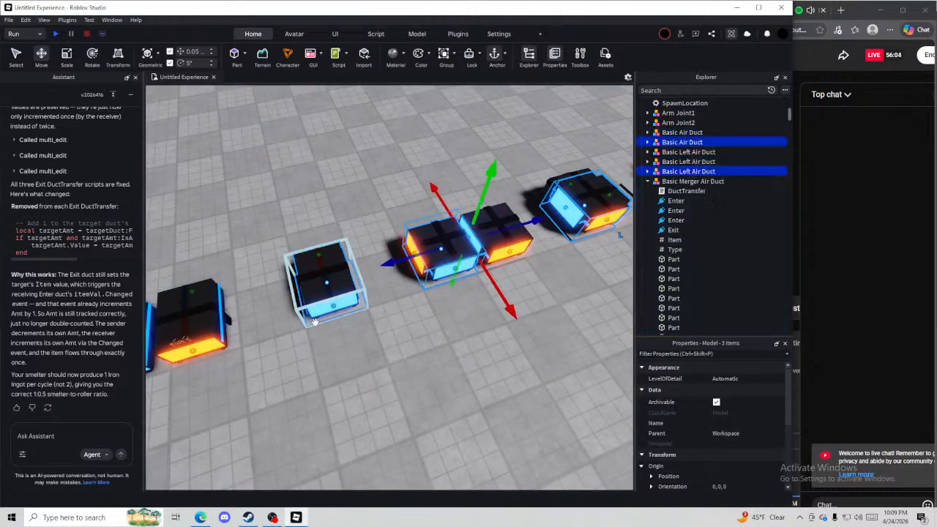
Move the three duct copies near the smelters and rotate them to match the machines' direction
key(s)
drag(322, 304, 391, 429)
key(r)
click(395, 219)
key(w)
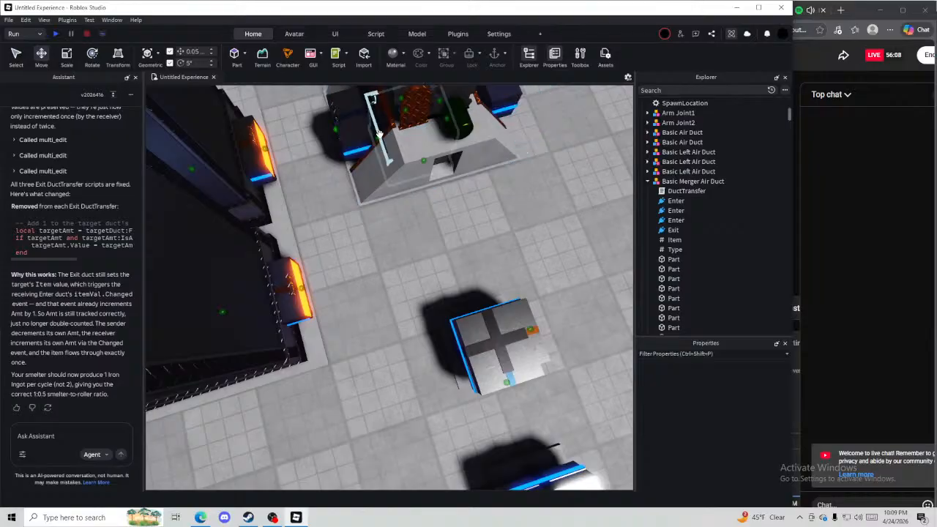
Place the merger duct copy between the first smelter and the roller, and the left duct copy at the second smelter's exit
key(w)
drag(379, 134, 434, 210)
click(432, 268)
key(s)
key(s)
right_drag(432, 268, 432, 268)
key(w)
drag(442, 349, 374, 210)
key(w)
drag(356, 329, 366, 332)
click(367, 359)
Align the left duct copy flush with the second smelter's base at position -20, 71.125, 22
scroll(368, 358, down, 5)
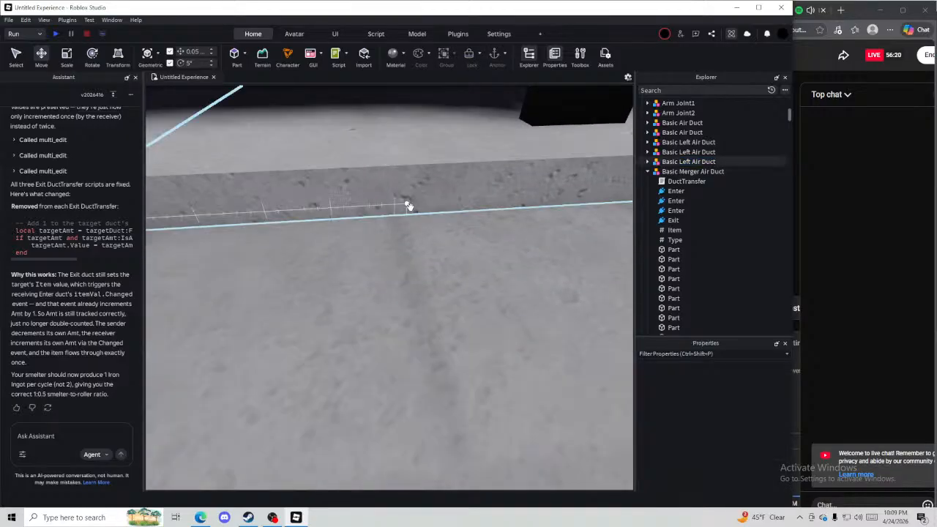
drag(408, 205, 397, 208)
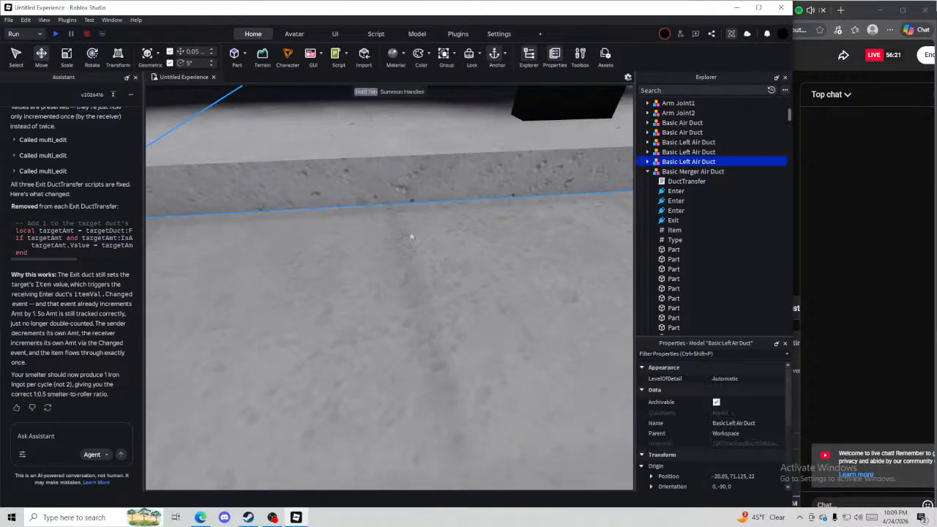
click(399, 238)
scroll(403, 238, down, 5)
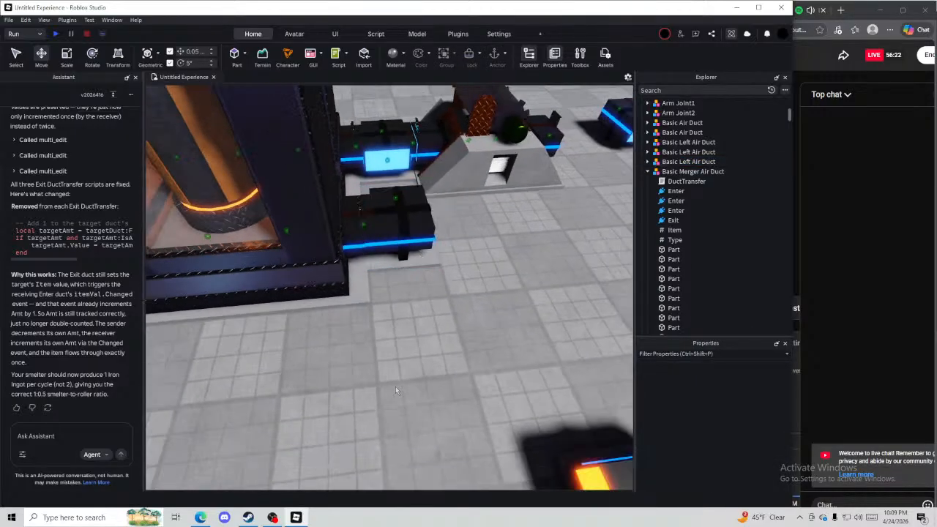
scroll(362, 263, up, 5)
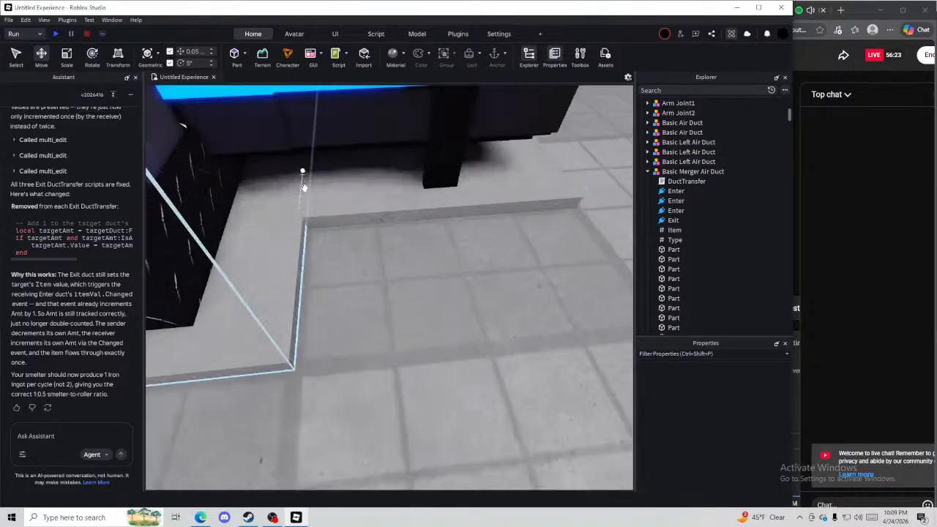
drag(336, 224, 337, 228)
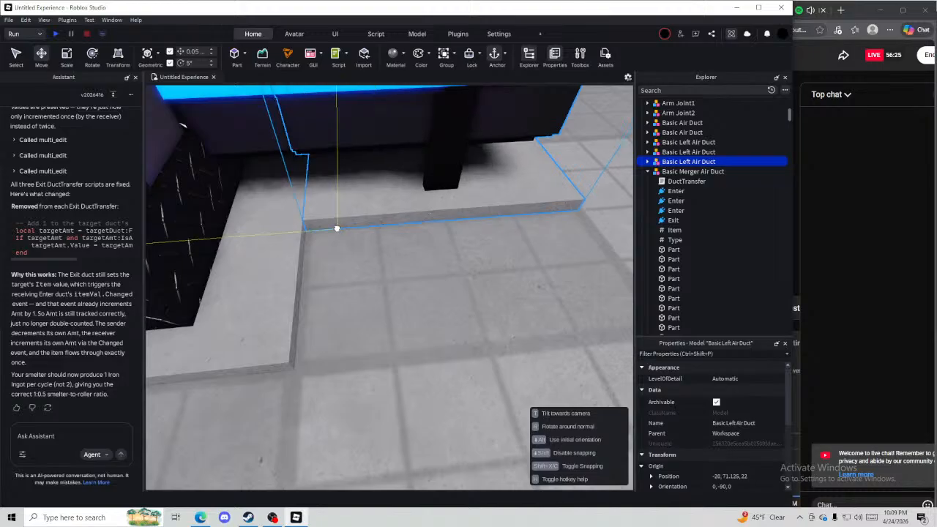
scroll(356, 257, down, 5)
Place the Basic Air Duct copy between the left duct and the merger duct to connect them
drag(464, 317, 414, 420)
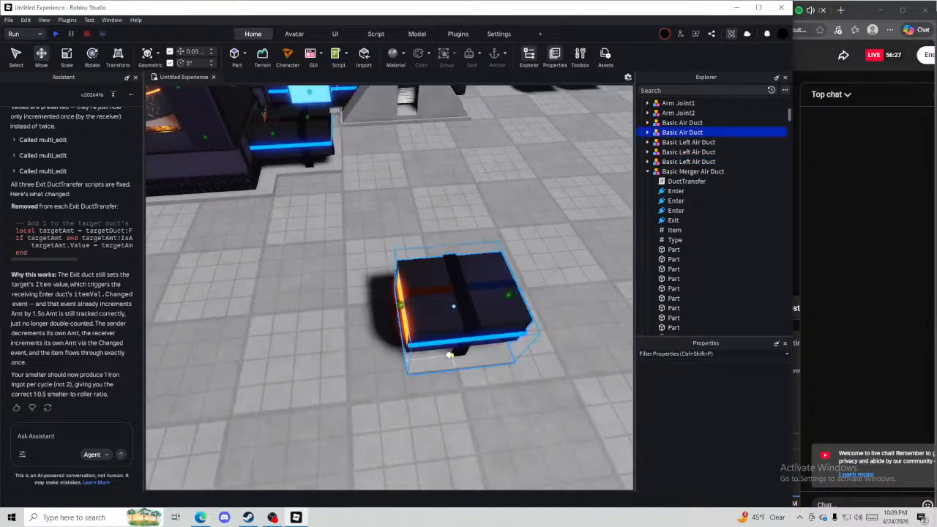
scroll(415, 420, down, 4)
click(474, 414)
scroll(475, 414, down, 1)
scroll(474, 414, up, 2)
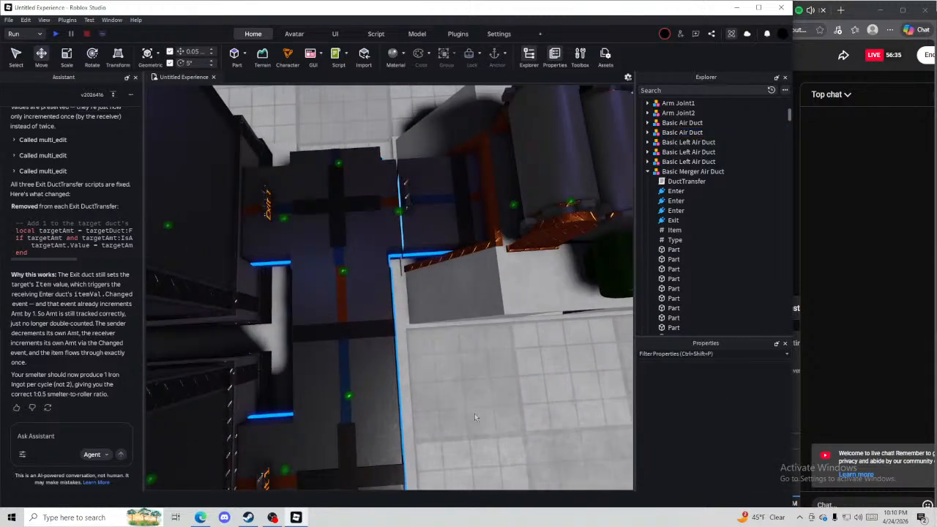
Align the merger duct copy flush with the roller's entrance duct at position -28, 71.15, 22
scroll(395, 328, up, 5)
drag(387, 271, 389, 273)
scroll(388, 272, down, 4)
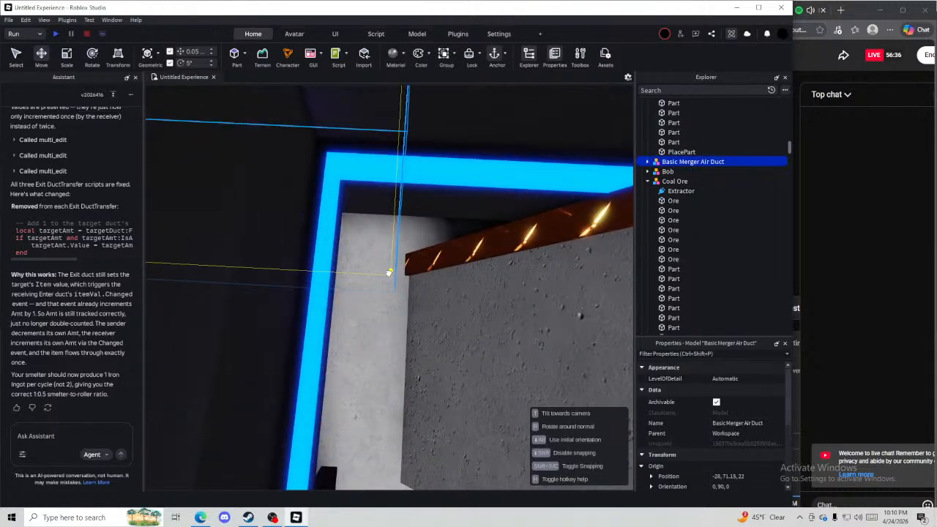
scroll(454, 440, down, 4)
Set the Duct End Piece down beyond the duct row beside the blue figure and rotate it to 0, 90, 0
click(454, 441)
key(d)
scroll(495, 296, up, 3)
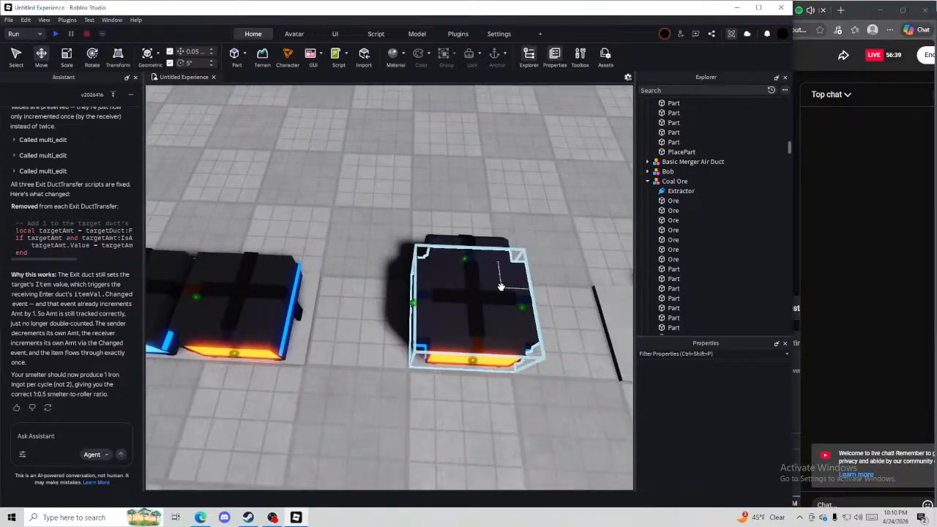
right_drag(500, 287, 364, 266)
key(d)
drag(364, 265, 477, 212)
key(r)
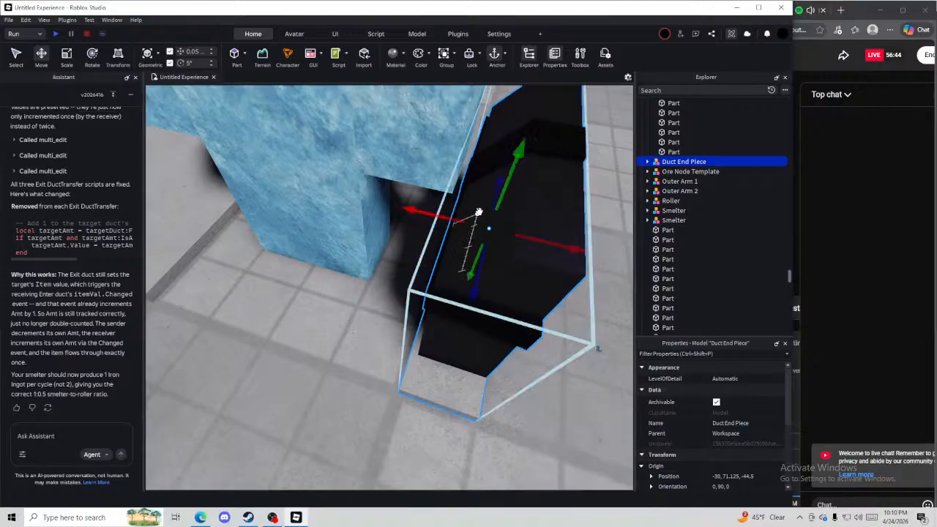
Rotate the Duct End Piece and fit it onto the open side of the merger duct between the smelter and roller
key(w)
drag(464, 397, 464, 395)
drag(464, 396, 458, 387)
key(r)
click(401, 442)
key(s)
right_drag(401, 443, 381, 416)
key(s)
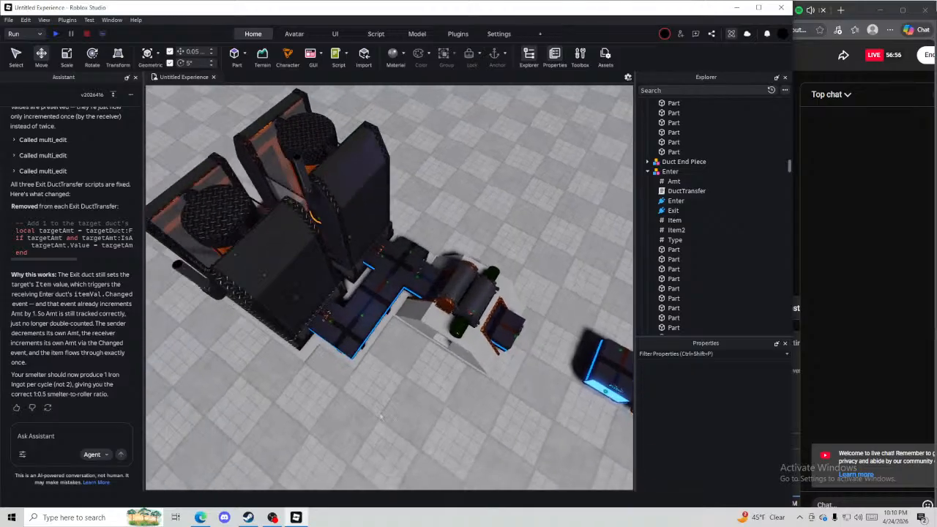
Run the simulation, examine how the two smelters feed the roller through the merger duct, and stop the run
key(w)
key(F8)
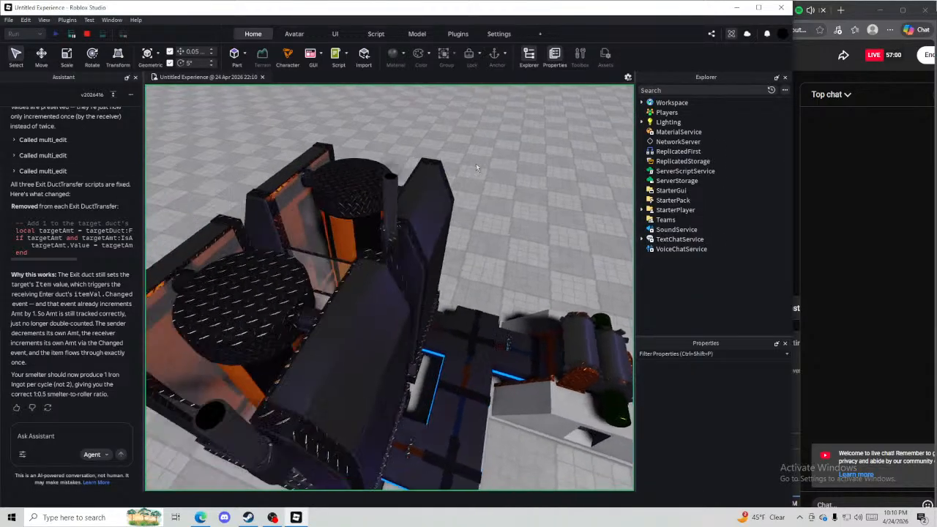
right_drag(521, 170, 527, 178)
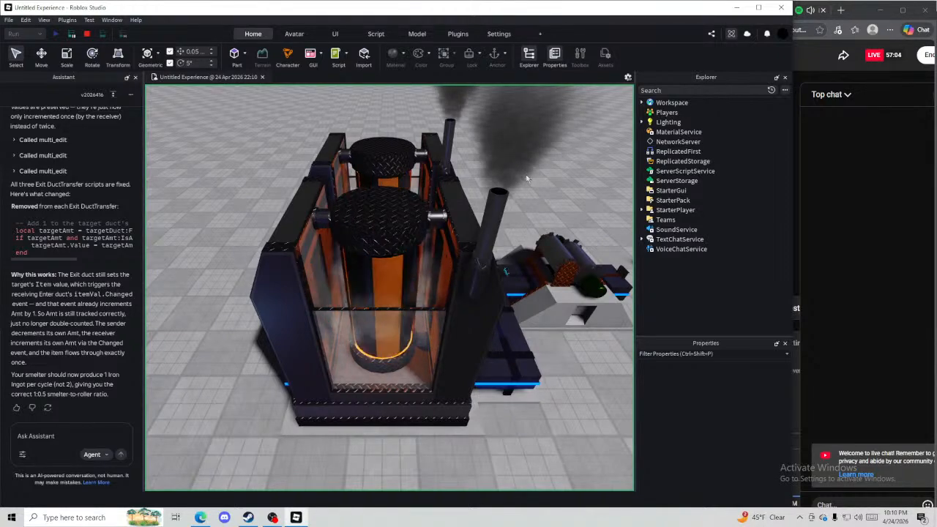
key(w)
key(d)
right_drag(526, 178, 524, 178)
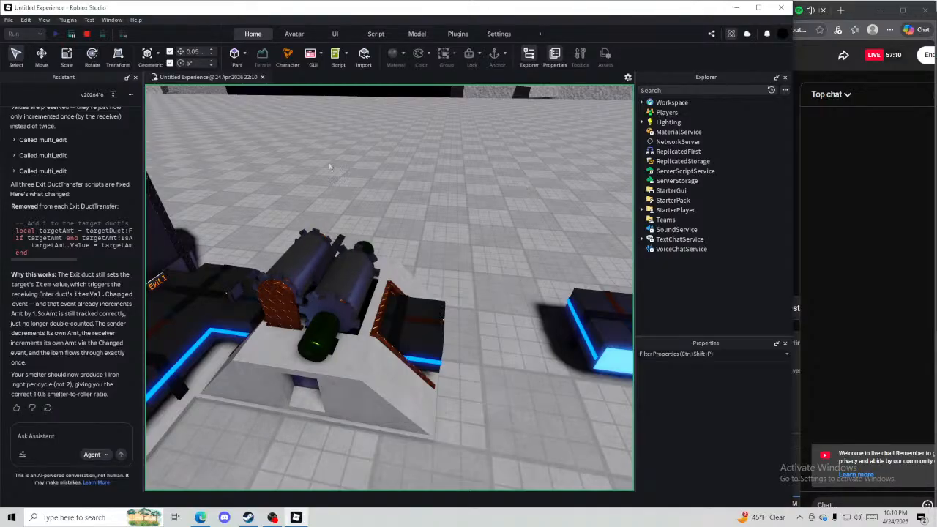
click(87, 34)
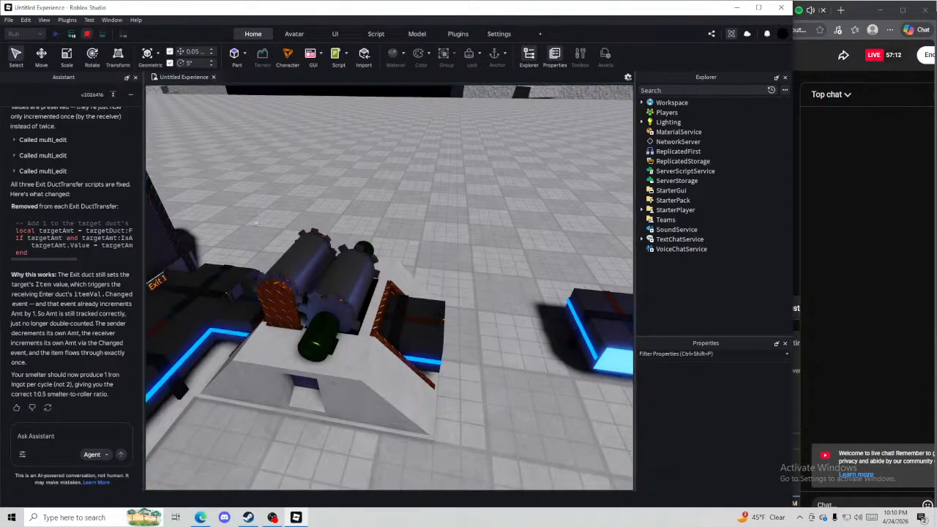
Delete the second smelter, the merger duct pieces and the Duct End Piece between the remaining smelter and the roller
click(257, 331)
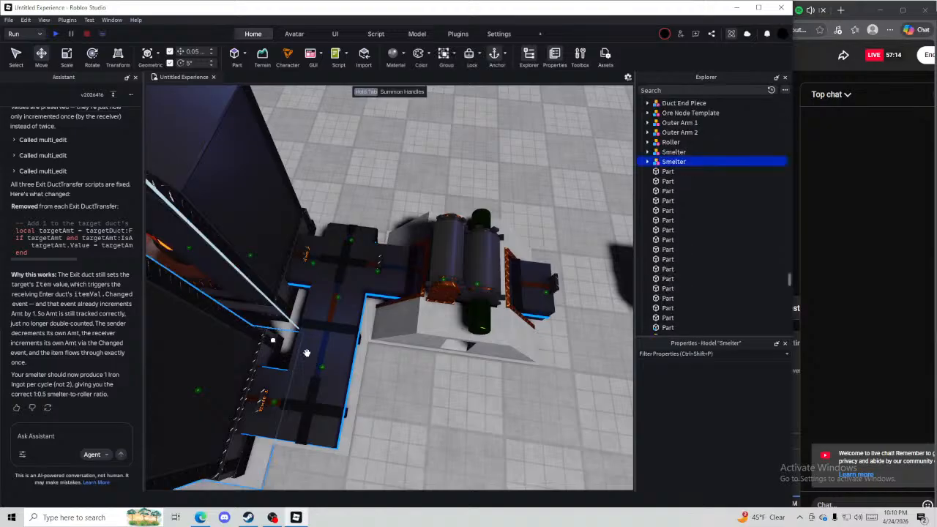
key(Delete)
click(320, 389)
key(Delete)
click(336, 347)
key(Delete)
click(367, 233)
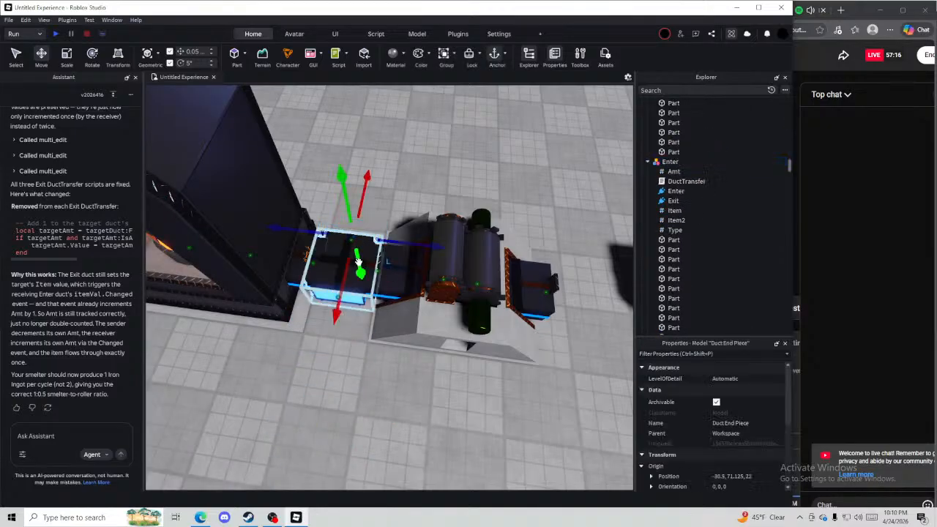
key(Delete)
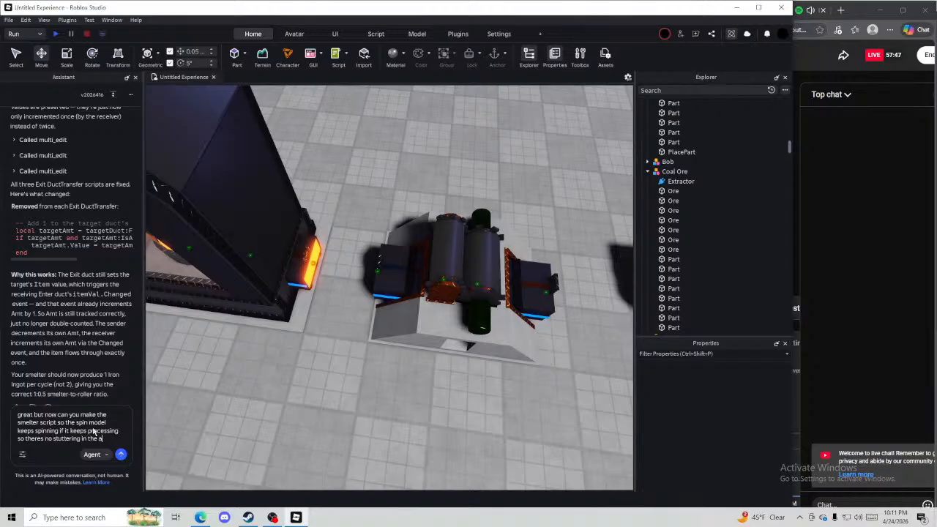
Ask the Assistant to make the smelter script keep the spin model spinning while it keeps processing, so the animation has no stuttering
key(Return)
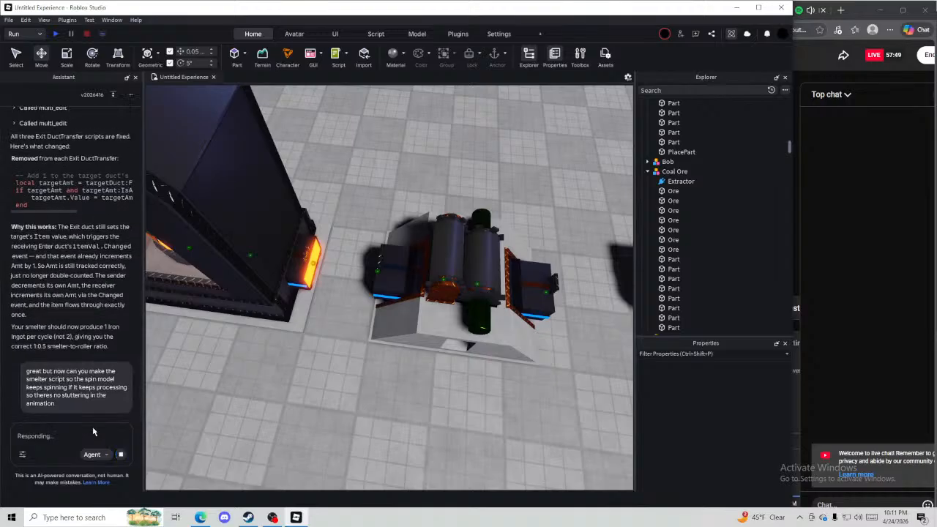
right_drag(384, 441, 390, 442)
key(w)
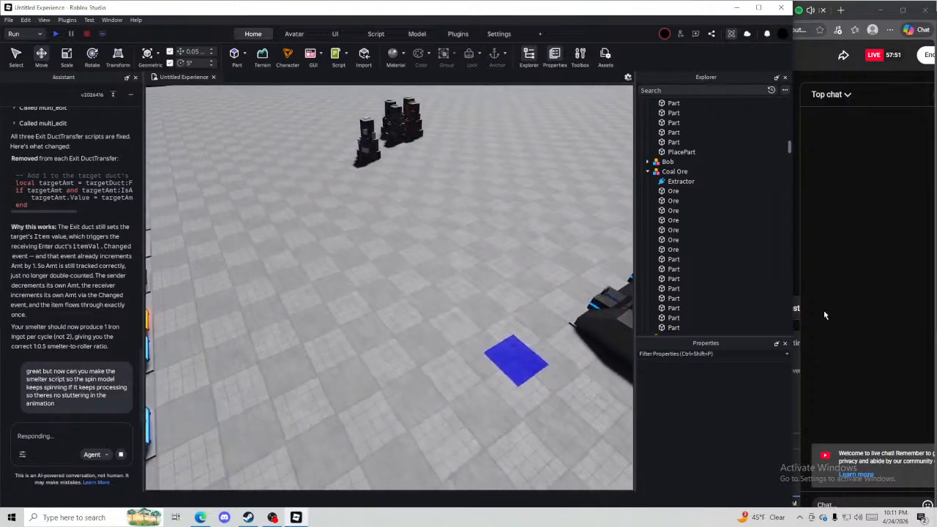
Switch to the YouTube Studio window, enlarge it to check the stream analytics, shrink it again and return to Roblox Studio
click(823, 312)
drag(692, 354, 933, 368)
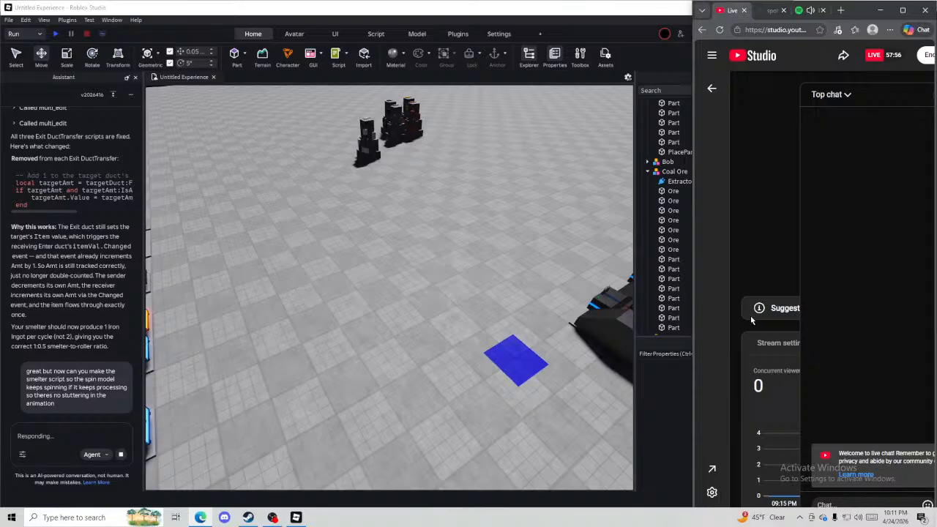
drag(687, 320, 176, 308)
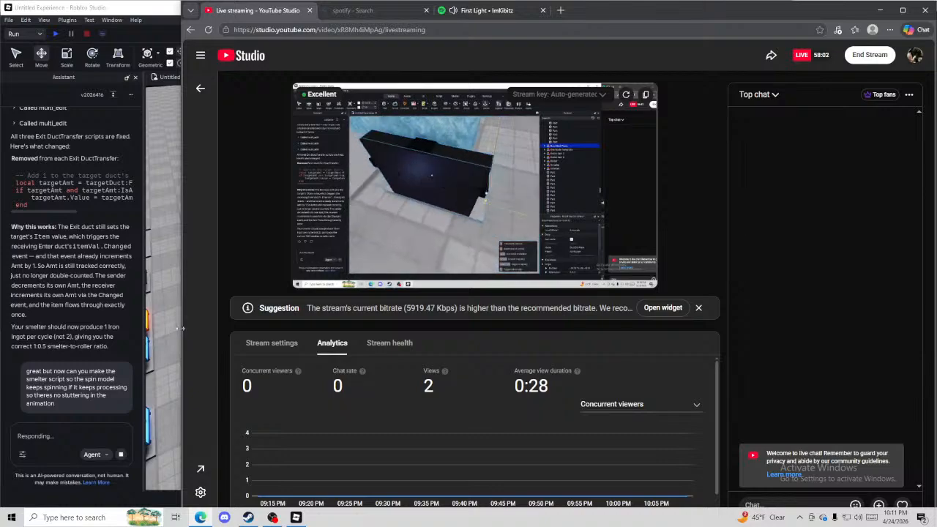
drag(180, 325, 693, 324)
click(455, 315)
Examine the green-topped machine up close, including its entrance ducts, black panels, diamond plate trim and robot arms
right_drag(455, 315, 432, 303)
key(w)
key(d)
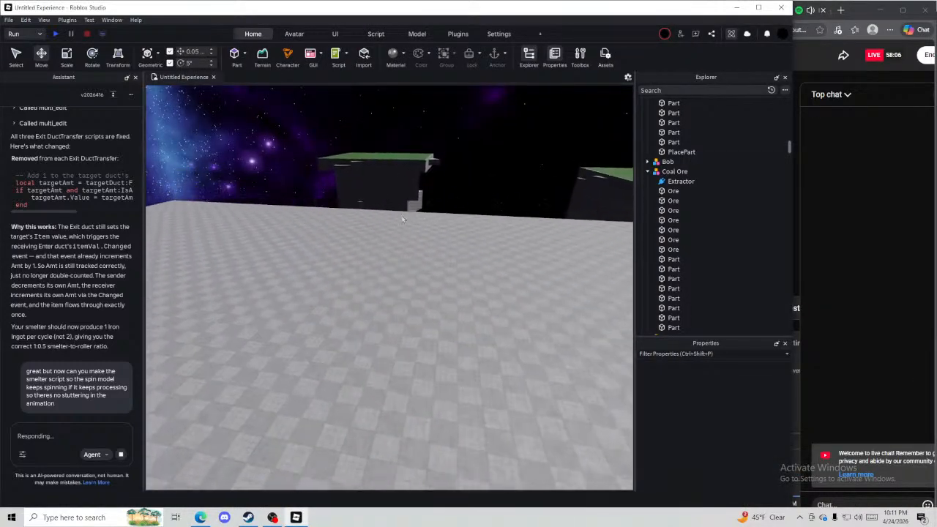
right_drag(444, 182, 384, 265)
key(w)
key(w)
key(a)
key(w)
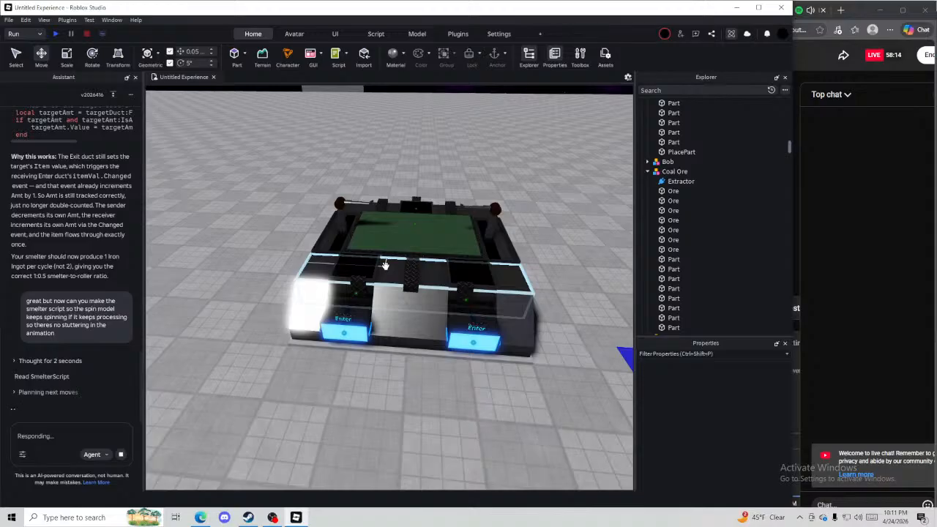
key(d)
key(w)
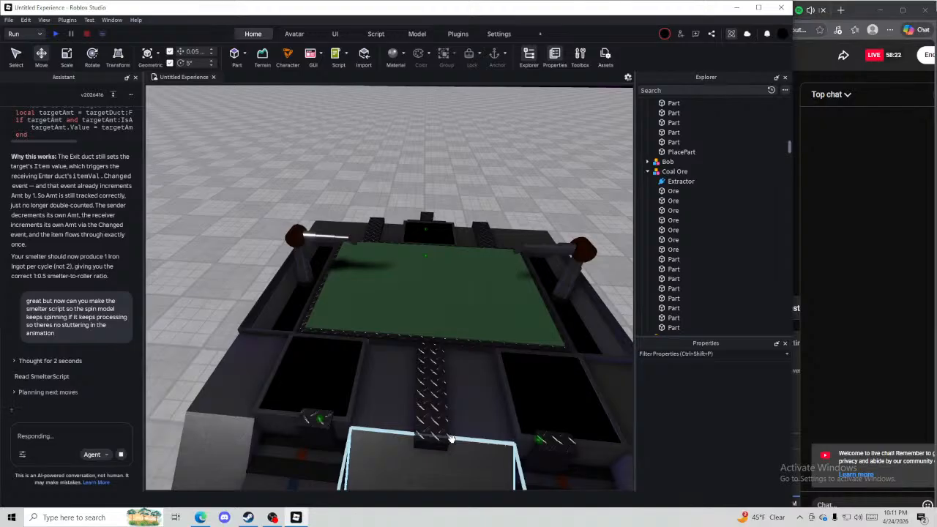
key(s)
key(w)
key(d)
right_drag(588, 415, 593, 398)
key(s)
key(w)
key(a)
key(d)
key(d)
key(e)
key(w)
key(a)
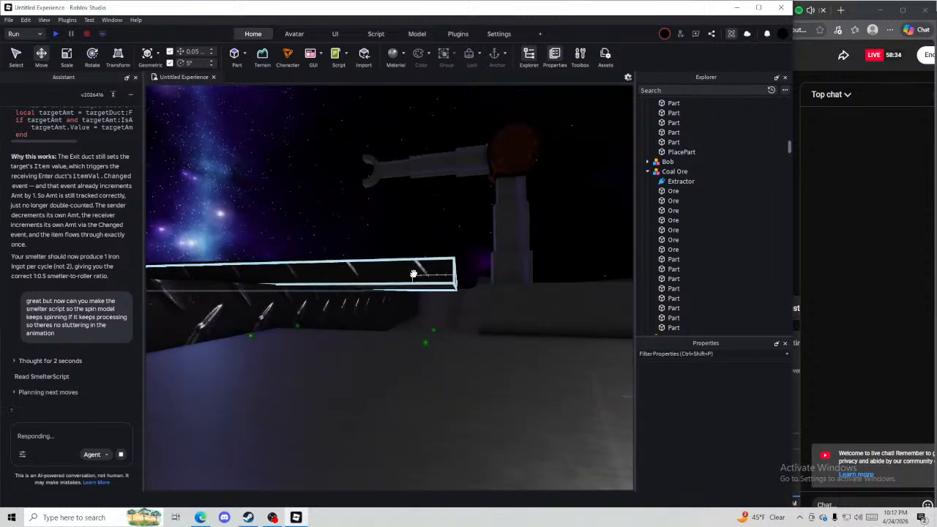
Scale the diamond plate strip near the robot arm's base downward to make it taller
click(413, 275)
key(ctrl+3)
drag(217, 315, 225, 316)
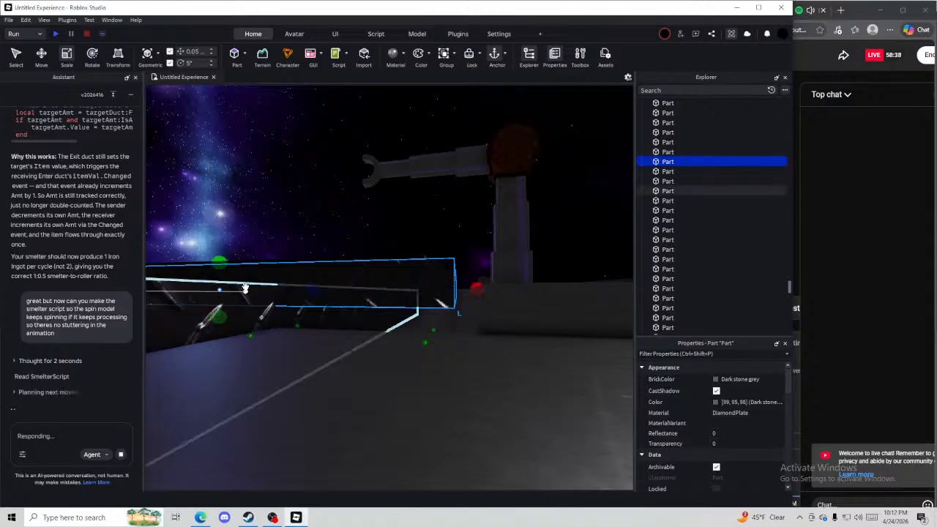
click(307, 234)
Duplicate the black neon panel beside the green surface, raise the copy 0.05 and set its transparency to 0.5
key(w)
right_drag(485, 375, 486, 375)
key(w)
click(341, 257)
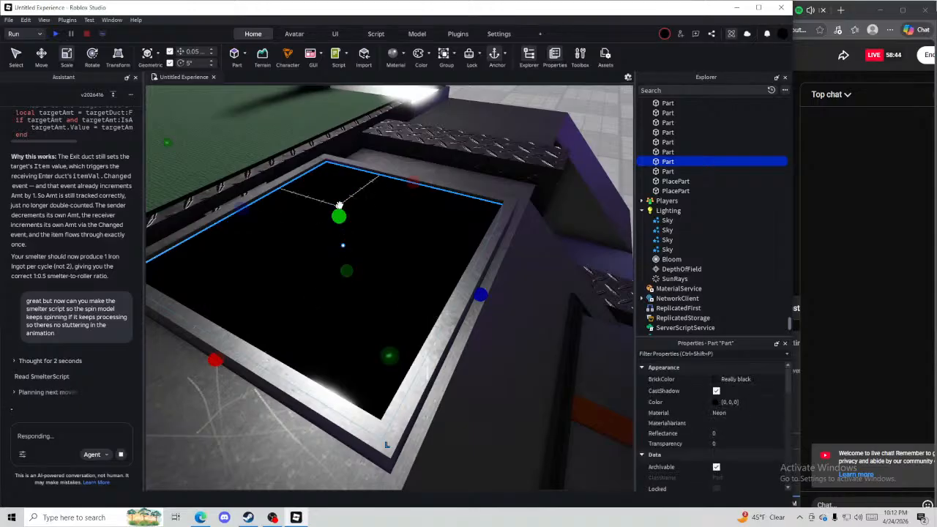
key(ctrl+d)
key(ctrl+2)
drag(338, 205, 338, 196)
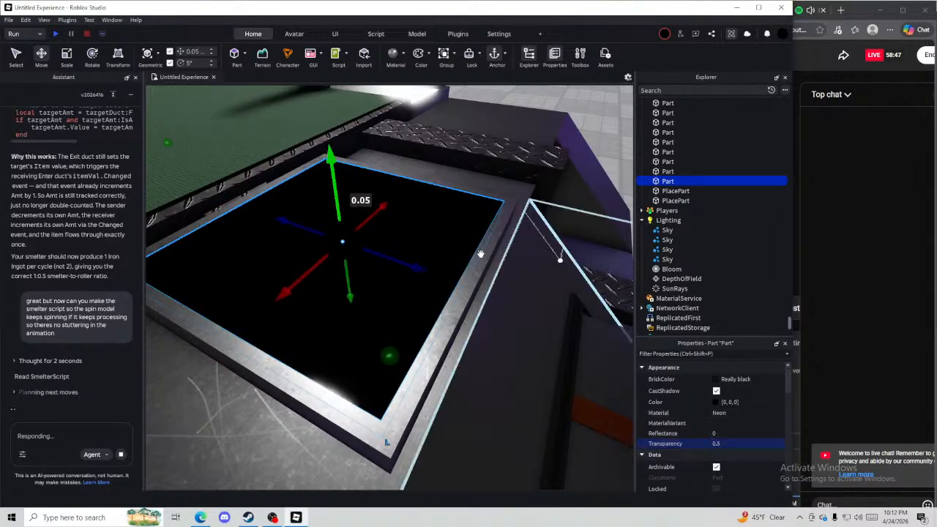
Try another copy of the semi-transparent black panel, delete it, and reduce the remaining copy's thickness
right_drag(485, 290, 485, 291)
key(ctrl+d)
scroll(414, 309, down, 2)
drag(415, 310, 411, 311)
key(w)
right_drag(412, 311, 451, 305)
key(Delete)
click(411, 311)
key(ctrl+3)
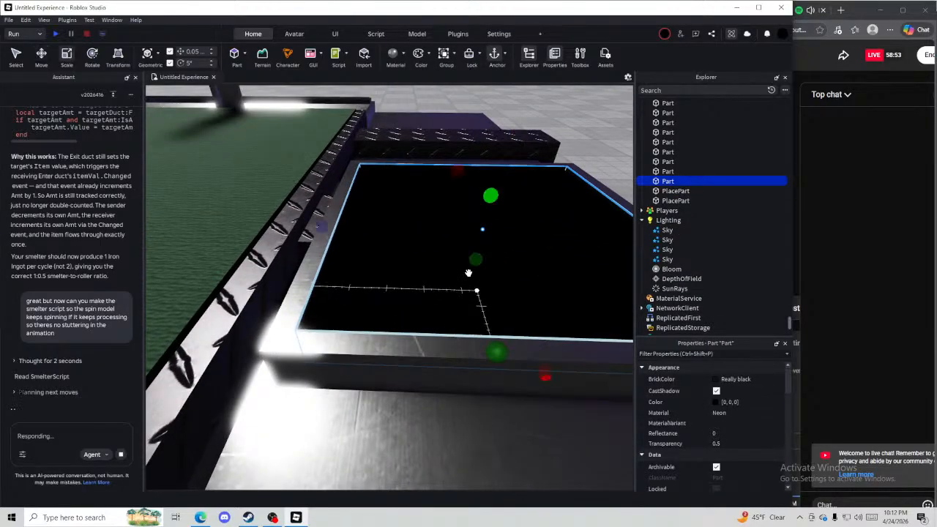
drag(476, 259, 481, 238)
click(602, 136)
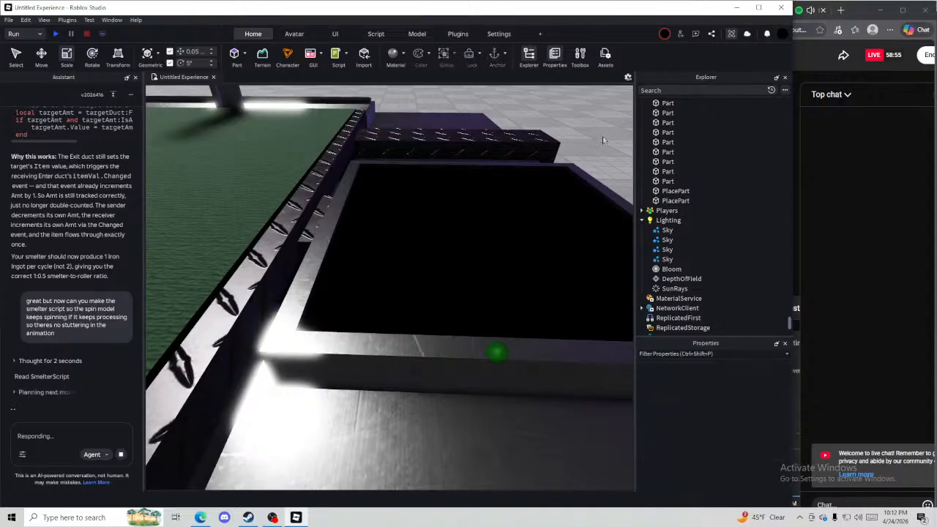
Delete the semi-transparent copy lying over the black panel
scroll(526, 446, down, 3)
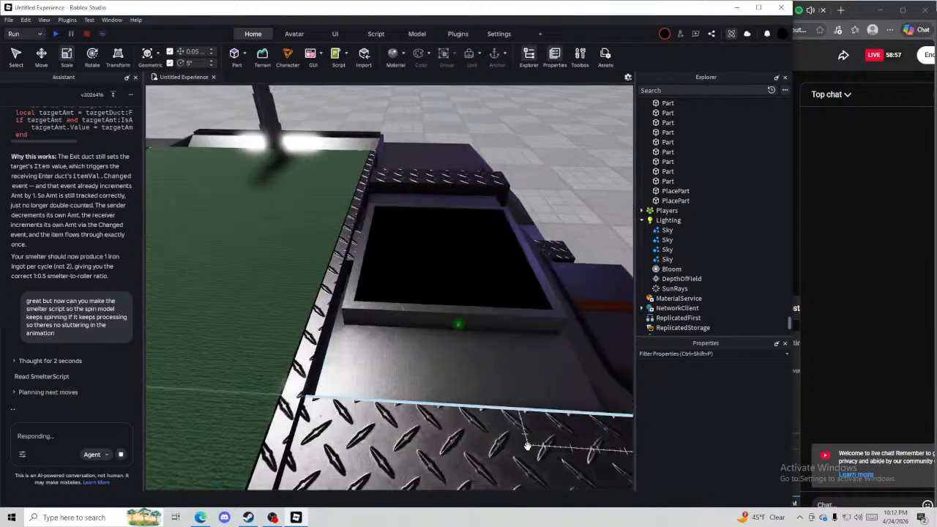
right_drag(527, 445, 528, 444)
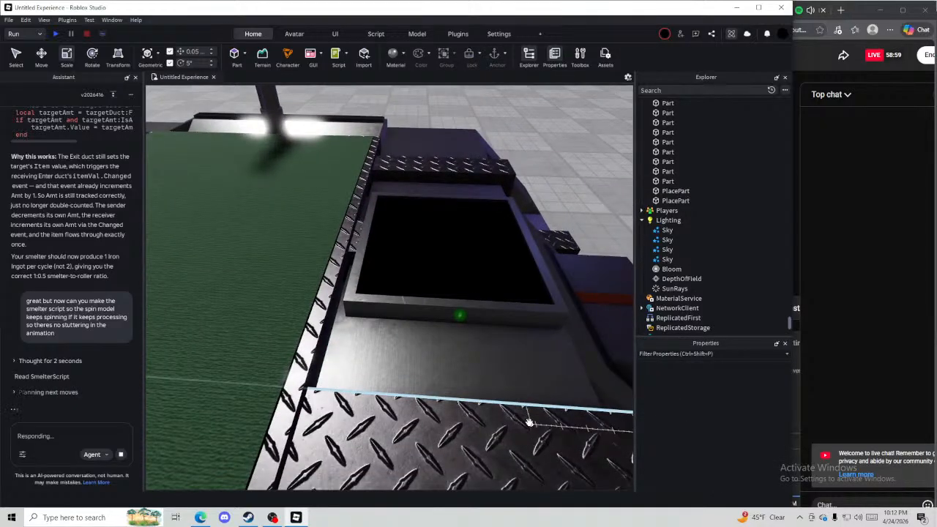
scroll(528, 422, down, 5)
click(418, 271)
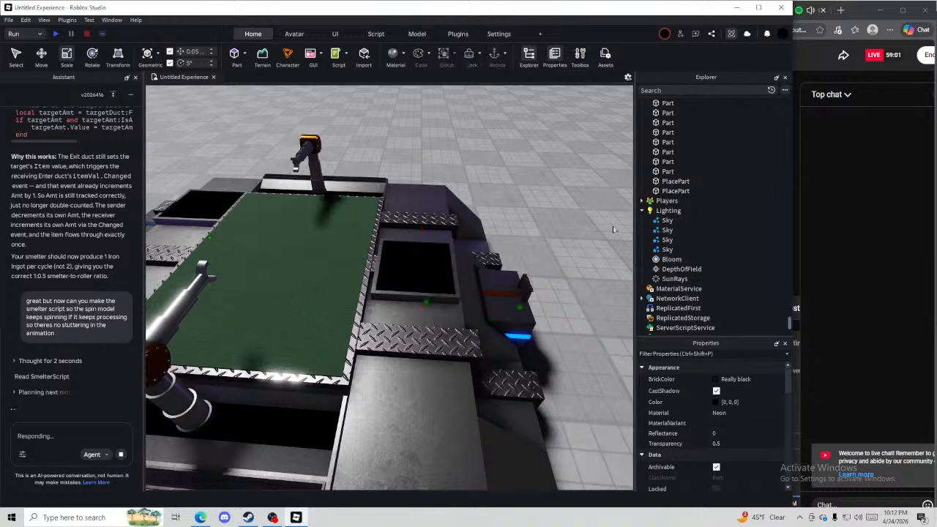
click(612, 245)
Move the Iron Ore node onto the grass island's corner at position 341.978, 73.8, -314, with 4-stud move snapping
right_drag(610, 263, 609, 264)
scroll(510, 229, up, 2)
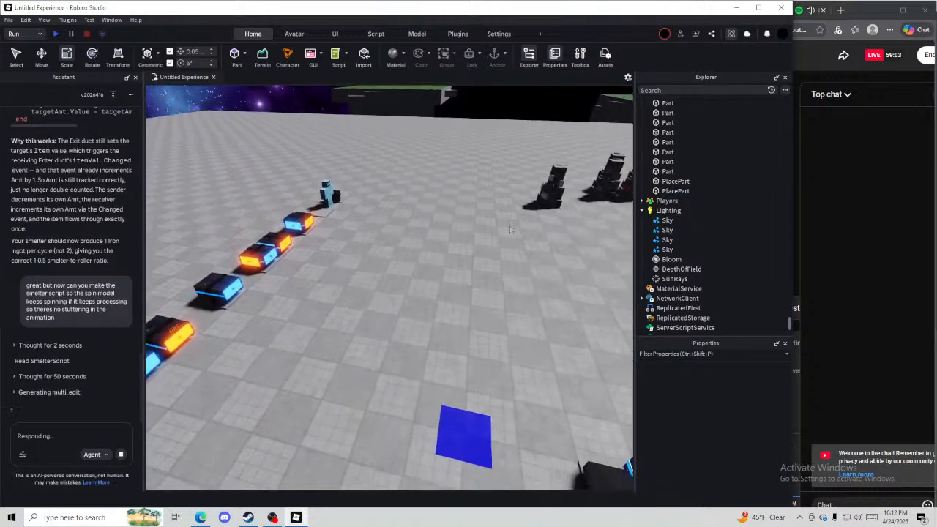
scroll(484, 218, up, 6)
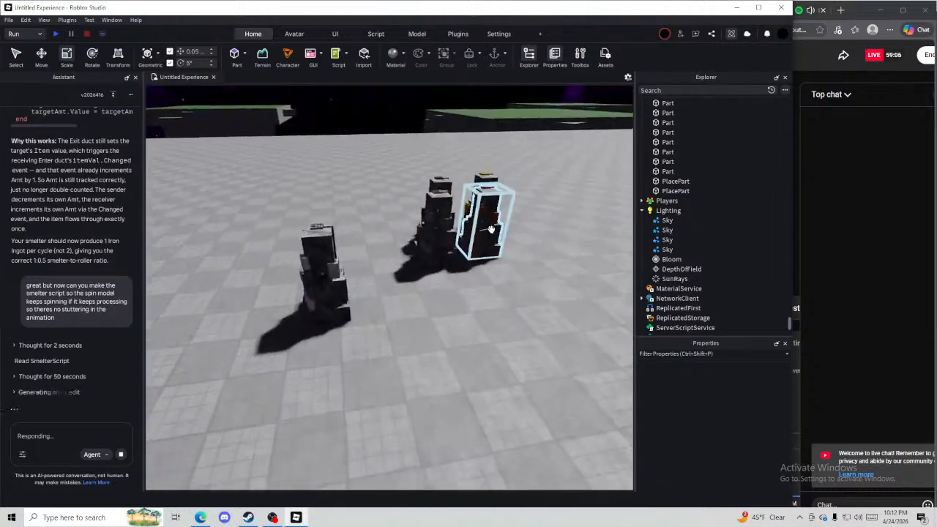
scroll(491, 229, up, 5)
click(439, 344)
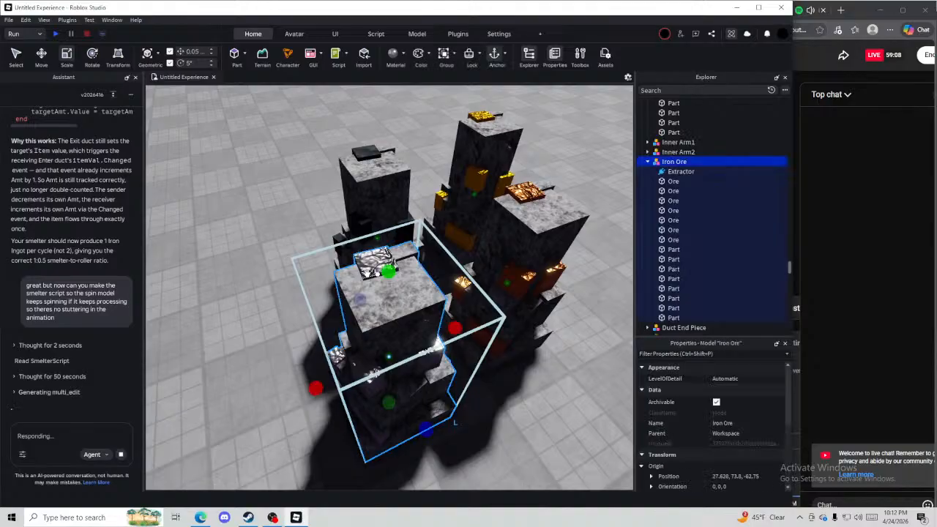
click(267, 248)
right_drag(267, 249, 266, 250)
scroll(286, 367, down, 3)
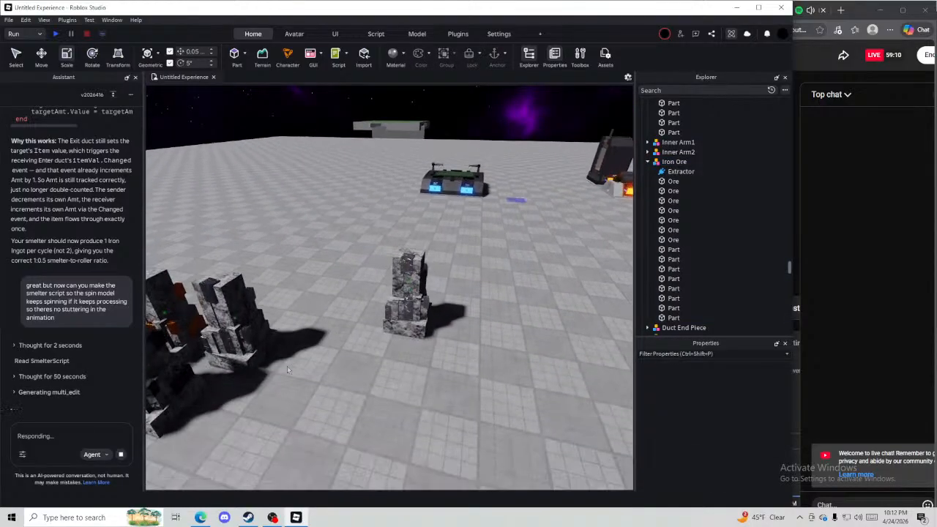
drag(248, 332, 352, 317)
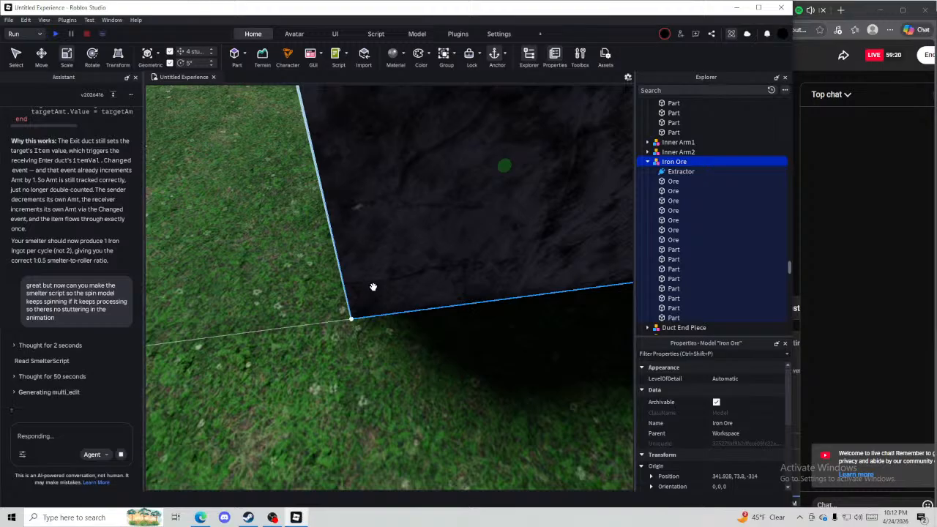
drag(373, 287, 349, 290)
scroll(441, 363, down, 10)
click(459, 317)
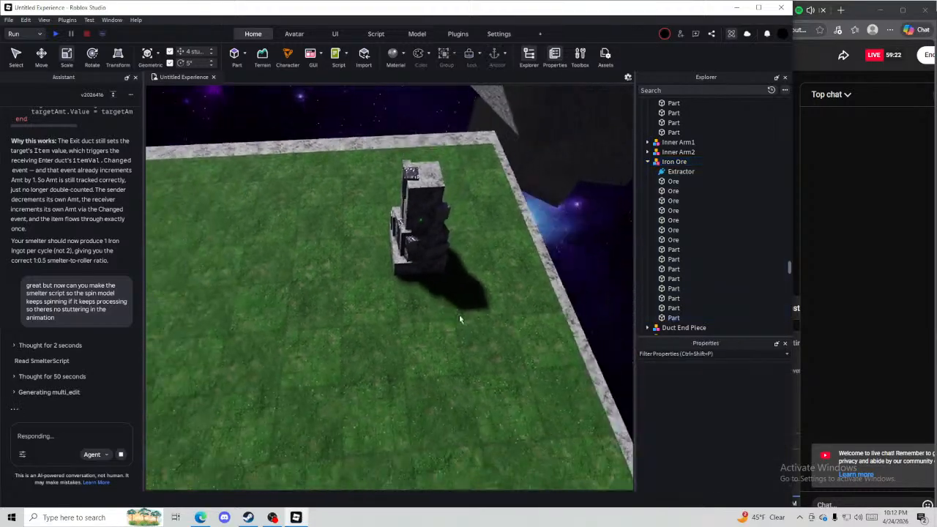
Duplicate the Iron Ore and place the copy along the grass island's edge at position 333.978, 73.8, -342
key(s)
click(402, 262)
key(ctrl+2)
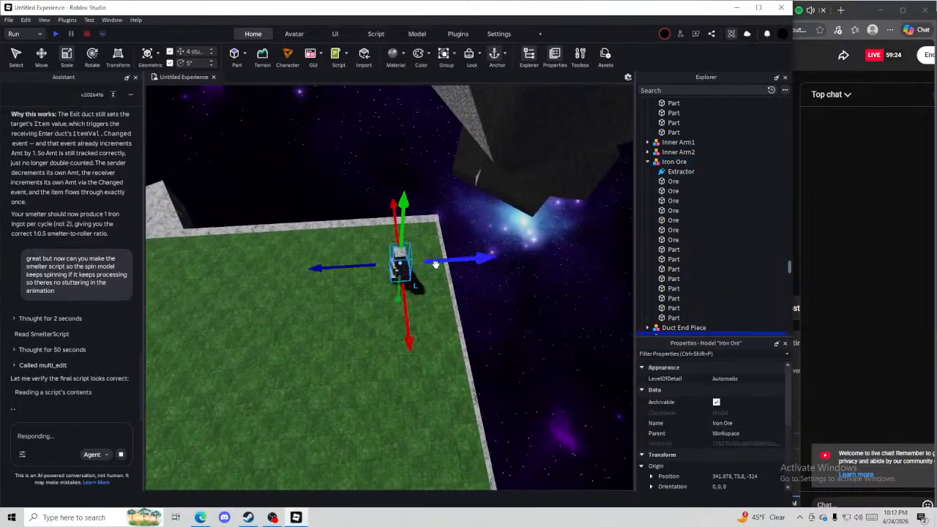
key(ctrl+d)
drag(436, 264, 297, 272)
drag(269, 216, 275, 243)
right_drag(499, 275, 495, 275)
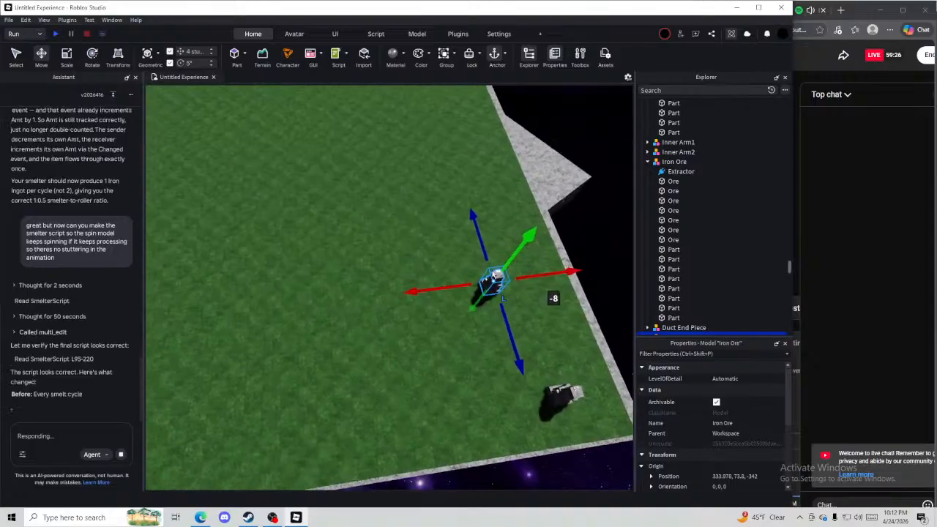
Add two Iron Ore copies on the grass at positions 285.978, 73.8, -374 and 301.978, 73.8, -346
key(s)
key(ctrl+d)
drag(491, 320, 470, 232)
drag(485, 192, 349, 219)
key(s)
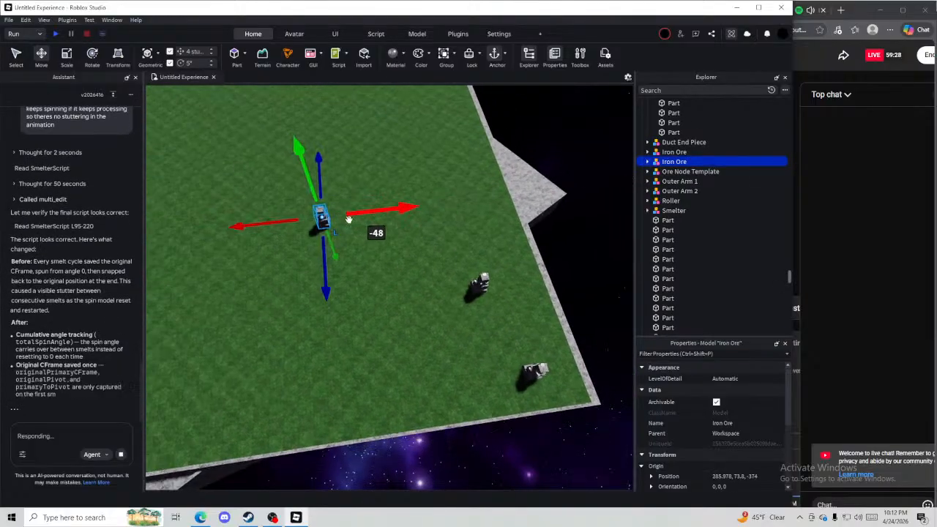
key(ctrl+d)
drag(323, 256, 329, 323)
drag(390, 281, 437, 278)
key(s)
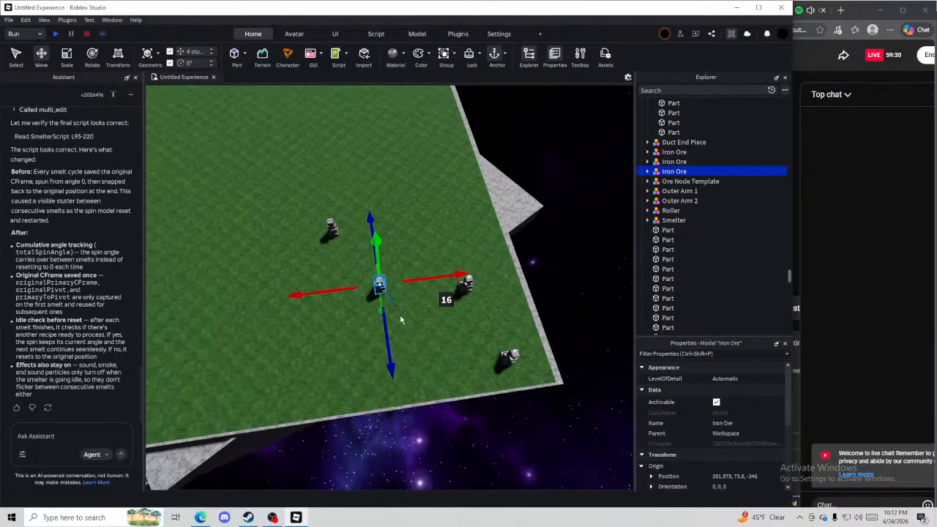
Duplicate the Iron Ore three more times, spacing the copies out toward the far end of the grass island
key(ctrl+d)
drag(385, 329, 366, 155)
right_drag(365, 155, 369, 150)
key(ctrl+d)
drag(459, 220, 516, 224)
drag(444, 269, 456, 246)
key(ctrl+d)
drag(480, 204, 489, 203)
Add three further Iron Ore copies, spreading them across the width of the grass island's far half
key(ctrl+d)
drag(446, 259, 445, 232)
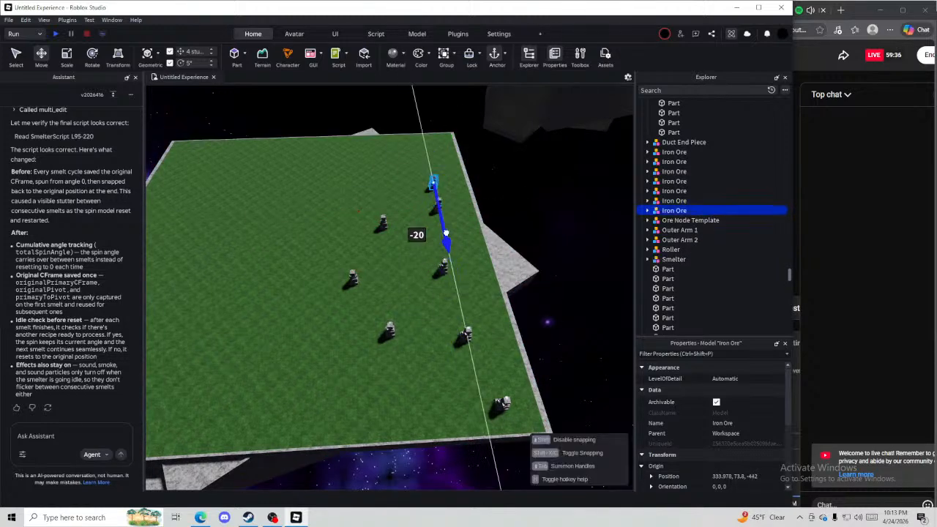
drag(473, 170, 373, 174)
key(ctrl+d)
drag(316, 212, 317, 199)
key(ctrl+d)
drag(393, 155, 496, 153)
drag(431, 195, 448, 294)
Duplicate the Iron Ore three times, filling the middle of the island's far half and setting the last copy near its empty far corner
key(ctrl+d)
key(s)
drag(495, 216, 391, 228)
key(ctrl+d)
drag(347, 187, 344, 171)
key(ctrl+d)
drag(386, 212, 385, 212)
drag(277, 212, 271, 213)
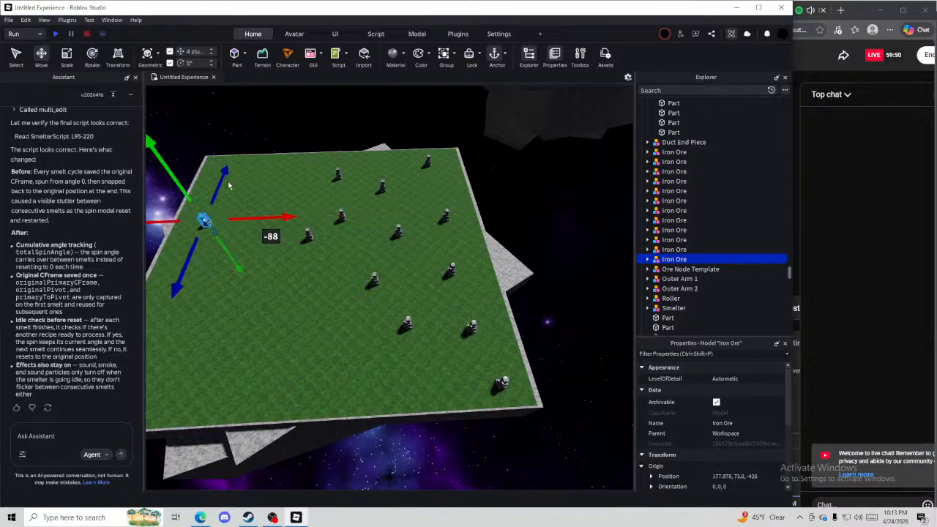
drag(230, 186, 242, 154)
Place three Iron Ore copies in the area around the empty far corner, the last at position 181.978, 73.8, -394
key(ctrl+d)
drag(275, 192, 321, 191)
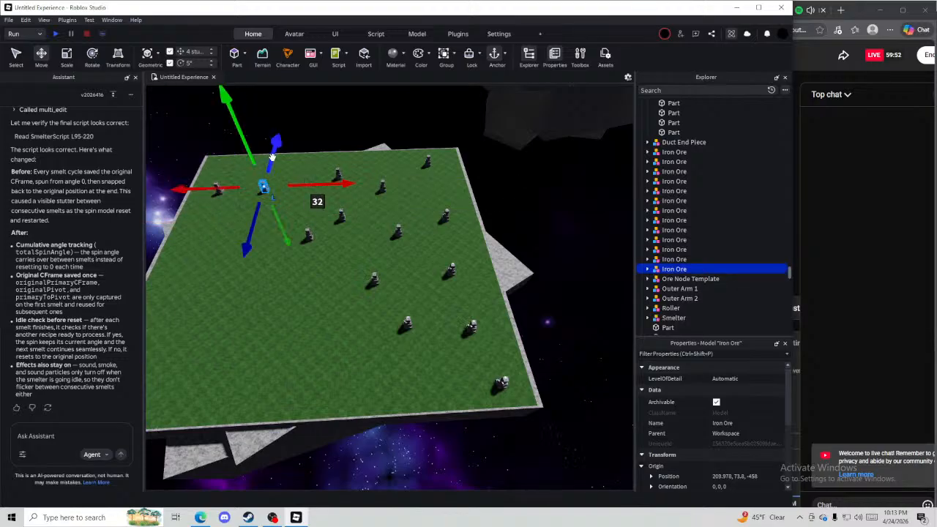
drag(273, 157, 307, 202)
key(ctrl+d)
key(ctrl+d)
drag(300, 203, 220, 222)
key(a)
key(s)
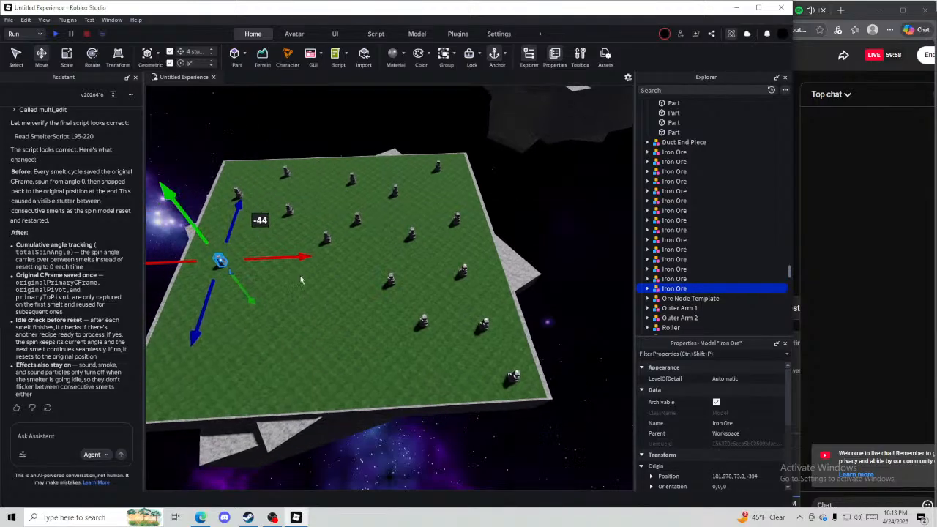
Duplicate the Iron Ore three times toward the island's near half, at positions 213.978, 73.8, -378; 249.978, 73.8, -330; and 249.978, 73.8, -366
key(ctrl+d)
drag(290, 256, 342, 255)
drag(269, 292, 266, 307)
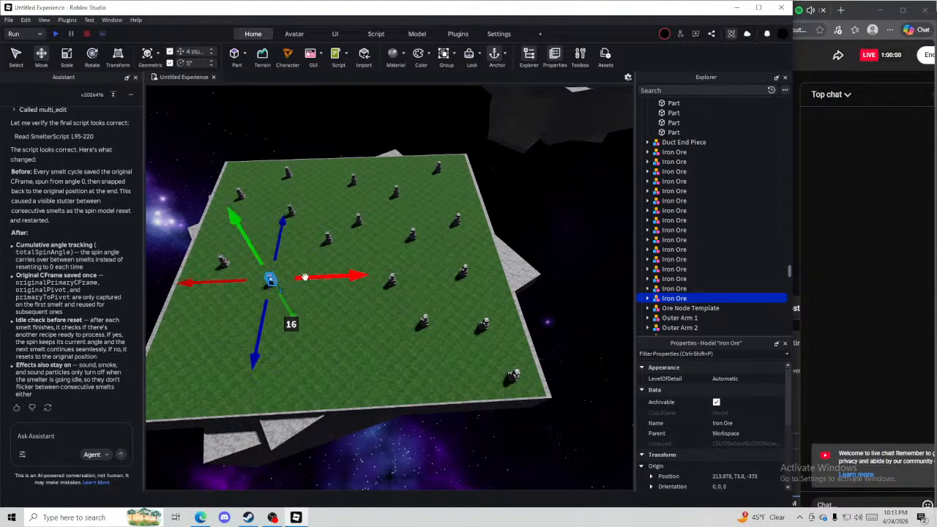
key(ctrl+d)
drag(306, 276, 366, 278)
drag(328, 305, 328, 307)
drag(336, 386, 336, 386)
key(ctrl+d)
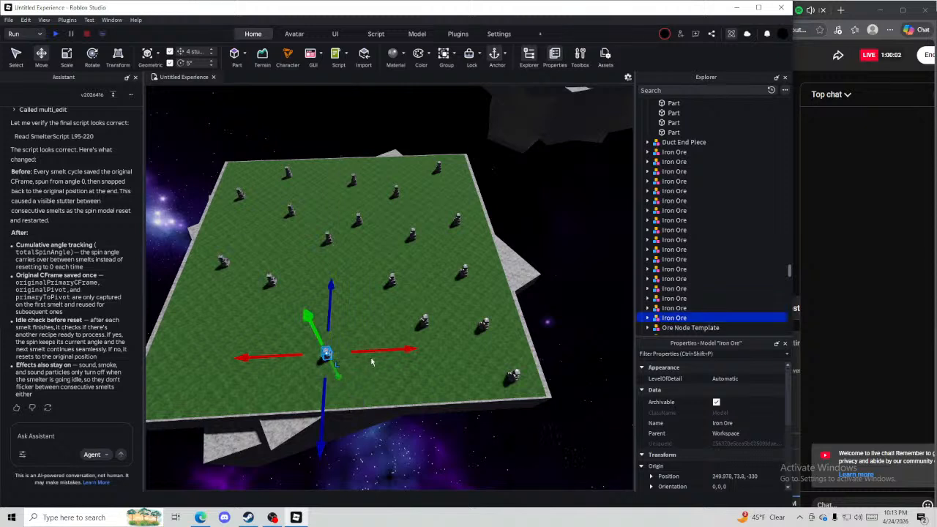
drag(333, 319, 330, 302)
drag(336, 258, 336, 252)
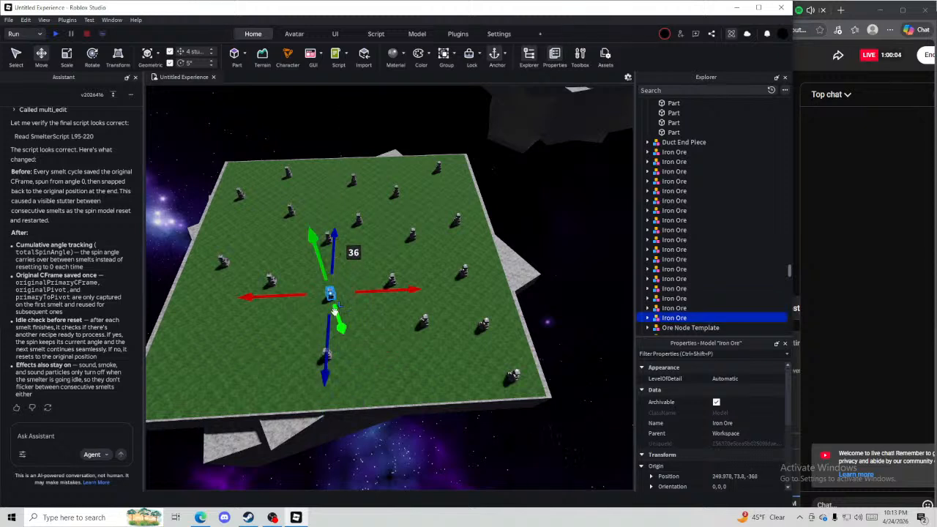
Add more Iron Ore copies along the empty side of the island's near half, including ones at 173.978, 73.8, -366 and 189.978, 73.8, -342
key(ctrl+d)
key(a)
drag(389, 289, 256, 297)
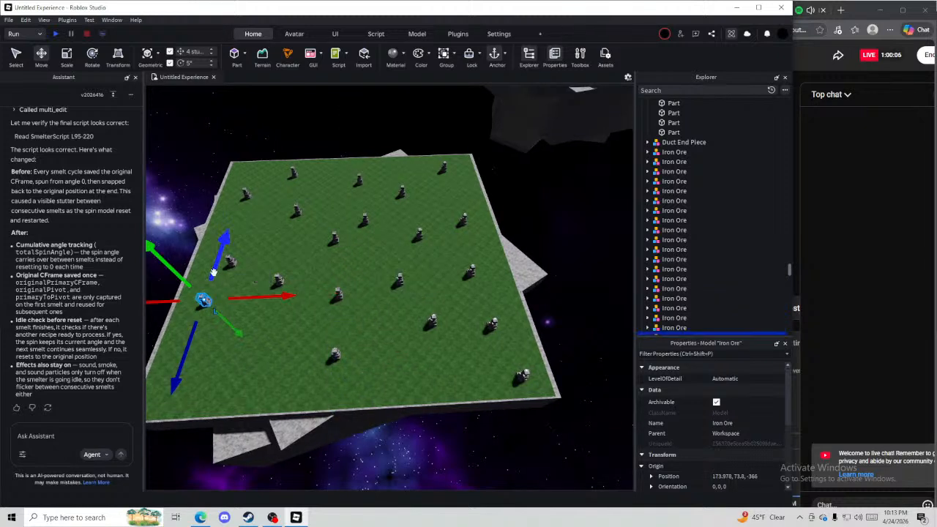
drag(213, 272, 242, 334)
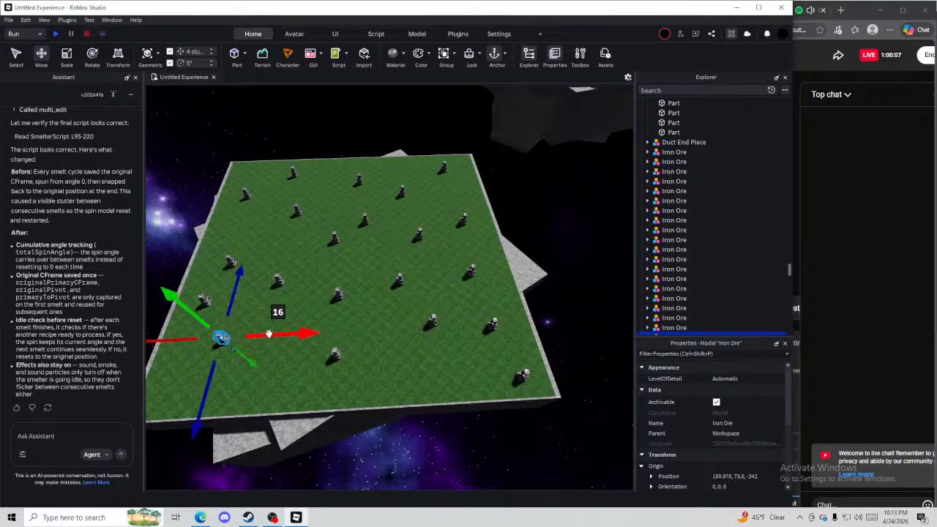
drag(269, 334, 330, 338)
drag(290, 299, 289, 339)
Place further Iron Ore copies along the island's near edge, the last by its empty near corner at position 165.978, 73.8, -322
drag(340, 374, 491, 365)
drag(440, 342, 424, 317)
key(ctrl+d)
drag(466, 358, 220, 378)
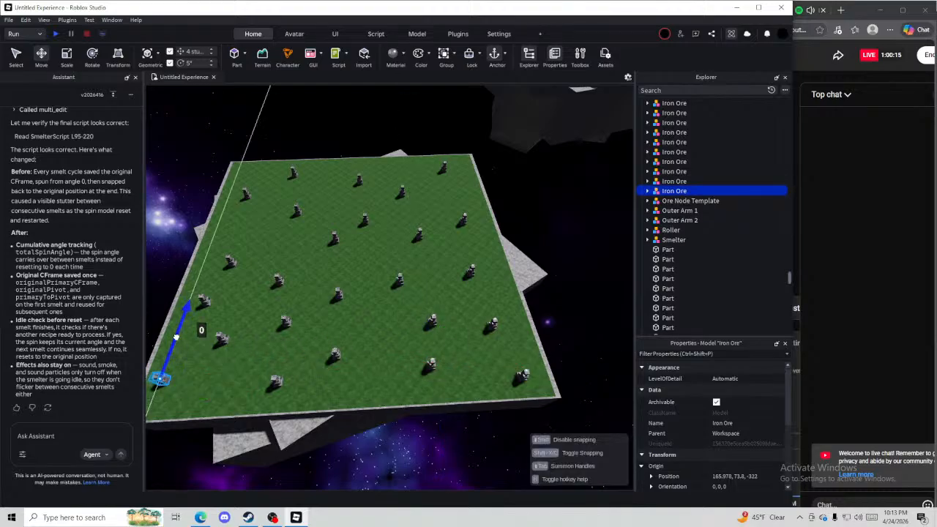
drag(175, 337, 176, 335)
key(s)
click(535, 399)
Rotate the Iron Ore node closest to the camera slightly in place on the grass island
key(a)
scroll(375, 360, up, 3)
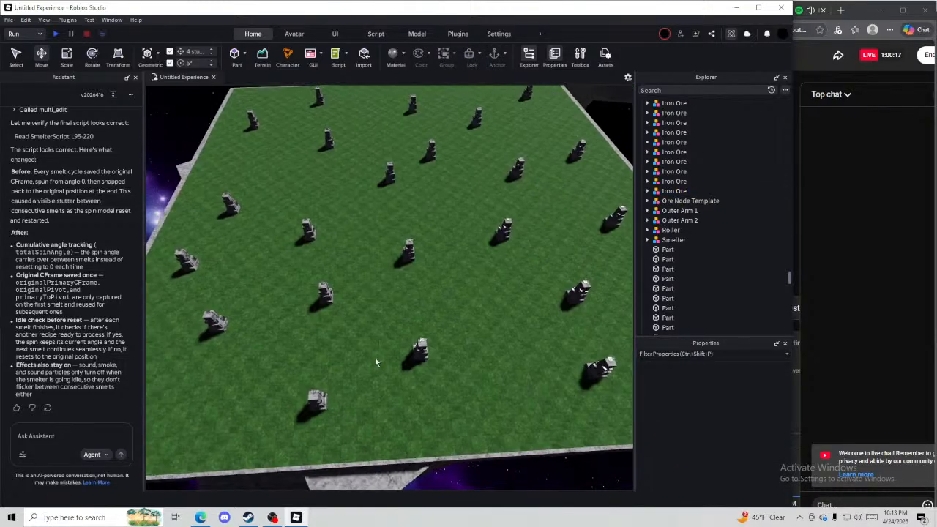
right_drag(389, 362, 363, 351)
click(389, 362)
key(ctrl+z)
key(w)
key(w)
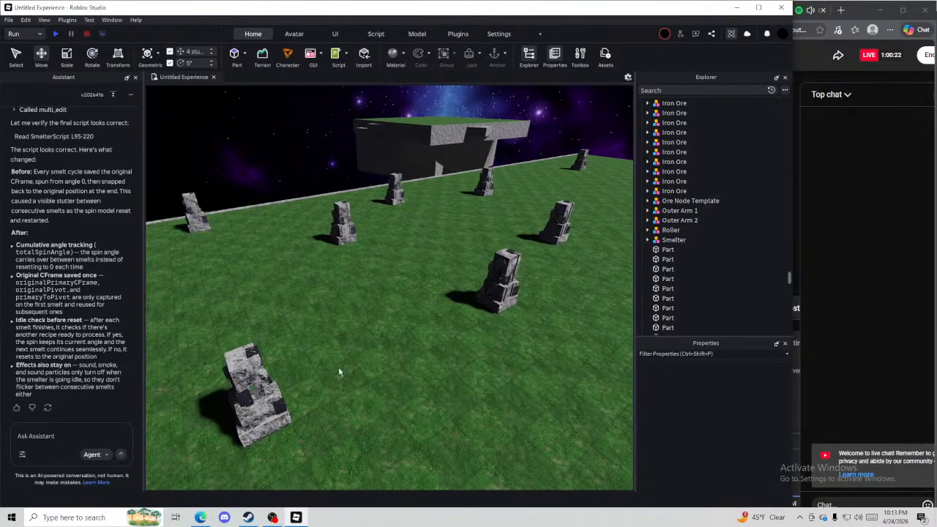
click(265, 392)
key(ctrl+4)
mouse_move(286, 430)
mouse_down()
mouse_move(293, 432)
mouse_move(276, 434)
mouse_up()
click(338, 407)
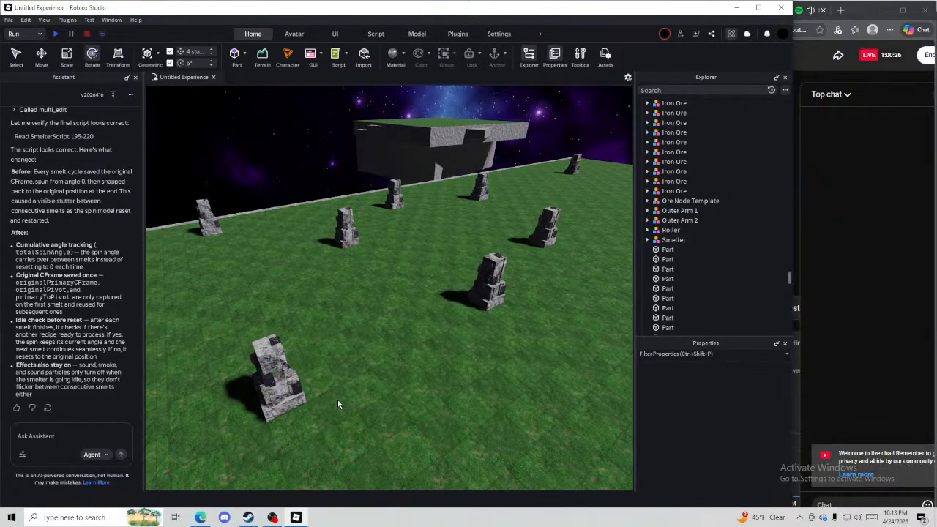
Run the experience to watch the smelter's spin and smoke effects, and stop the test
key(s)
right_drag(342, 403, 355, 202)
key(s)
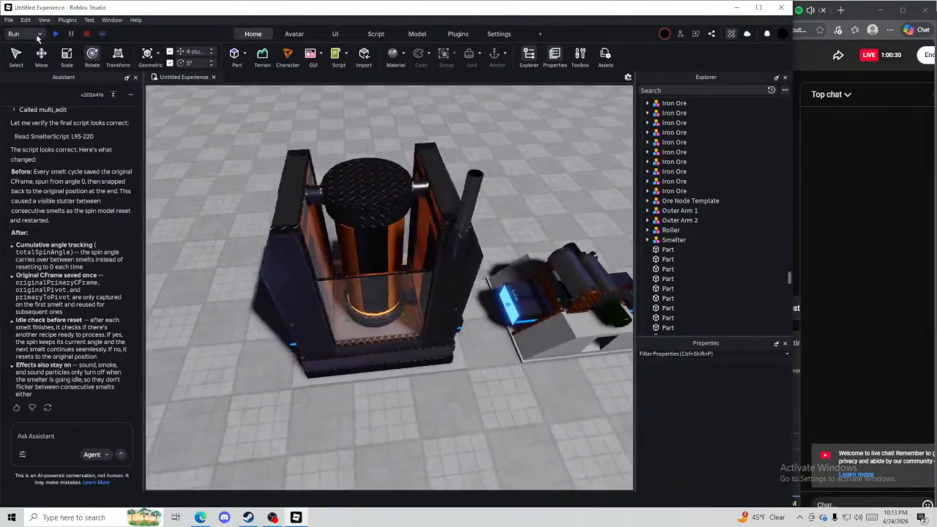
click(55, 33)
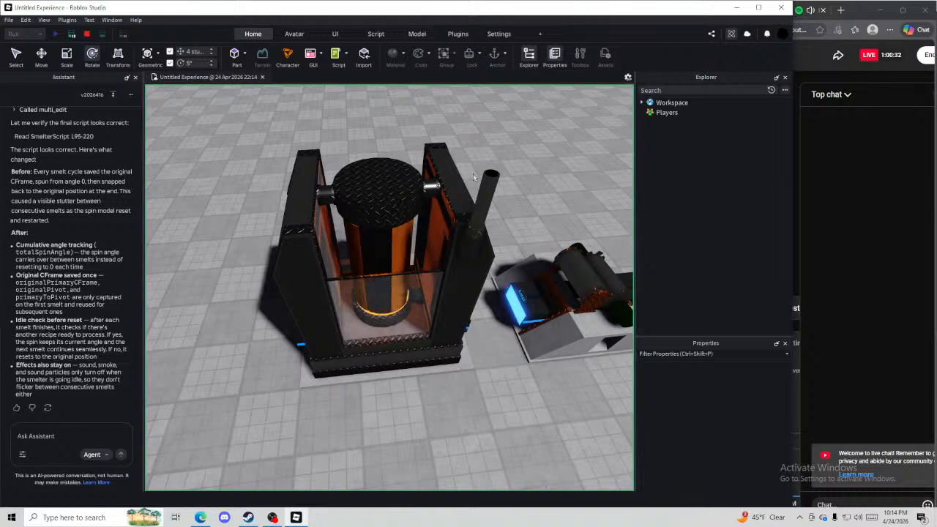
right_drag(562, 195, 563, 195)
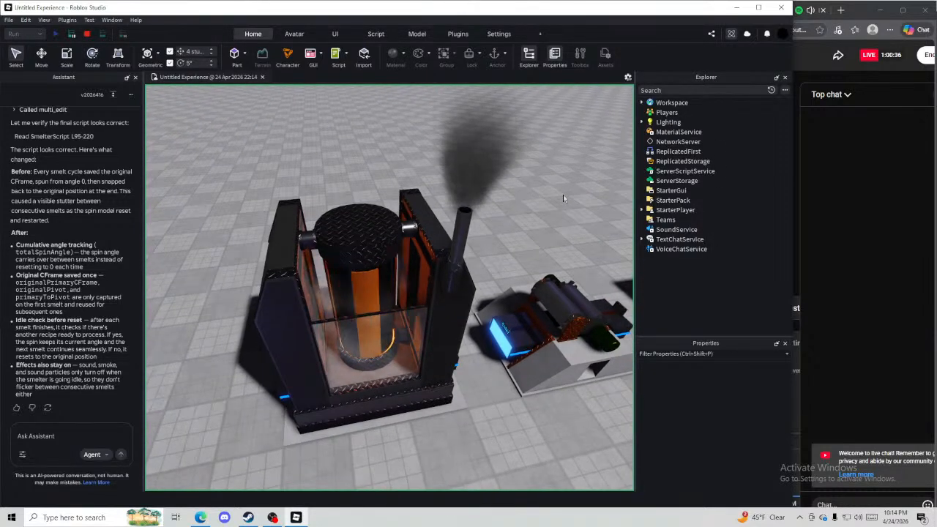
click(88, 35)
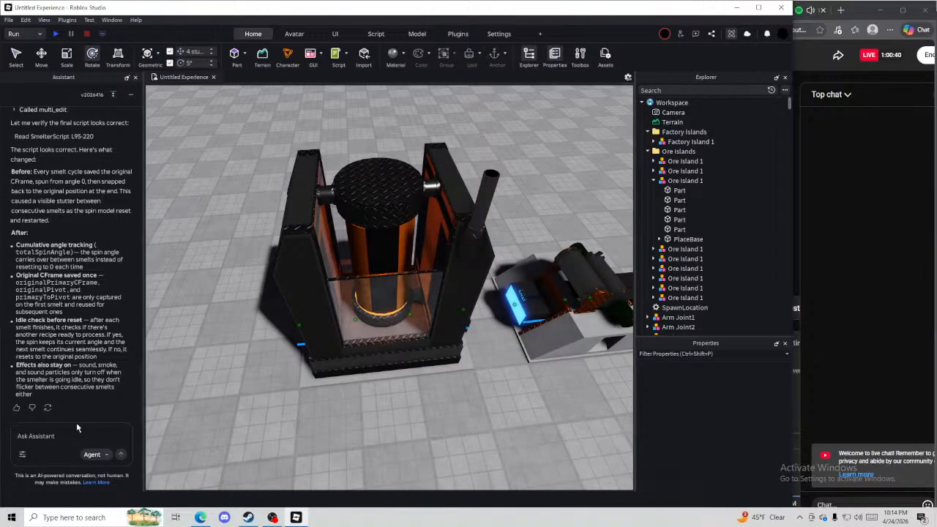
Ask Assistant to do the same with the sound in smelter and the gears in roller and sound in roller
click(76, 424)
text(graet)
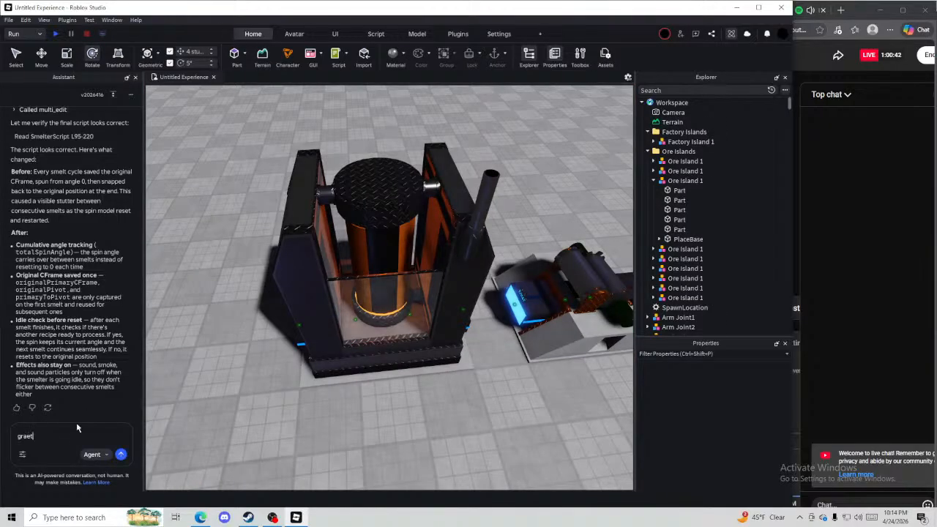
key(BackSpace)
key(BackSpace)
key(BackSpace)
text(eatb)
text( can)
text( you do the sam)
text(e with the so)
text(und)
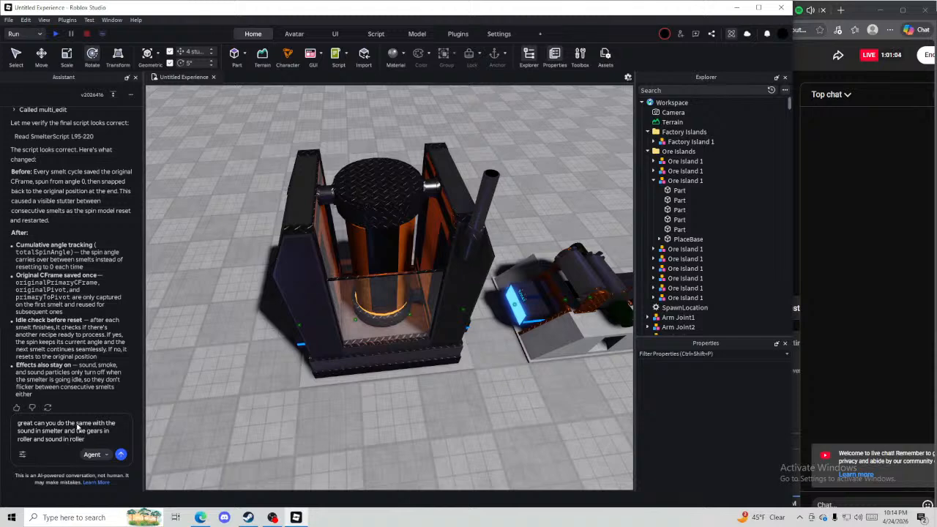
key(Return)
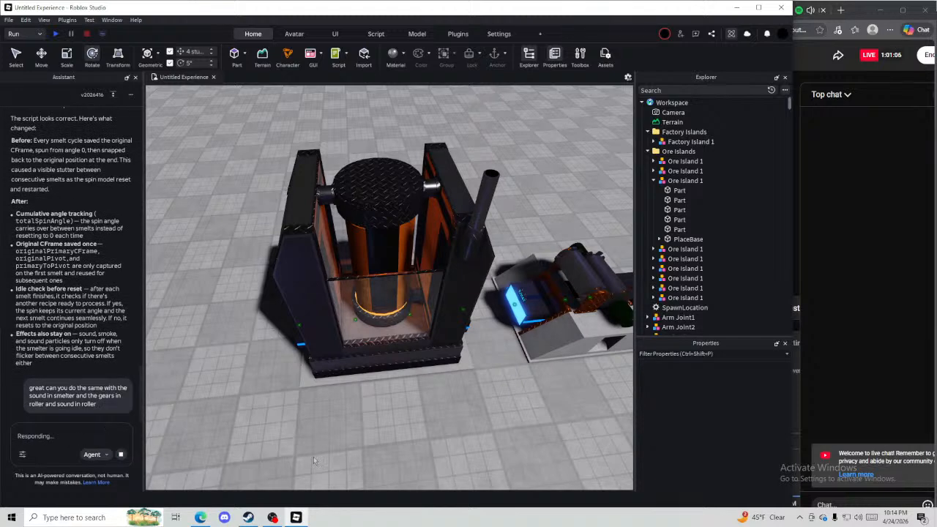
Look over the machines and the ore nodes on the main baseplate
scroll(315, 461, down, 6)
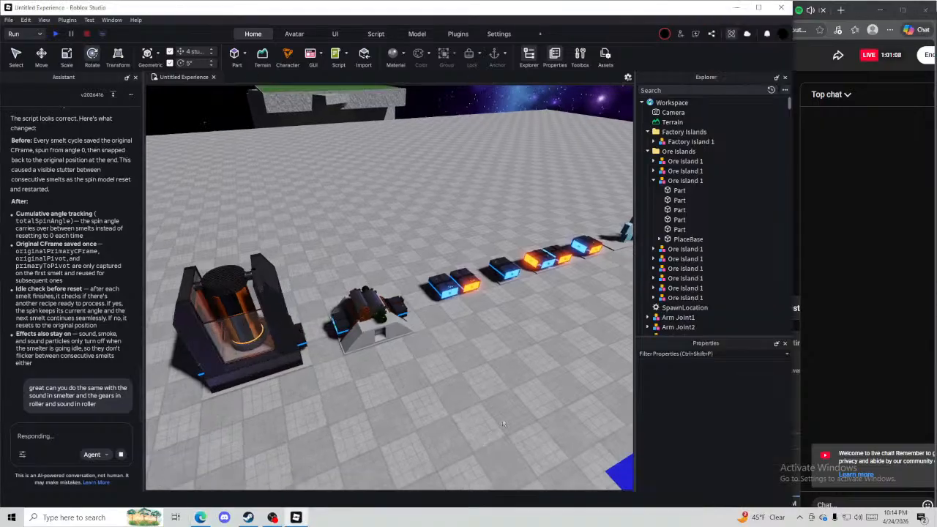
key(w)
right_drag(503, 424, 482, 401)
key(w)
key(a)
key(w)
key(d)
key(a)
key(s)
click(931, 251)
click(497, 331)
key(w)
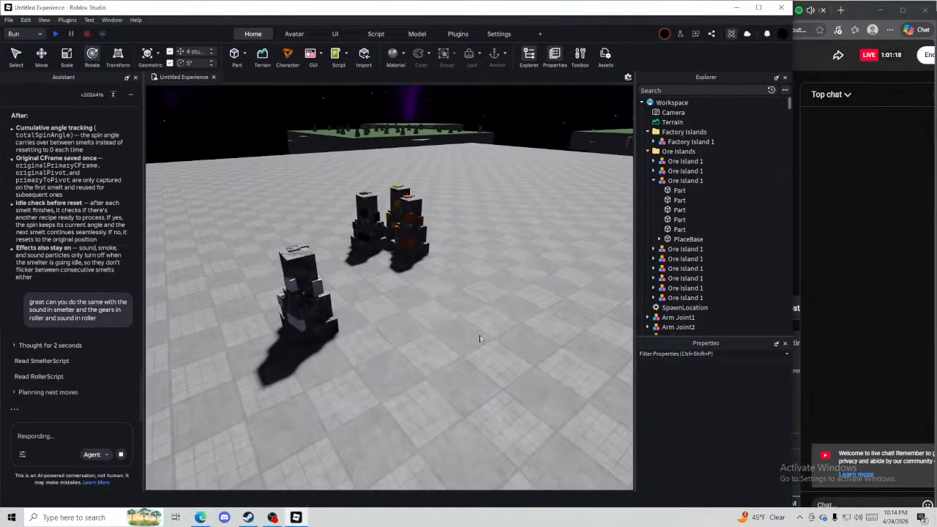
Delete the blue SpawnLocation from the baseplate
right_drag(480, 336, 392, 377)
key(w)
key(w)
right_drag(395, 306, 395, 307)
click(397, 308)
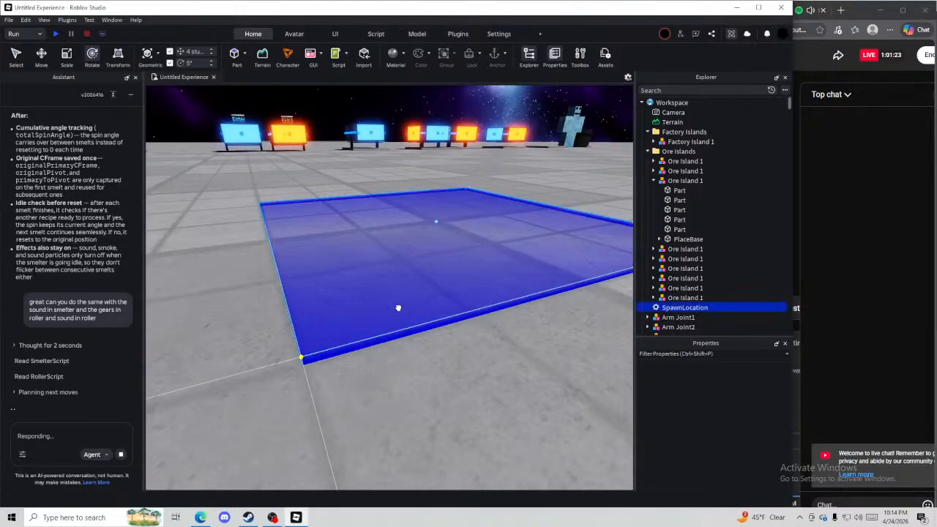
key(Delete)
Examine the row of machines on the baseplate and the glowing sun in the sky
key(s)
right_drag(395, 352, 395, 351)
key(a)
right_drag(515, 382, 517, 386)
scroll(518, 384, down, 10)
scroll(518, 384, up, 5)
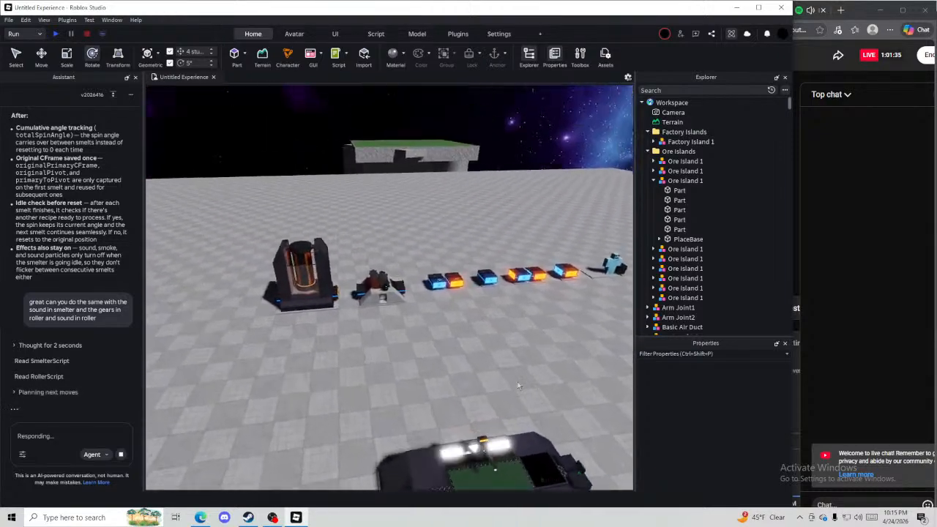
scroll(517, 387, up, 5)
right_drag(472, 358, 510, 359)
Collapse the Factory Islands and Ore Islands folders, and delete the three surplus Sky objects in Lighting
click(647, 131)
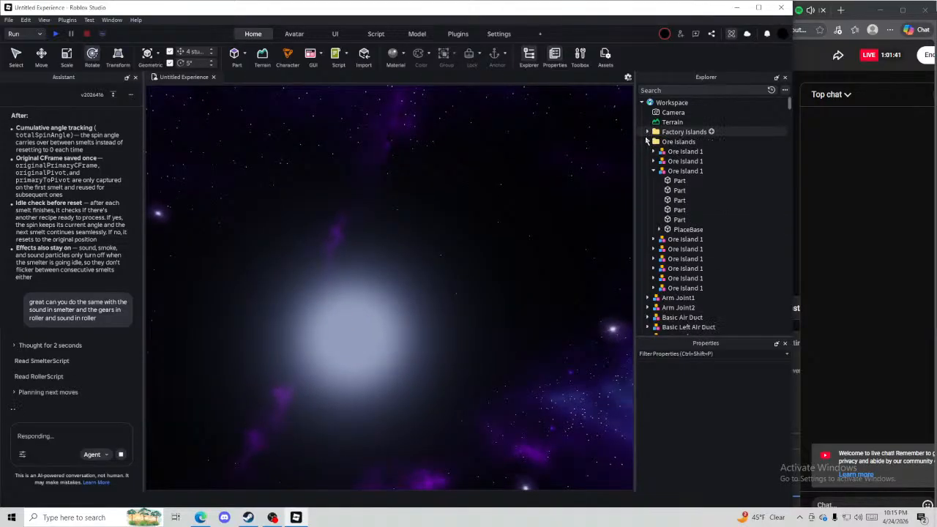
click(647, 141)
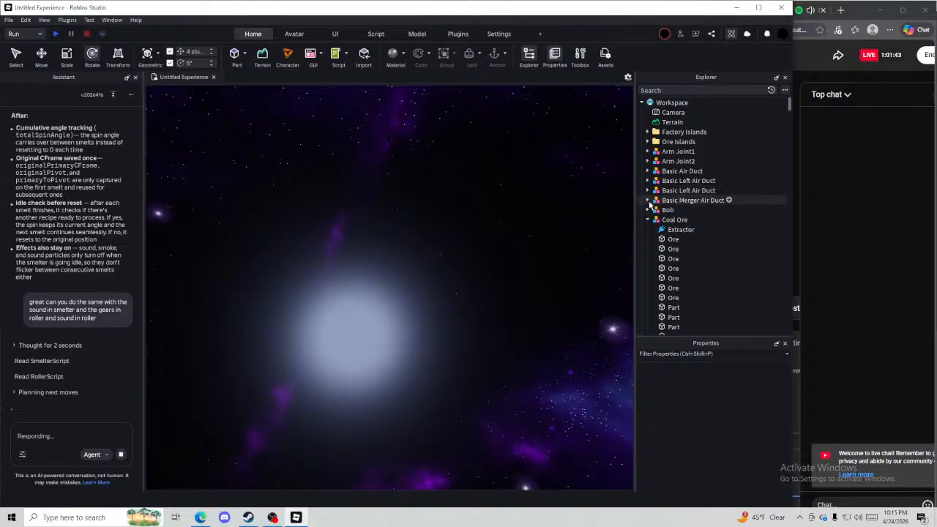
scroll(690, 196, down, 10)
scroll(691, 198, down, 6)
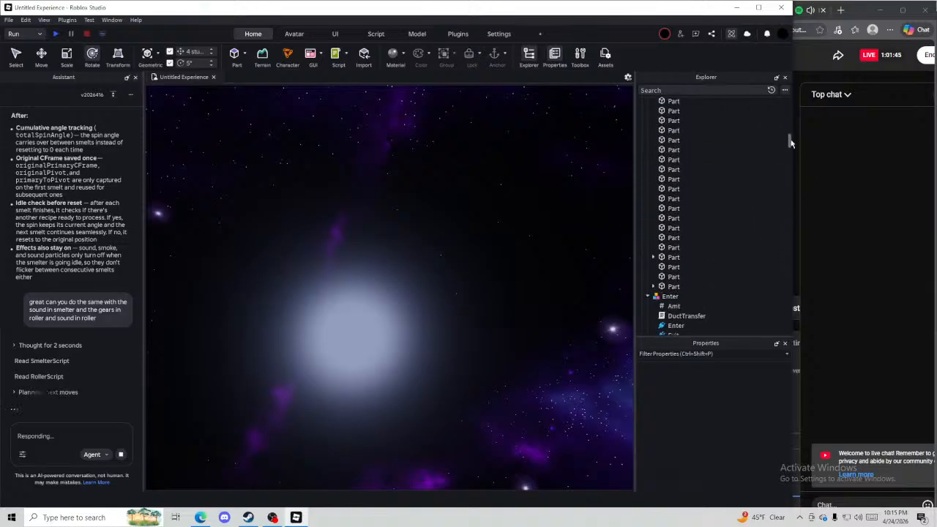
drag(789, 143, 790, 233)
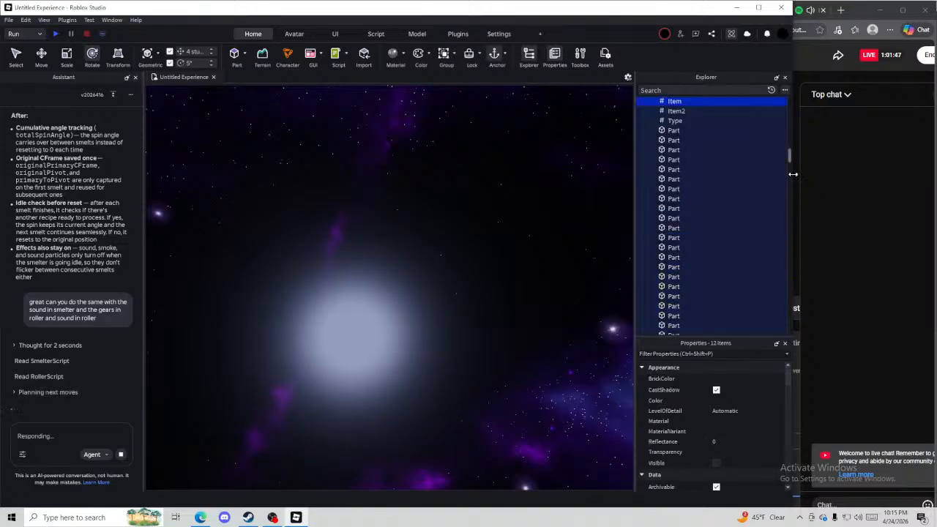
click(598, 162)
drag(790, 159, 780, 352)
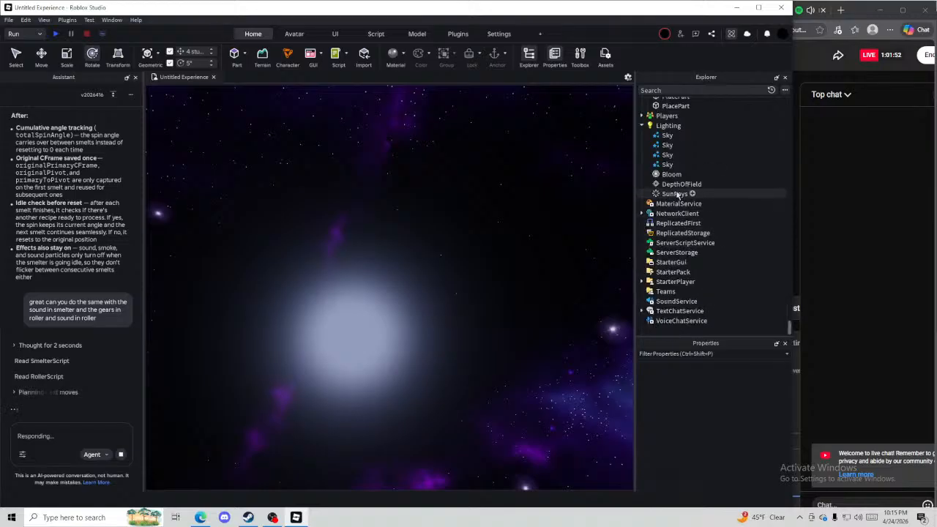
click(666, 155)
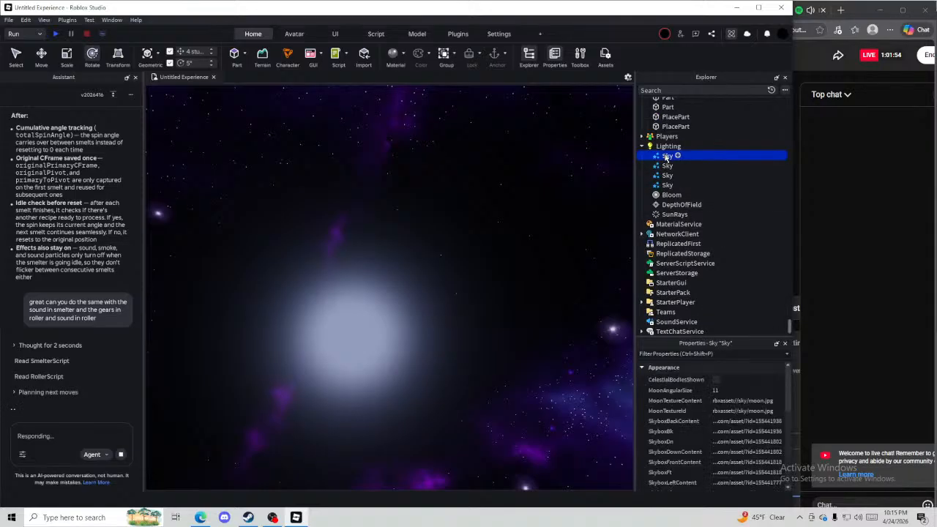
key(Delete)
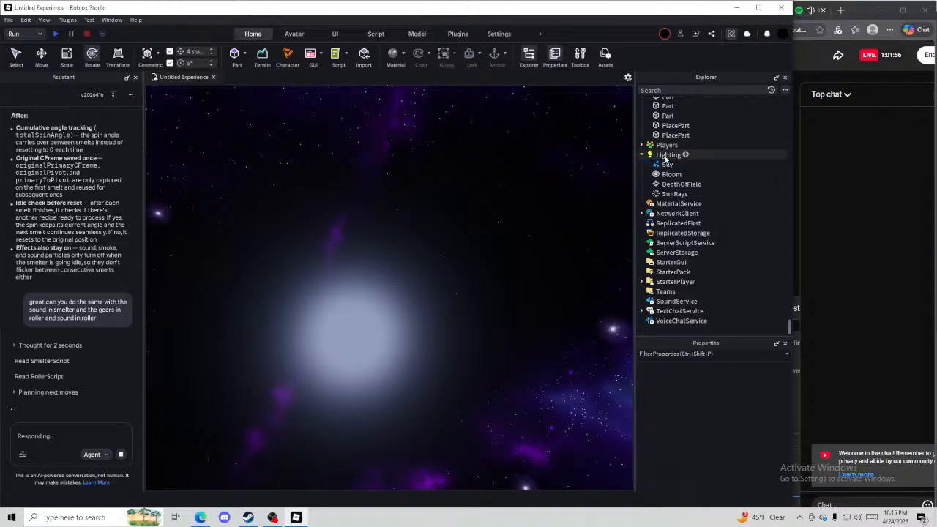
Try deleting the remaining Sky object from Lighting, and undo that deletion
click(667, 164)
key(Delete)
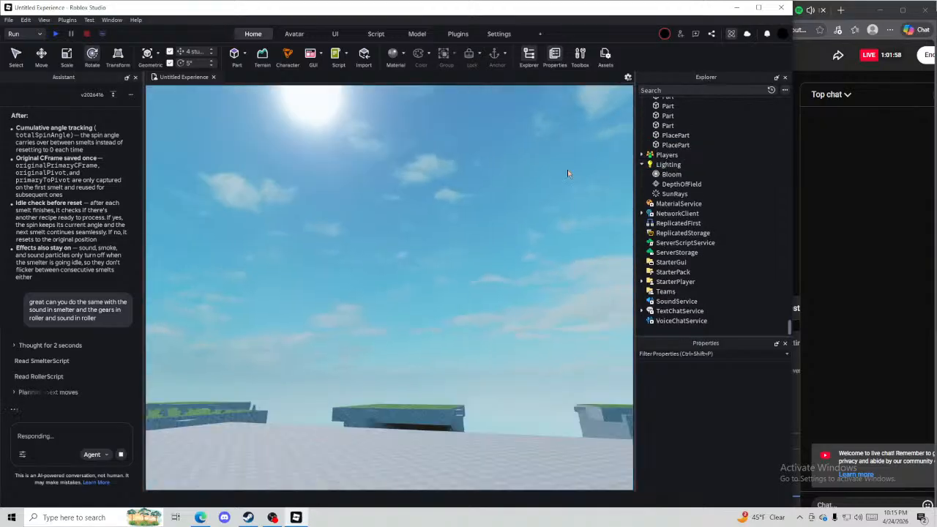
key(ctrl+z)
click(613, 182)
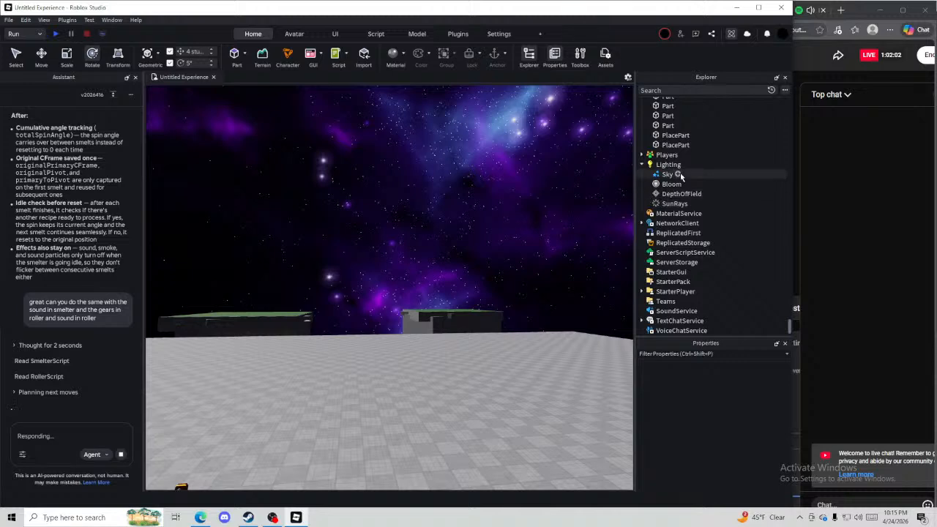
Set the Intensity of the SunRays effect in Lighting to 0.02
click(674, 202)
right_drag(532, 427, 528, 423)
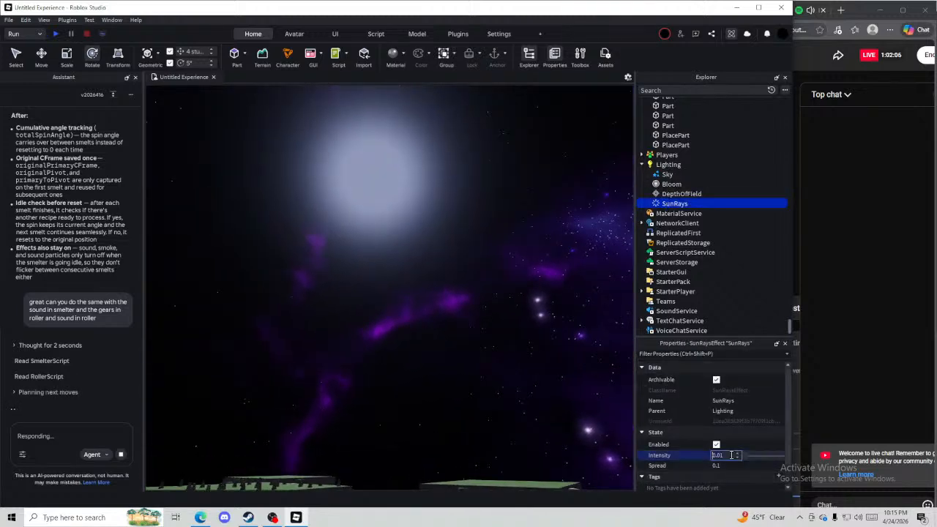
key(BackSpace)
key(BackSpace)
key(BackSpace)
key(BackSpace)
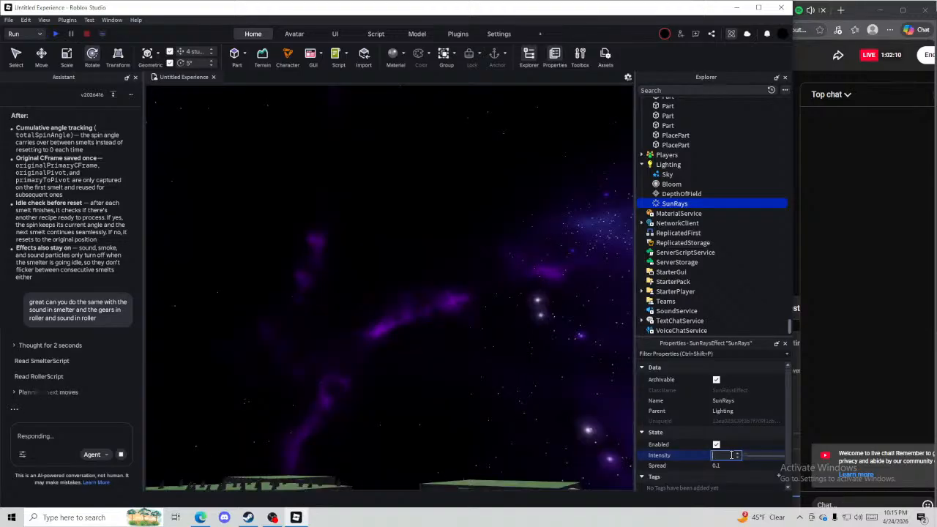
text(1)
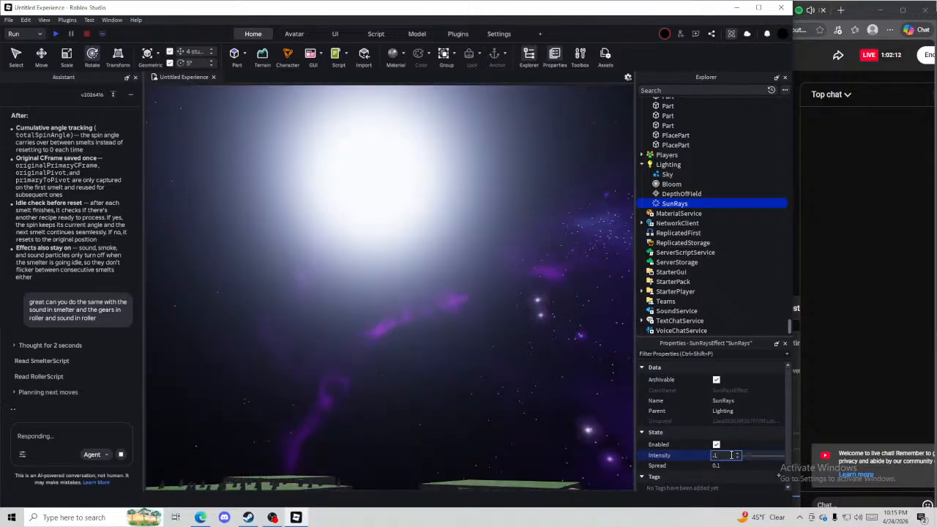
key(BackSpace)
text(.02)
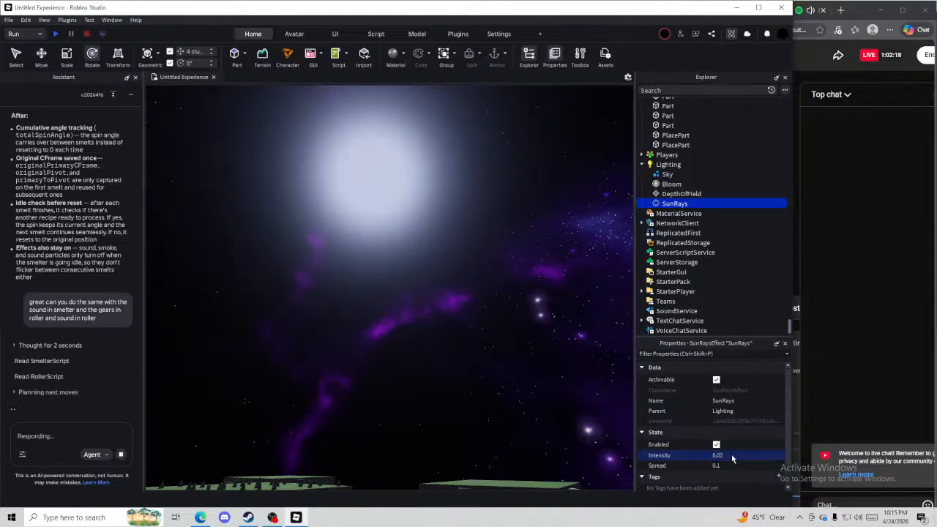
Set the Spread of the SunRays effect to 0.3
click(760, 468)
text(.5)
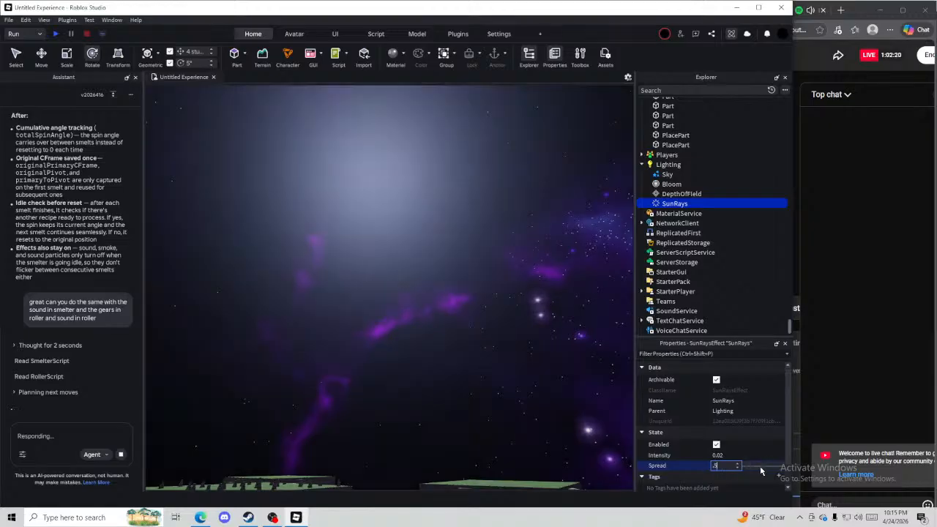
key(BackSpace)
text(3)
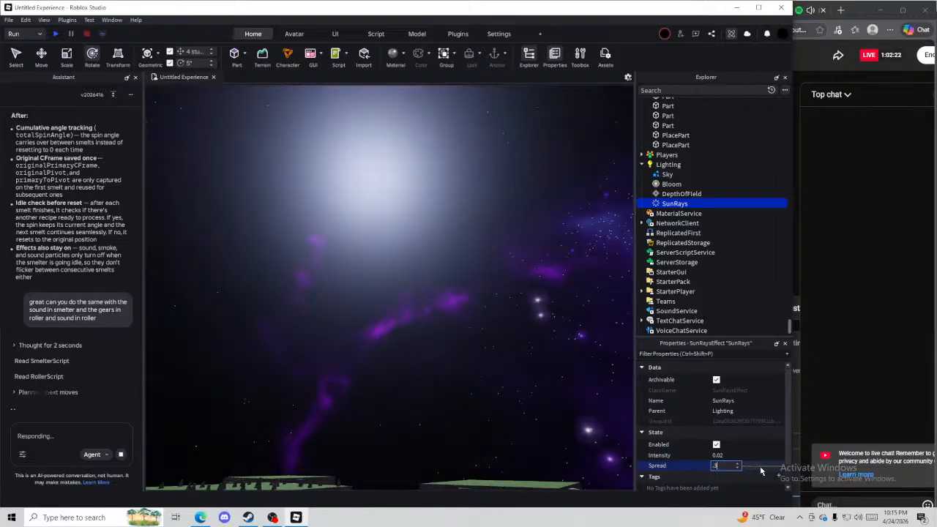
Set the SunRays effect's Spread to 0.2 and its Intensity to 0.03, and check the sun's glow in the sky
key(BackSpace)
text(2)
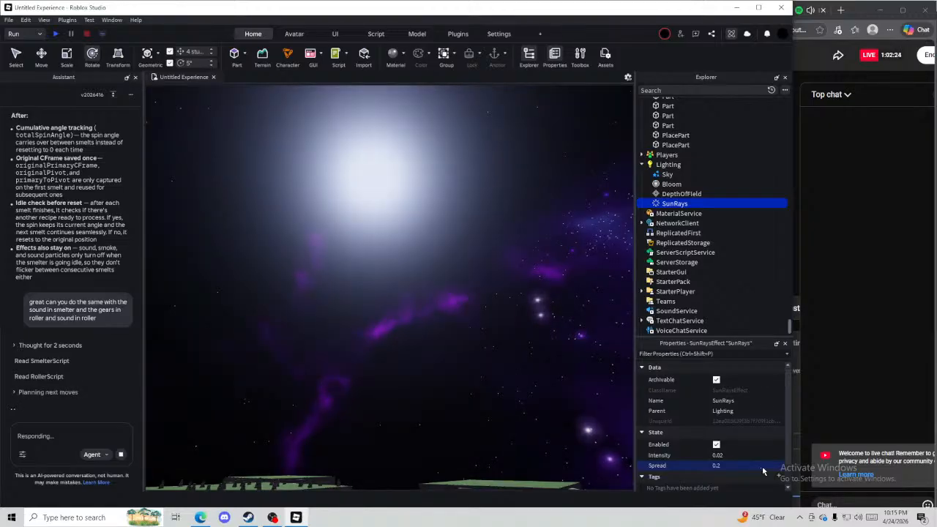
click(733, 455)
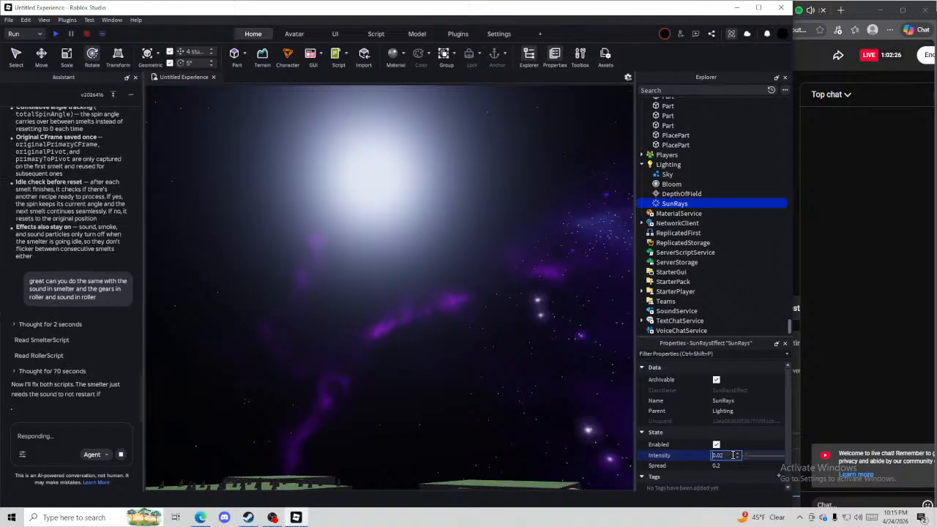
text(0)
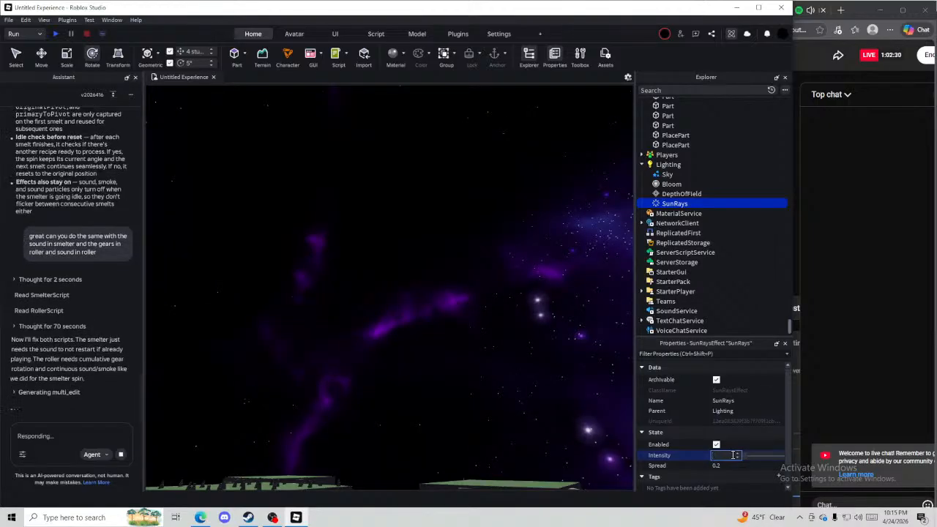
right_drag(551, 382, 520, 446)
click(716, 453)
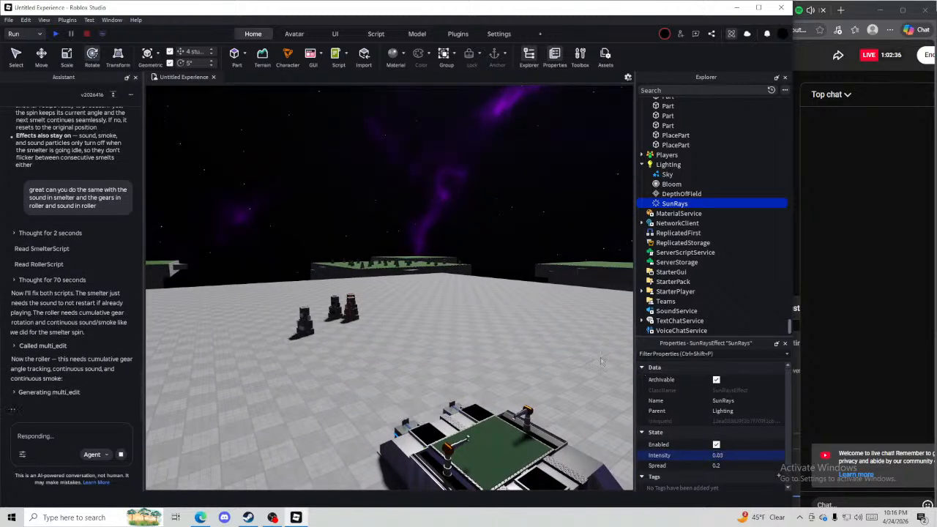
right_drag(600, 360, 502, 431)
click(464, 430)
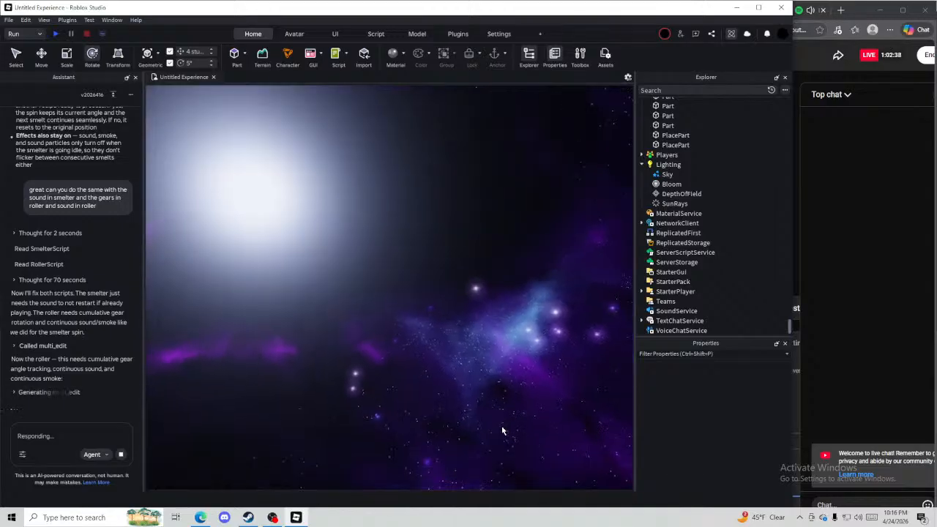
right_drag(612, 305, 611, 304)
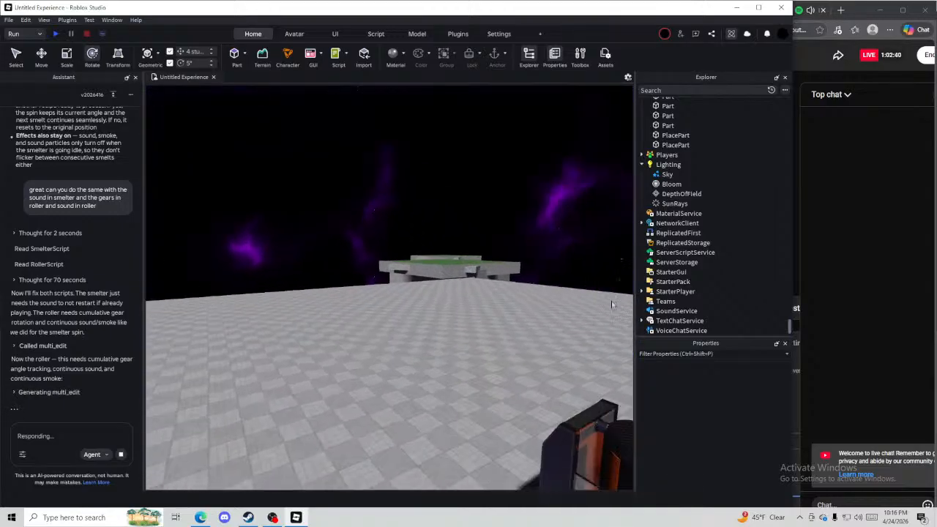
Set the move snap increment to 0.05 and search the insertable objects for "att" on a black Neon part of the green-topped machine
mouse_move(475, 277)
right_down()
mouse_move(482, 286)
mouse_move(475, 281)
right_up()
key(w)
right_drag(412, 294, 412, 294)
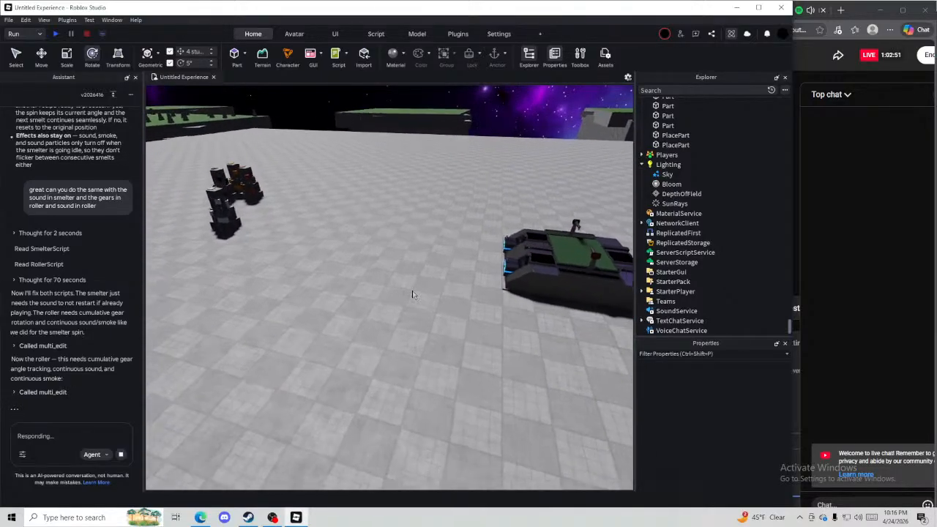
key(s)
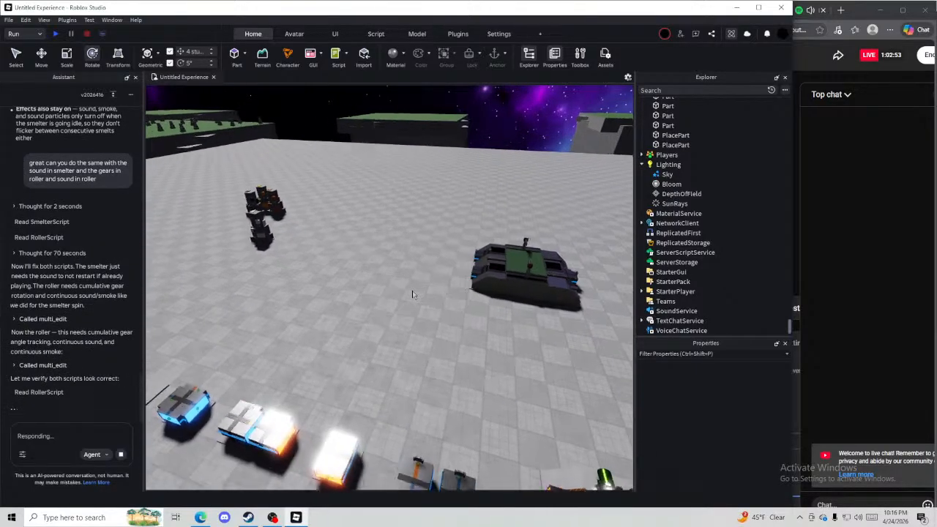
key(w)
key(w)
right_drag(411, 294, 412, 295)
key(a)
key(w)
right_drag(314, 399, 313, 399)
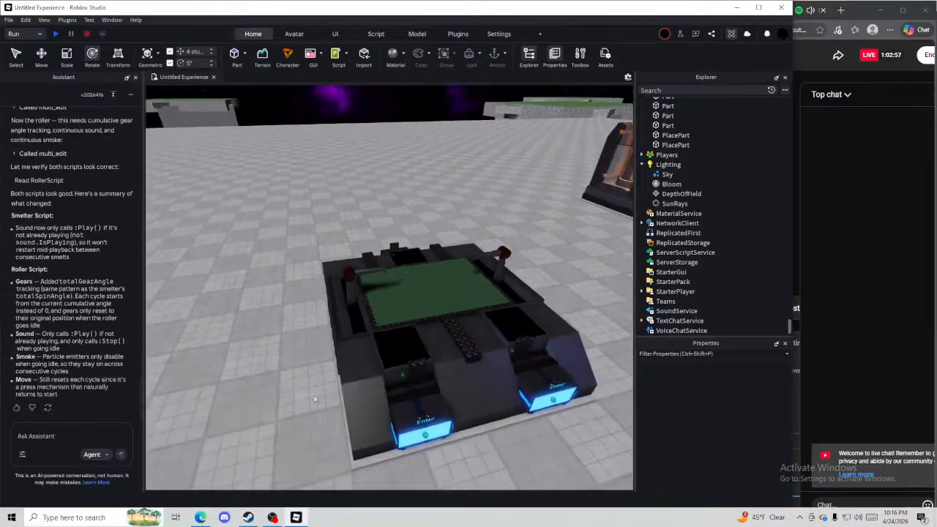
key(w)
click(512, 253)
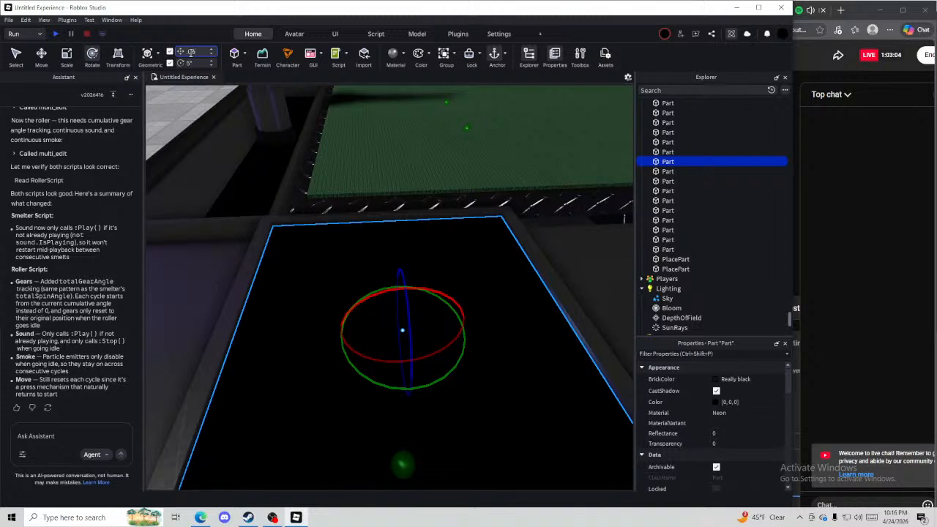
click(678, 161)
text(att)
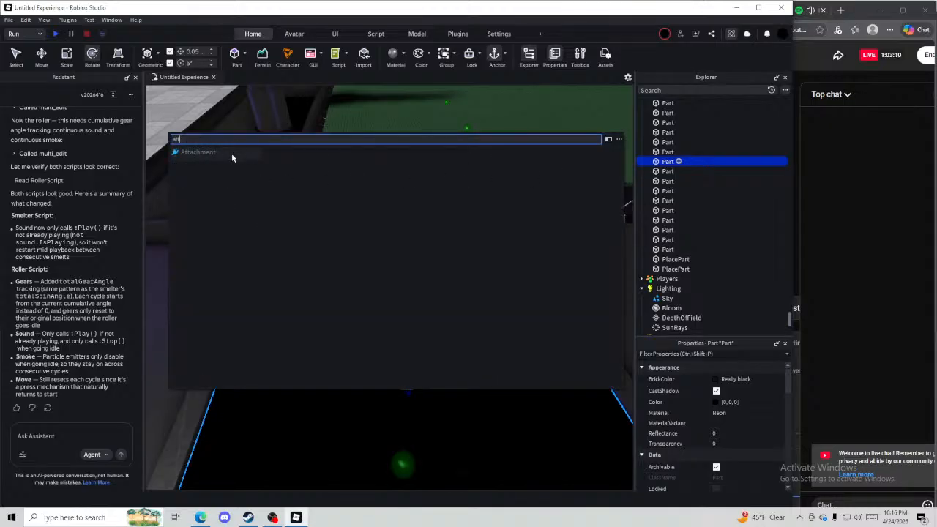
click(181, 108)
Group all parts of the green-topped machine into one model named Assembler
scroll(175, 106, down, 10)
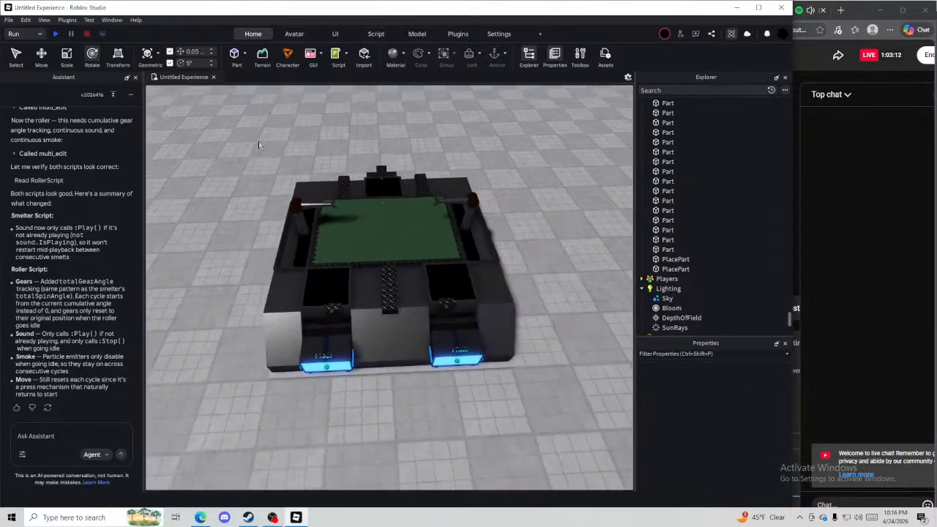
drag(259, 142, 543, 374)
key(ctrl+g)
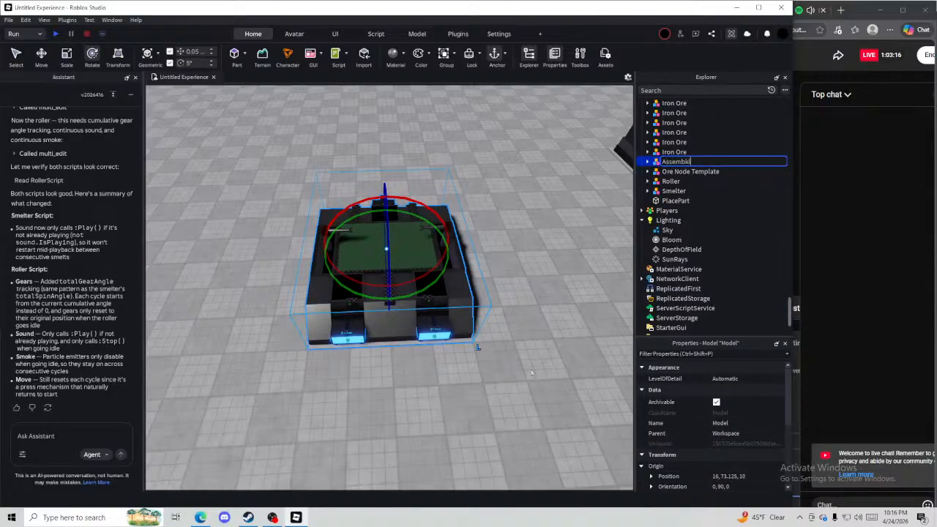
text(Assembler)
key(Return)
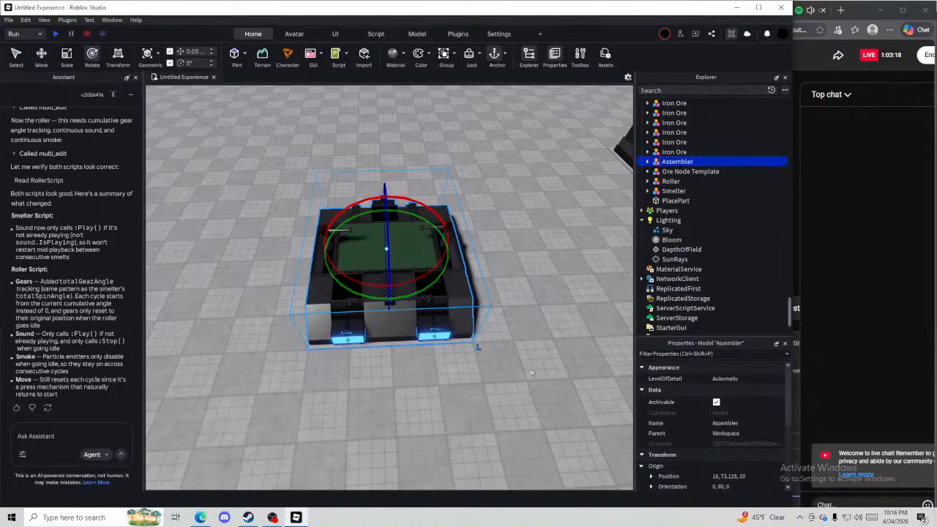
click(505, 178)
Run the simulation with the smelter and roller in view and watch their spin, gear and smoke animations
scroll(479, 238, up, 10)
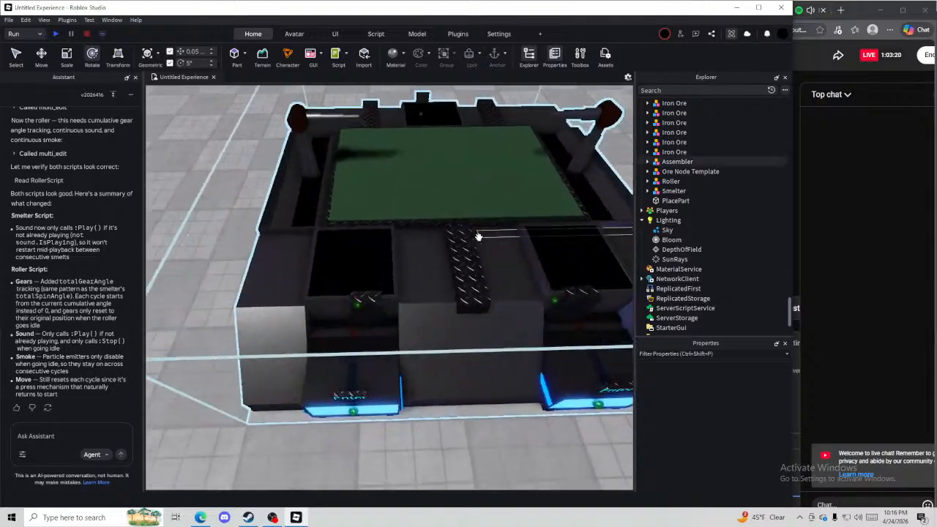
scroll(188, 294, down, 5)
right_drag(188, 294, 440, 380)
key(w)
key(w)
key(w)
drag(521, 354, 395, 360)
click(22, 34)
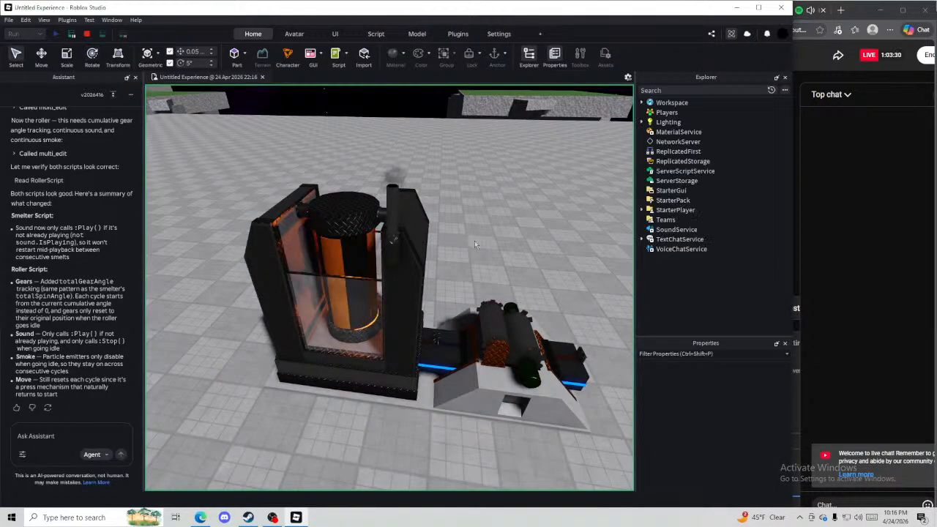
scroll(475, 240, up, 1)
right_drag(474, 240, 473, 216)
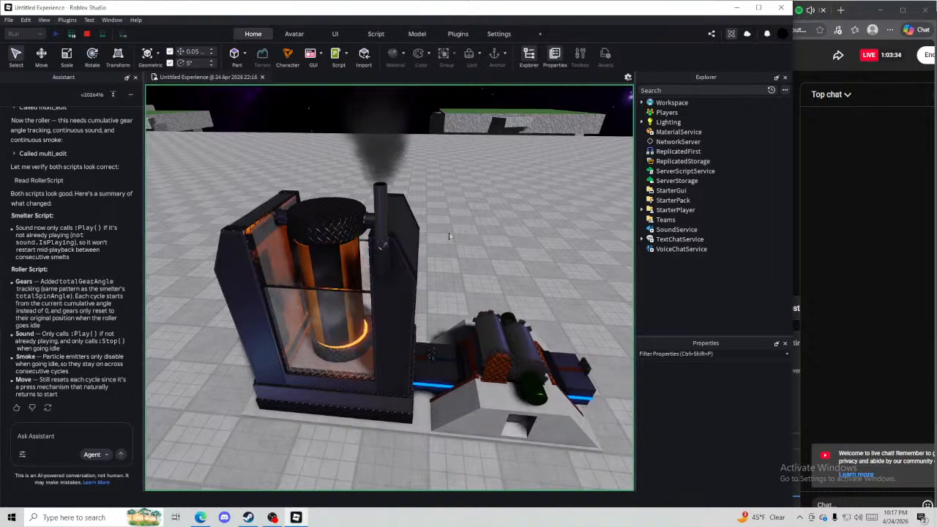
right_drag(449, 235, 473, 235)
scroll(449, 236, up, 2)
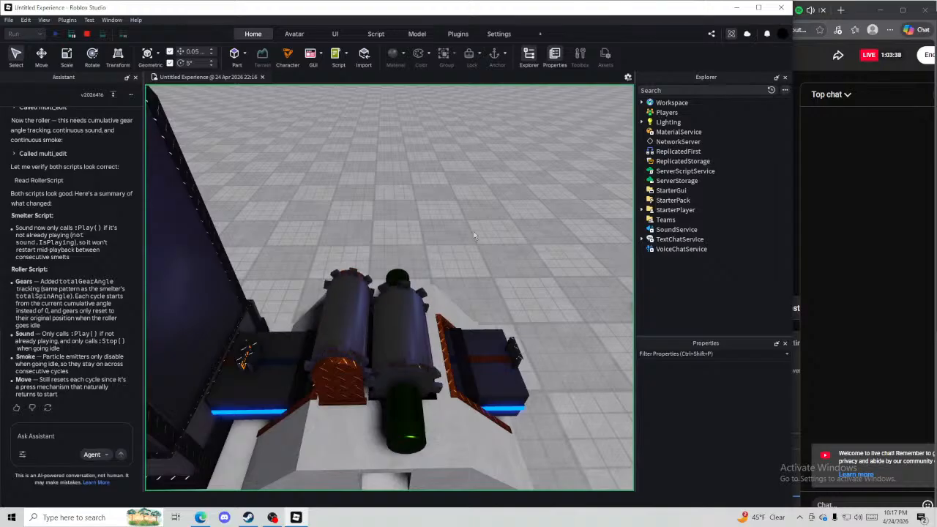
Change the Amt value in the running Roller's Enter model to test the gears, and stop the simulation
click(417, 293)
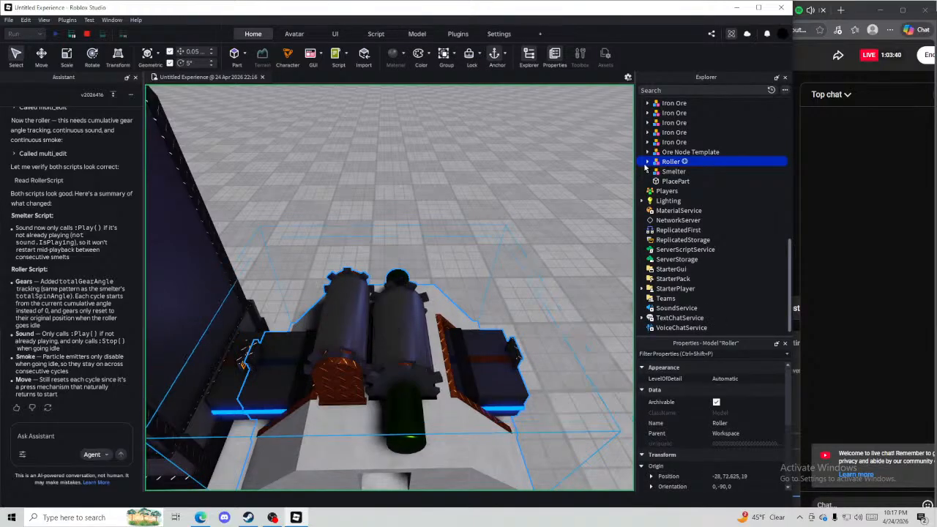
click(664, 183)
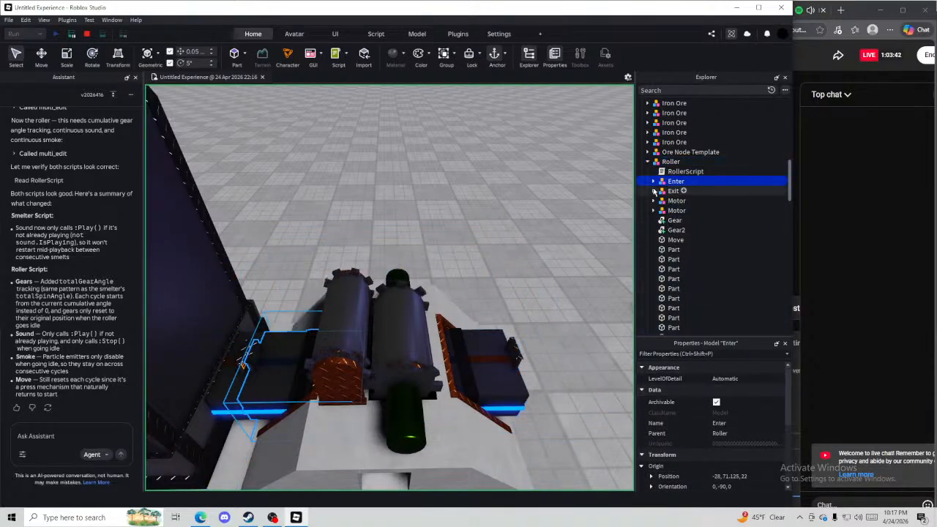
click(676, 191)
click(727, 432)
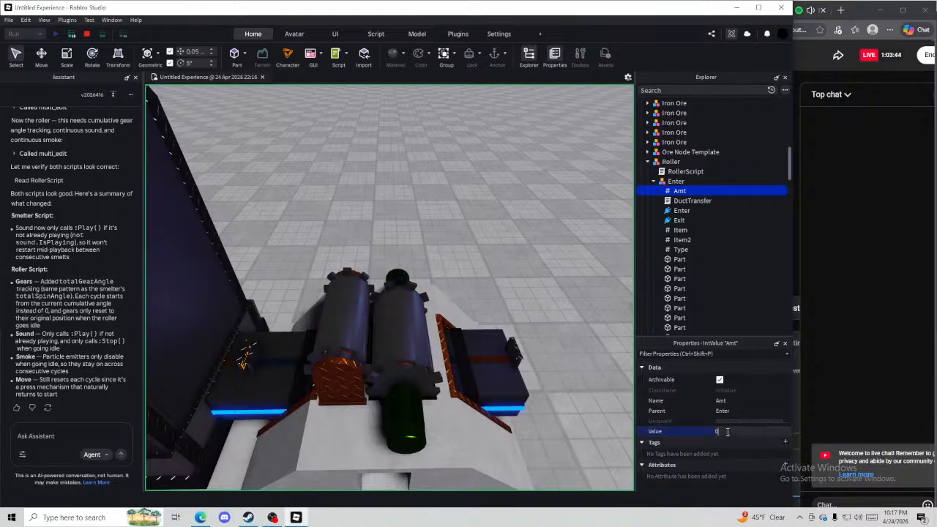
key(Return)
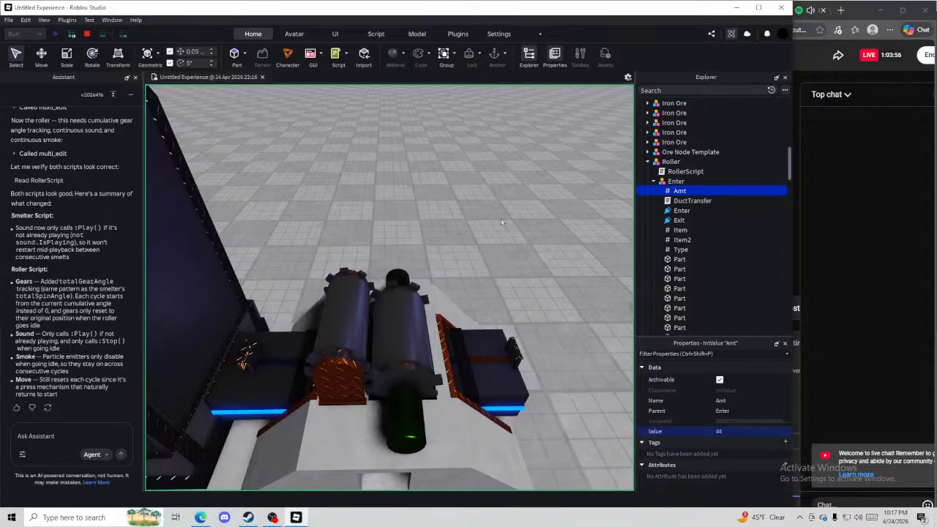
click(329, 172)
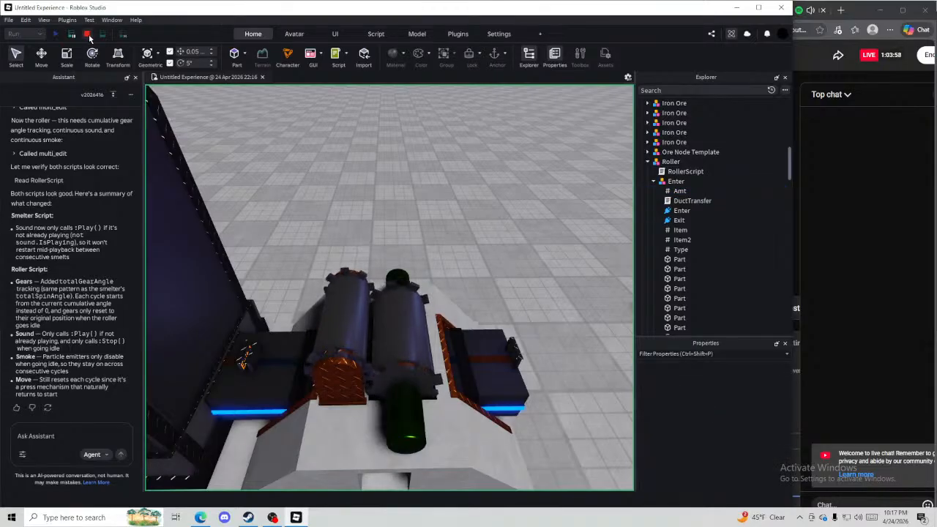
key(shift+F5)
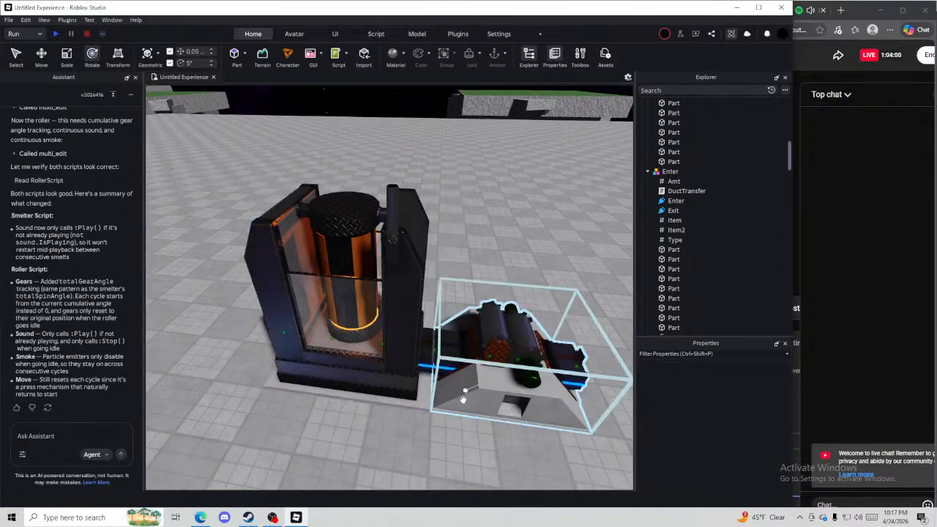
Enable Looped on the Sound inside the Roller's SoundPart
key(w)
key(d)
click(425, 399)
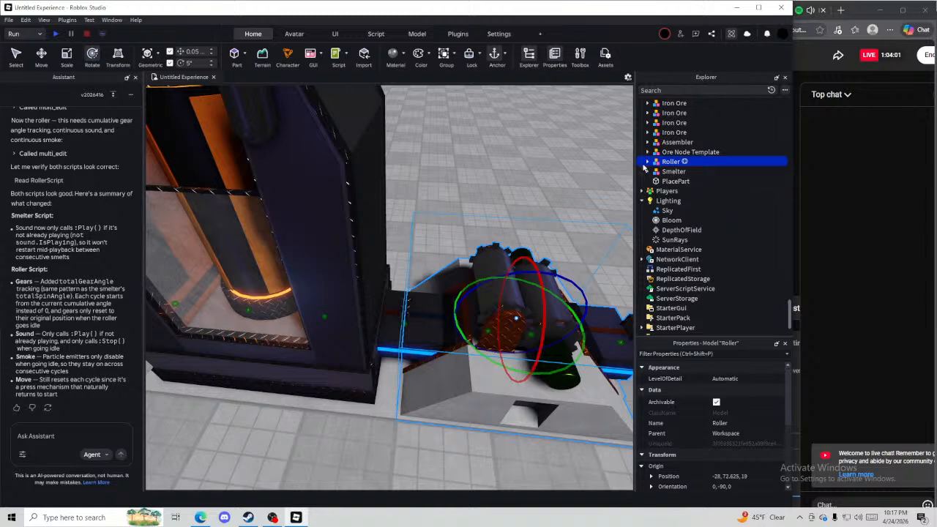
click(647, 161)
scroll(663, 230, down, 8)
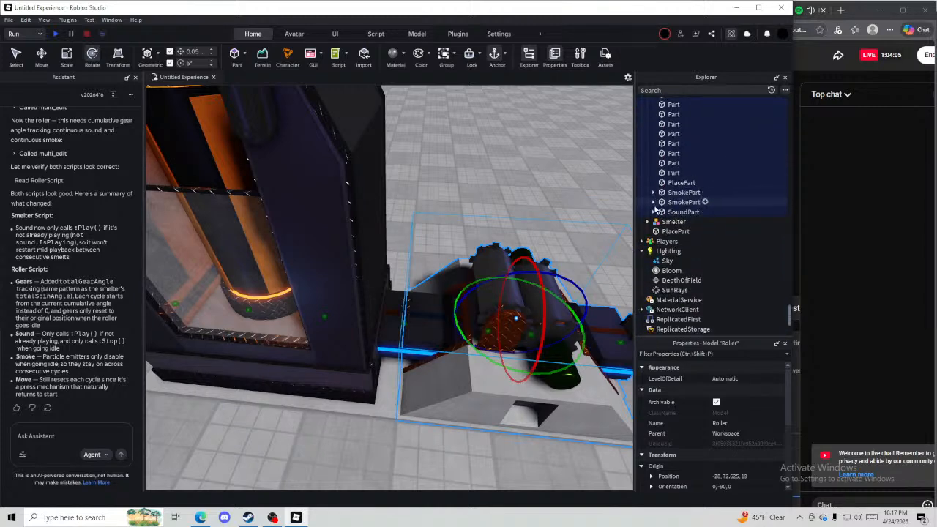
click(653, 211)
click(682, 221)
scroll(679, 431, down, 5)
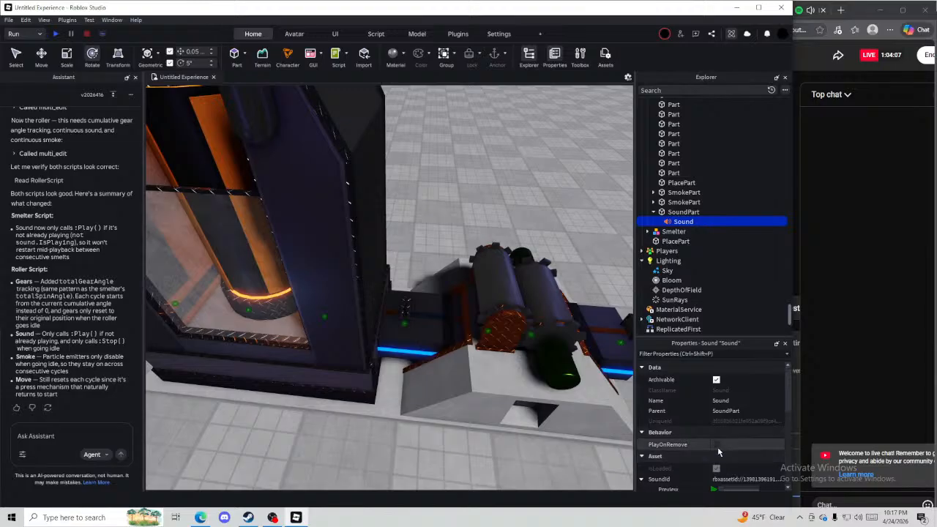
scroll(679, 432, up, 3)
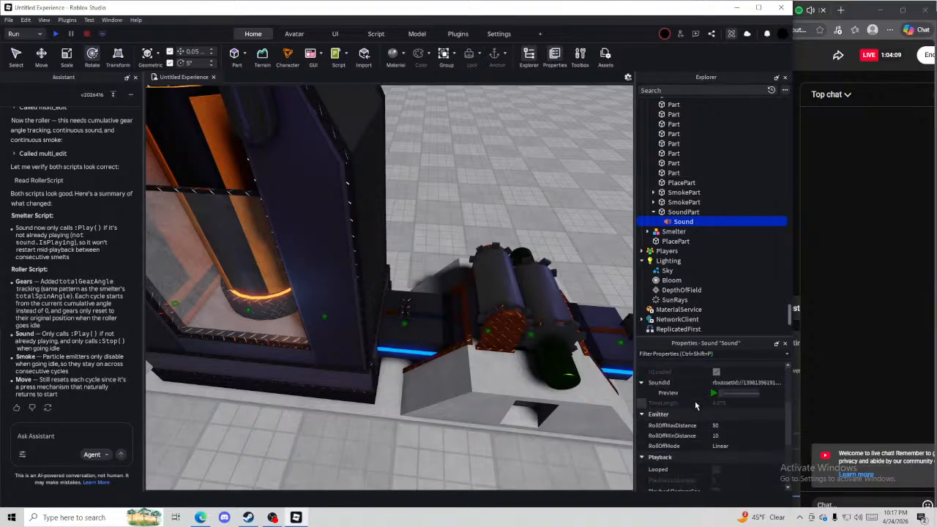
click(716, 469)
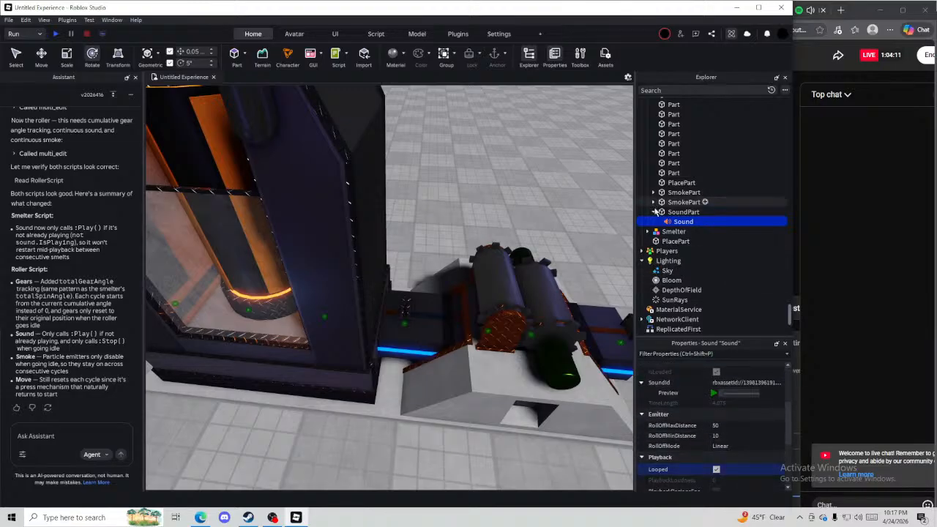
Turn off PlayOnRemove on the Roller's Sound and collapse the Roller model in the Explorer
scroll(659, 257, up, 2)
scroll(666, 278, up, 5)
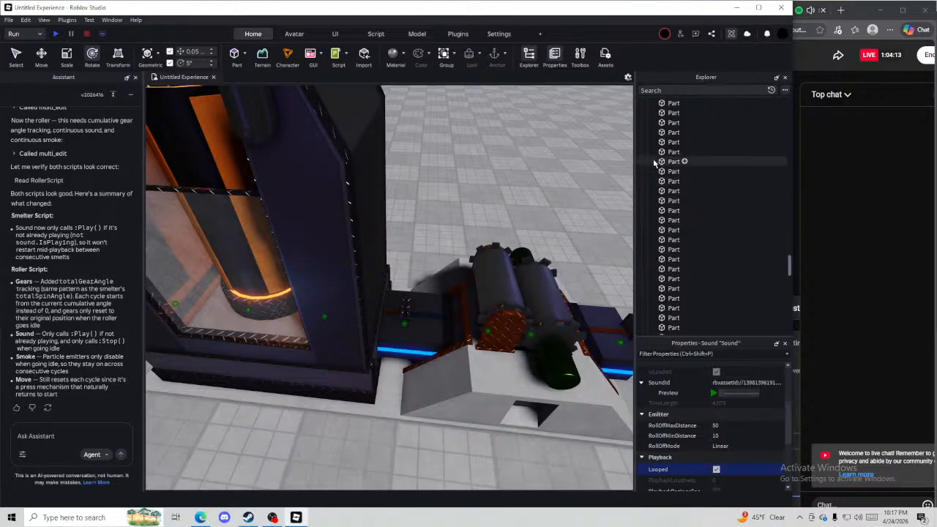
scroll(679, 446, up, 2)
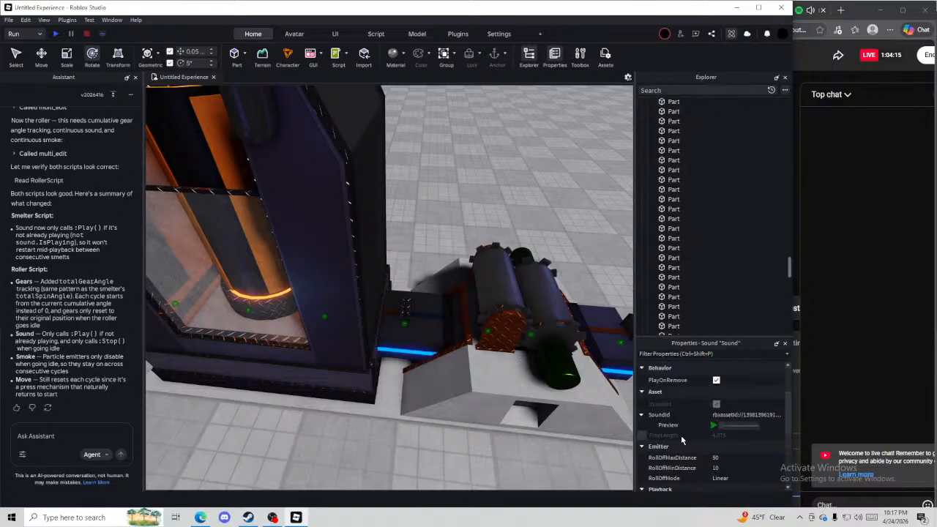
click(715, 380)
scroll(672, 189, up, 8)
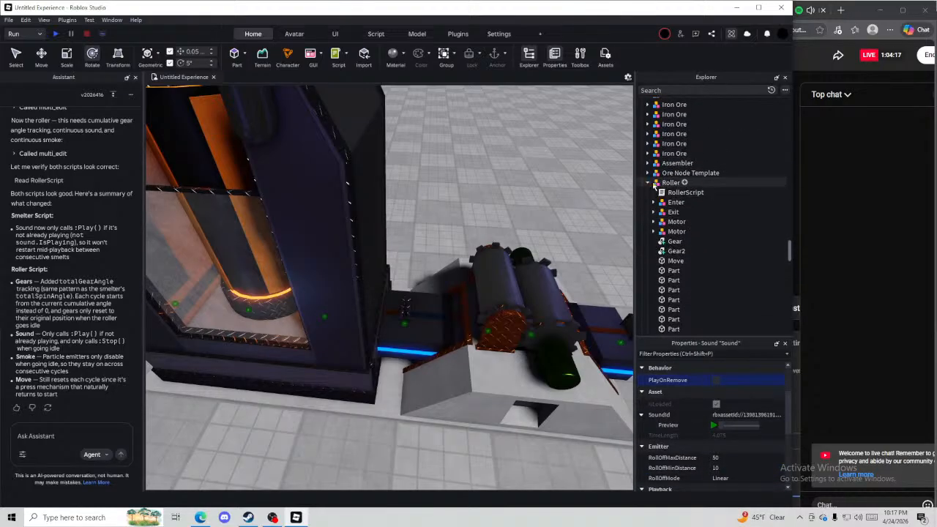
click(648, 183)
Select the Sound in the Smelter's SoundPart and check its Looped setting among the playback properties
click(367, 176)
click(394, 192)
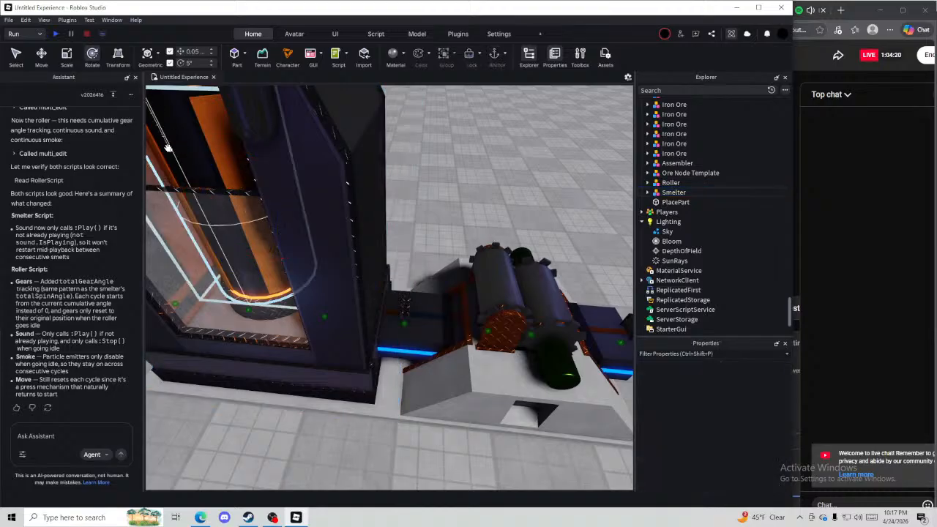
alt+click(207, 152)
click(652, 161)
click(682, 171)
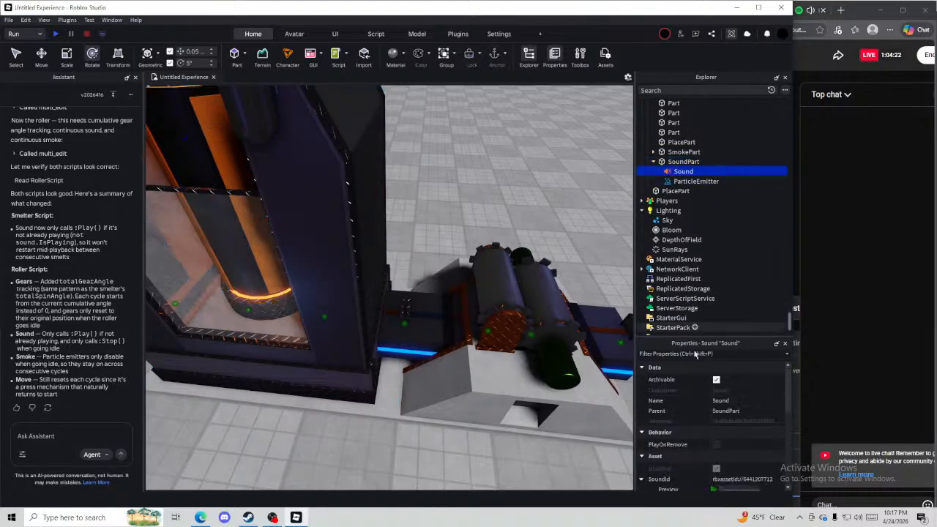
scroll(708, 447, down, 3)
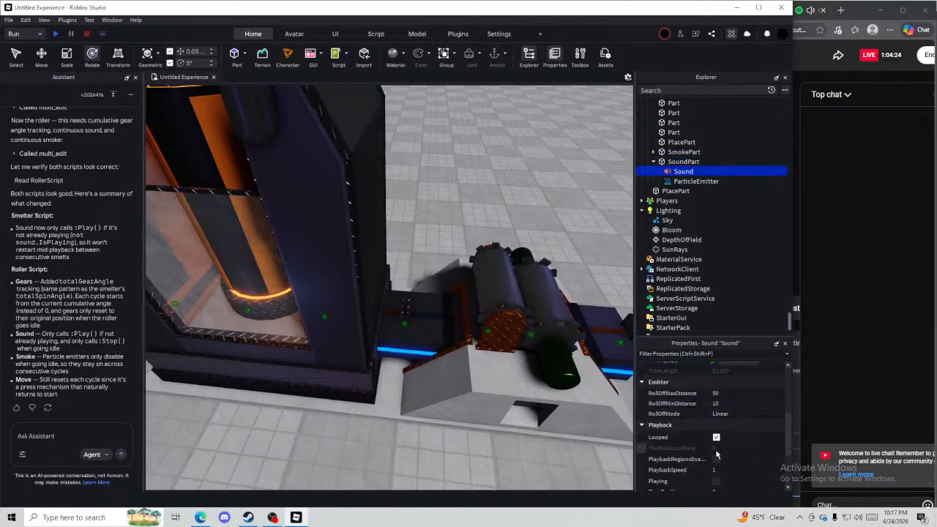
Set the Amt value in the Roller's Enter model to 10
click(338, 172)
click(647, 161)
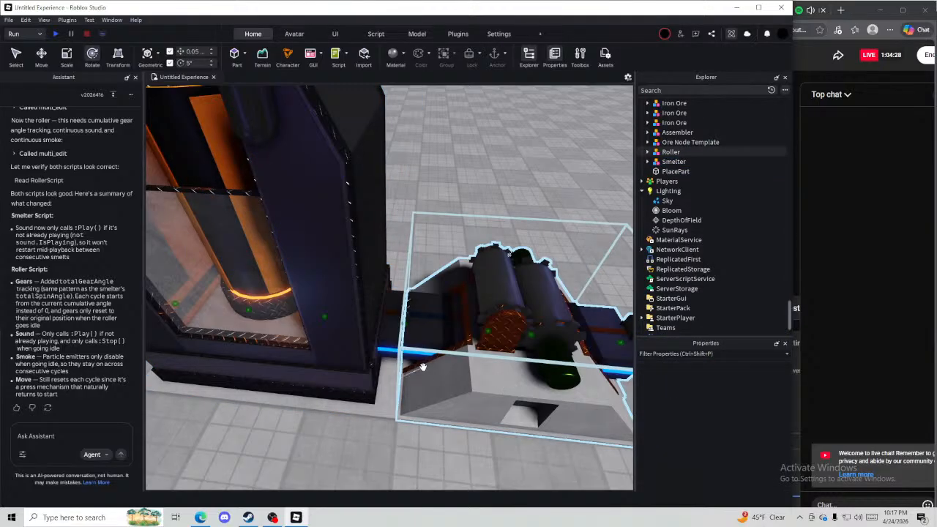
click(490, 357)
click(647, 152)
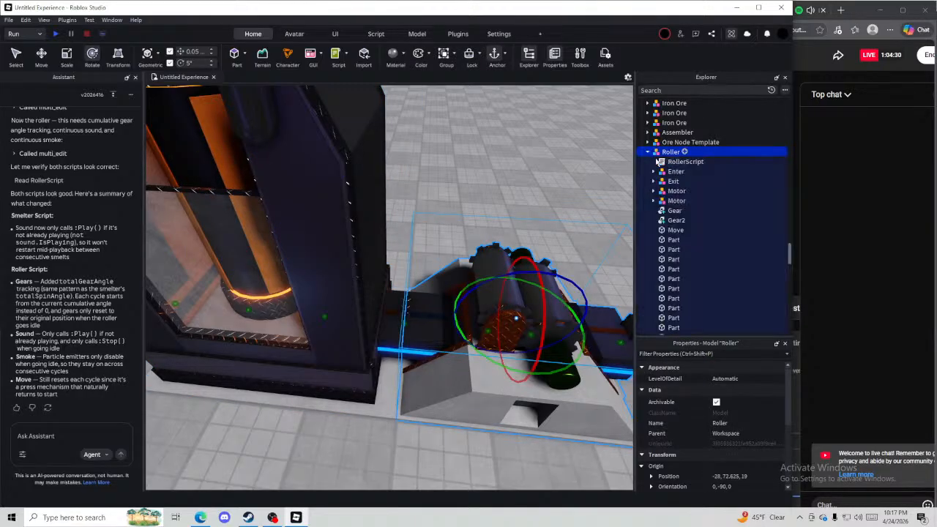
click(679, 180)
click(739, 431)
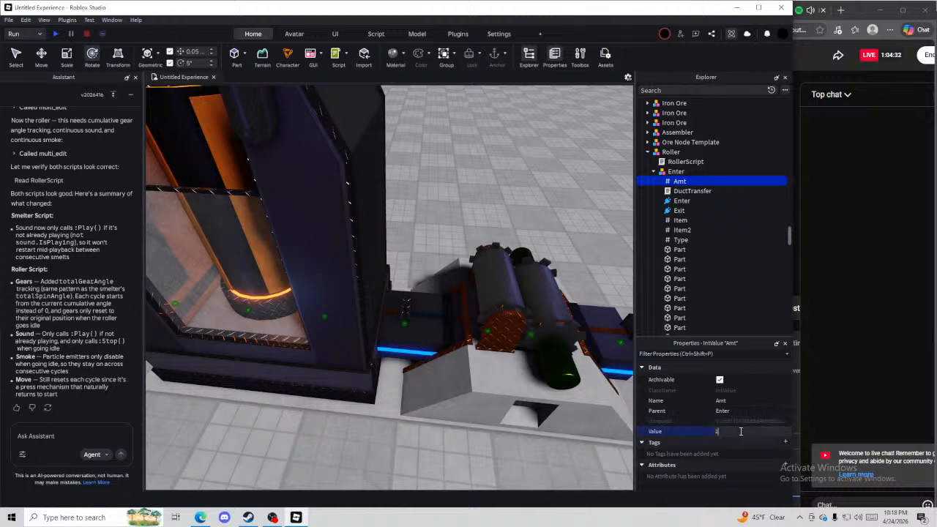
text(10)
key(Return)
Run the simulation and watch the Roller's gears up close across several processing cycles
click(57, 33)
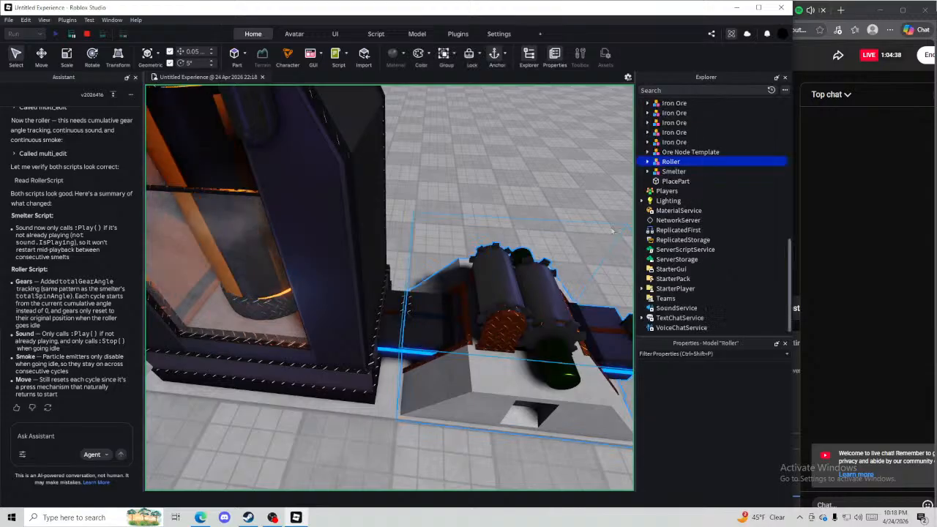
key(d)
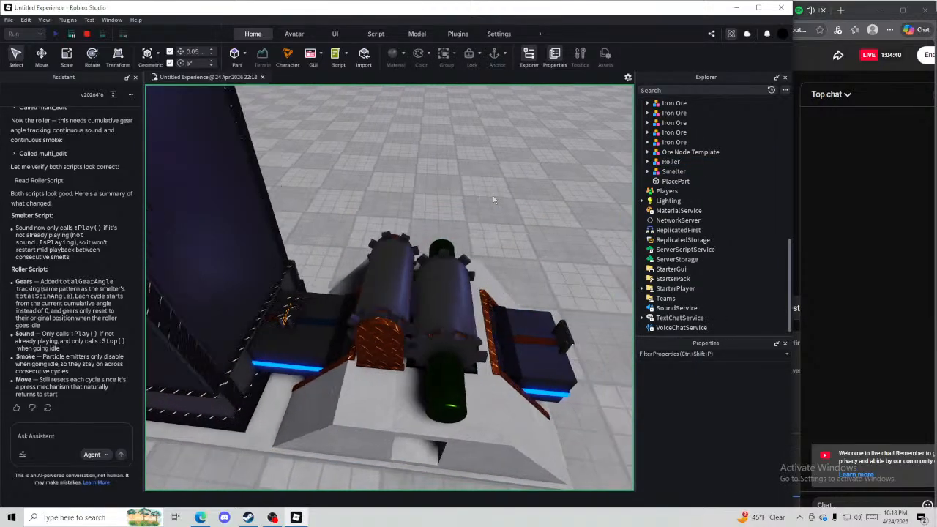
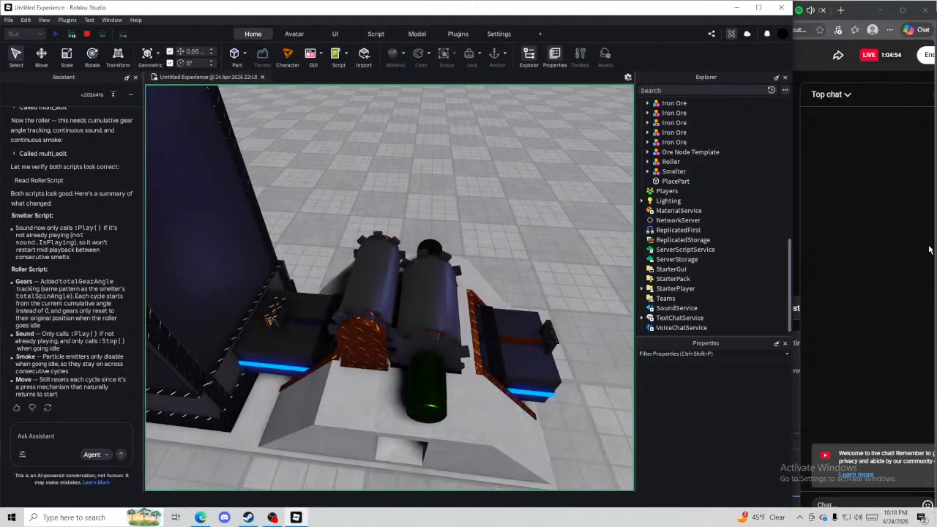
key(alt+Tab)
key(alt+Tab)
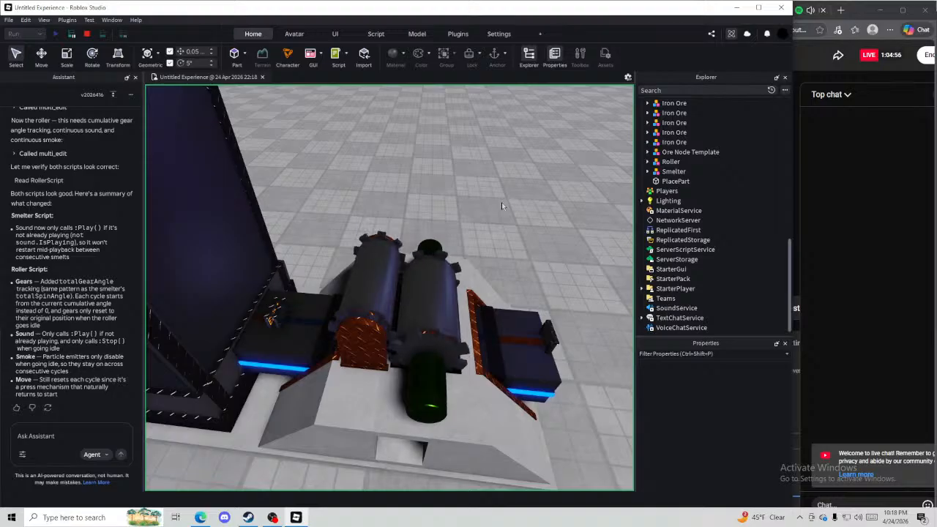
key(alt+Tab)
key(alt+Tab)
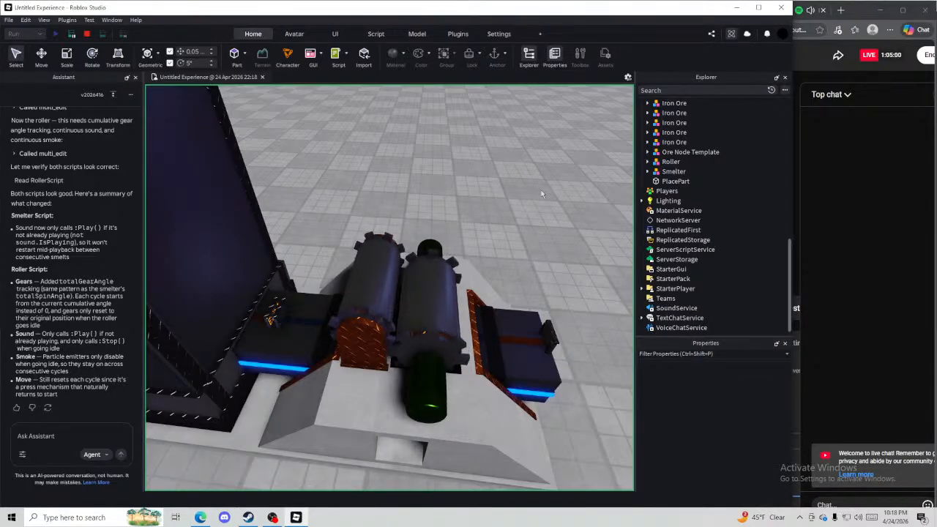
Inspect the Amt value in the running Roller's Enter model, and stop the simulation
click(512, 223)
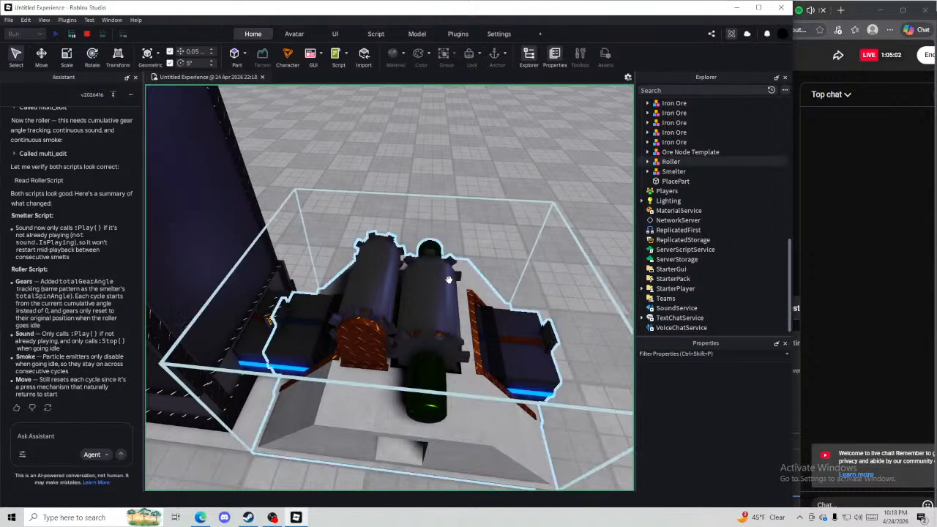
click(647, 162)
click(653, 180)
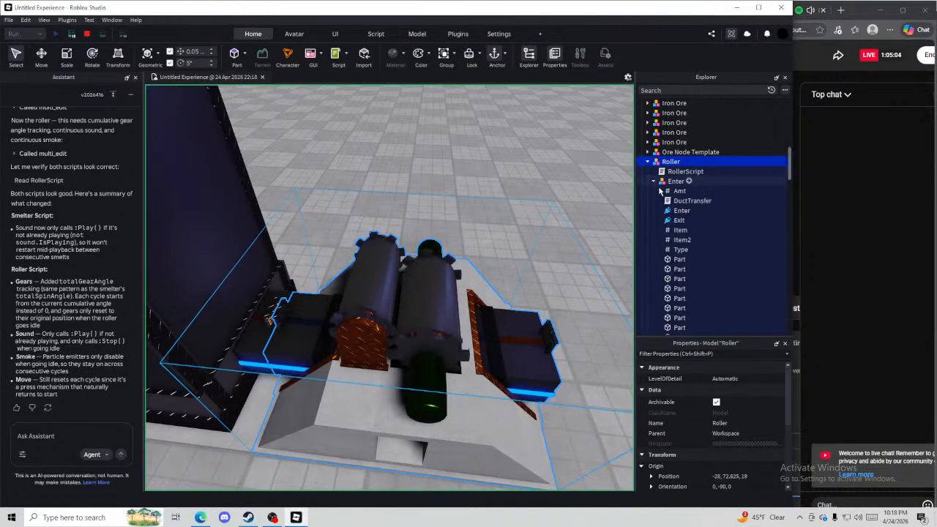
click(679, 190)
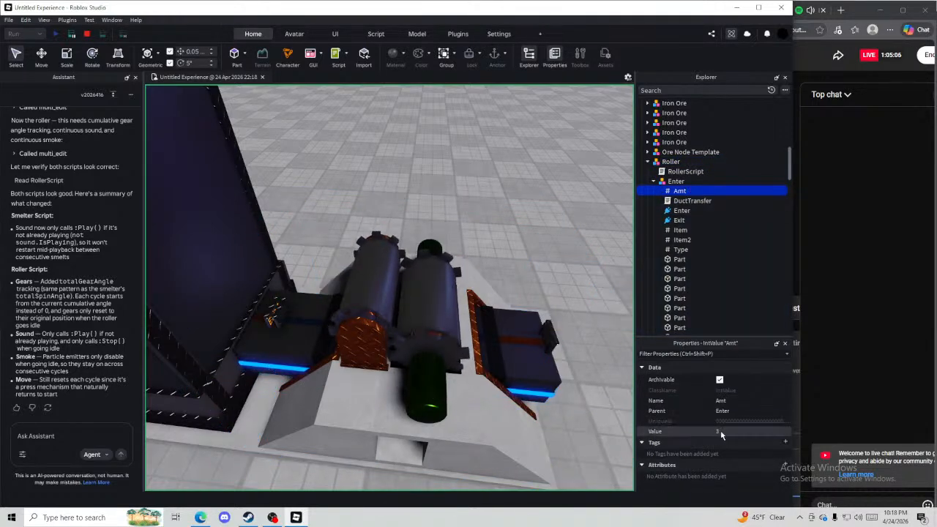
click(720, 430)
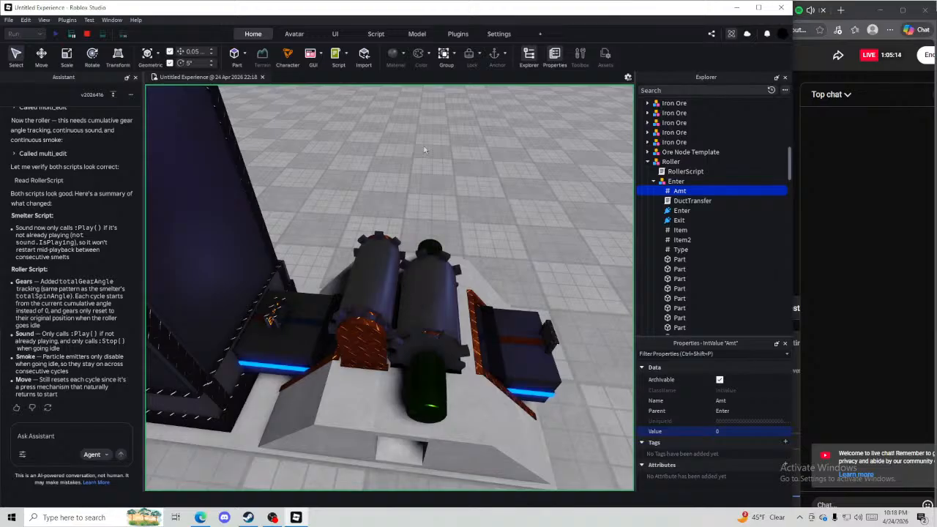
click(88, 35)
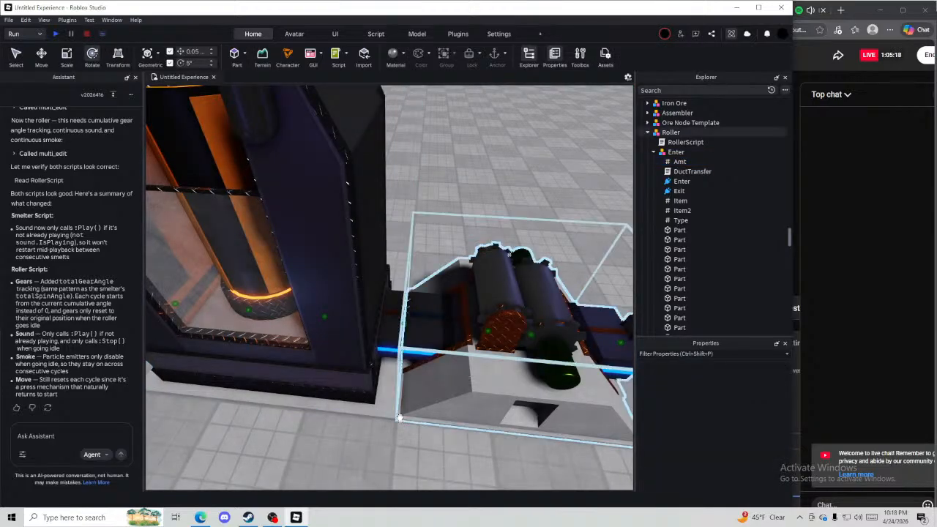
Move the Roller away from the Smelter and prompt the Assistant: "the gears in roller should stay spinning until it stoppes processing"
drag(399, 417, 491, 429)
click(421, 425)
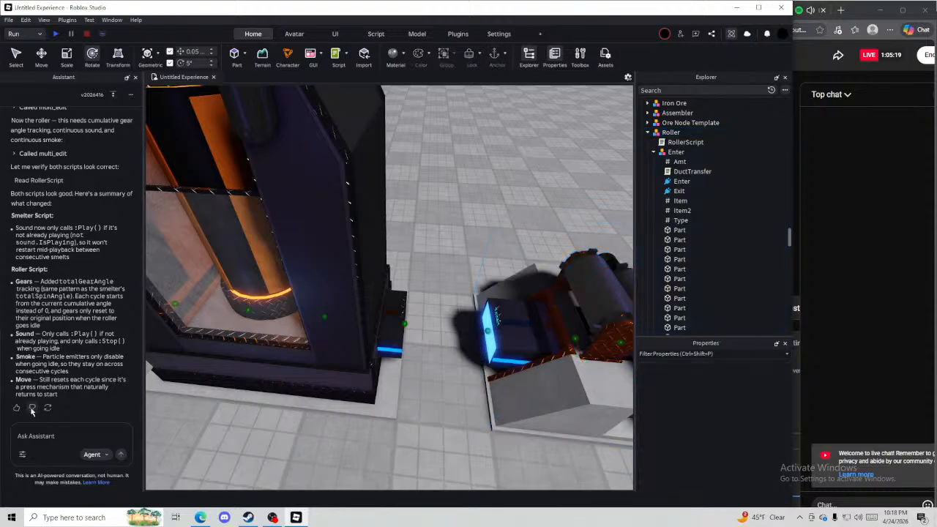
text(the gears in roller should s)
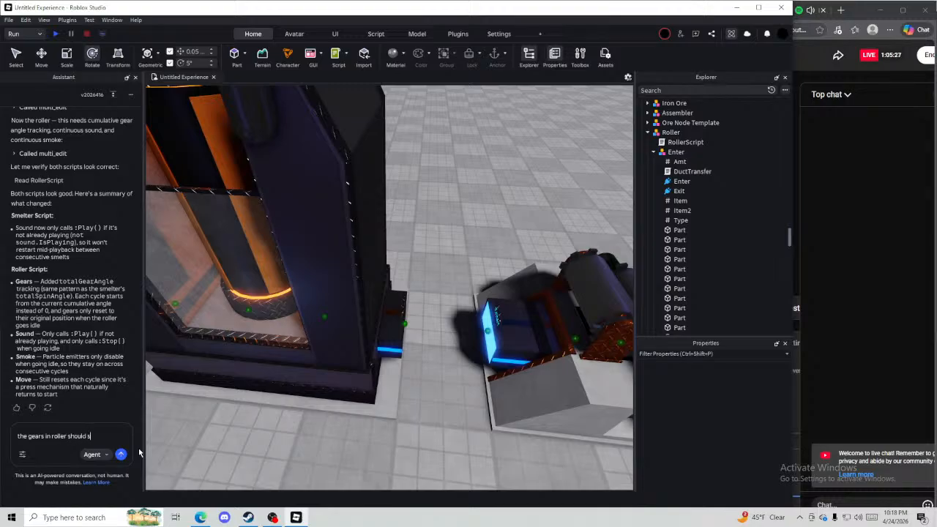
text(tay spinning until)
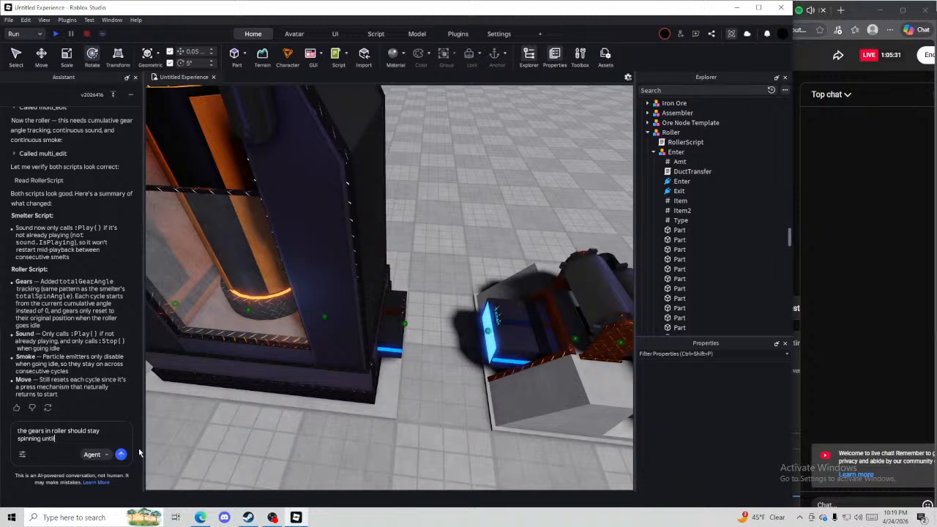
text( it stoppes processing)
key(Return)
scroll(519, 414, down, 6)
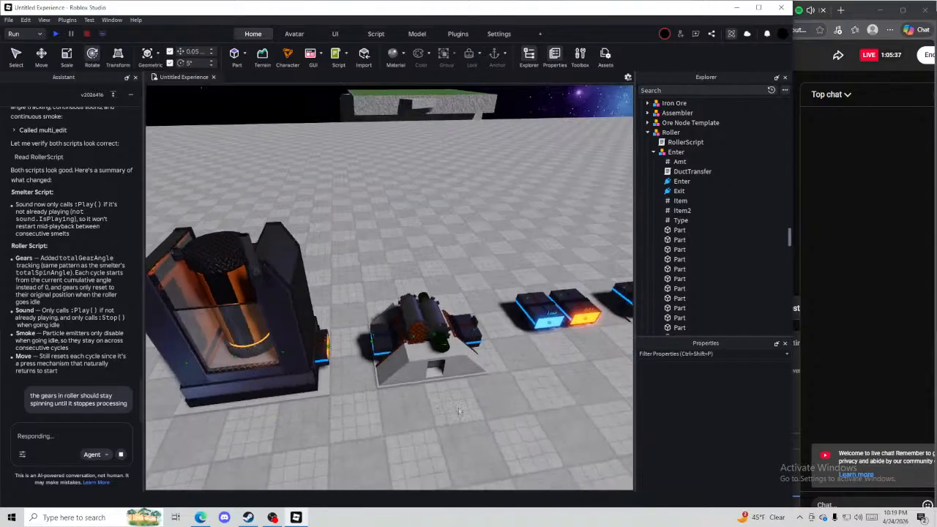
scroll(515, 413, up, 5)
right_drag(515, 414, 480, 410)
key(w)
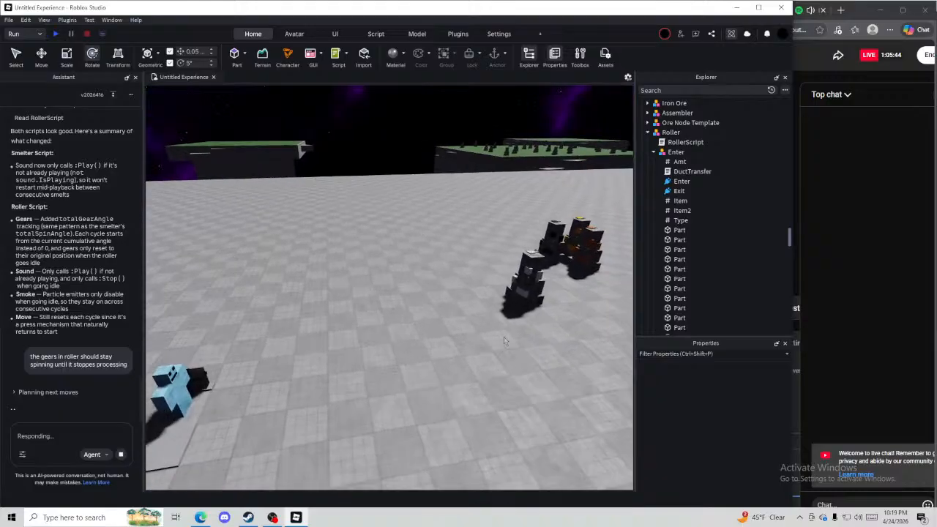
drag(523, 291, 539, 276)
click(457, 320)
right_drag(457, 320, 456, 320)
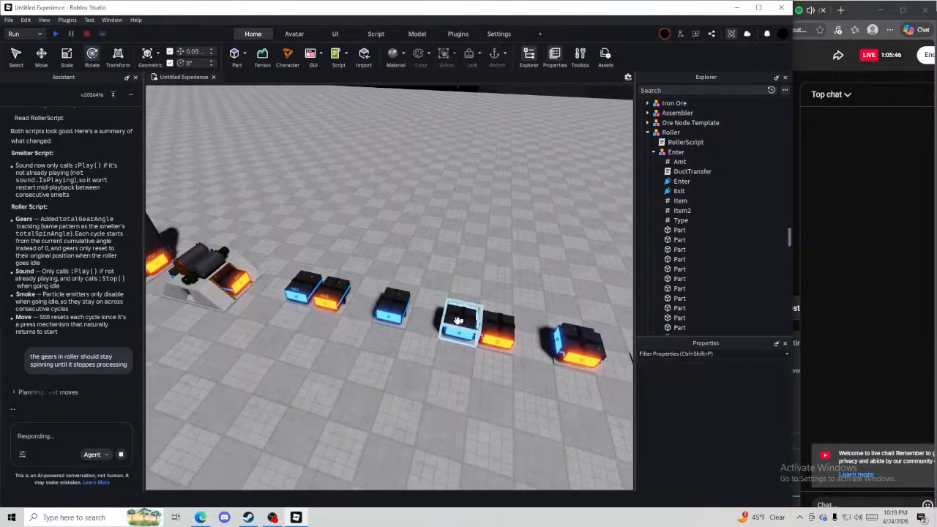
key(a)
right_drag(329, 390, 332, 387)
key(w)
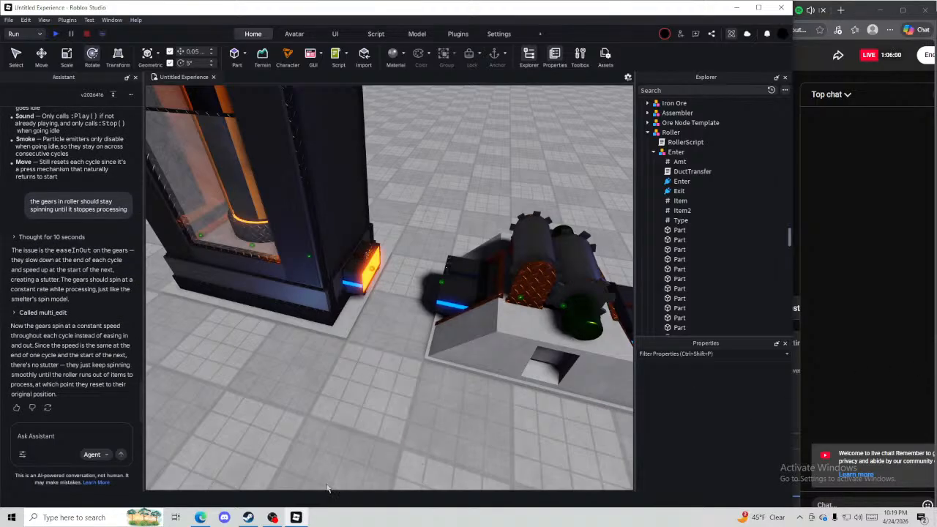
click(897, 414)
click(337, 431)
Run the simulation and reposition the Roller near the Smelter's exit, rotating it back into its original orientation
click(58, 36)
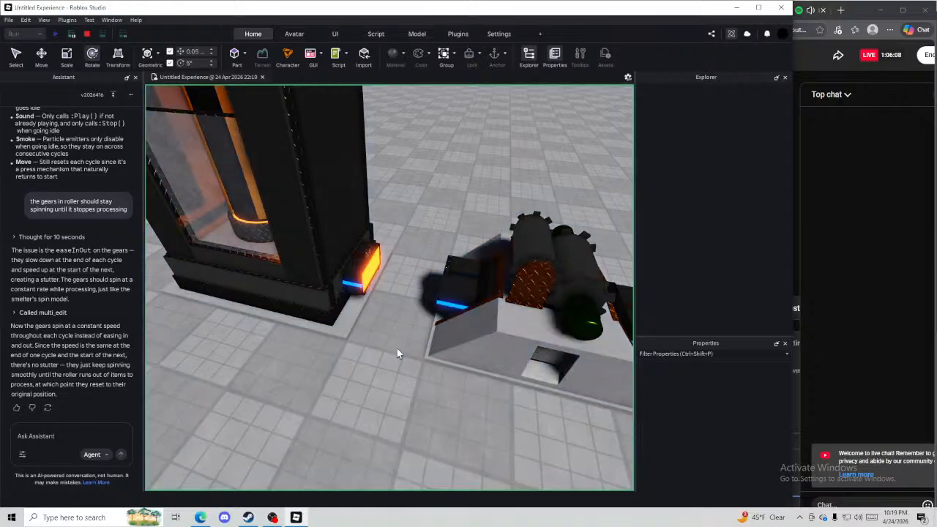
key(w)
key(d)
click(369, 362)
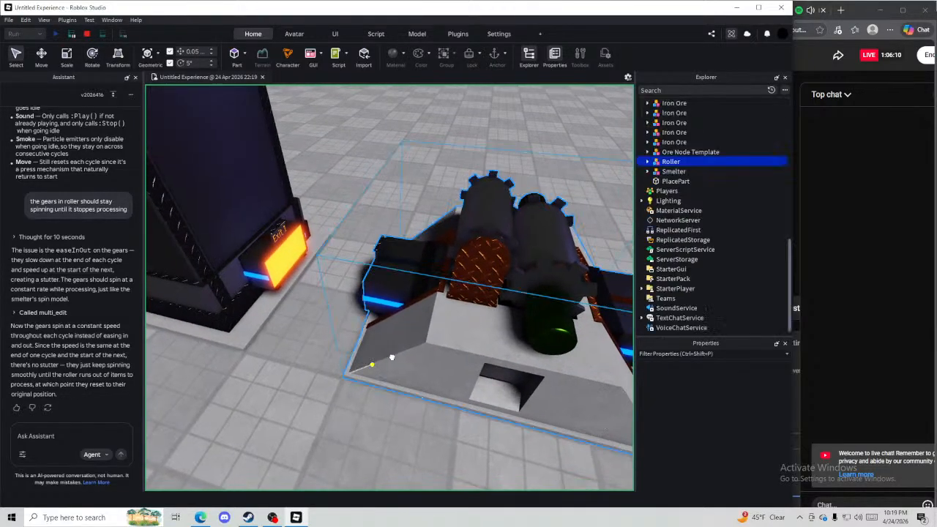
drag(357, 370, 478, 410)
key(r)
key(r)
click(361, 394)
key(d)
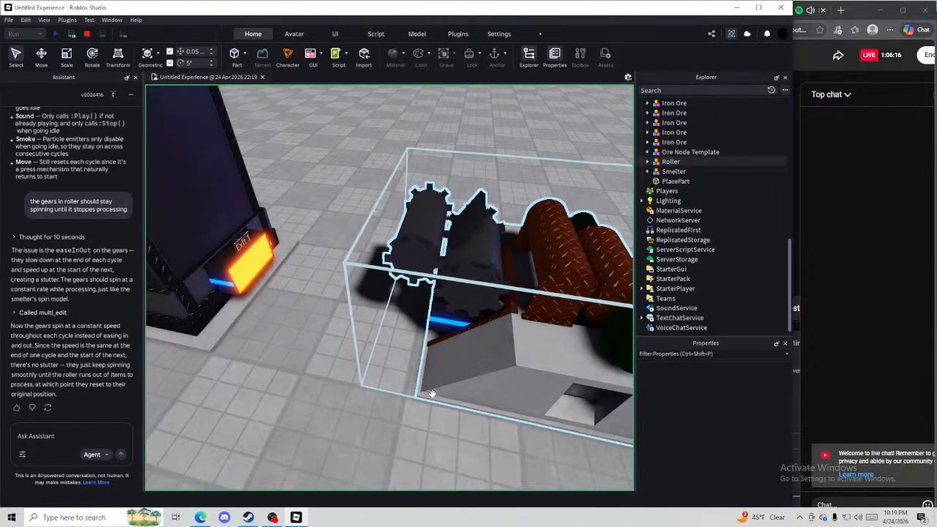
drag(361, 395, 319, 366)
key(r)
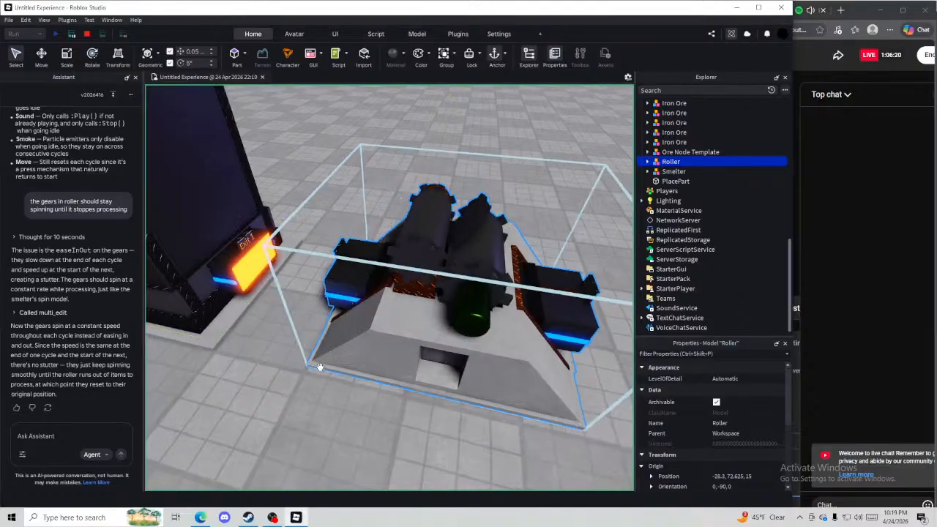
click(318, 368)
Shift the running Roller in small steps along its gear axis with the Move tool to line it up with the Smelter's exit
right_drag(318, 367, 317, 367)
key(d)
key(w)
right_drag(529, 348, 529, 347)
click(512, 333)
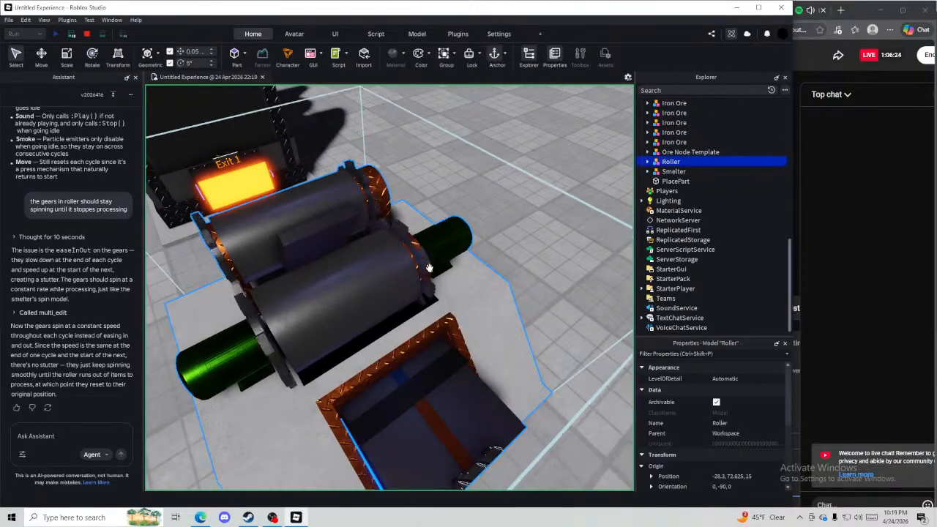
key(ctrl+2)
drag(392, 260, 435, 222)
right_drag(435, 222, 387, 291)
key(d)
drag(363, 288, 334, 286)
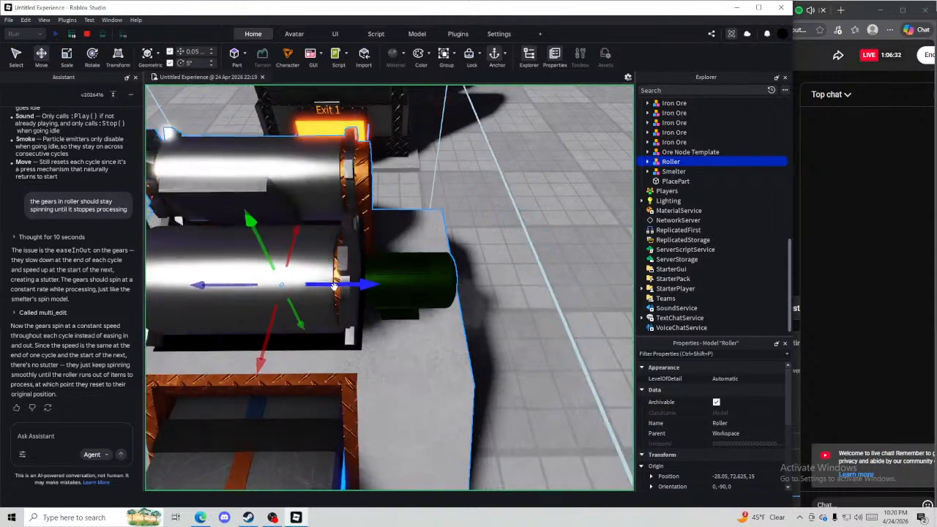
right_drag(567, 288, 567, 293)
key(w)
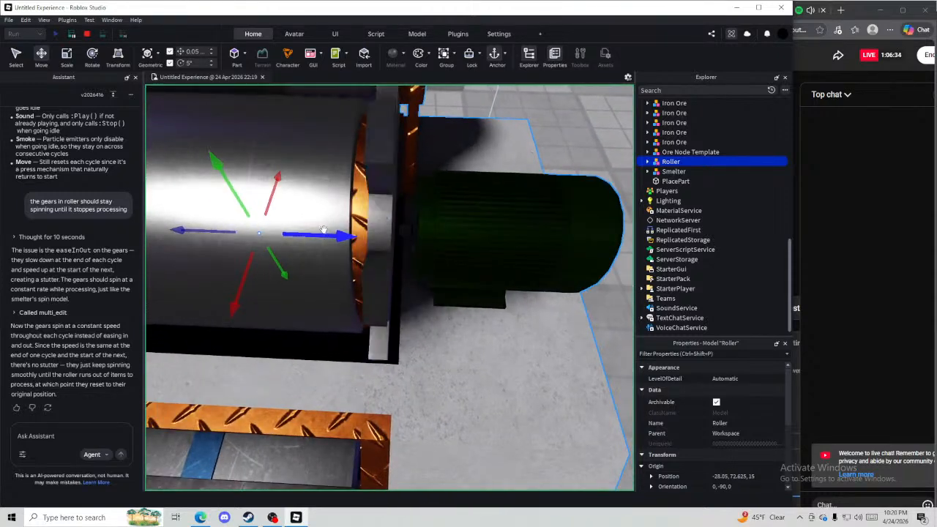
drag(320, 237, 311, 237)
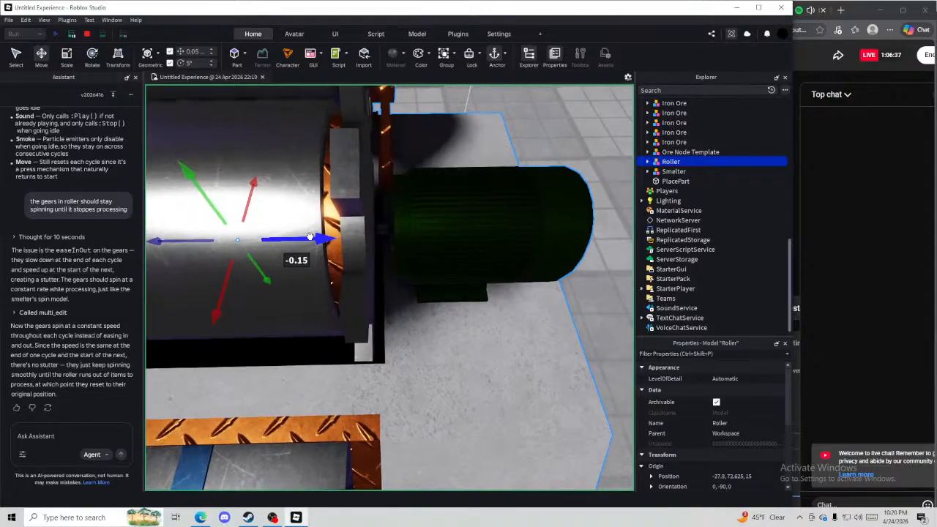
key(s)
click(515, 228)
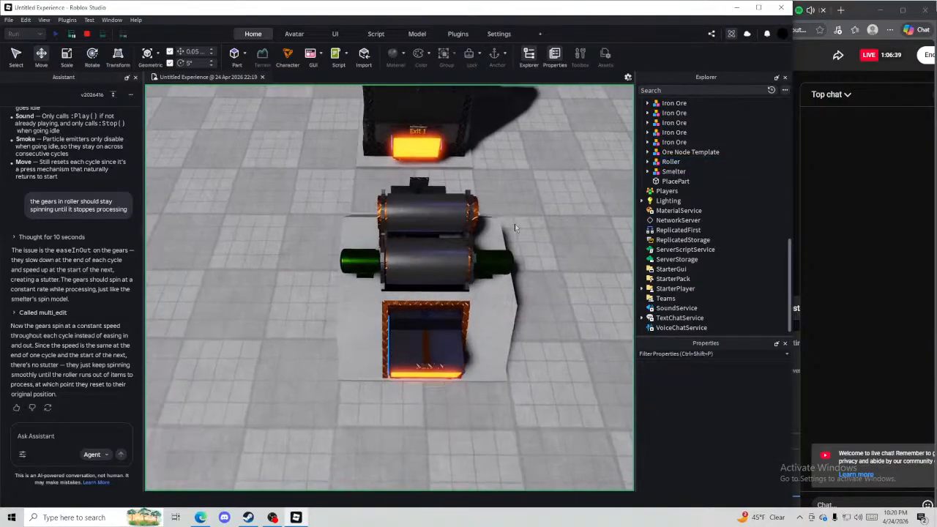
Slide the running Roller against the Smelter's exit, watch its gears, and stop the simulation
scroll(515, 227, up, 10)
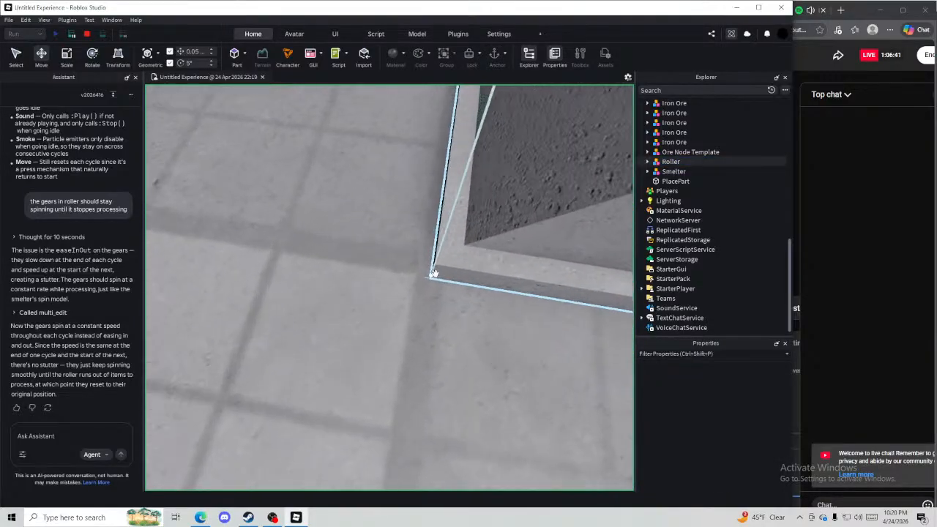
mouse_move(433, 274)
mouse_down()
mouse_move(439, 261)
mouse_move(432, 267)
mouse_up()
click(432, 269)
scroll(426, 285, down, 6)
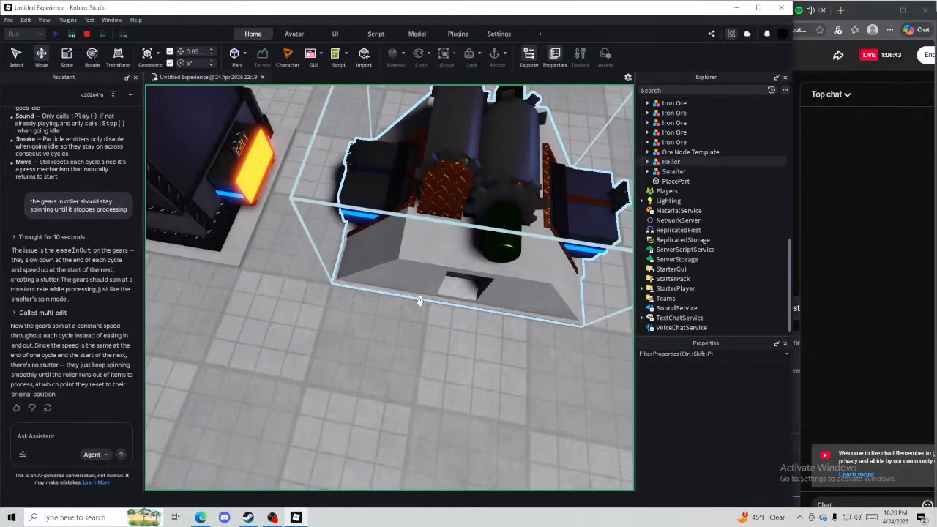
key(a)
drag(385, 281, 302, 269)
click(353, 312)
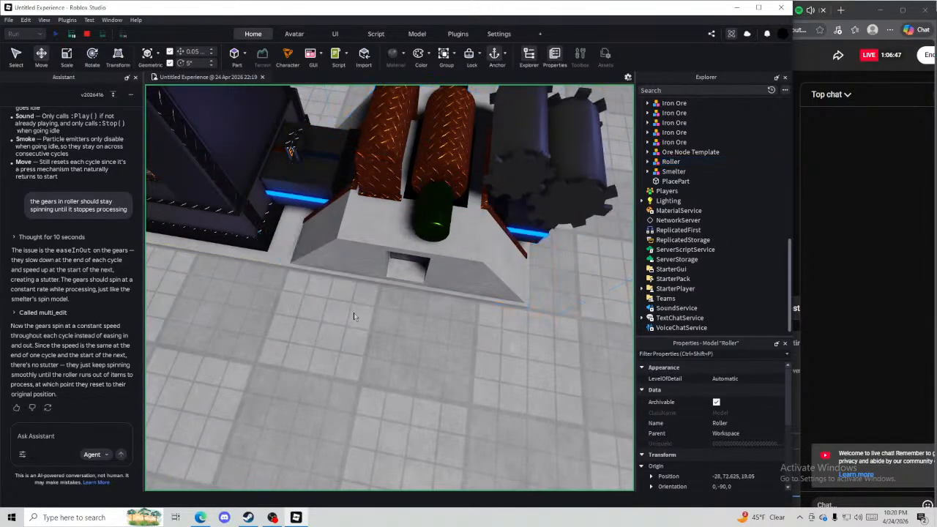
right_drag(356, 312, 439, 315)
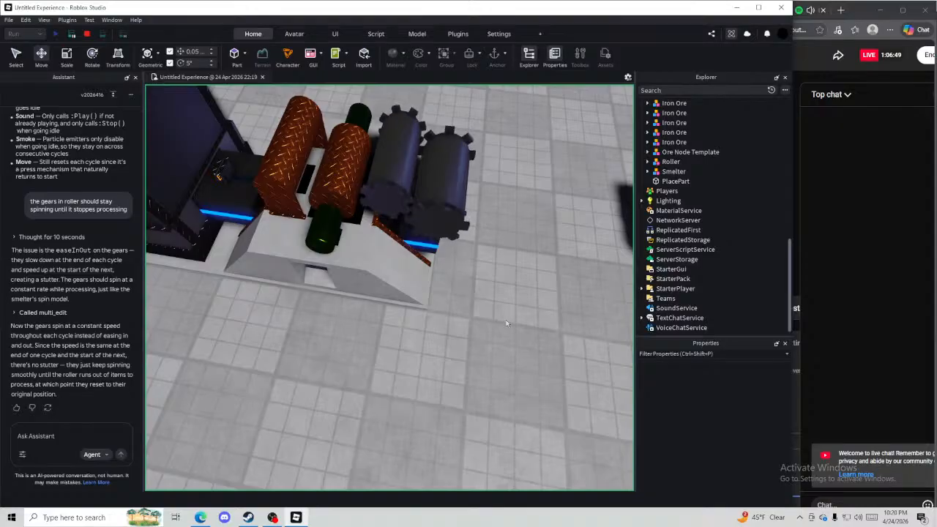
right_drag(491, 303, 492, 303)
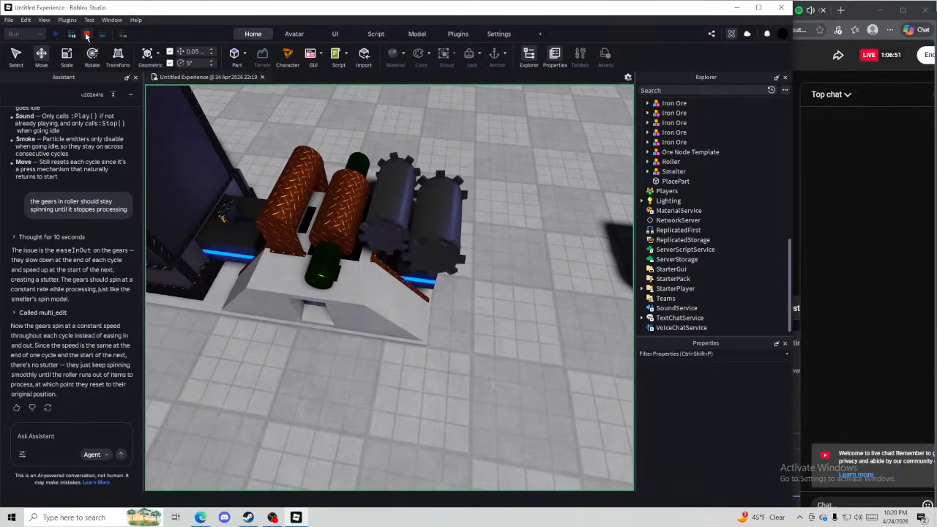
click(86, 34)
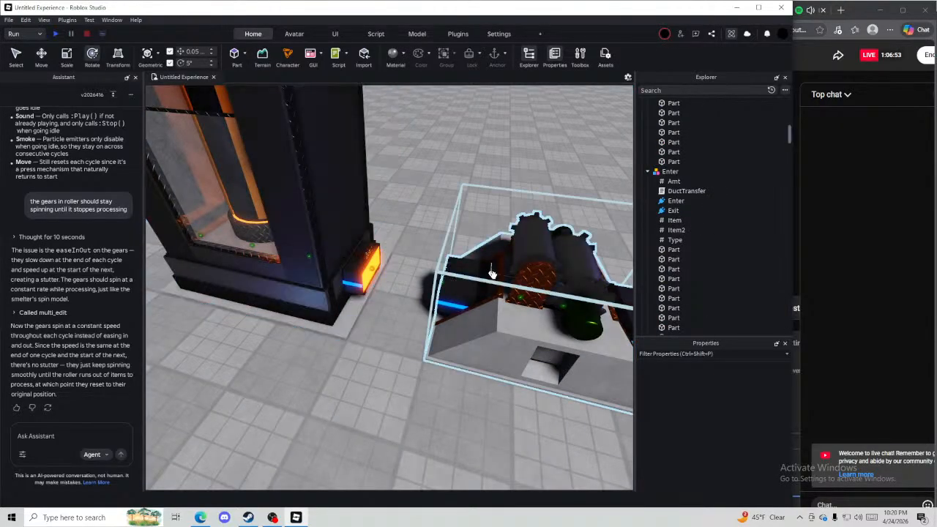
Clear the Amt value in the Roller's Enter model
click(527, 293)
click(667, 191)
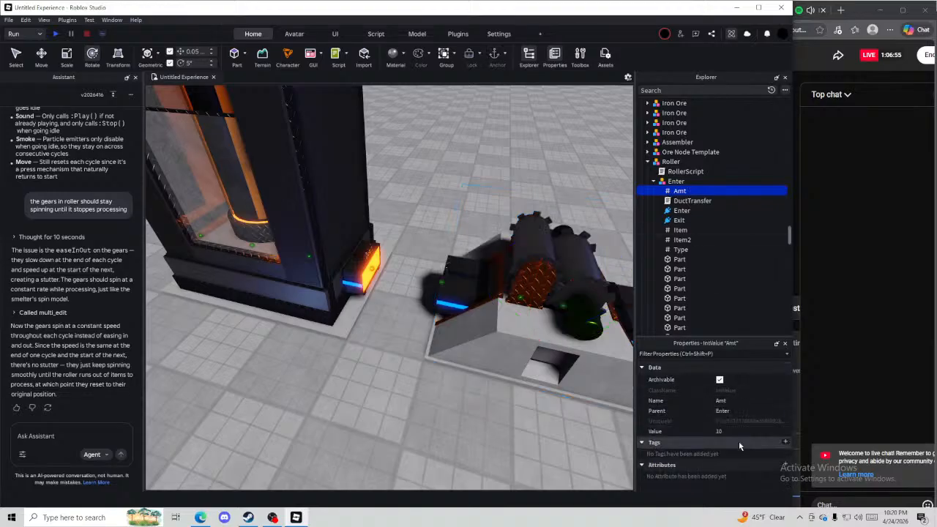
click(737, 430)
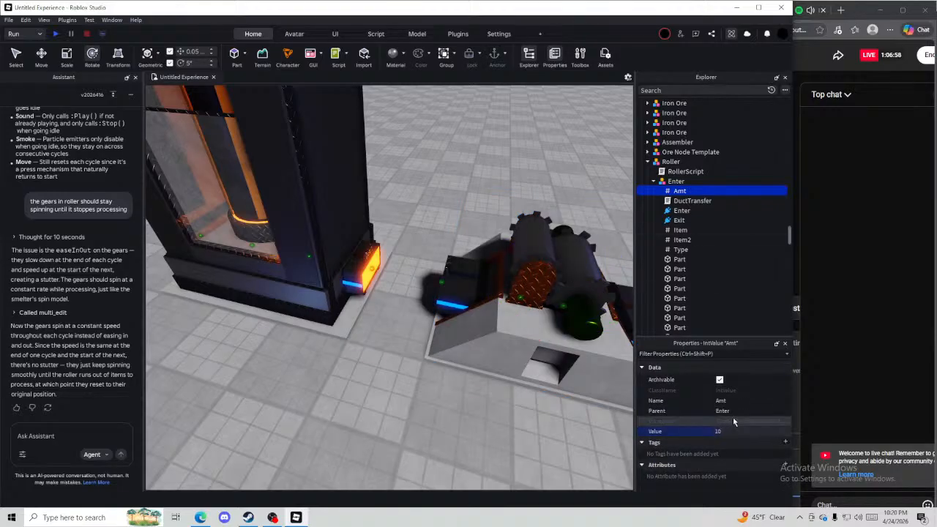
key(BackSpace)
key(BackSpace)
click(647, 161)
Open the Amt value in the Smelter's Enter model for editing and inspect its Item2 value
click(351, 344)
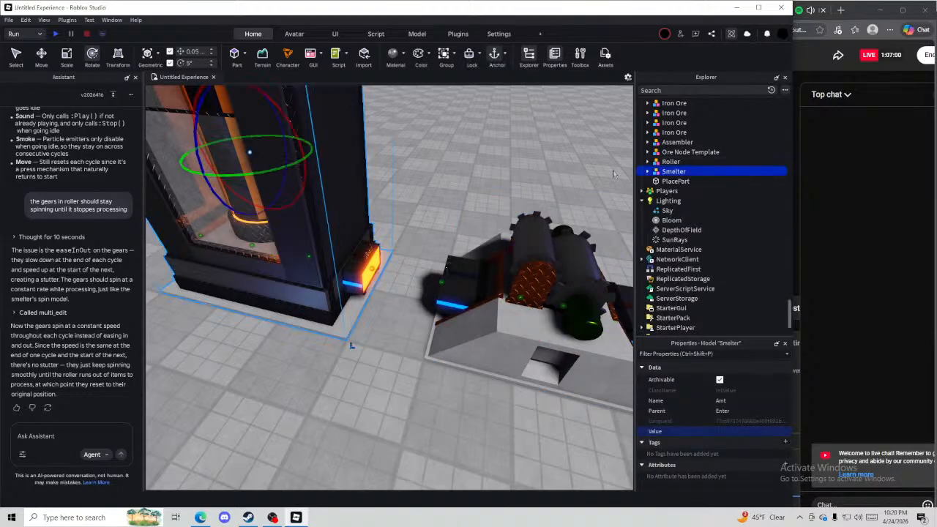
click(668, 200)
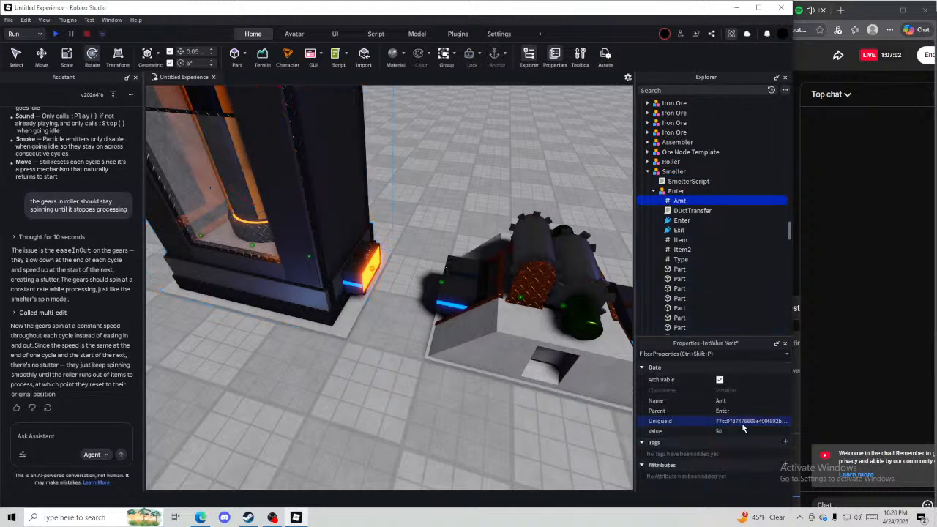
click(734, 429)
click(681, 249)
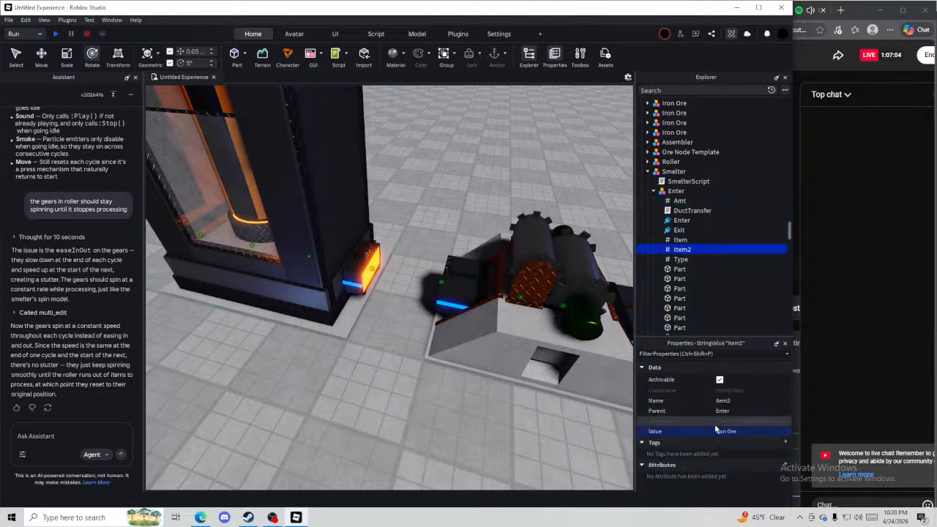
click(647, 171)
click(468, 235)
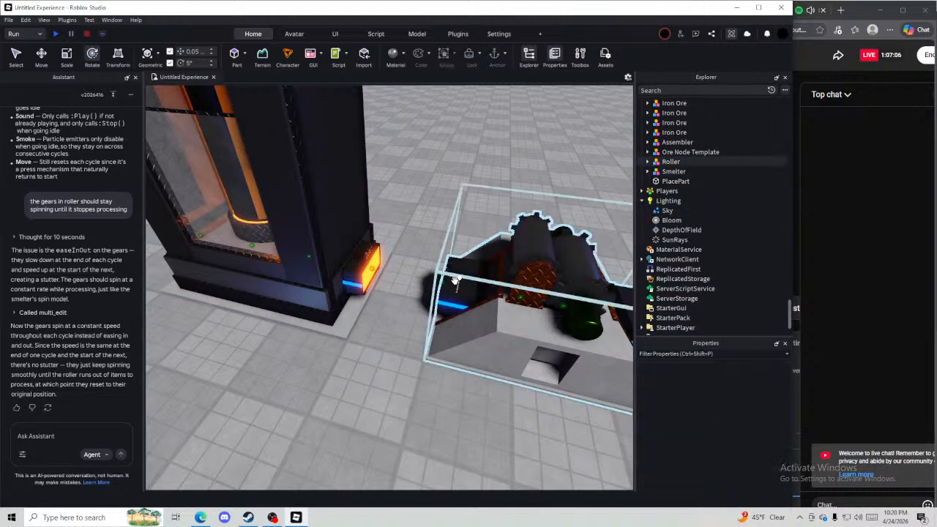
Examine the Assembler up close and from a distance, together with the row of machines behind it
key(s)
right_drag(430, 307, 424, 313)
key(w)
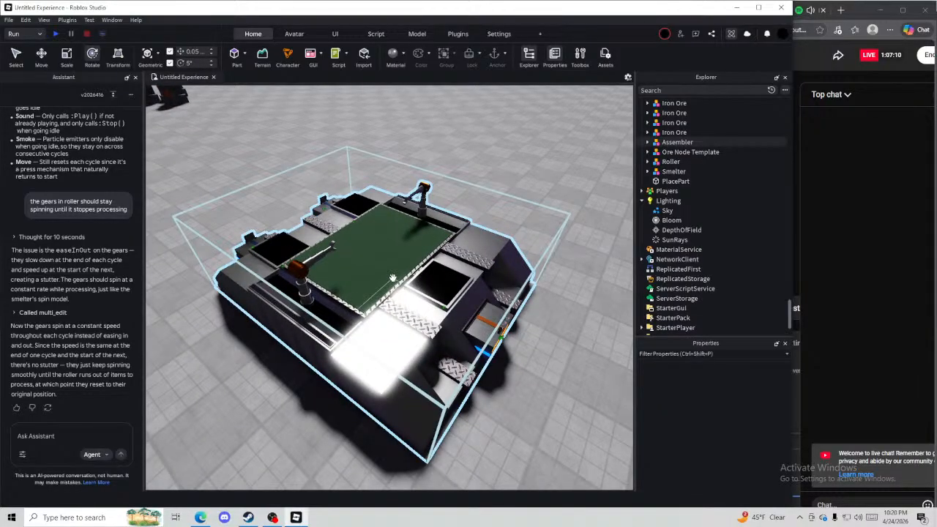
right_drag(392, 278, 387, 277)
key(w)
key(s)
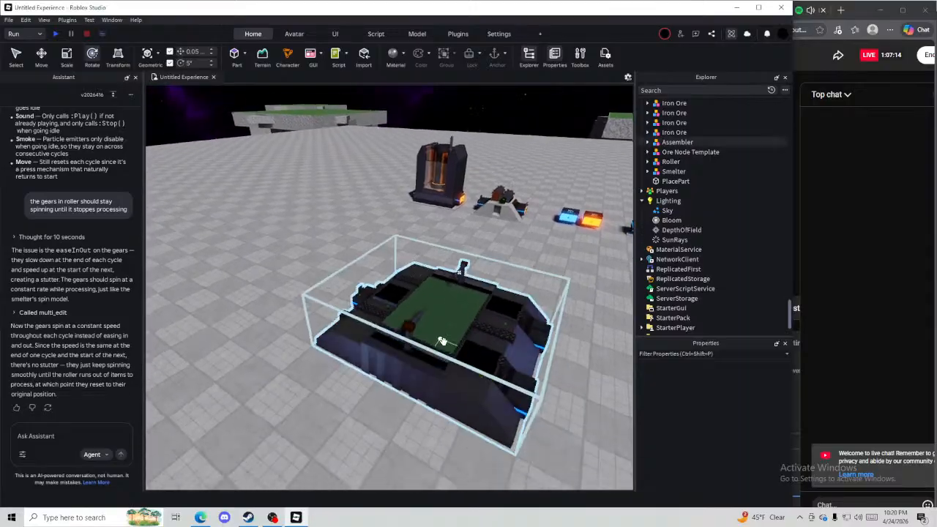
key(w)
right_drag(353, 349, 388, 327)
key(w)
right_drag(469, 268, 469, 267)
key(s)
click(922, 224)
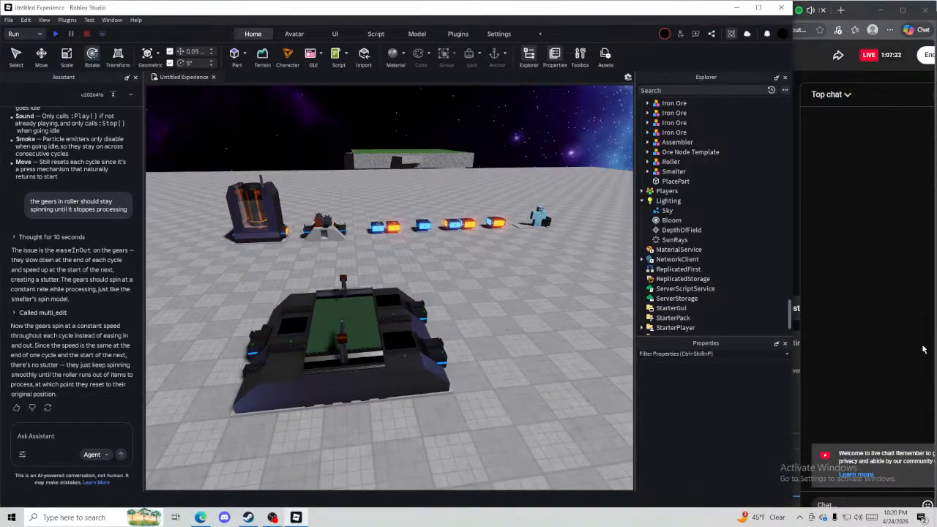
drag(691, 360, 746, 373)
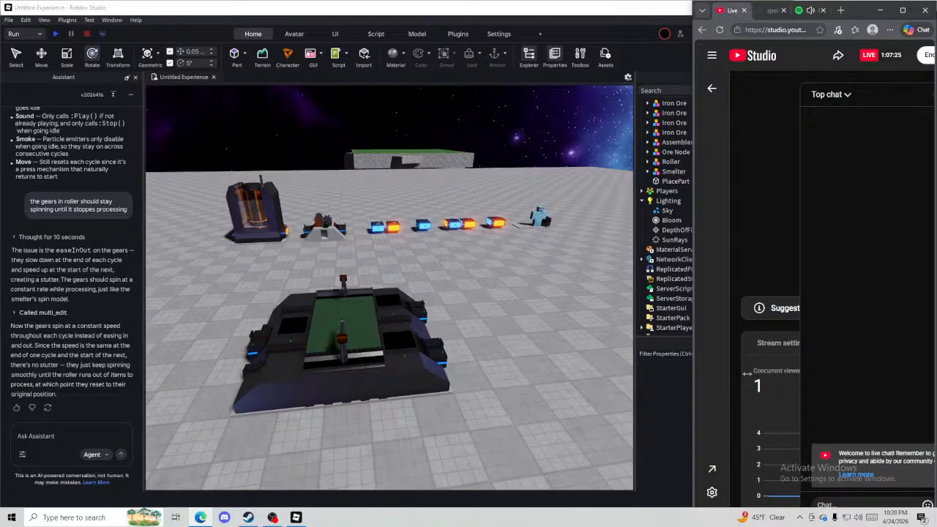
click(562, 341)
click(912, 381)
click(360, 422)
Switch to OBS and request to stop the live stream
click(269, 521)
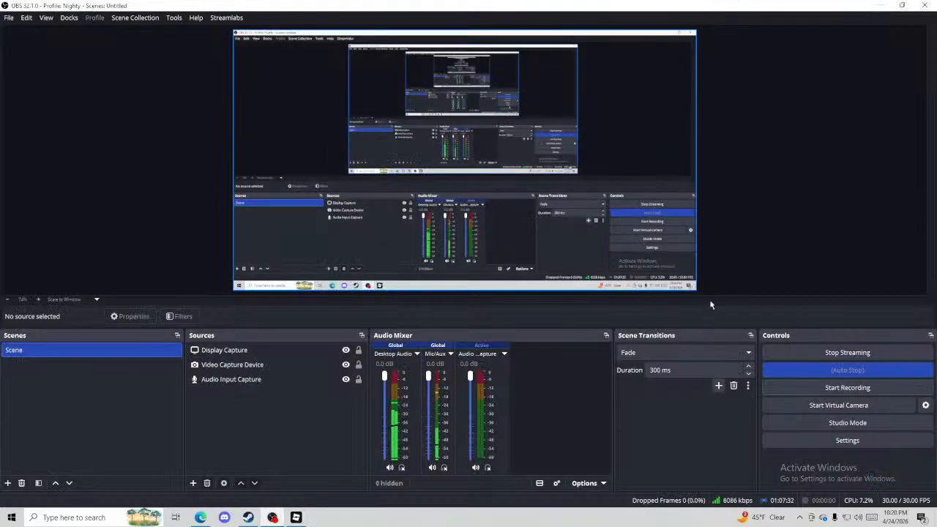
click(819, 354)
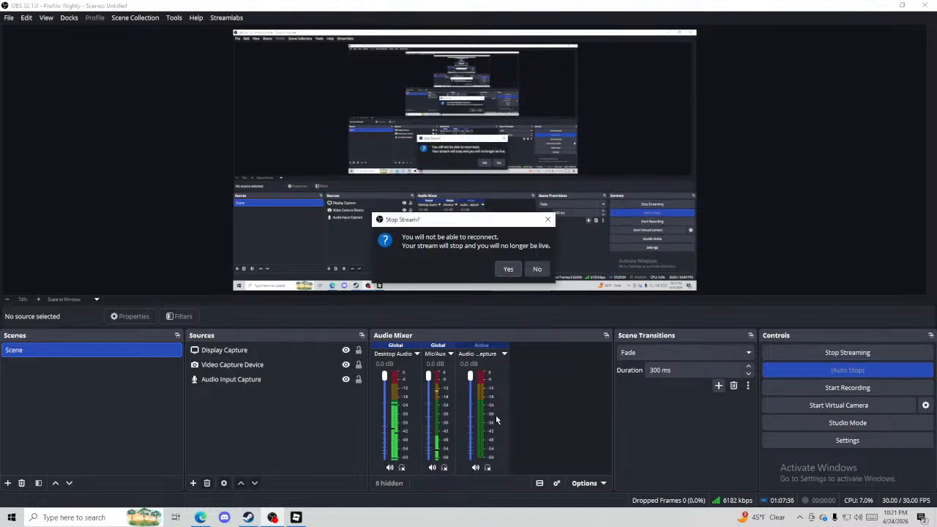